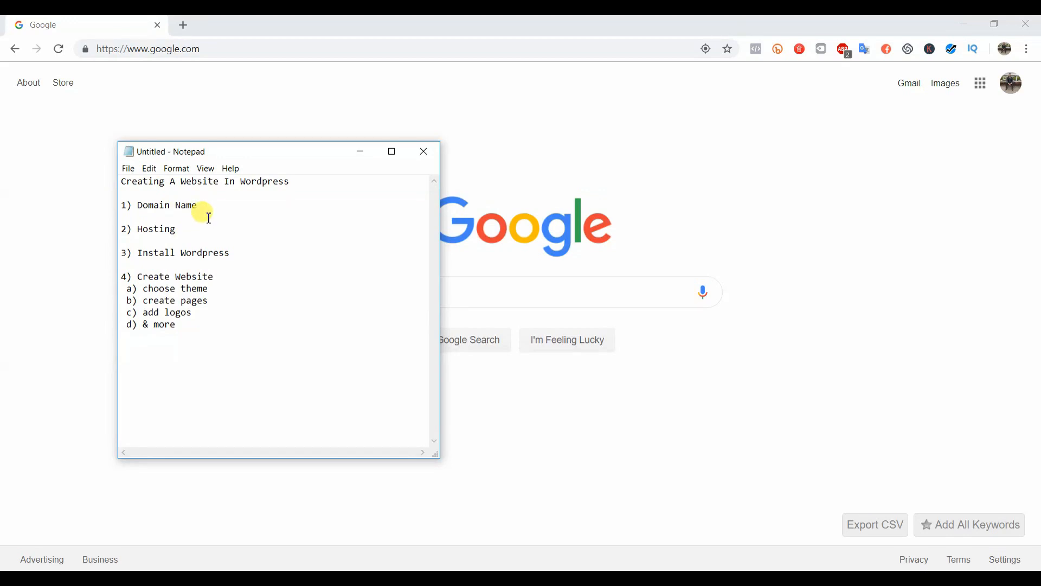
# - Append ' - $13 per year' to the Domain Name line and ' - $10 per month' to Hosting
pyautogui.moveTo(139, 254); pyautogui.dragTo(233, 254)
pyautogui.click(219, 255)
pyautogui.click(209, 204)
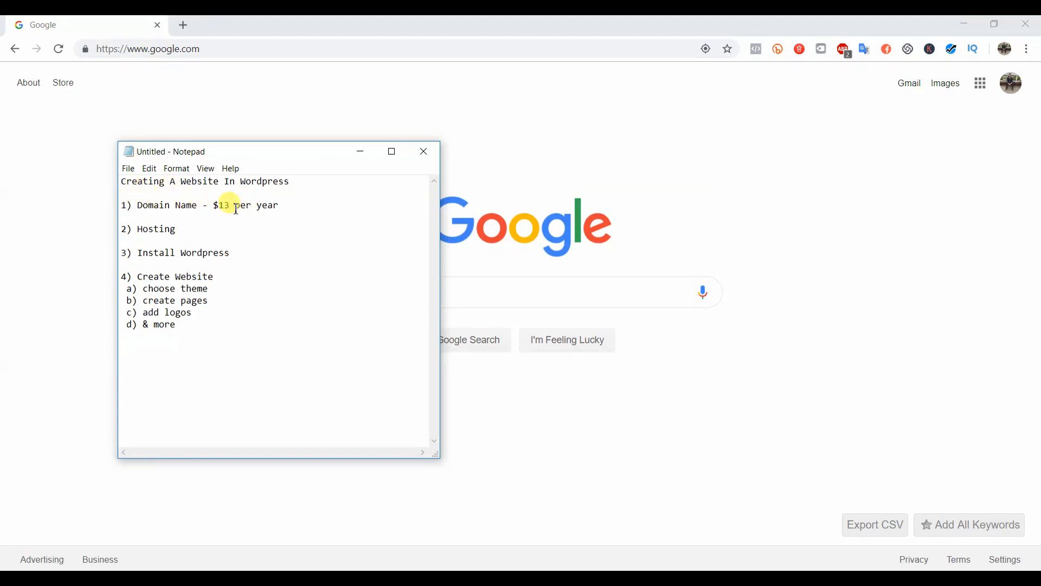
pyautogui.click(245, 230)
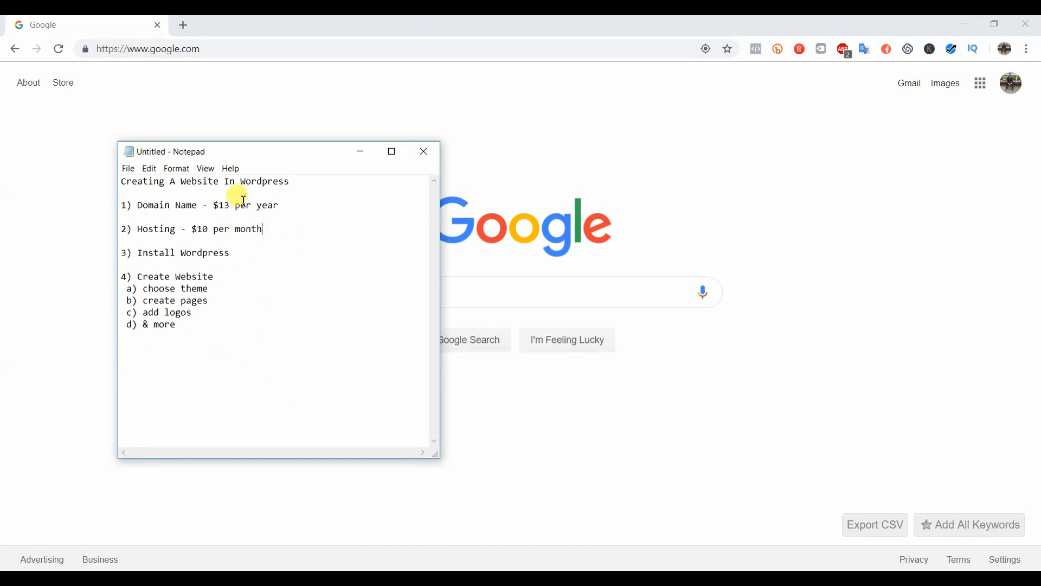
pyautogui.moveTo(218, 203); pyautogui.dragTo(264, 230)
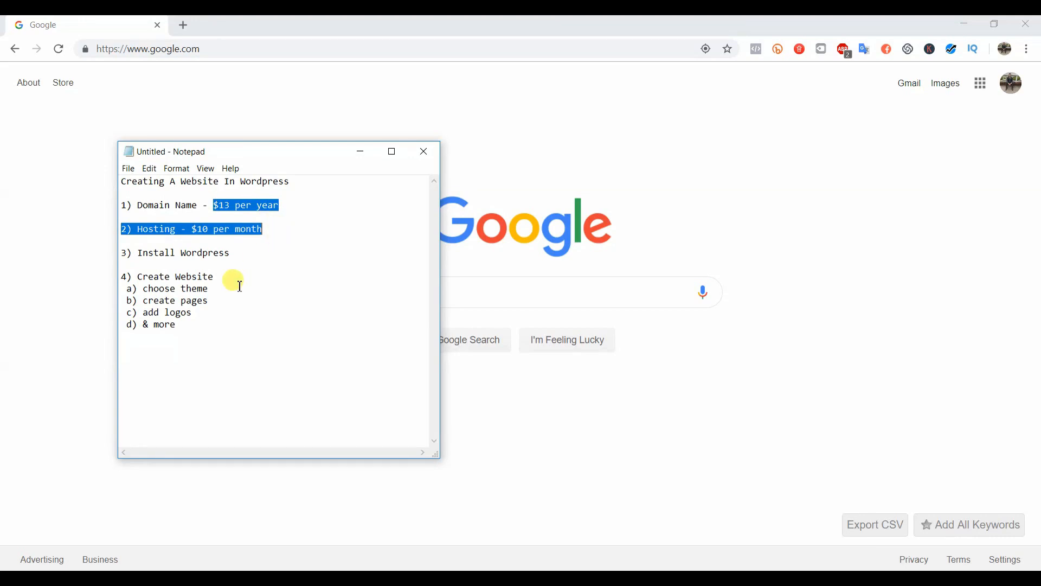
# - Add '$23 upfront today' and '$12 upfront today' lines below the plan, then switch to Chrome
pyautogui.click(205, 328)
pyautogui.press('Return')
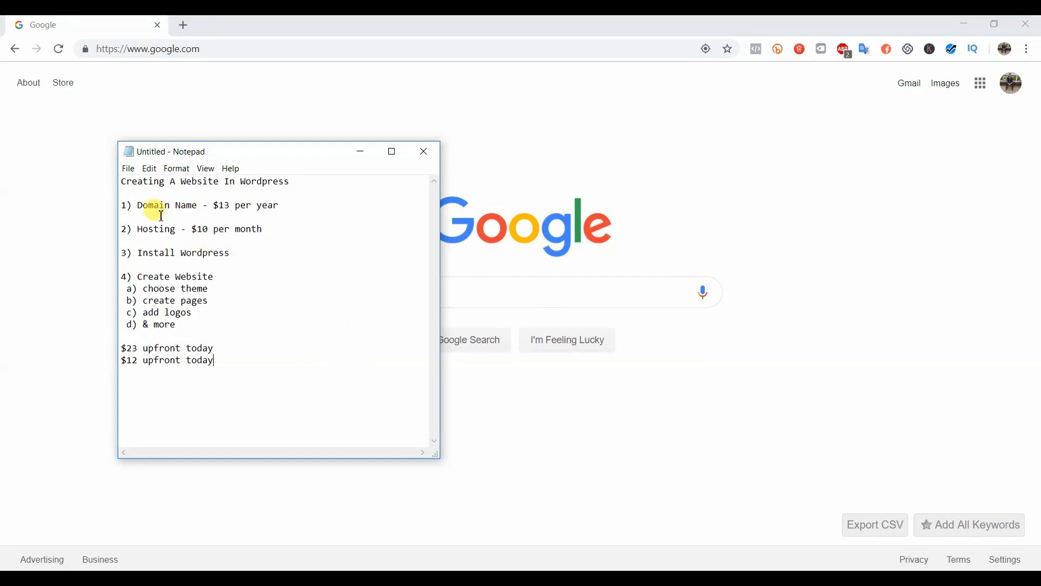
pyautogui.moveTo(139, 206); pyautogui.dragTo(174, 229)
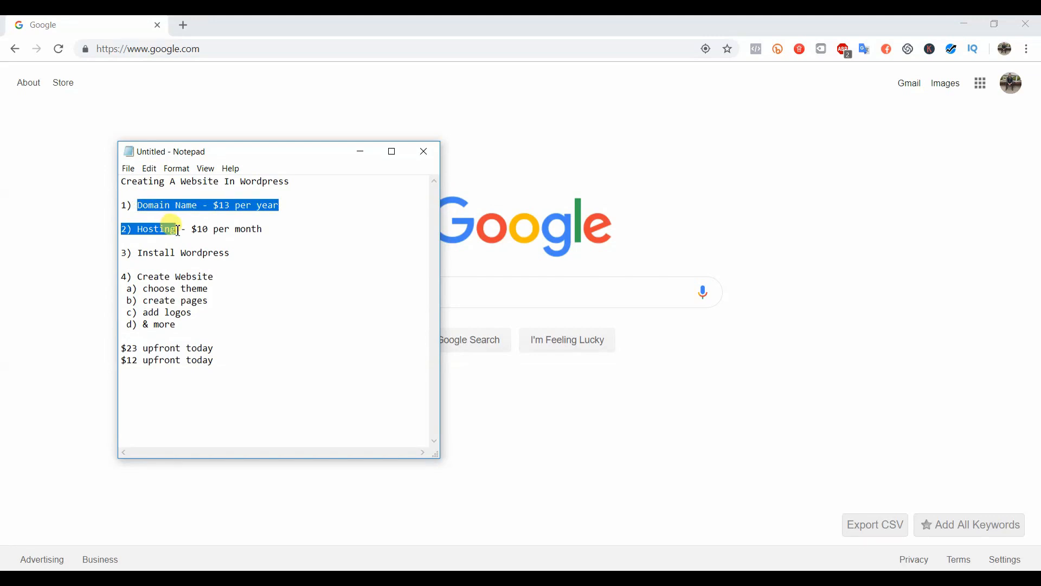
pyautogui.click(180, 233)
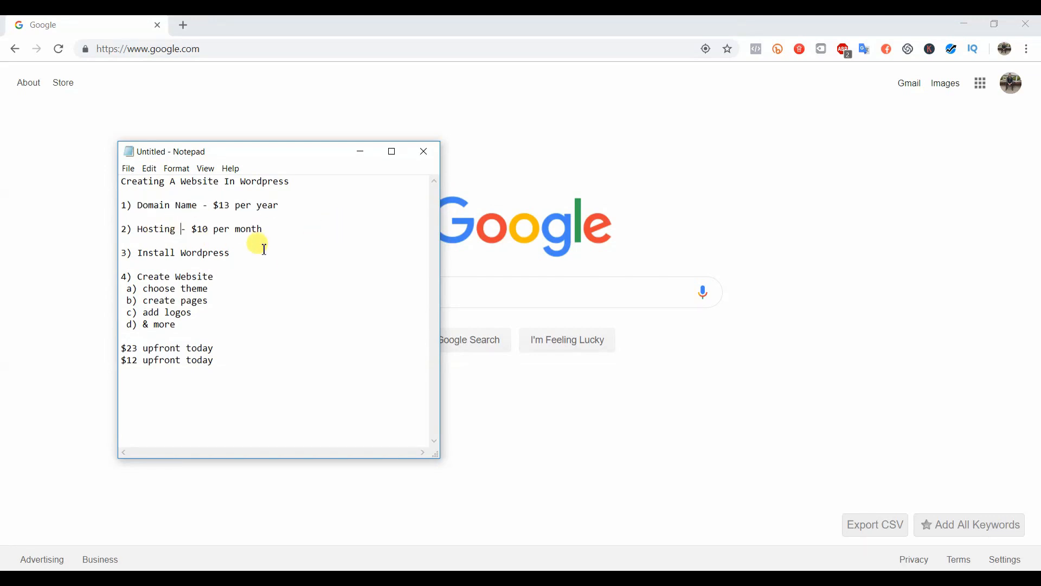
pyautogui.click(858, 246)
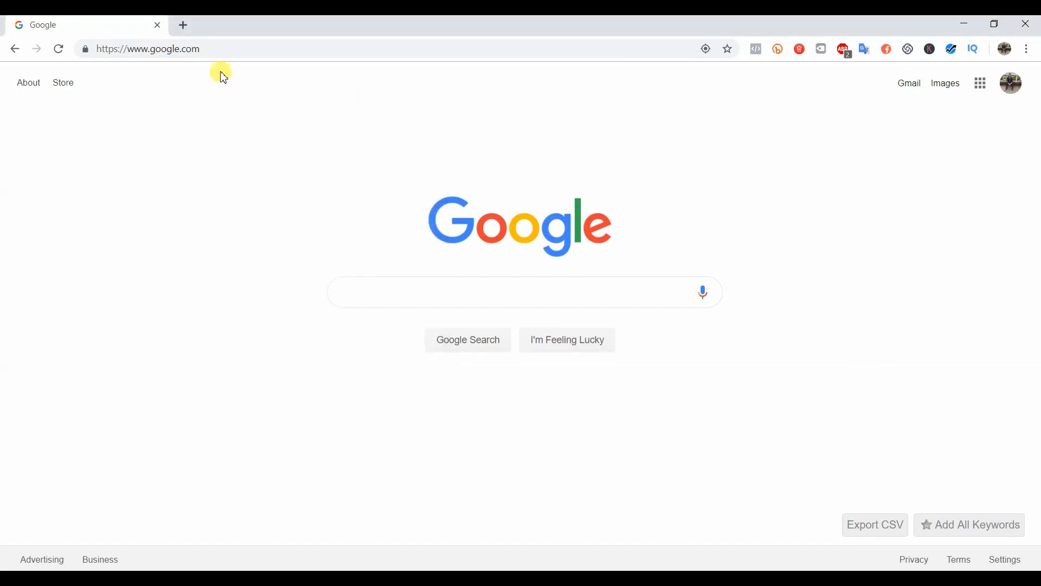
# - Load hostgator.com in Chrome's address bar
pyautogui.click(252, 50)
pyautogui.write('hostgator')
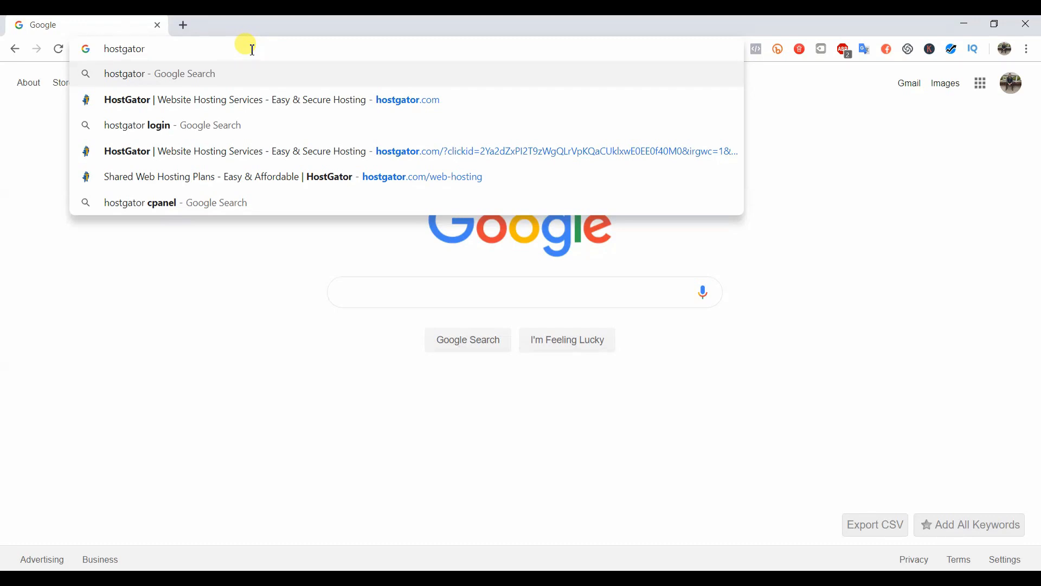
pyautogui.write('.com')
pyautogui.press('Return')
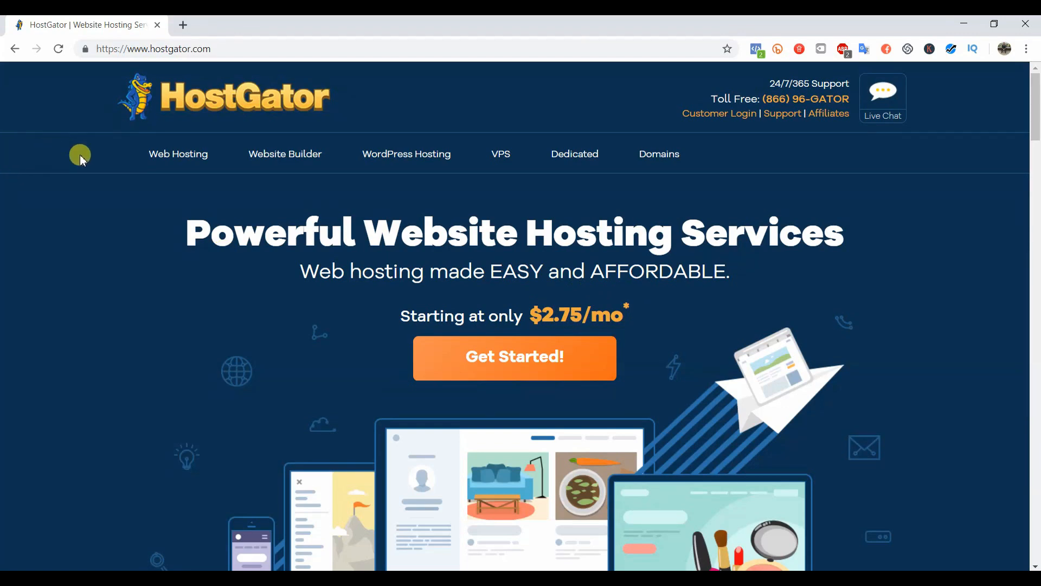
# - Browse the Web Hosting plans and order the Hatchling Plan with Buy Now!
pyautogui.click(180, 157)
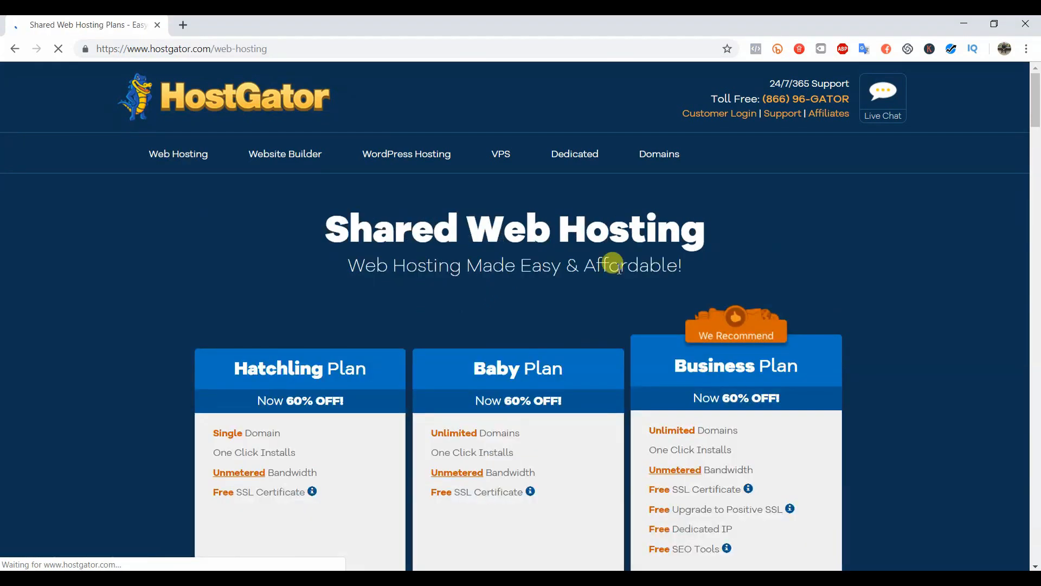
pyautogui.scroll(-2, 933, 301)
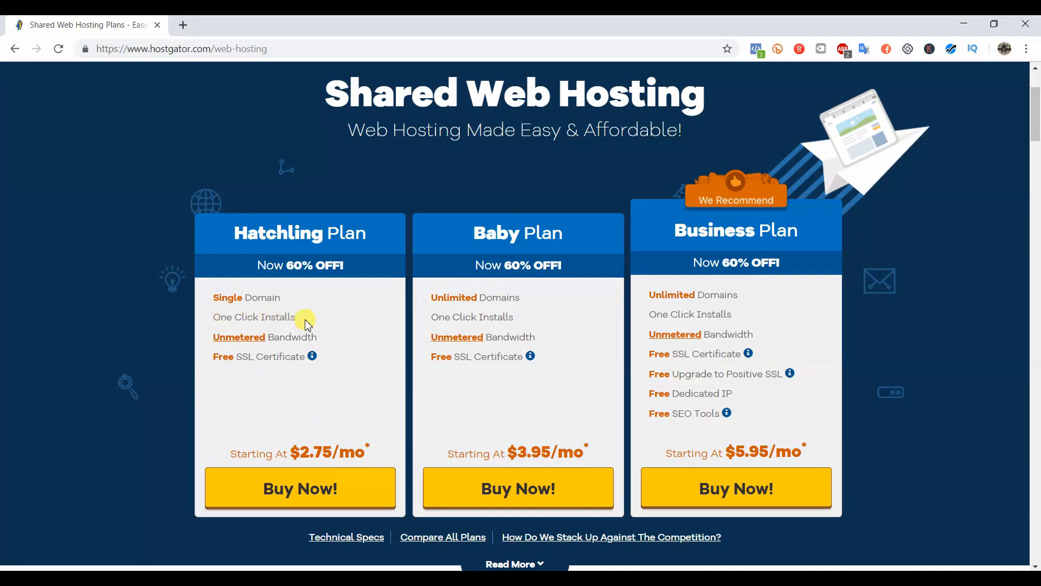
pyautogui.moveTo(255, 361); pyautogui.dragTo(284, 358)
pyautogui.click(286, 361)
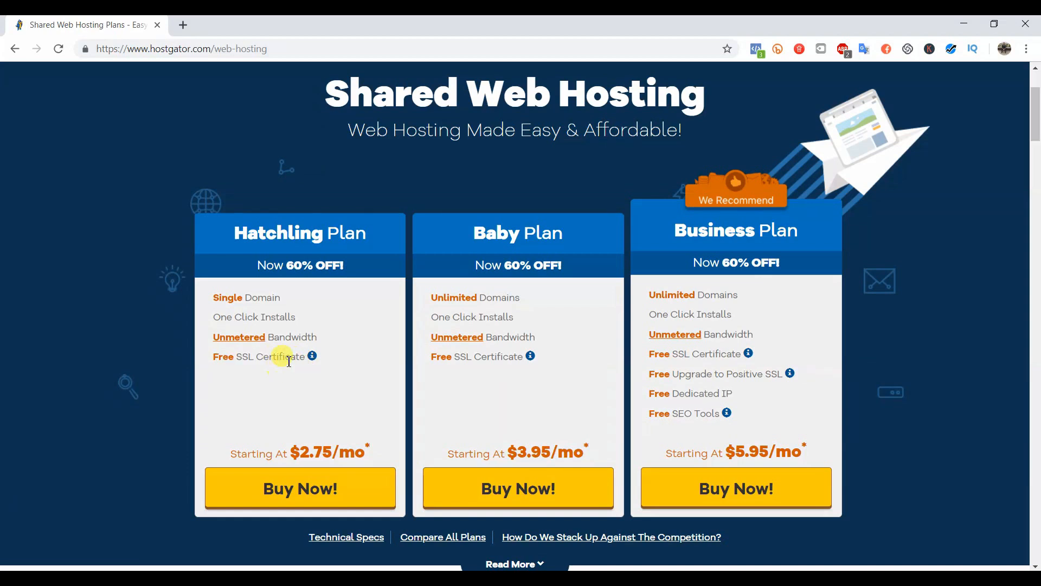
pyautogui.click(115, 50)
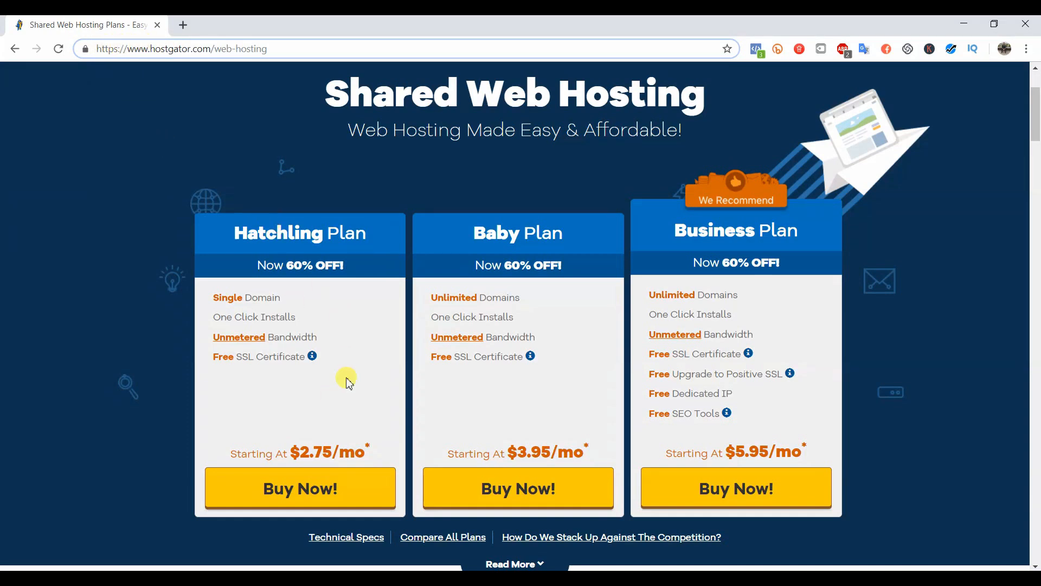
pyautogui.click(277, 491)
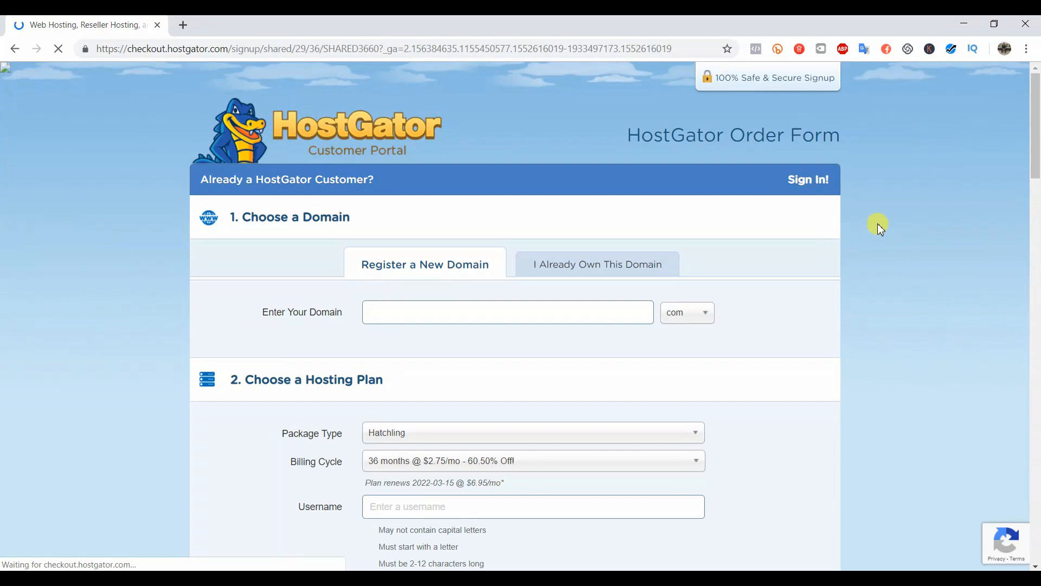
# - Search the domain casualecommerce with the .net ending, dismissing the Before You Go popup
pyautogui.scroll(-1, 908, 216)
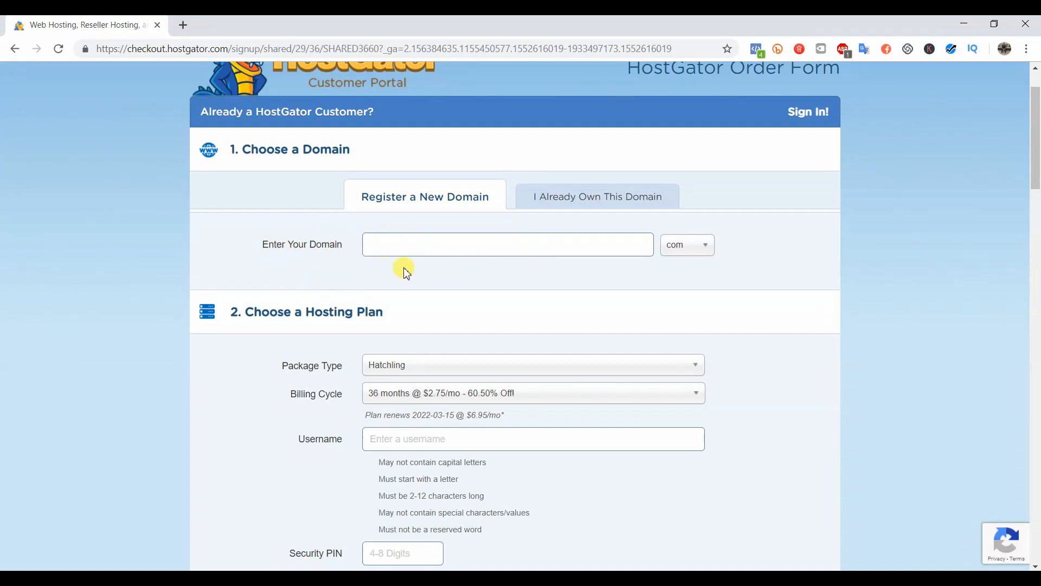
pyautogui.click(471, 245)
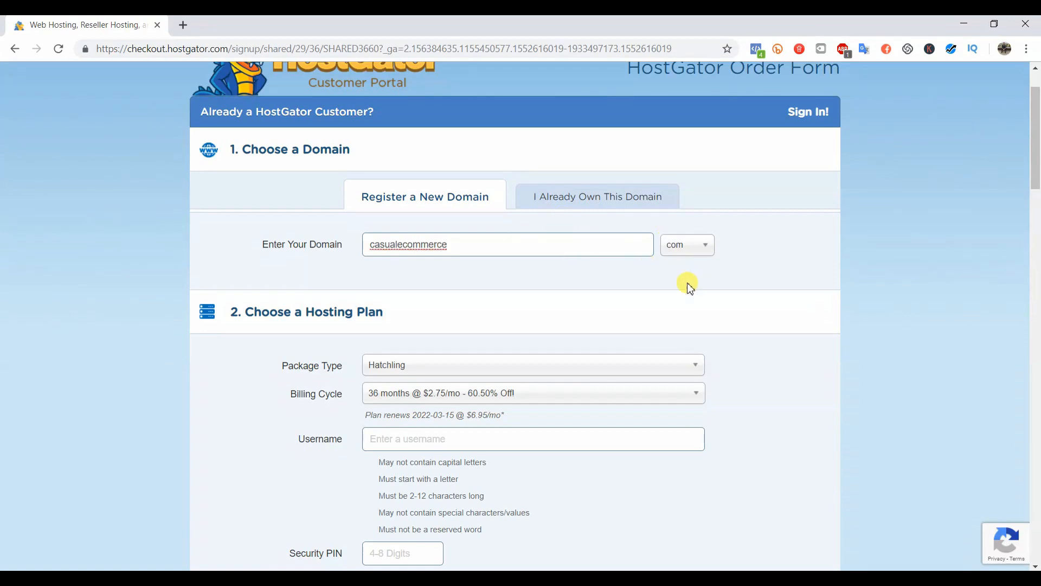
pyautogui.click(707, 247)
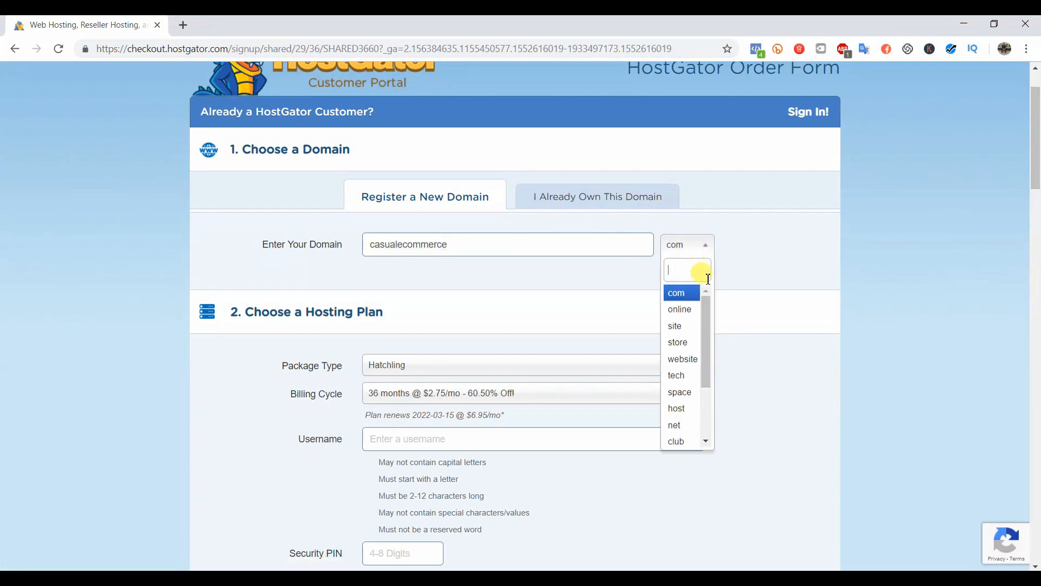
pyautogui.click(689, 427)
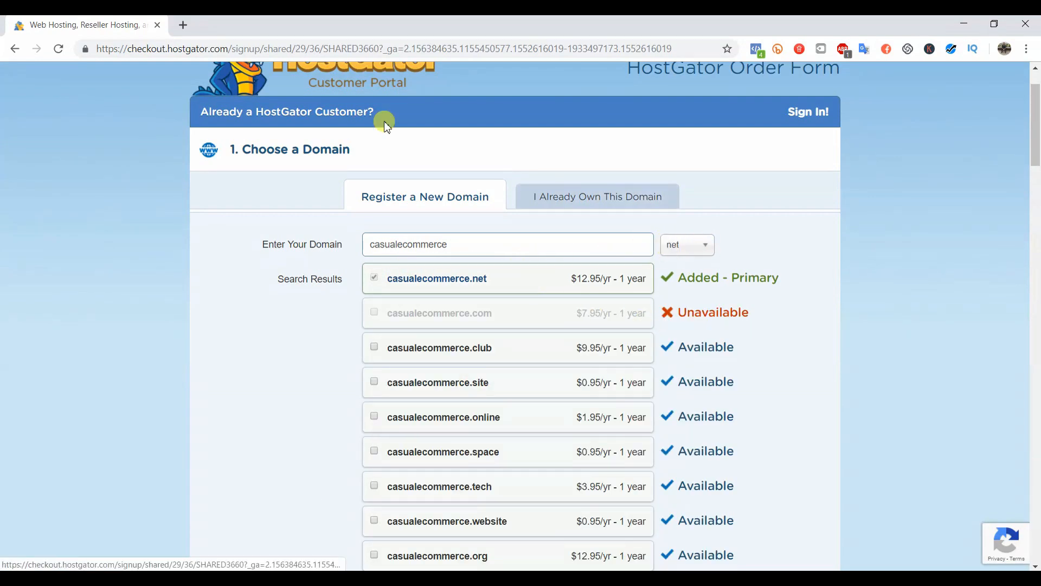
pyautogui.moveTo(251, 65)
pyautogui.click(678, 323)
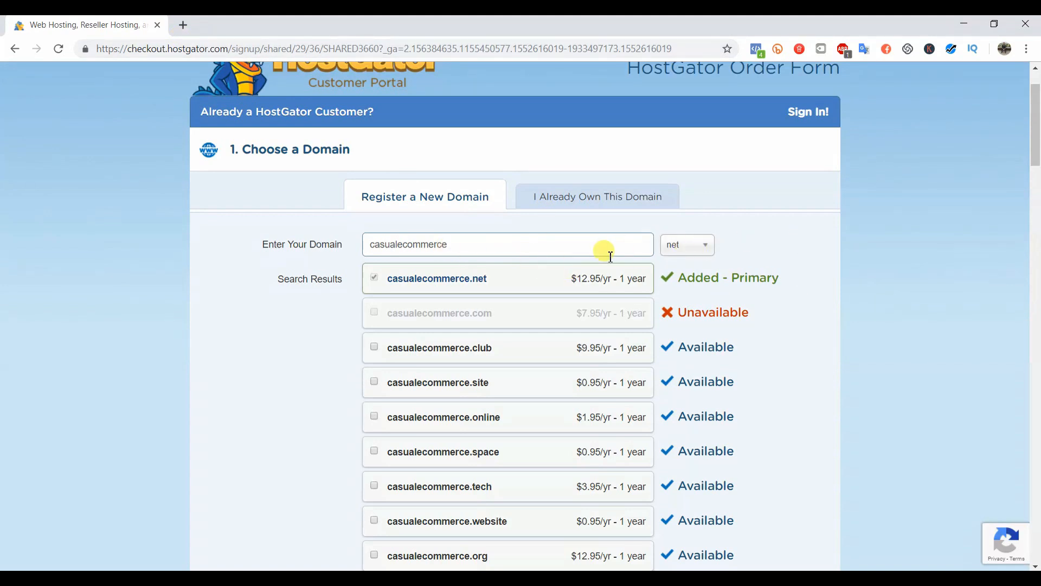
pyautogui.scroll(-3, 965, 312)
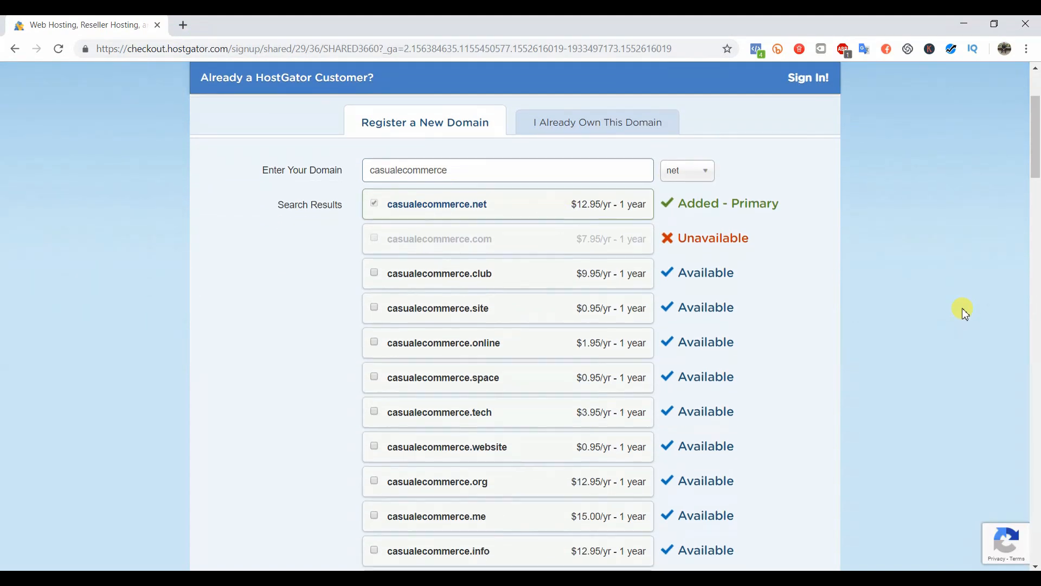
pyautogui.scroll(-2, 955, 296)
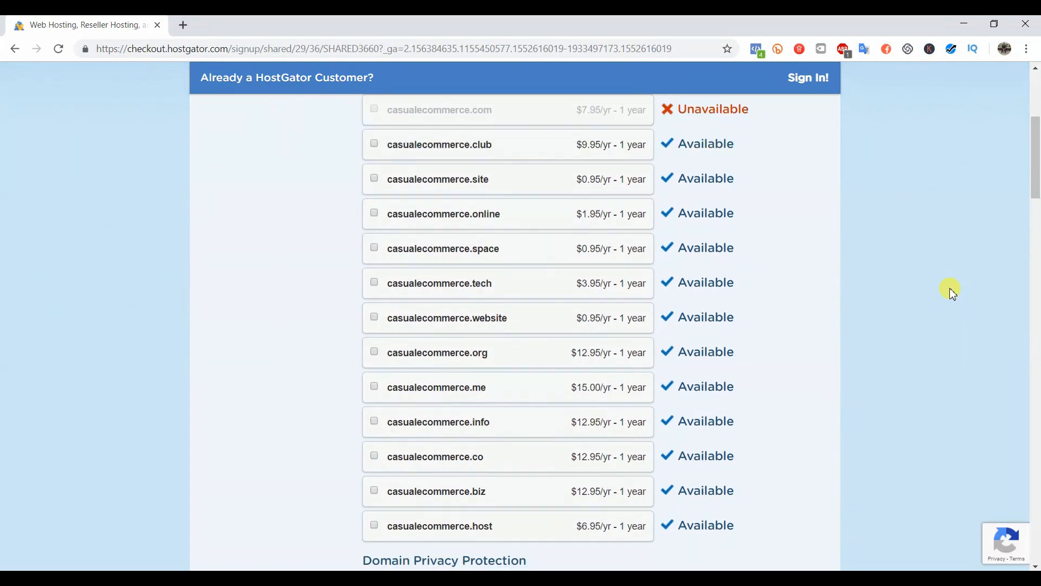
pyautogui.scroll(1, 875, 264)
pyautogui.scroll(3, 825, 307)
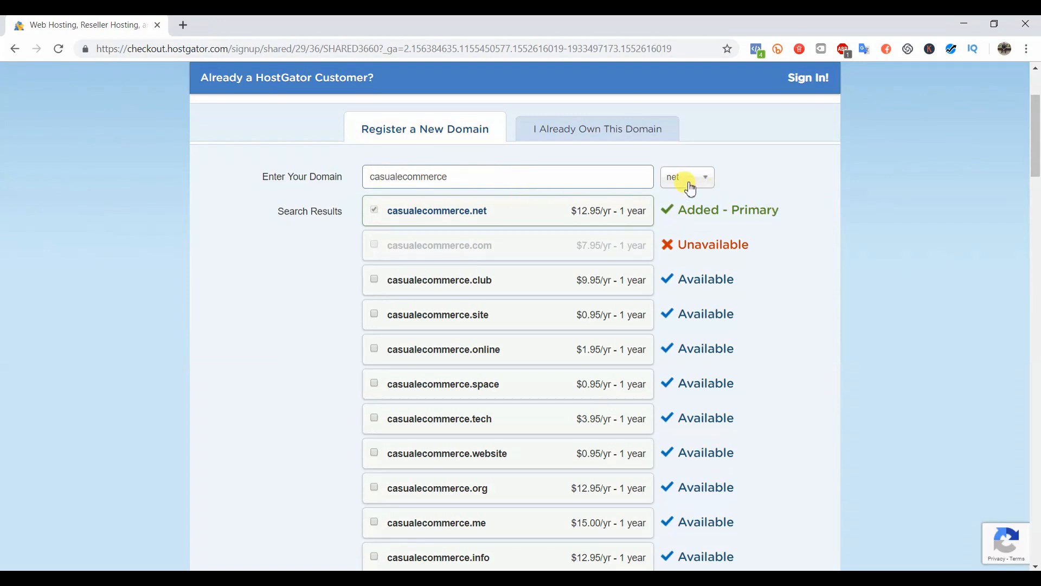
pyautogui.scroll(-5, 861, 329)
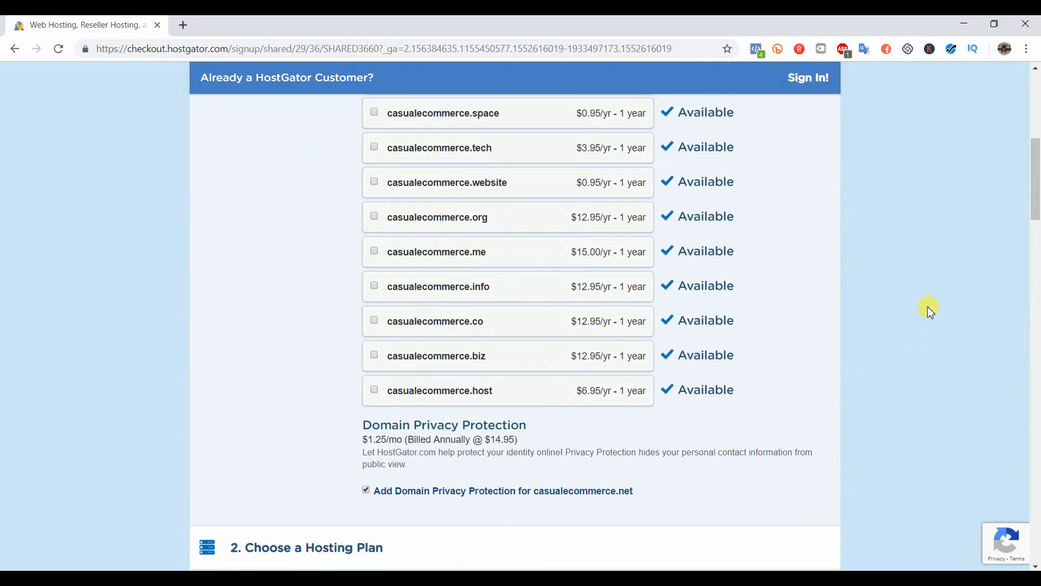
pyautogui.scroll(-1, 927, 307)
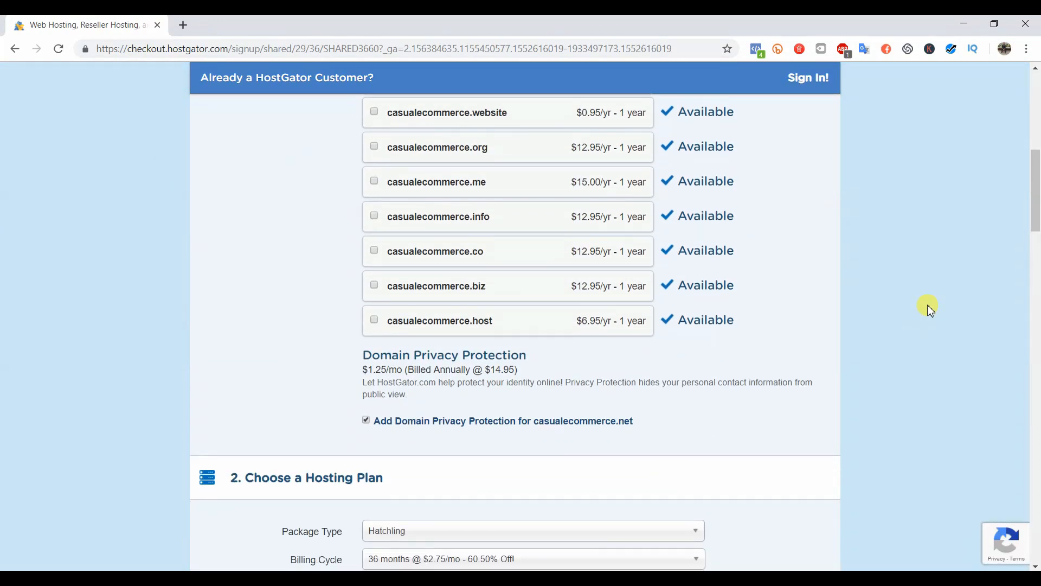
pyautogui.scroll(-1, 927, 304)
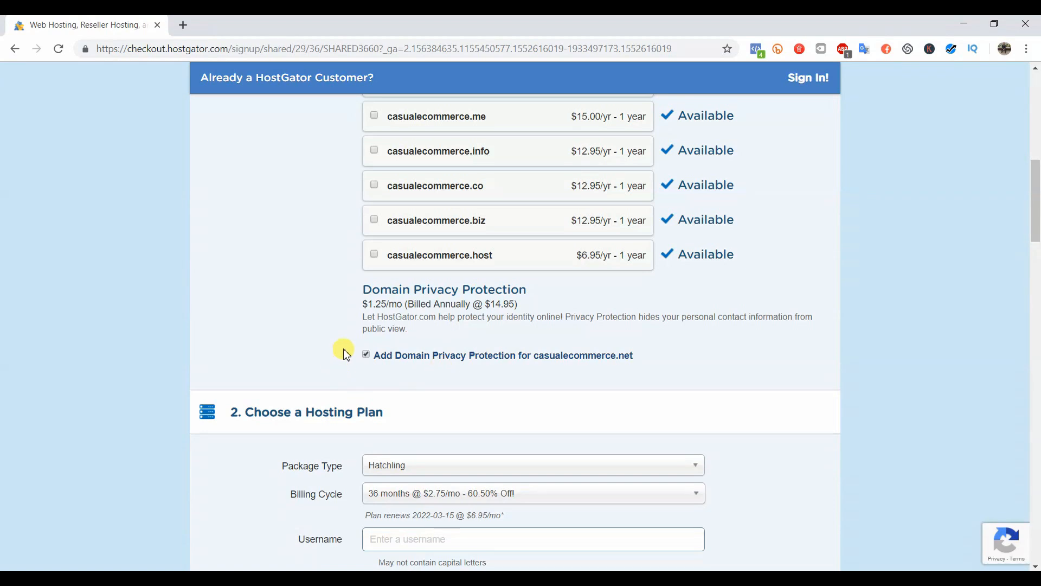
# - Review the WHOIS privacy details and leave Domain Privacy Protection unchecked for casualecommerce.net
pyautogui.click(367, 355)
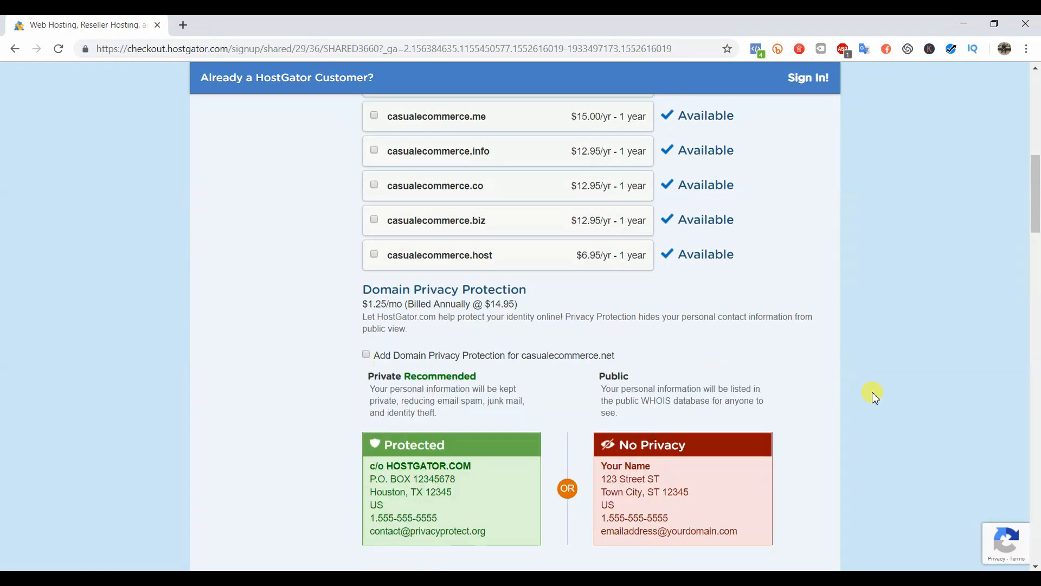
pyautogui.scroll(-1, 875, 401)
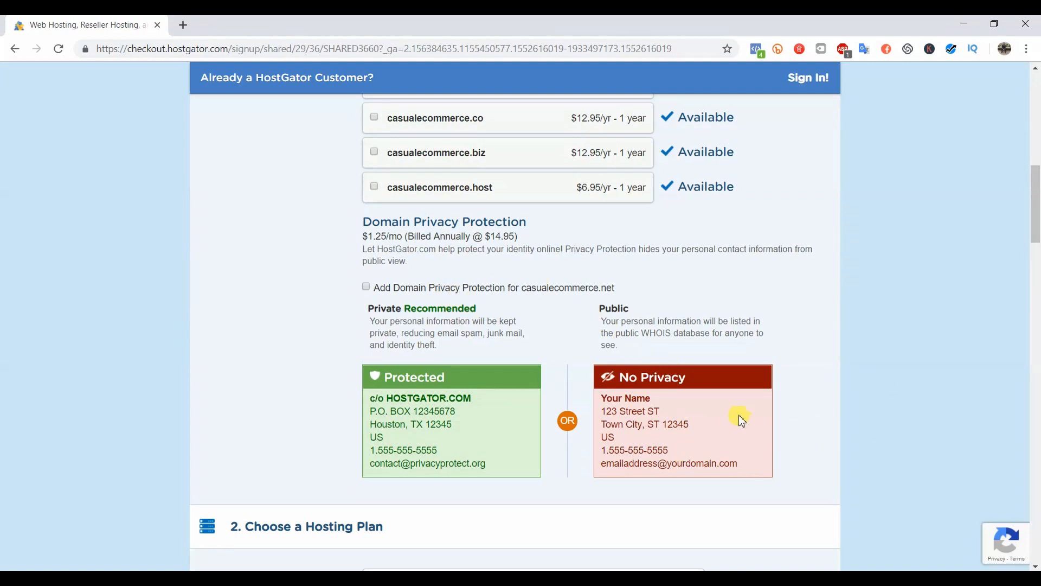
pyautogui.moveTo(604, 399); pyautogui.dragTo(730, 464)
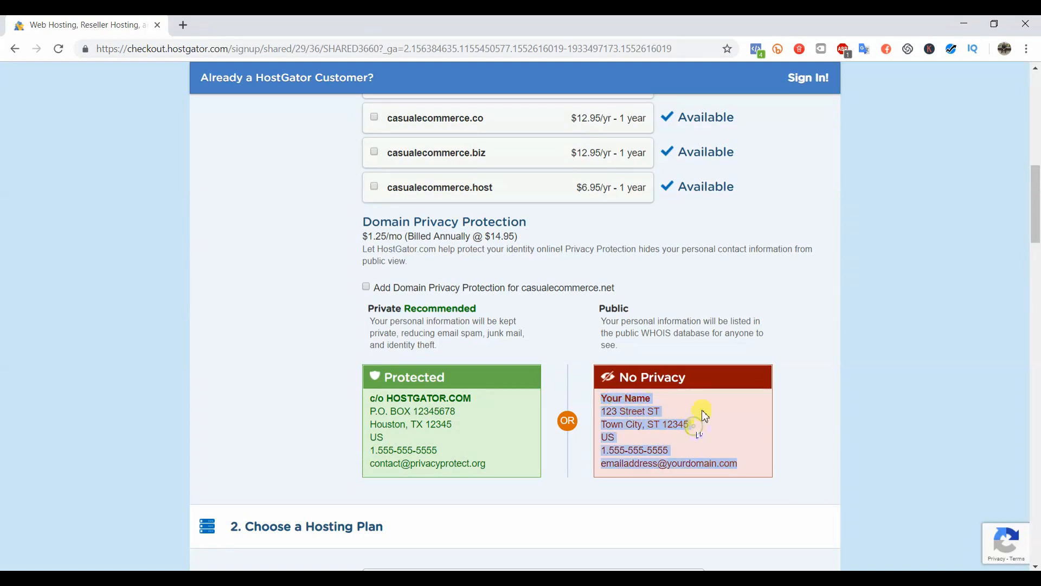
pyautogui.doubleClick(647, 334)
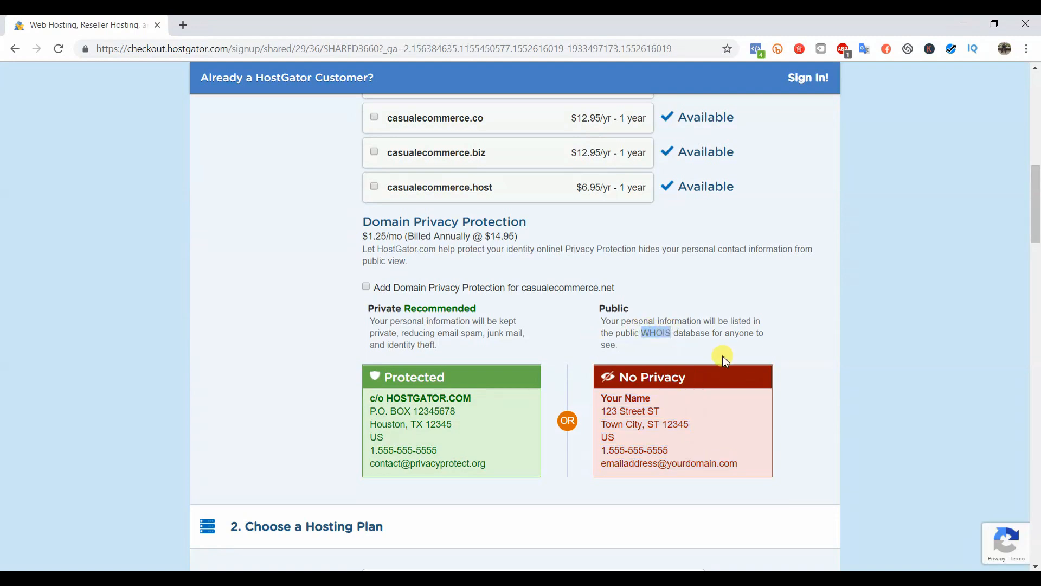
pyautogui.click(664, 339)
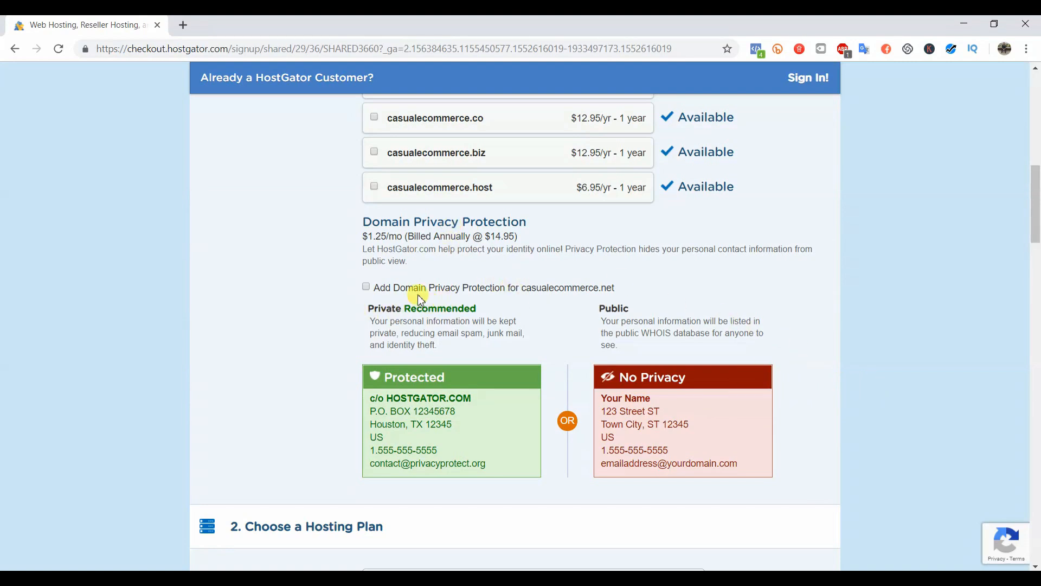
pyautogui.click(367, 288)
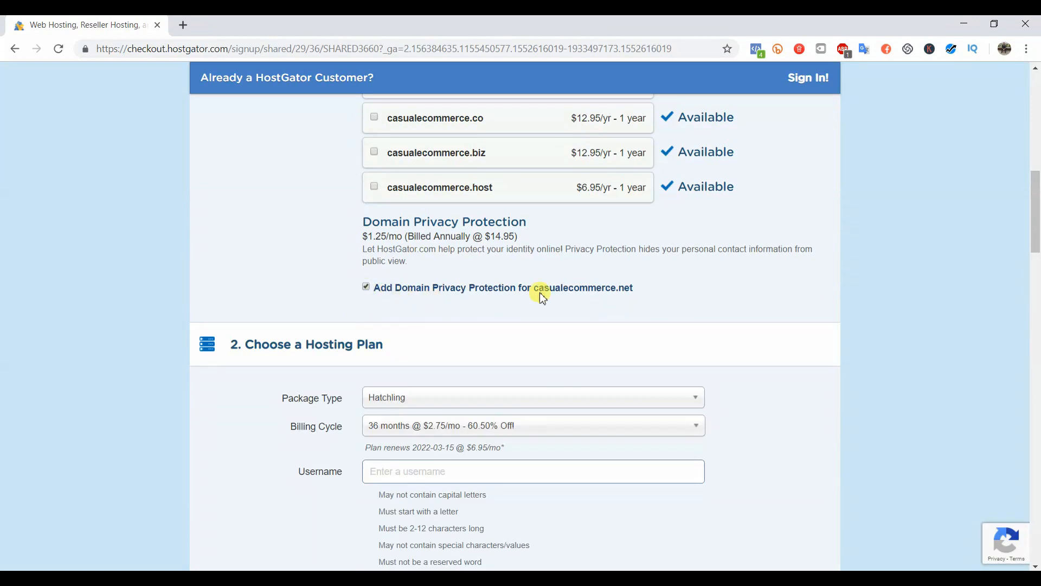
pyautogui.click(365, 286)
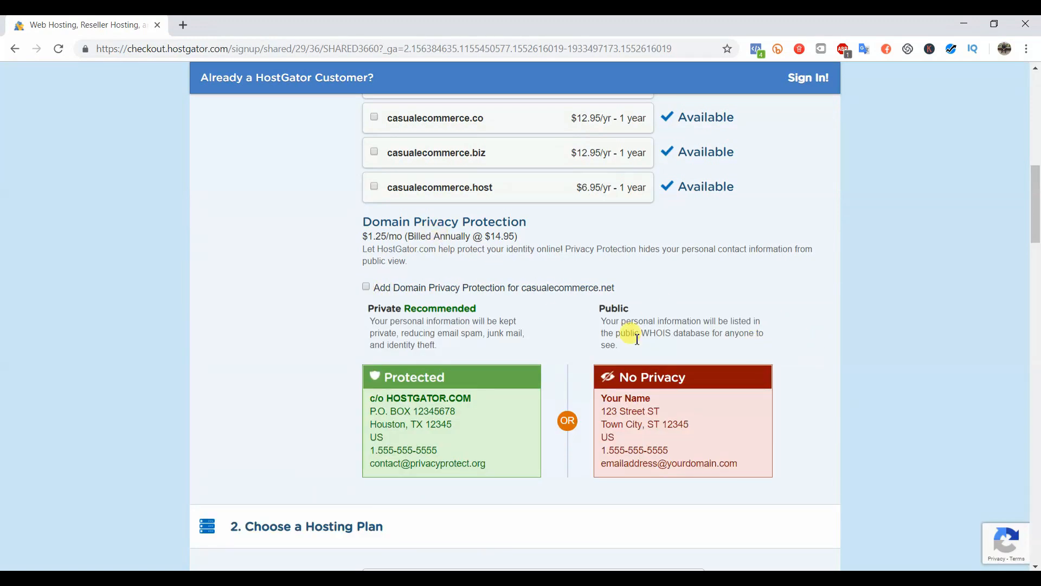
pyautogui.scroll(-1, 628, 333)
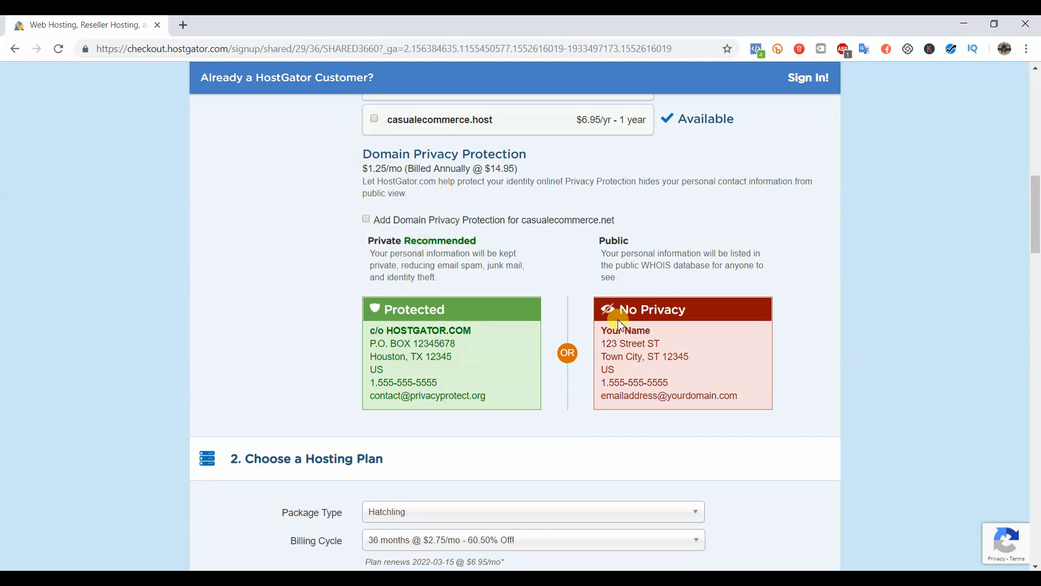
pyautogui.scroll(-2, 619, 321)
pyautogui.scroll(-1, 618, 321)
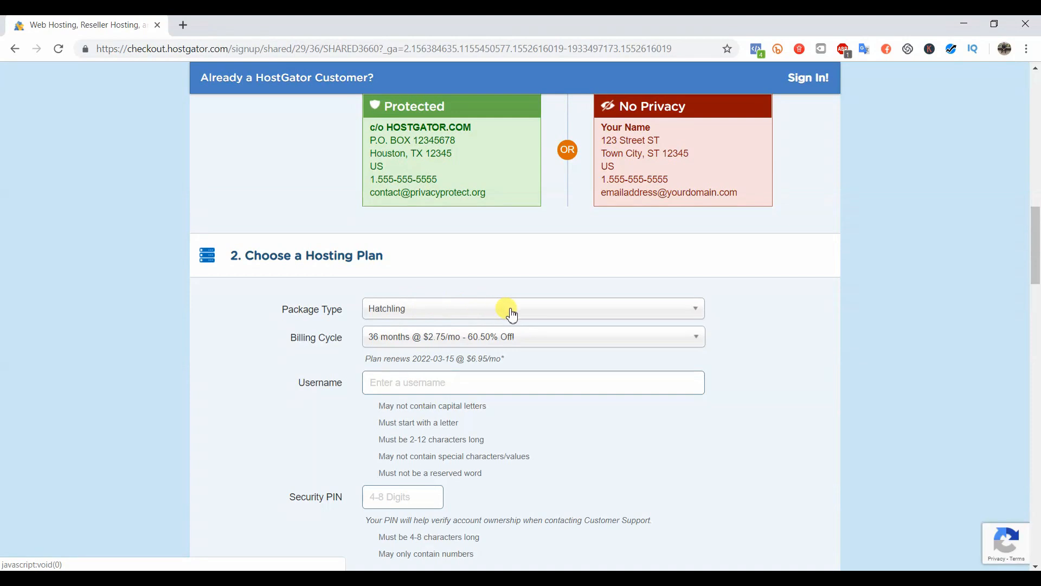
# - Switch the Hatchling billing cycle to 1 month at $10.95/mo
pyautogui.scroll(-1, 820, 365)
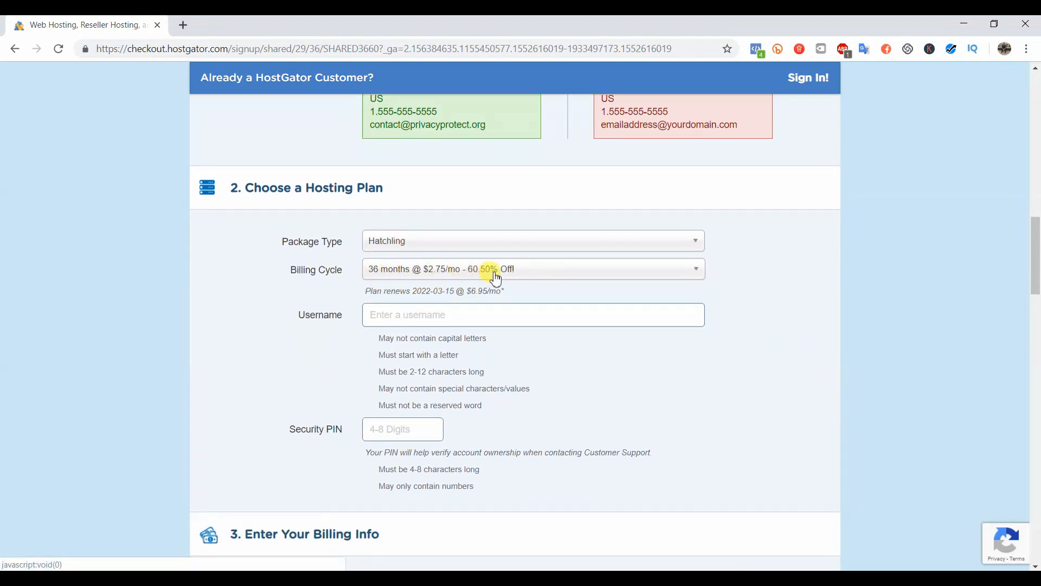
pyautogui.click(516, 274)
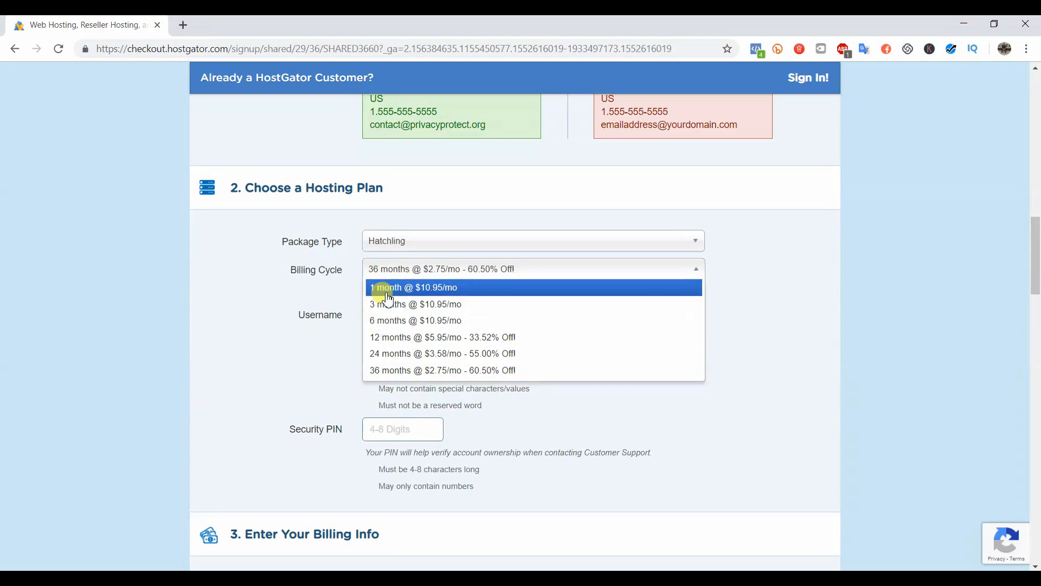
pyautogui.click(431, 288)
pyautogui.click(789, 337)
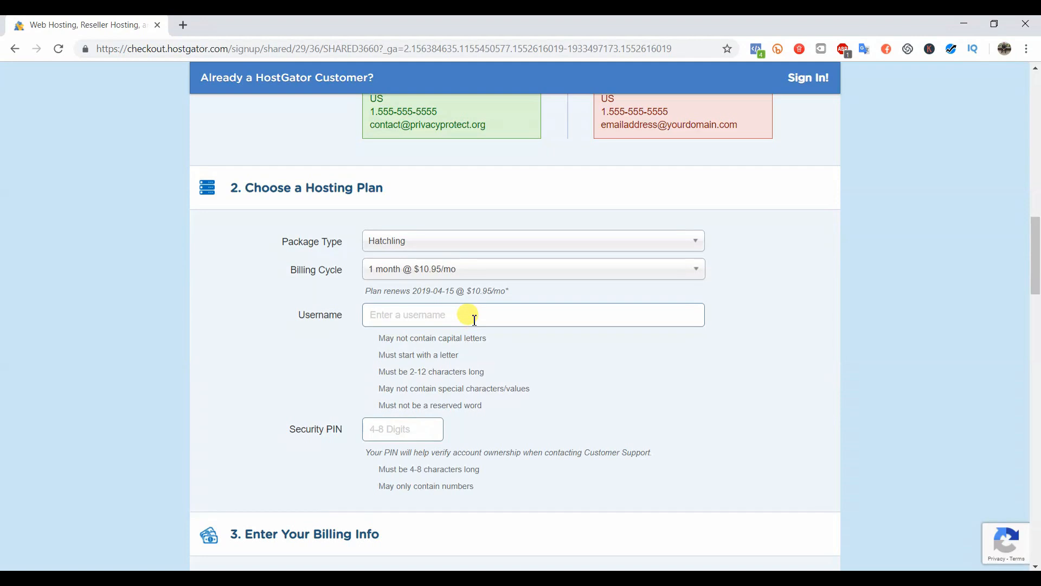
# - Enter an account username and a 4-digit security PIN
pyautogui.write('casualecom')
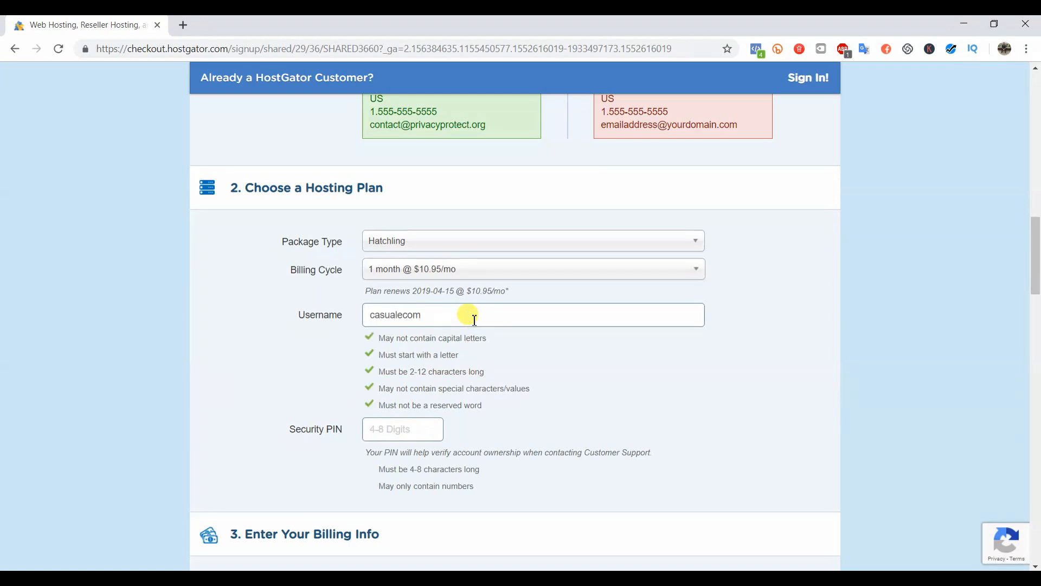
pyautogui.click(426, 424)
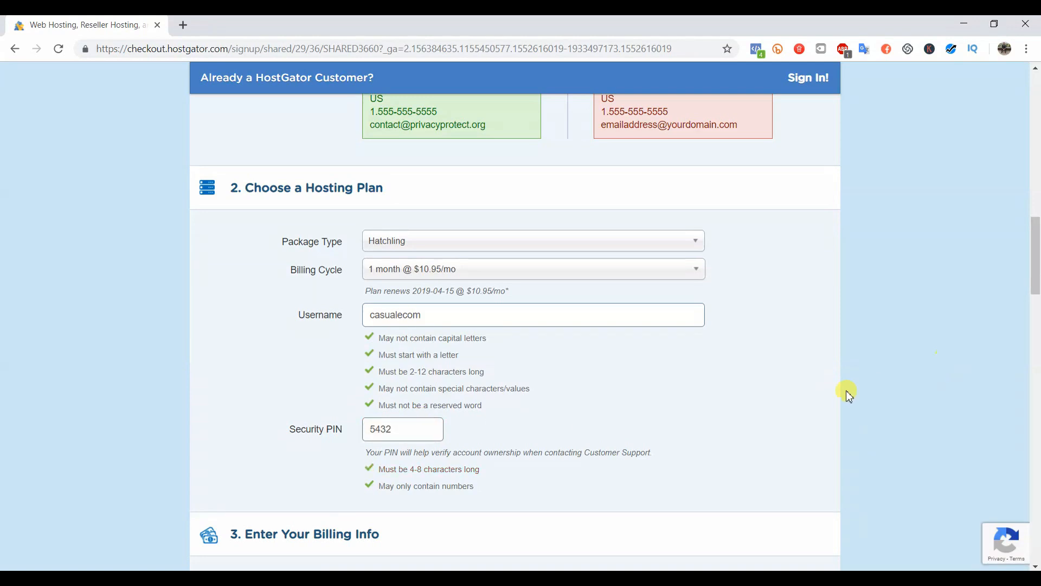
pyautogui.scroll(-6, 866, 391)
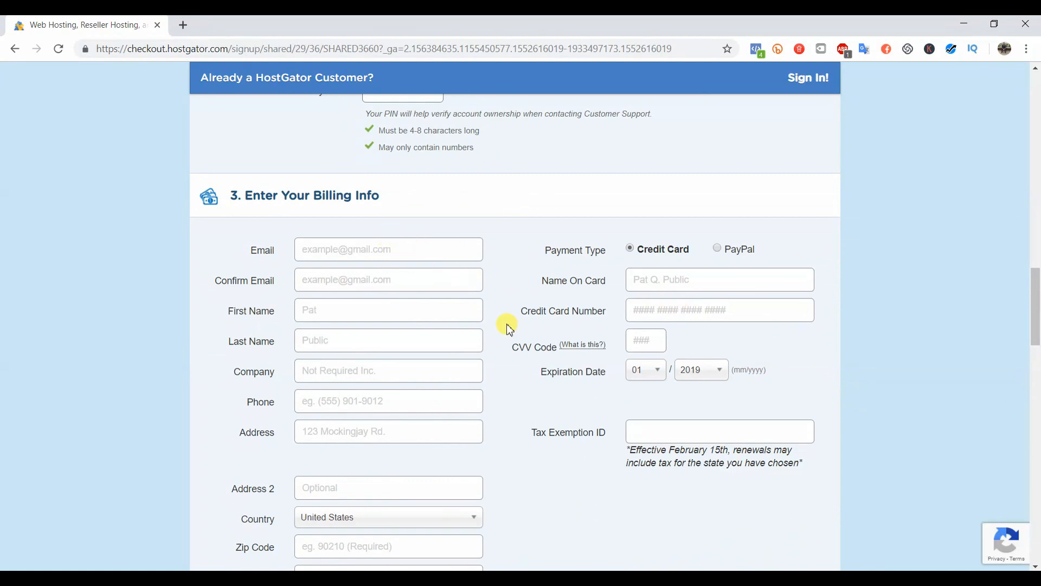
pyautogui.scroll(-1, 500, 331)
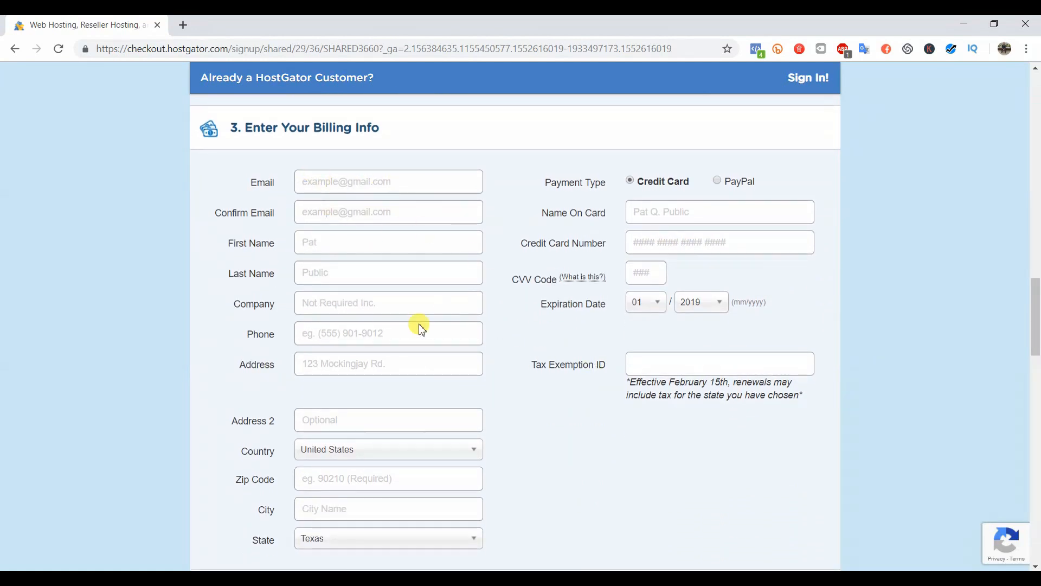
pyautogui.scroll(-1, 576, 327)
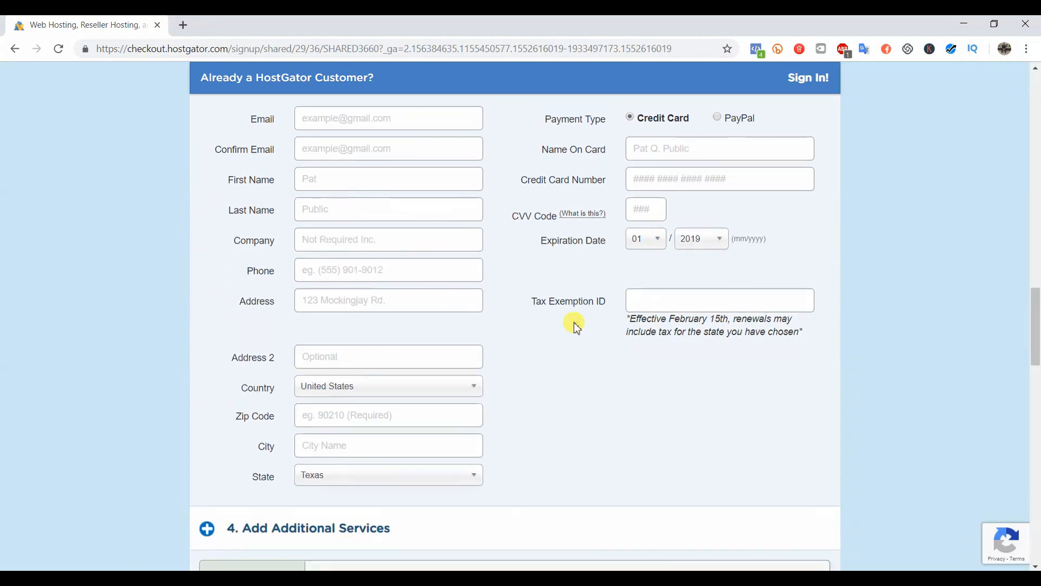
pyautogui.scroll(-3, 576, 322)
# - Uncheck the SiteLock and CodeGuard Backup add-ons under Additional Services
pyautogui.scroll(1, 738, 304)
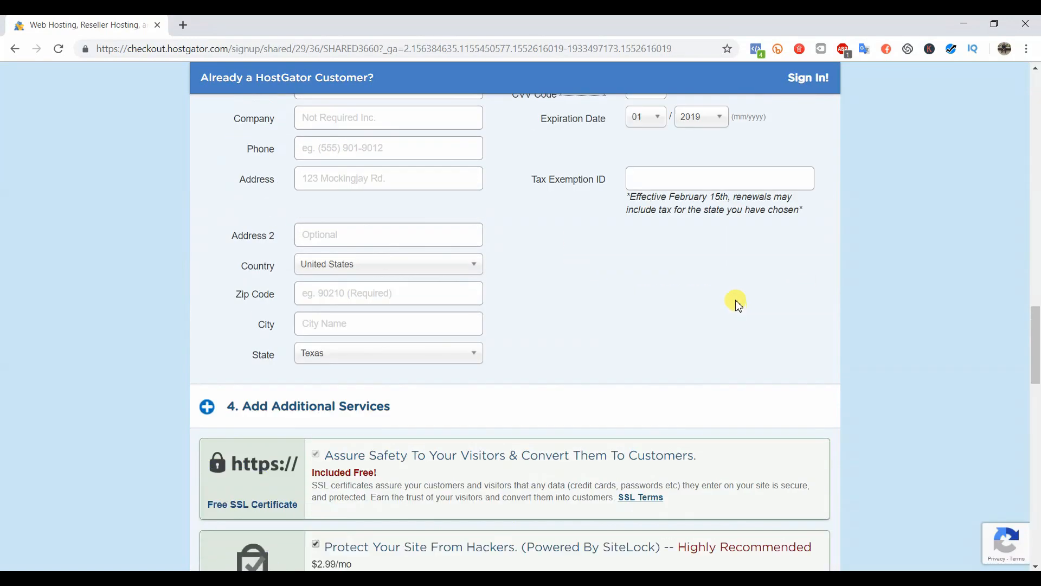
pyautogui.scroll(-3, 583, 239)
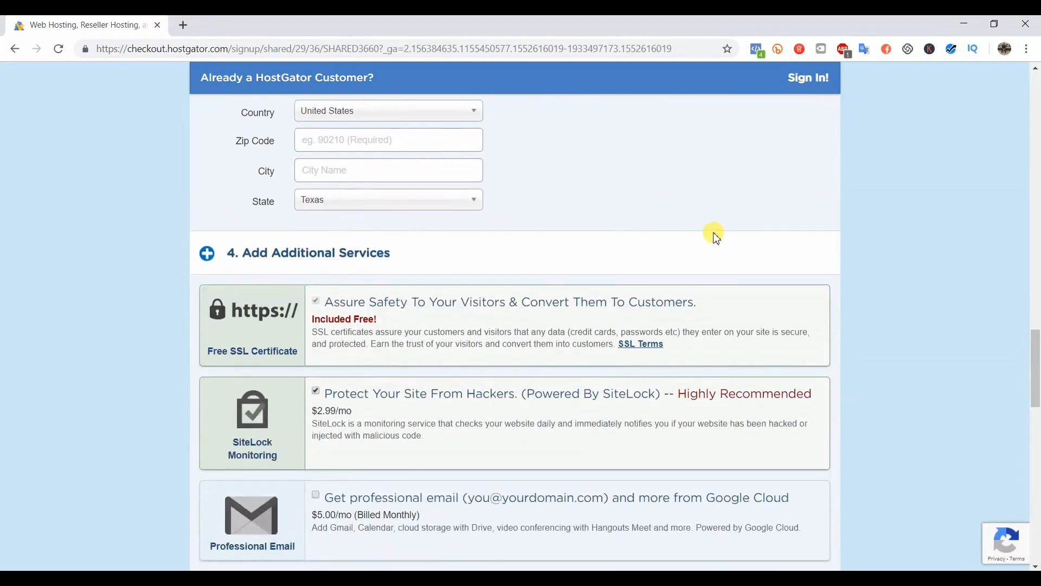
pyautogui.scroll(-1, 714, 237)
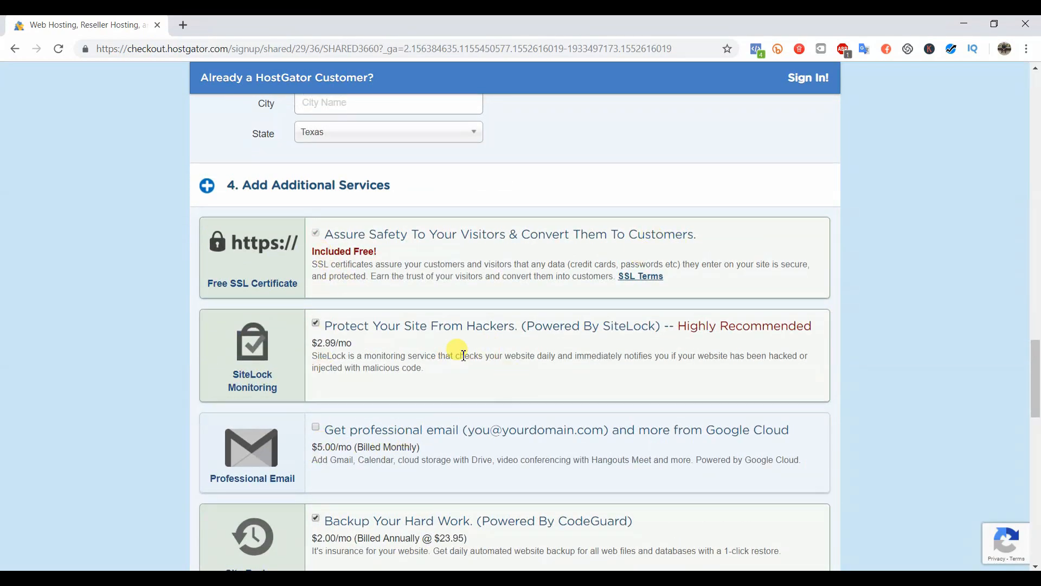
pyautogui.click(316, 324)
pyautogui.scroll(-3, 464, 365)
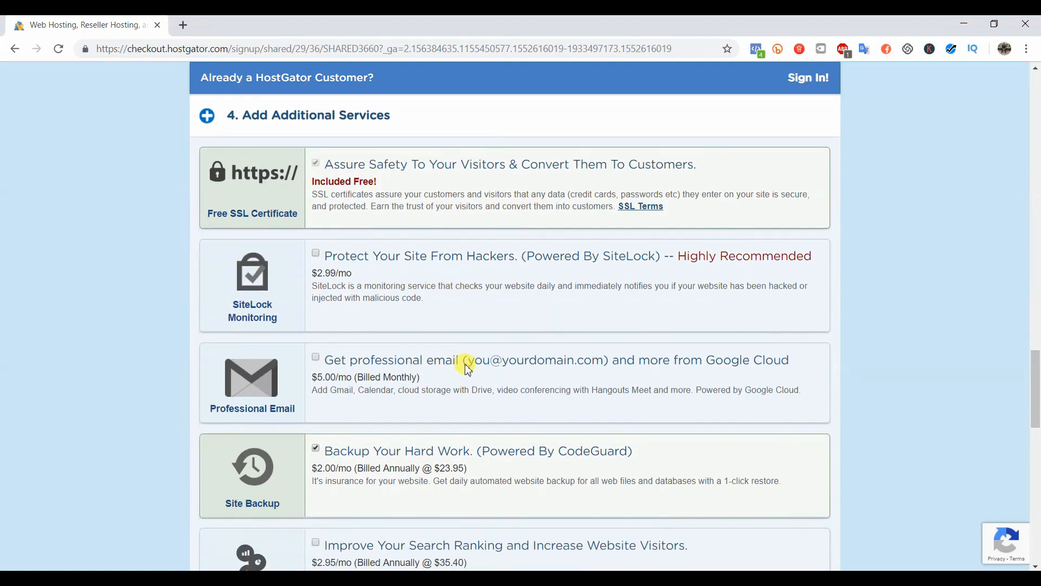
pyautogui.click(316, 383)
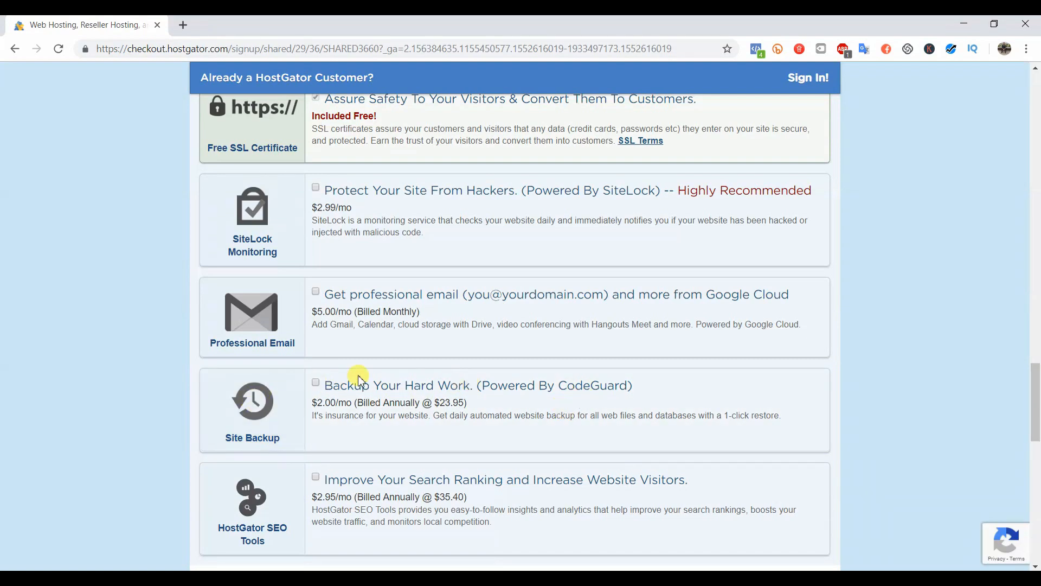
pyautogui.scroll(-3, 581, 314)
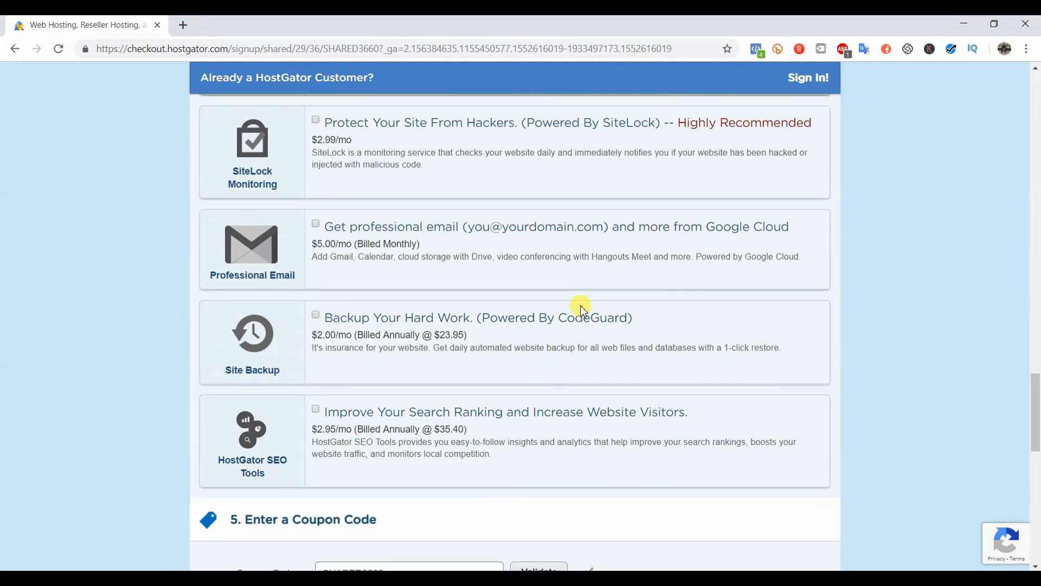
pyautogui.scroll(-1, 587, 276)
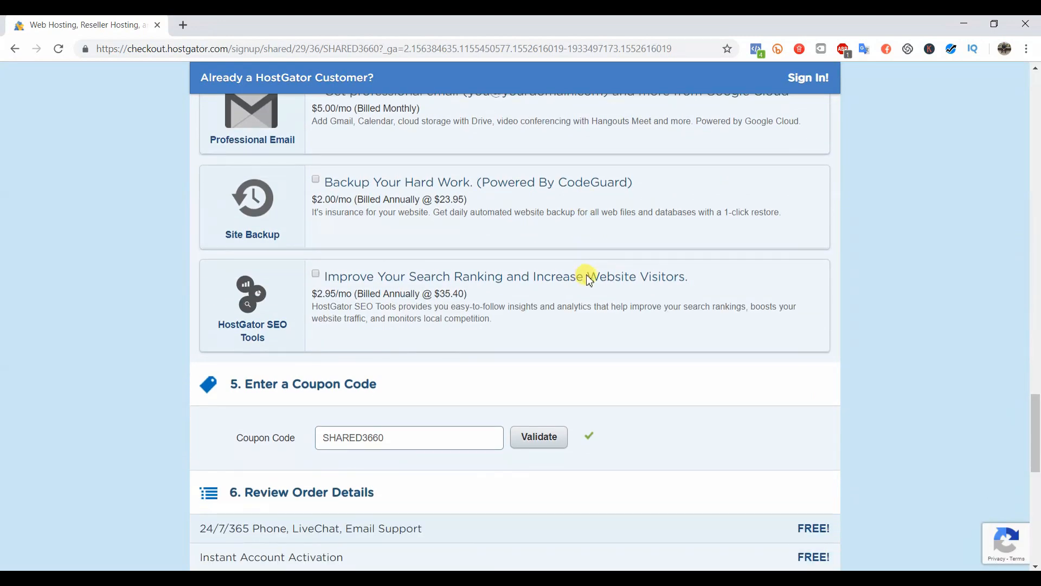
pyautogui.scroll(-1, 596, 276)
pyautogui.scroll(-1, 629, 304)
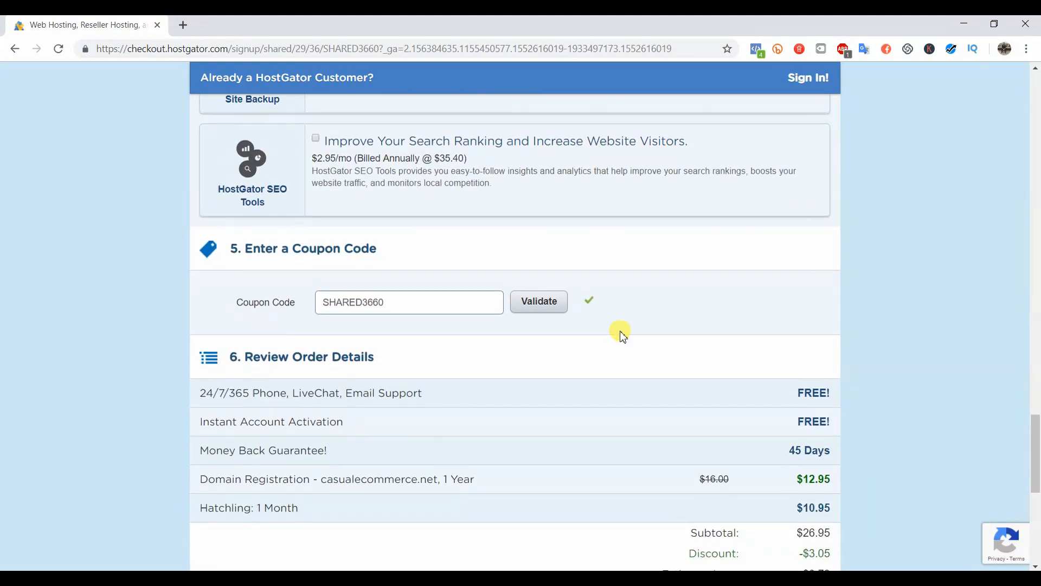
pyautogui.scroll(-1, 623, 336)
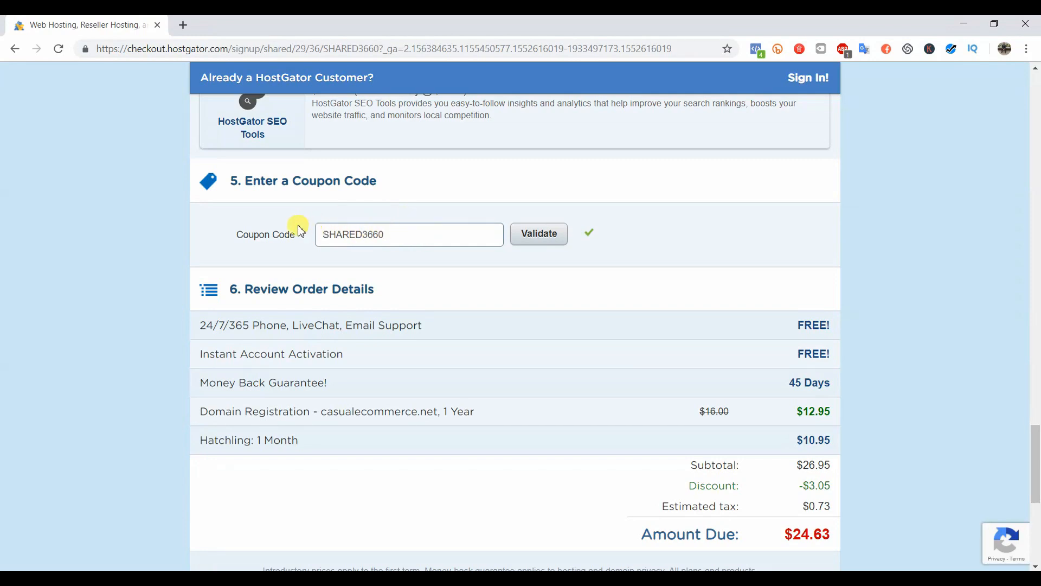
# - Replace coupon SHARED3660 with CASUALECOM and validate it, bringing the amount due to $12.96
pyautogui.moveTo(330, 235); pyautogui.dragTo(282, 244)
pyautogui.click(395, 237)
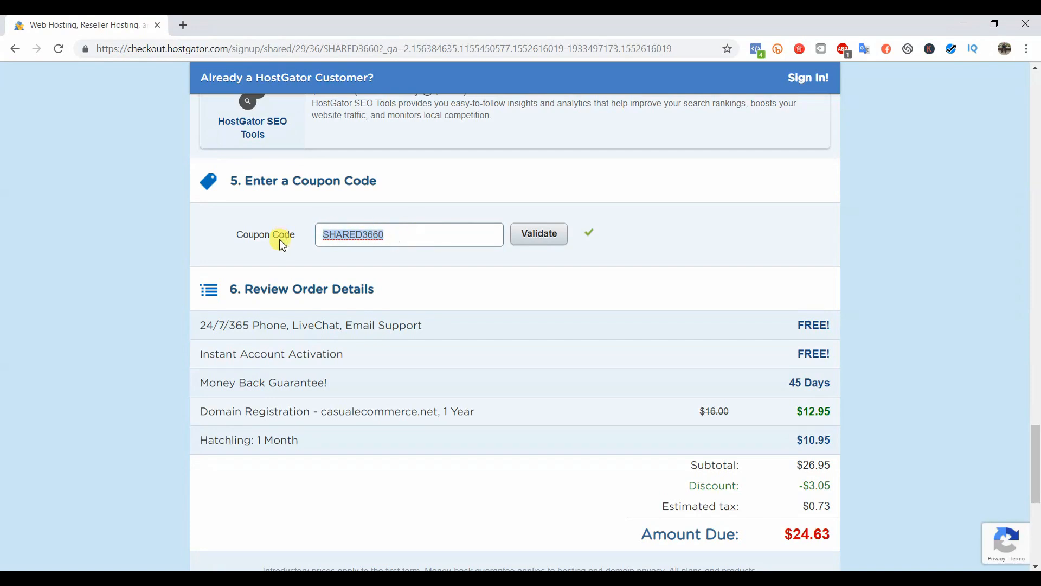
pyautogui.press('BackSpace')
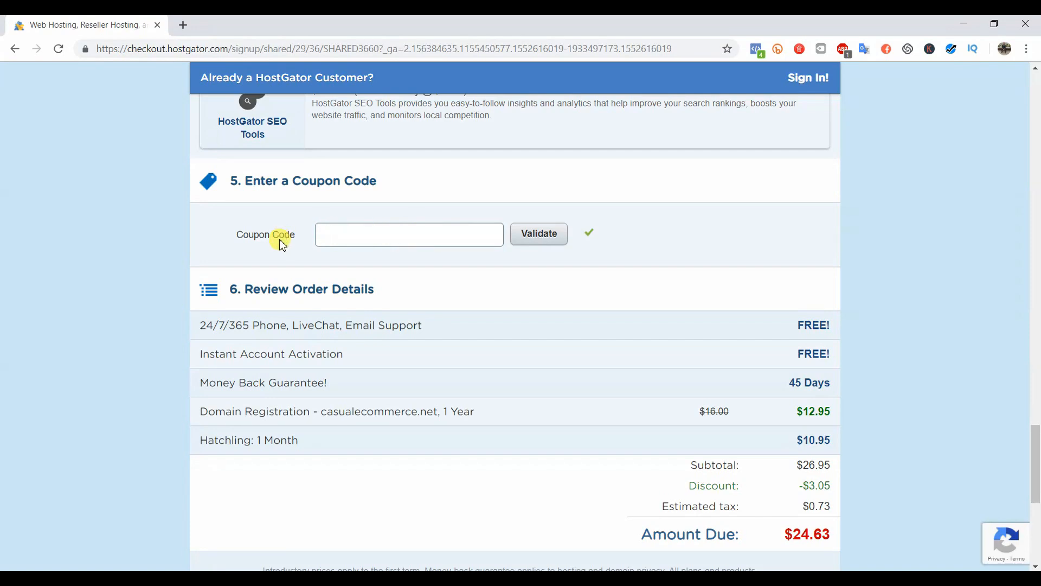
pyautogui.press('capslock')
pyautogui.write('CASUALECOM')
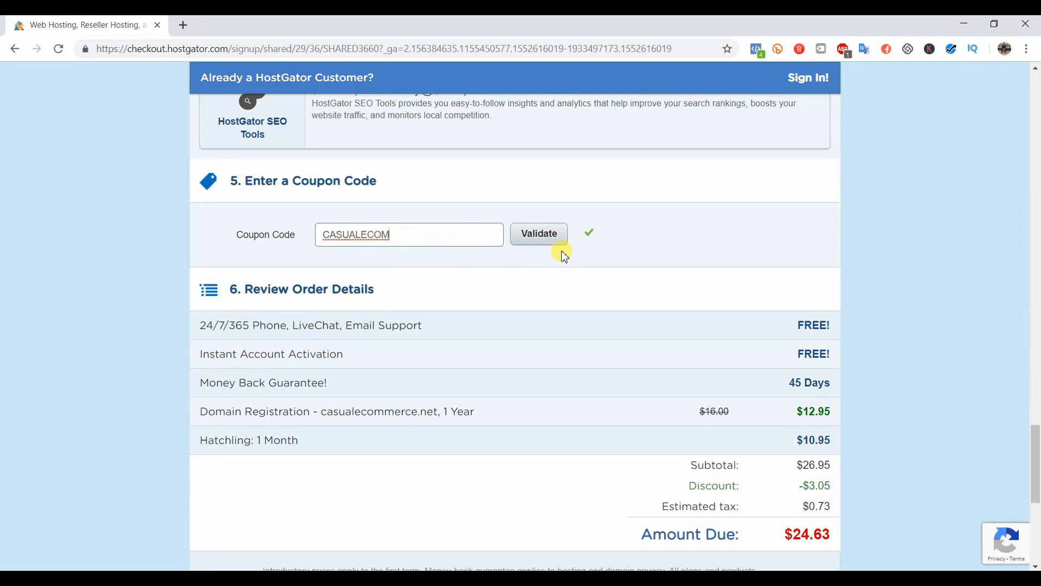
pyautogui.click(543, 233)
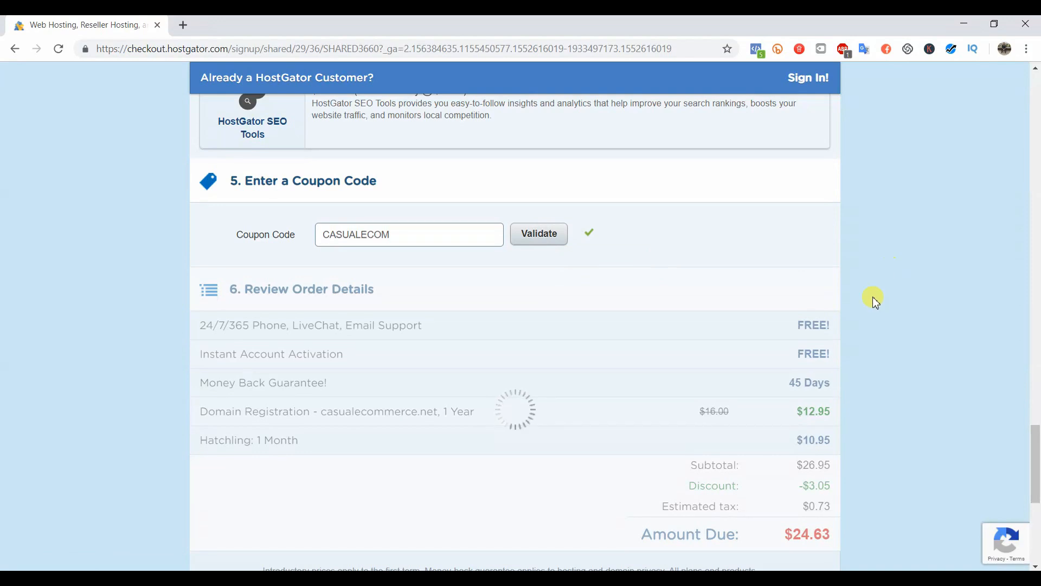
pyautogui.scroll(-1, 879, 353)
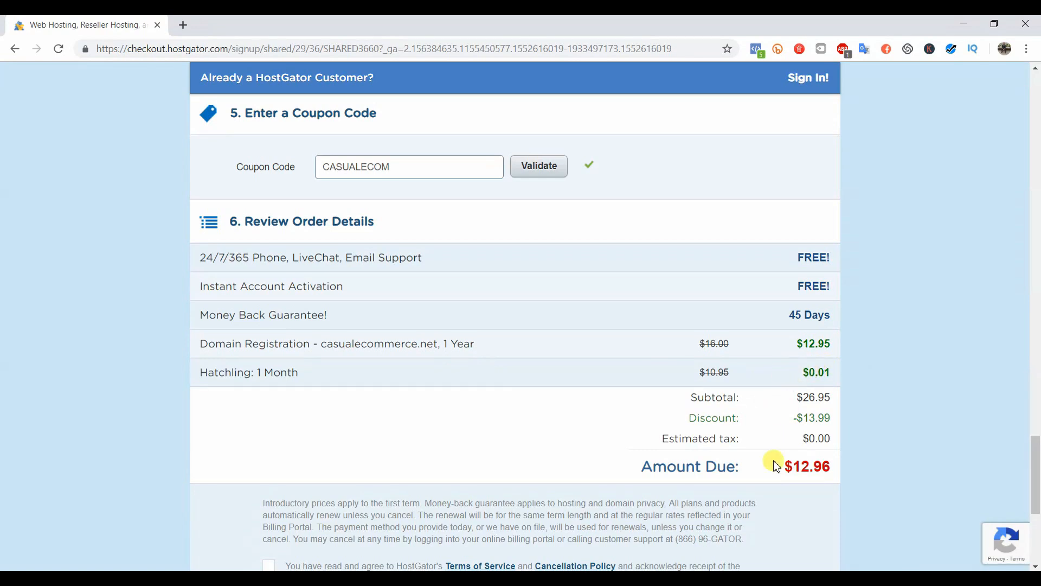
# - Agree to the Terms of Service and place the $12.96 order with Checkout Now!
pyautogui.scroll(-2, 854, 486)
pyautogui.scroll(1, 838, 473)
pyautogui.scroll(1, 833, 471)
pyautogui.scroll(1, 727, 460)
pyautogui.scroll(-1, 739, 459)
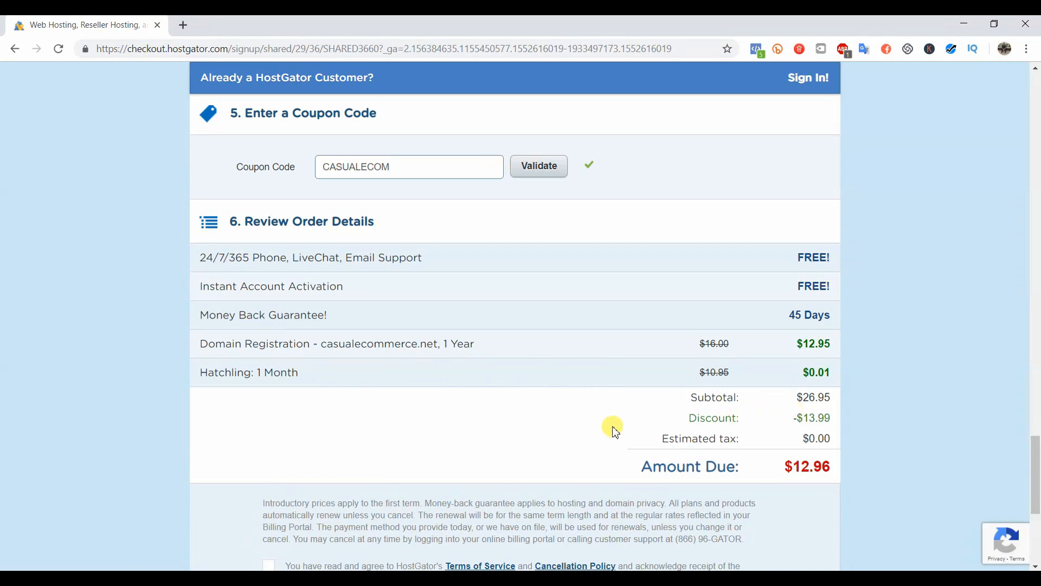
pyautogui.scroll(-1, 614, 426)
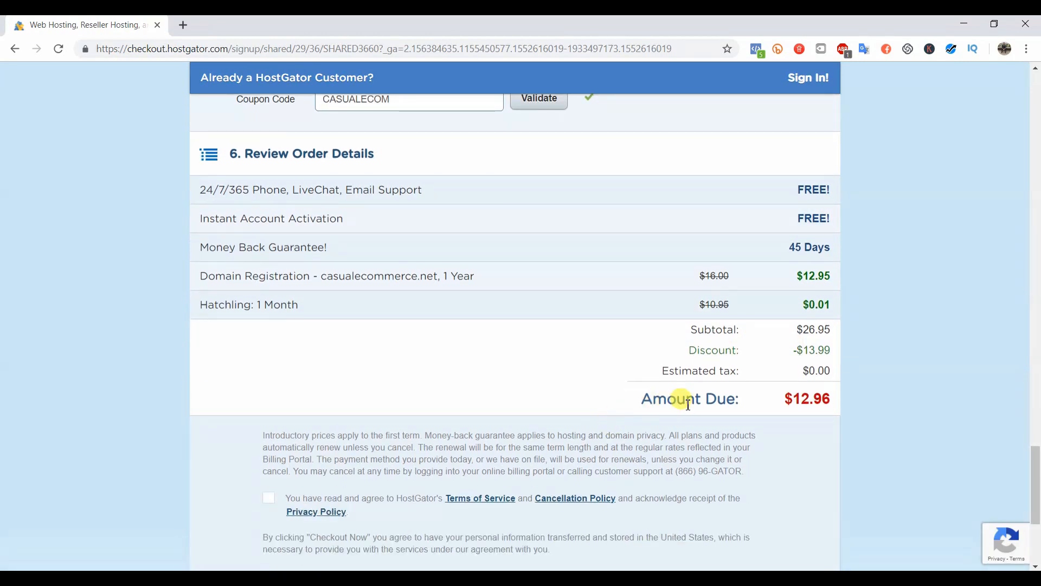
pyautogui.scroll(-2, 897, 415)
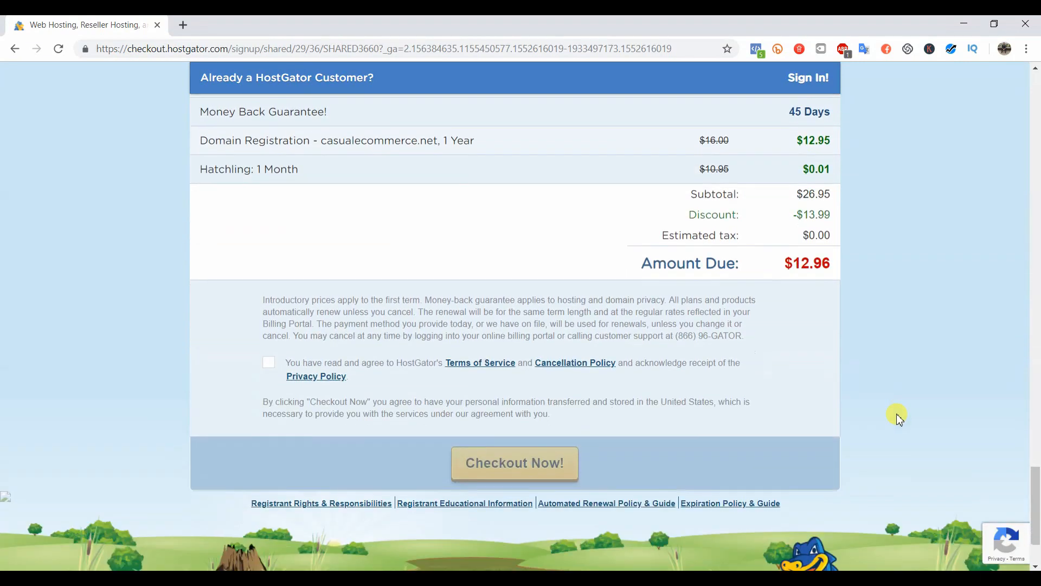
pyautogui.click(268, 362)
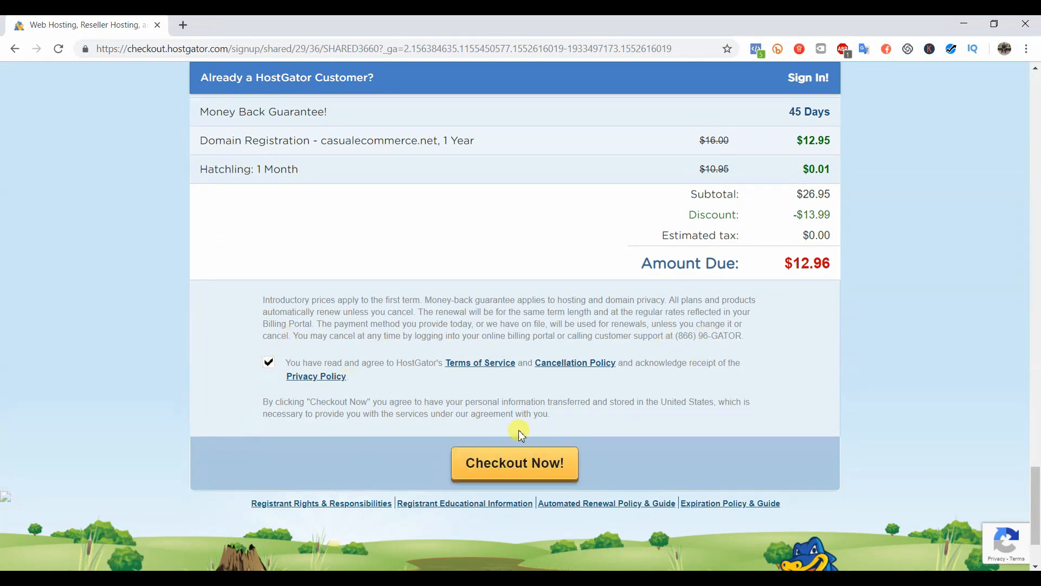
pyautogui.click(547, 470)
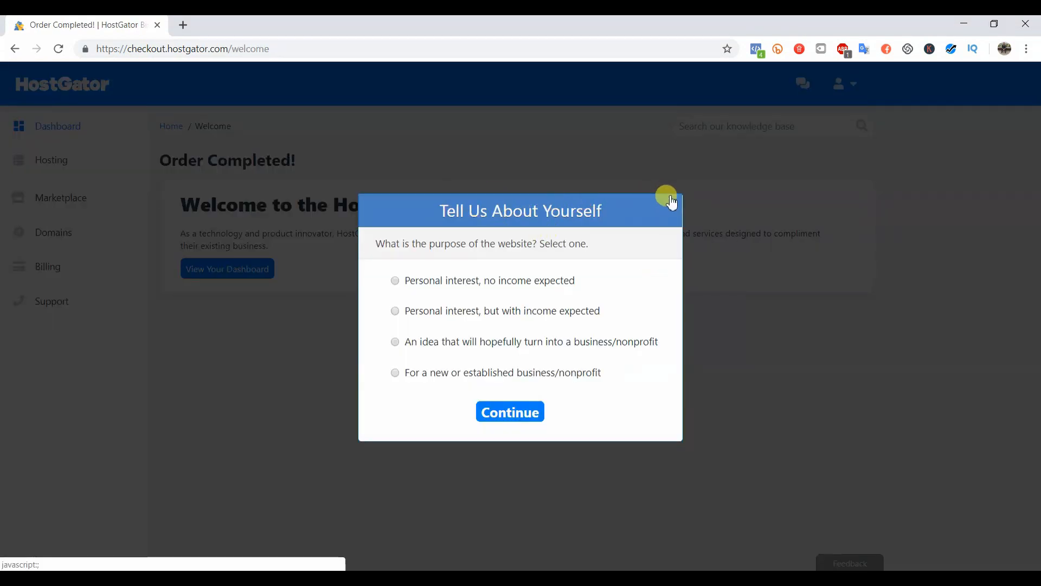
# - Dismiss the website-purpose survey and go to the dashboard listing the casualecommerce.net Hatchling package
pyautogui.click(673, 204)
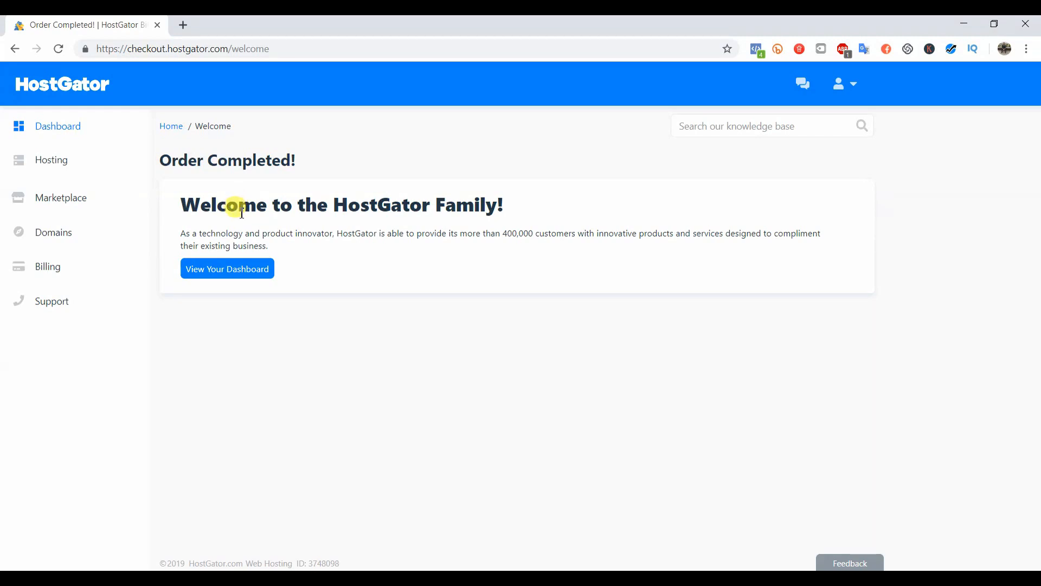
pyautogui.click(226, 277)
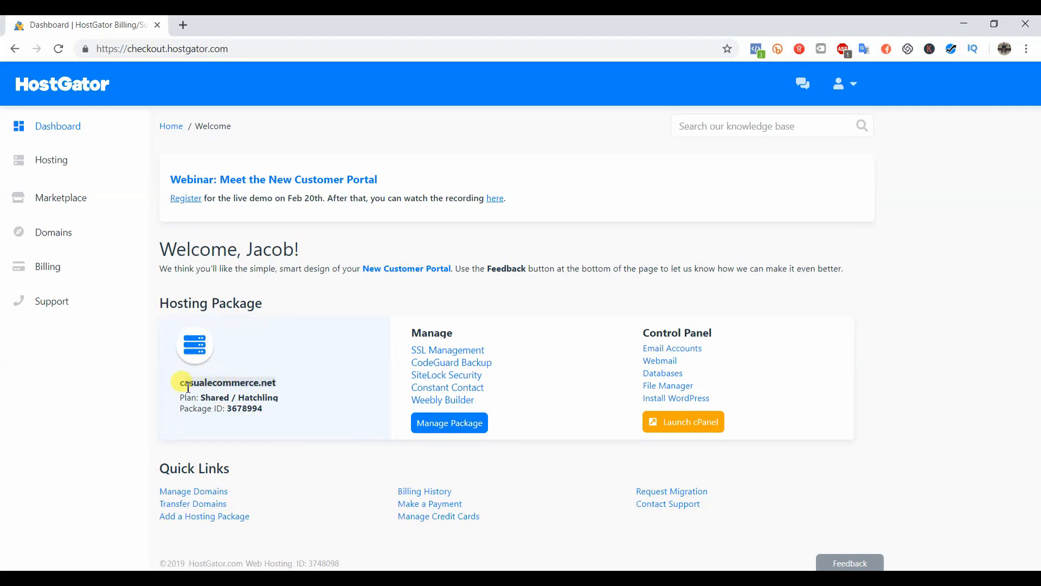
pyautogui.rightClick(205, 380)
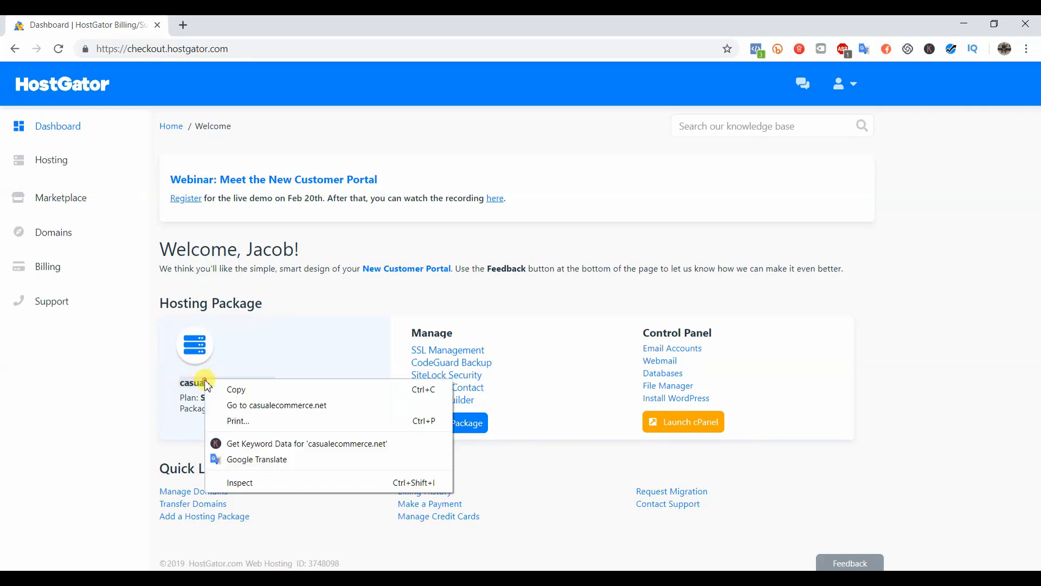
pyautogui.click(242, 404)
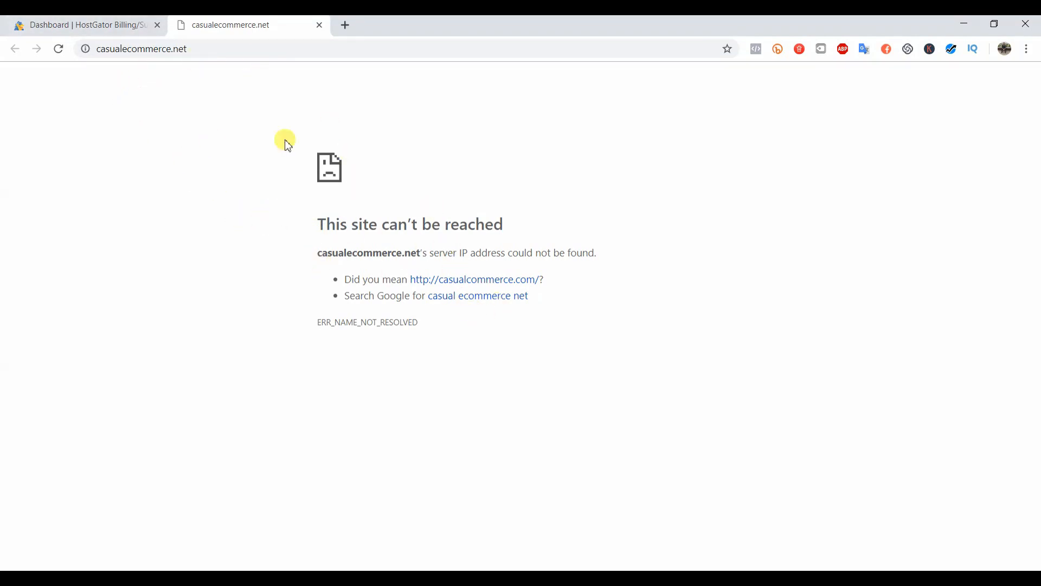
pyautogui.click(115, 33)
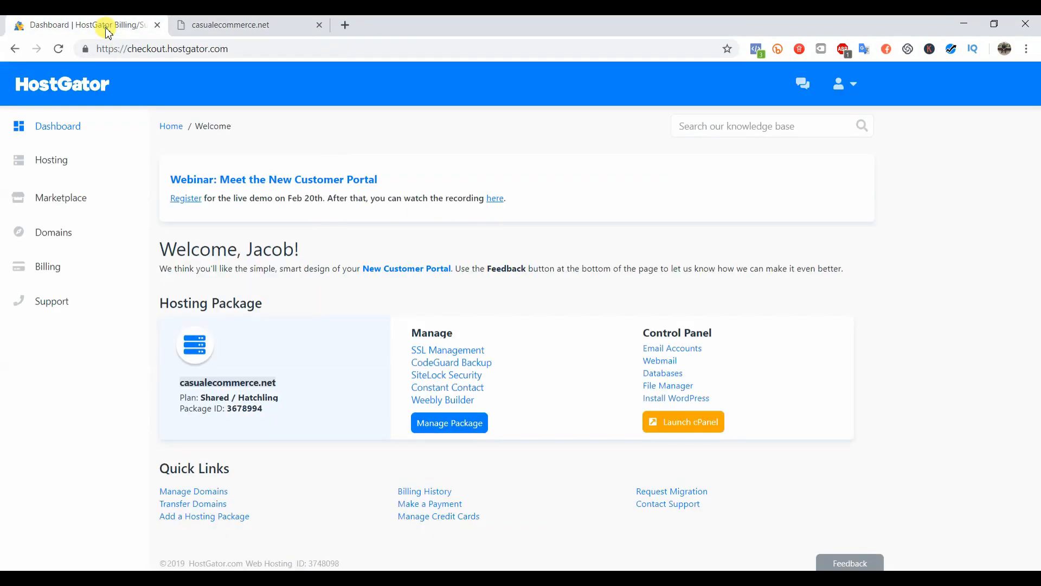
pyautogui.hotkey('ctrl', 'Tab')
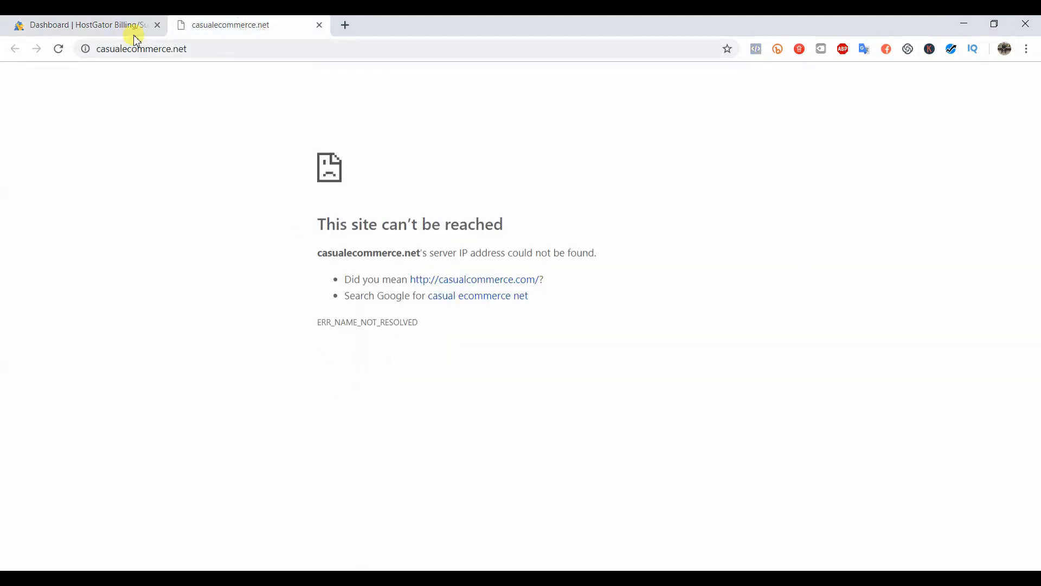
pyautogui.click(95, 25)
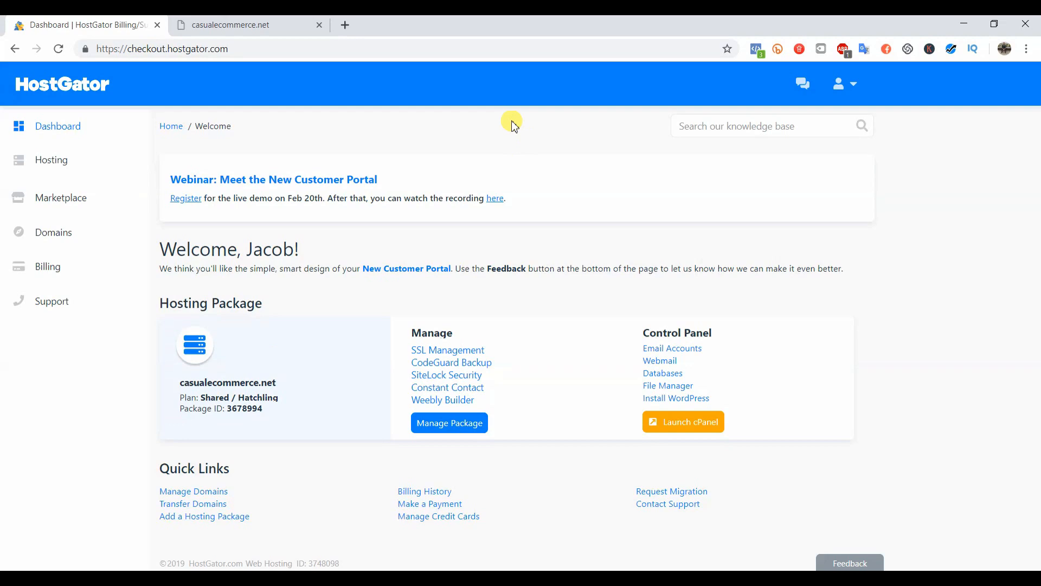
pyautogui.click(239, 24)
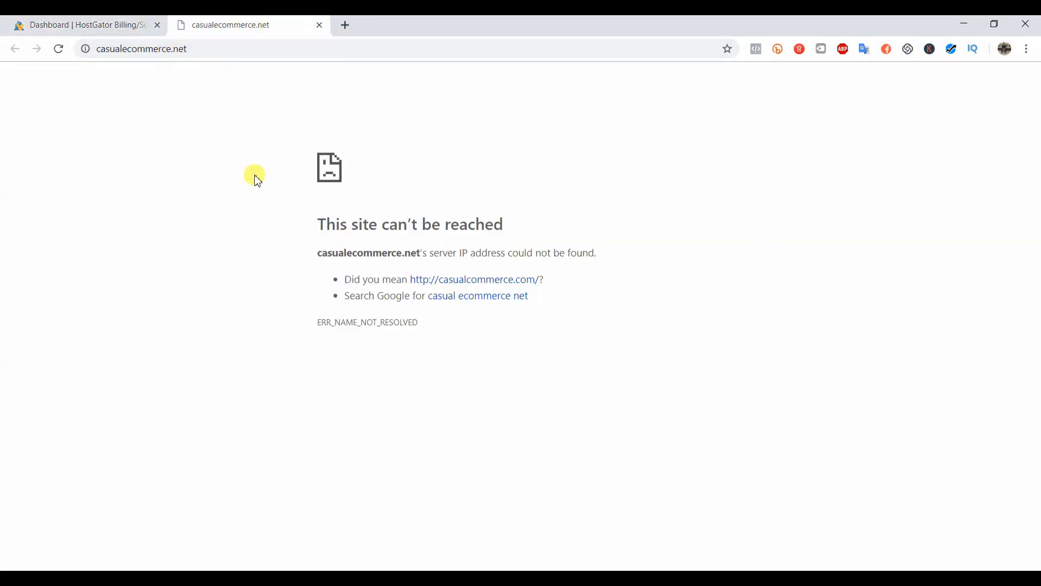
pyautogui.click(117, 24)
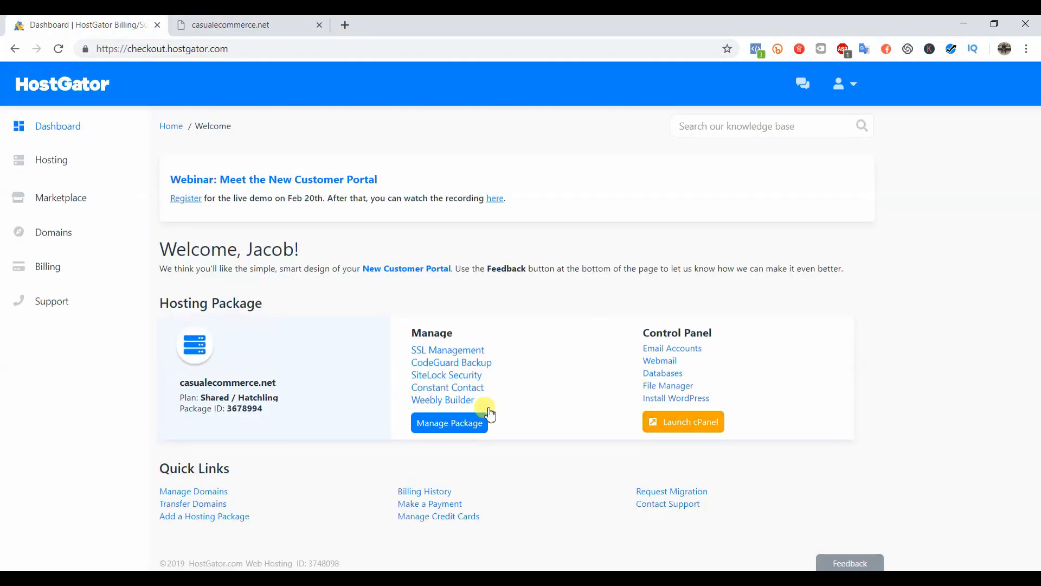
pyautogui.click(236, 25)
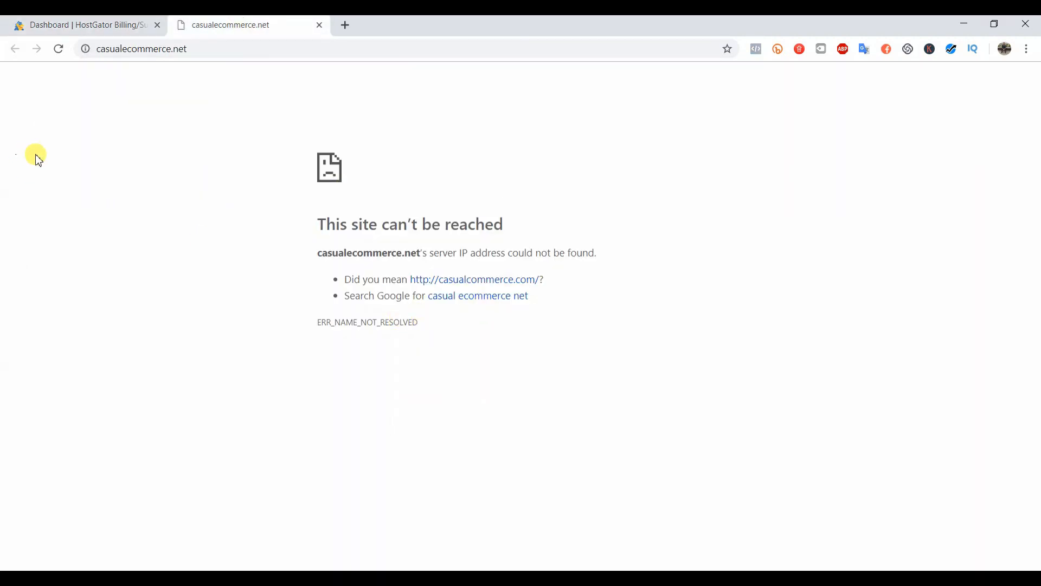
pyautogui.click(114, 24)
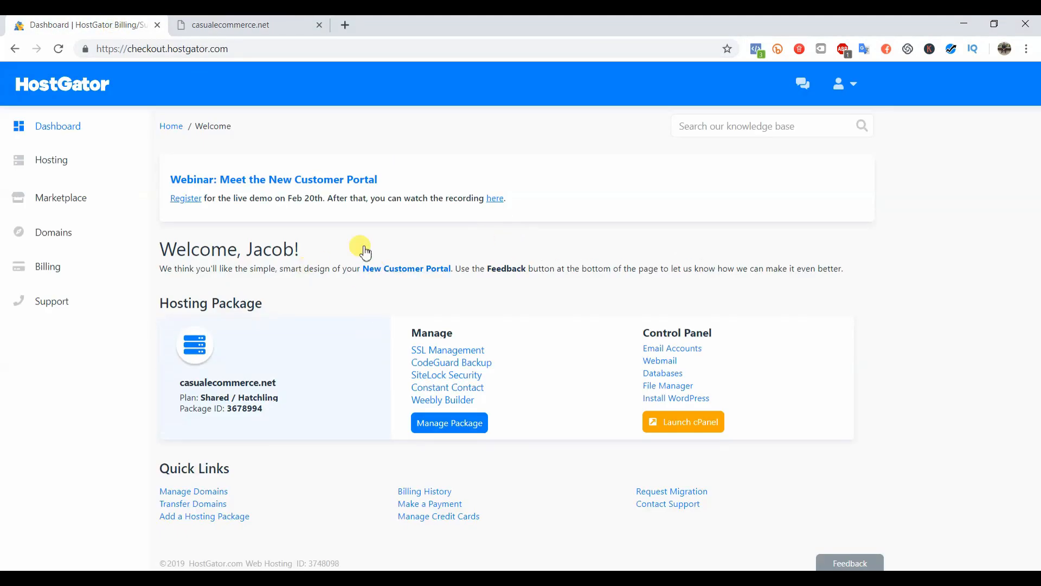
pyautogui.click(197, 24)
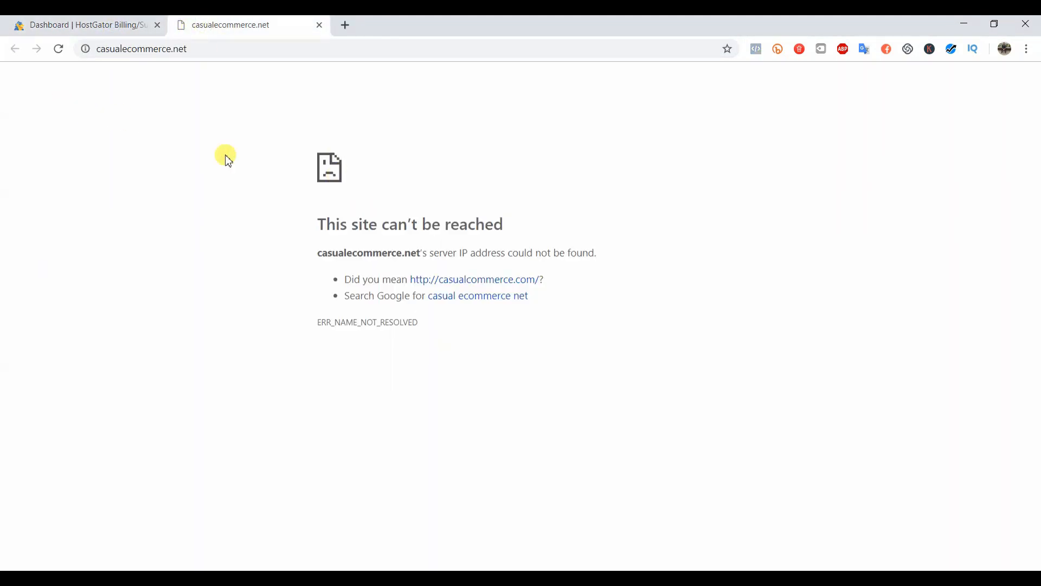
pyautogui.click(129, 38)
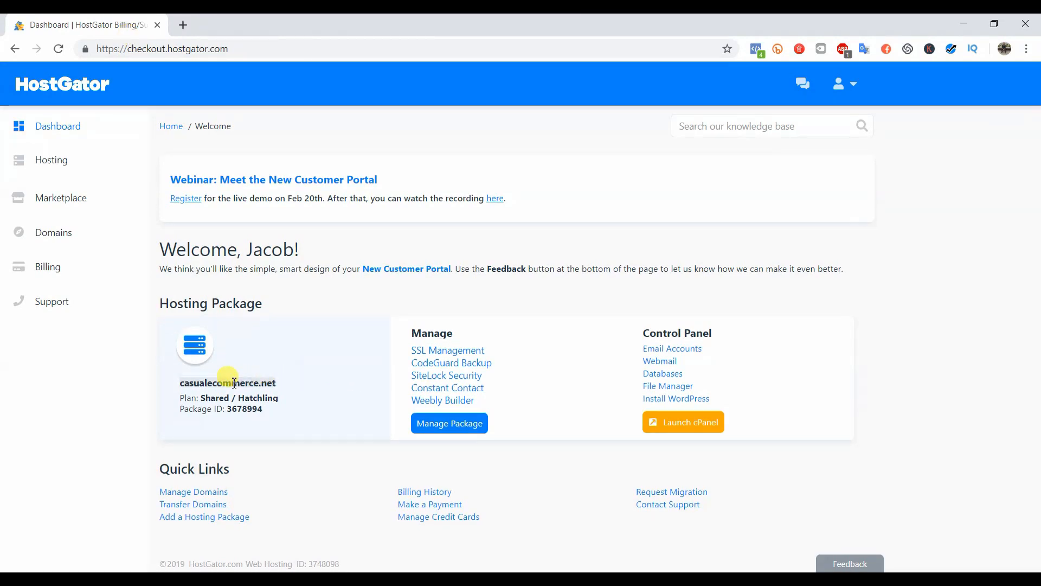
pyautogui.rightClick(233, 383)
pyautogui.click(293, 408)
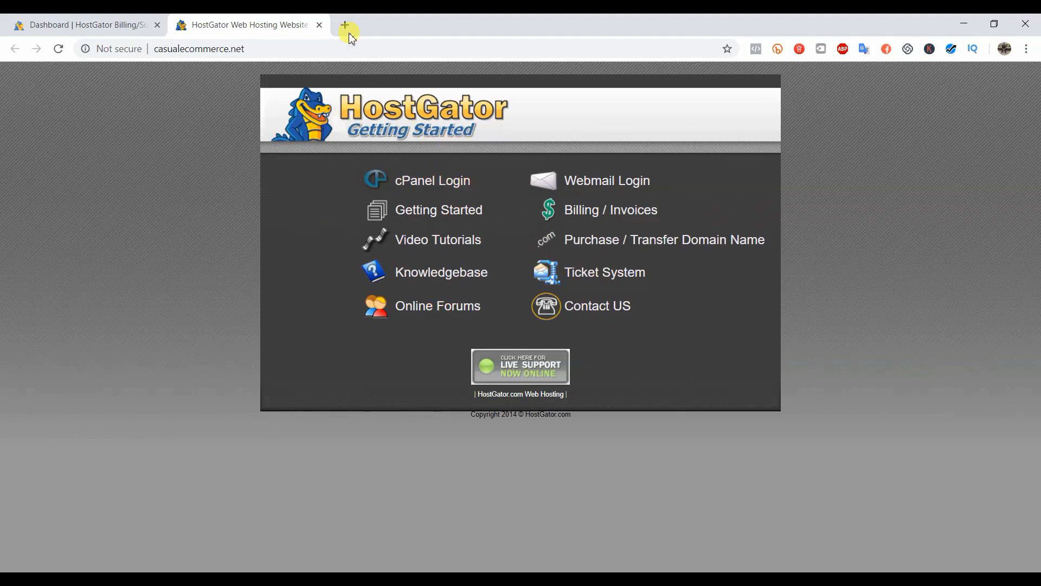
pyautogui.click(319, 26)
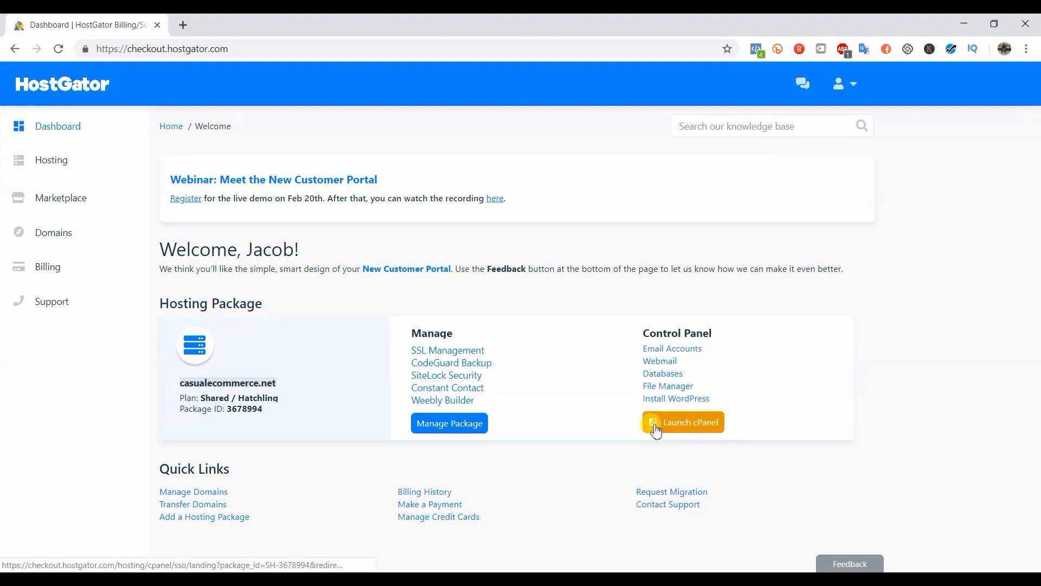
# - Launch cPanel and open QuickInstall from the Software section to reach the Marketplace
pyautogui.click(682, 428)
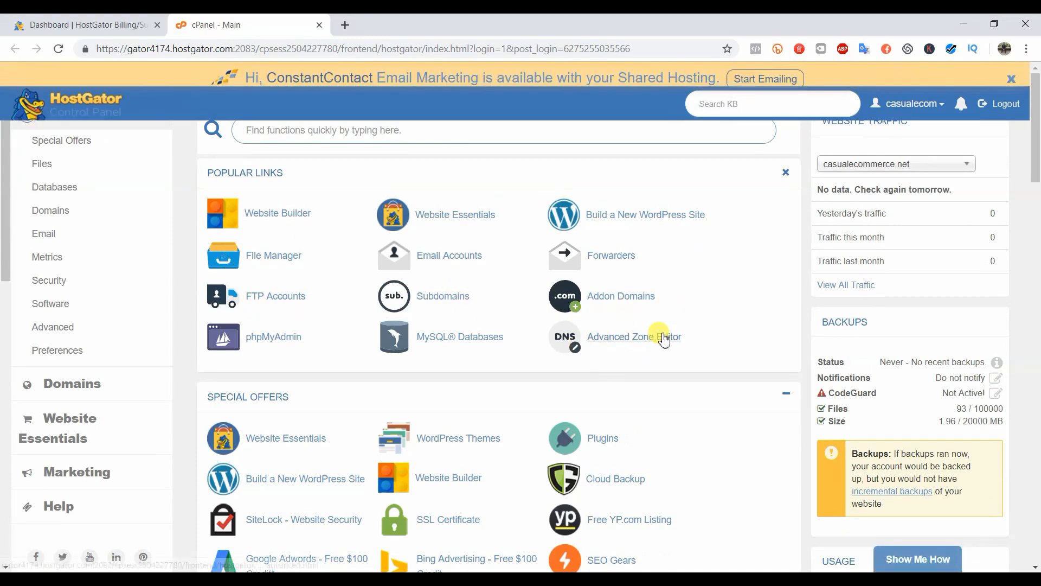
pyautogui.scroll(-3, 662, 337)
pyautogui.scroll(-10, 662, 339)
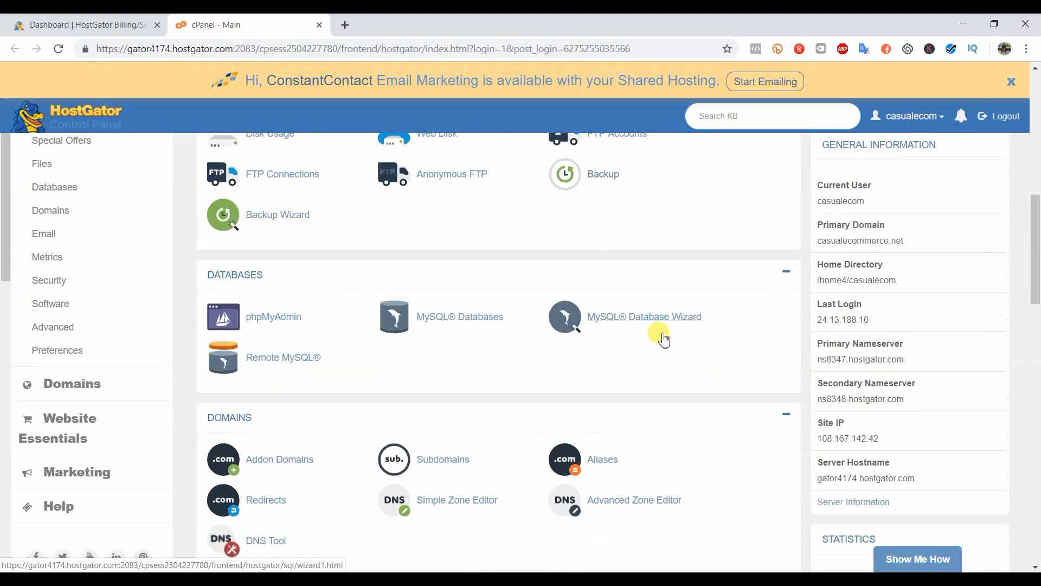
pyautogui.scroll(-10, 663, 337)
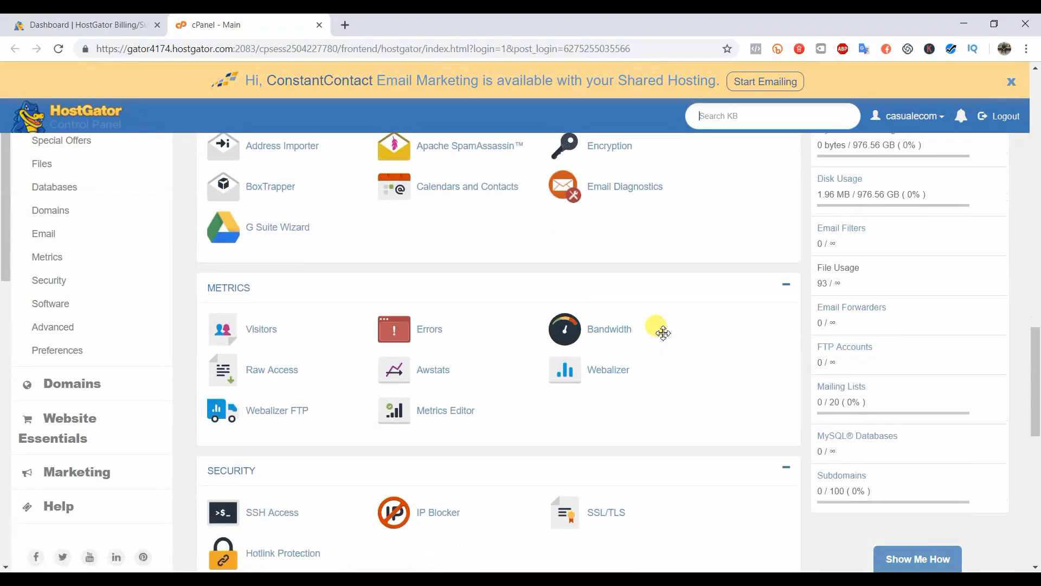
pyautogui.scroll(-3, 663, 335)
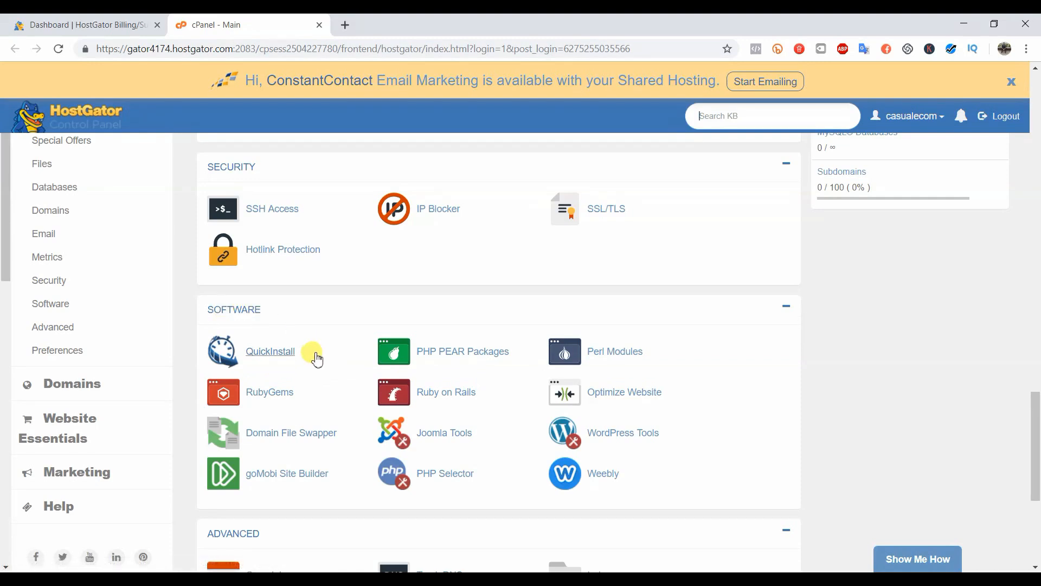
pyautogui.click(275, 353)
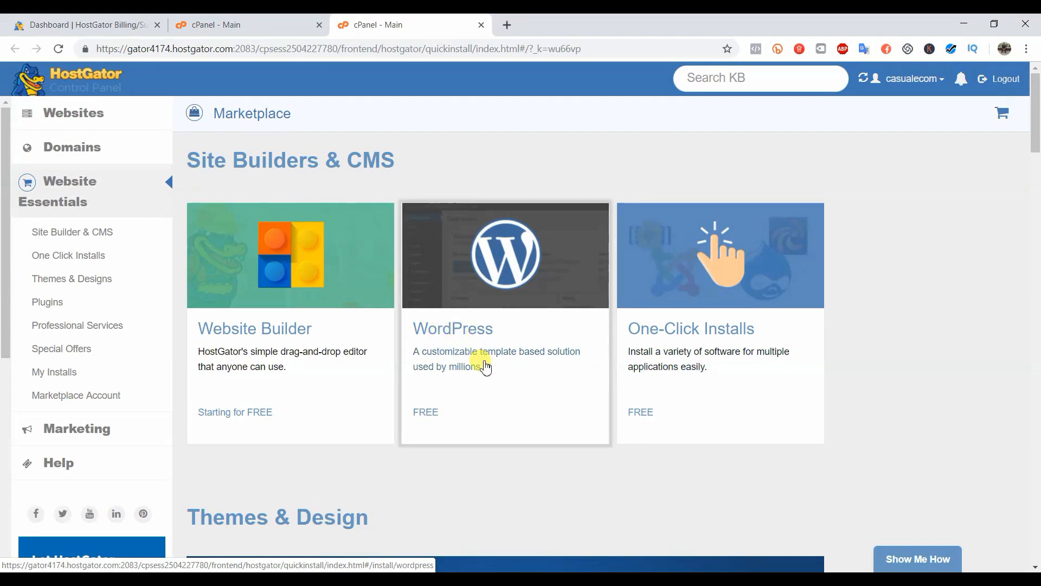
# - Start a WordPress install on the casualecommerce.net domain and continue to its settings
pyautogui.click(466, 415)
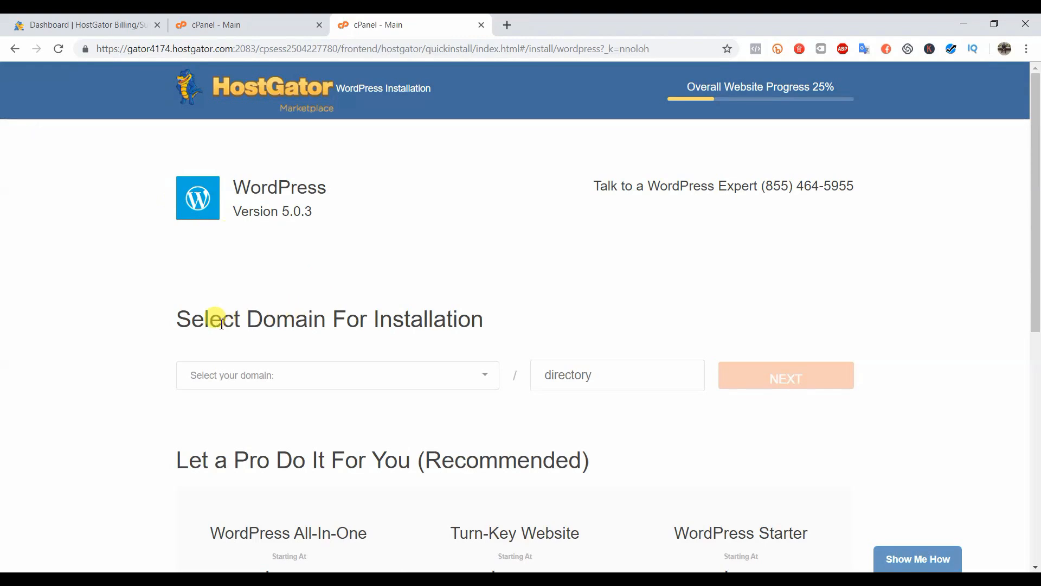
pyautogui.click(461, 373)
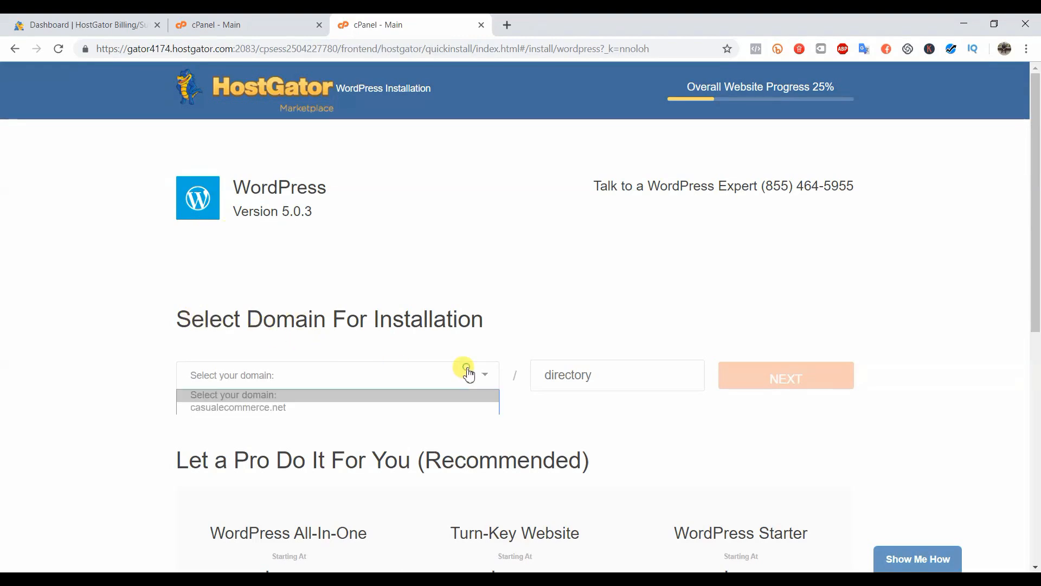
pyautogui.click(296, 407)
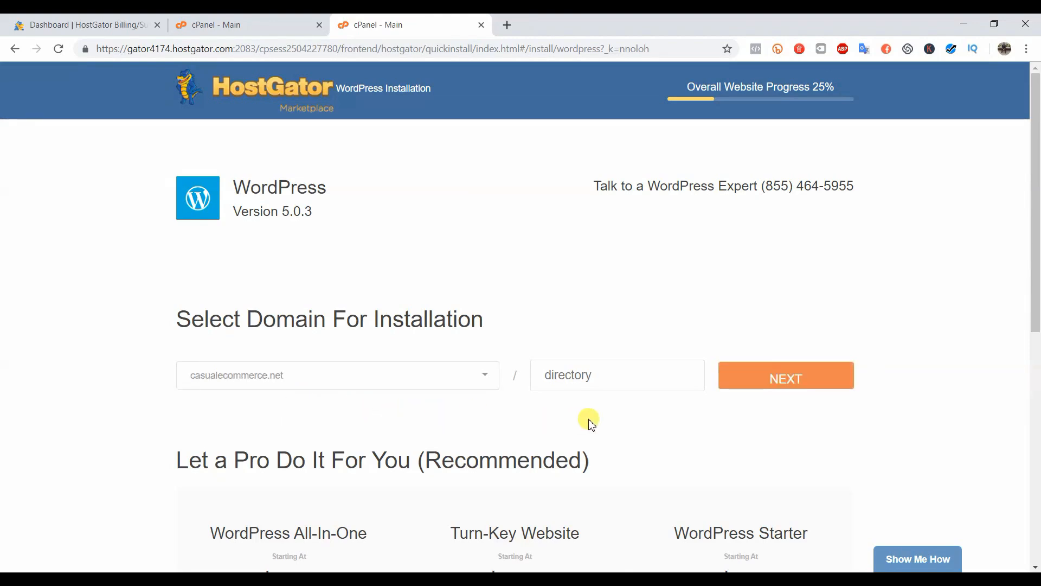
pyautogui.scroll(-1, 749, 418)
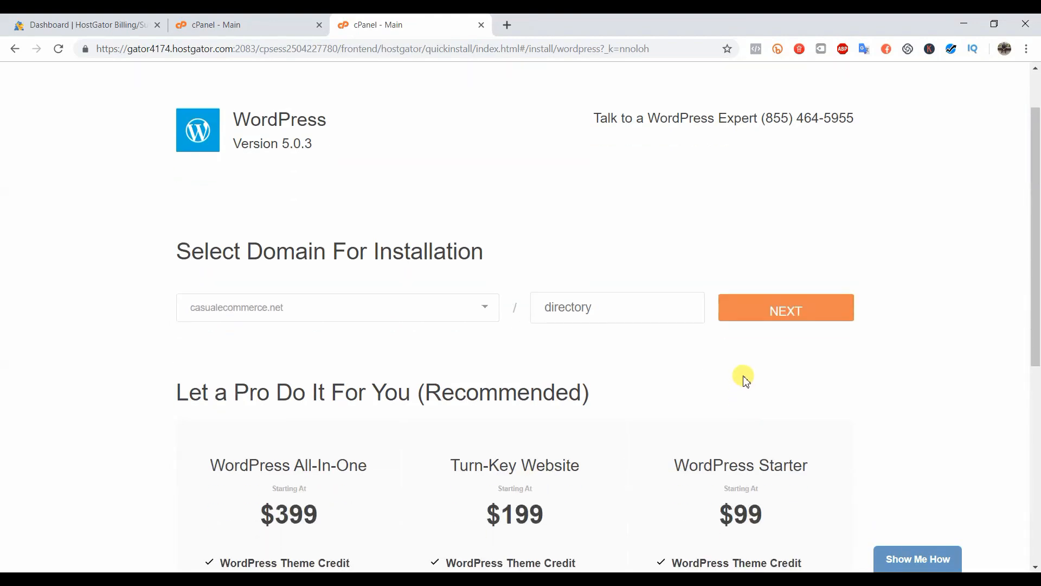
pyautogui.click(796, 315)
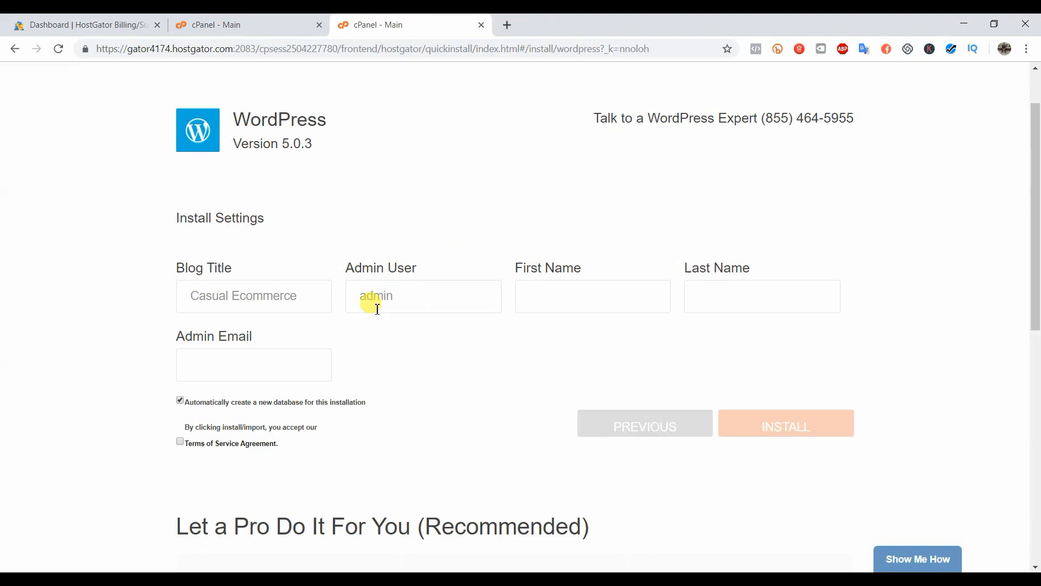
# - Accept the autofilled admin name and replace the admin email with the site's contact address
pyautogui.click(580, 288)
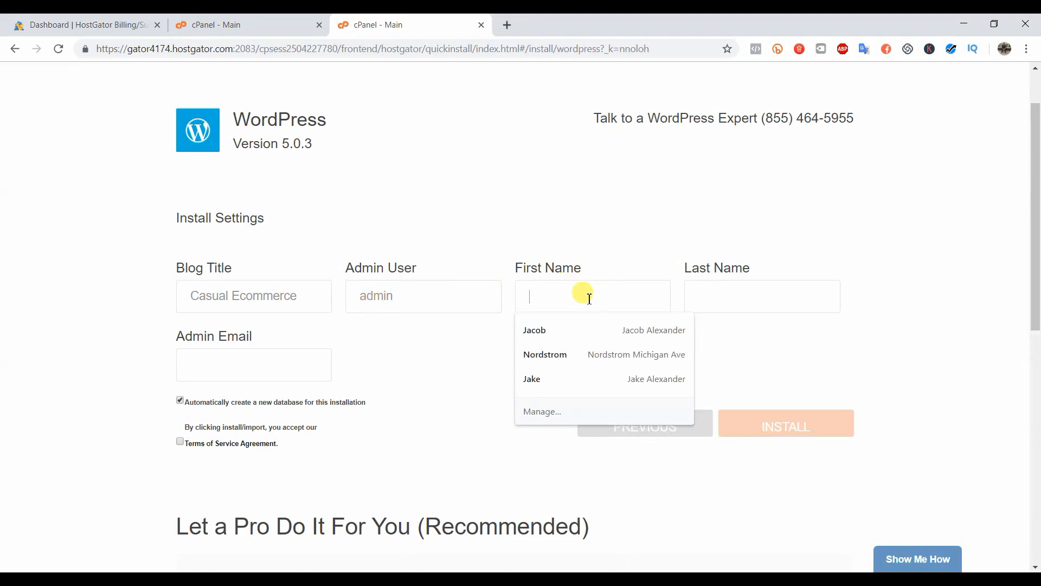
pyautogui.click(587, 329)
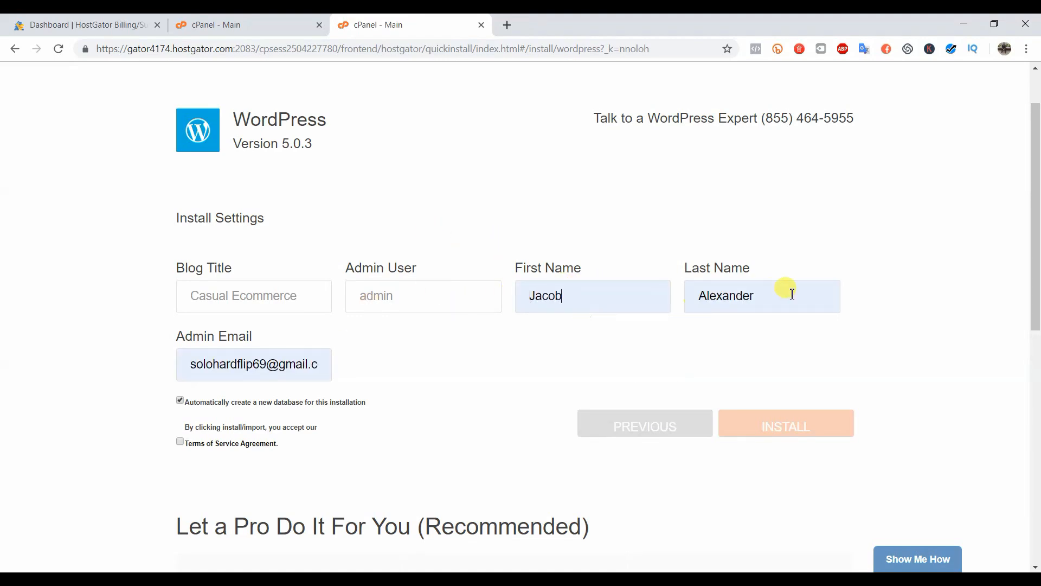
pyautogui.moveTo(192, 360); pyautogui.dragTo(540, 348)
pyautogui.press('BackSpace')
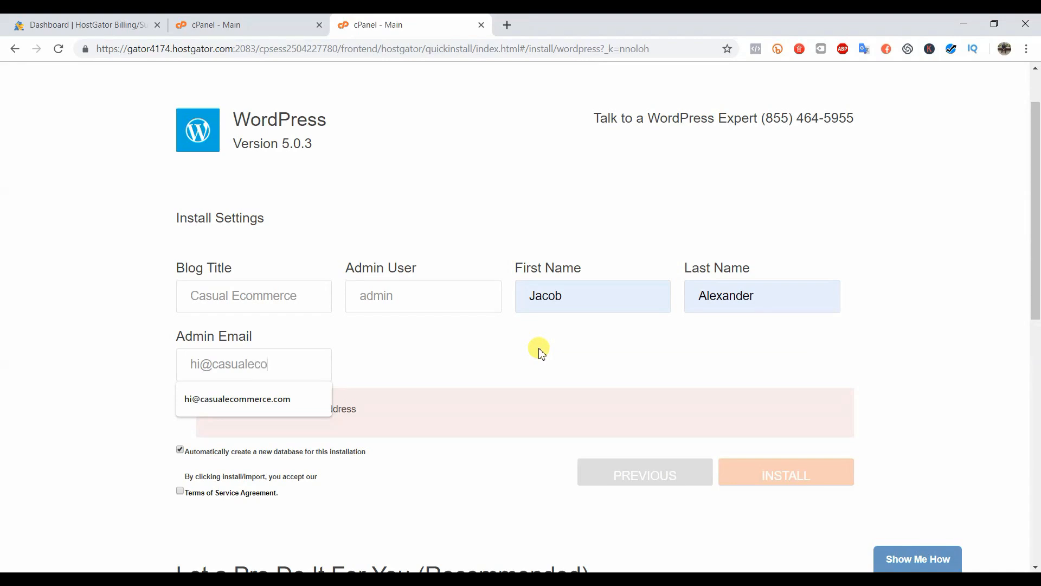
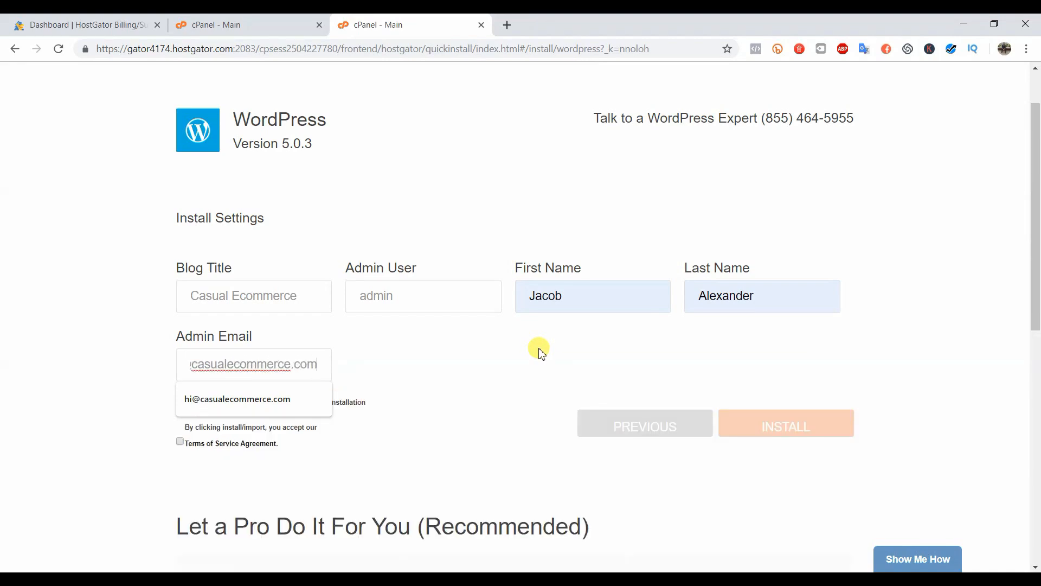
pyautogui.click(518, 365)
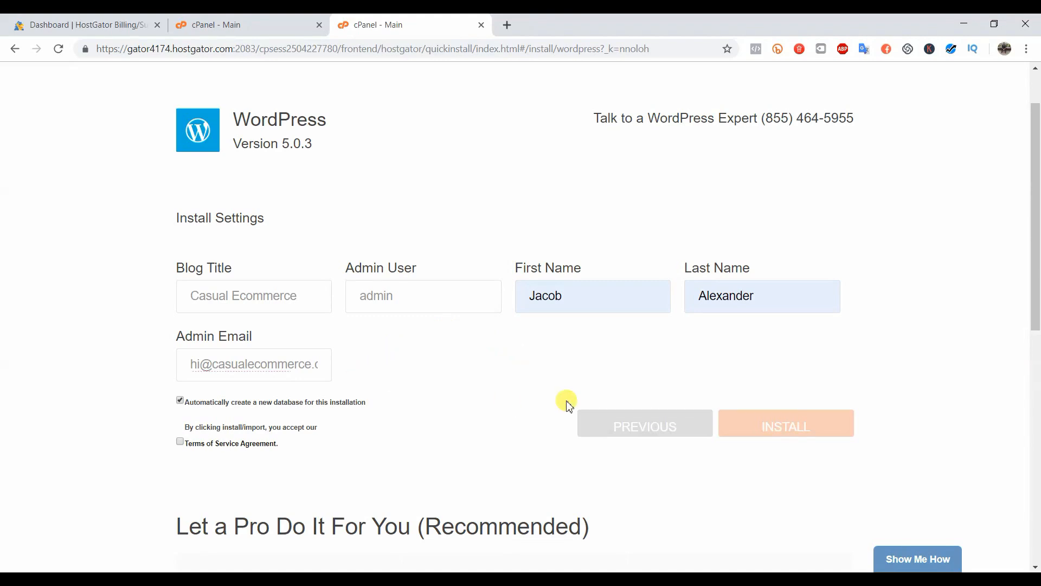
# - Accept the Terms of Service Agreement and start the WordPress installation
pyautogui.scroll(-1, 439, 431)
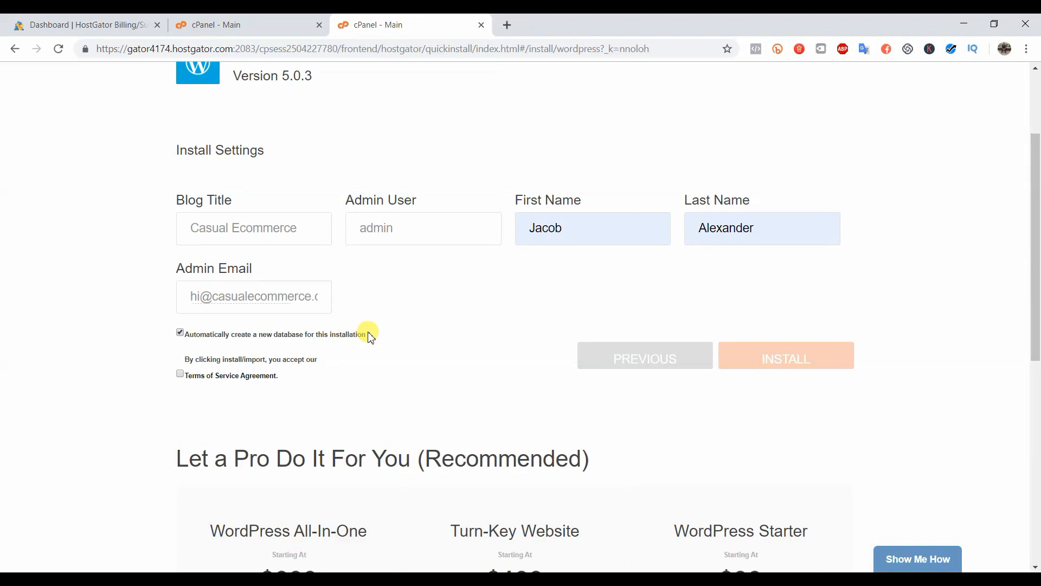
pyautogui.click(181, 374)
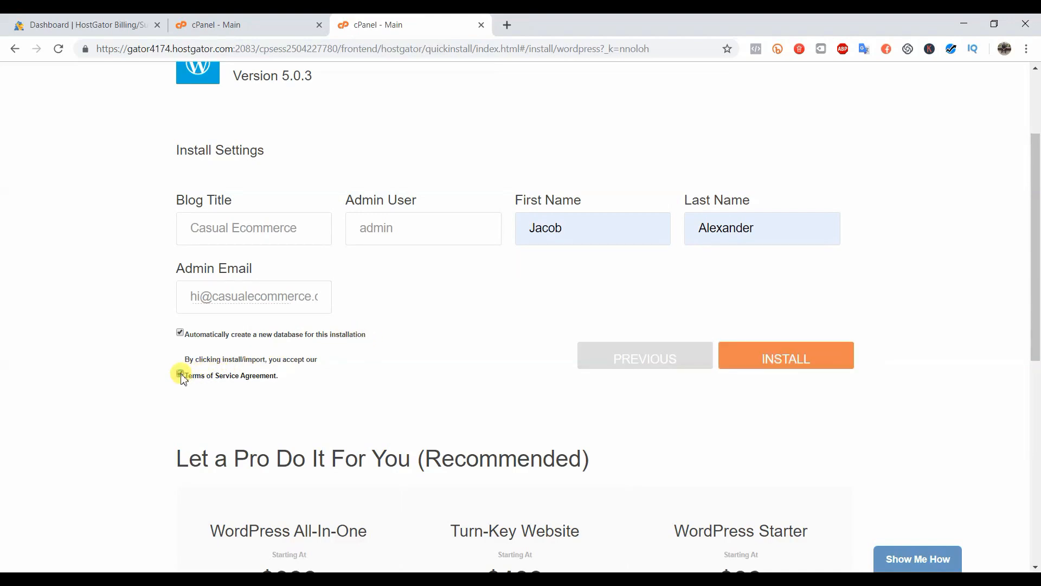
pyautogui.moveTo(1036, 254); pyautogui.dragTo(1036, 385)
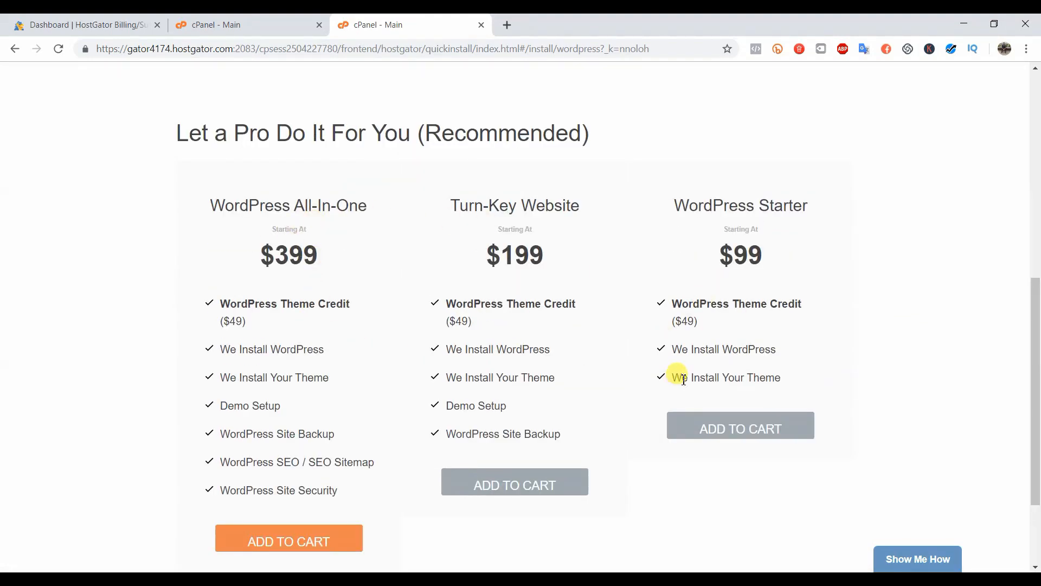
pyautogui.scroll(3, 705, 336)
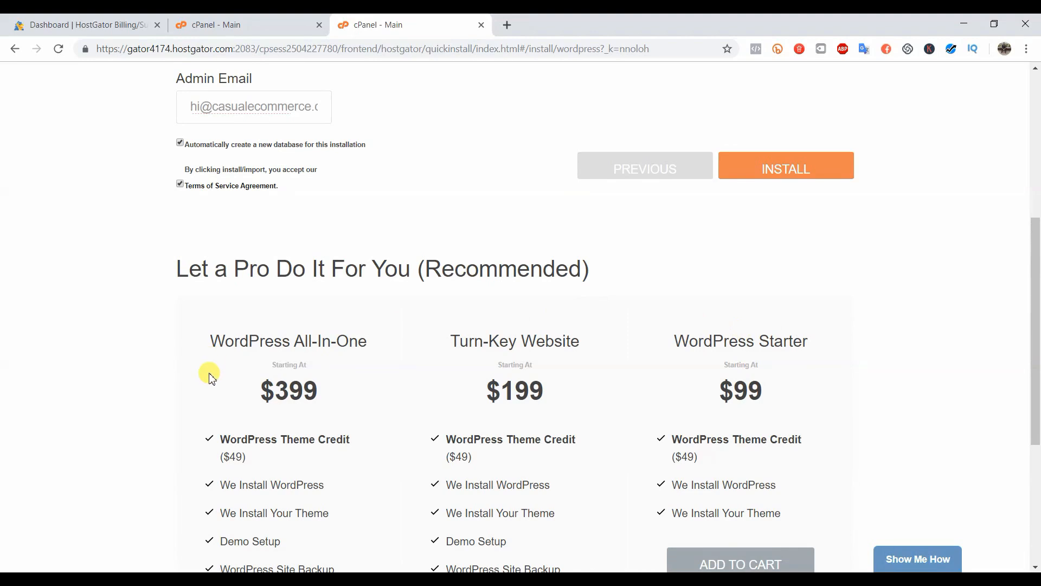
pyautogui.scroll(5, 412, 432)
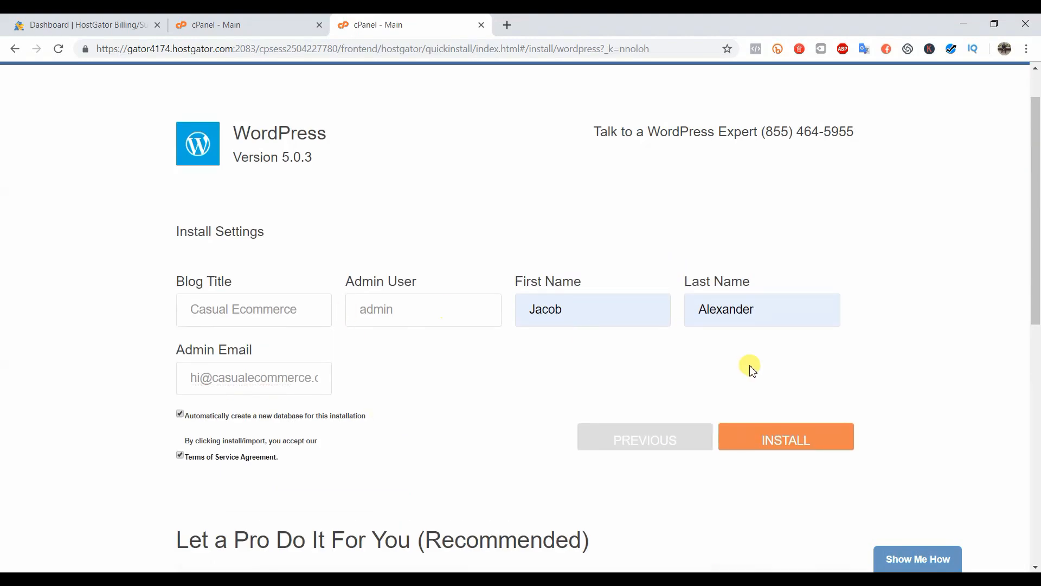
pyautogui.click(788, 432)
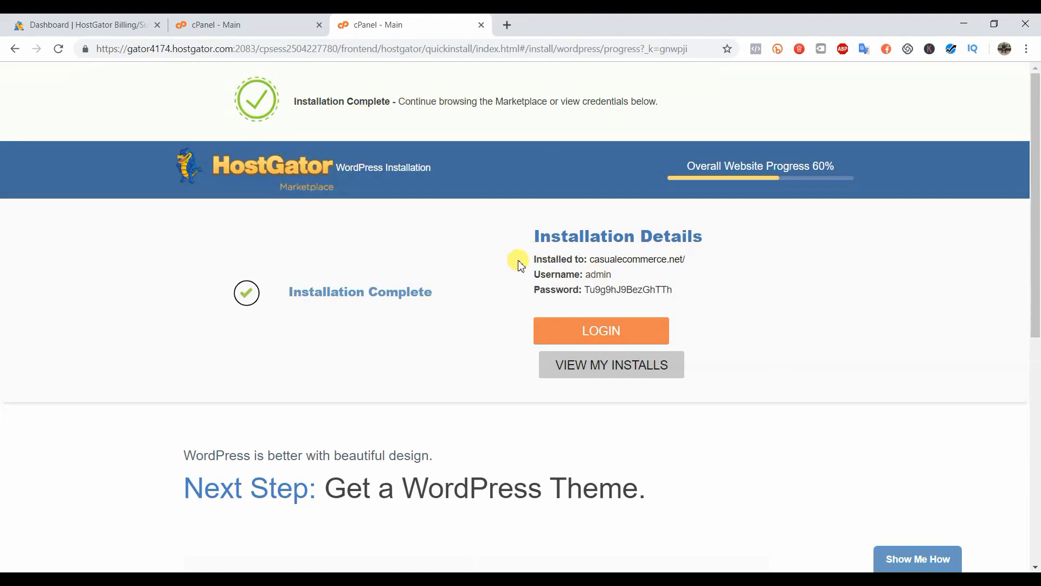
# - Paste the installed site address from the install details into a Notepad note
pyautogui.moveTo(530, 259); pyautogui.dragTo(692, 284)
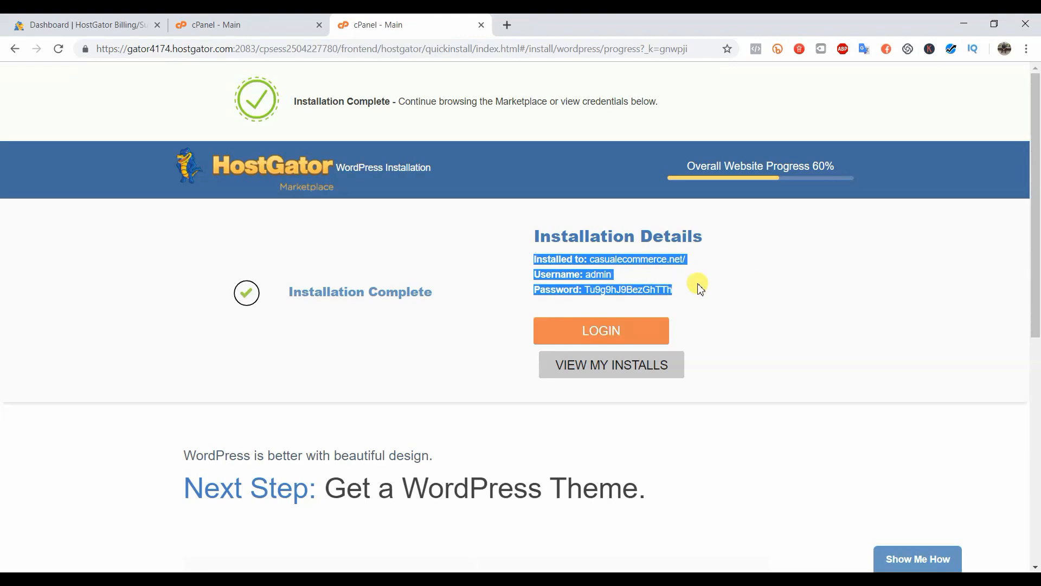
pyautogui.click(703, 291)
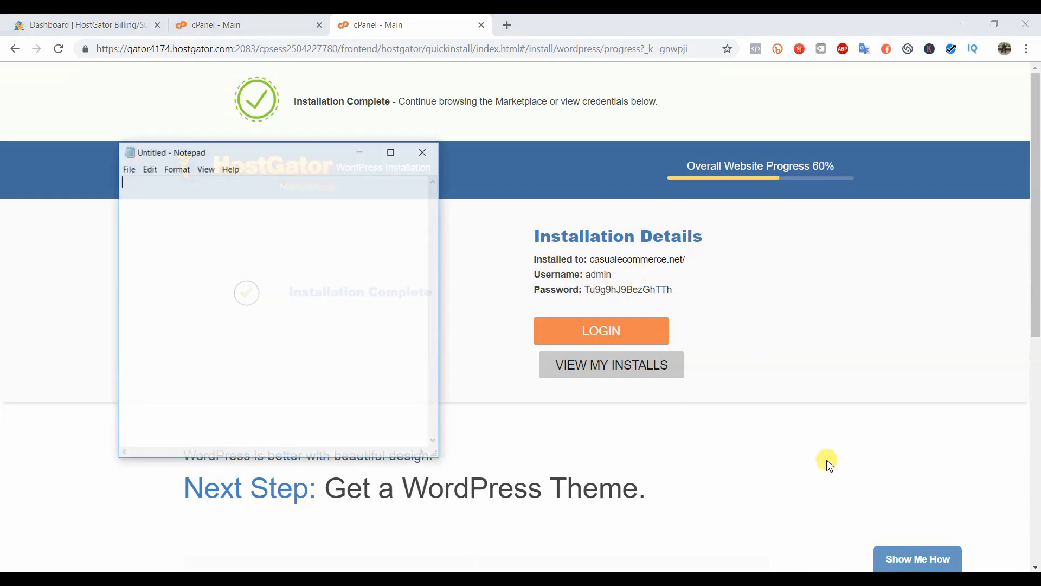
pyautogui.moveTo(294, 156); pyautogui.dragTo(272, 173)
pyautogui.moveTo(680, 260); pyautogui.dragTo(710, 276)
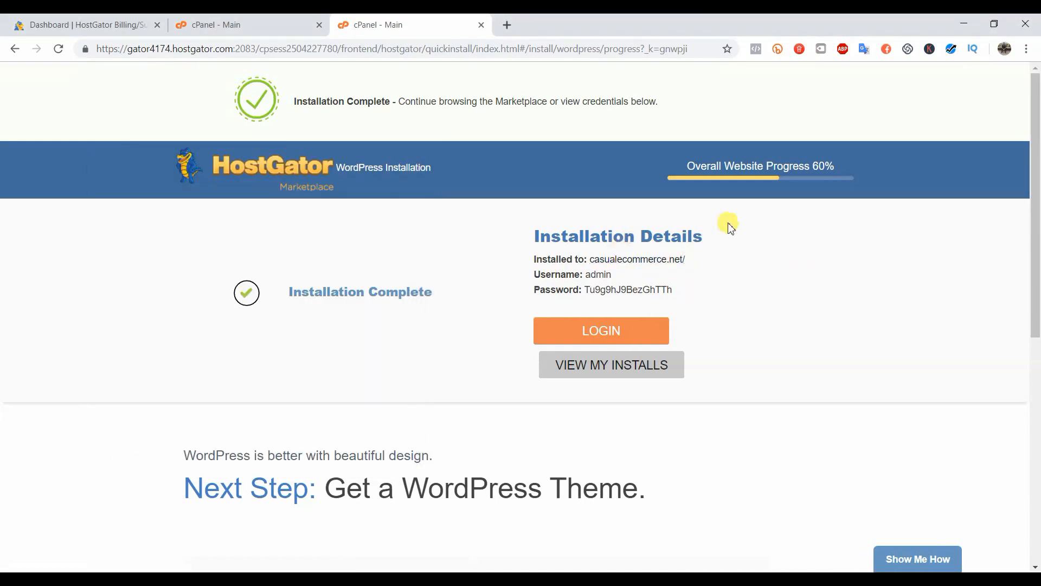
pyautogui.moveTo(689, 263); pyautogui.dragTo(617, 260)
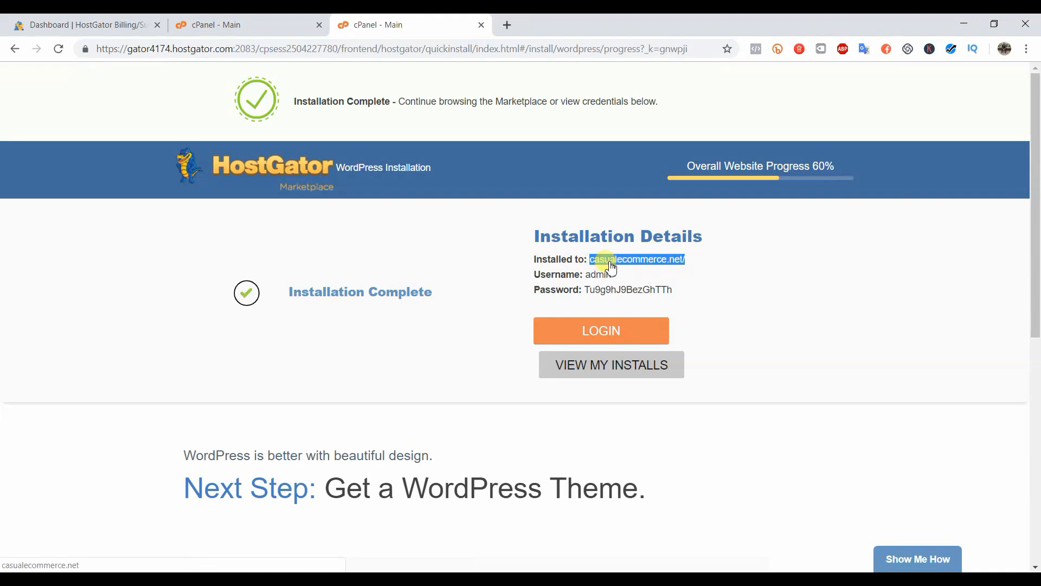
pyautogui.click(829, 578)
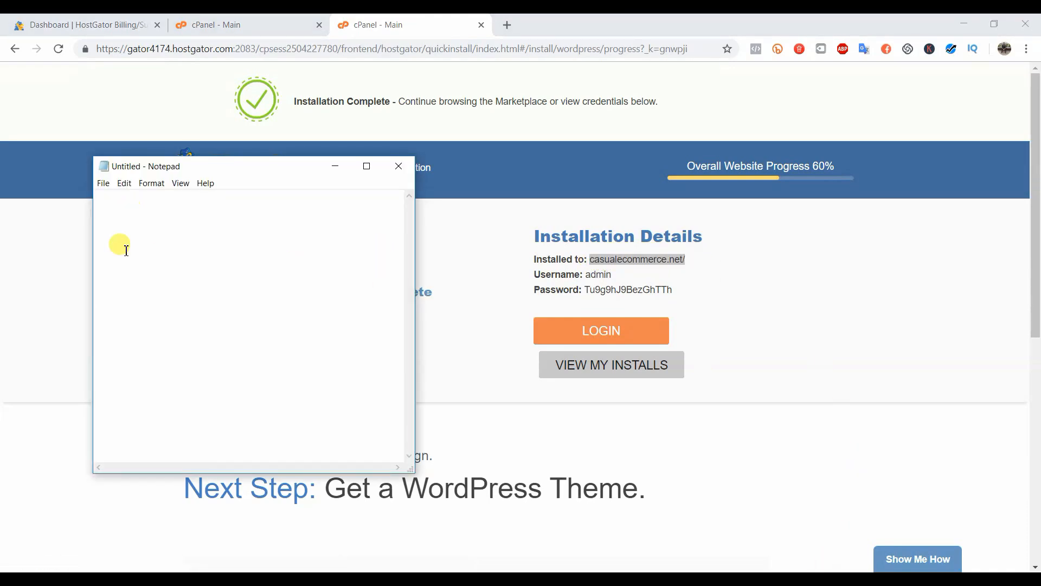
pyautogui.write('casualecommerce.net/')
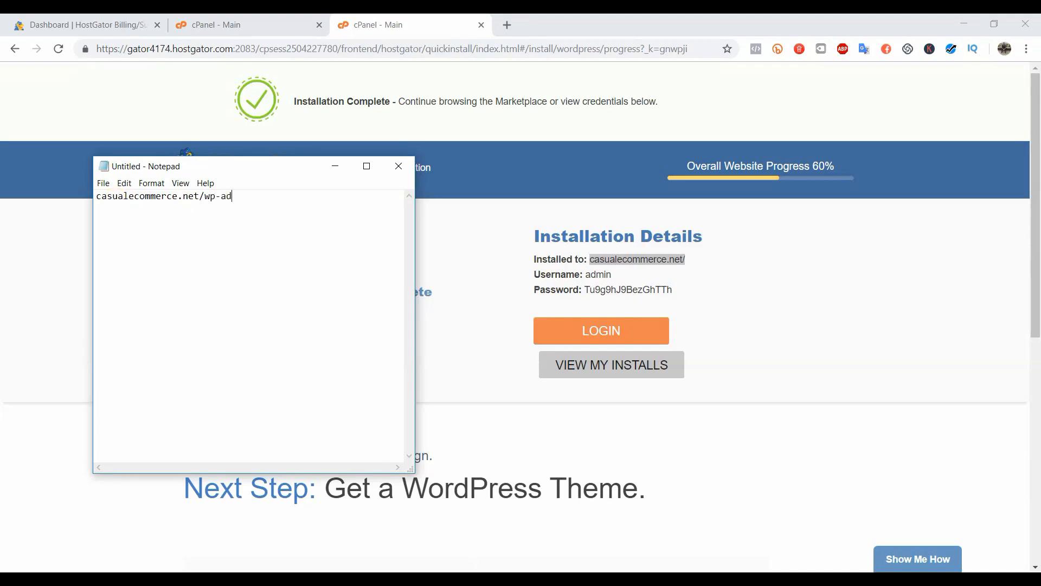
# - Copy the wp-admin address and generated password, then open a new Chrome tab
pyautogui.moveTo(249, 197)
pyautogui.mouseDown()
pyautogui.moveTo(101, 187)
pyautogui.moveTo(261, 196)
pyautogui.mouseUp()
pyautogui.doubleClick(639, 291)
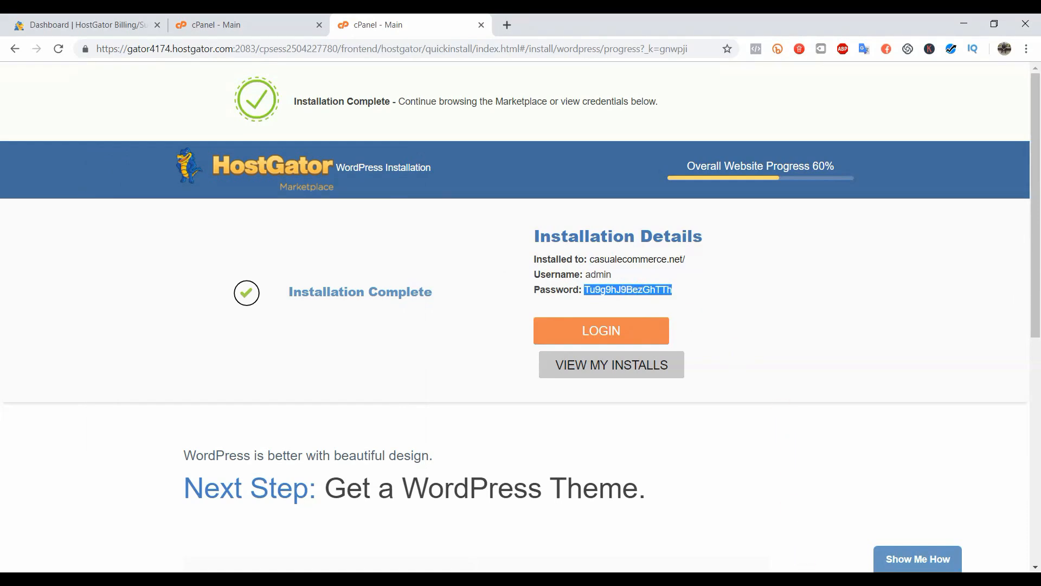
pyautogui.click(808, 579)
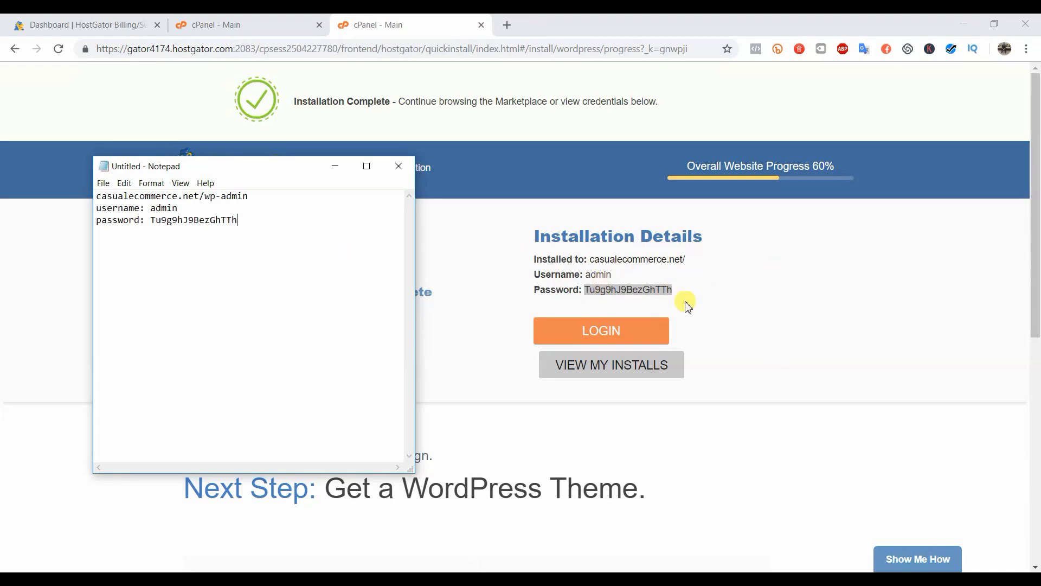
pyautogui.moveTo(255, 196); pyautogui.dragTo(105, 194)
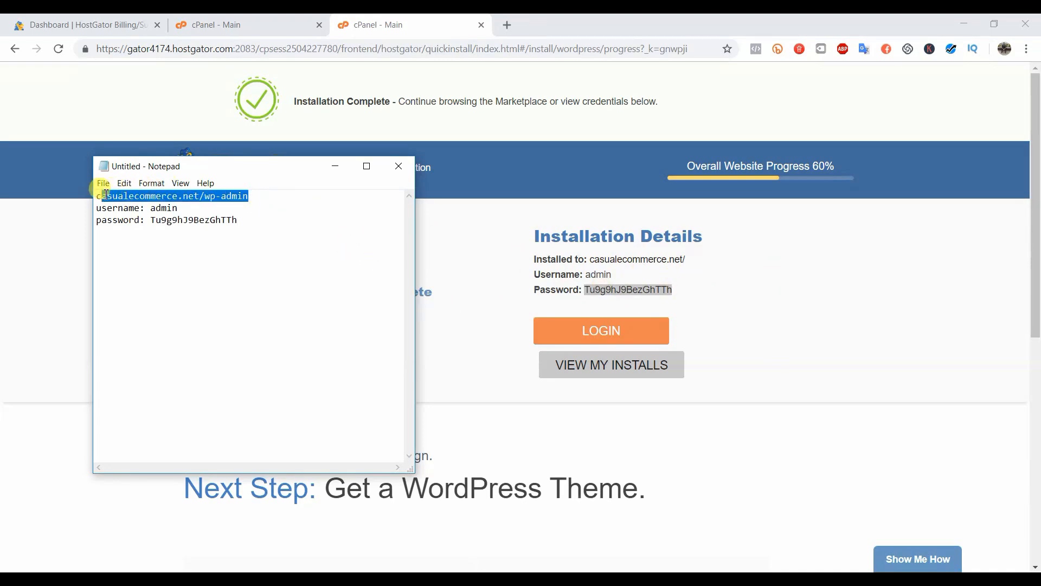
pyautogui.click(933, 329)
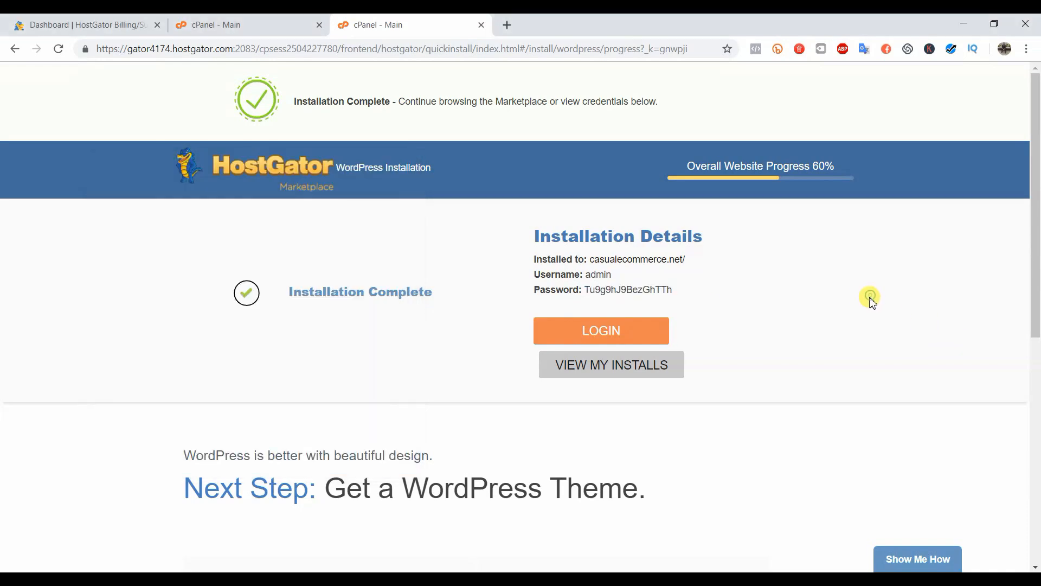
pyautogui.click(507, 25)
# - Load casualecommerce.net/wp-admin, log in with the Notepad credentials, and dismiss the save-password prompt
pyautogui.write('casualecommerce.net/wp-admin')
pyautogui.press('Return')
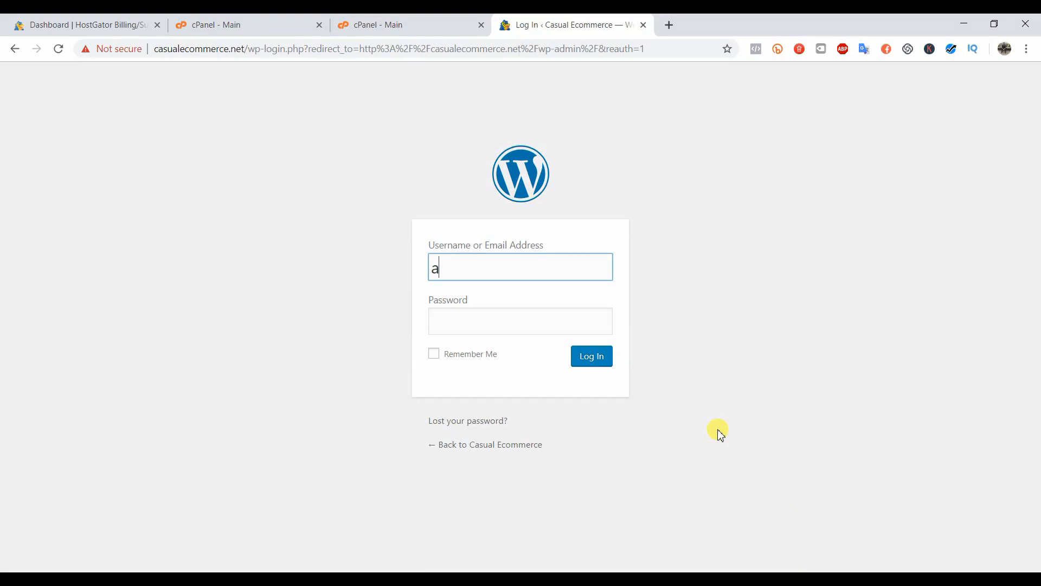
pyautogui.hotkey('alt', 'Tab')
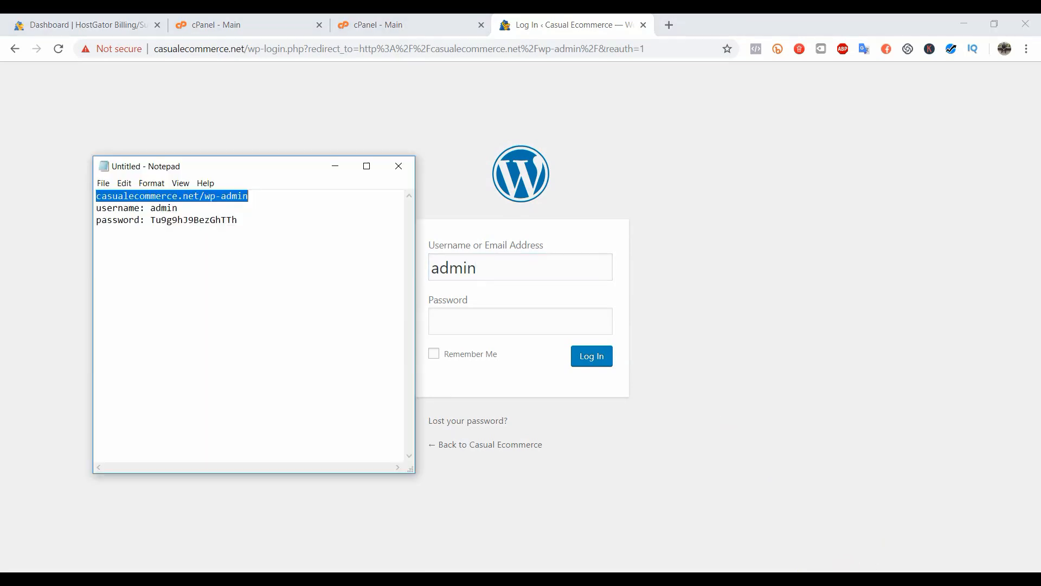
pyautogui.moveTo(152, 222); pyautogui.dragTo(231, 225)
pyautogui.click(522, 324)
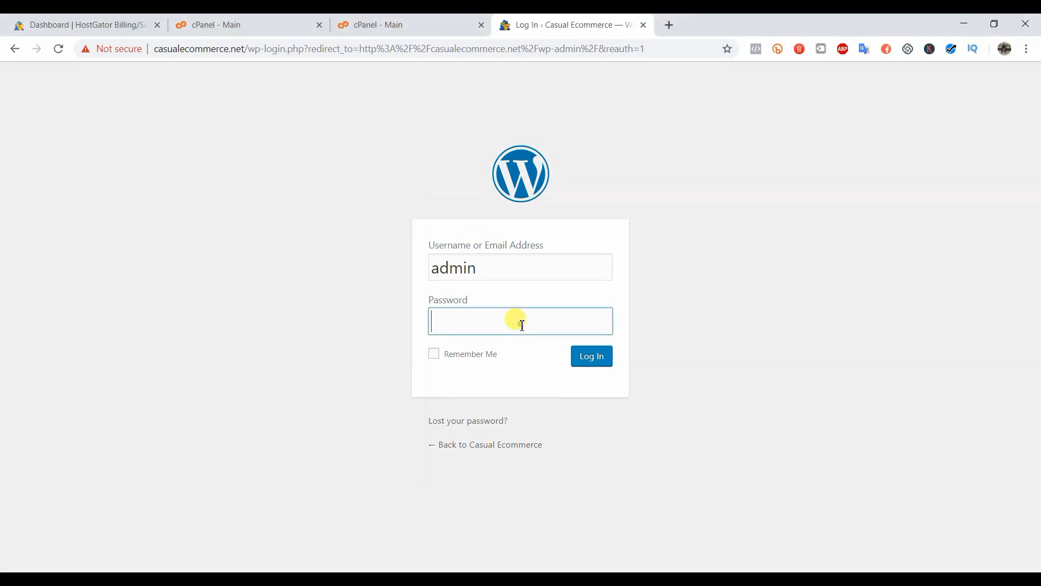
pyautogui.hotkey('ctrl', 'v')
pyautogui.click(586, 358)
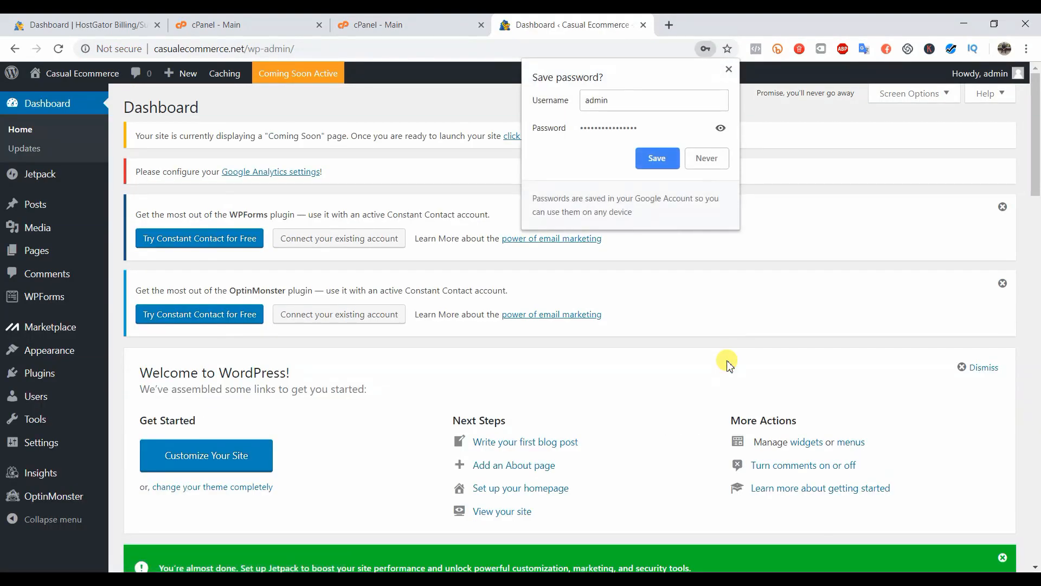
pyautogui.click(759, 156)
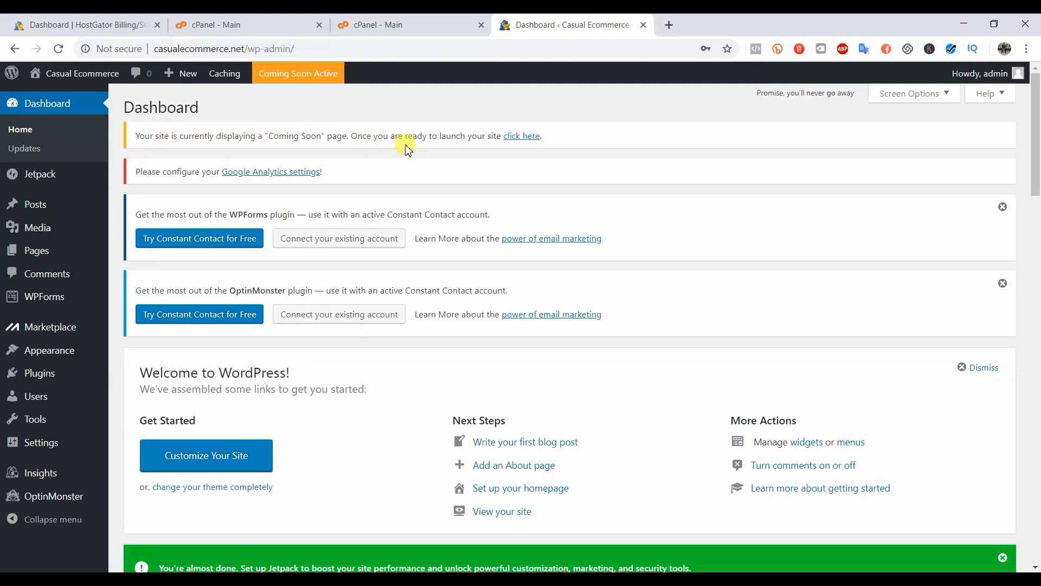
# - Take the site out of Coming Soon mode using the Dashboard notice's 'click here' link
pyautogui.click(519, 136)
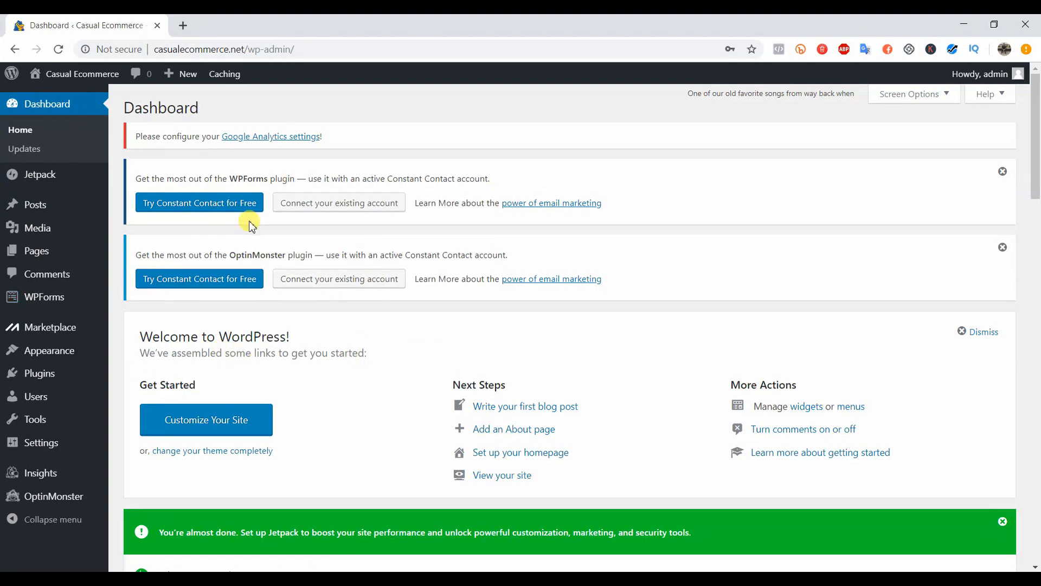
pyautogui.moveTo(81, 75)
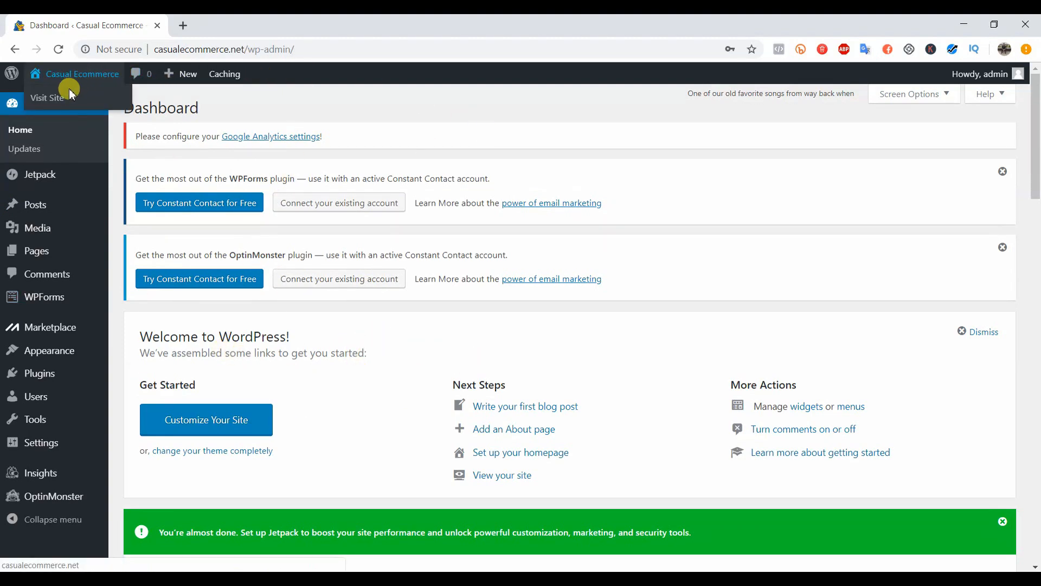
pyautogui.rightClick(50, 105)
# - Open Visit Site in a new tab, scroll the Hello world! post, then return to the Dashboard
pyautogui.click(61, 107)
pyautogui.click(205, 27)
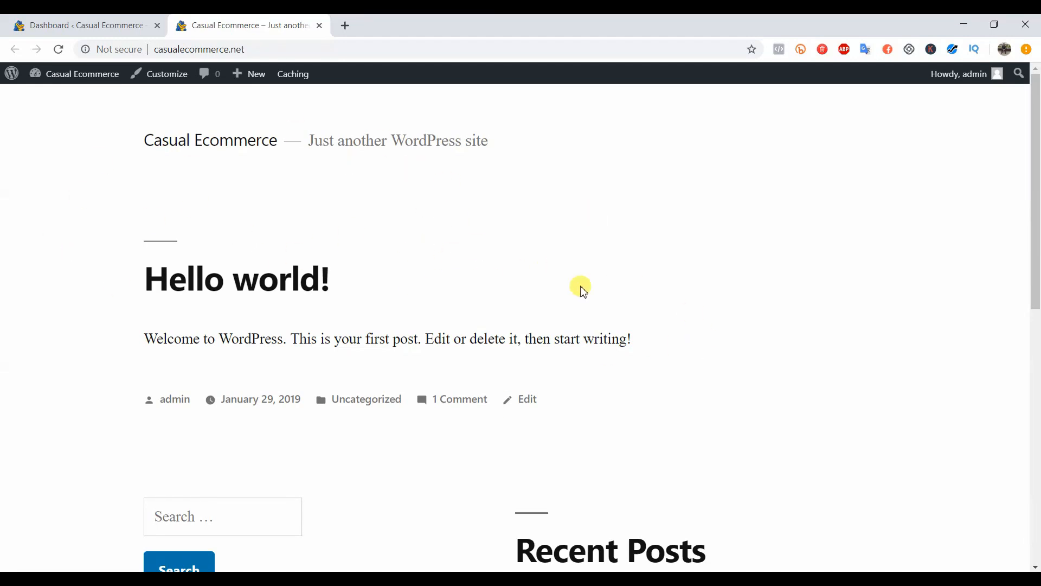
pyautogui.scroll(-9, 757, 345)
pyautogui.scroll(9, 761, 349)
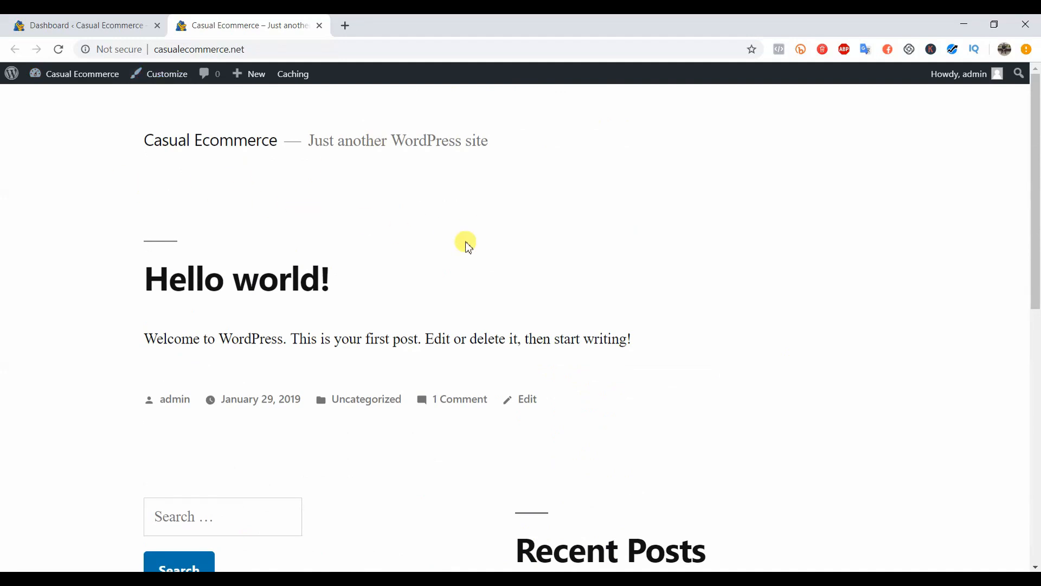
pyautogui.scroll(-4, 849, 373)
pyautogui.scroll(4, 784, 404)
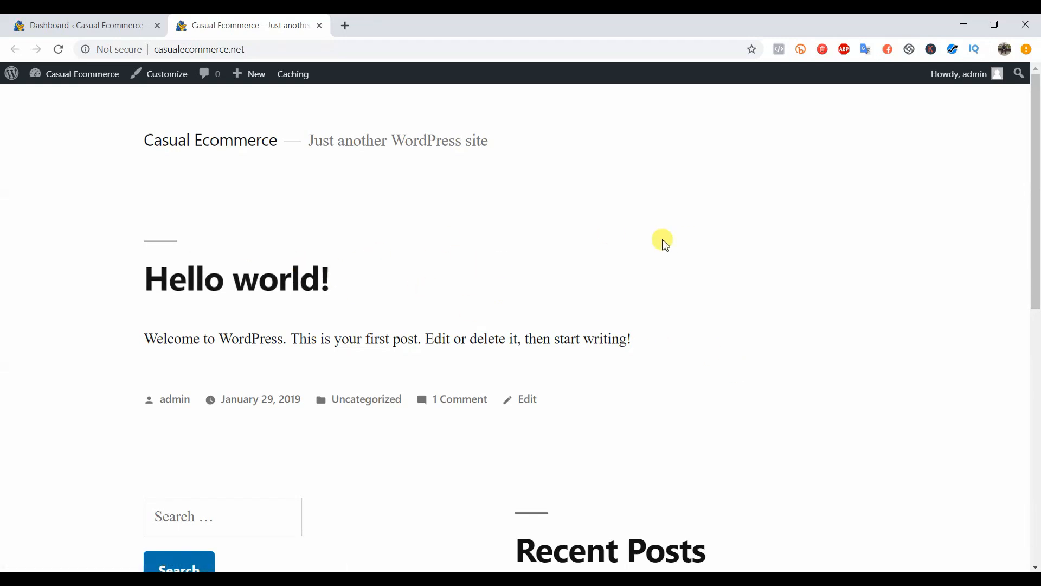
pyautogui.scroll(-2, 706, 274)
pyautogui.scroll(2, 704, 275)
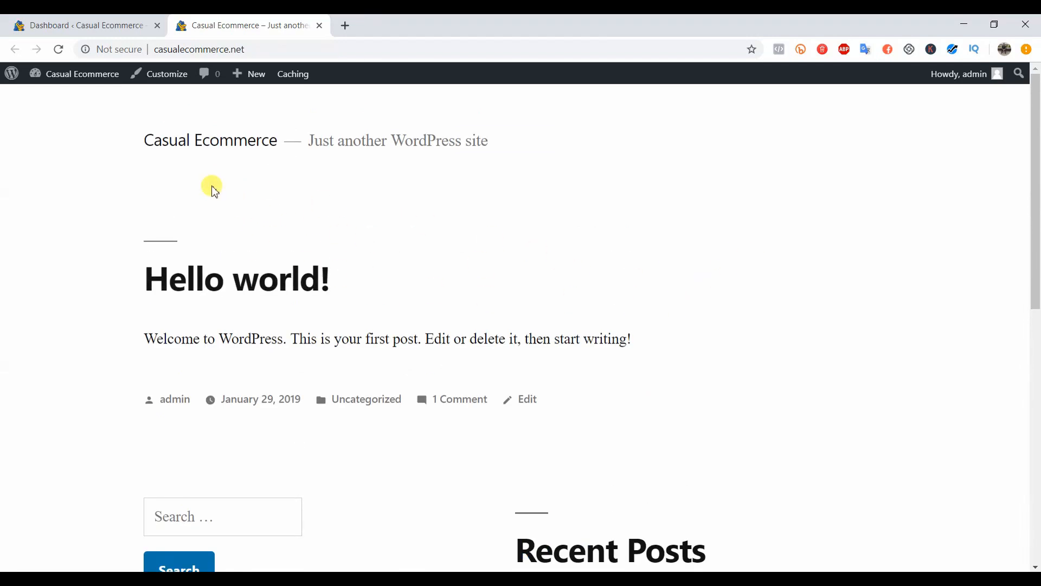
pyautogui.hotkey('ctrl', 'shift', 'Tab')
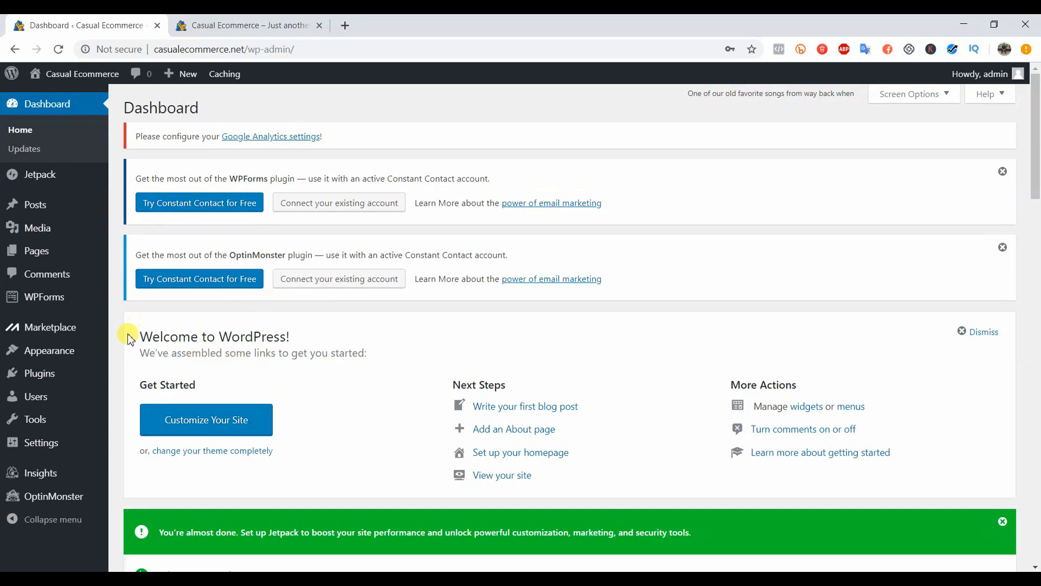
# - Select all seven installed plugins and bulk-deactivate them
pyautogui.moveTo(65, 376)
pyautogui.click(162, 381)
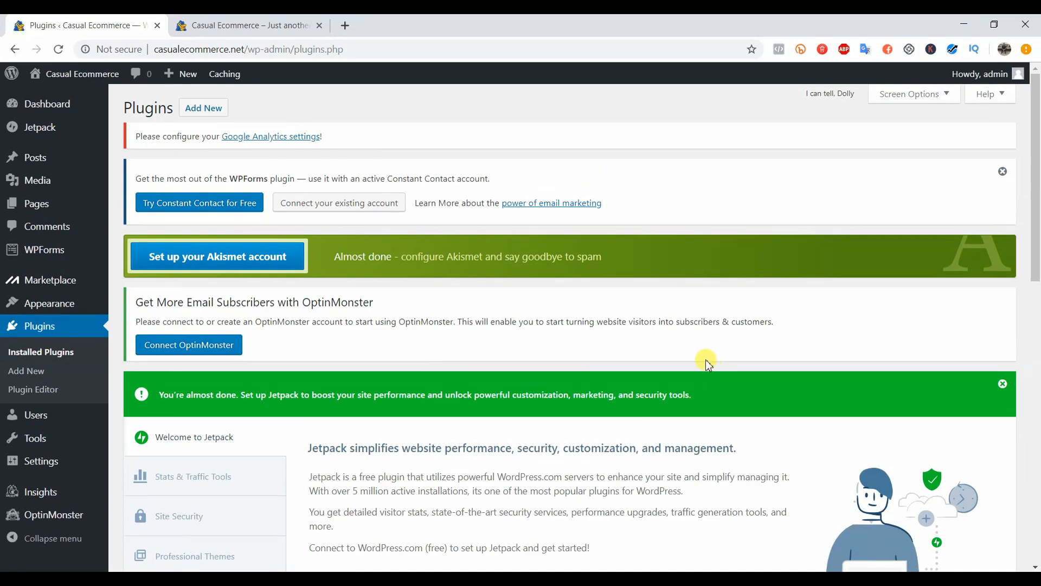
pyautogui.scroll(-10, 635, 347)
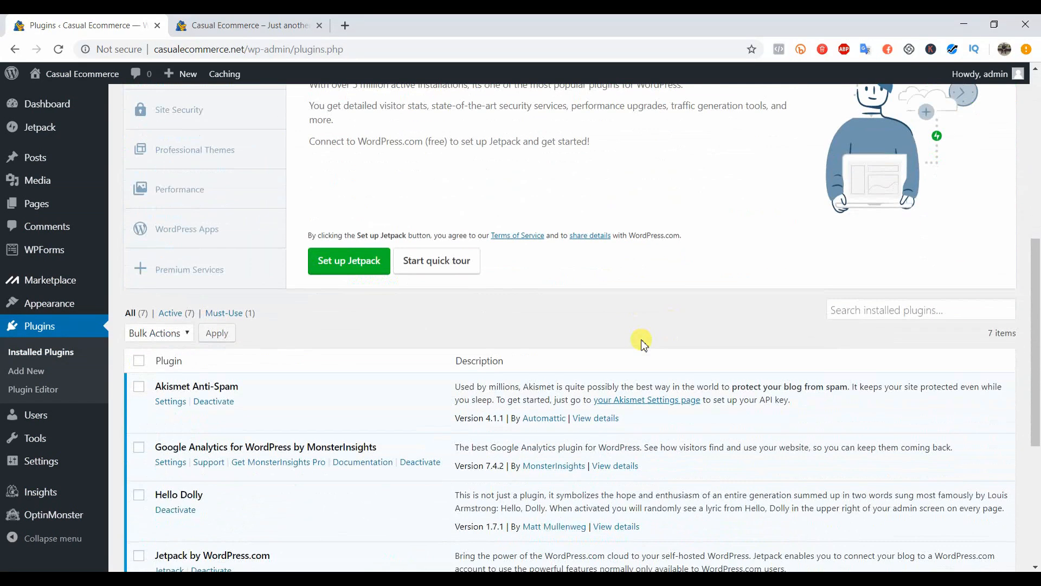
pyautogui.click(139, 161)
pyautogui.scroll(1, 331, 482)
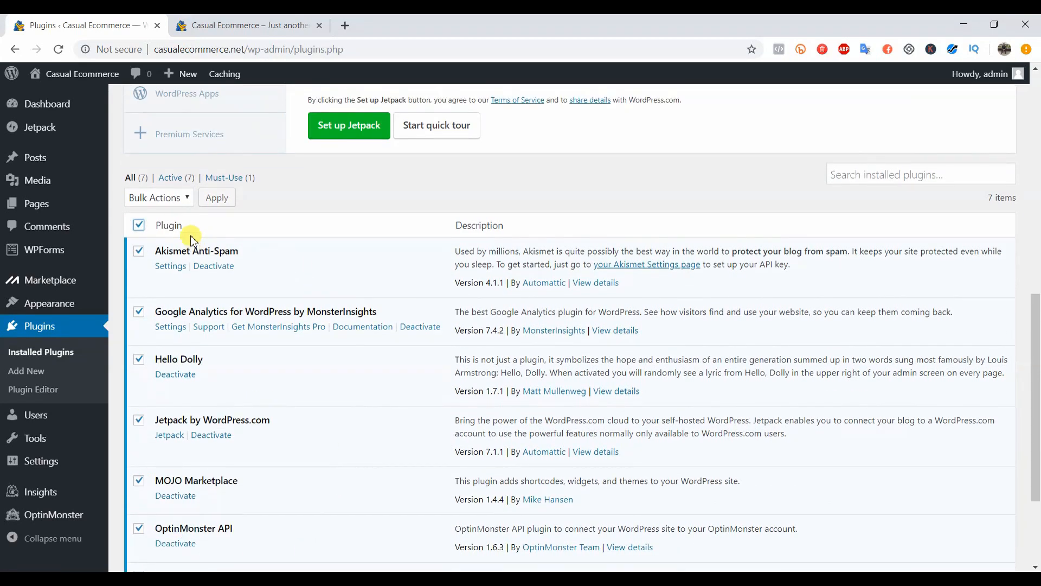
pyautogui.click(172, 204)
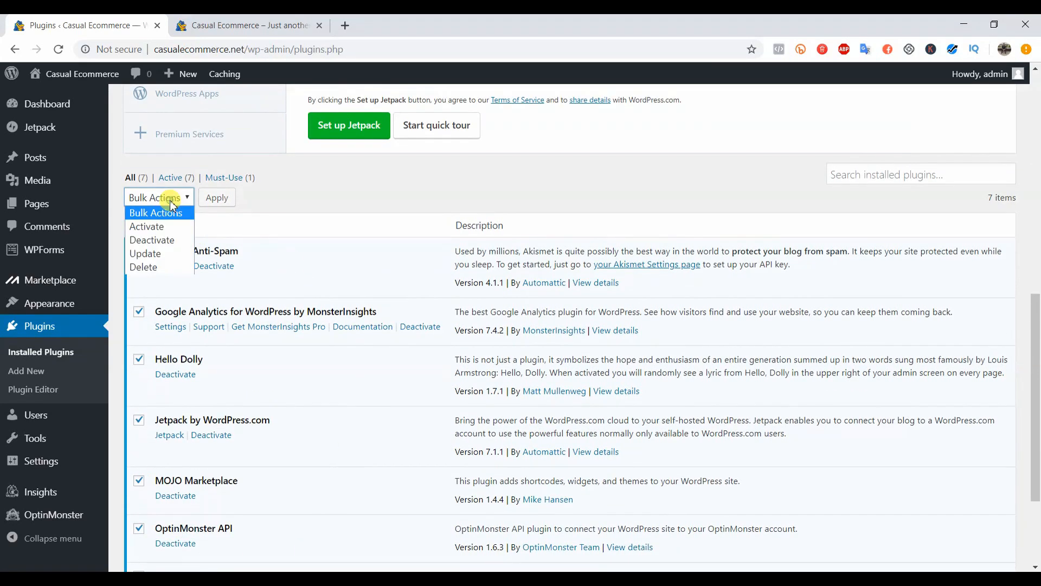
pyautogui.click(169, 239)
pyautogui.click(216, 198)
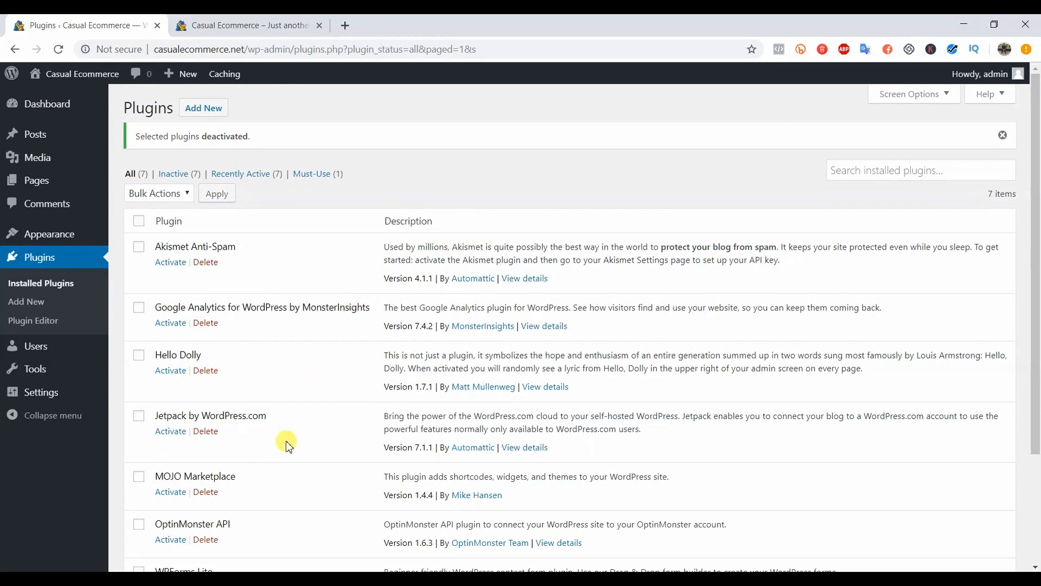
# - Bulk-delete all the deactivated plugins, confirming removal of their data
pyautogui.click(140, 221)
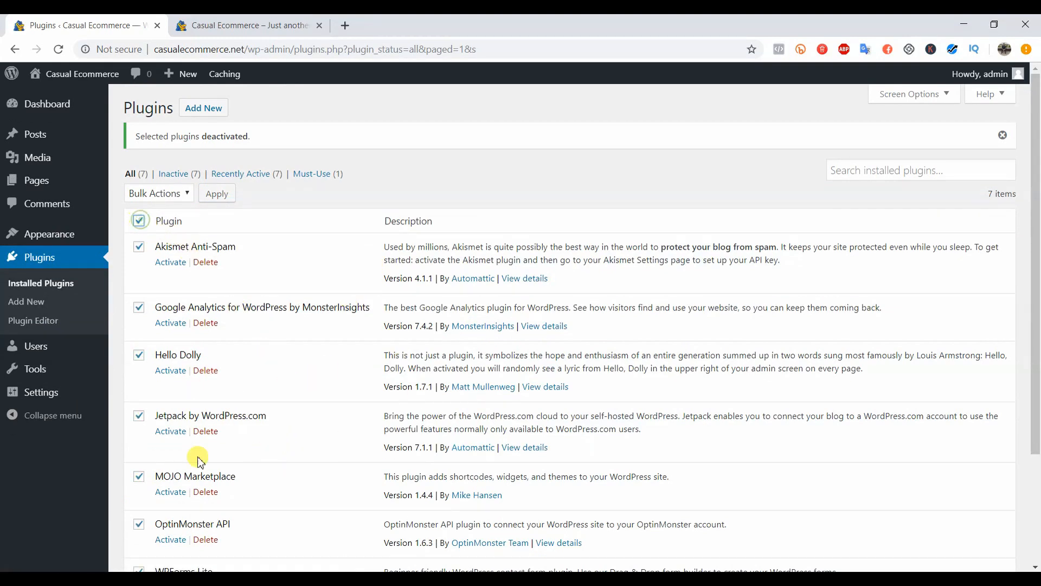
pyautogui.click(184, 193)
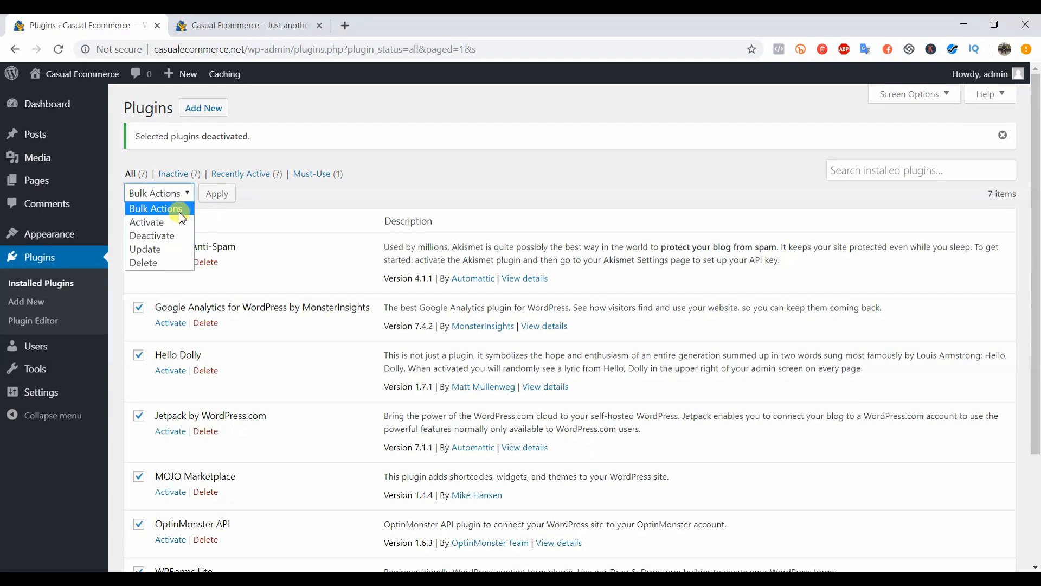
pyautogui.click(147, 263)
pyautogui.click(214, 199)
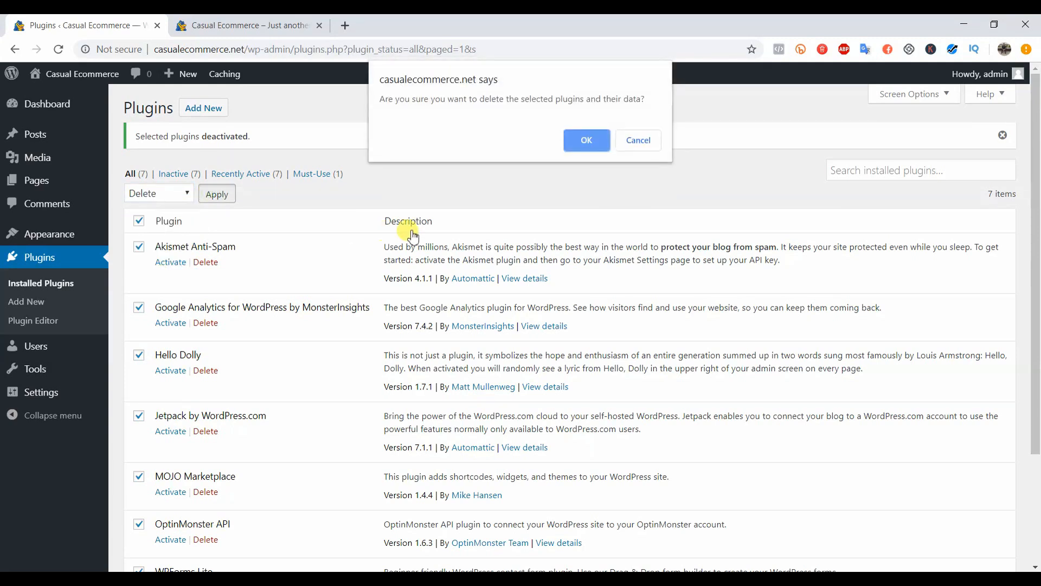
pyautogui.click(573, 138)
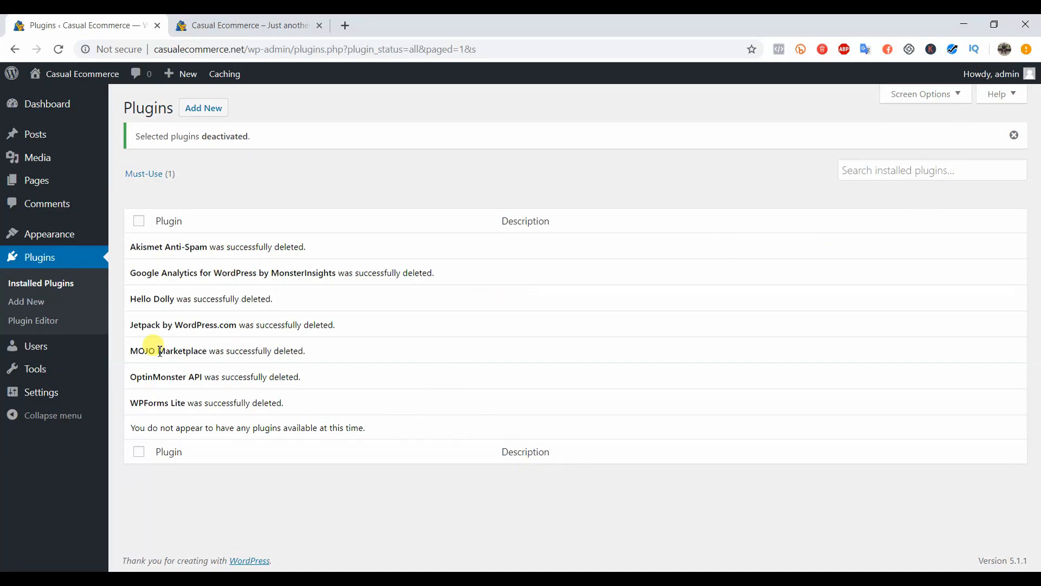
pyautogui.click(1013, 137)
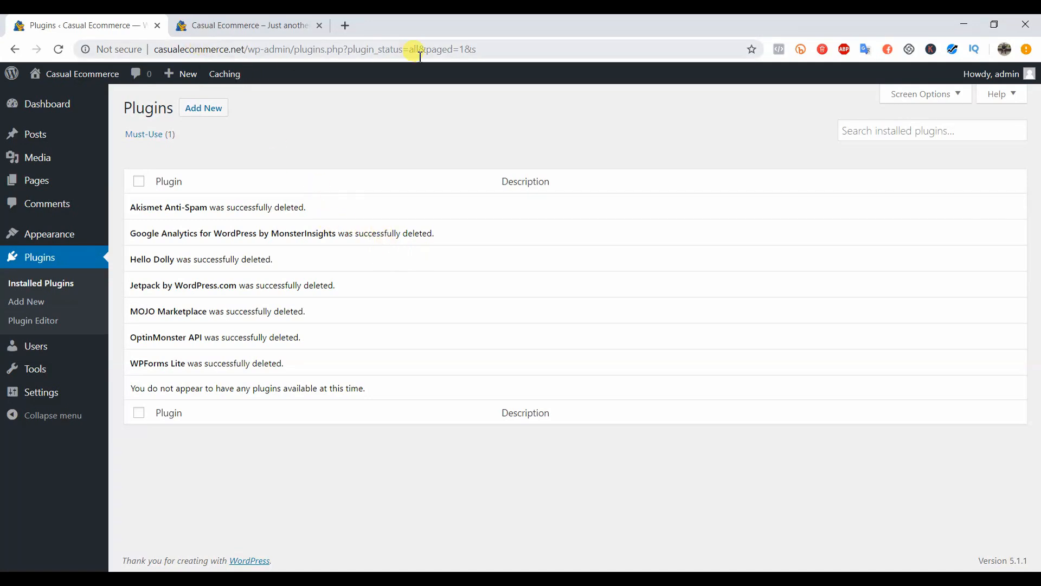
# - Open the Hello world! post from Recent Posts on the live site
pyautogui.click(236, 20)
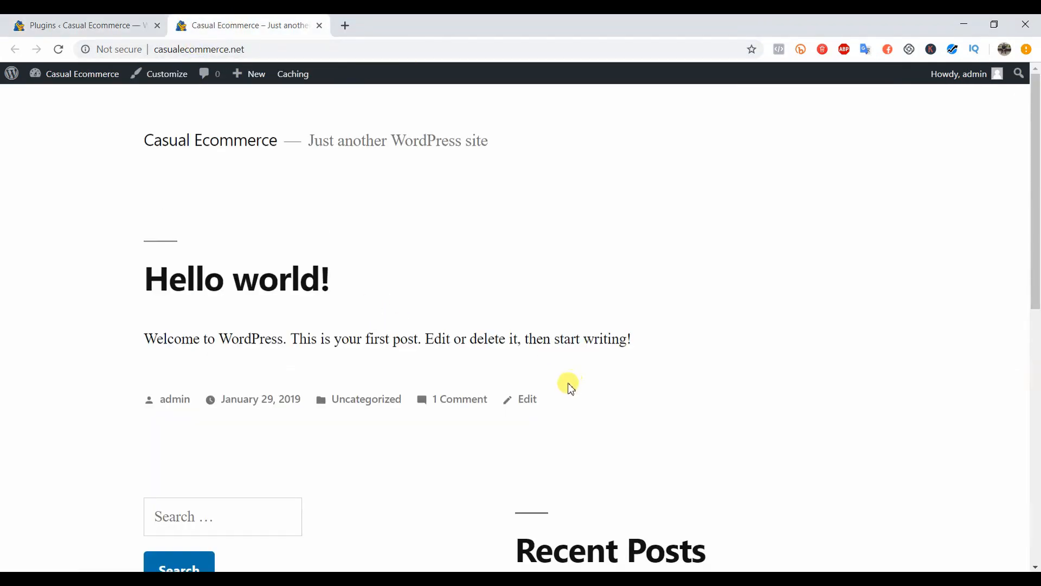
pyautogui.scroll(-5, 569, 386)
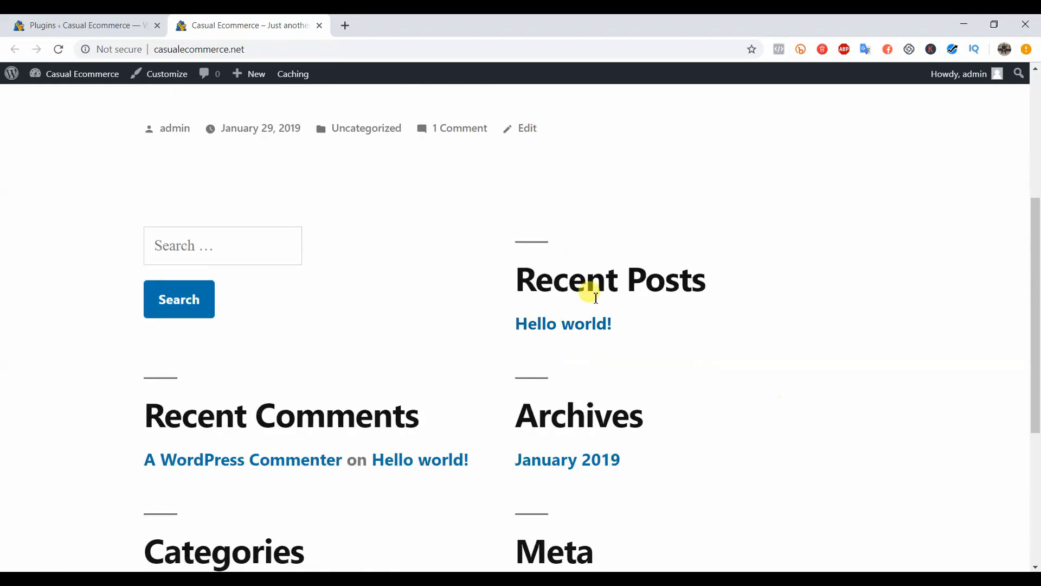
pyautogui.click(538, 330)
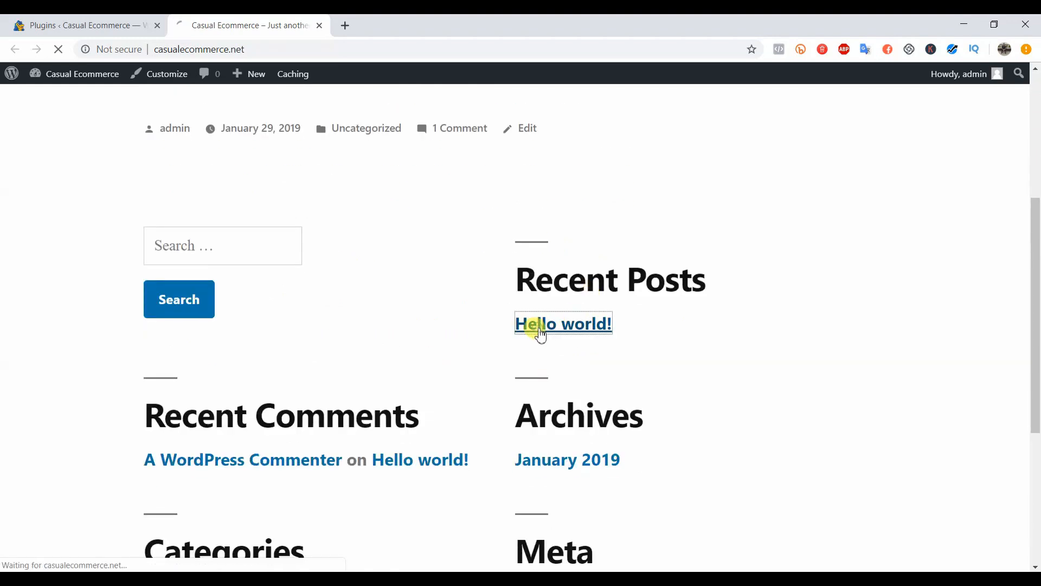
pyautogui.moveTo(250, 84)
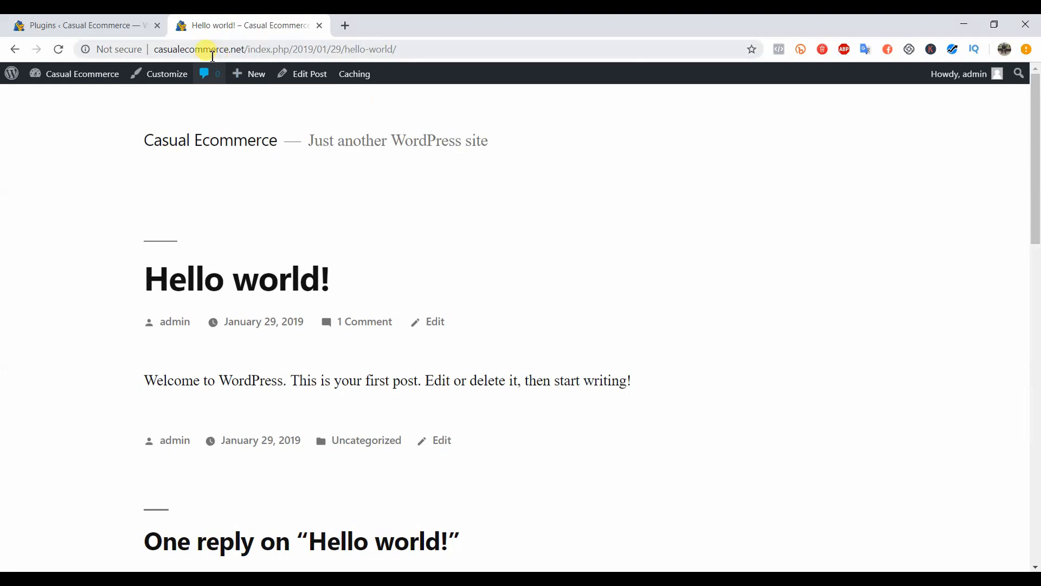
# - Delete index.php/2019/01/29/ from the post's URL, leaving casualecommerce.net/hello-world/
pyautogui.moveTo(237, 47); pyautogui.dragTo(425, 39)
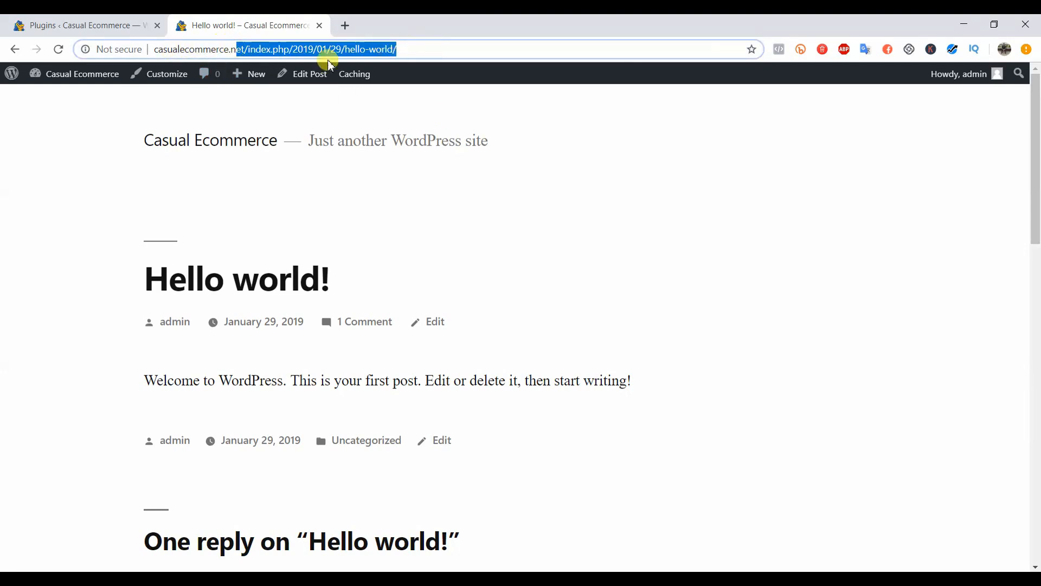
pyautogui.click(255, 49)
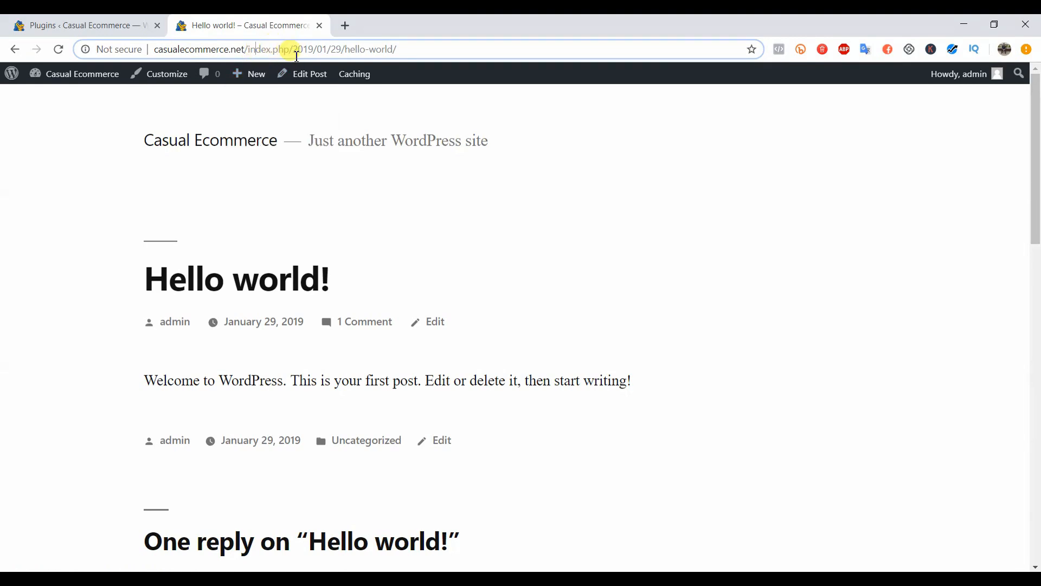
pyautogui.moveTo(336, 50); pyautogui.dragTo(398, 50)
pyautogui.click(379, 50)
pyautogui.moveTo(249, 48); pyautogui.dragTo(350, 49)
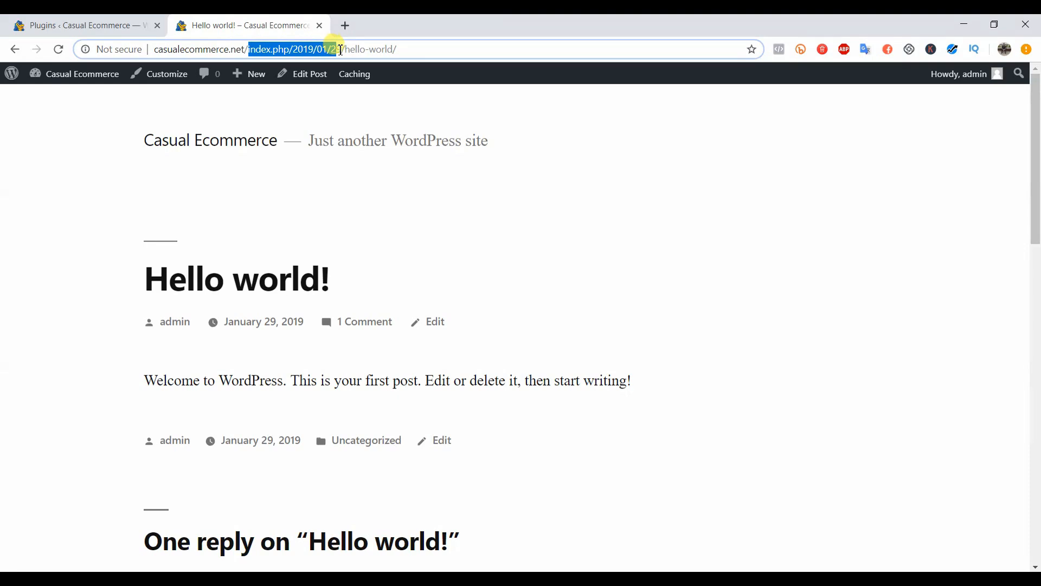
pyautogui.click(345, 49)
pyautogui.moveTo(346, 49); pyautogui.dragTo(259, 48)
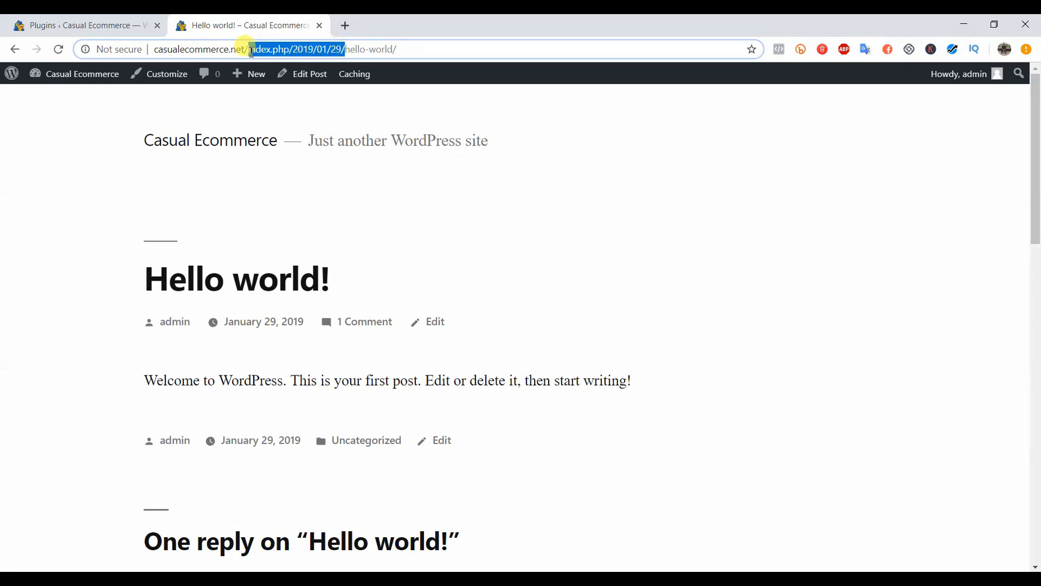
pyautogui.press('BackSpace')
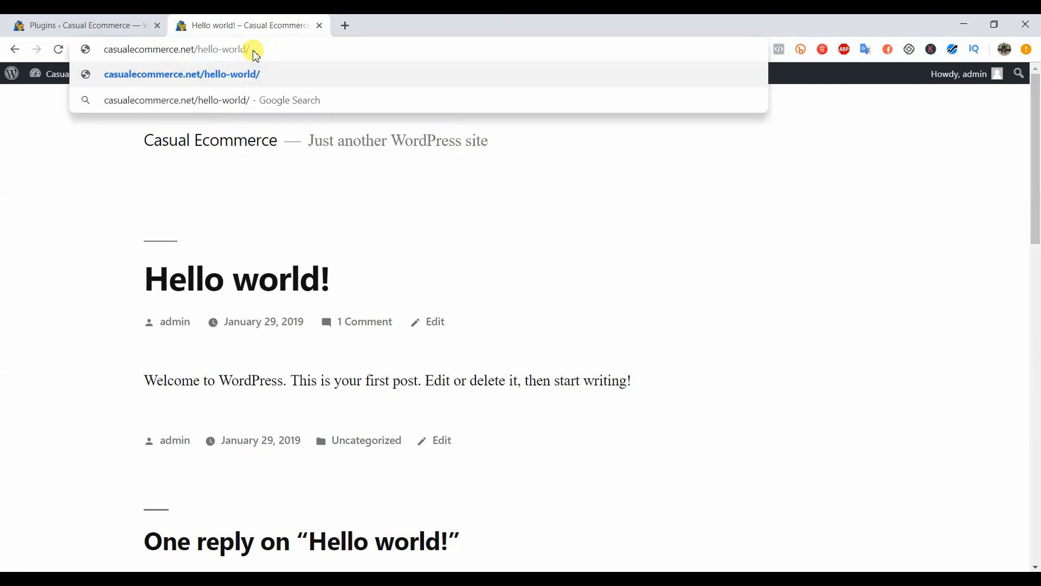
pyautogui.moveTo(202, 50); pyautogui.dragTo(154, 49)
pyautogui.click(93, 188)
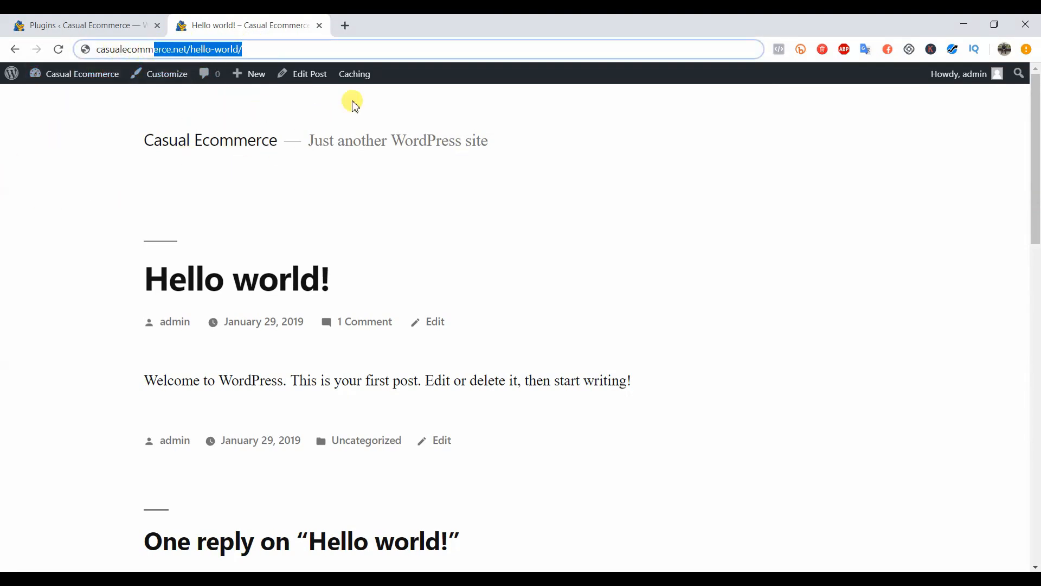
# - Save the Post name (/%postname%/) permalink structure in Settings > Permalinks, then revisit the Hello world! post
pyautogui.click(68, 176)
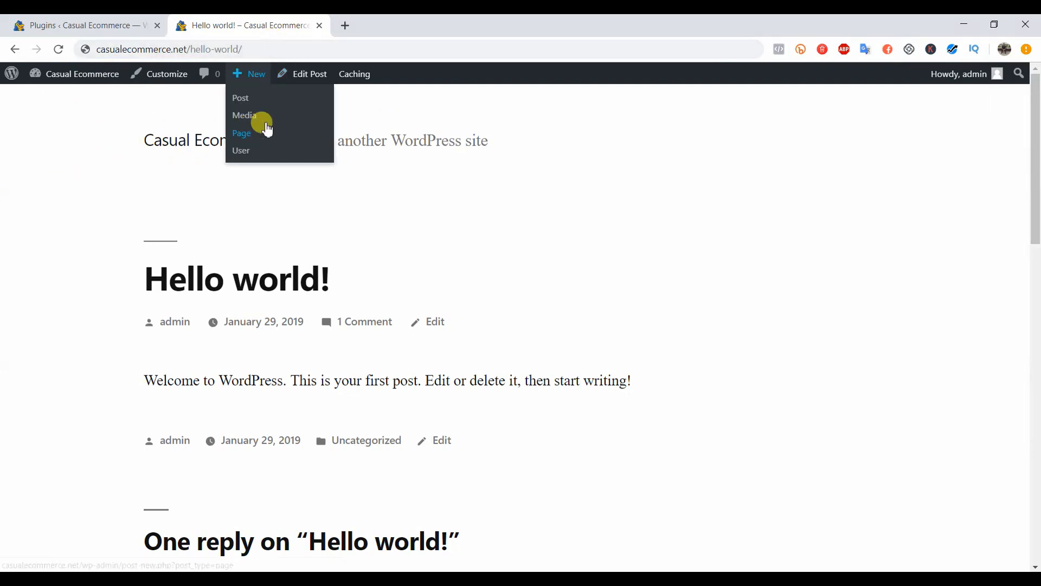
pyautogui.click(111, 27)
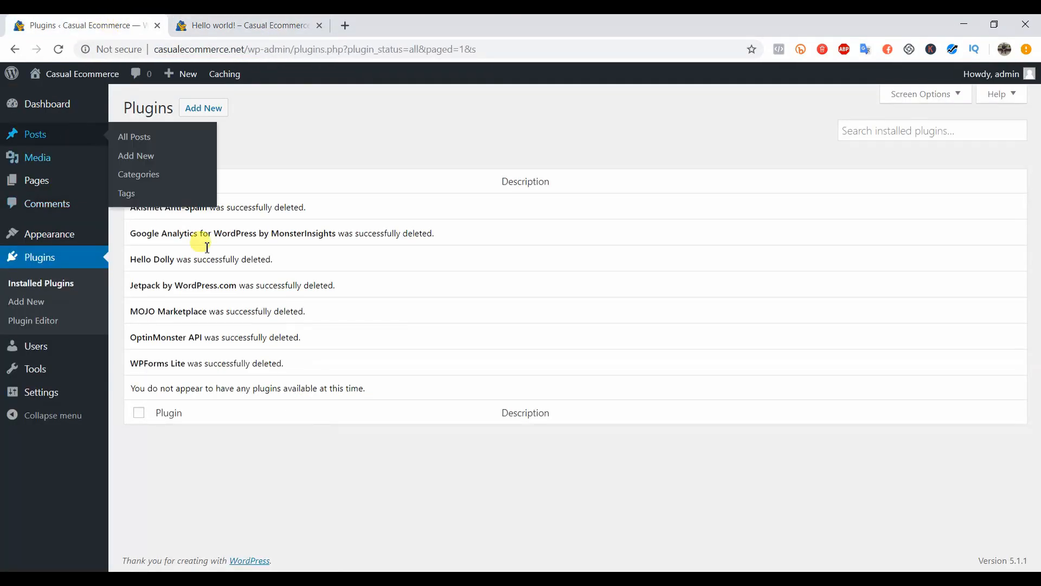
pyautogui.moveTo(78, 398)
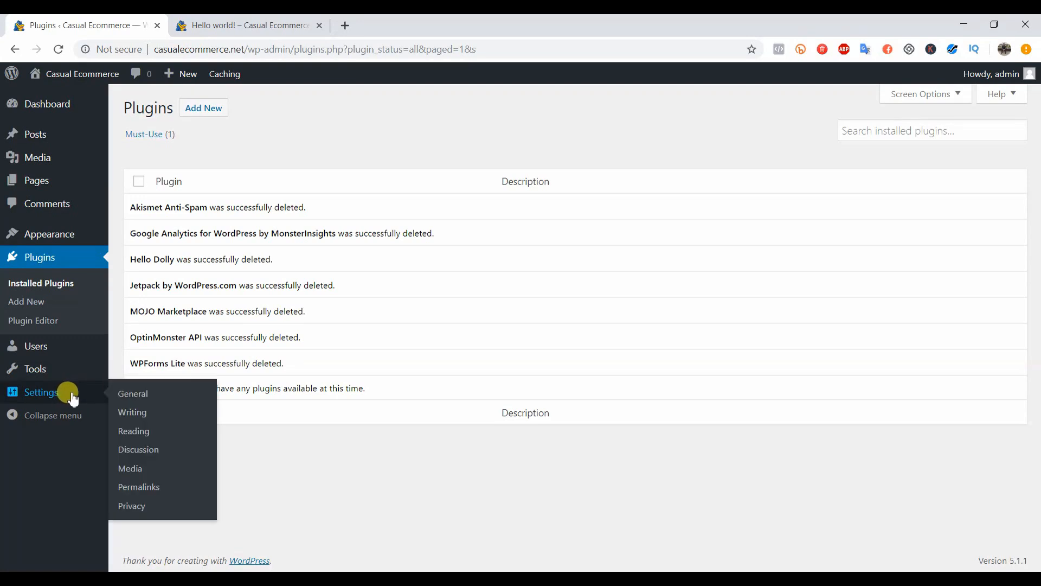
pyautogui.click(143, 494)
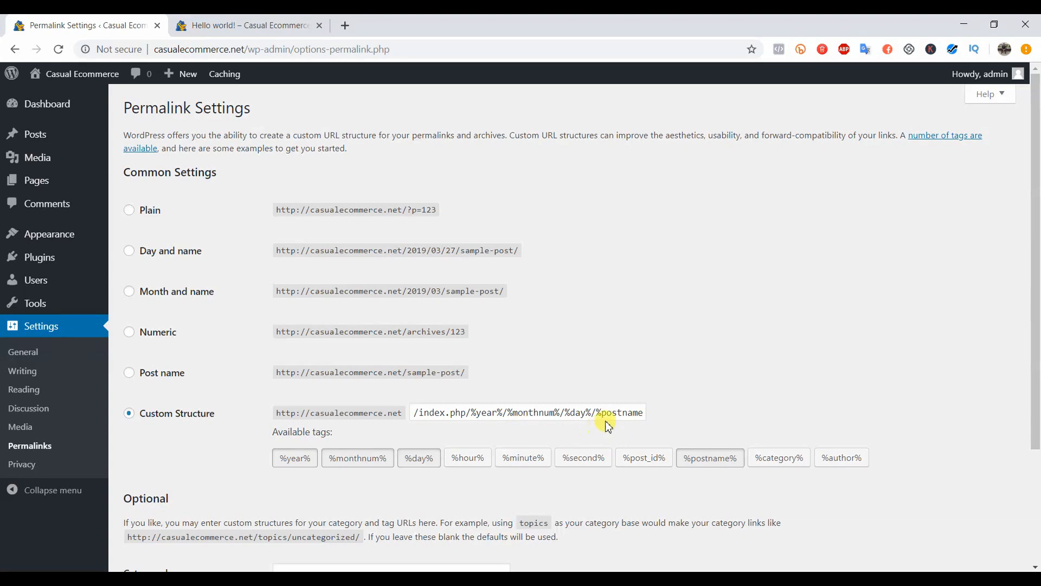
pyautogui.moveTo(414, 412); pyautogui.dragTo(669, 413)
pyautogui.click(761, 419)
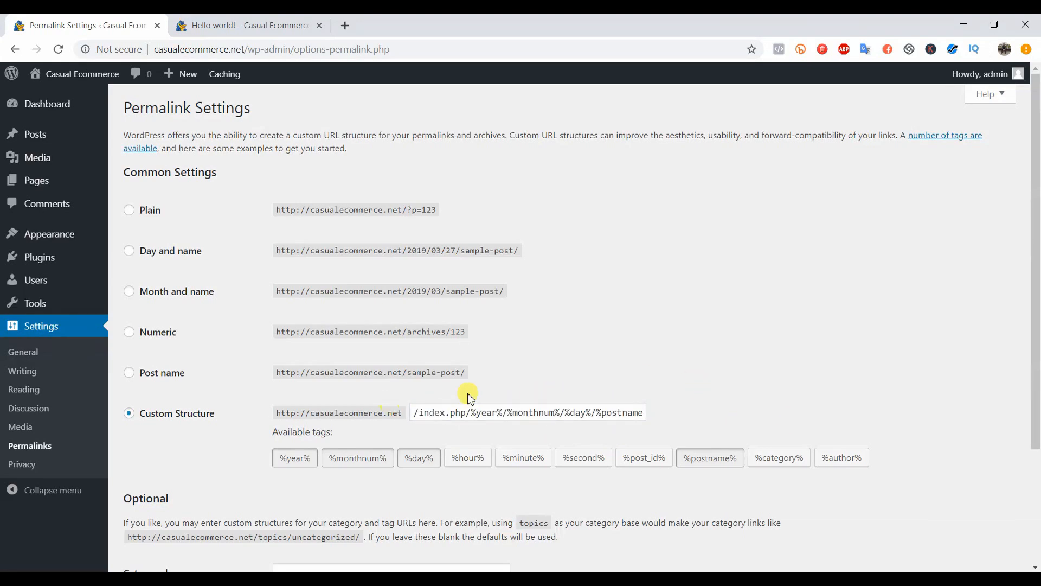
pyautogui.click(170, 375)
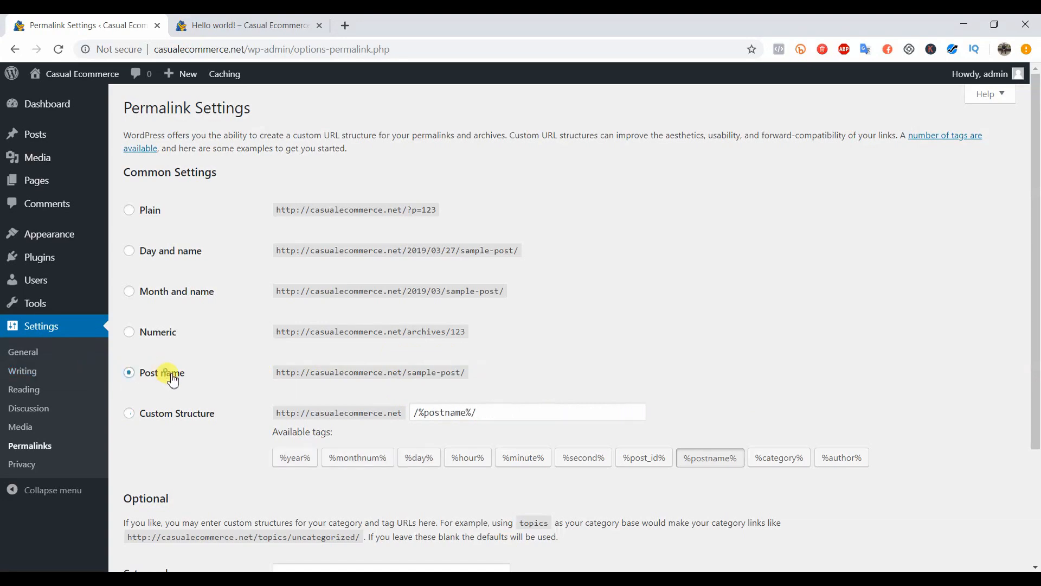
pyautogui.scroll(-3, 541, 376)
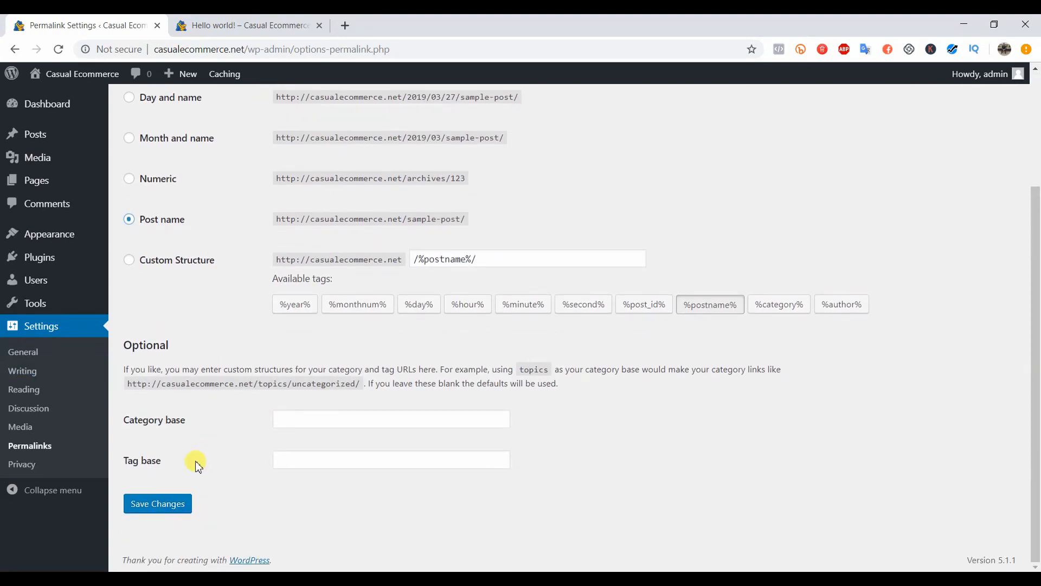
pyautogui.click(173, 506)
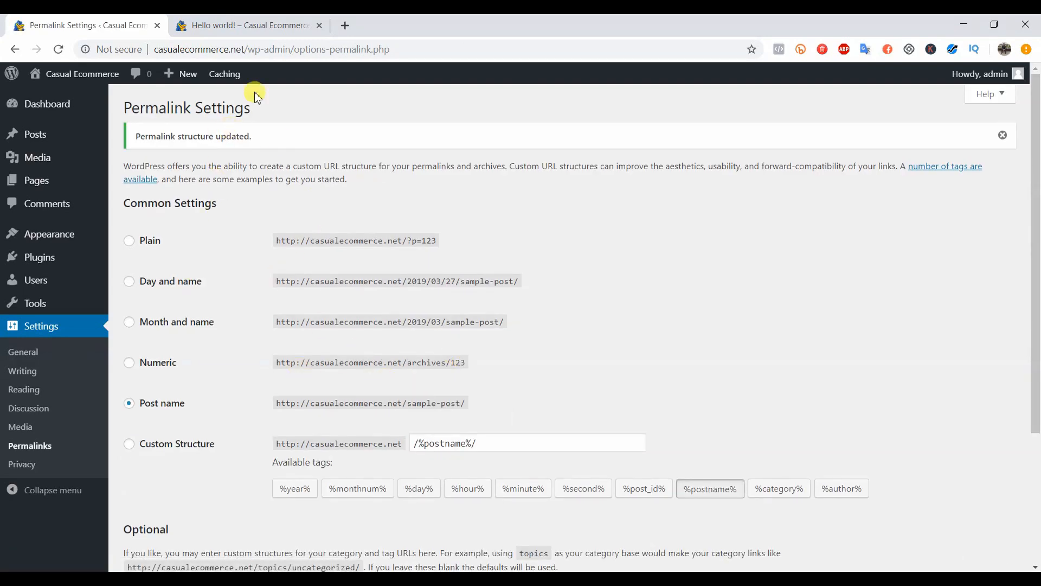
pyautogui.click(217, 25)
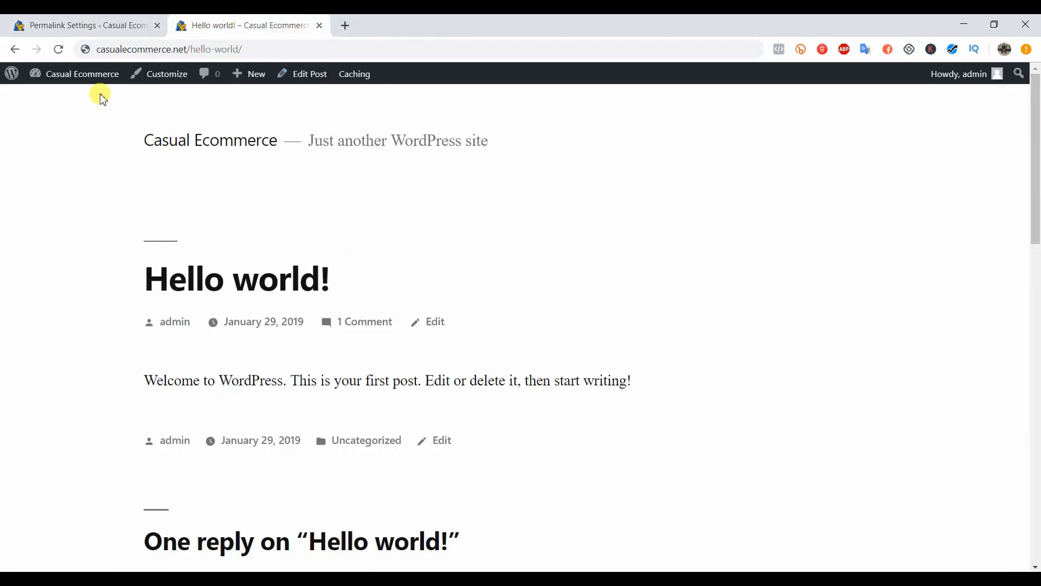
# - Reload the site and open the Hello world! post to test the new post-name permalinks
pyautogui.click(58, 49)
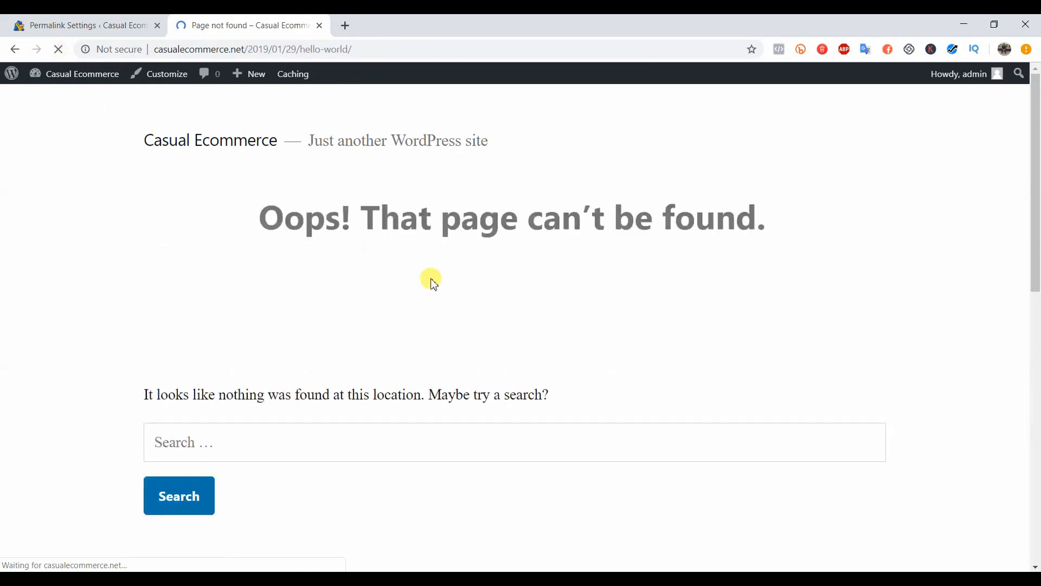
pyautogui.scroll(-3, 546, 349)
pyautogui.scroll(3, 610, 358)
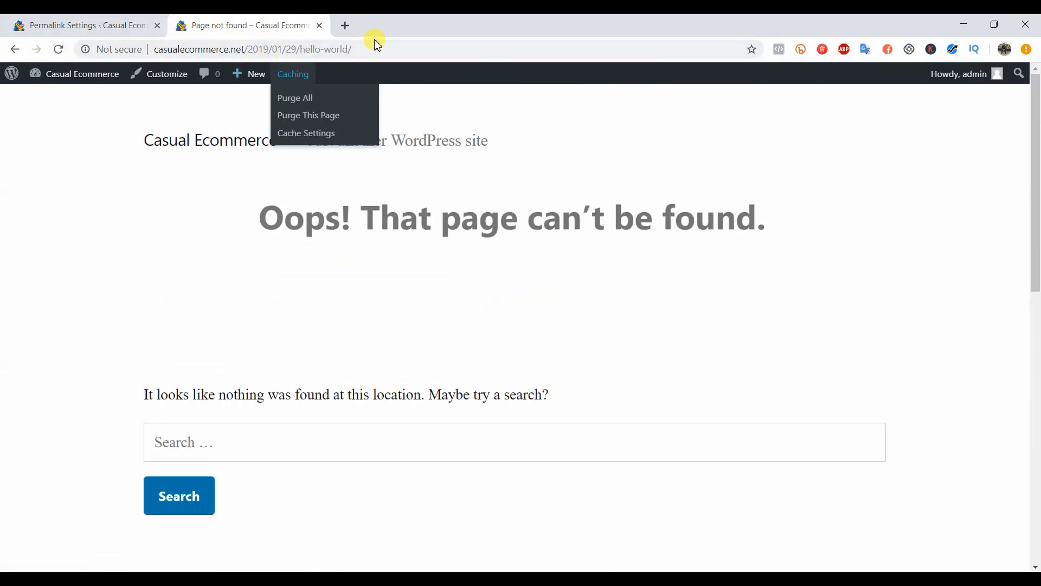
pyautogui.moveTo(254, 50); pyautogui.dragTo(432, 47)
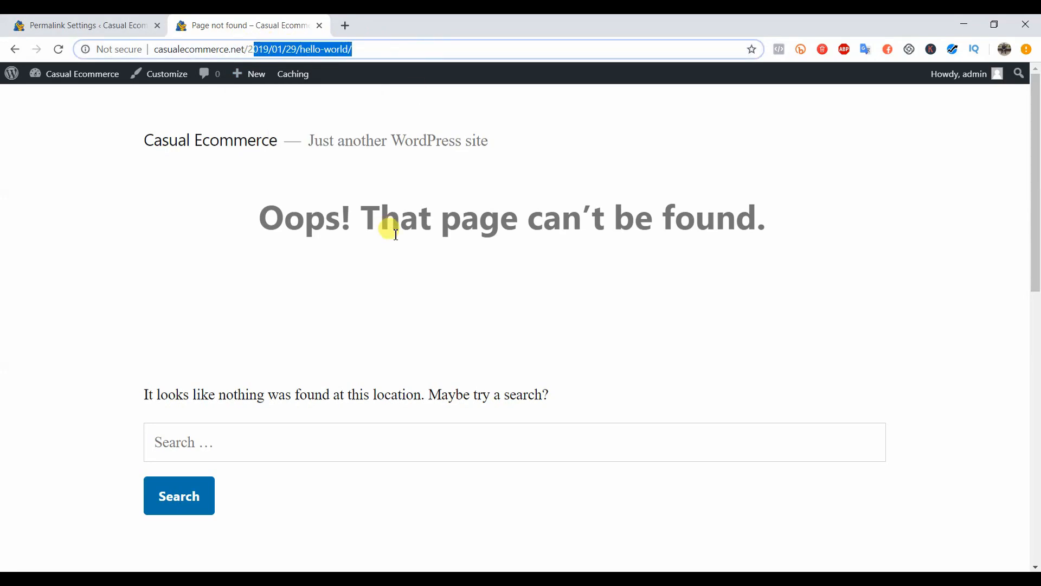
pyautogui.scroll(-7, 434, 250)
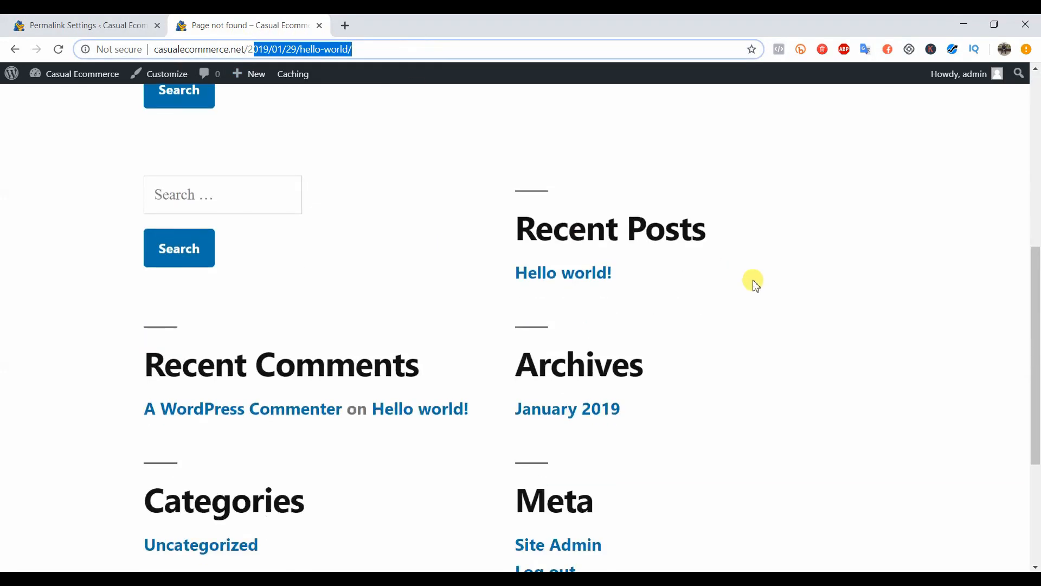
pyautogui.click(574, 283)
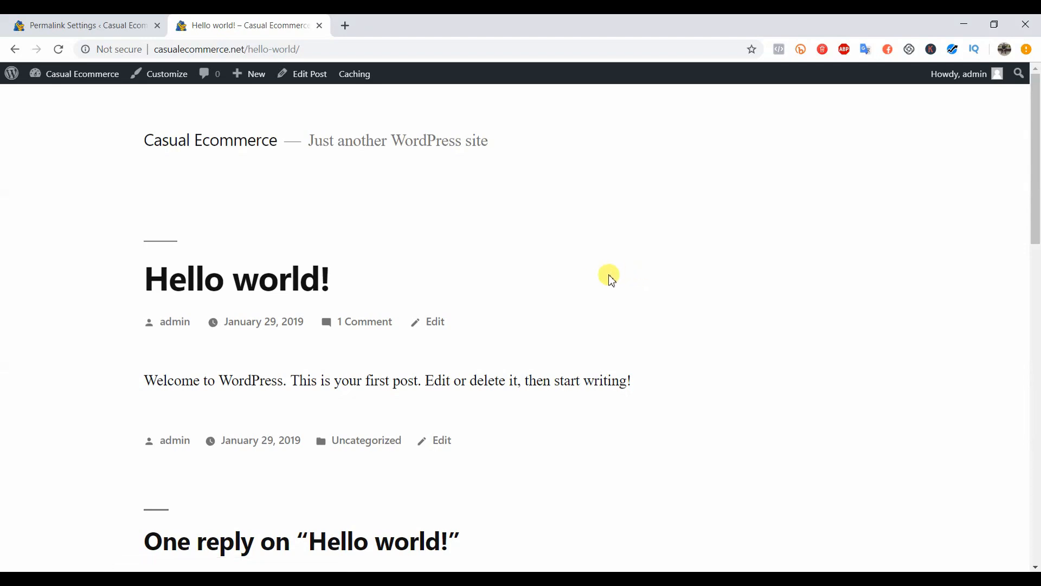
pyautogui.scroll(-1, 575, 287)
pyautogui.scroll(1, 574, 285)
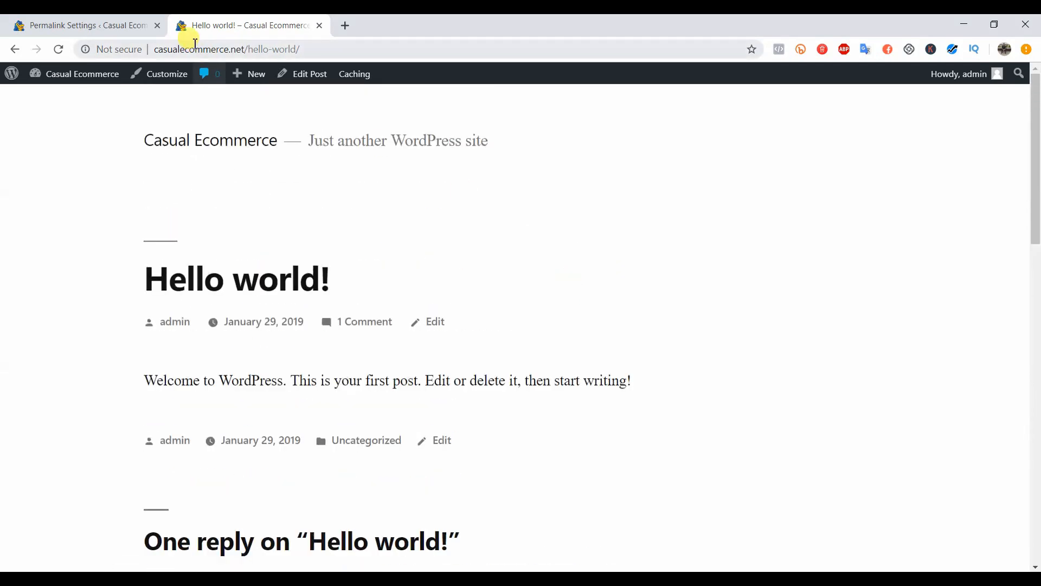
# - Check the post's new address, then go back to the Permalink Settings tab
pyautogui.click(153, 48)
pyautogui.click(323, 48)
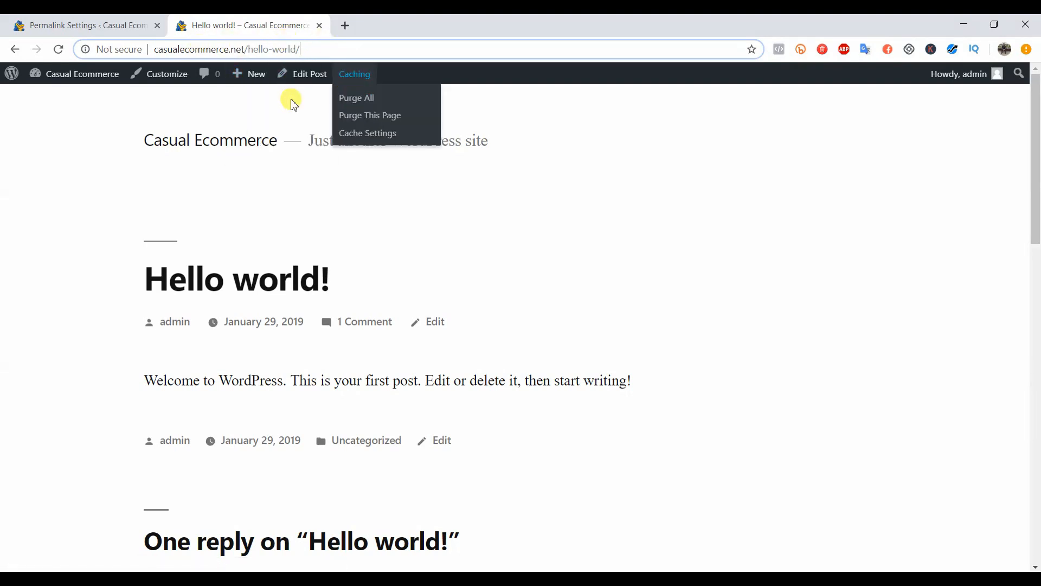
pyautogui.click(72, 20)
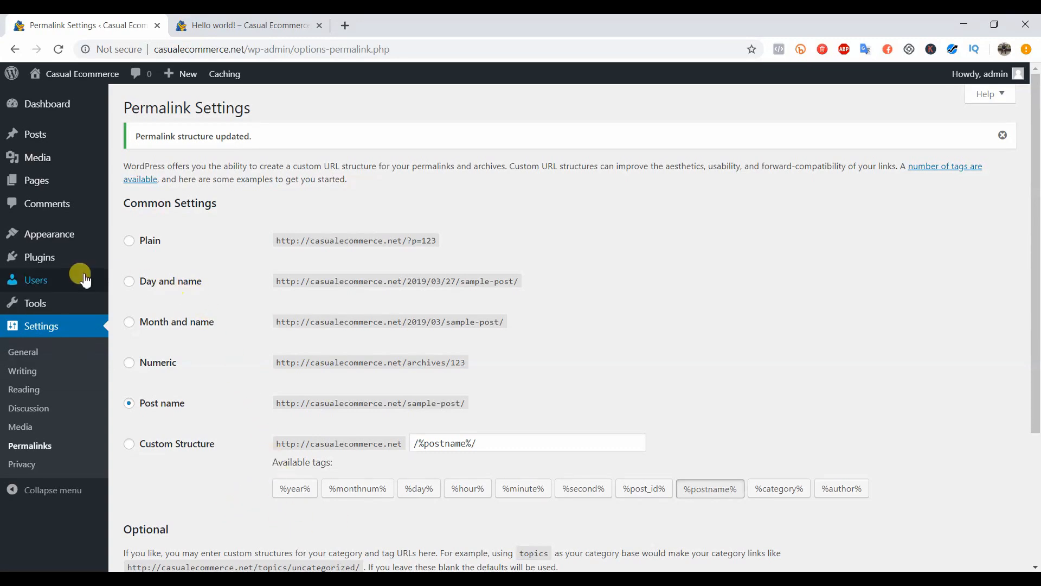
# - Edit the admin user's profile, replacing the nickname 'admin' with the owner's first name
pyautogui.moveTo(69, 279)
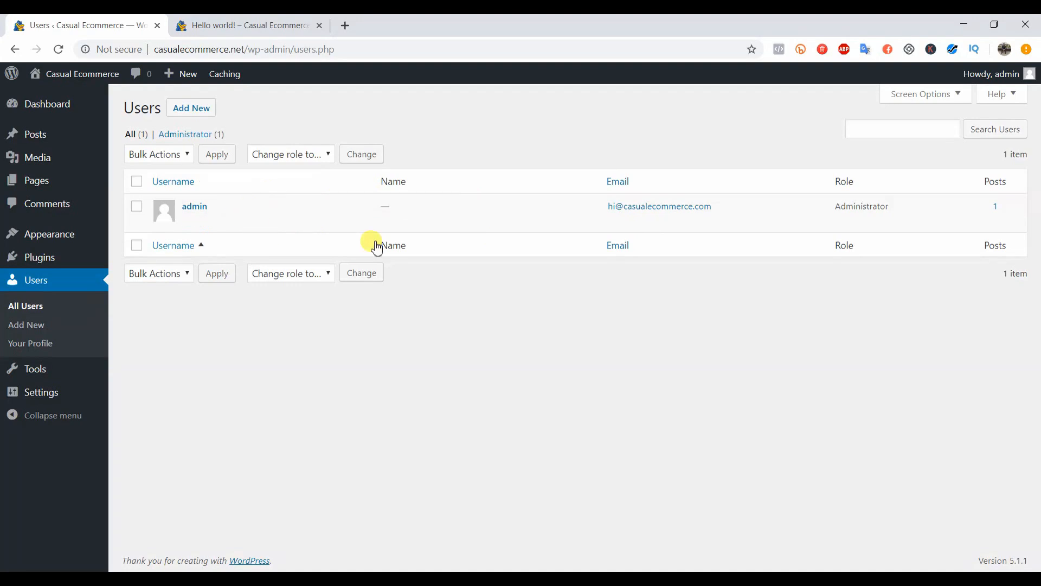
pyautogui.click(190, 221)
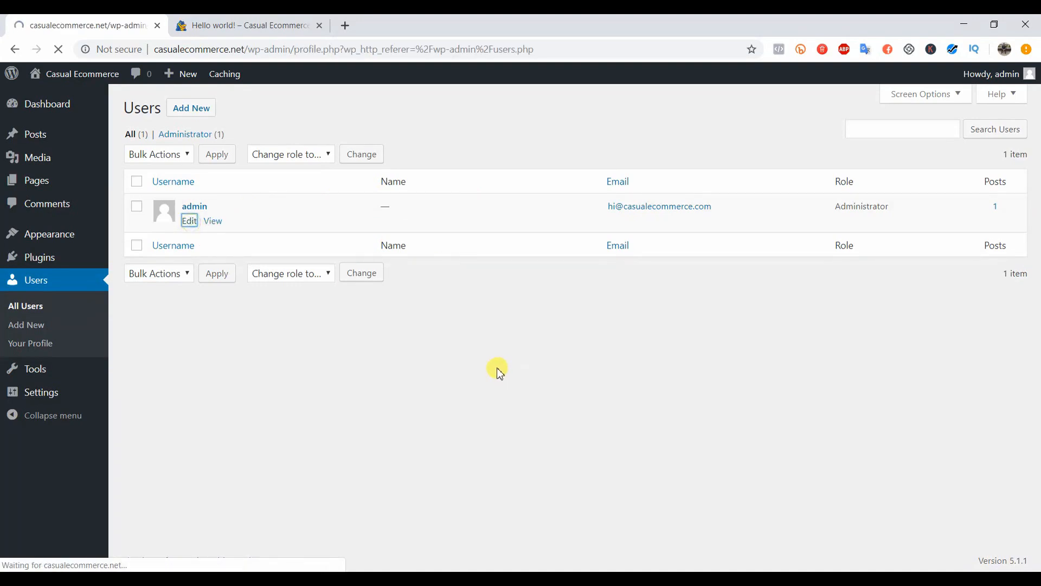
pyautogui.scroll(-4, 679, 402)
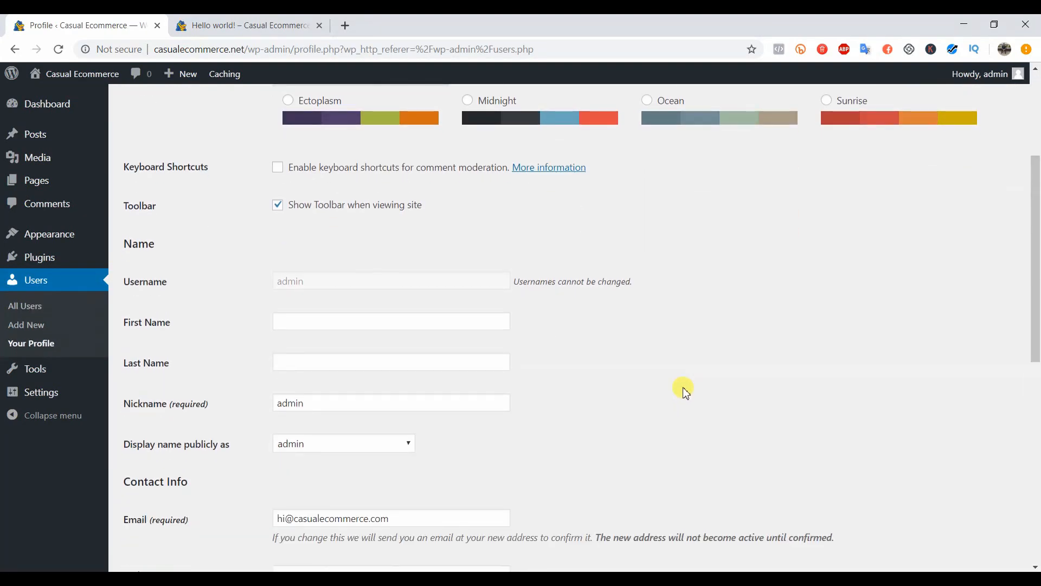
pyautogui.scroll(-1, 685, 392)
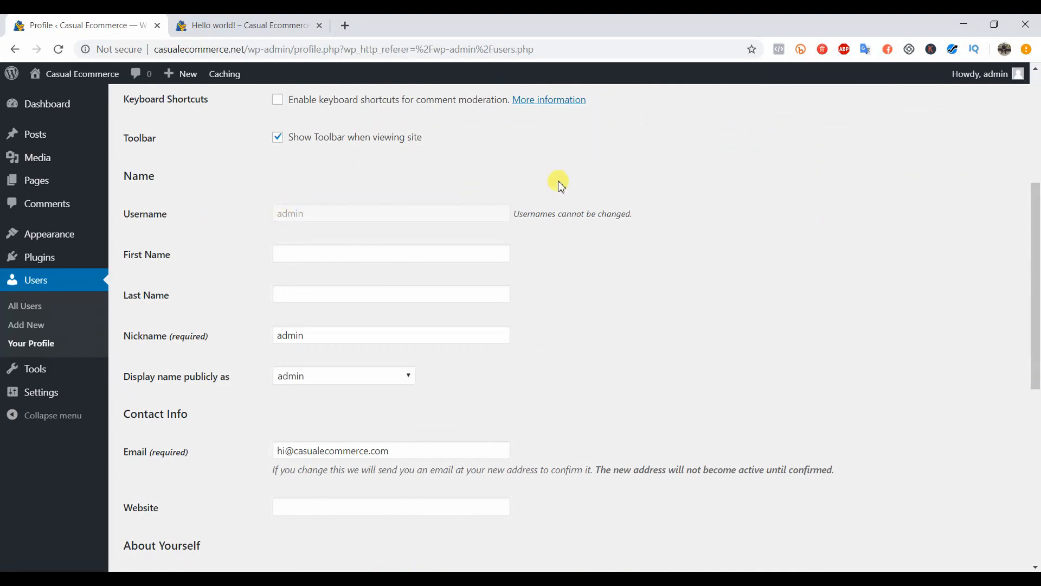
pyautogui.scroll(-1, 326, 220)
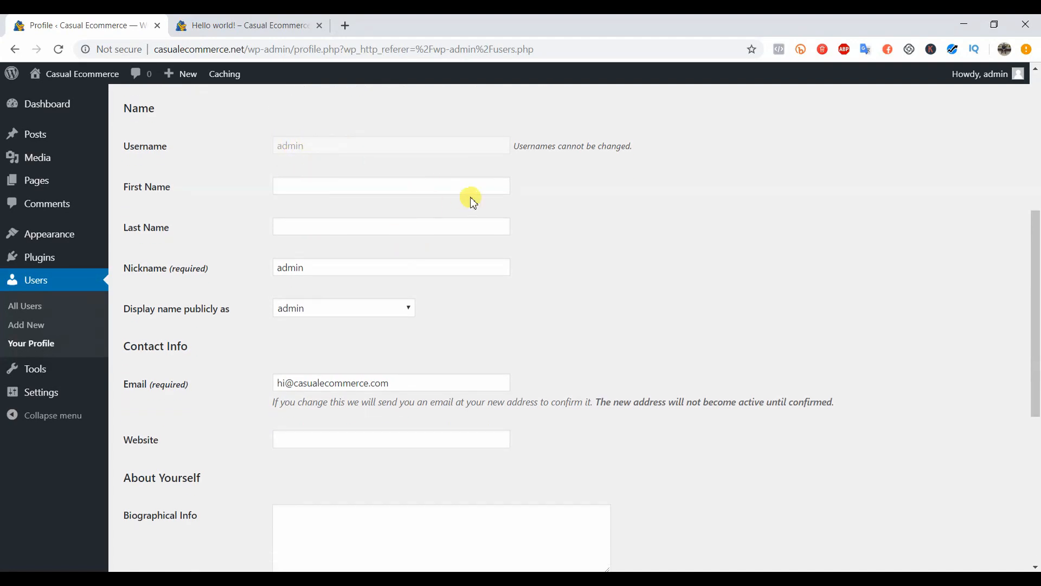
pyautogui.click(327, 268)
pyautogui.doubleClick(327, 268)
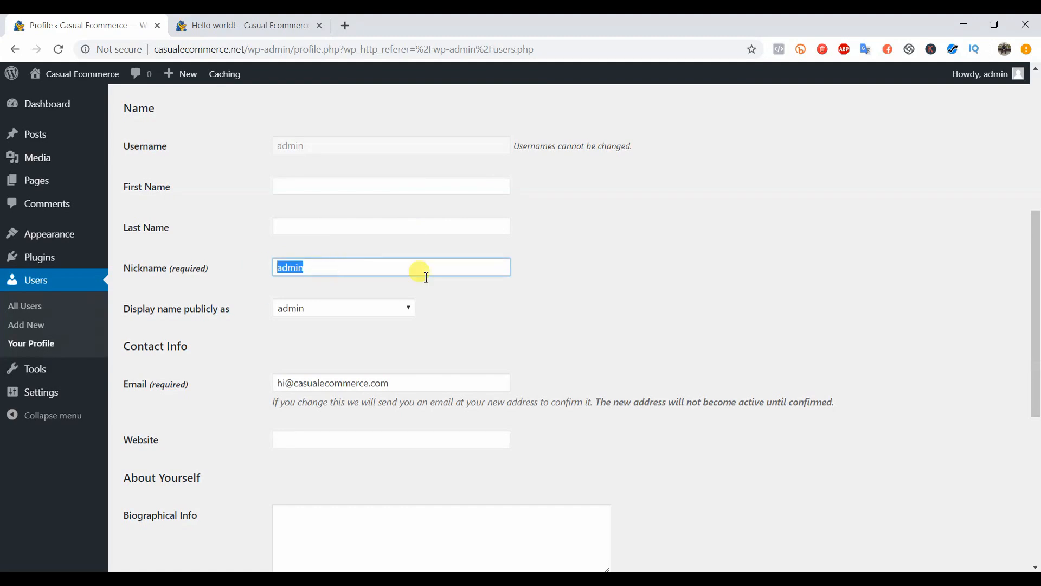
pyautogui.click(661, 285)
pyautogui.scroll(-2, 663, 286)
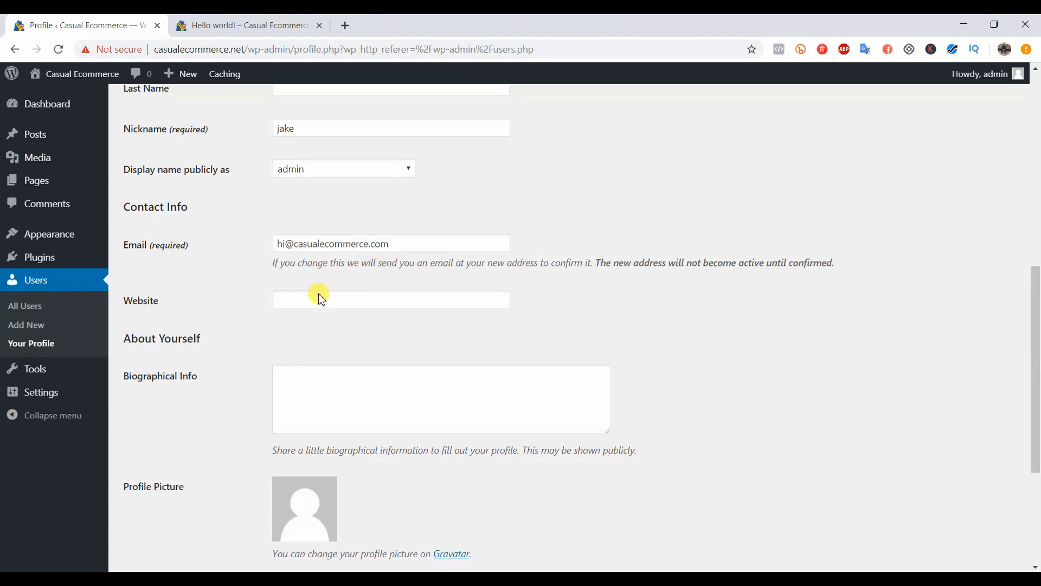
pyautogui.scroll(-4, 320, 295)
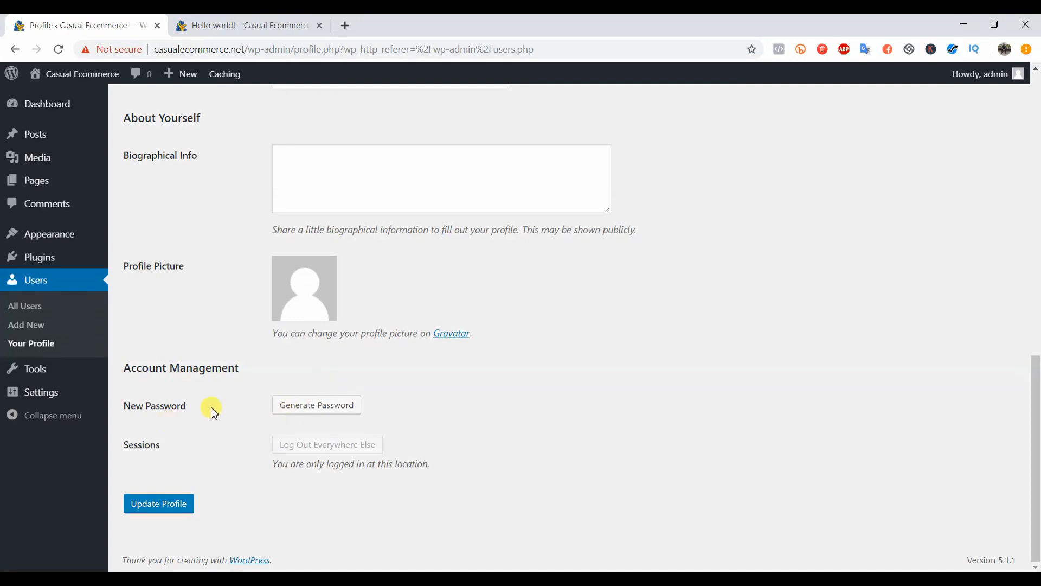
# - Generate a new admin password, then delete it and hide the now-empty New Password field
pyautogui.click(308, 414)
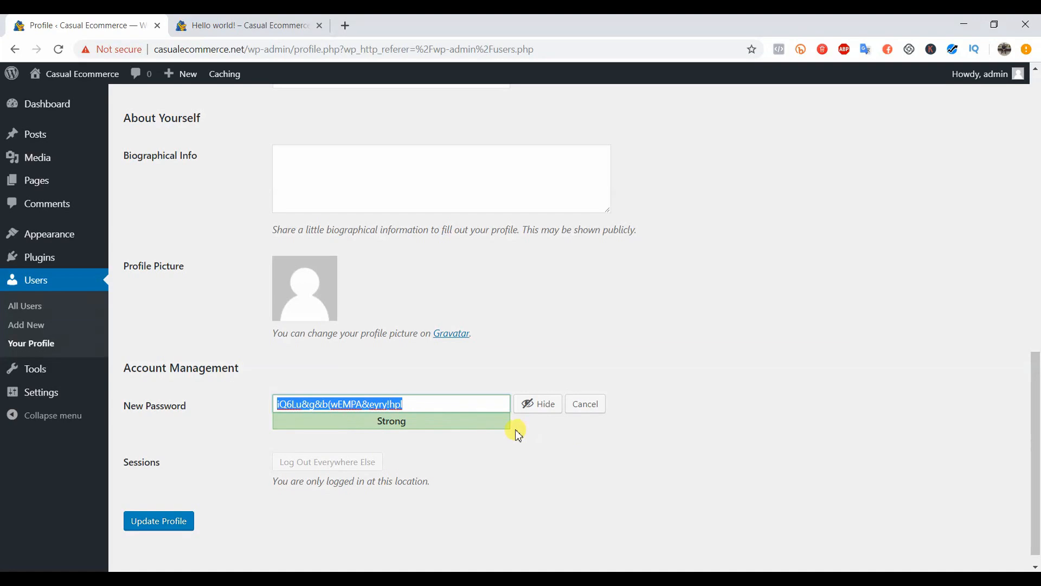
pyautogui.click(431, 403)
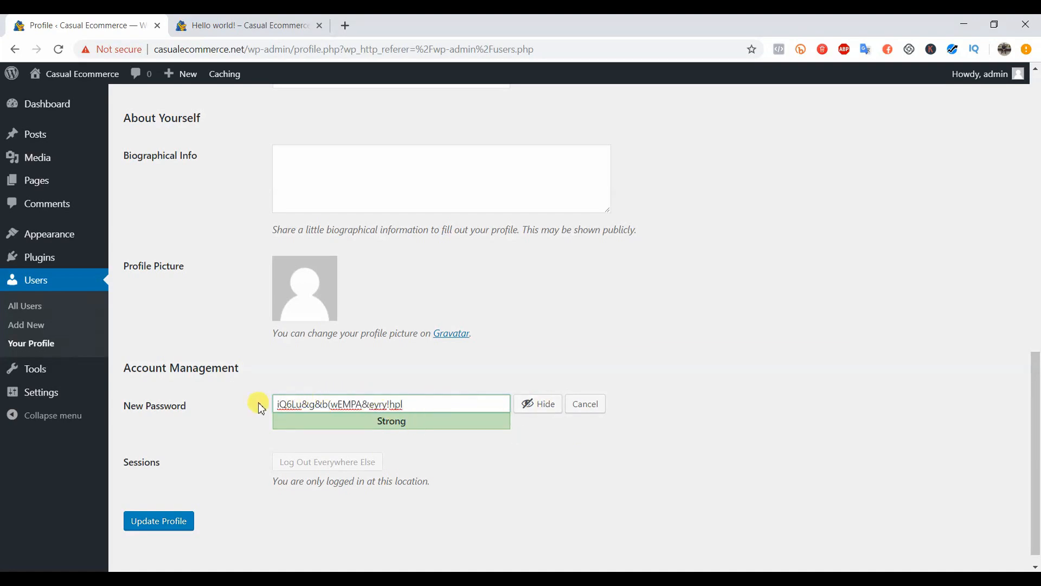
pyautogui.moveTo(273, 404); pyautogui.dragTo(515, 406)
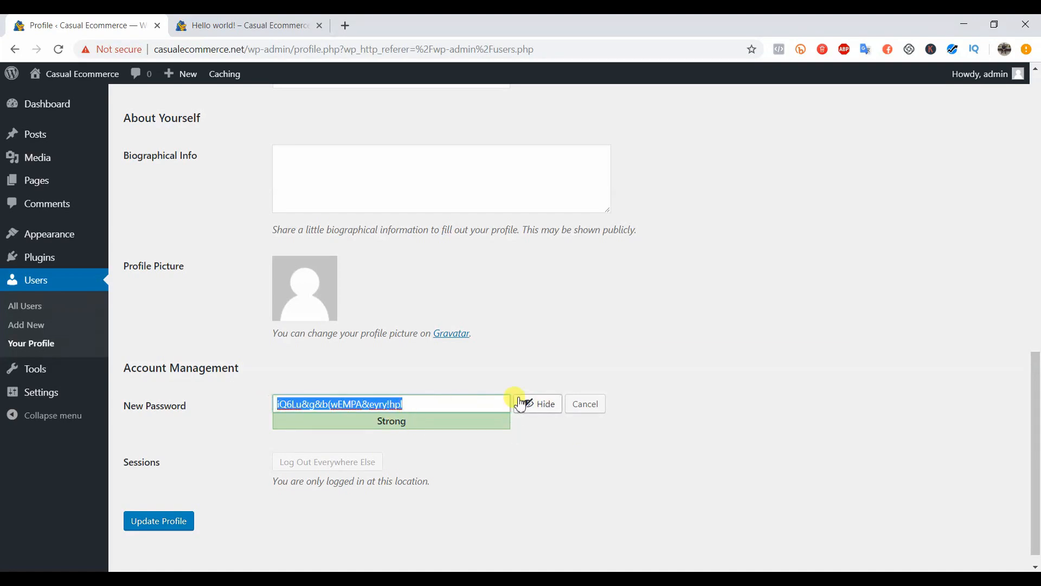
pyautogui.press('BackSpace')
pyautogui.click(532, 406)
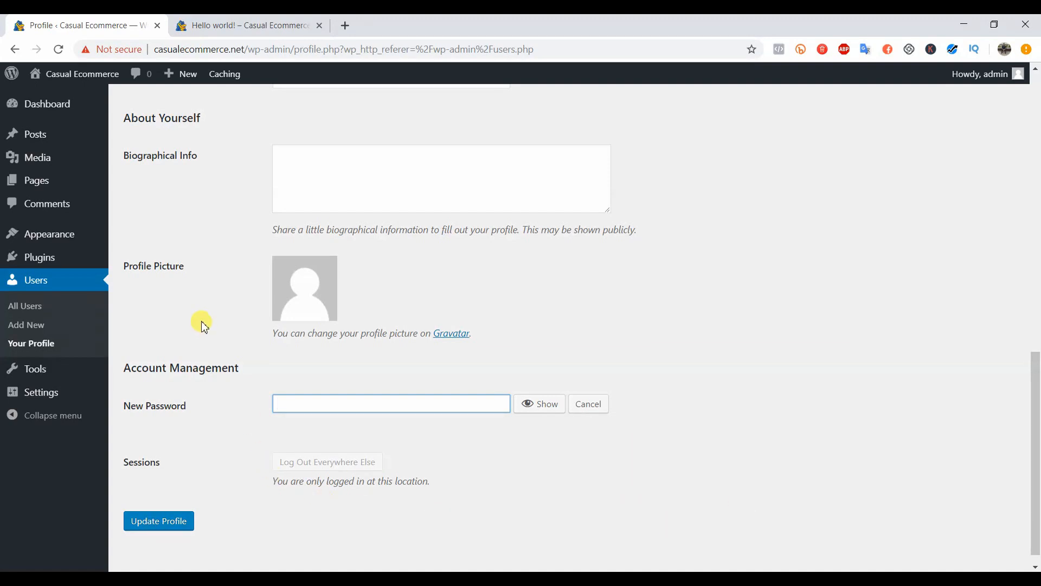
pyautogui.moveTo(63, 174)
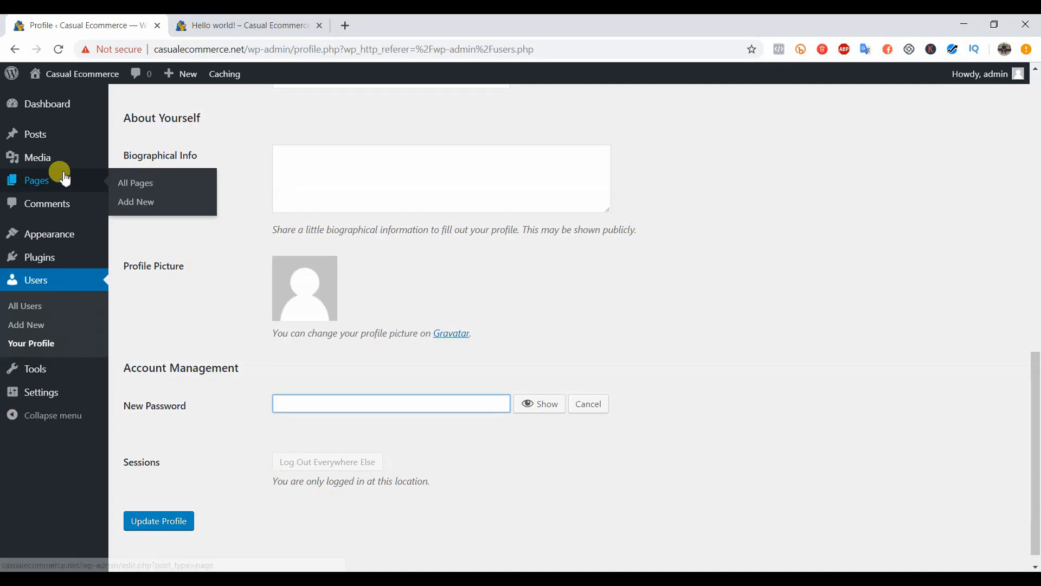
pyautogui.click(127, 185)
# - Leave the unsaved profile and bulk-trash the Privacy Policy, Sample Page and WPForms Preview pages
pyautogui.click(588, 126)
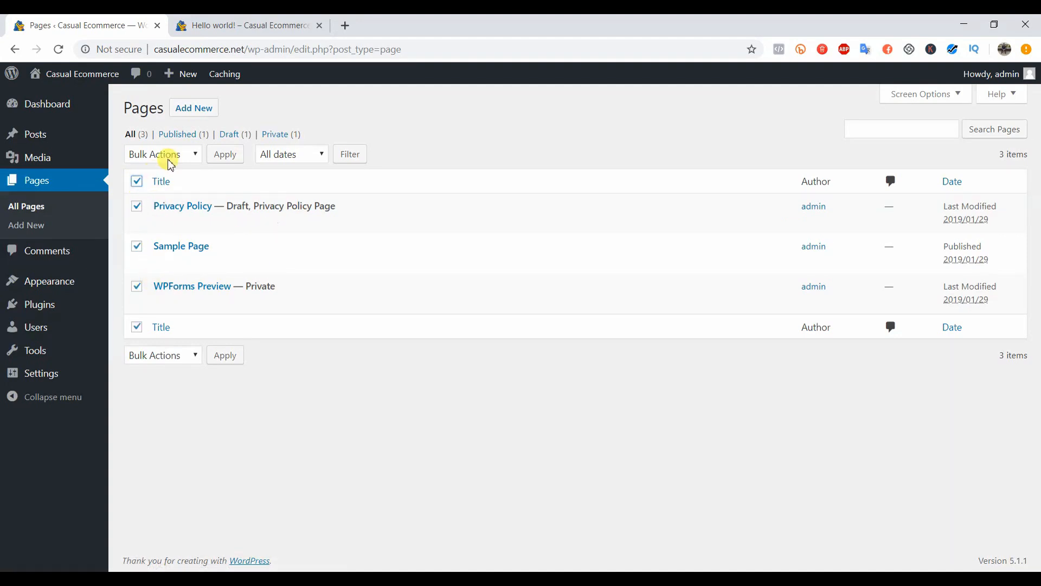
pyautogui.click(194, 155)
pyautogui.click(176, 197)
pyautogui.click(224, 155)
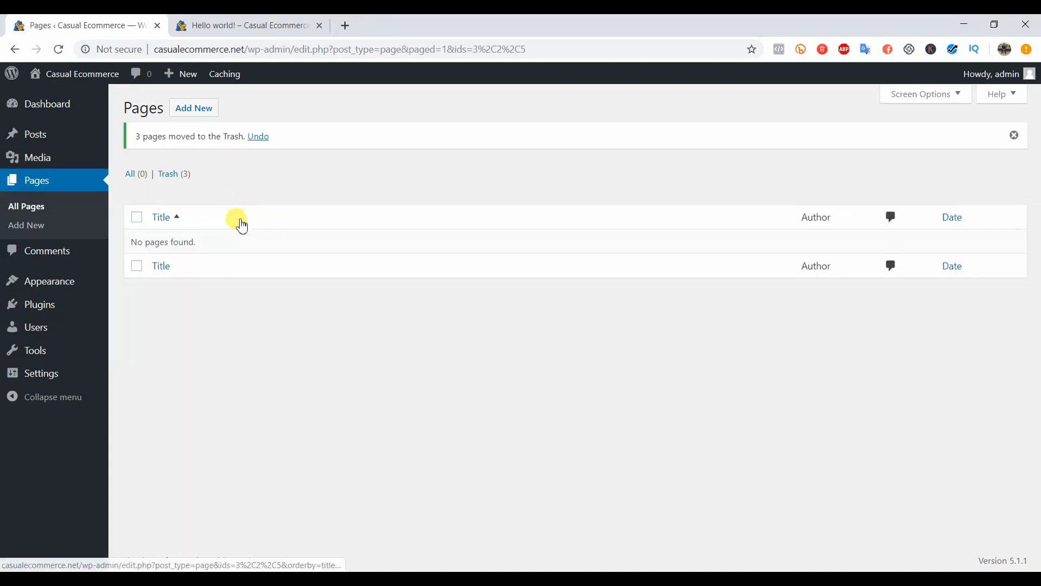
# - Select all posts and bulk-move the Hello world! post to the Trash
pyautogui.moveTo(39, 133)
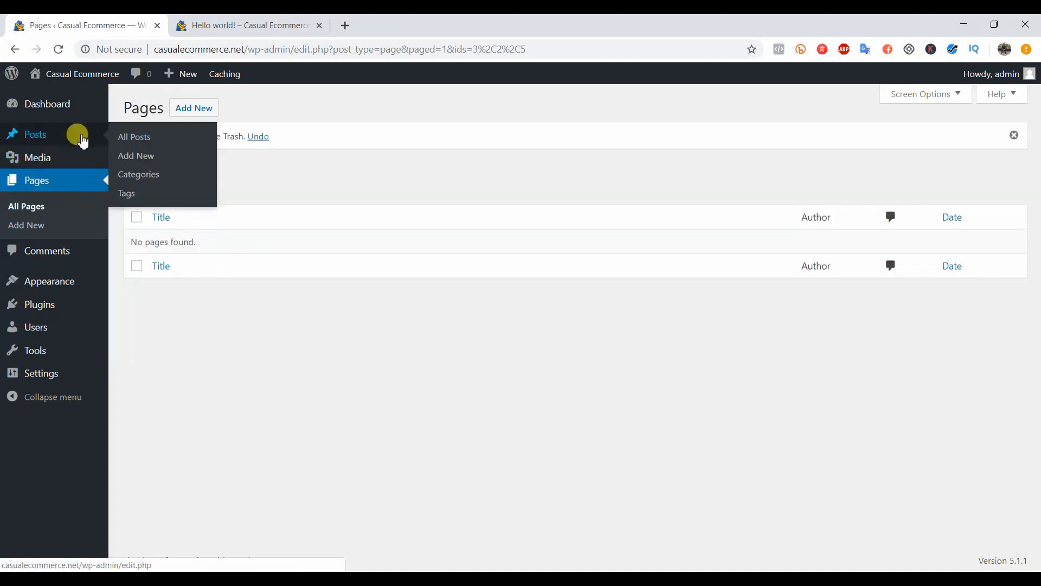
pyautogui.click(136, 139)
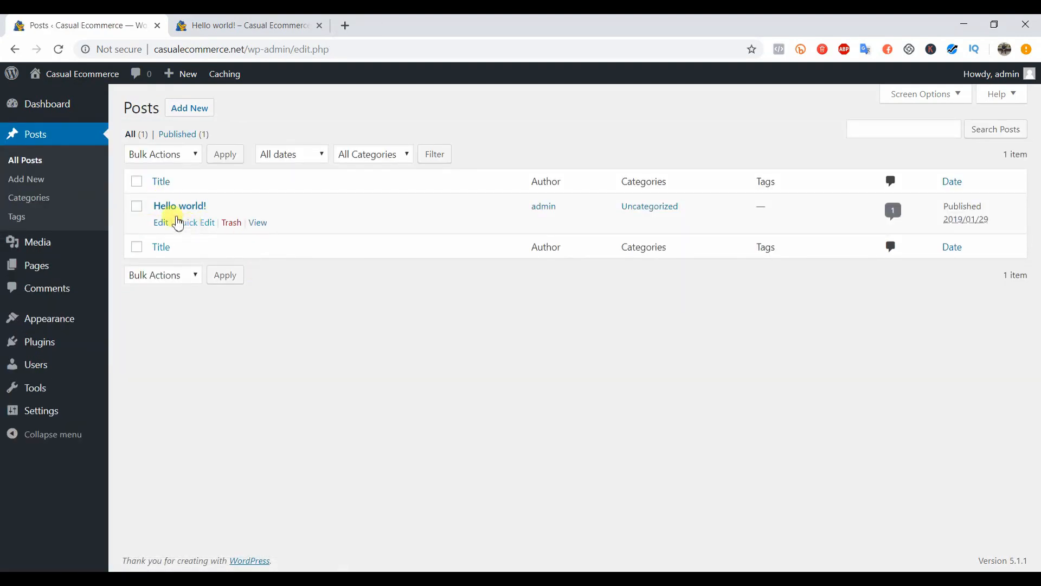
pyautogui.click(136, 183)
pyautogui.click(192, 156)
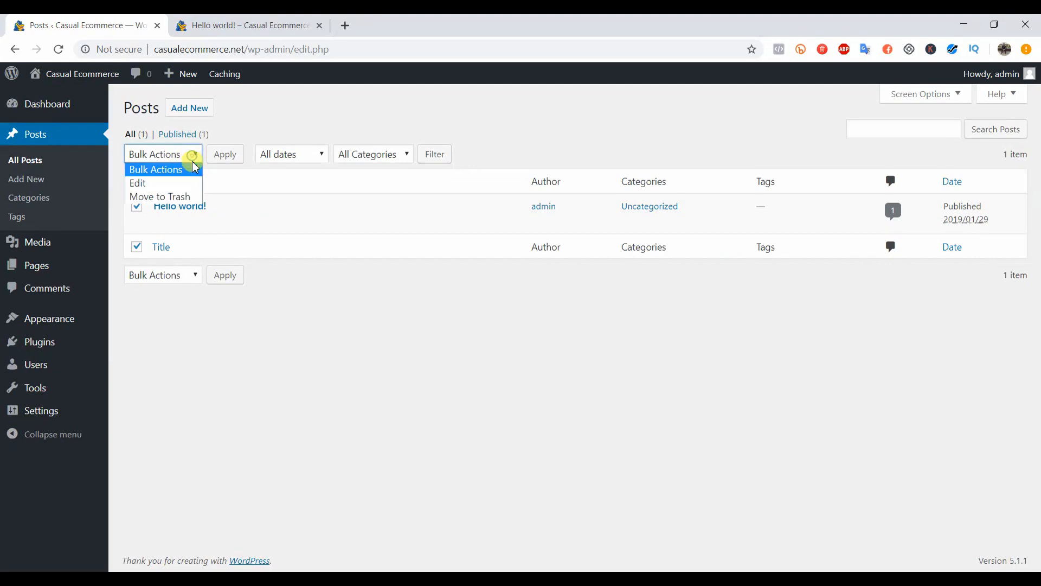
pyautogui.click(178, 196)
pyautogui.click(228, 157)
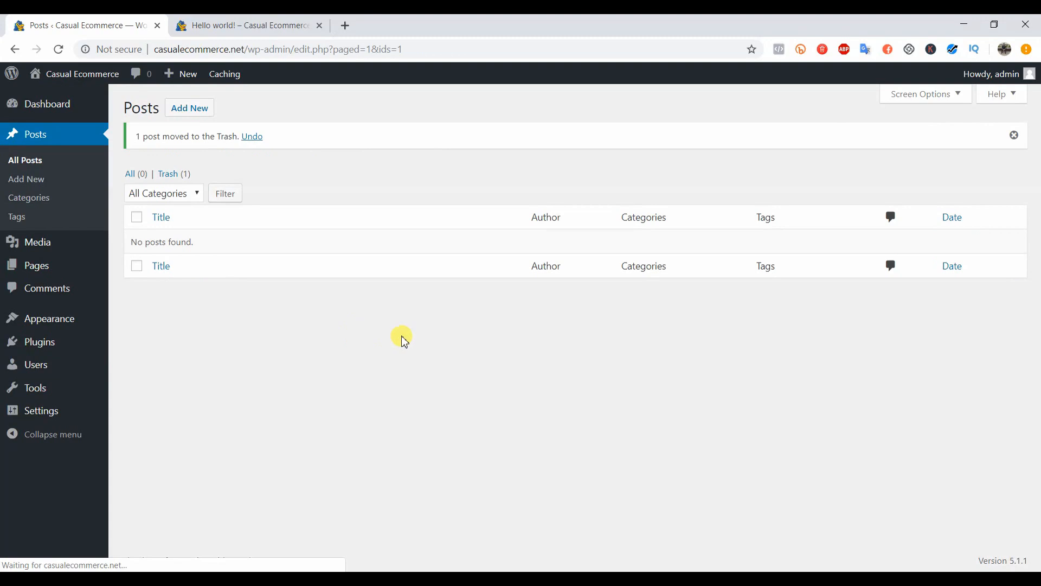
# - Reload the site's home page to confirm it shows Nothing Found, then return to the admin
pyautogui.click(248, 23)
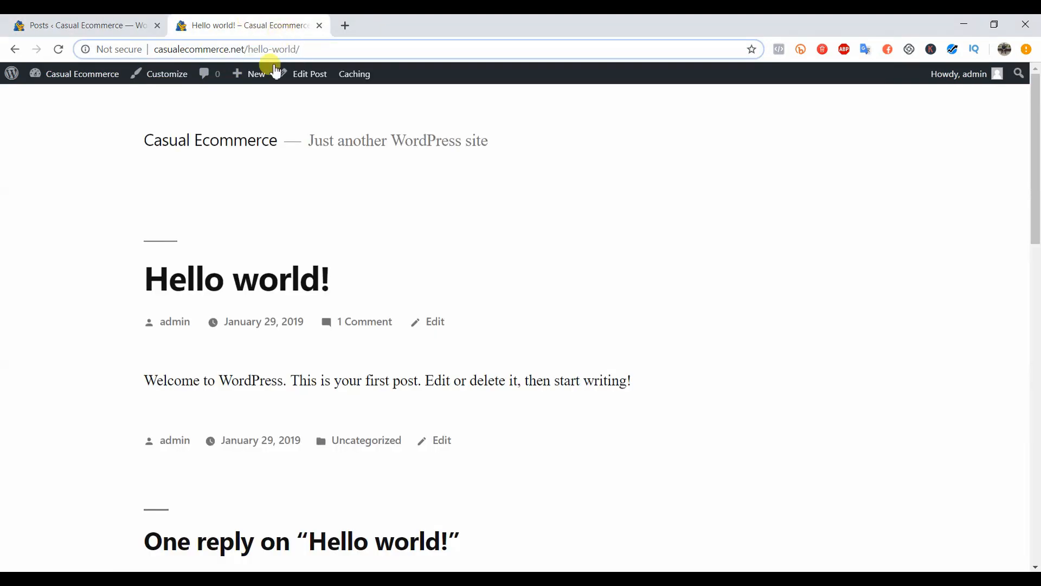
pyautogui.click(237, 142)
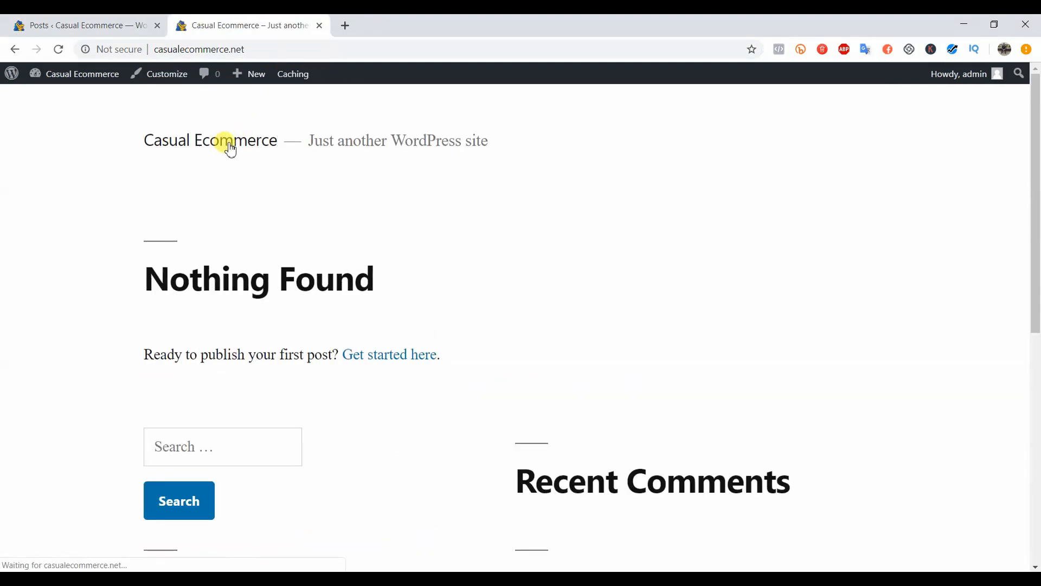
pyautogui.scroll(-6, 747, 288)
pyautogui.scroll(6, 748, 289)
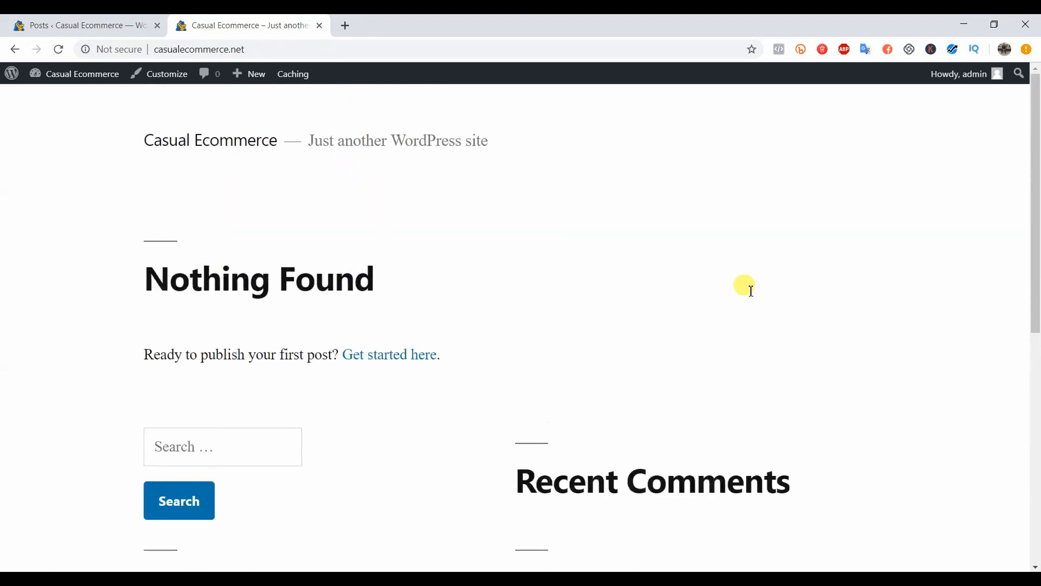
pyautogui.click(84, 24)
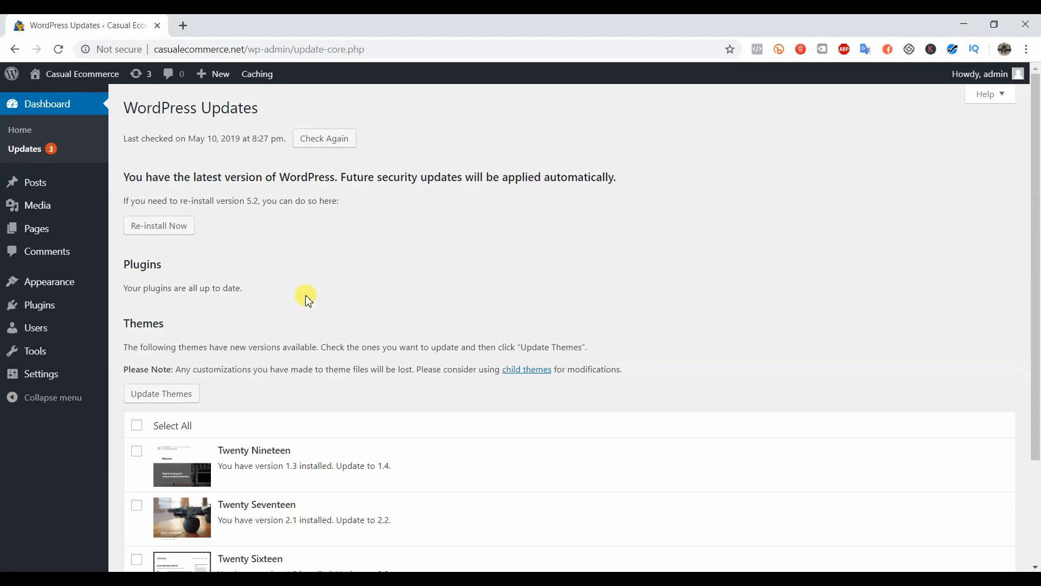
# - Go from Appearance > Themes to Add New to browse the featured themes
pyautogui.moveTo(51, 281)
pyautogui.click(129, 286)
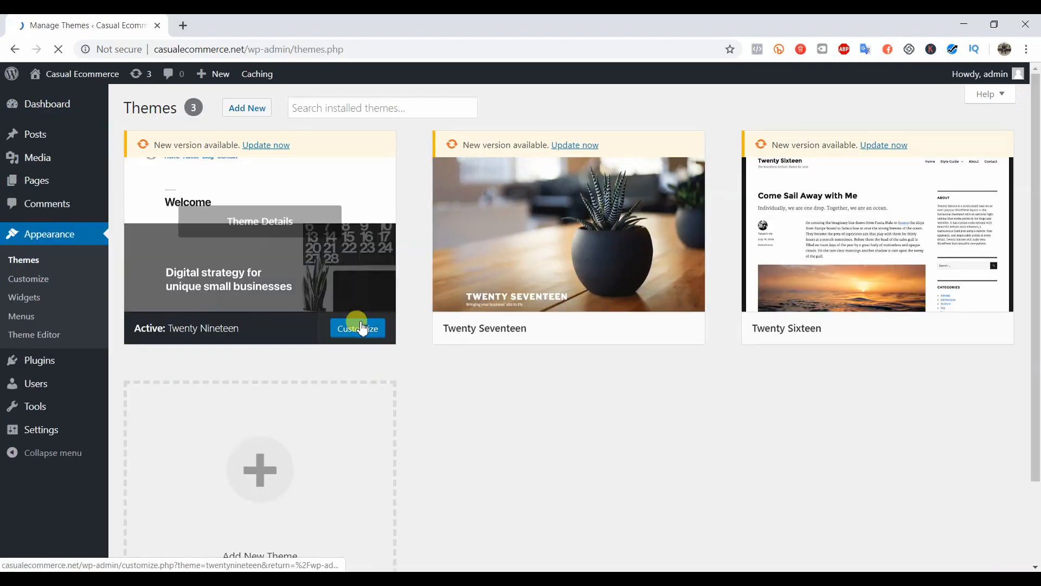
pyautogui.click(247, 111)
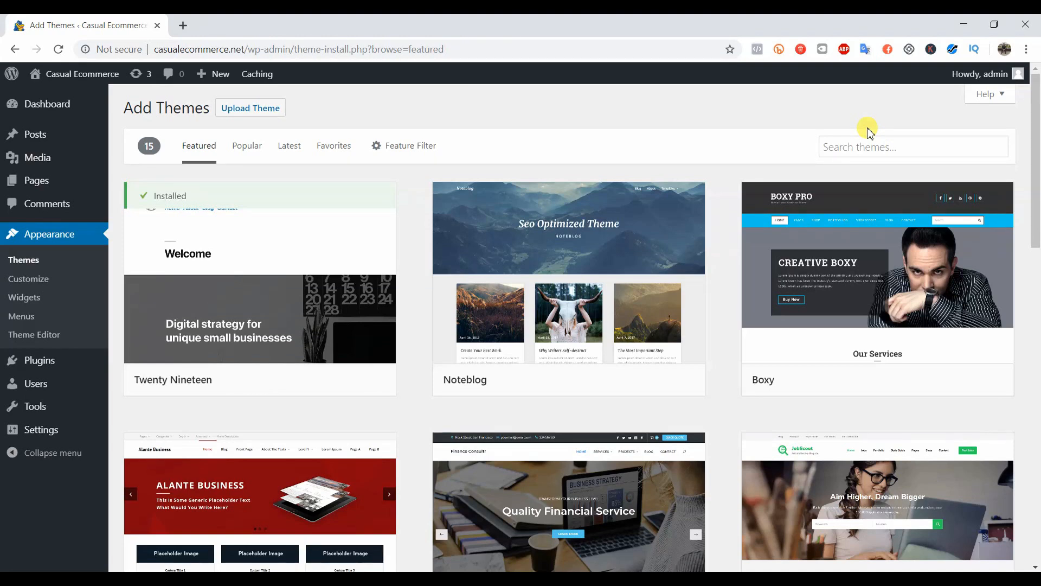
pyautogui.click(893, 149)
pyautogui.write('astra')
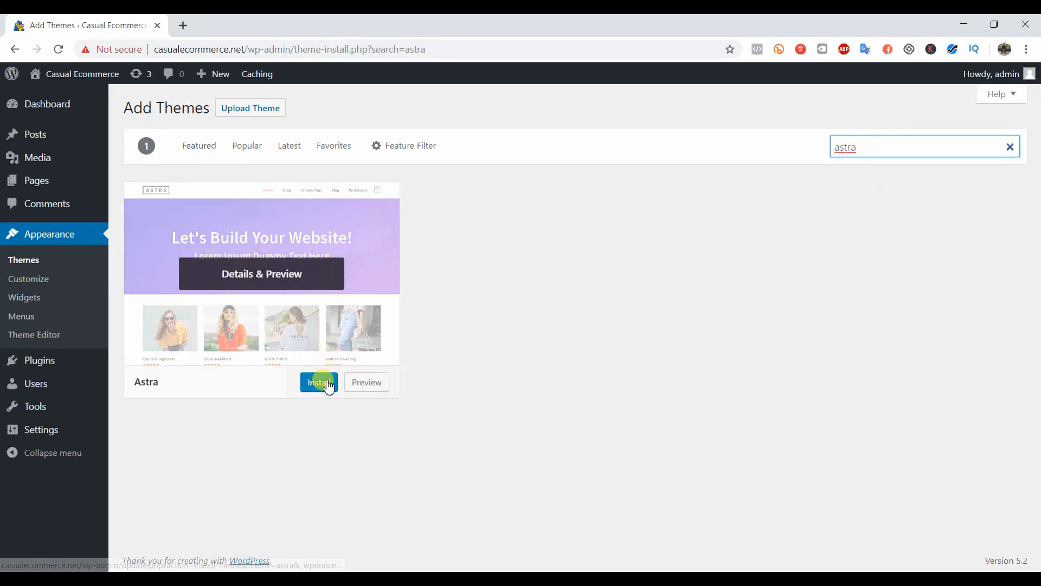
pyautogui.click(331, 384)
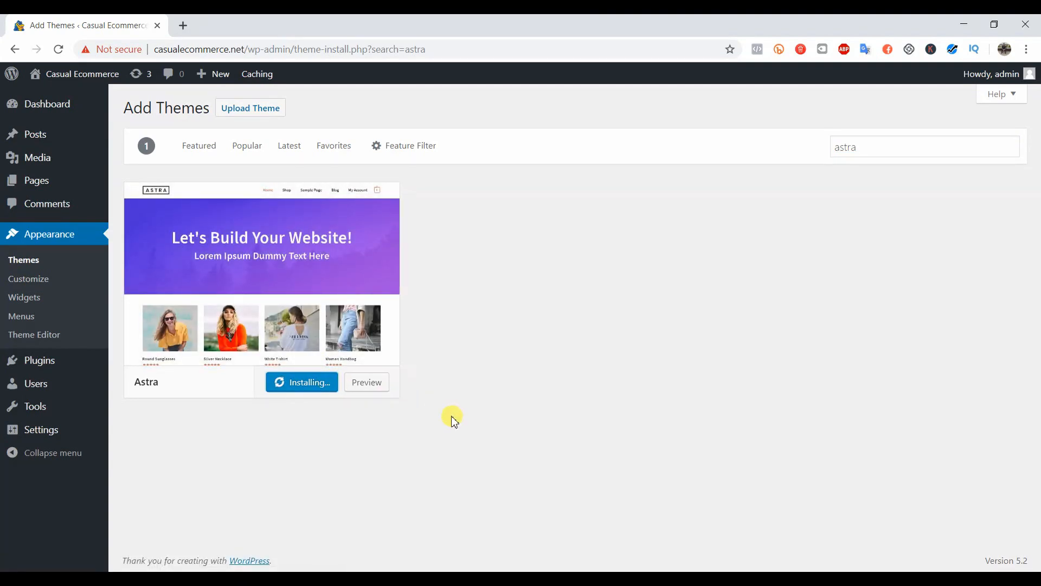
pyautogui.click(299, 384)
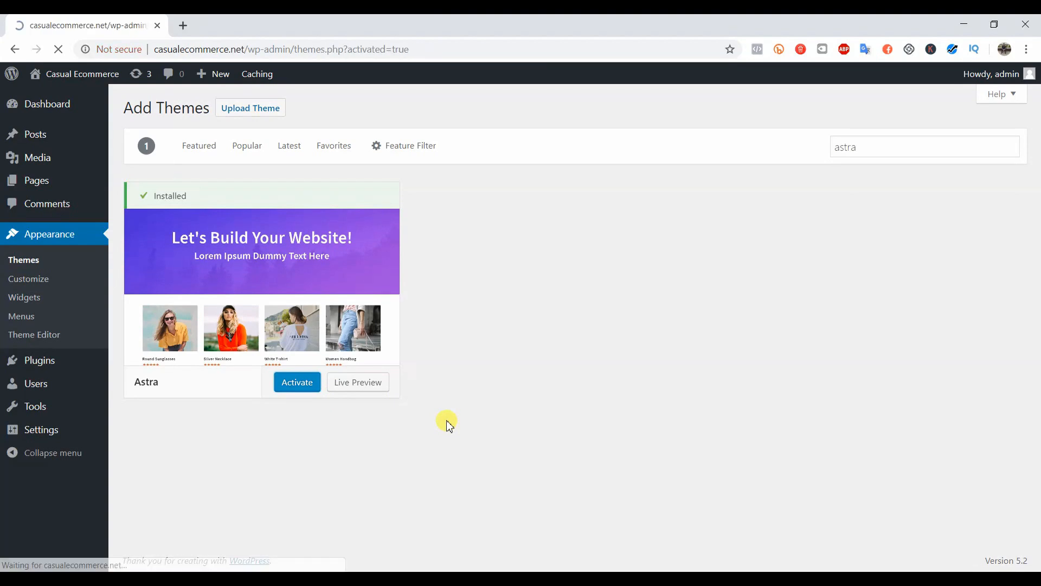
pyautogui.scroll(-1, 476, 345)
pyautogui.scroll(1, 476, 345)
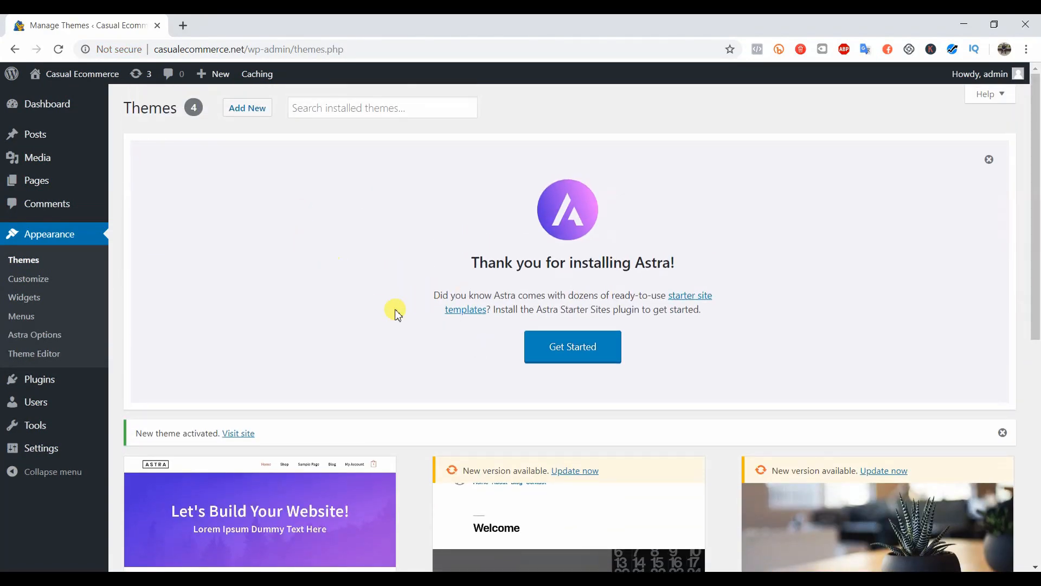
pyautogui.moveTo(60, 76)
pyautogui.rightClick(51, 95)
pyautogui.click(64, 104)
pyautogui.click(195, 25)
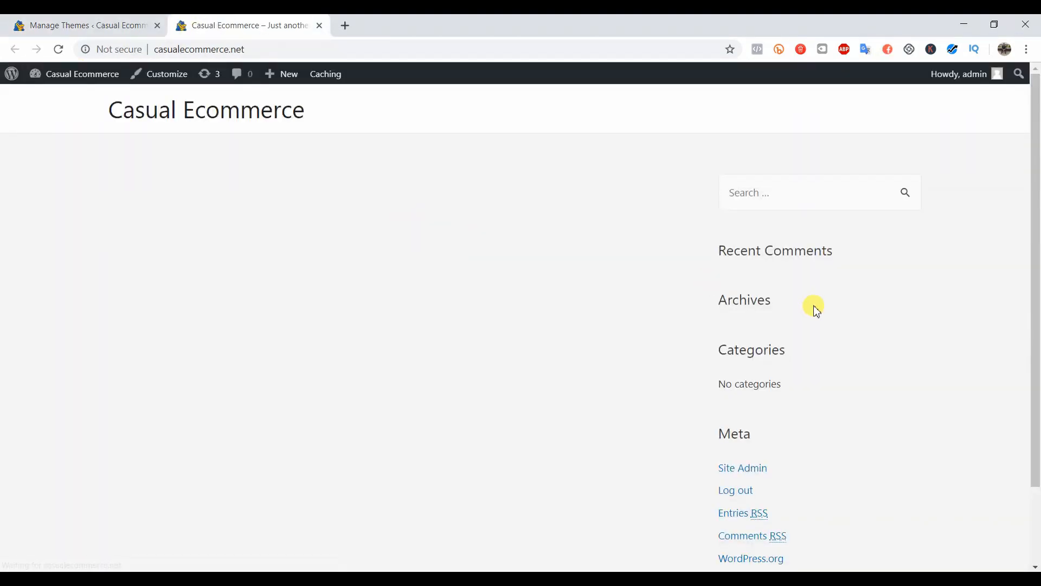
pyautogui.scroll(-2, 714, 391)
pyautogui.scroll(2, 721, 428)
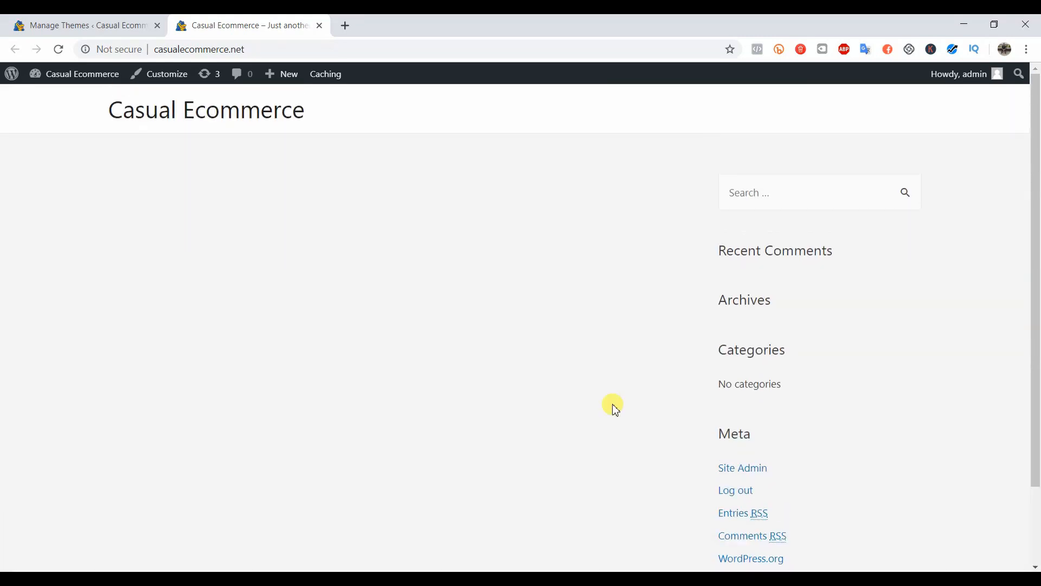
pyautogui.click(321, 26)
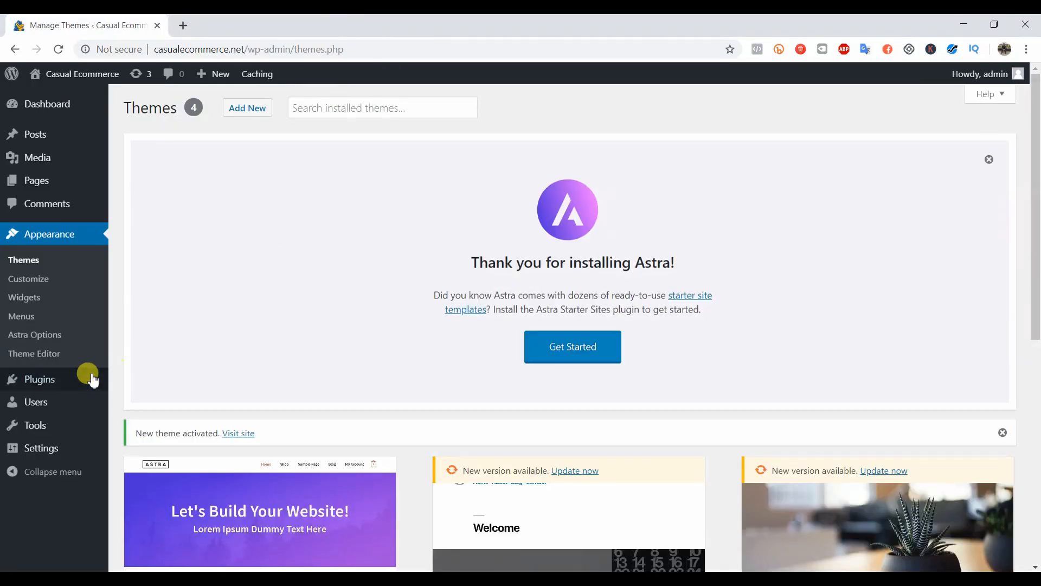
# - Search plugins for 'astra s' and install the Astra Starter Sites plugin
pyautogui.moveTo(86, 388)
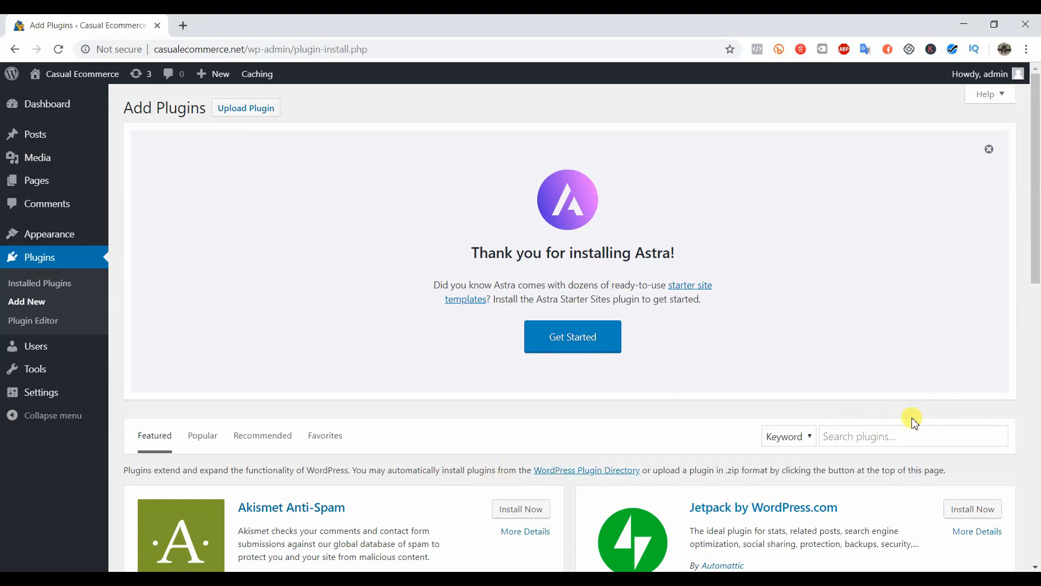
pyautogui.click(908, 437)
pyautogui.write('astra starter')
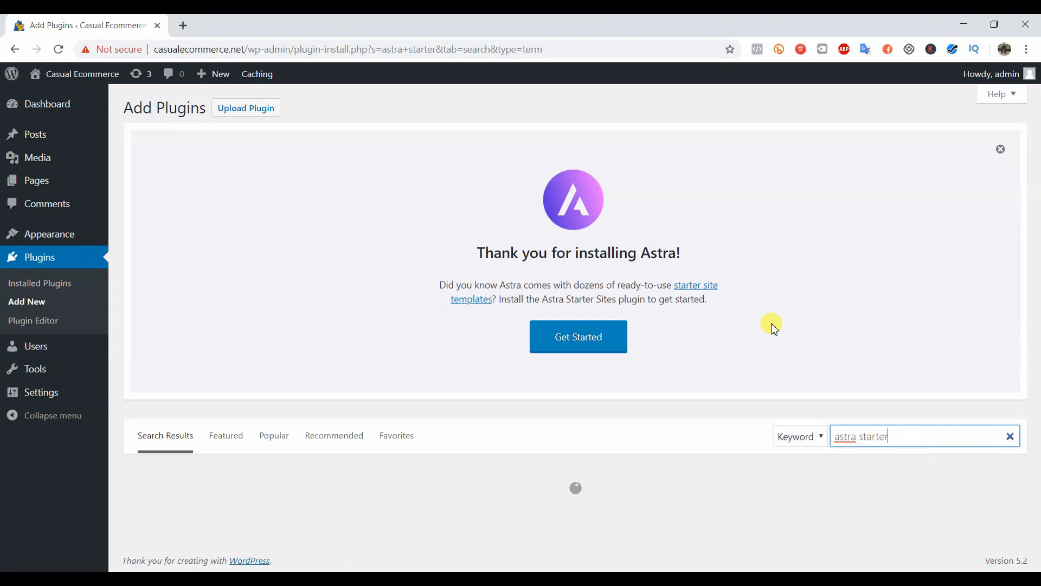
pyautogui.scroll(-2, 770, 325)
pyautogui.scroll(-2, 773, 328)
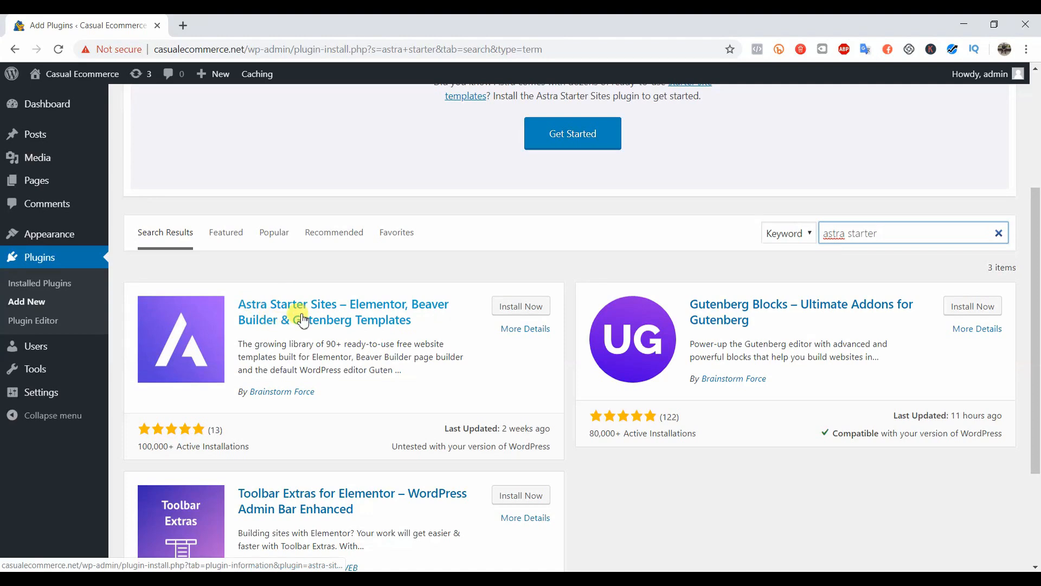
pyautogui.click(530, 313)
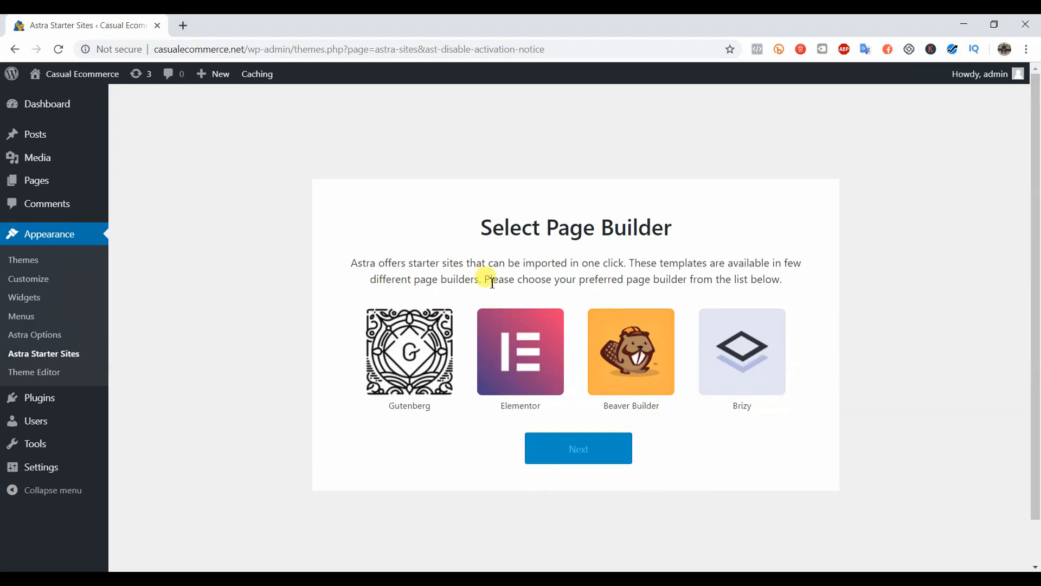
# - Pick Elementor as the page builder and continue to the 90-template library
pyautogui.click(517, 354)
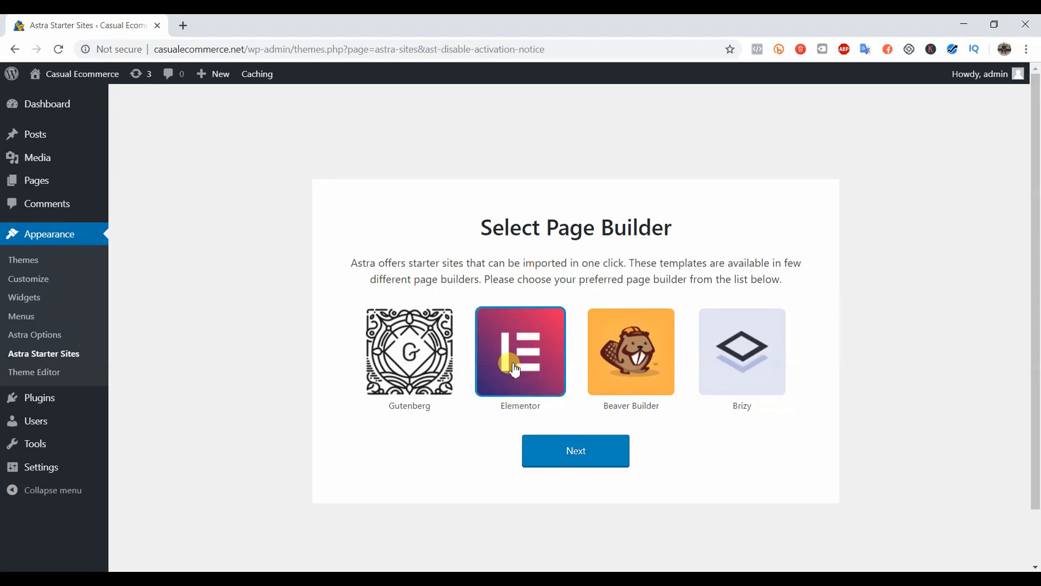
pyautogui.click(579, 450)
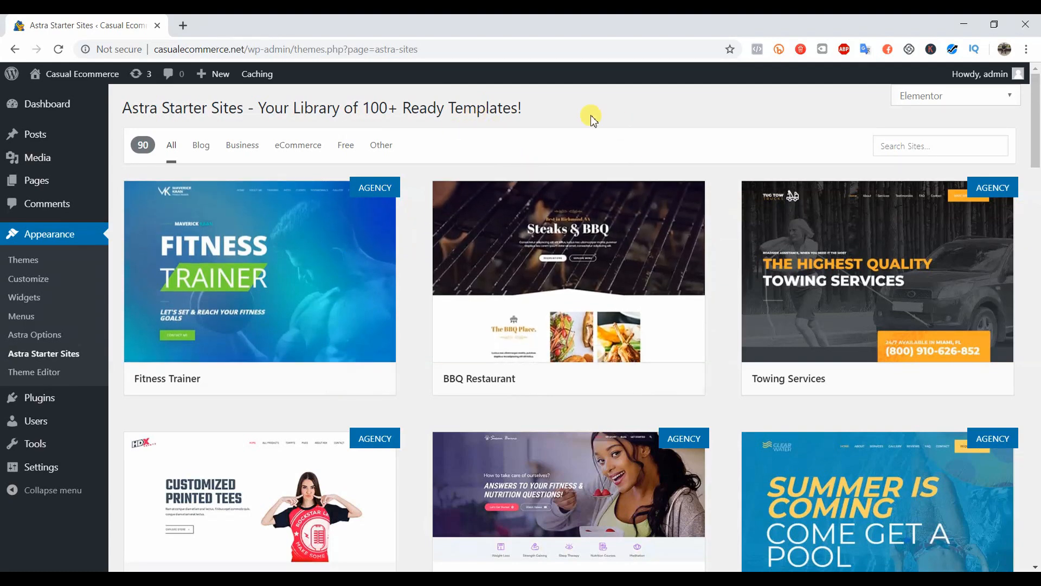
# - Try the eCommerce, Business and Blog filters, settling on the 75 Business templates
pyautogui.moveTo(1037, 194); pyautogui.dragTo(1037, 124)
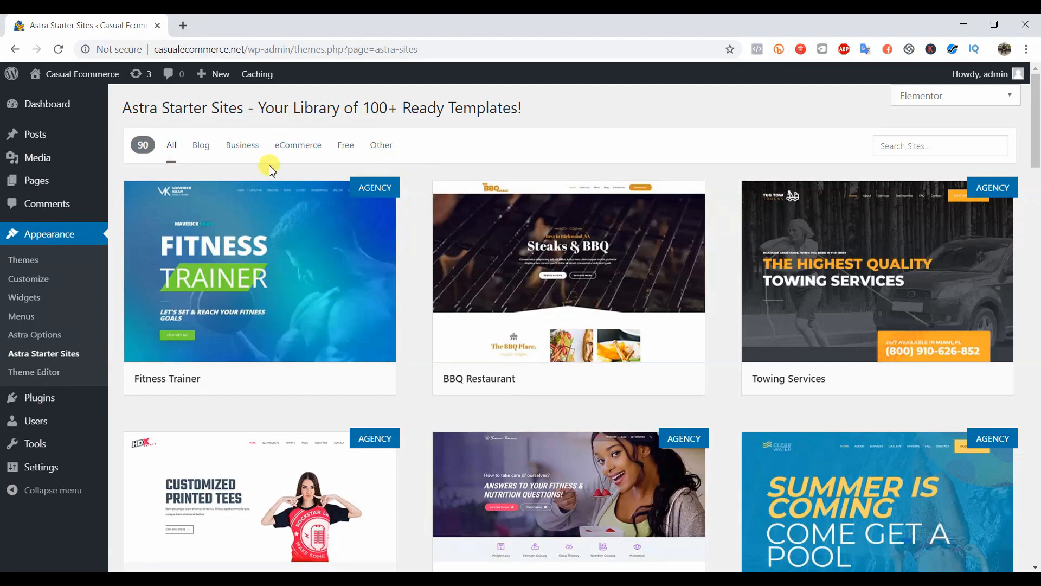
pyautogui.click(302, 155)
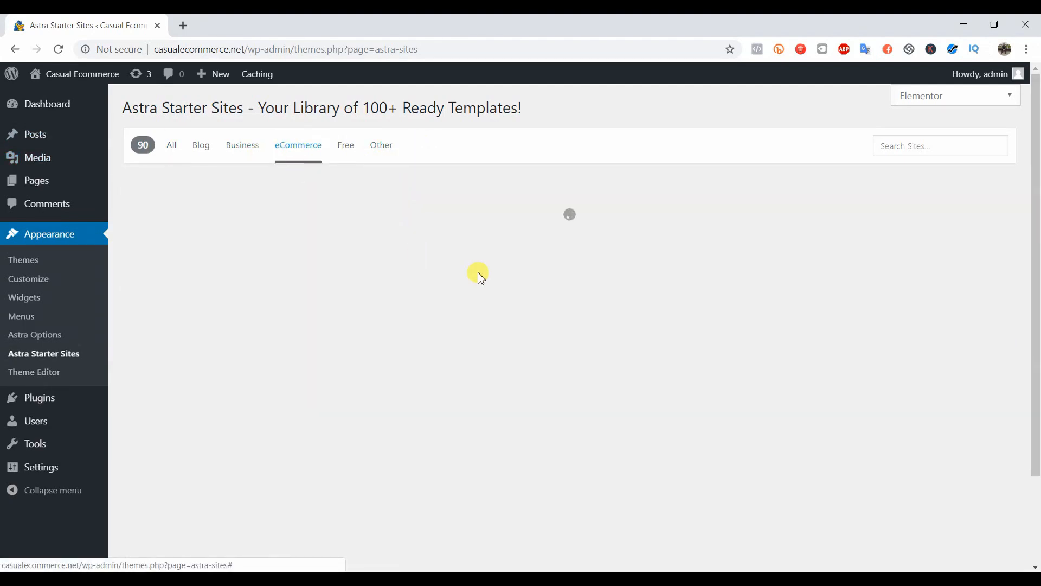
pyautogui.scroll(-3, 705, 491)
pyautogui.scroll(3, 650, 461)
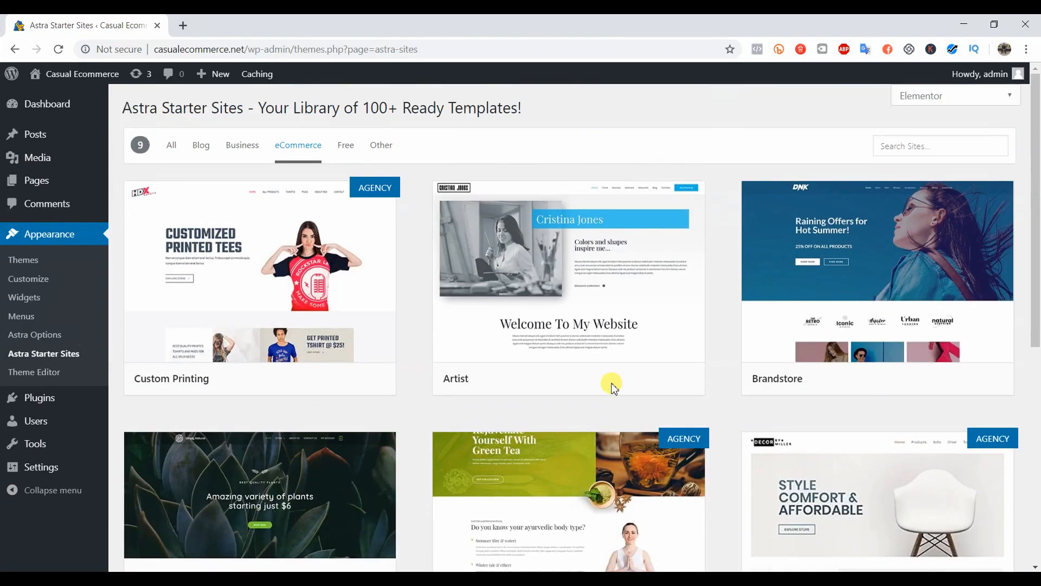
pyautogui.click(240, 158)
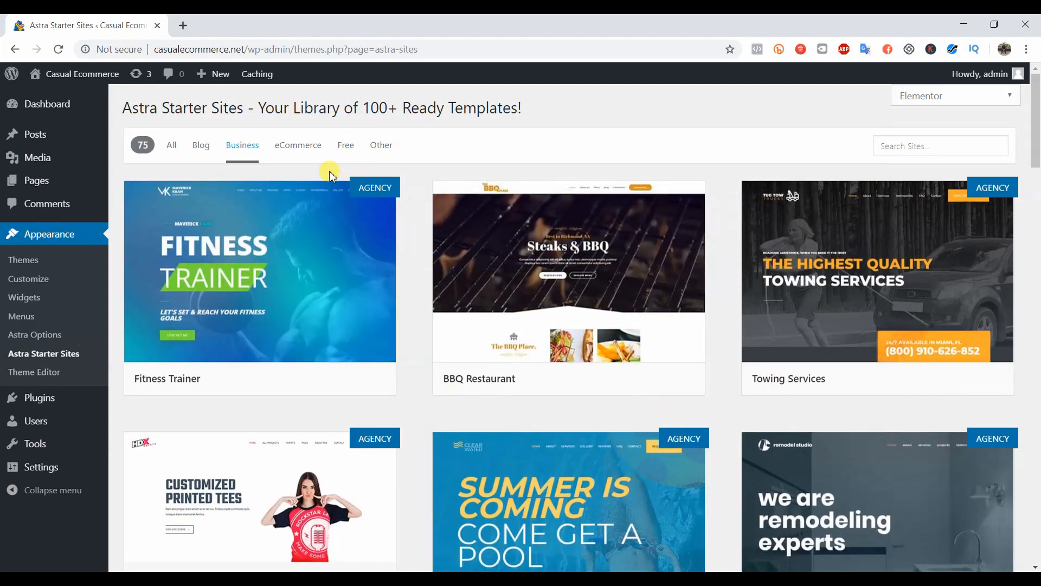
pyautogui.click(198, 145)
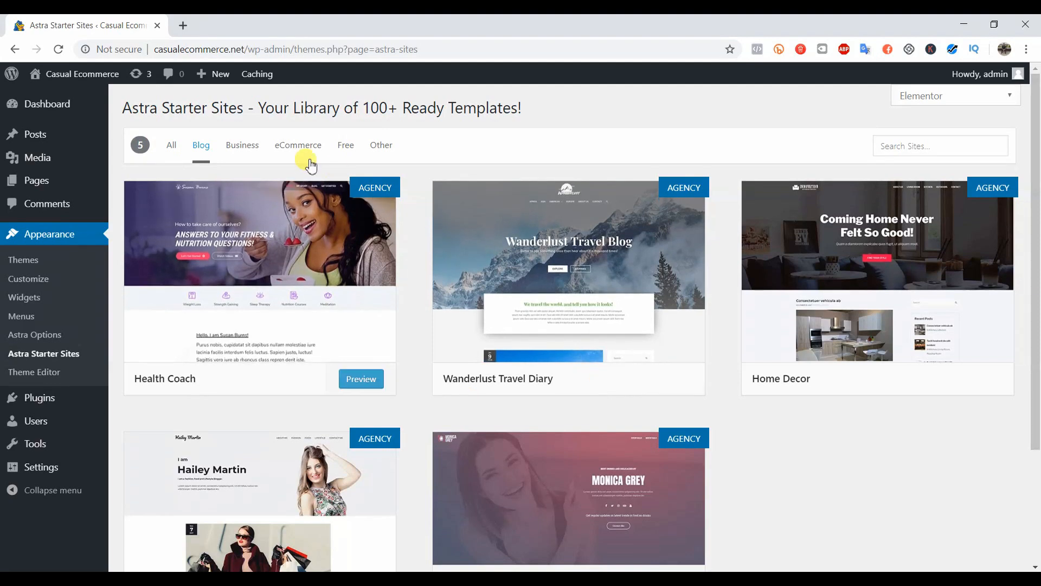
pyautogui.click(243, 147)
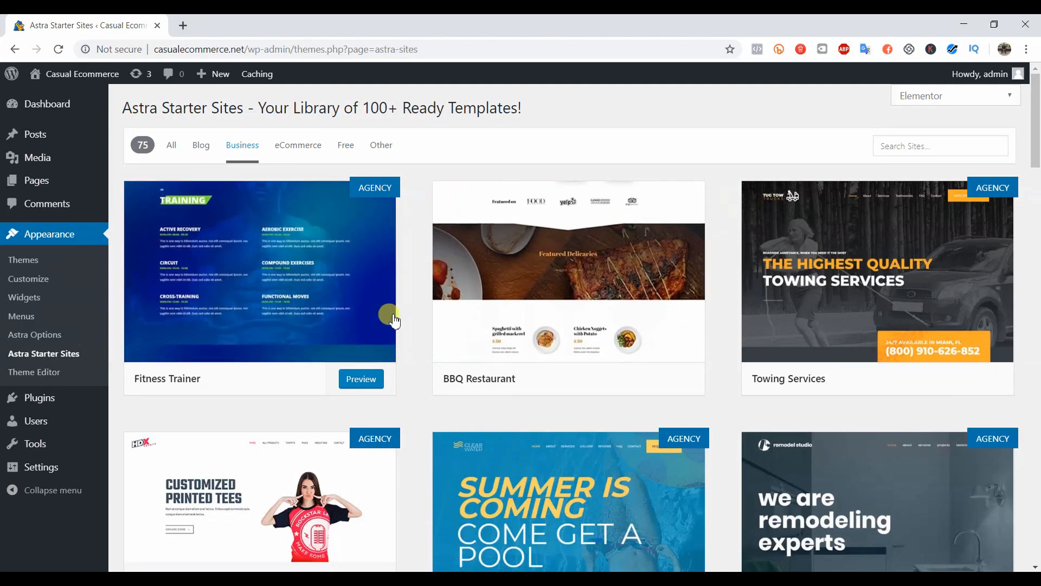
pyautogui.scroll(-4, 408, 151)
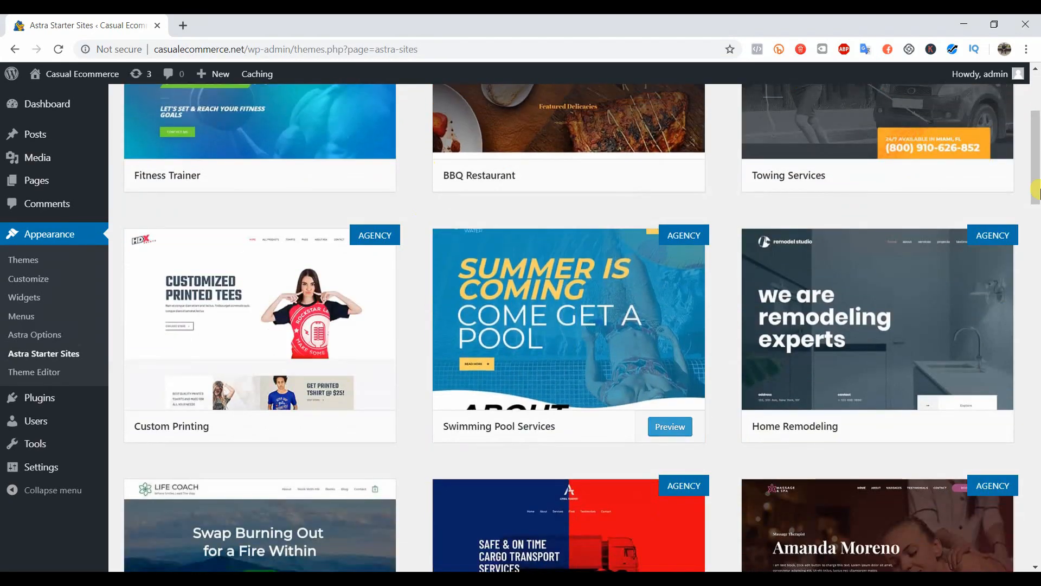
pyautogui.moveTo(1037, 180); pyautogui.dragTo(1038, 250)
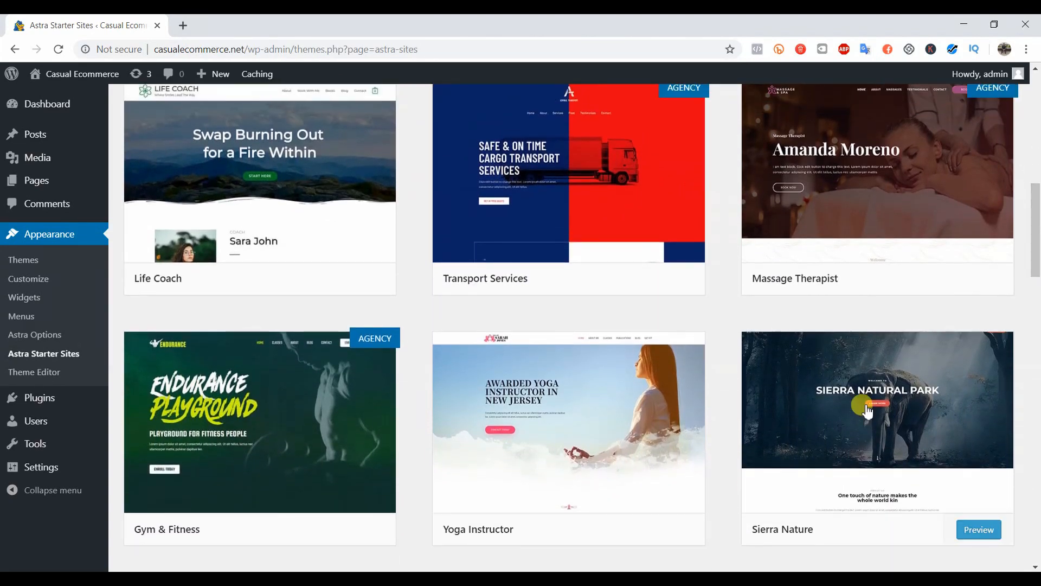
pyautogui.click(979, 530)
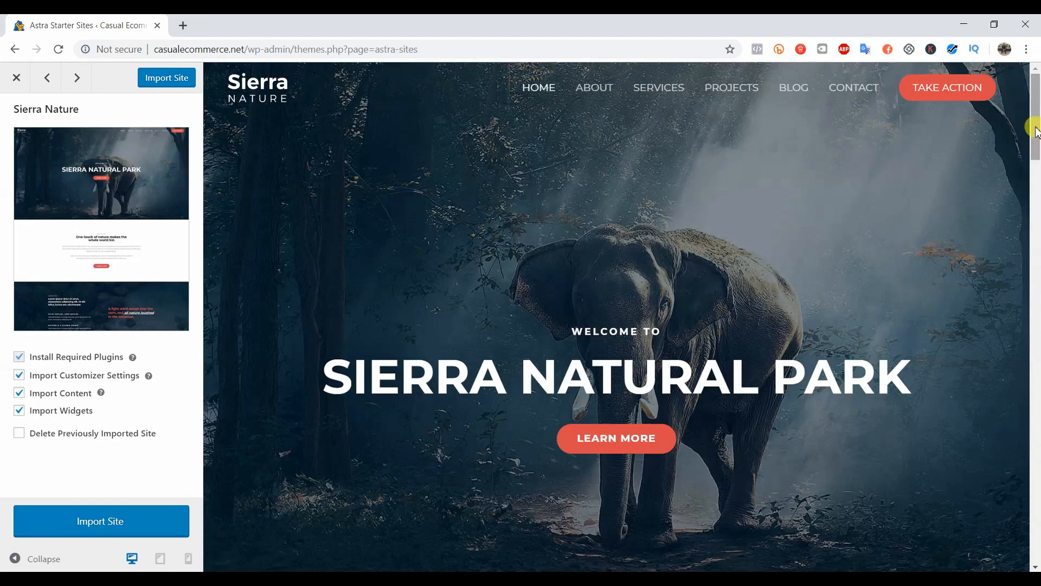
pyautogui.moveTo(1035, 132); pyautogui.dragTo(1033, 91)
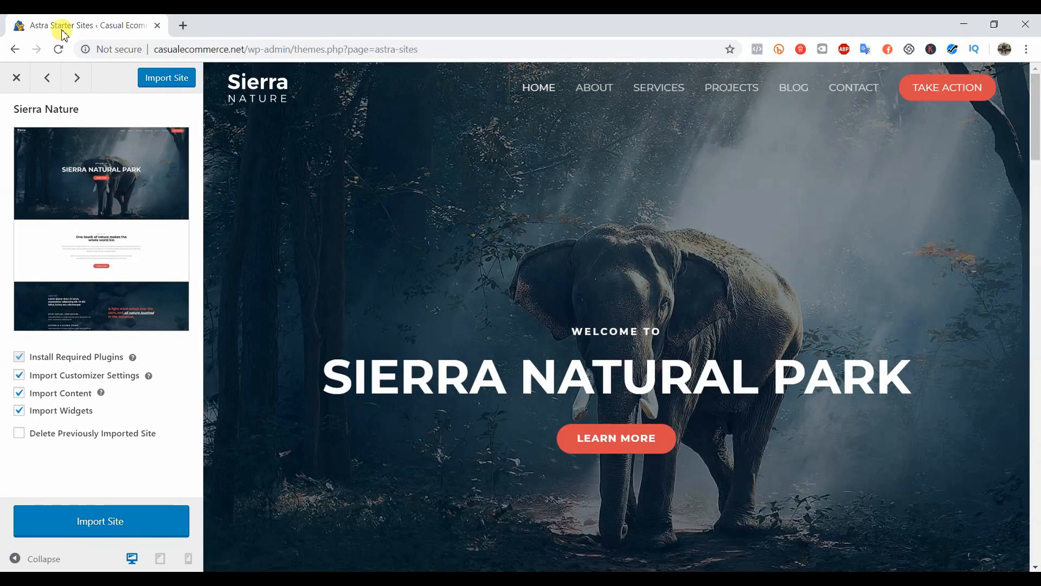
pyautogui.click(16, 77)
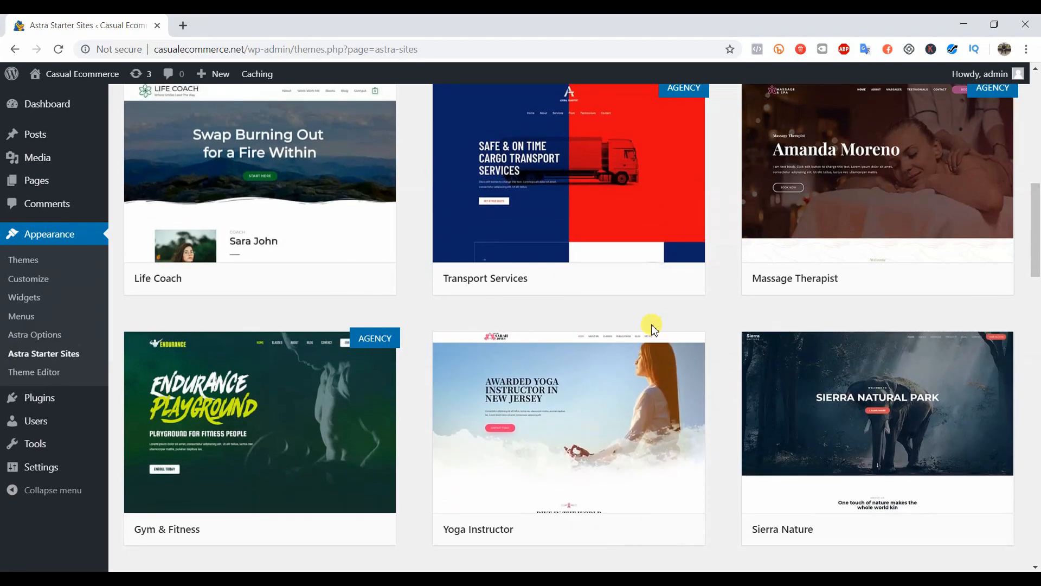
pyautogui.scroll(-3, 670, 333)
pyautogui.scroll(-5, 666, 328)
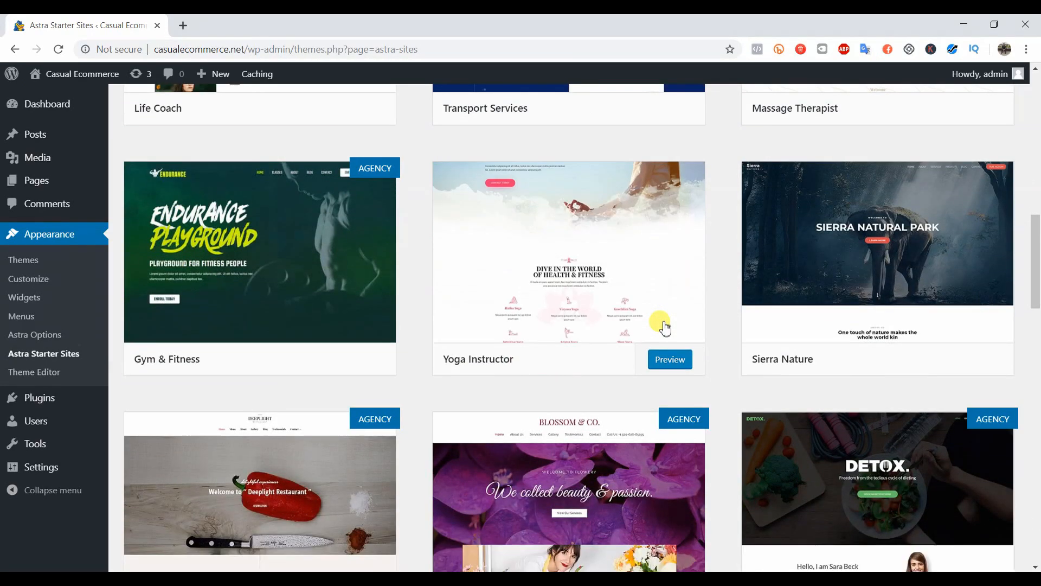
pyautogui.scroll(-5, 666, 325)
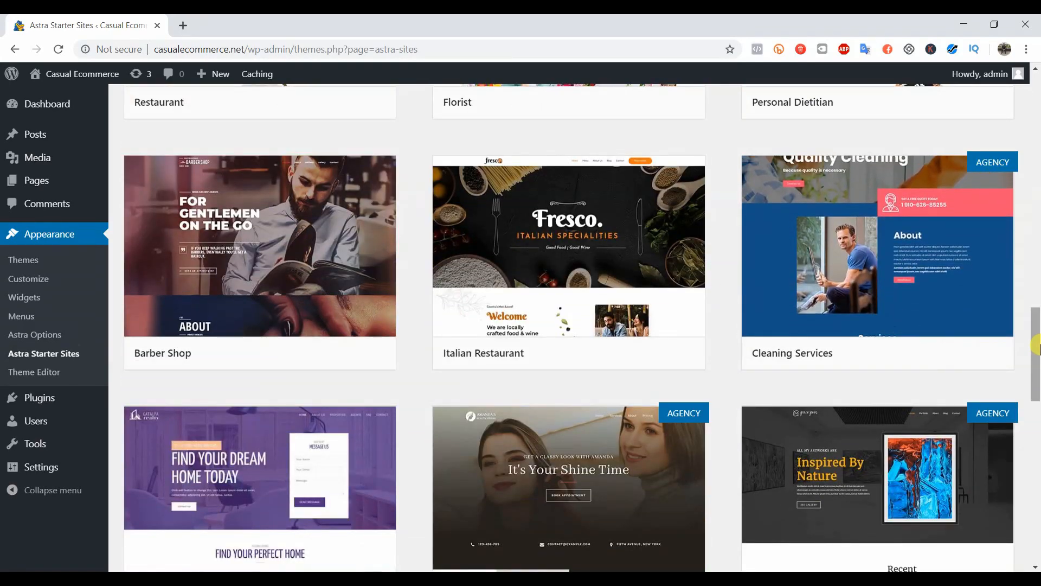
pyautogui.moveTo(1037, 347)
pyautogui.mouseDown()
pyautogui.moveTo(1037, 507)
pyautogui.moveTo(1037, 349)
pyautogui.mouseUp()
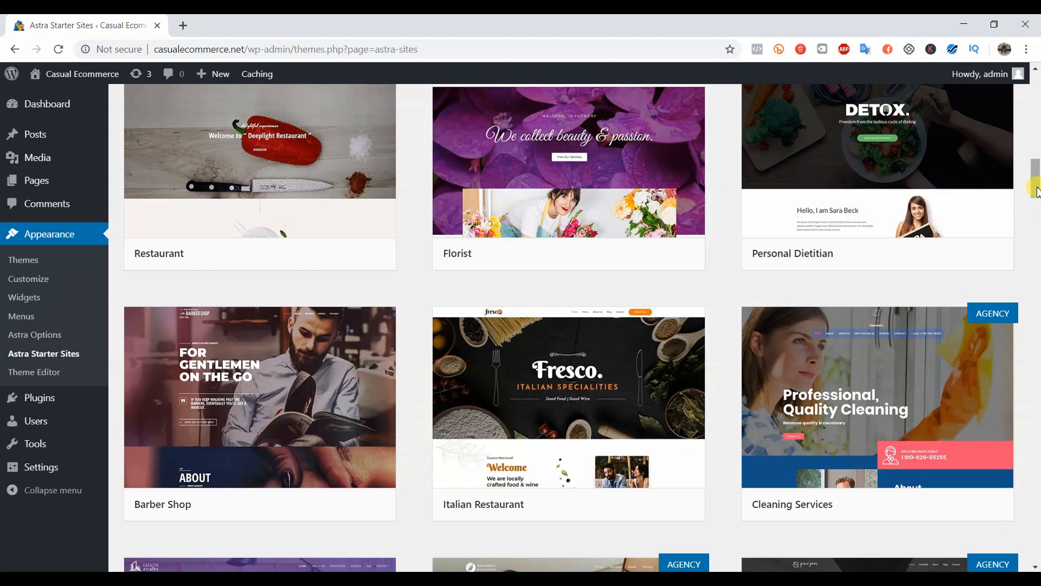
pyautogui.moveTo(1037, 186); pyautogui.dragTo(1037, 130)
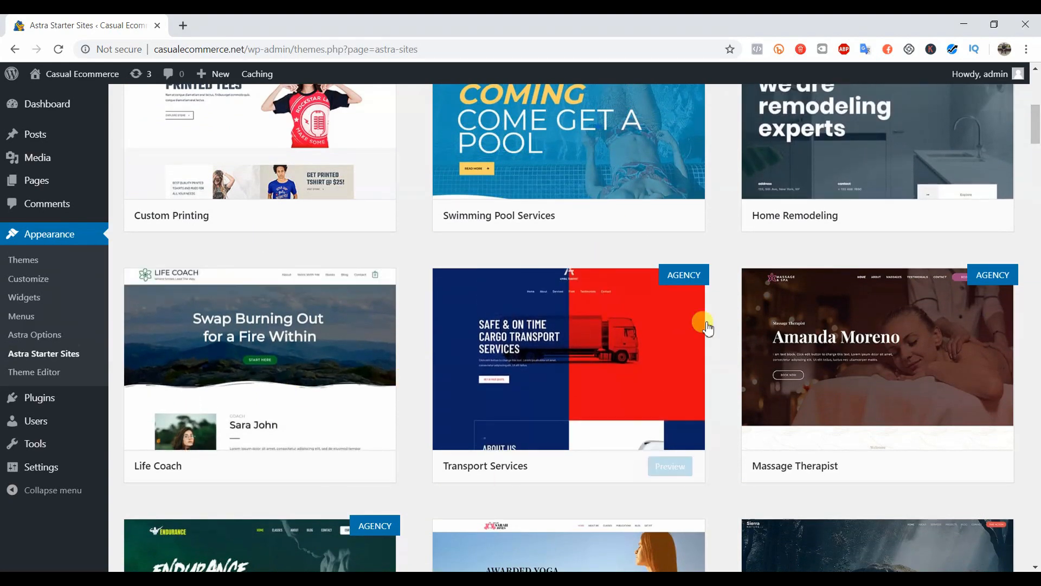
# - Preview the Life Coach template full-page alongside its four ticked import options
pyautogui.click(368, 466)
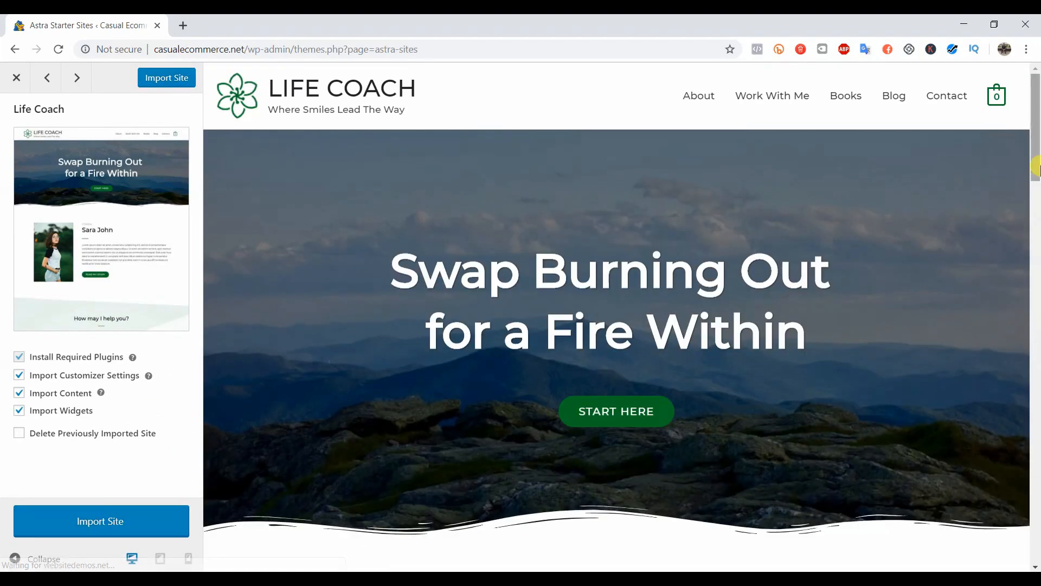
pyautogui.moveTo(1037, 102); pyautogui.dragTo(1037, 76)
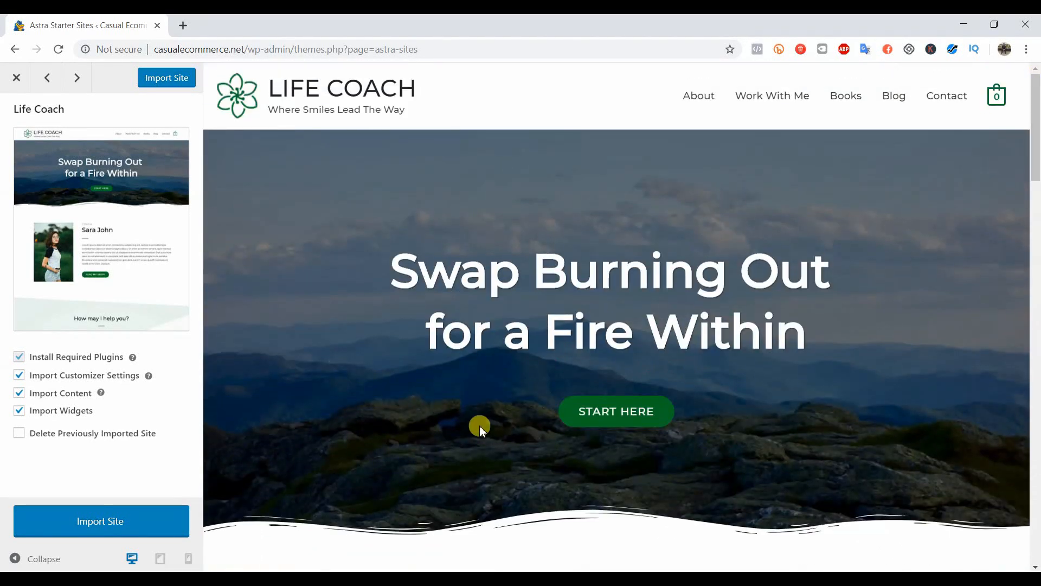
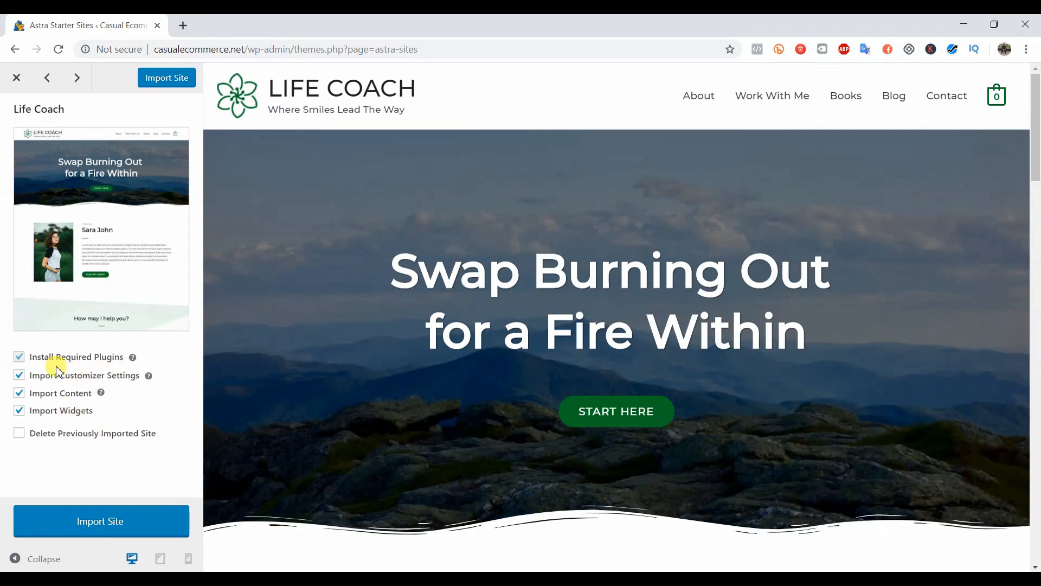
# - Import the Life Coach starter site with plugins, customizer settings, content and widgets checked
pyautogui.scroll(-8, 241, 428)
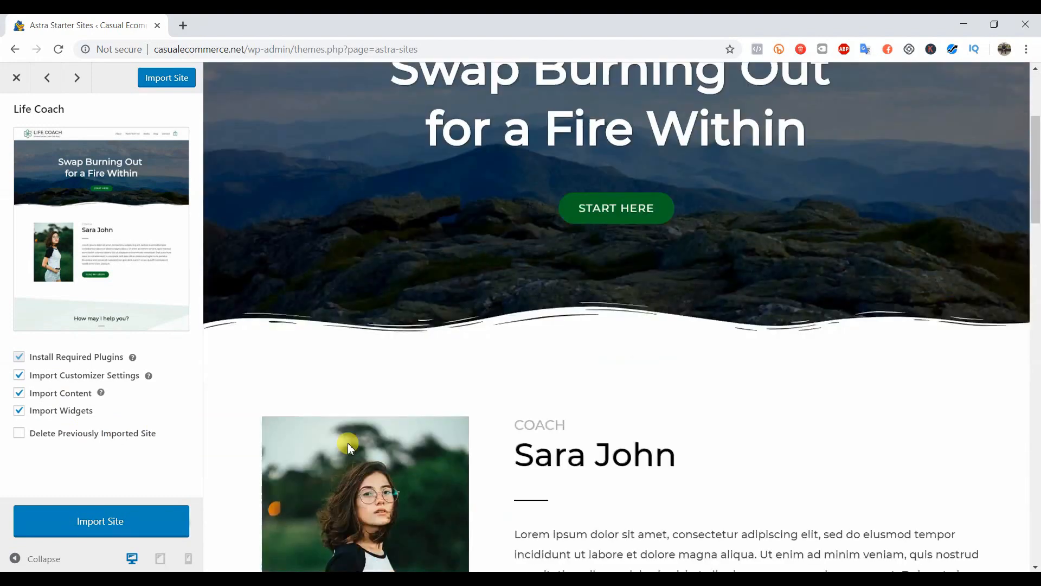
pyautogui.scroll(8, 531, 401)
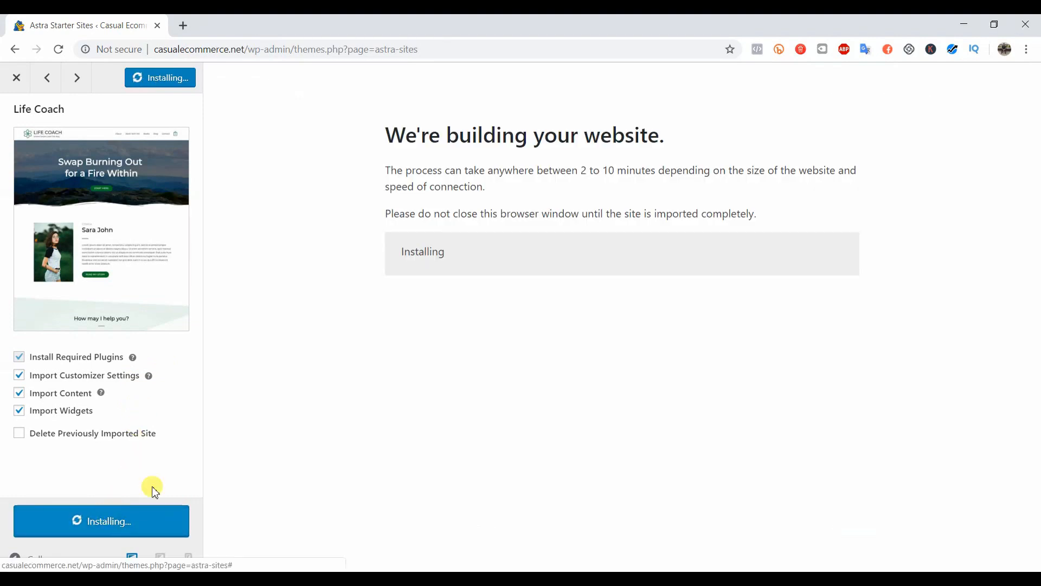
pyautogui.click(103, 518)
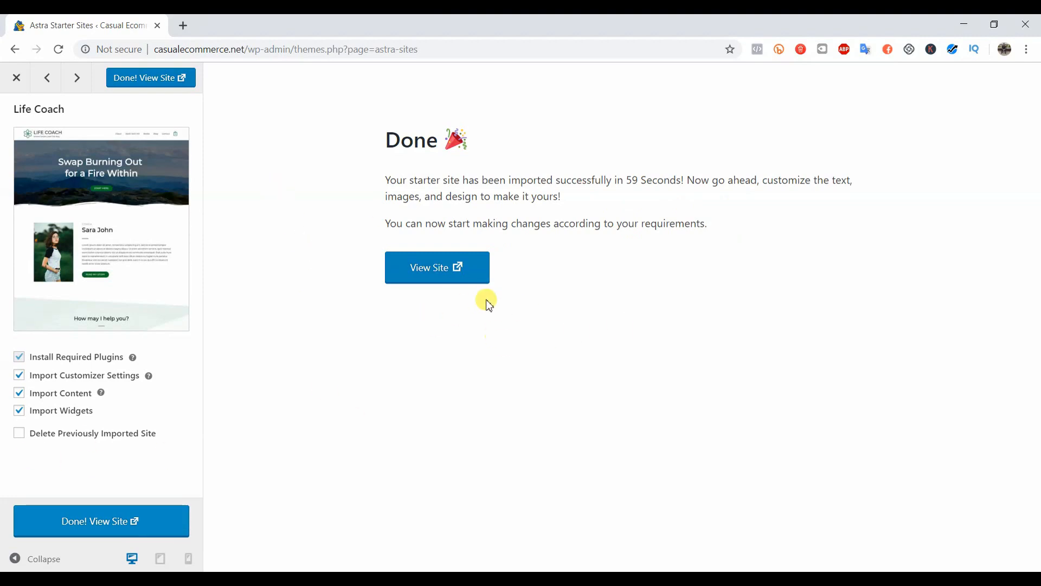
# - Open the imported Life Coach site in a new tab from the Done screen
pyautogui.click(438, 271)
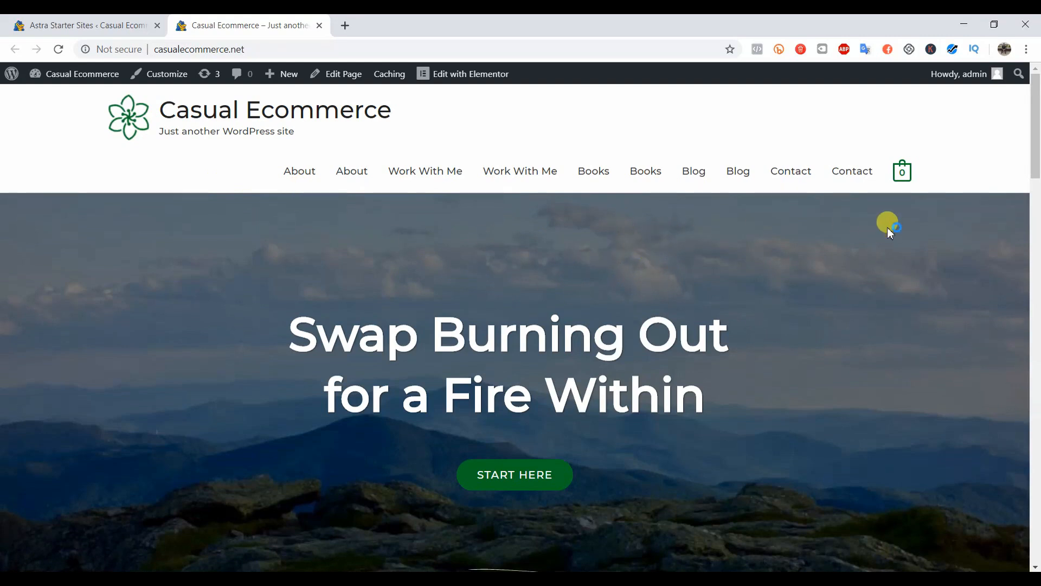
# - Scroll through the imported Life Coach homepage
pyautogui.scroll(-10, 743, 304)
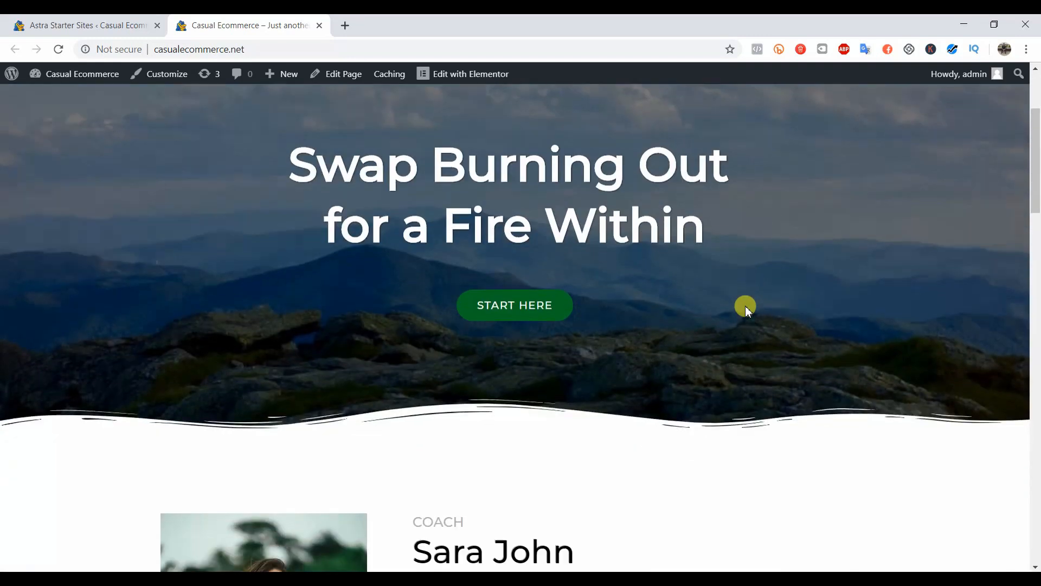
pyautogui.scroll(-20, 752, 311)
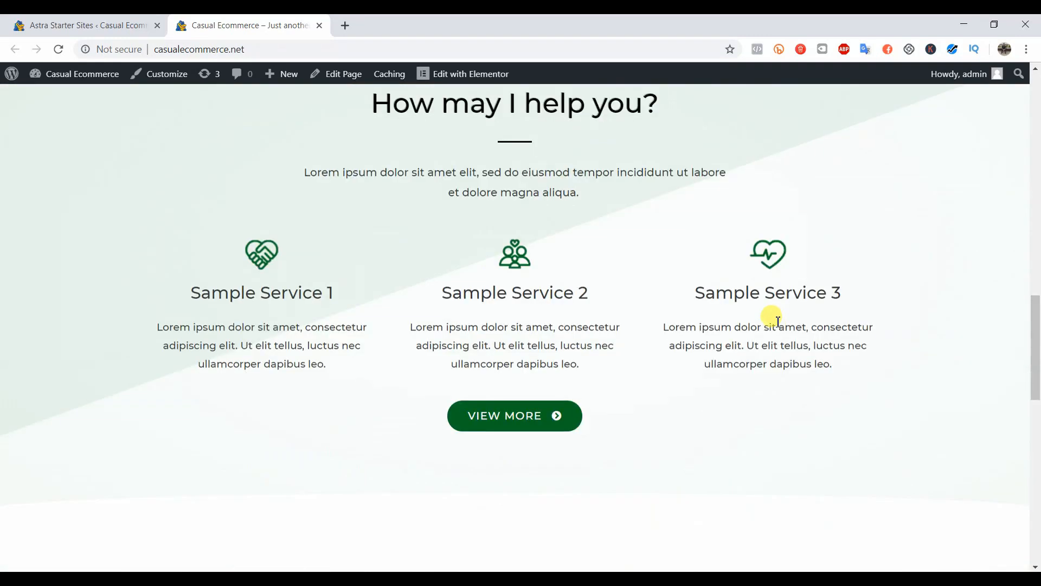
pyautogui.scroll(-2, 645, 284)
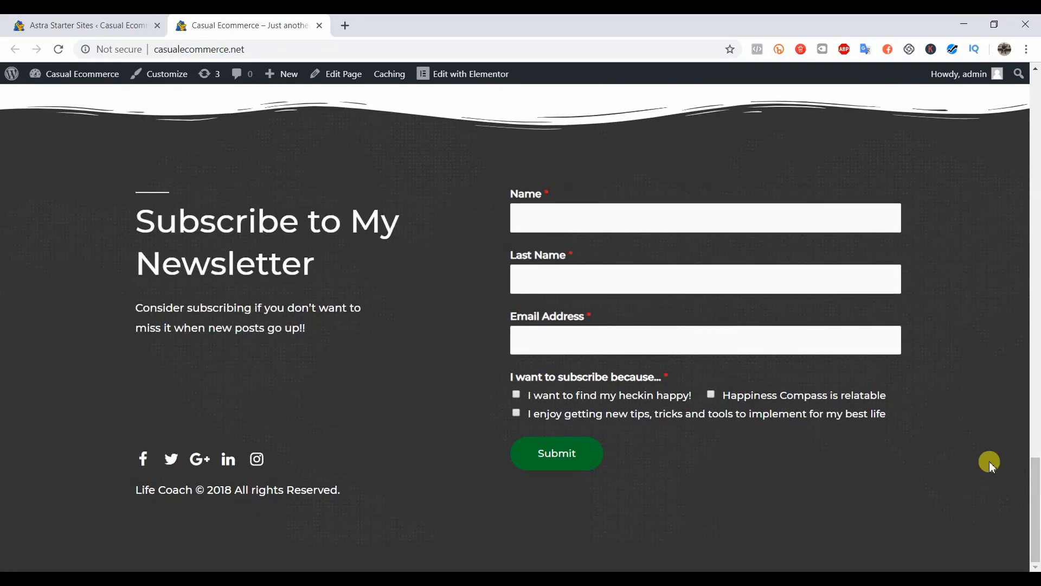
pyautogui.moveTo(1037, 481); pyautogui.dragTo(1035, 87)
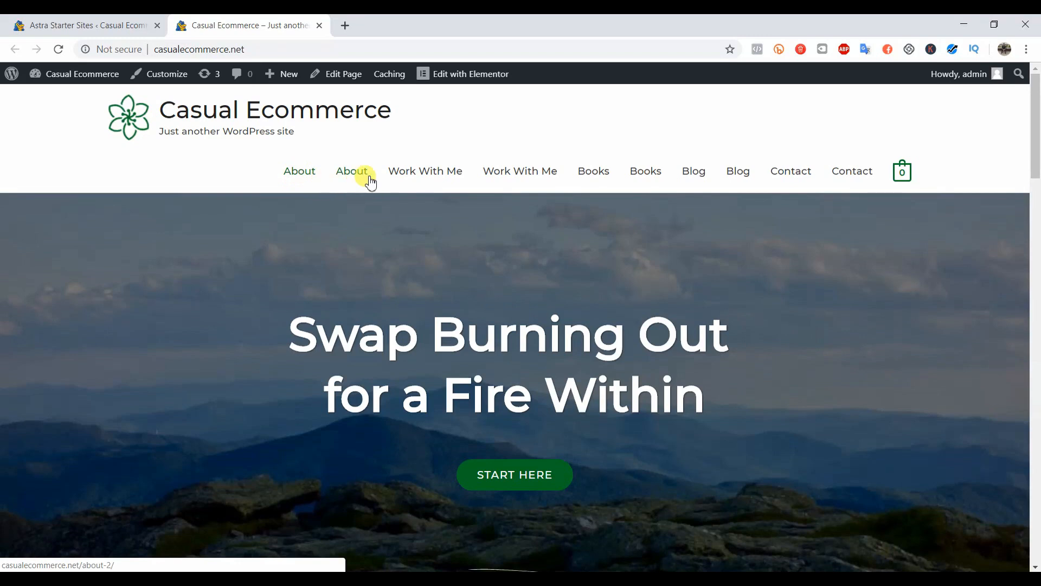
# - Check the About, Blog and Contact pages, then go to the admin Dashboard
pyautogui.click(353, 178)
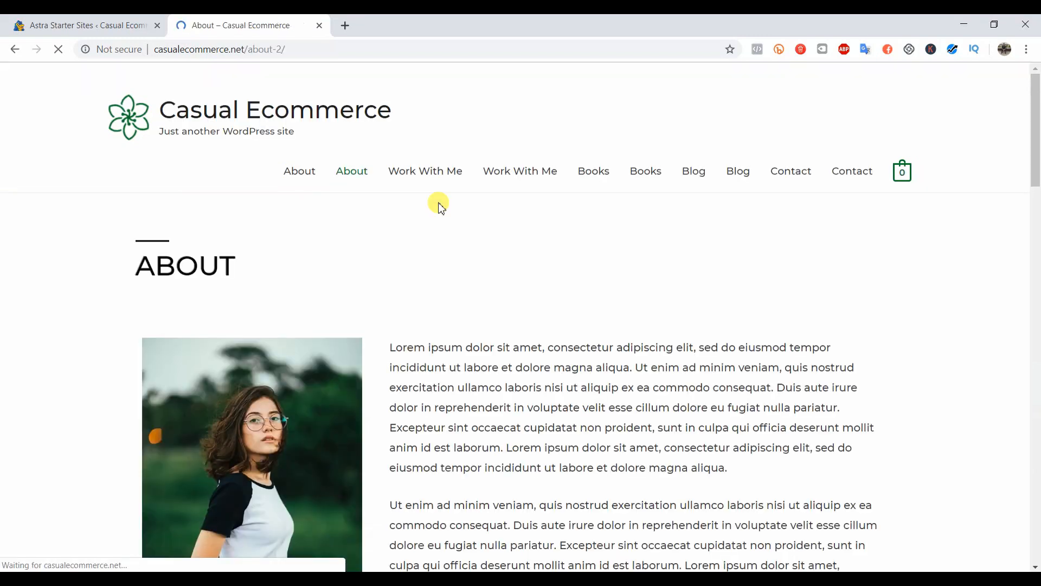
pyautogui.click(687, 178)
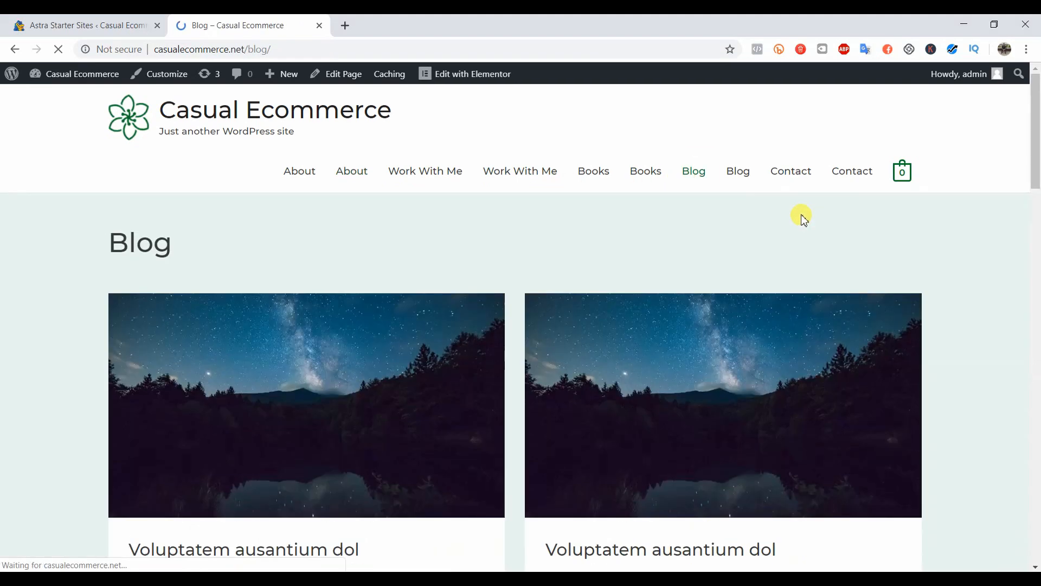
pyautogui.click(794, 178)
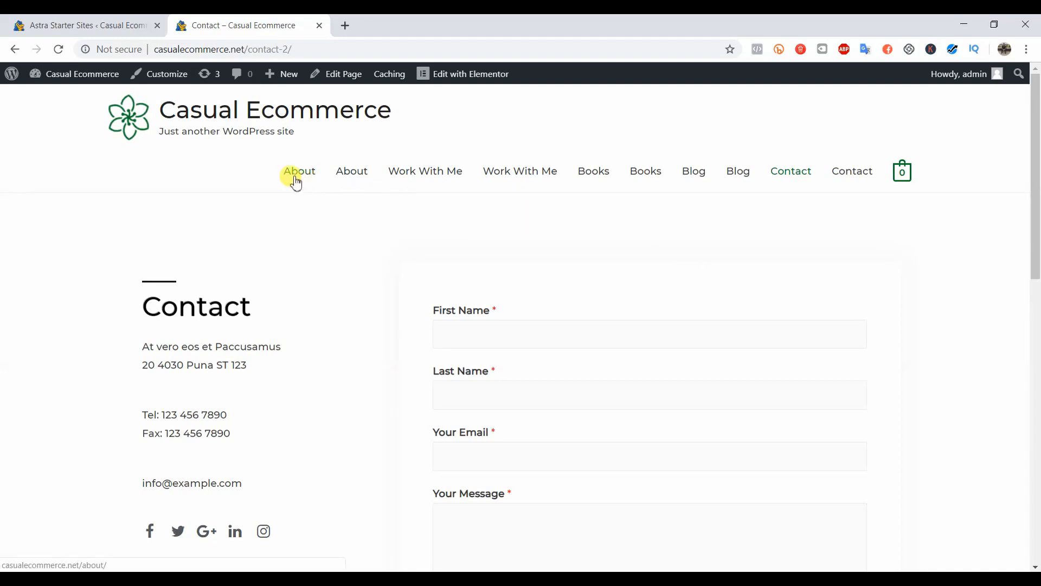
pyautogui.moveTo(1036, 180)
pyautogui.mouseDown()
pyautogui.moveTo(1035, 457)
pyautogui.moveTo(1035, 174)
pyautogui.mouseUp()
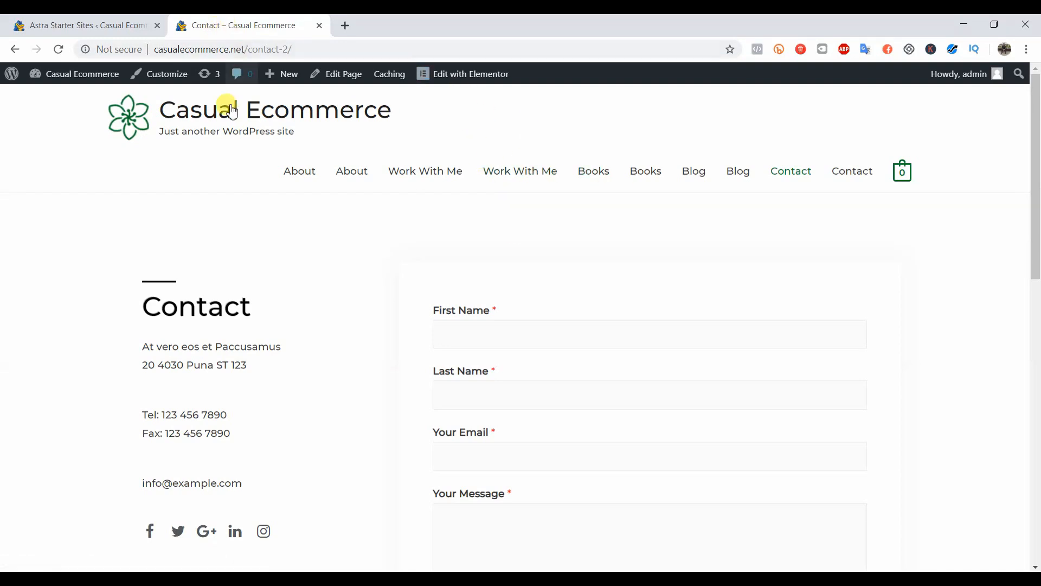
pyautogui.moveTo(85, 82)
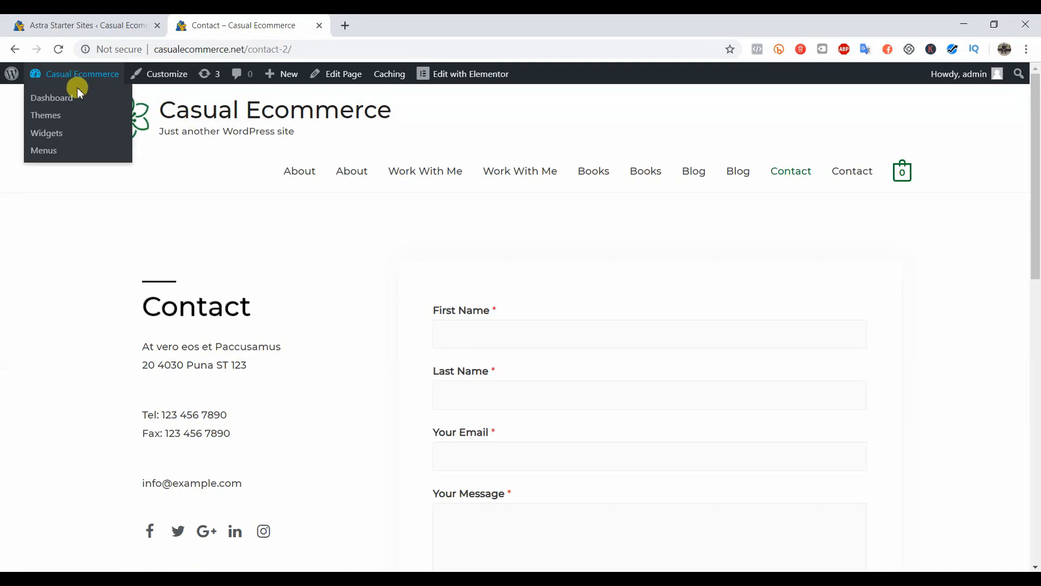
pyautogui.click(61, 103)
# - Trash the ten duplicate pages from Pages > All Pages
pyautogui.click(157, 26)
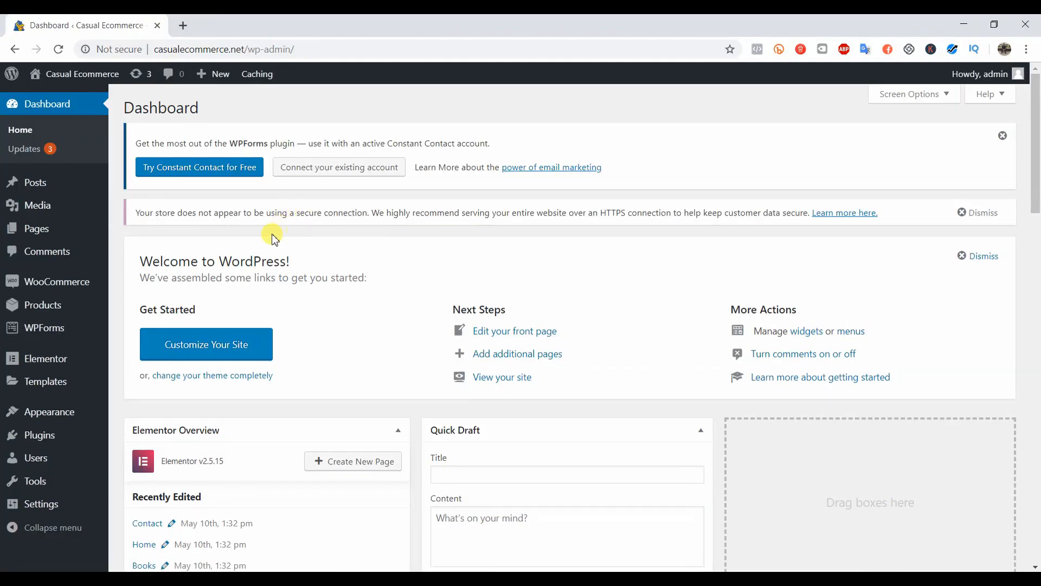
pyautogui.moveTo(37, 226)
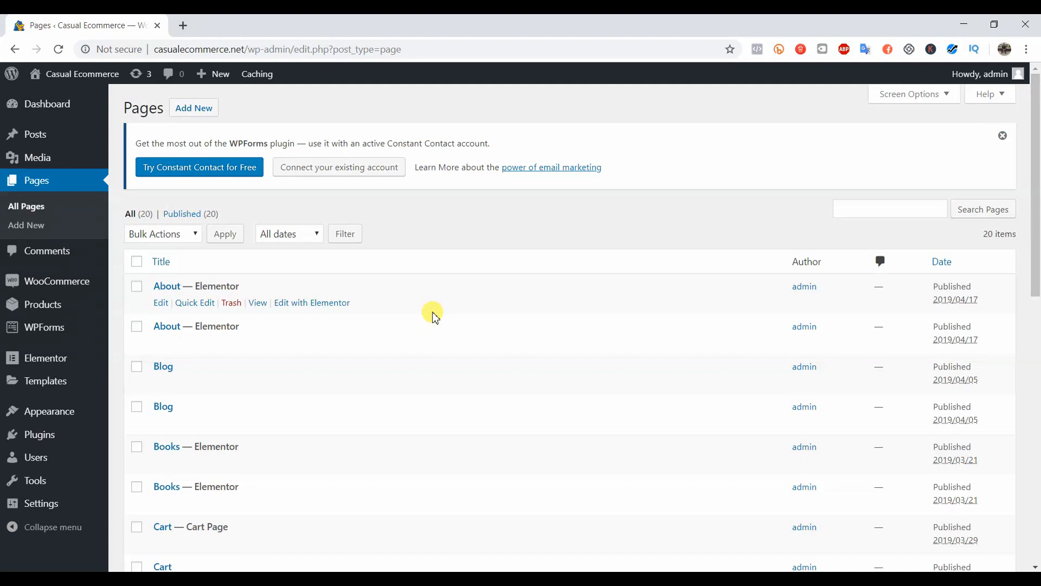
pyautogui.scroll(-1, 431, 314)
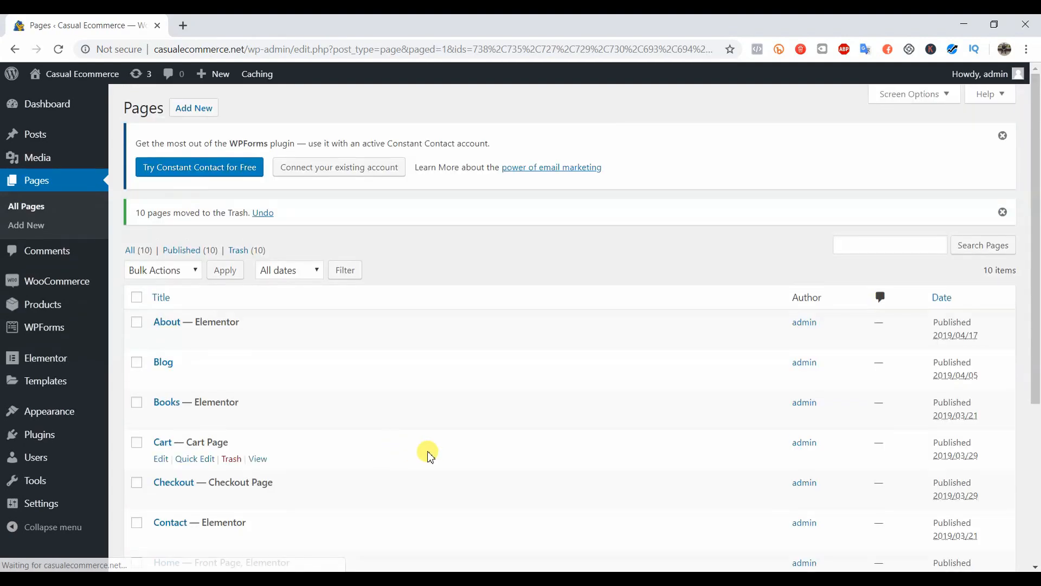
# - Open the live homepage in a new tab via Visit Site
pyautogui.moveTo(69, 85)
pyautogui.rightClick(48, 98)
pyautogui.click(75, 107)
pyautogui.click(223, 25)
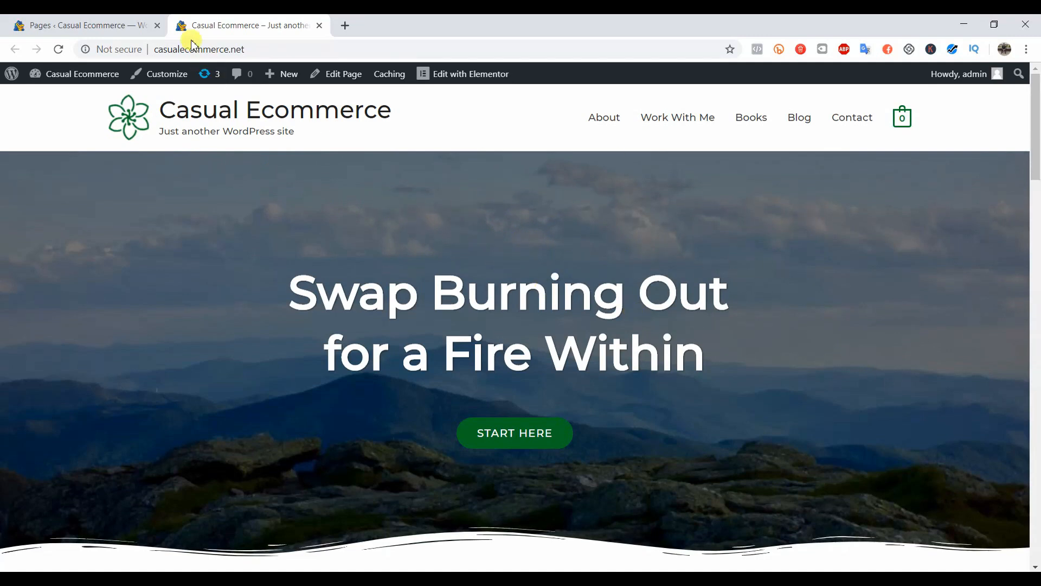
pyautogui.click(132, 21)
pyautogui.scroll(-1, 405, 365)
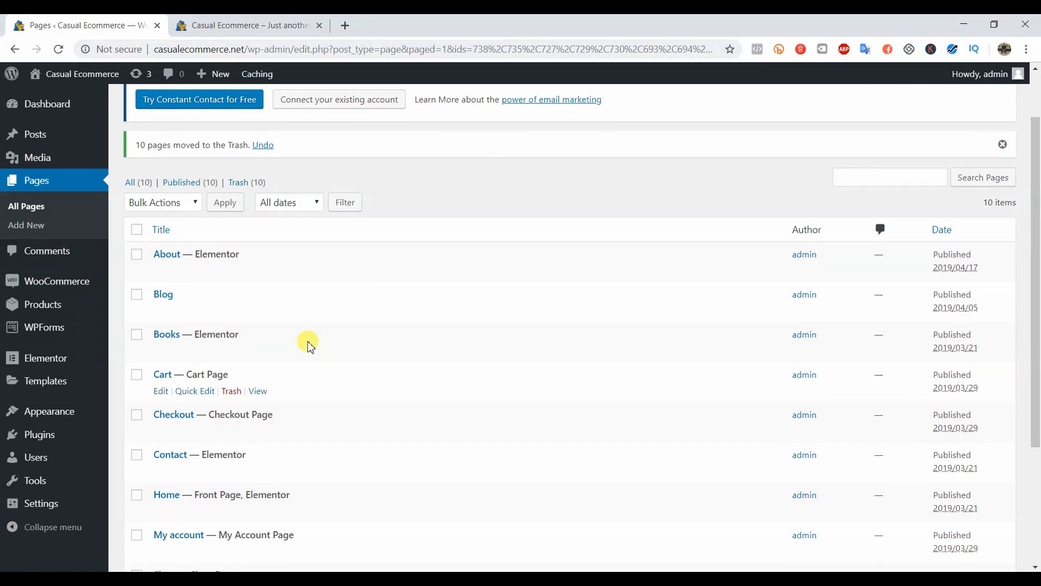
pyautogui.click(255, 25)
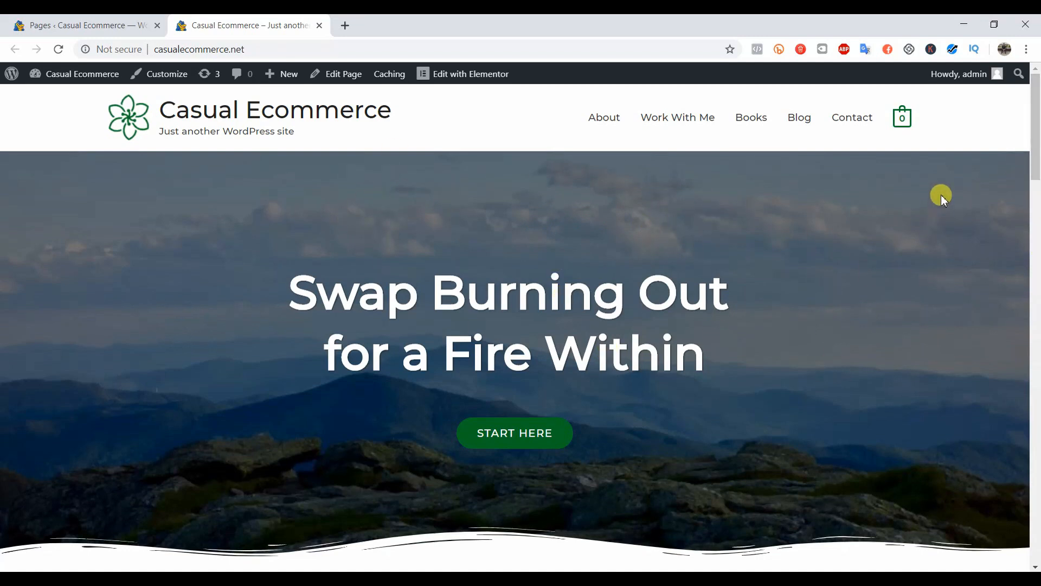
pyautogui.moveTo(1036, 108); pyautogui.dragTo(1034, 71)
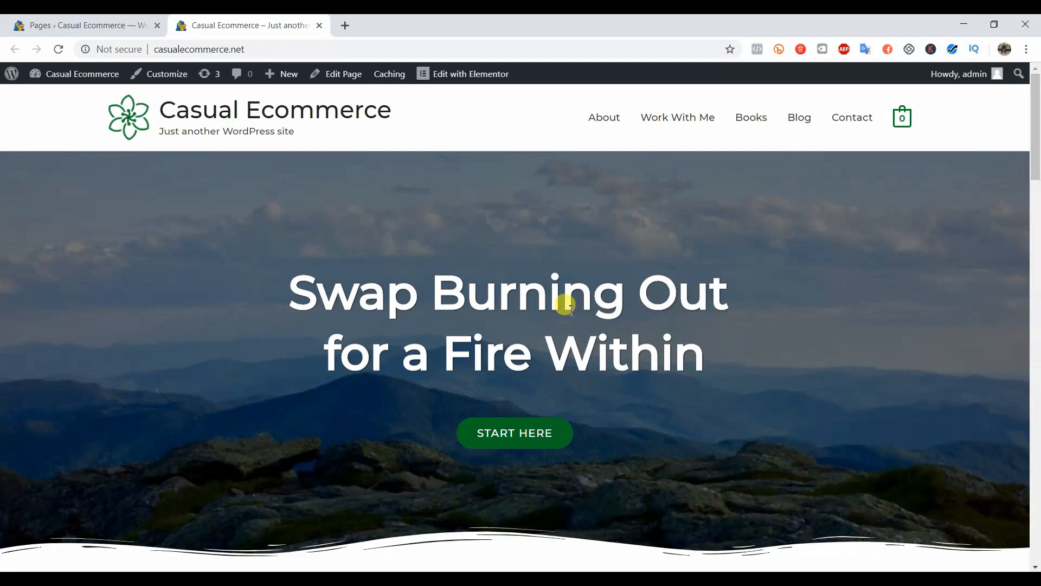
pyautogui.scroll(-1, 741, 416)
pyautogui.scroll(1, 741, 418)
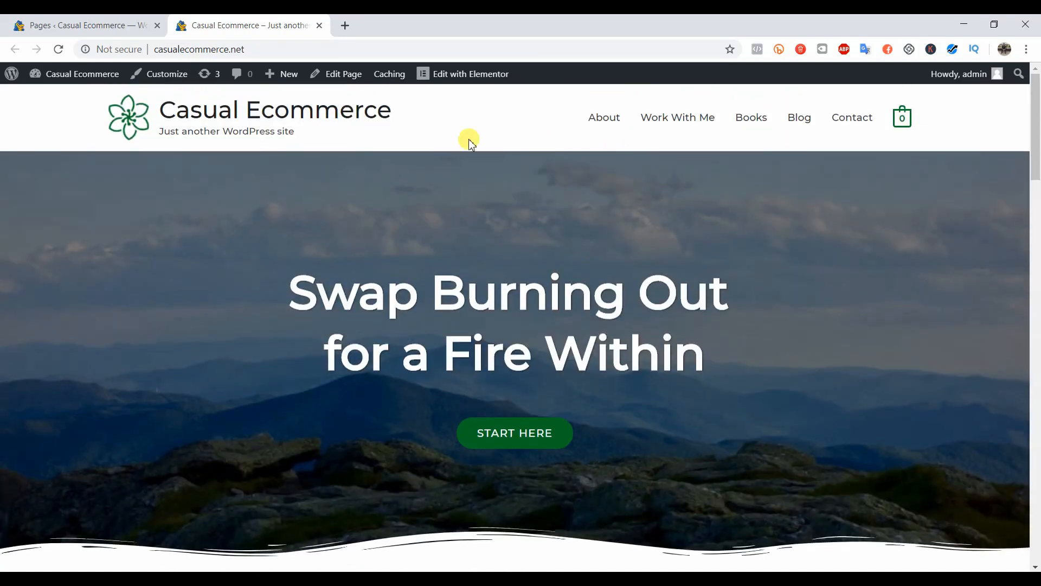
pyautogui.scroll(-2, 826, 314)
pyautogui.scroll(2, 842, 320)
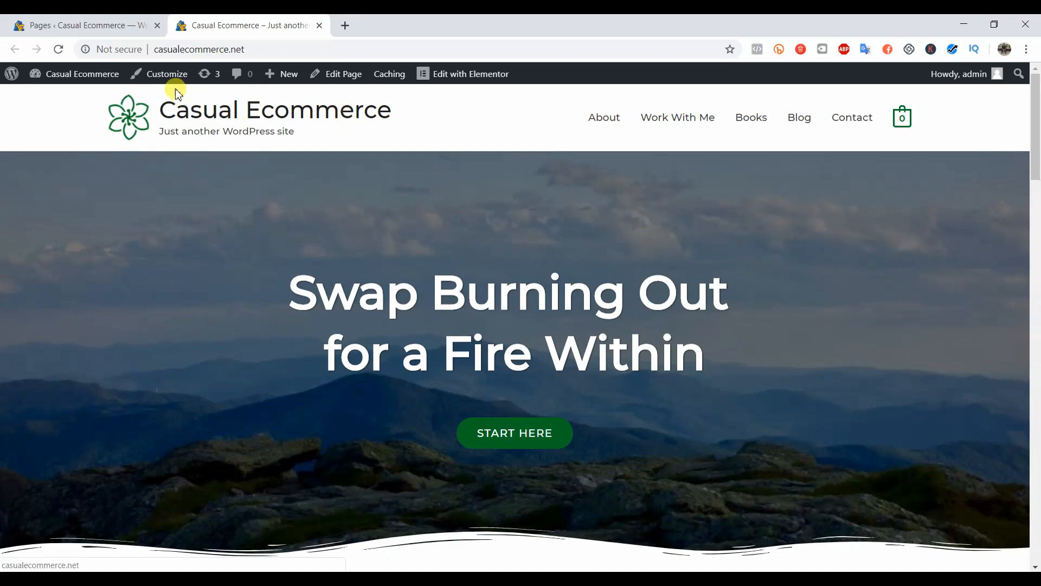
# - Open the Customizer's Layout > Header > Site Identity section showing the logo and title
pyautogui.click(161, 79)
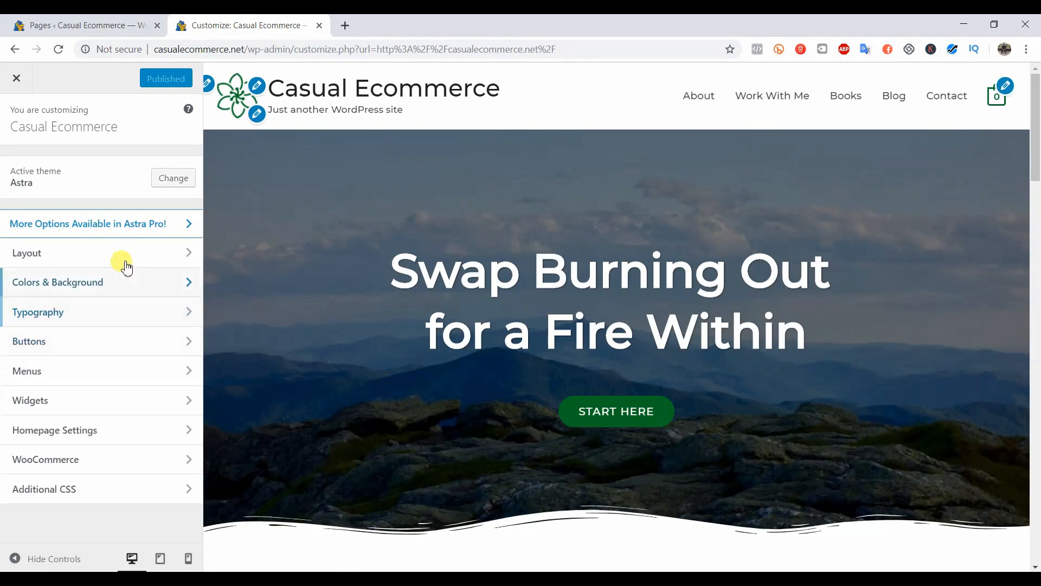
pyautogui.click(188, 256)
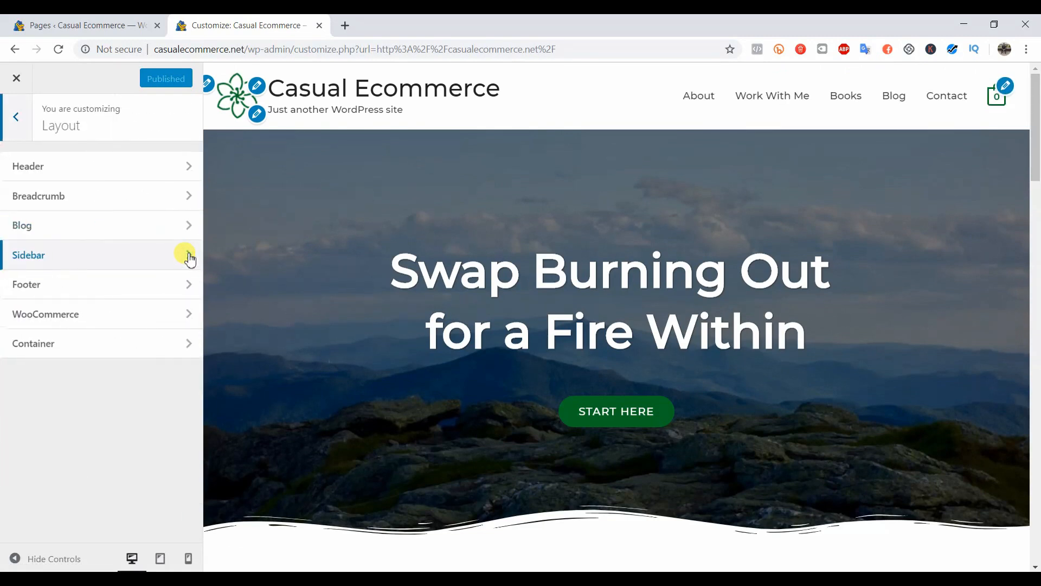
pyautogui.click(179, 168)
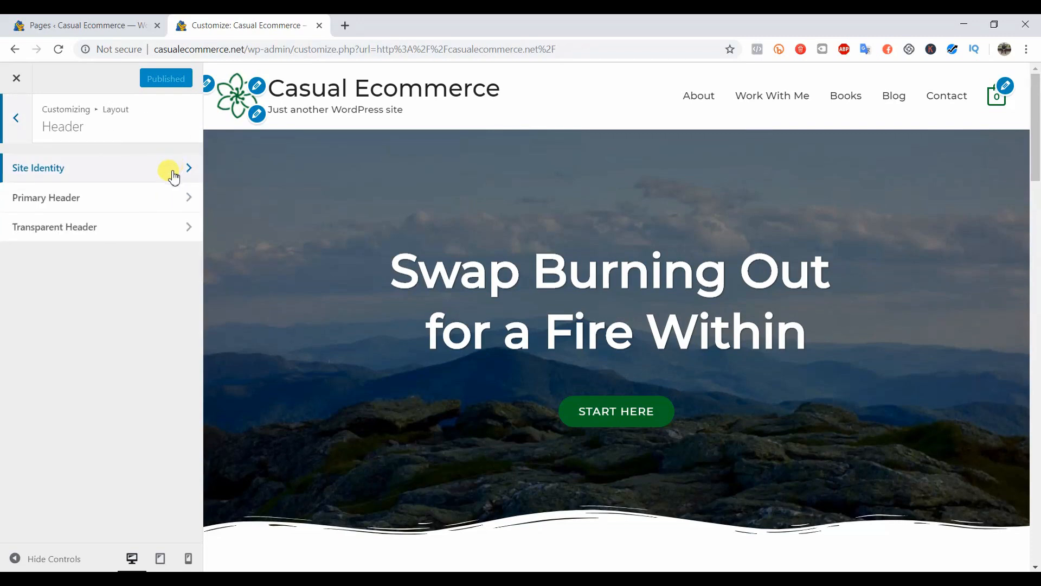
pyautogui.click(166, 164)
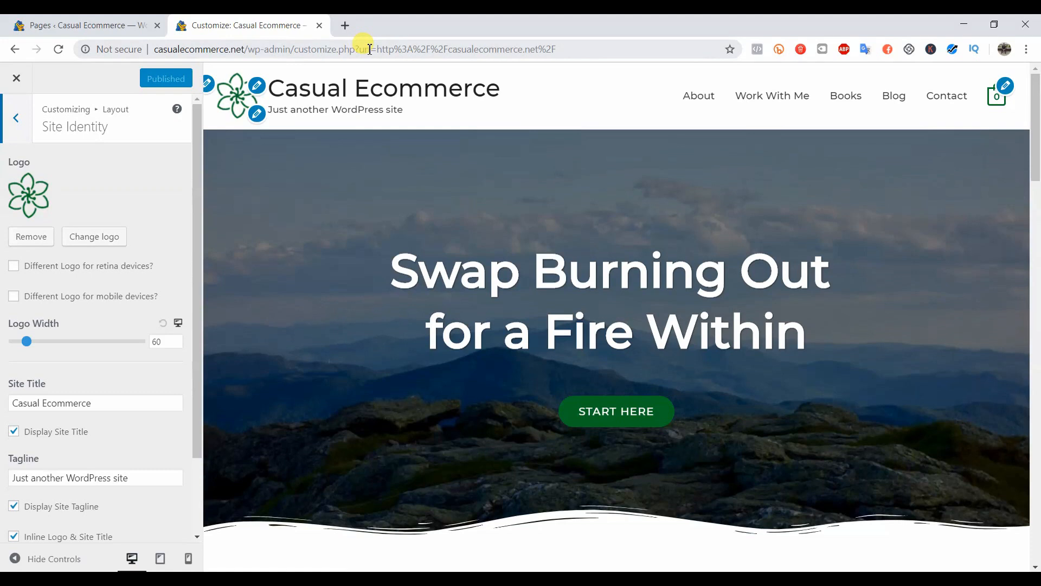
# - Search Google for 'logomaker' in a new tab and open the free logomakr.com result
pyautogui.click(346, 27)
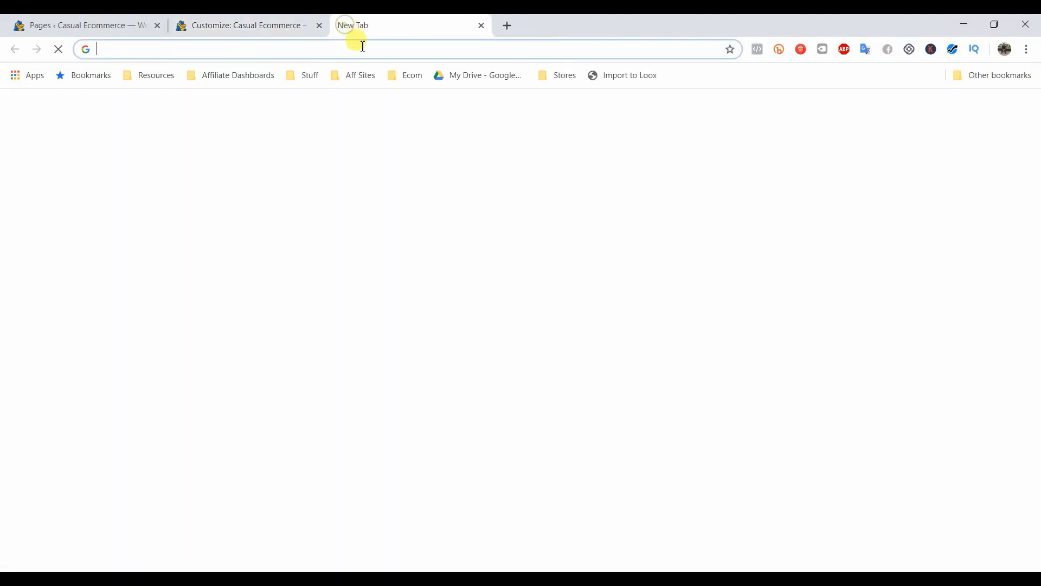
pyautogui.write('logomaker')
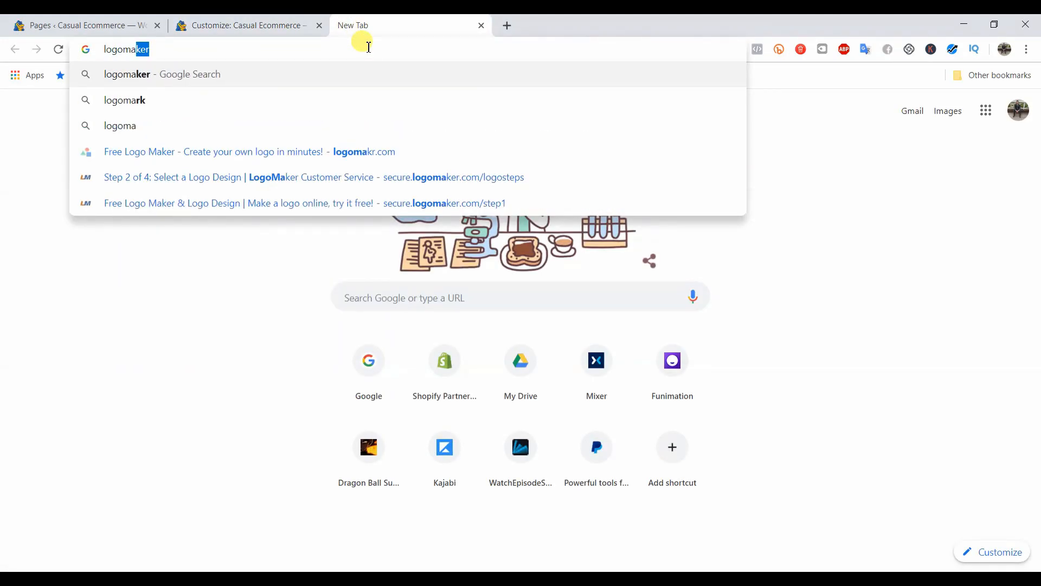
pyautogui.press('Return')
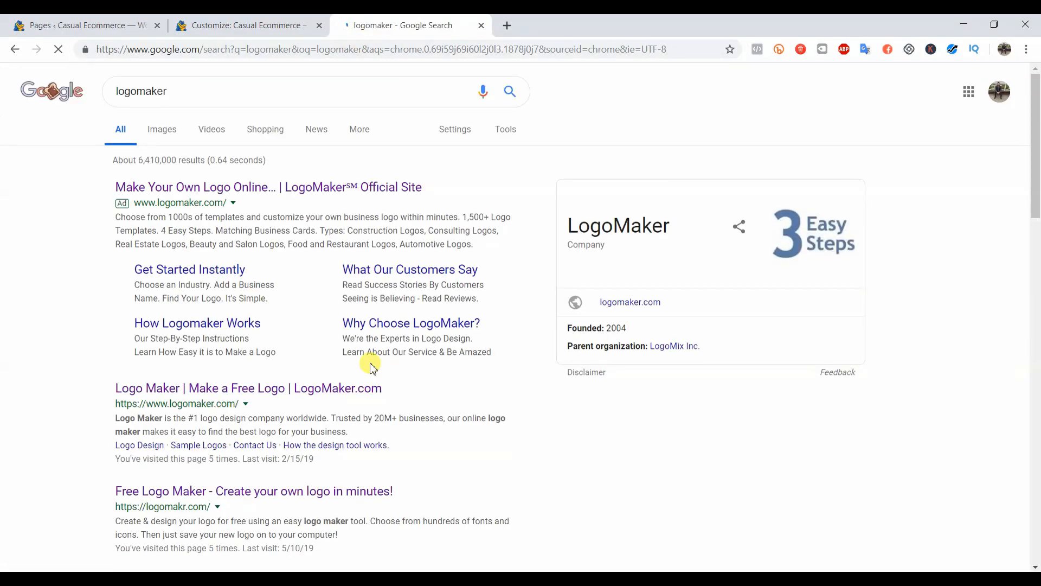
pyautogui.click(199, 495)
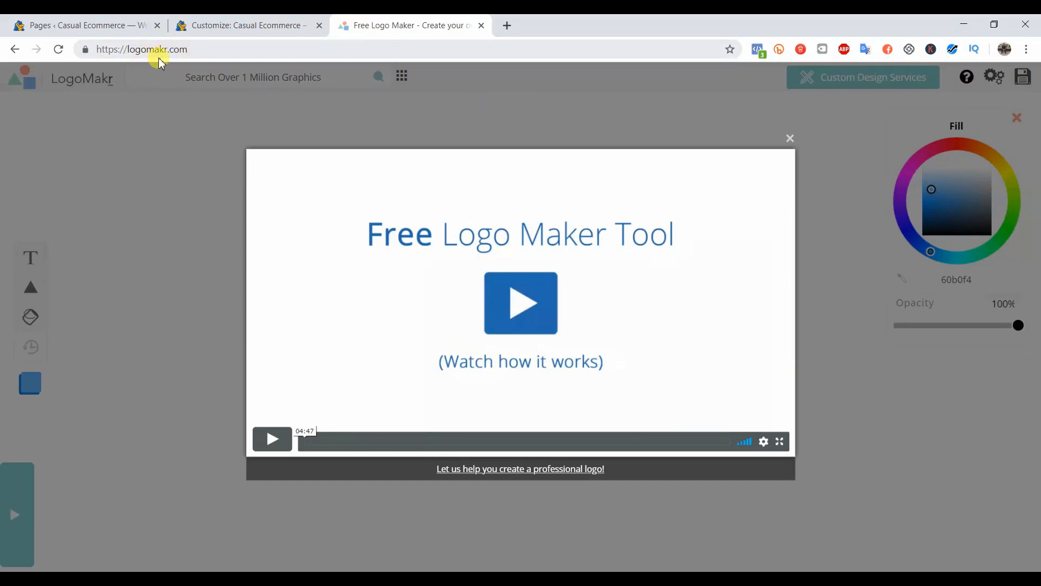
# - Compare the WordPress header logo with LogoMakr, then dismiss its Find Logos suggestions
pyautogui.click(787, 141)
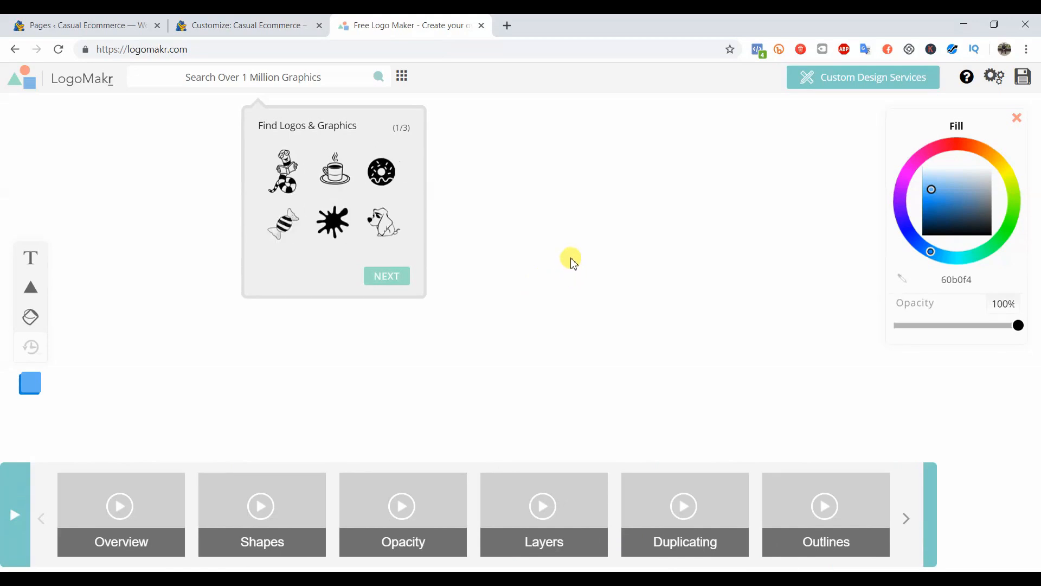
pyautogui.click(228, 22)
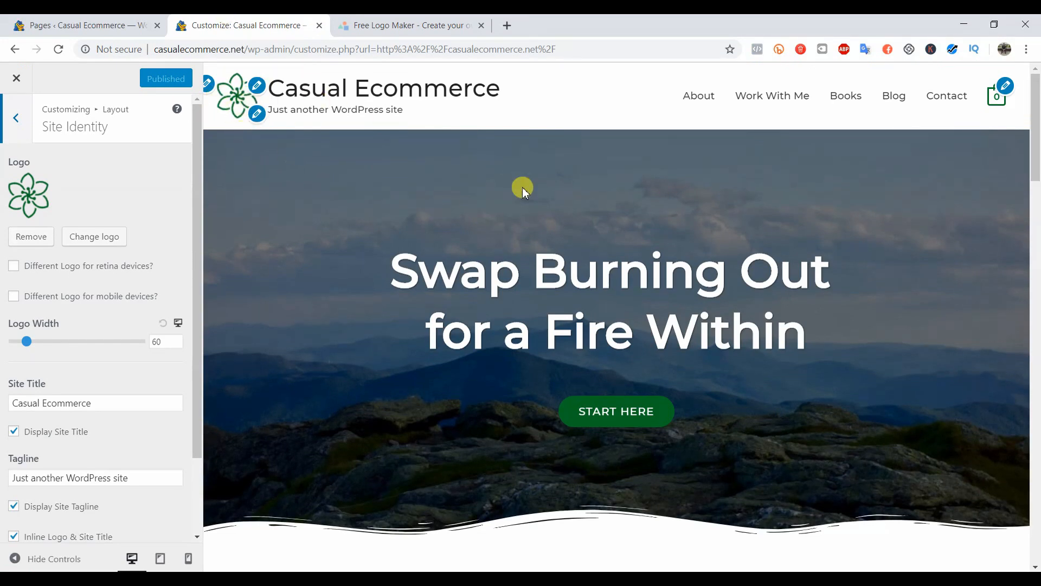
pyautogui.click(392, 25)
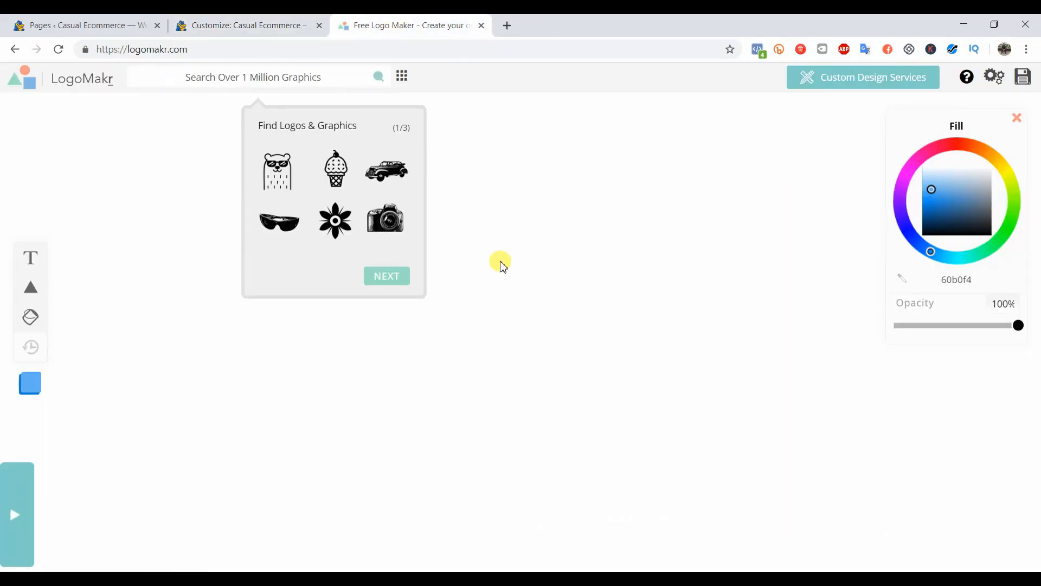
pyautogui.click(241, 25)
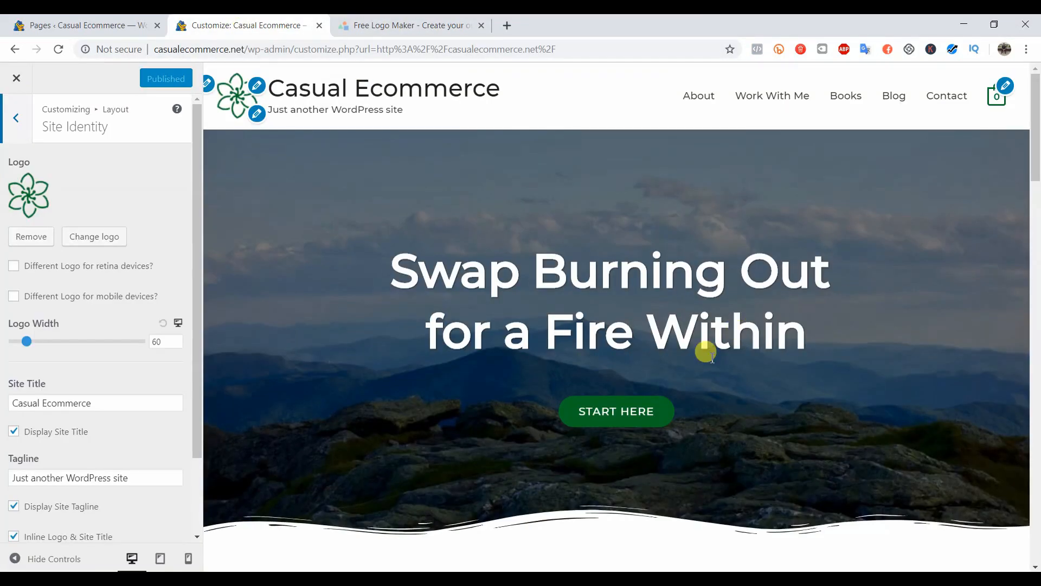
pyautogui.scroll(-4, 768, 343)
pyautogui.scroll(4, 773, 350)
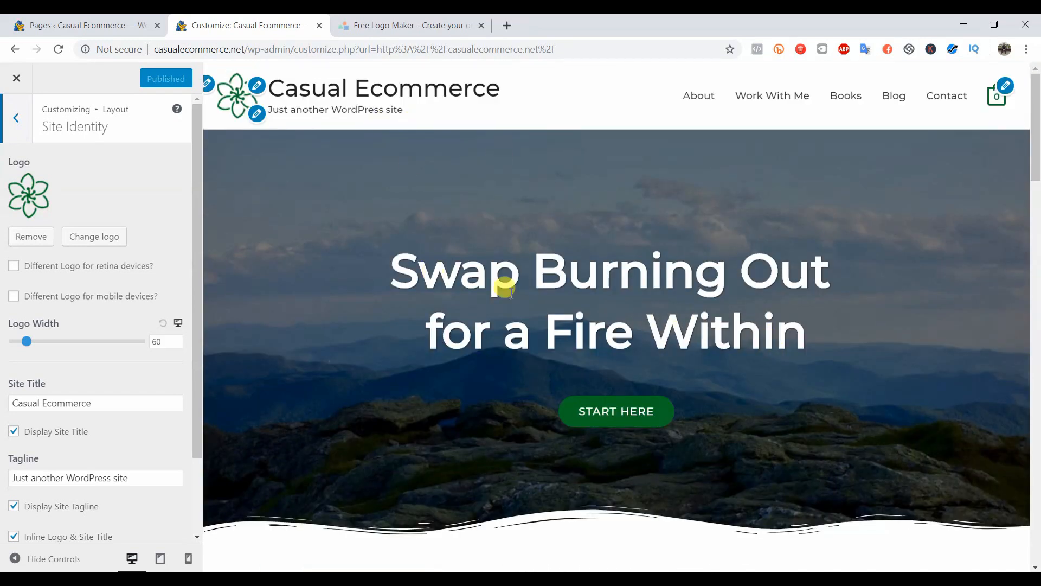
pyautogui.click(390, 23)
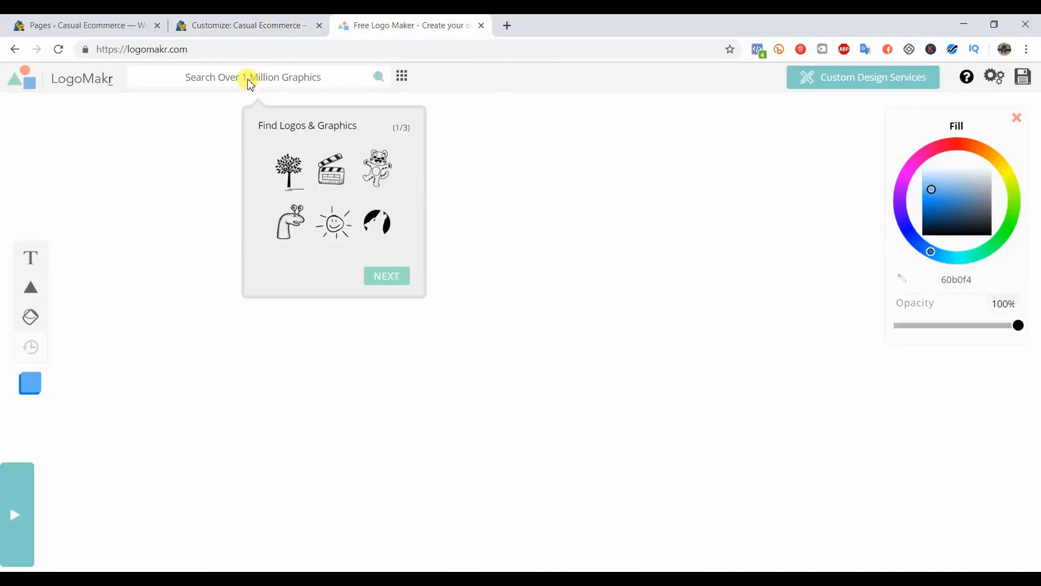
pyautogui.click(275, 74)
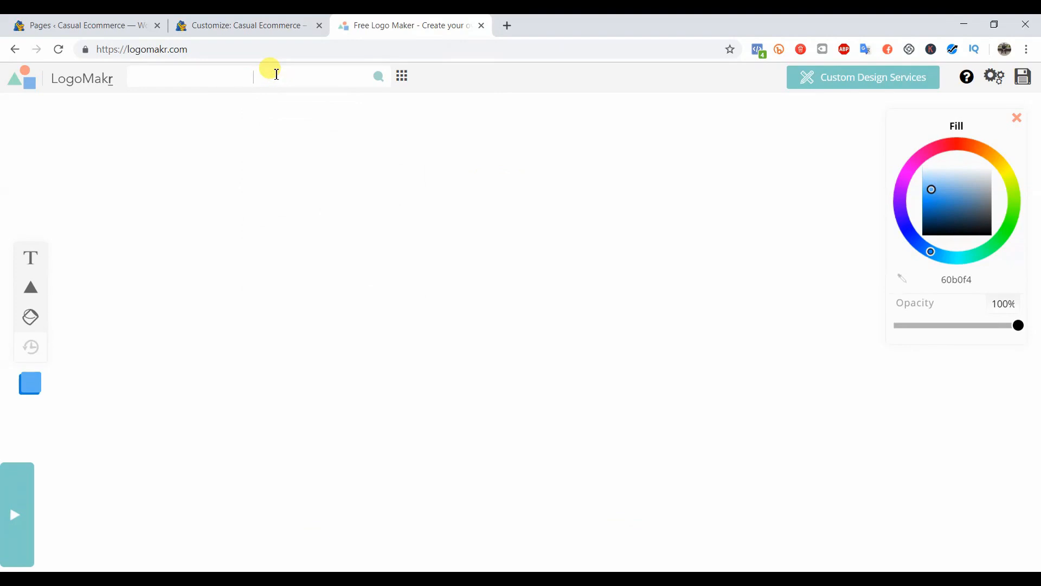
# - Search 'moon' and place the grey crescent moon with stars on the canvas's left
pyautogui.press('Return')
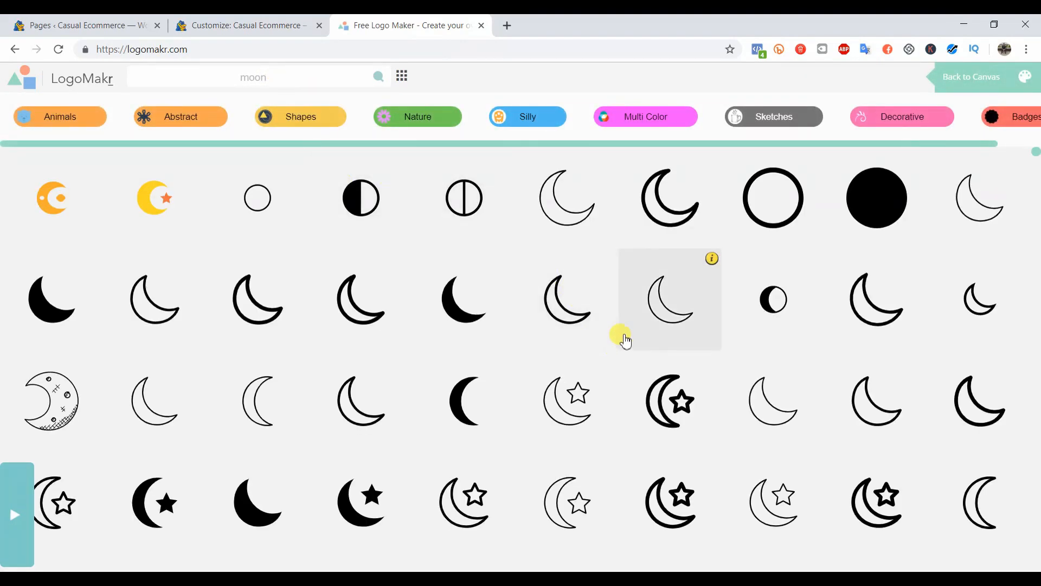
pyautogui.scroll(-4, 542, 325)
pyautogui.scroll(-12, 569, 334)
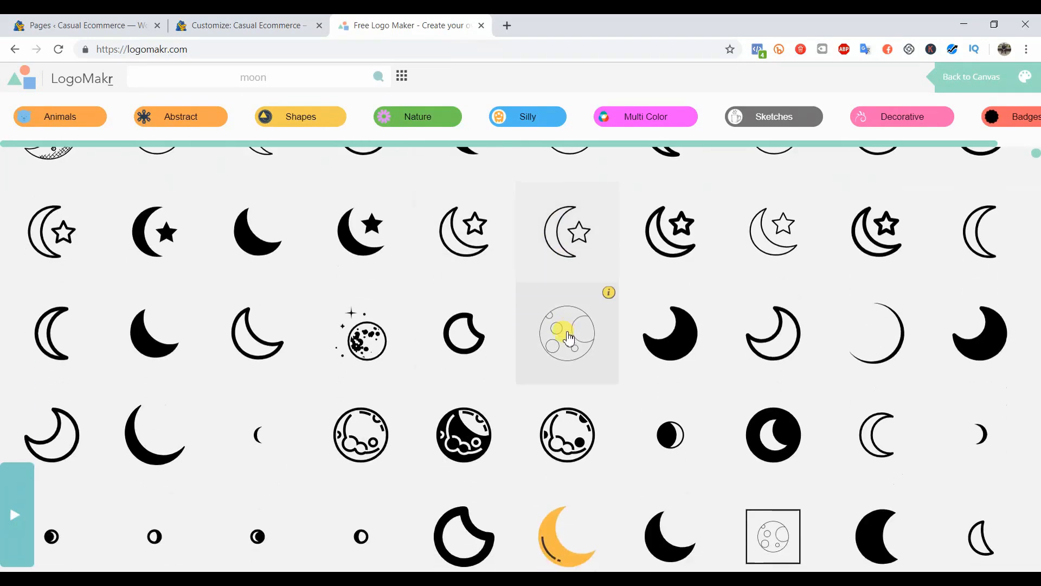
pyautogui.scroll(-3, 759, 377)
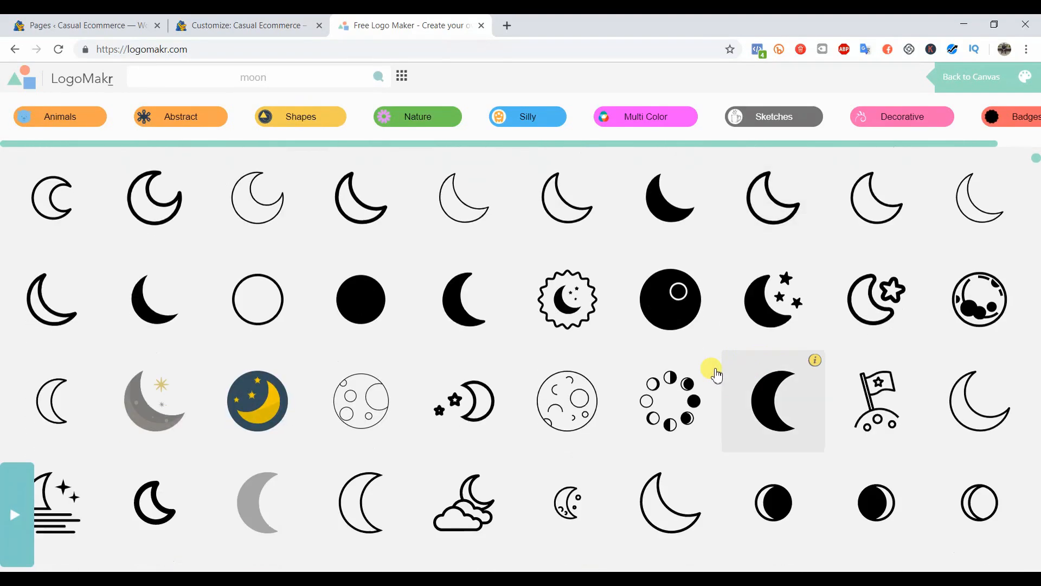
pyautogui.click(161, 402)
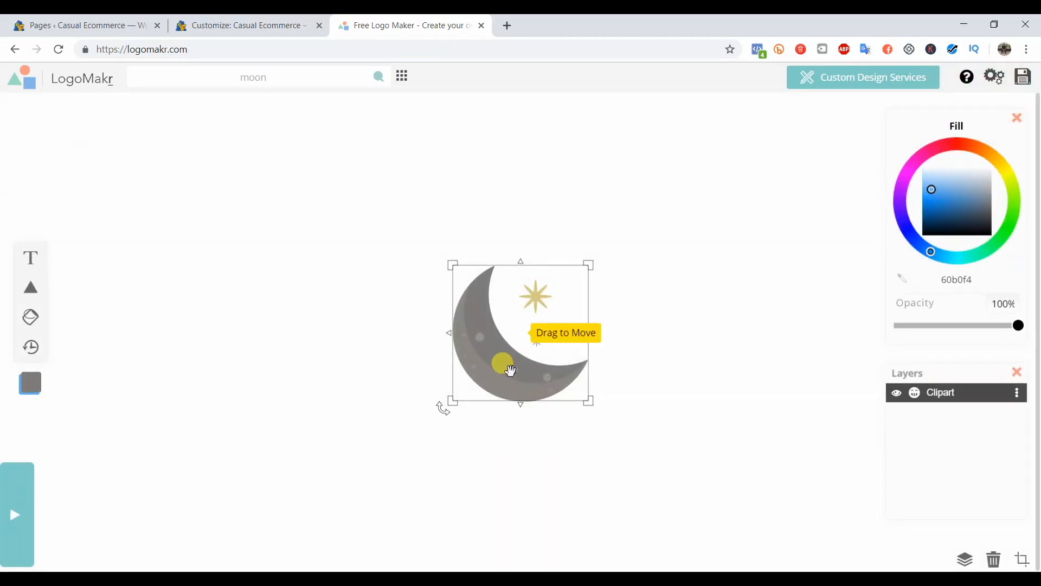
pyautogui.moveTo(512, 370); pyautogui.dragTo(306, 370)
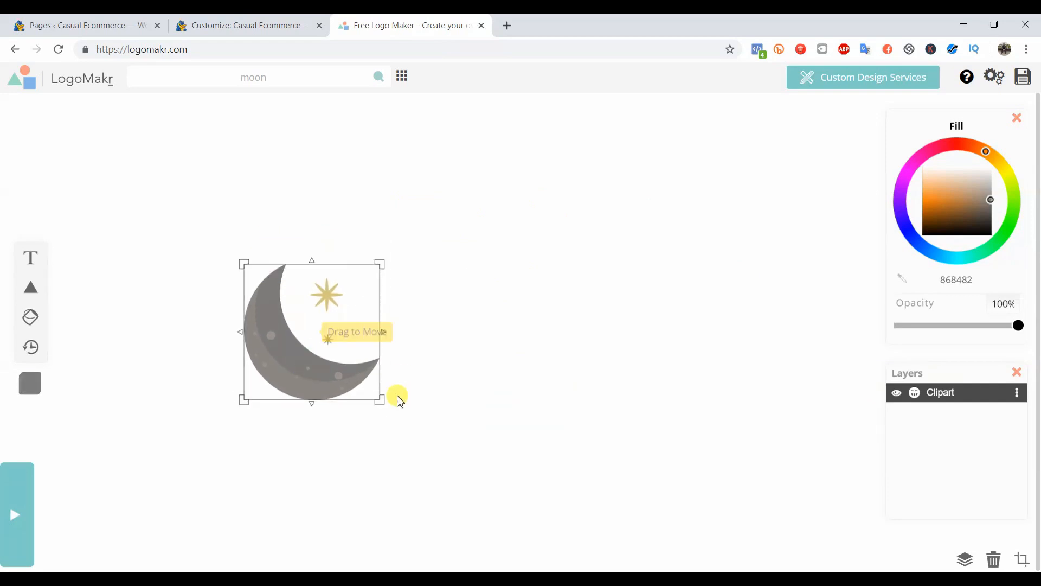
pyautogui.moveTo(384, 402)
pyautogui.mouseDown()
pyautogui.moveTo(366, 398)
pyautogui.moveTo(380, 400)
pyautogui.mouseUp()
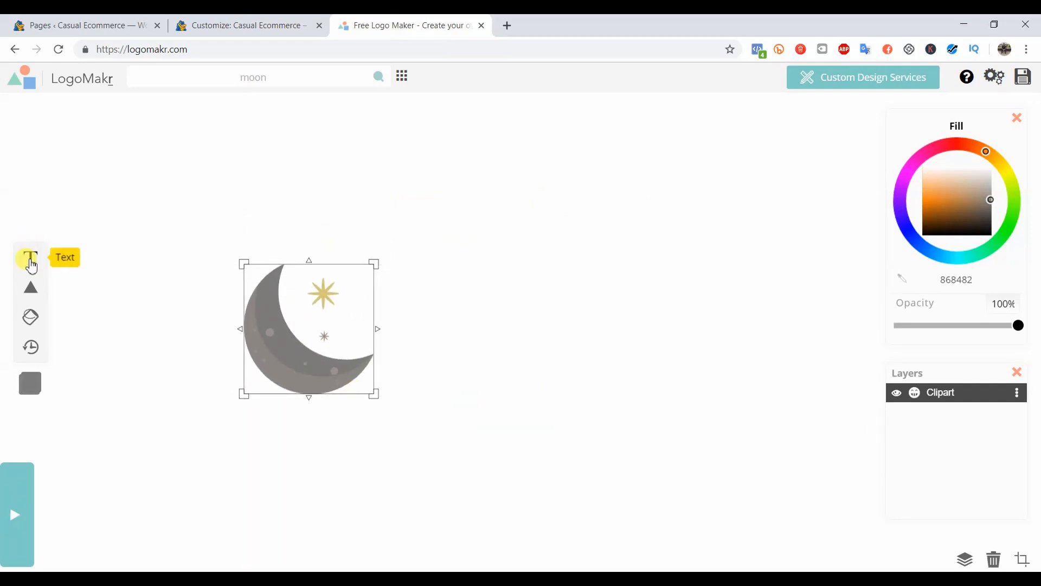
# - Add a text layer reading 'Luna Digital' beside the moon
pyautogui.click(30, 258)
pyautogui.moveTo(460, 310); pyautogui.dragTo(478, 311)
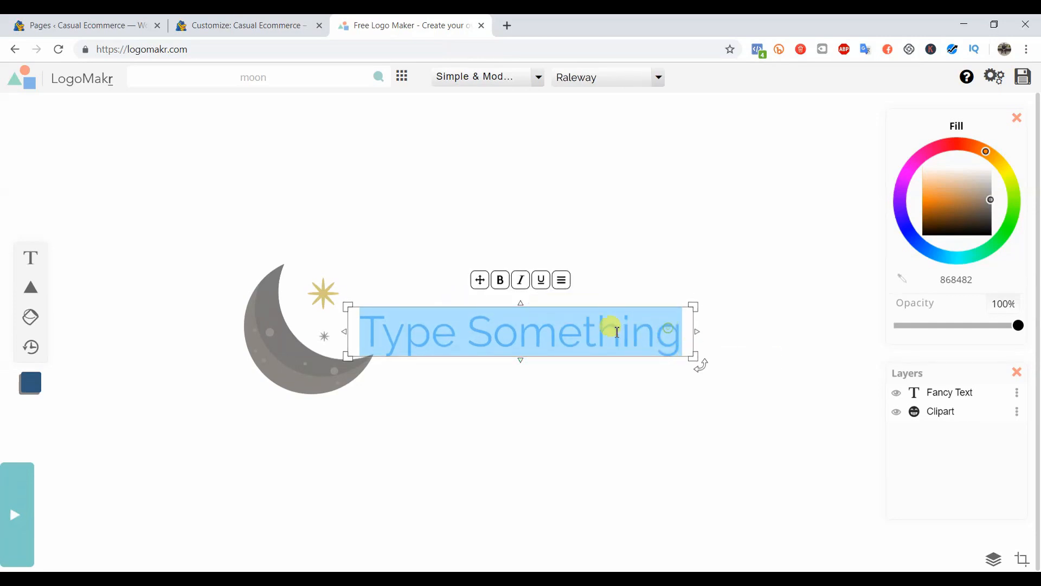
pyautogui.write('Luna')
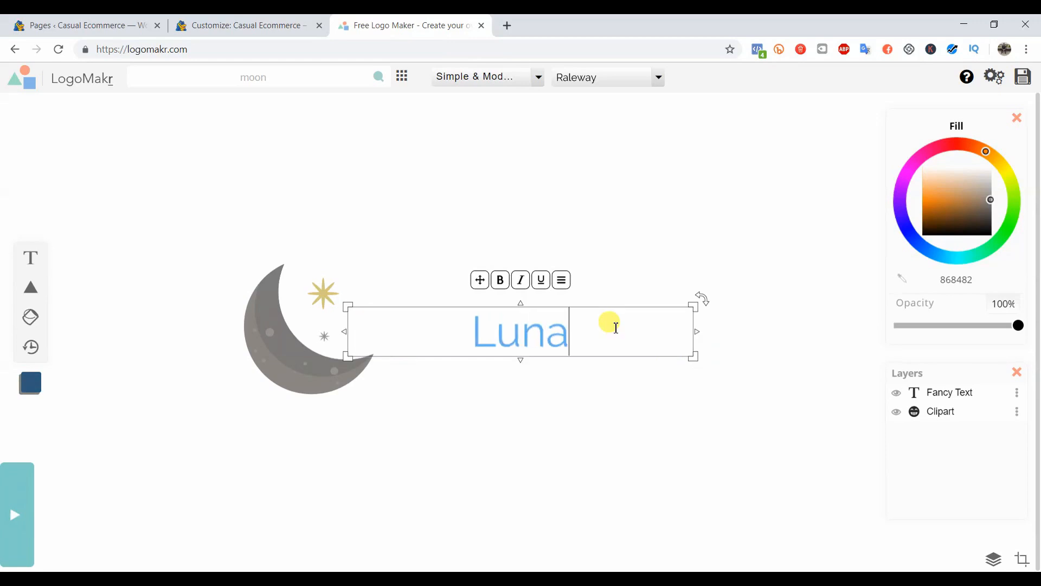
pyautogui.write(' Digital')
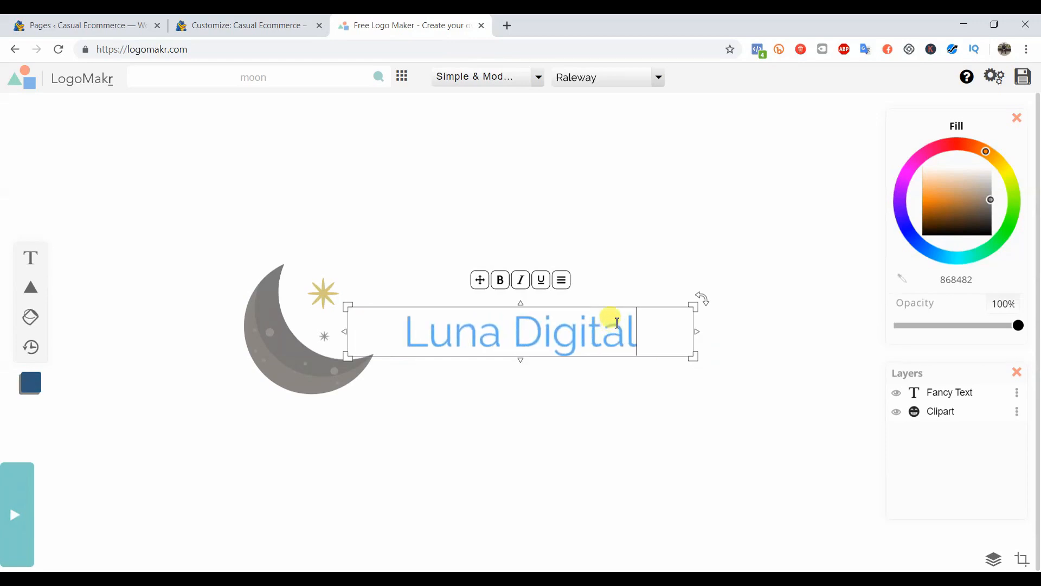
# - Straighten, enlarge and position the Luna Digital text beside the moon
pyautogui.moveTo(699, 363)
pyautogui.mouseDown()
pyautogui.moveTo(698, 382)
pyautogui.moveTo(707, 311)
pyautogui.moveTo(705, 366)
pyautogui.mouseUp()
pyautogui.moveTo(532, 302); pyautogui.dragTo(530, 271)
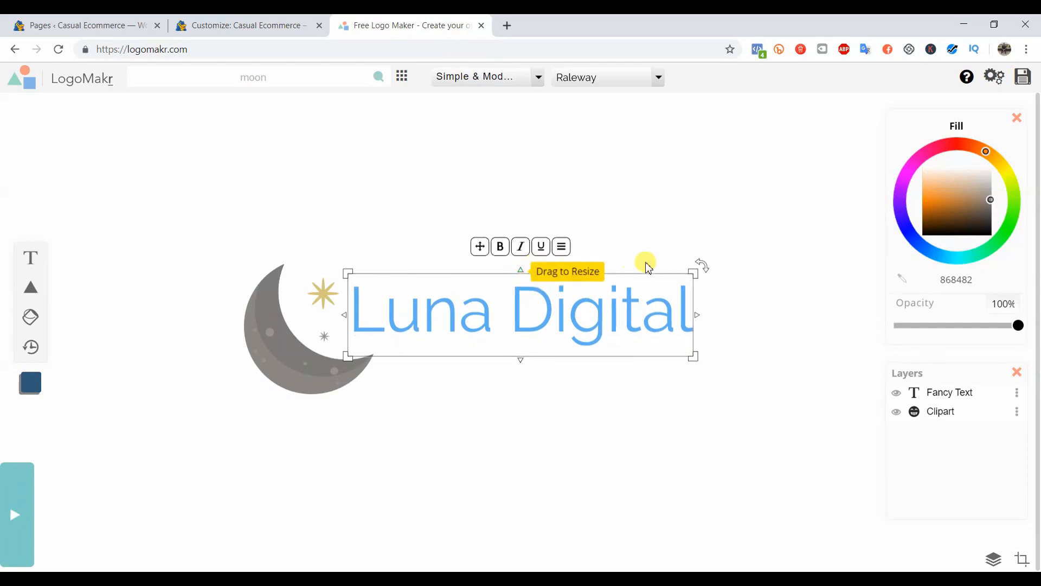
pyautogui.moveTo(480, 246); pyautogui.dragTo(506, 261)
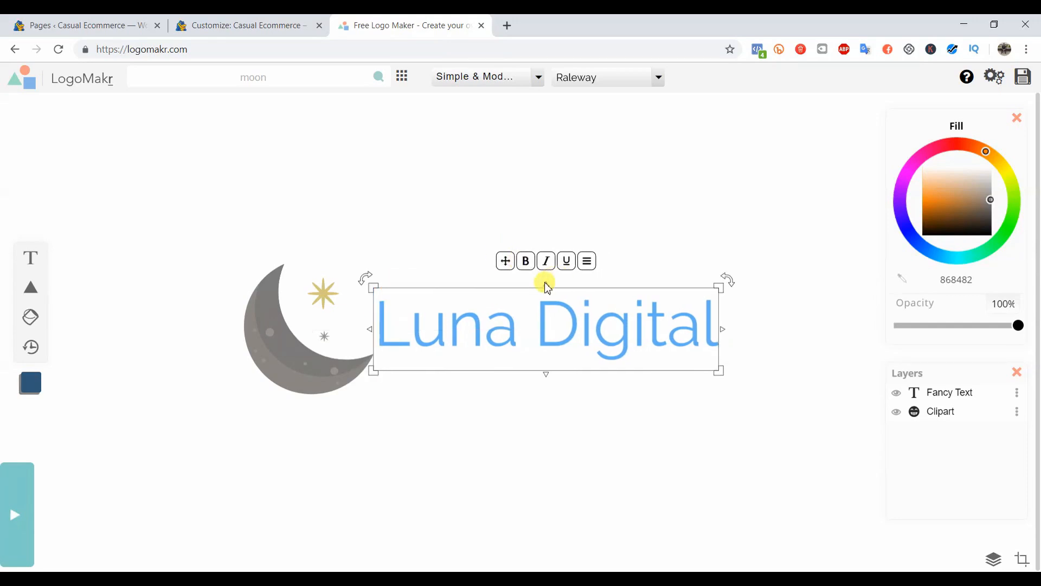
pyautogui.moveTo(547, 288); pyautogui.dragTo(548, 266)
pyautogui.moveTo(553, 375); pyautogui.dragTo(545, 402)
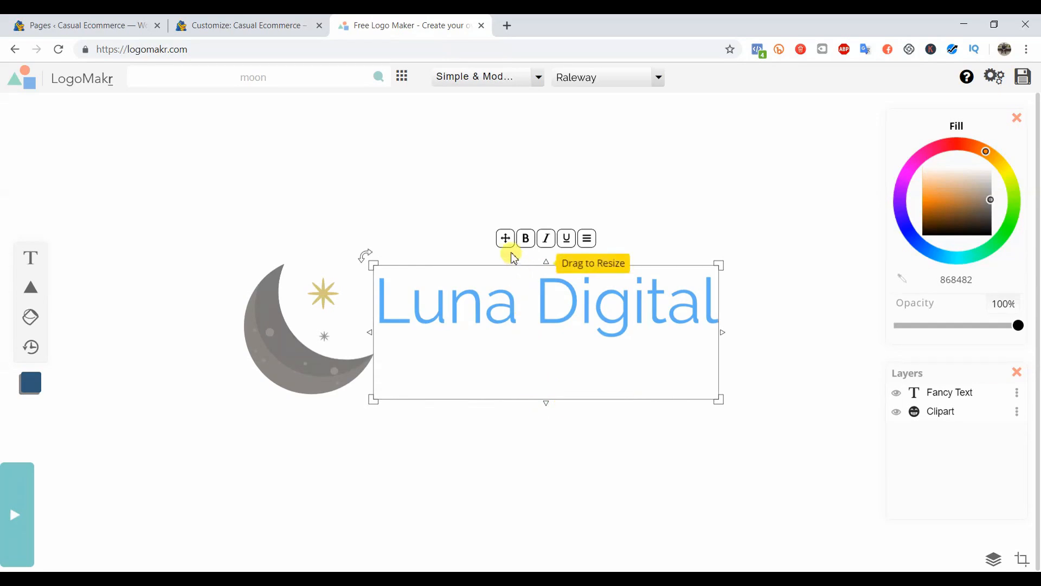
pyautogui.moveTo(503, 237); pyautogui.dragTo(504, 270)
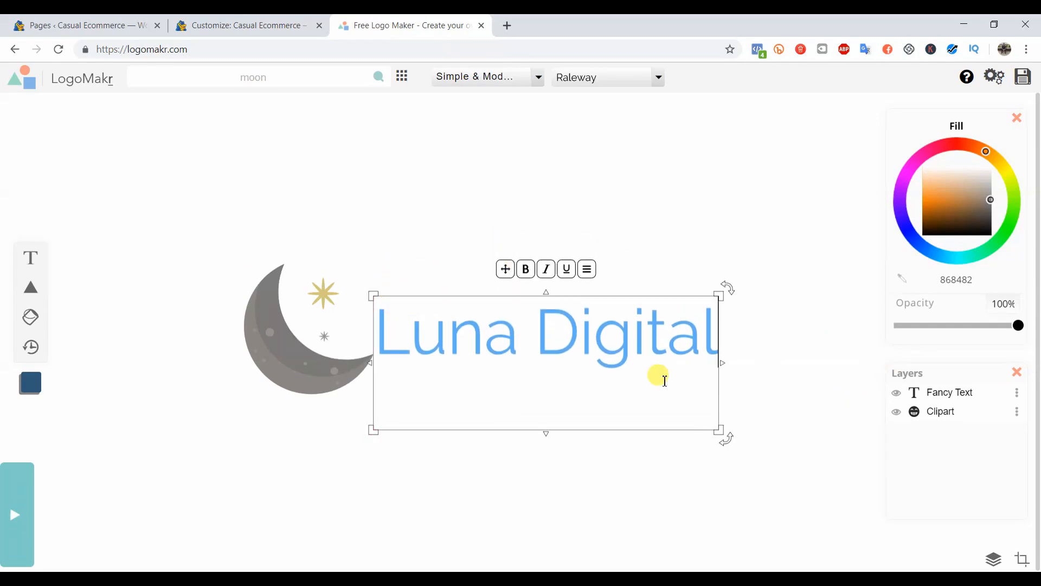
# - Recolour the Luna Digital text to medium blue 5280e8
pyautogui.tripleClick(654, 344)
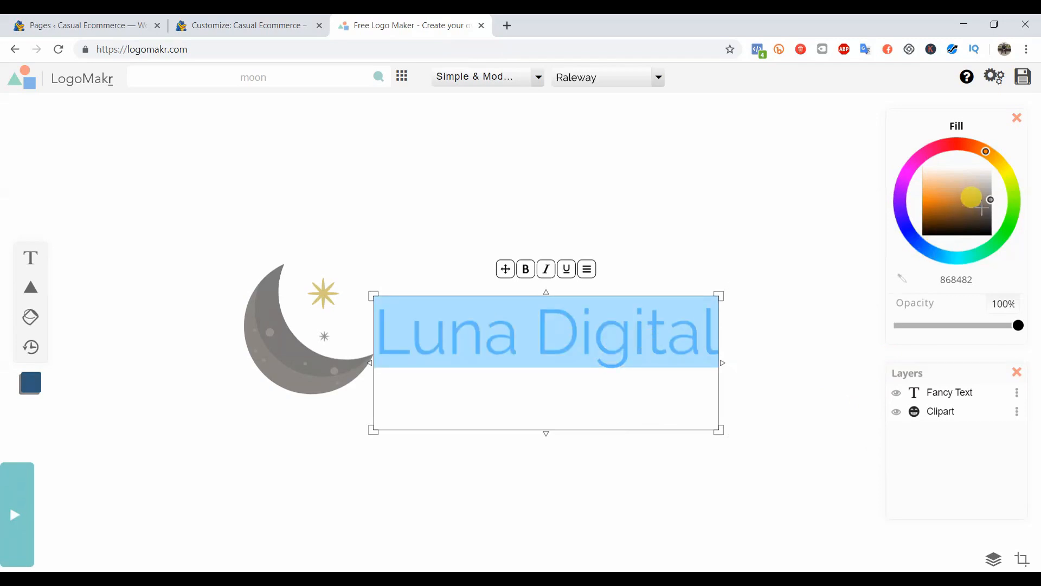
pyautogui.moveTo(976, 210); pyautogui.dragTo(903, 233)
pyautogui.click(671, 326)
pyautogui.click(588, 326)
pyautogui.doubleClick(565, 332)
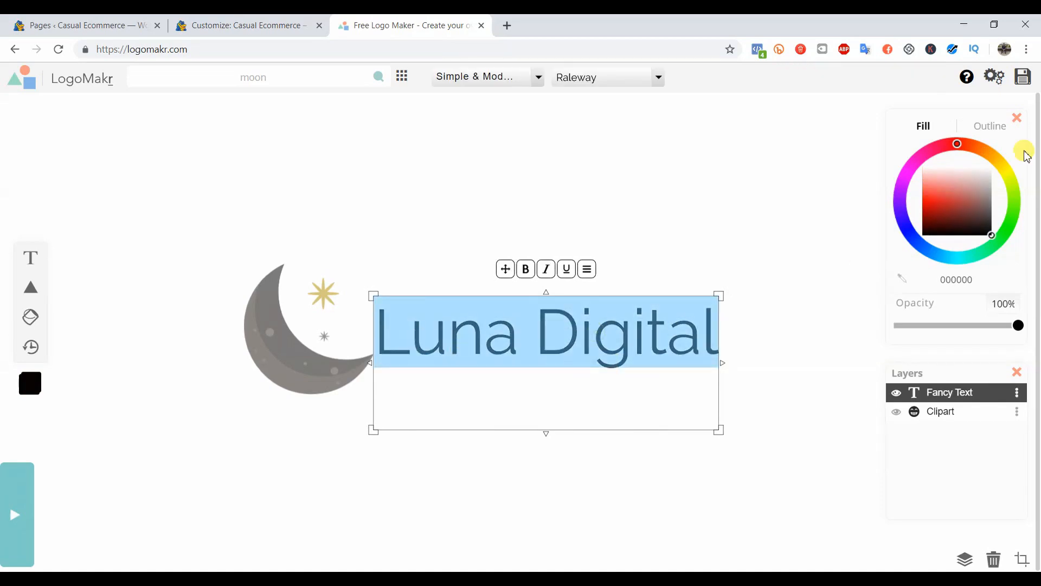
pyautogui.click(920, 245)
pyautogui.moveTo(961, 207)
pyautogui.mouseDown()
pyautogui.moveTo(972, 199)
pyautogui.moveTo(940, 192)
pyautogui.mouseUp()
pyautogui.click(795, 349)
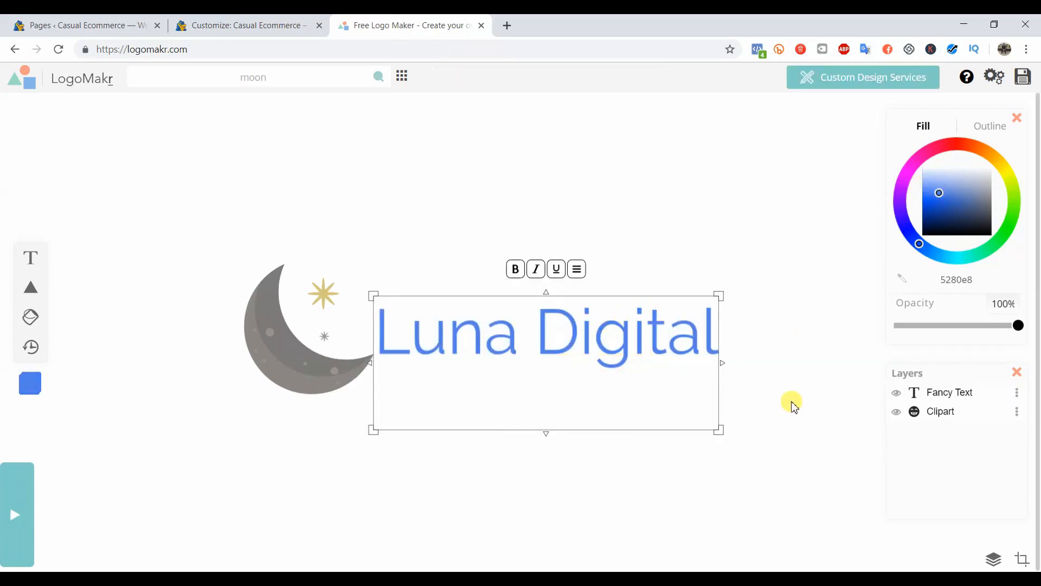
# - Add a circle shape and stretch it into a wide ellipse
pyautogui.click(714, 465)
pyautogui.click(31, 288)
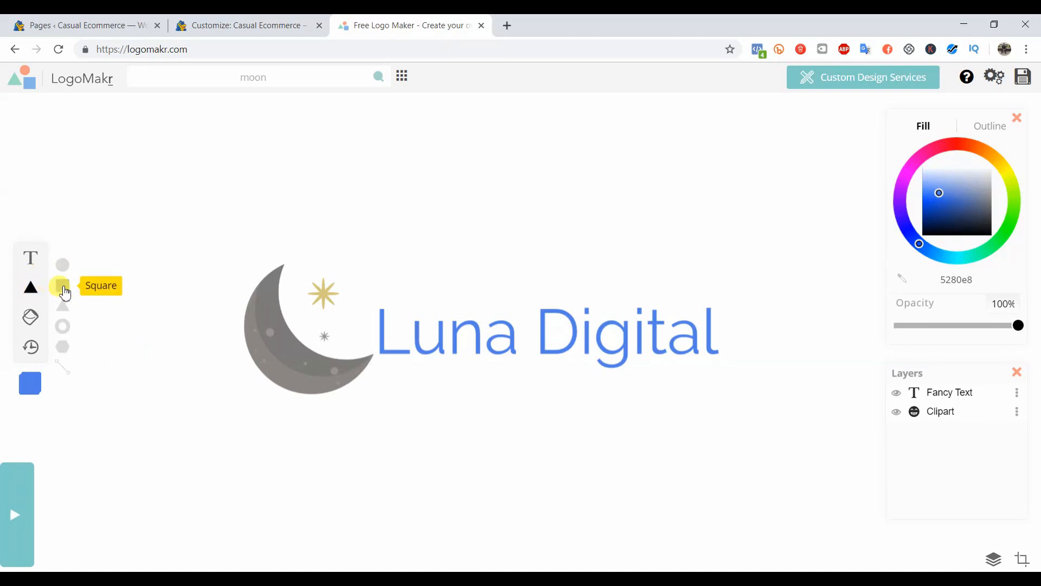
pyautogui.click(62, 267)
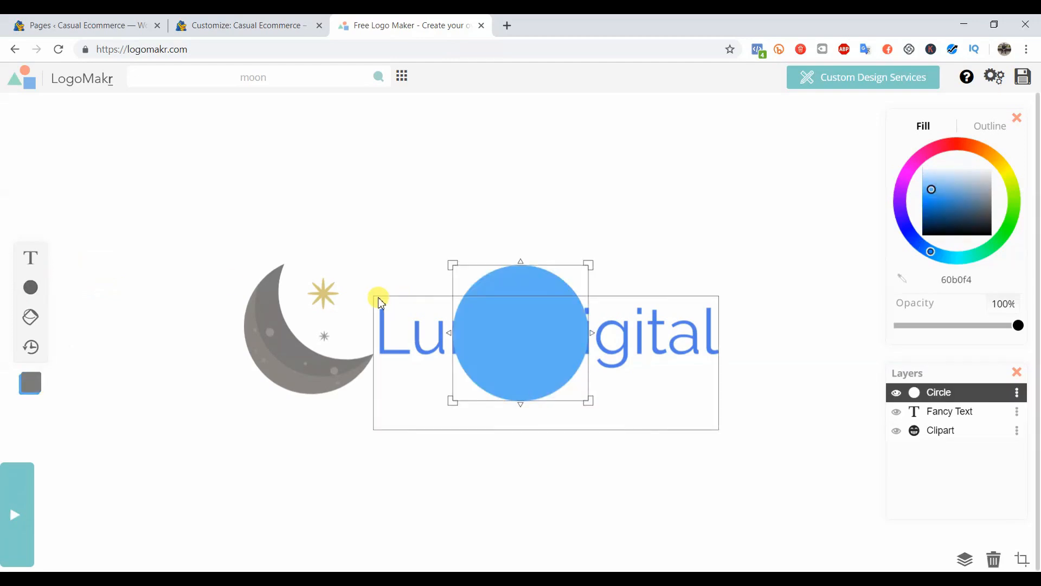
pyautogui.moveTo(443, 332); pyautogui.dragTo(223, 332)
pyautogui.moveTo(587, 331); pyautogui.dragTo(773, 333)
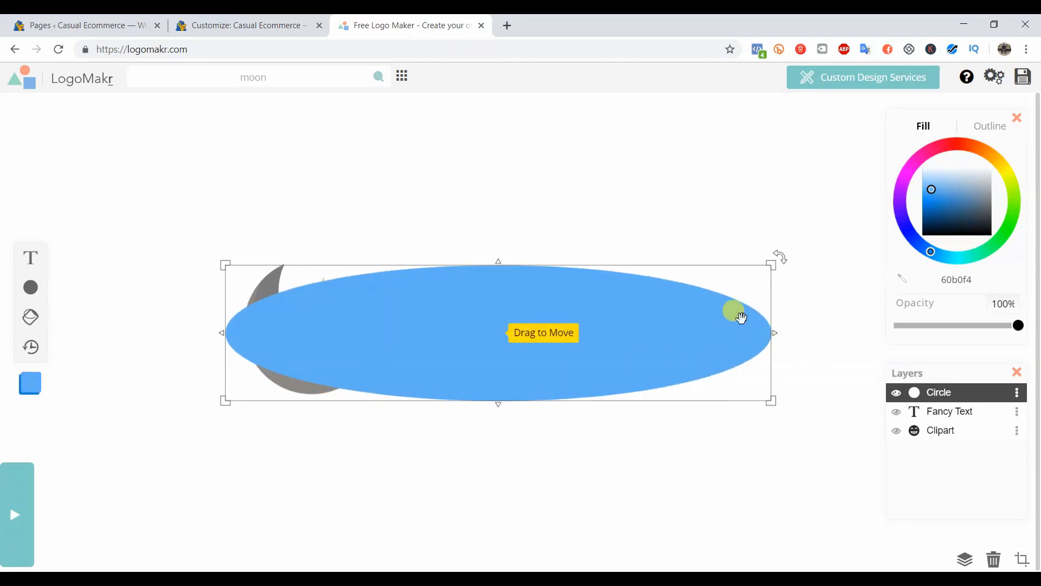
pyautogui.click(637, 321)
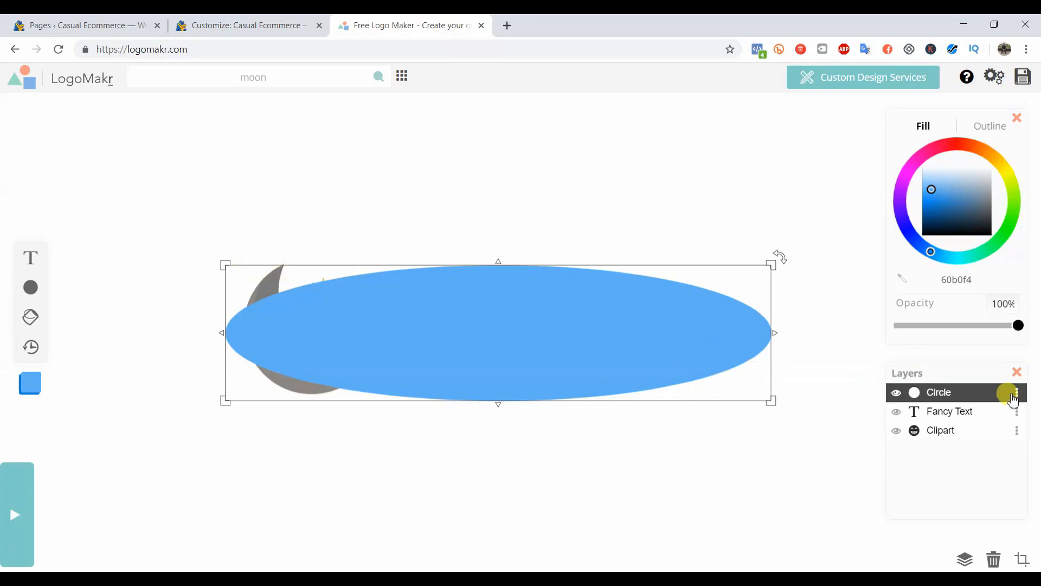
# - Send the ellipse behind the moon and text, make it black and enlarge it
pyautogui.moveTo(1017, 397); pyautogui.dragTo(986, 432)
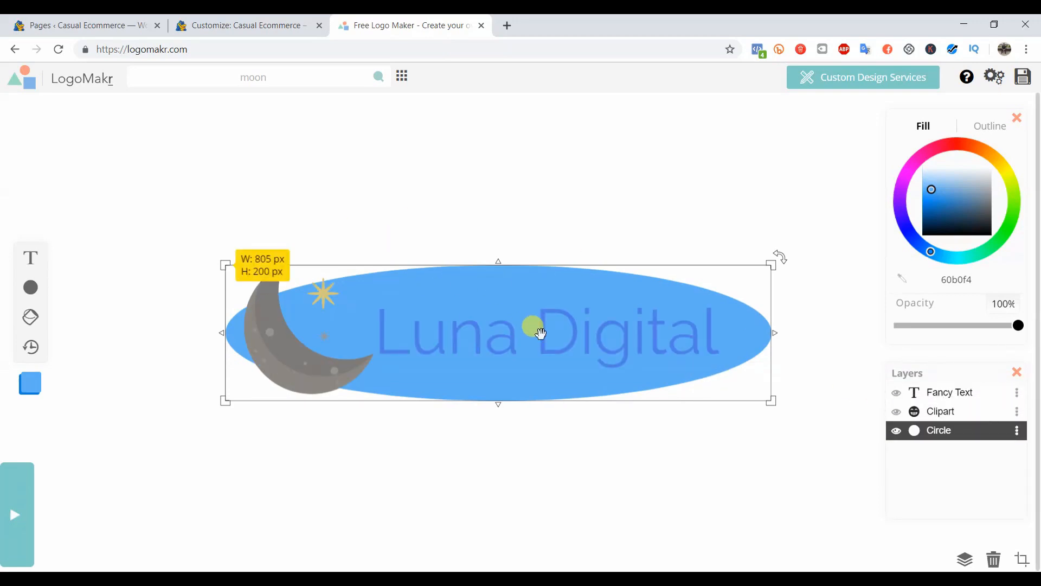
pyautogui.moveTo(961, 214); pyautogui.dragTo(1012, 249)
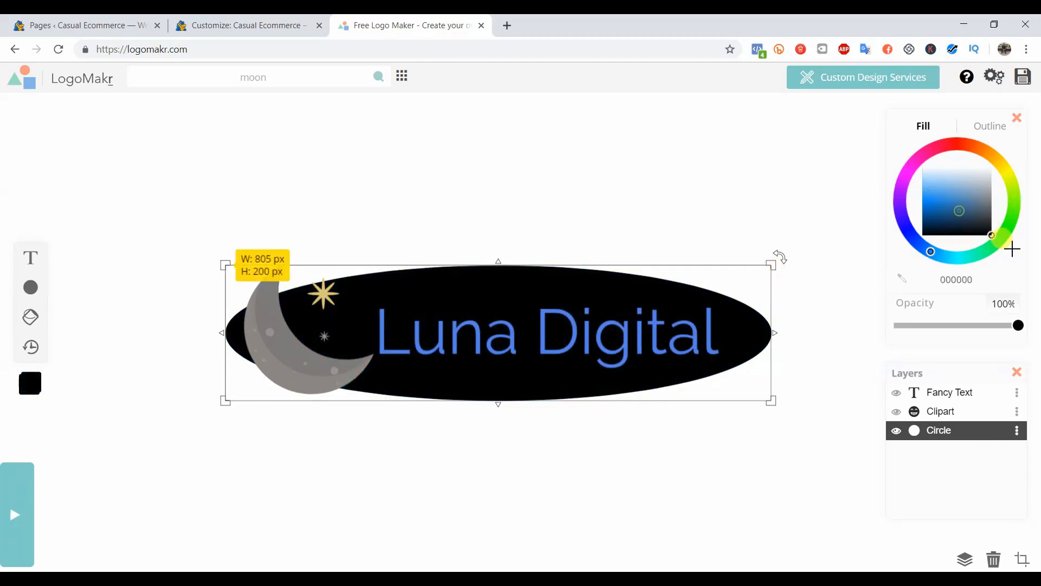
pyautogui.moveTo(775, 266); pyautogui.dragTo(812, 254)
pyautogui.moveTo(225, 400); pyautogui.dragTo(159, 418)
pyautogui.moveTo(458, 255); pyautogui.dragTo(460, 236)
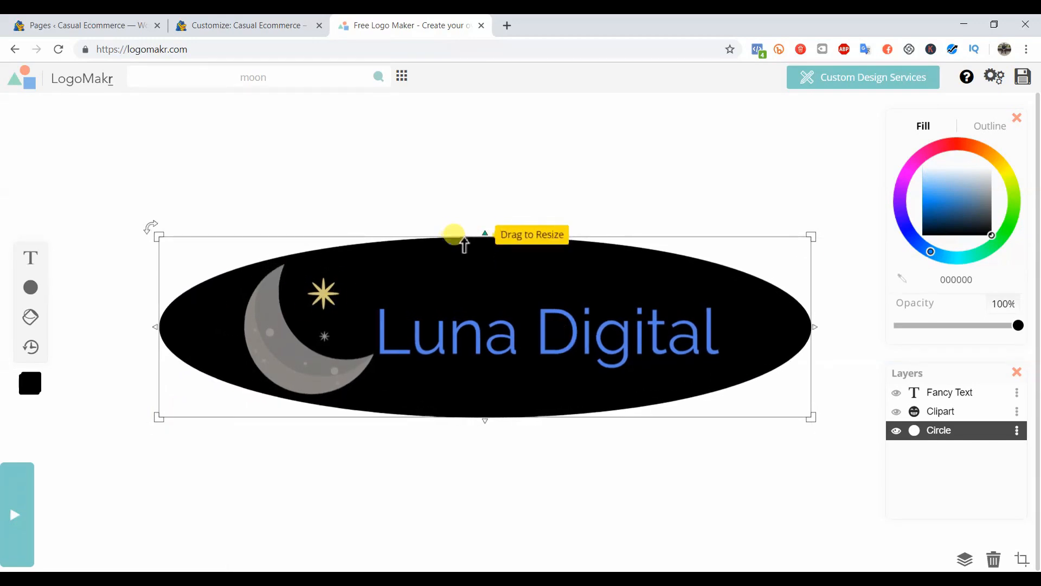
pyautogui.click(721, 492)
pyautogui.click(502, 348)
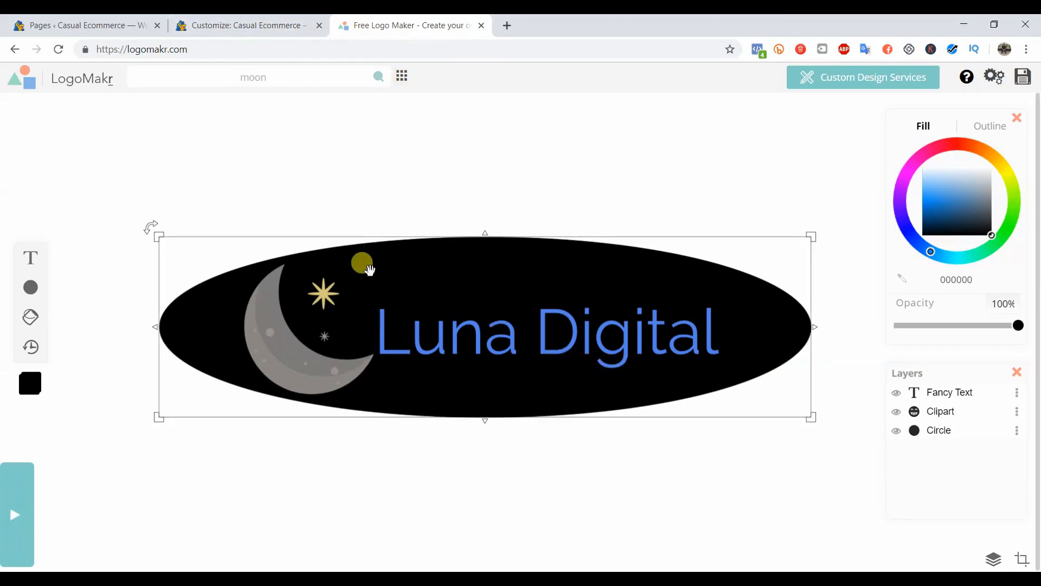
pyautogui.click(586, 369)
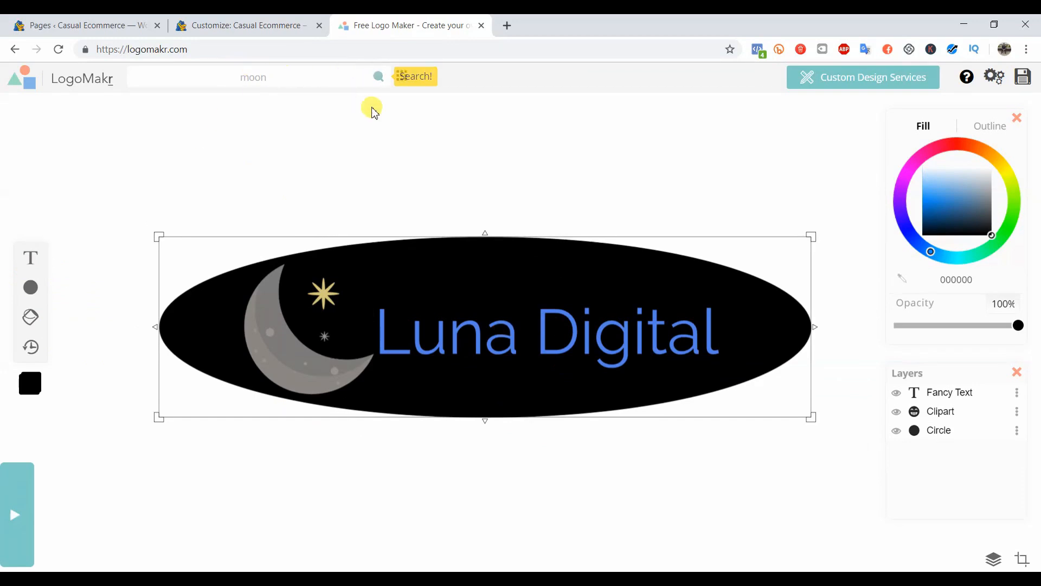
# - Delete the Luna Digital text layer and the black ellipse layer from the LogoMakr logo
pyautogui.click(922, 392)
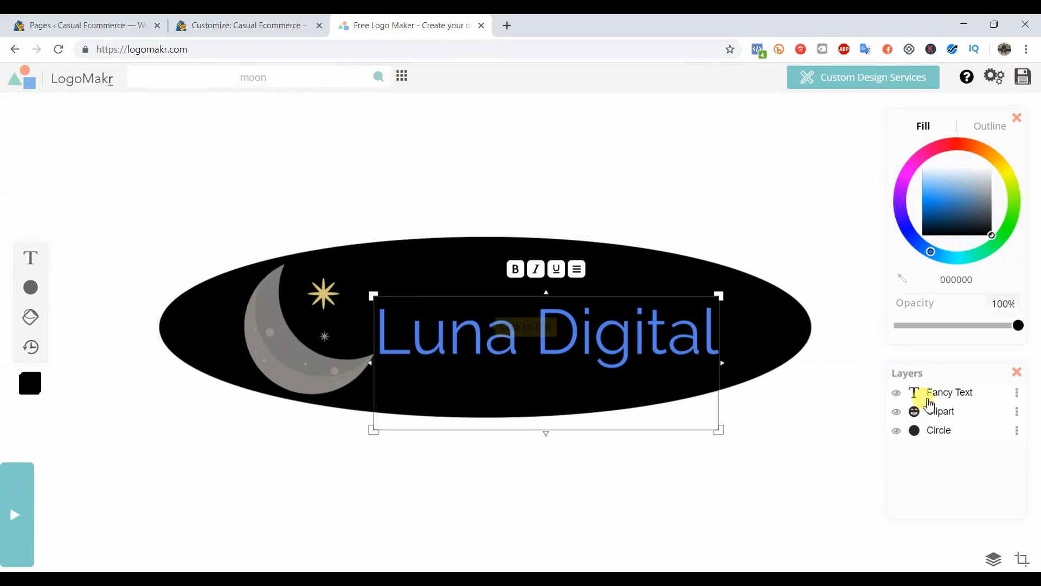
pyautogui.click(1018, 395)
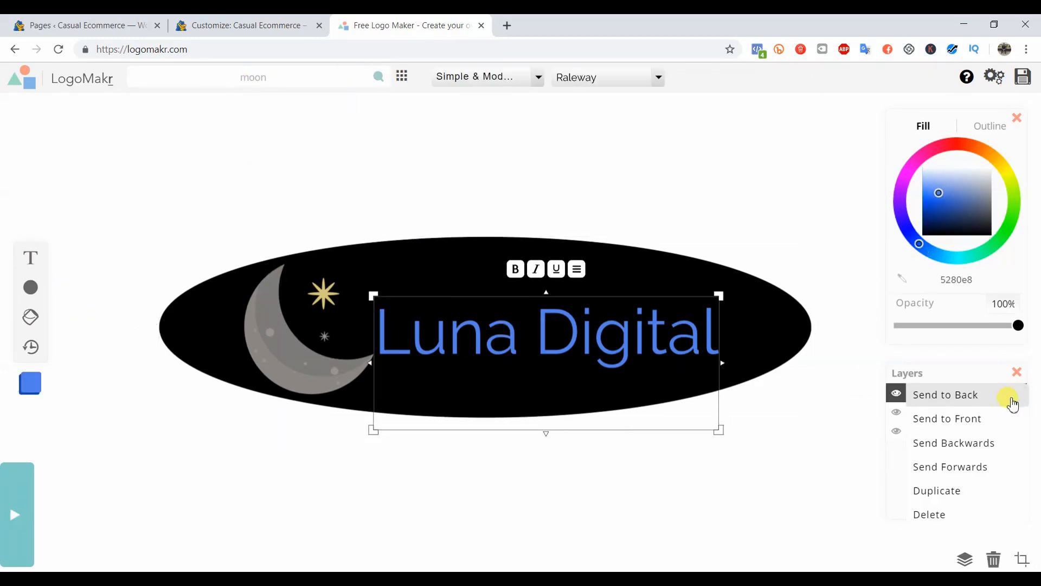
pyautogui.click(961, 513)
pyautogui.click(1018, 413)
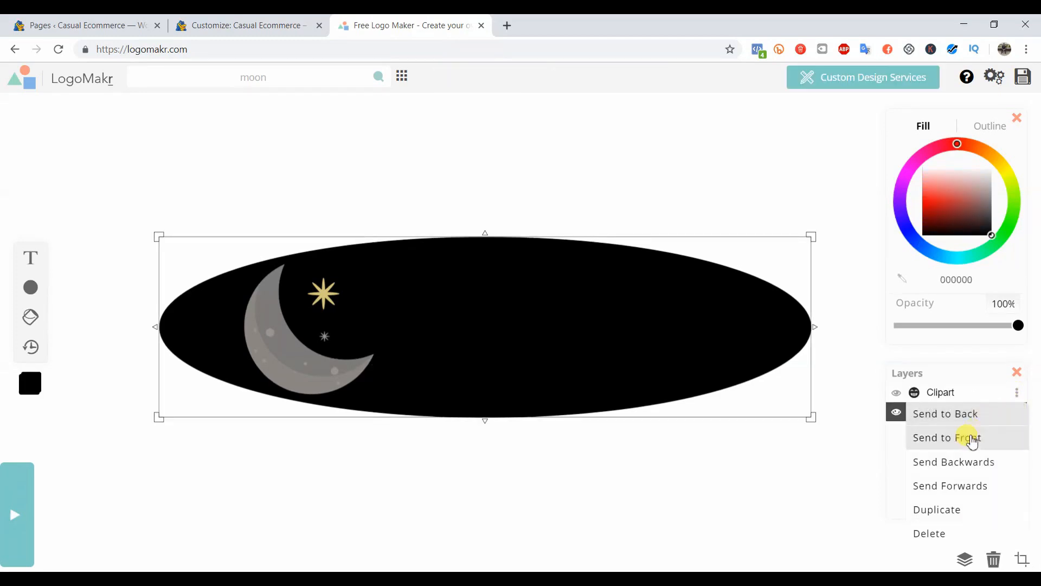
pyautogui.click(946, 532)
# - Move the moon clipart to the centre of the canvas
pyautogui.click(324, 340)
pyautogui.moveTo(324, 341); pyautogui.dragTo(459, 341)
pyautogui.click(537, 369)
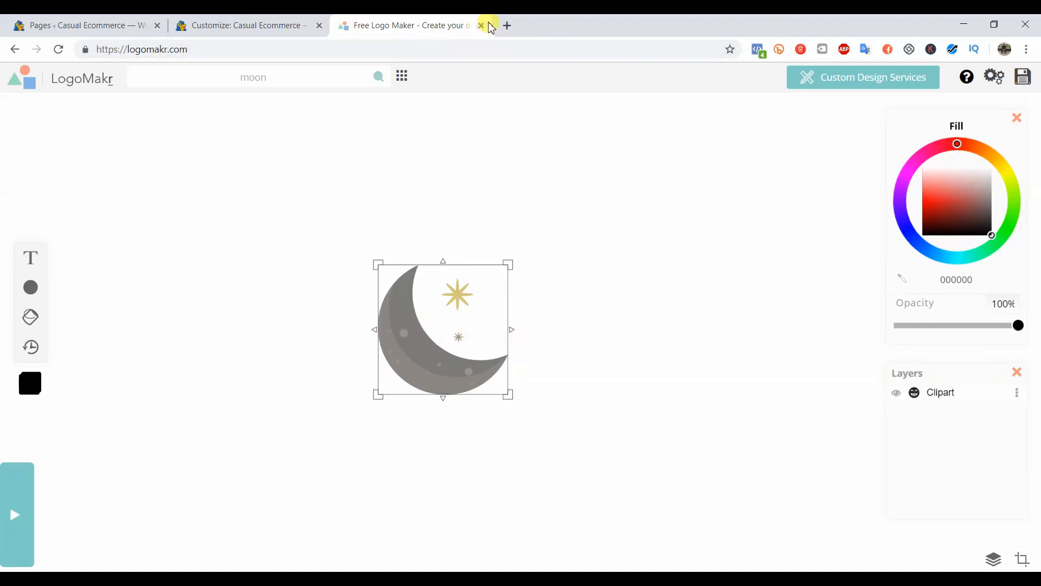
# - Open fiverr.com in a new tab and search for 'logo'
pyautogui.click(506, 25)
pyautogui.write('fiverr')
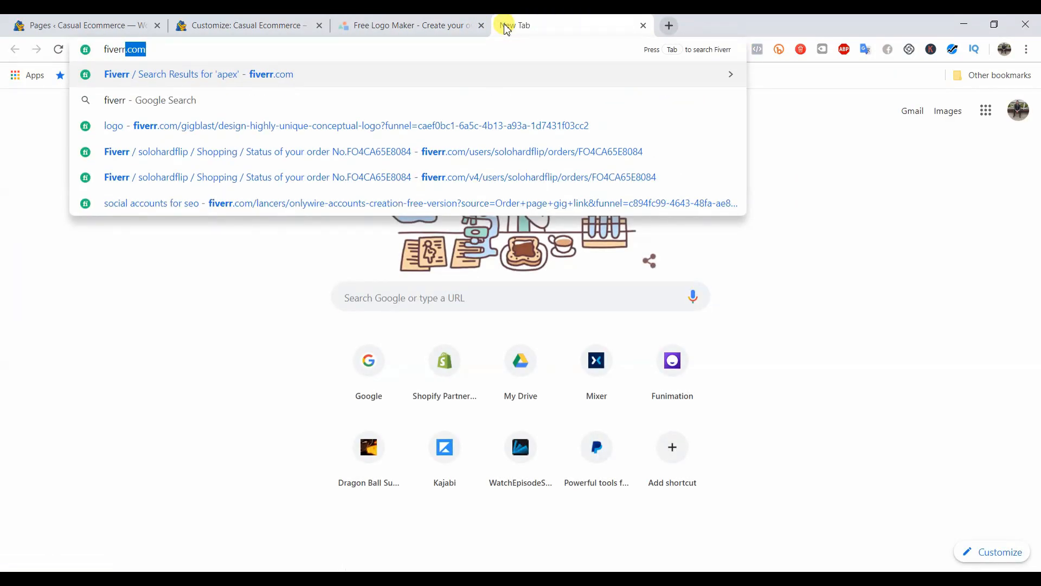
pyautogui.press('Return')
pyautogui.click(293, 215)
pyautogui.write('logo')
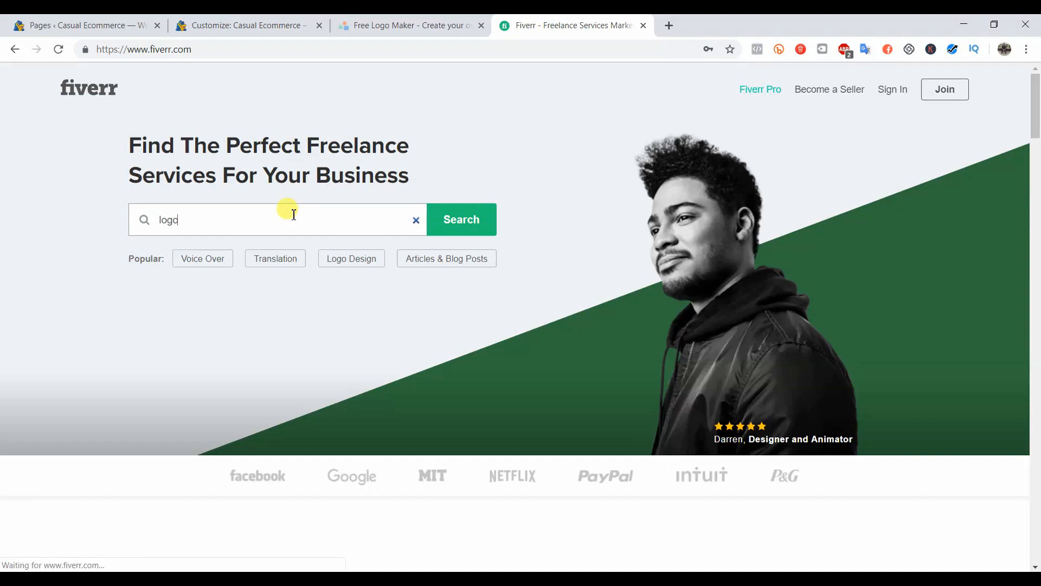
pyautogui.press('Return')
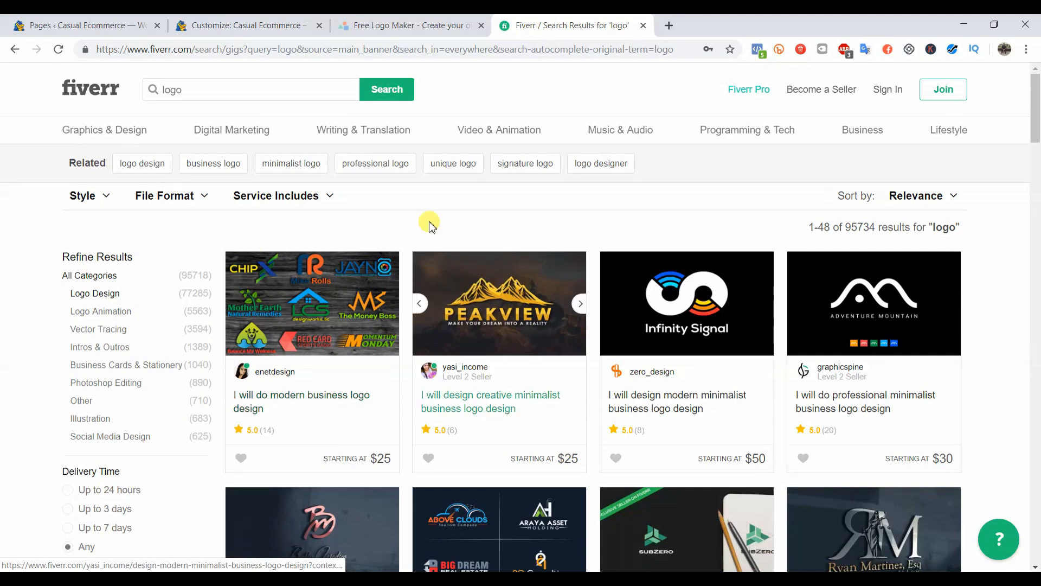
# - Close the Fiverr tab and enlarge the moon clipart on the LogoMakr canvas
pyautogui.click(643, 25)
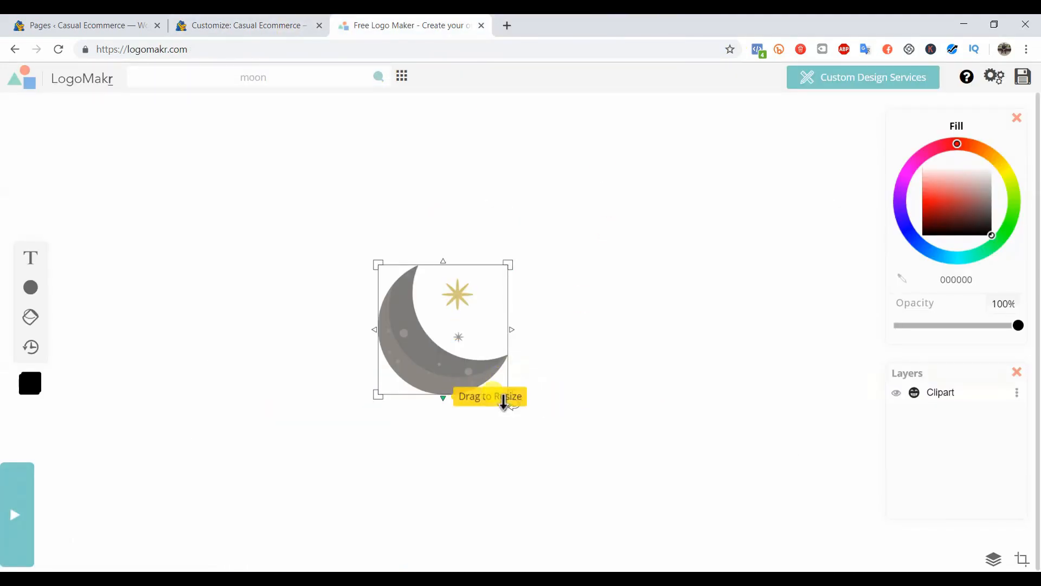
pyautogui.moveTo(508, 395); pyautogui.dragTo(527, 414)
pyautogui.click(649, 380)
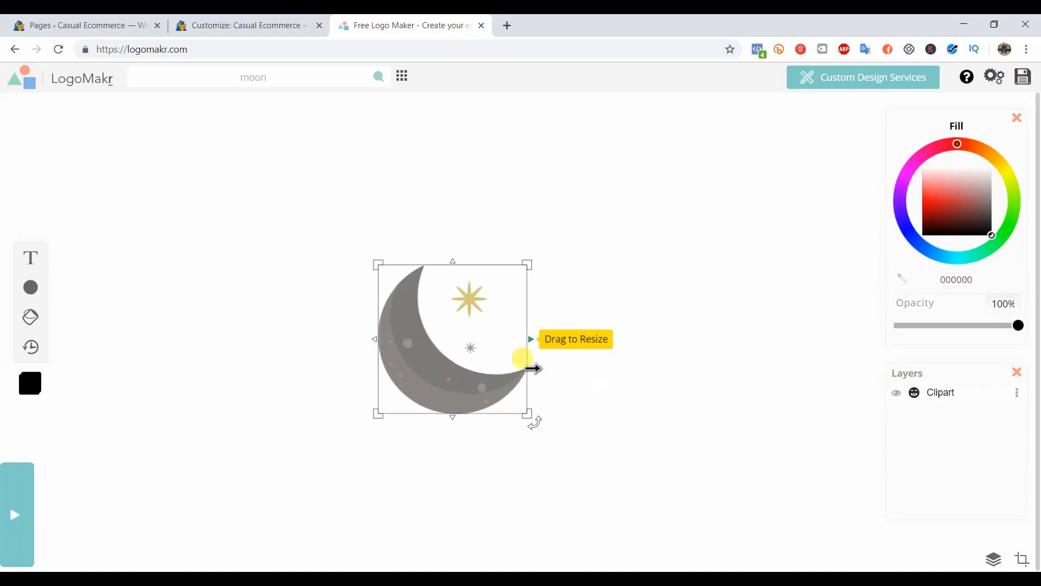
# - Save the logo, download the free low-resolution PNG, and return to the WordPress customizer
pyautogui.click(1023, 77)
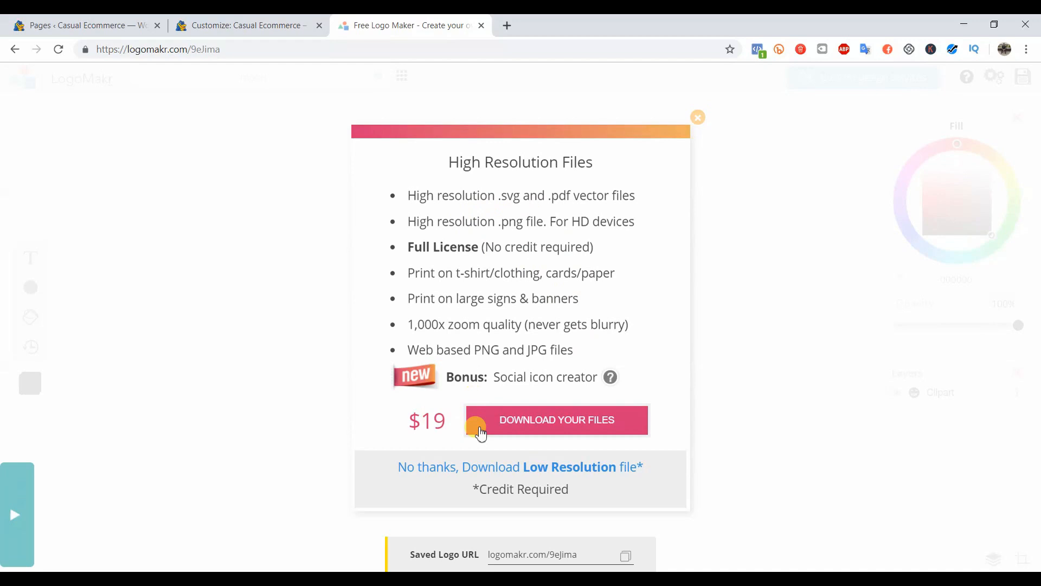
pyautogui.click(557, 472)
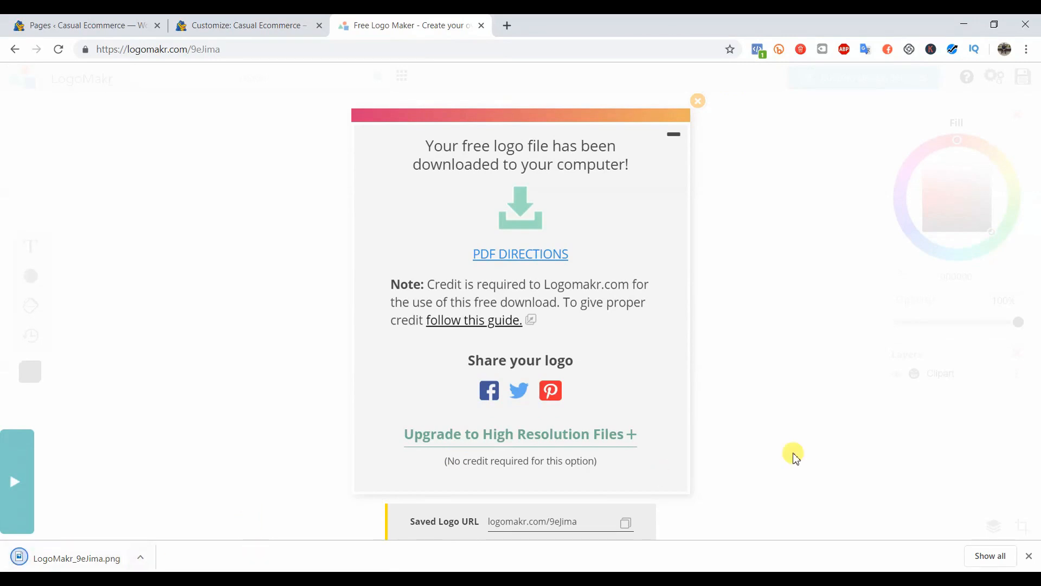
pyautogui.click(238, 22)
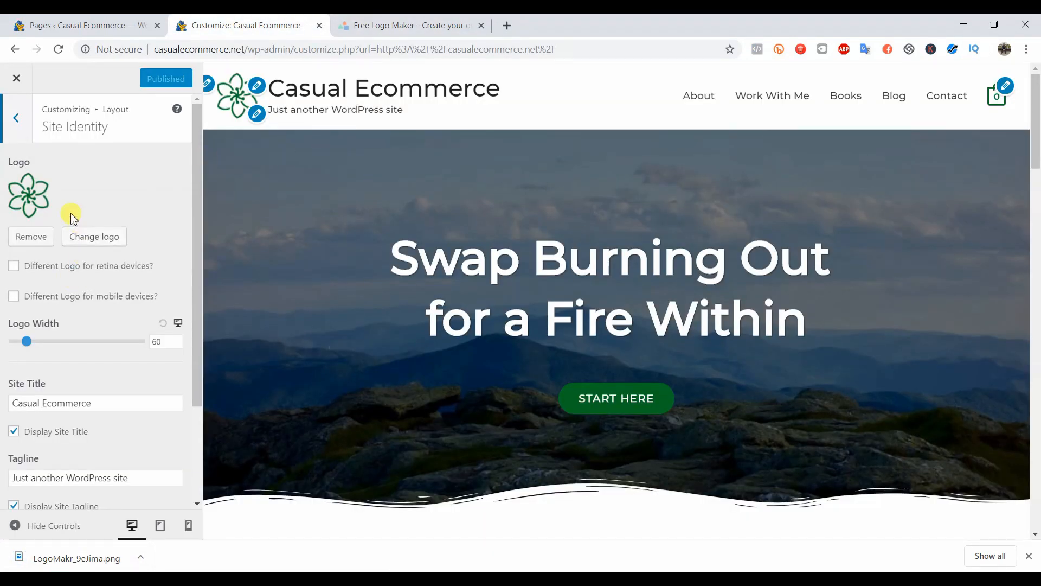
# - Upload LogoMakr_9eJima.png and set it as the site logo without cropping
pyautogui.click(101, 240)
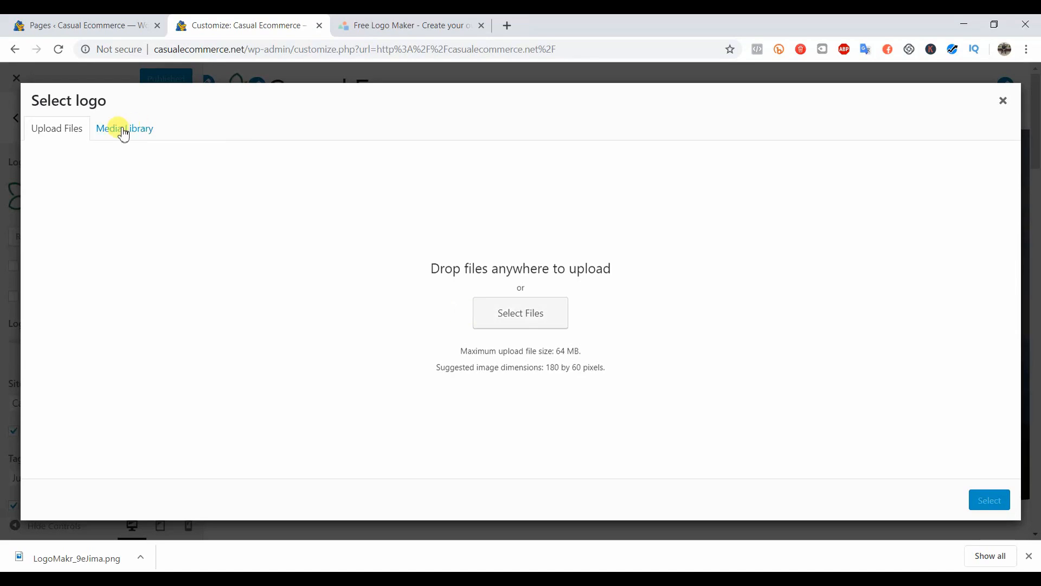
pyautogui.click(522, 314)
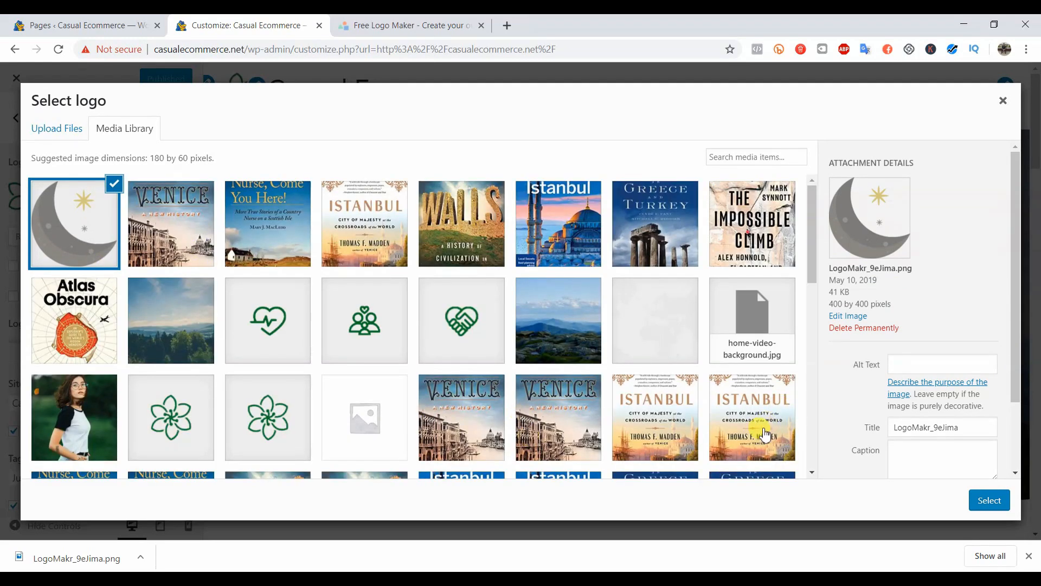
pyautogui.scroll(-7, 600, 372)
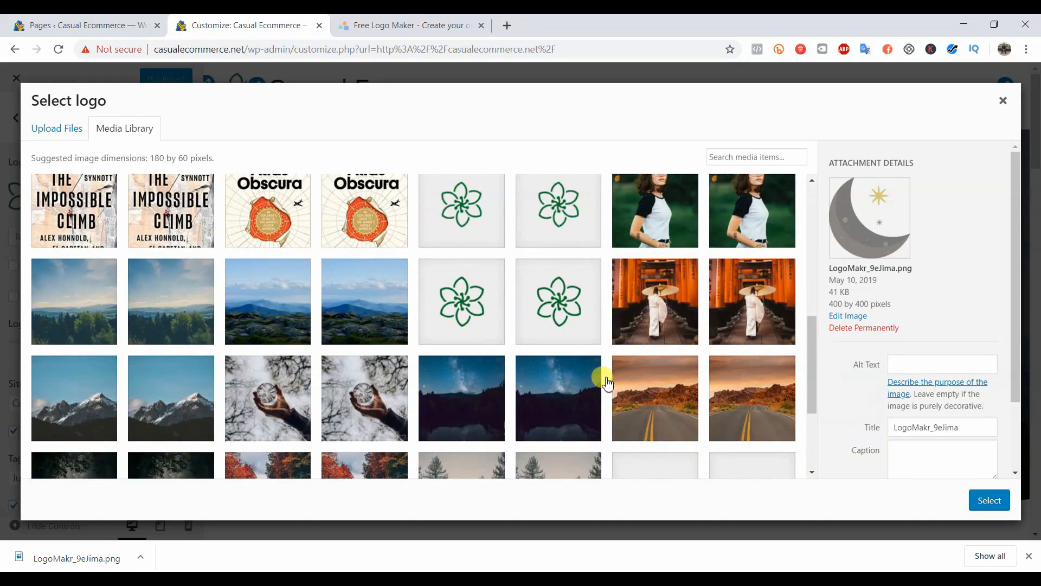
pyautogui.scroll(4, 342, 222)
pyautogui.scroll(-5, 351, 347)
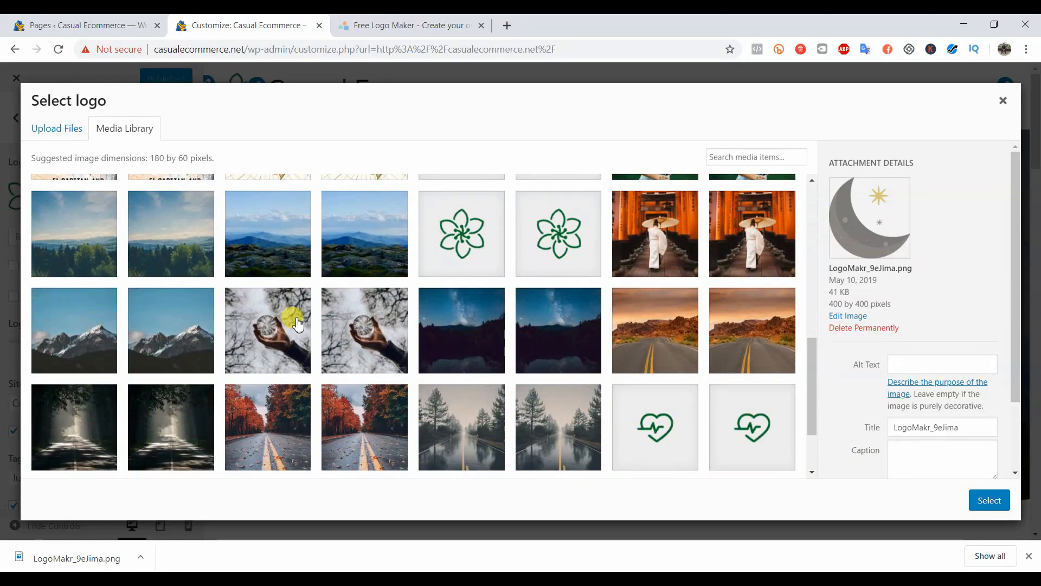
pyautogui.scroll(10, 409, 332)
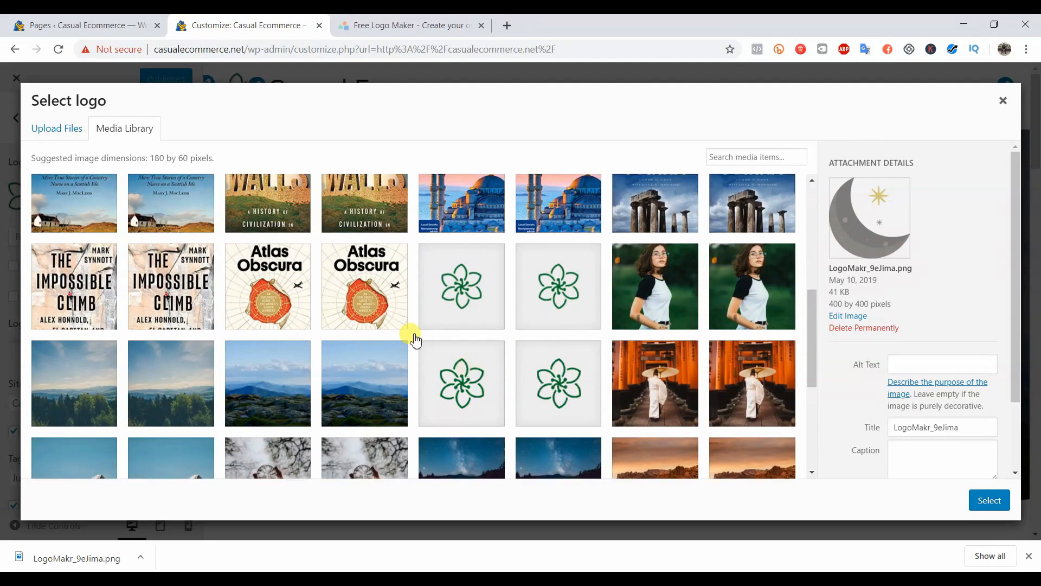
pyautogui.click(1001, 510)
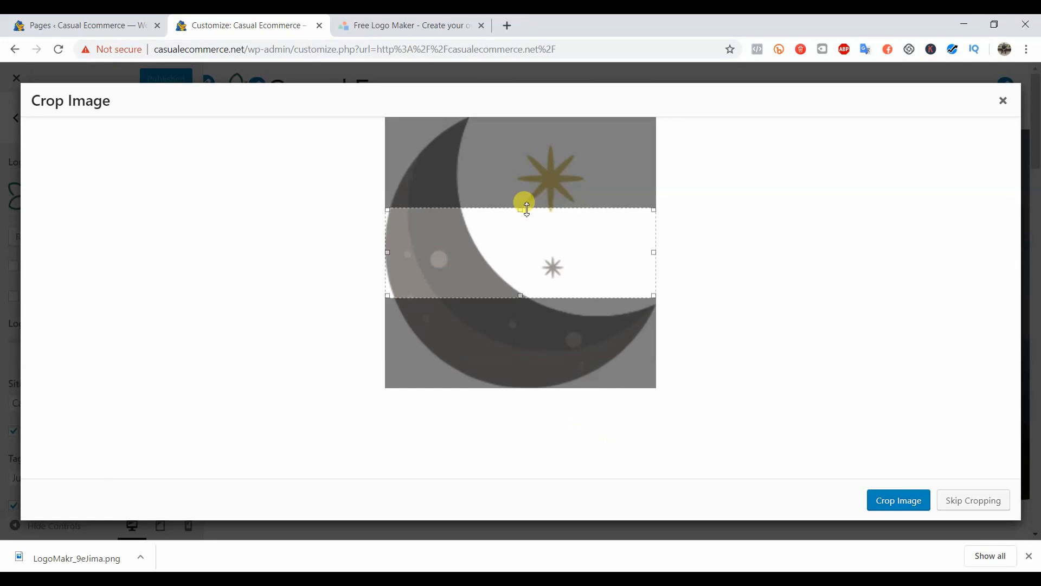
pyautogui.click(981, 510)
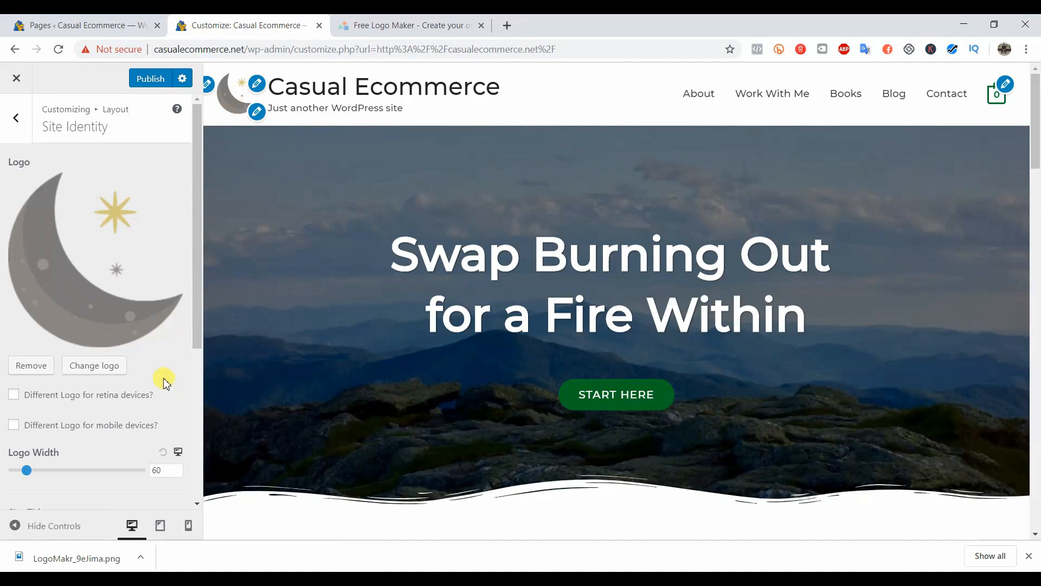
# - Set the header logo width to 100
pyautogui.moveTo(26, 472); pyautogui.dragTo(135, 483)
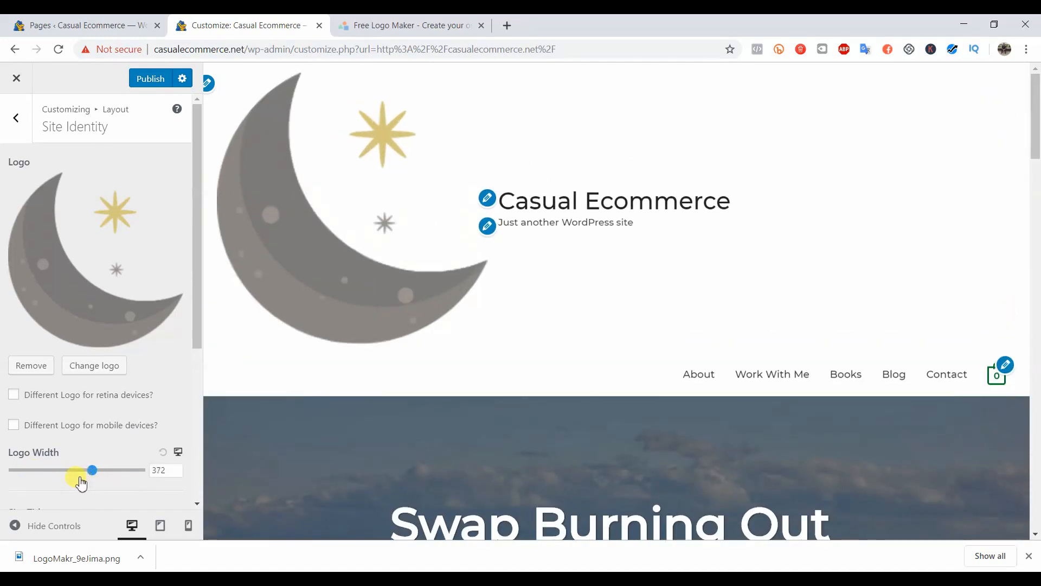
pyautogui.moveTo(44, 480); pyautogui.dragTo(37, 485)
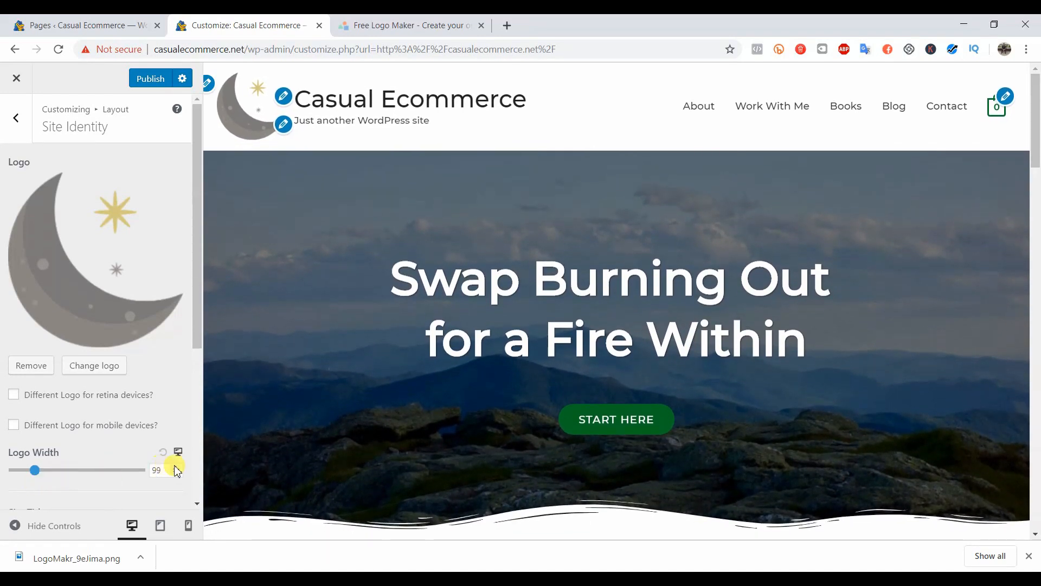
pyautogui.moveTo(167, 469); pyautogui.dragTo(150, 467)
pyautogui.write('100')
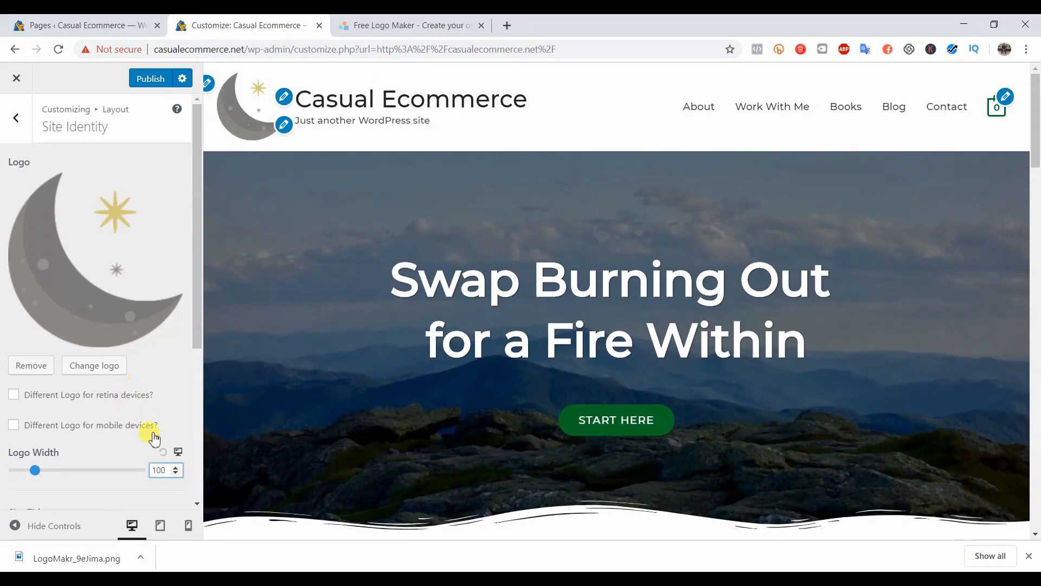
# - Clear the Casual Ecommerce site title and remove the tagline
pyautogui.scroll(-3, 154, 438)
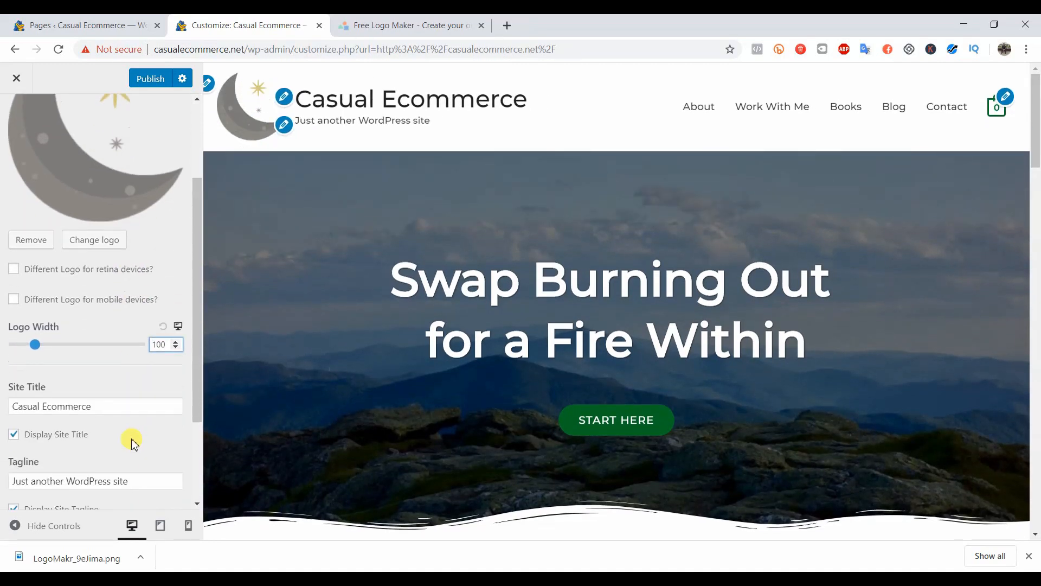
pyautogui.tripleClick(54, 393)
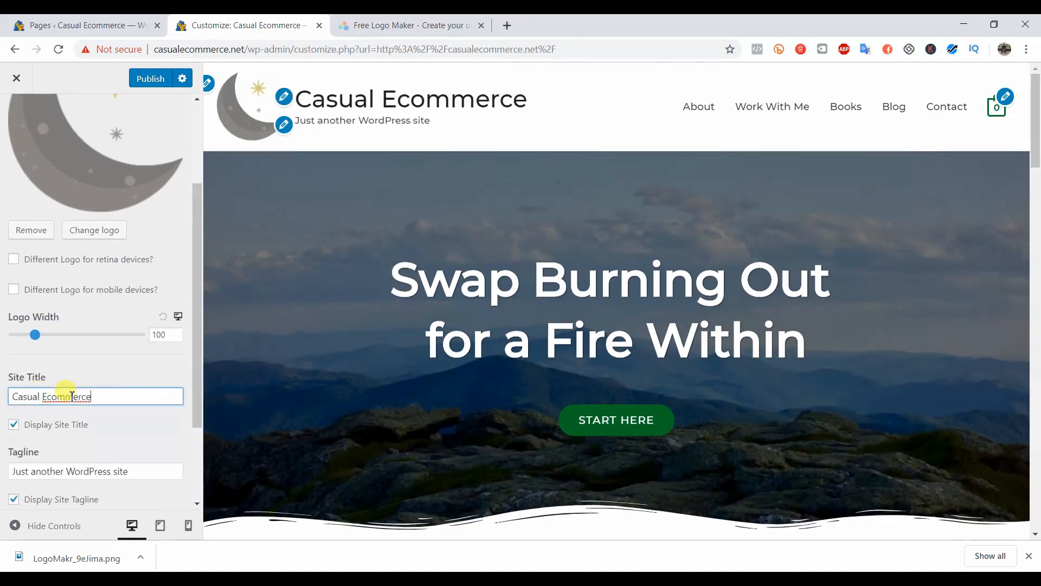
pyautogui.scroll(3, 145, 402)
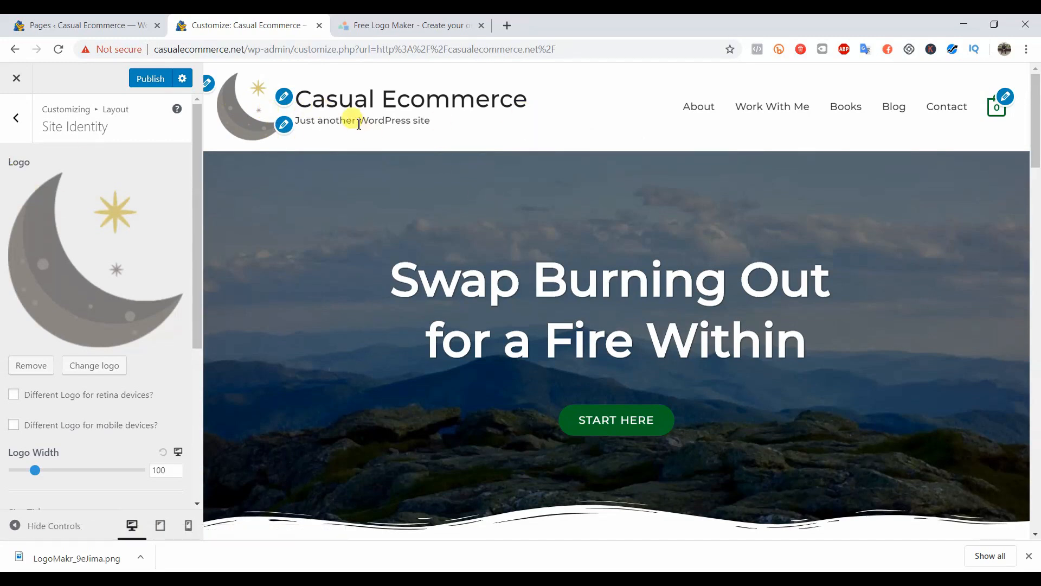
pyautogui.scroll(-3, 112, 377)
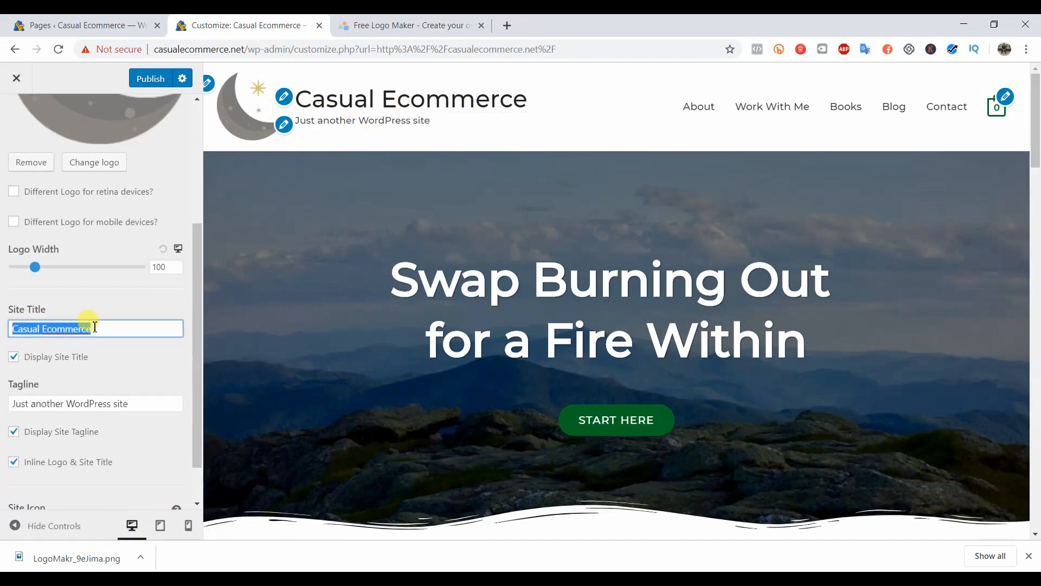
pyautogui.press('BackSpace')
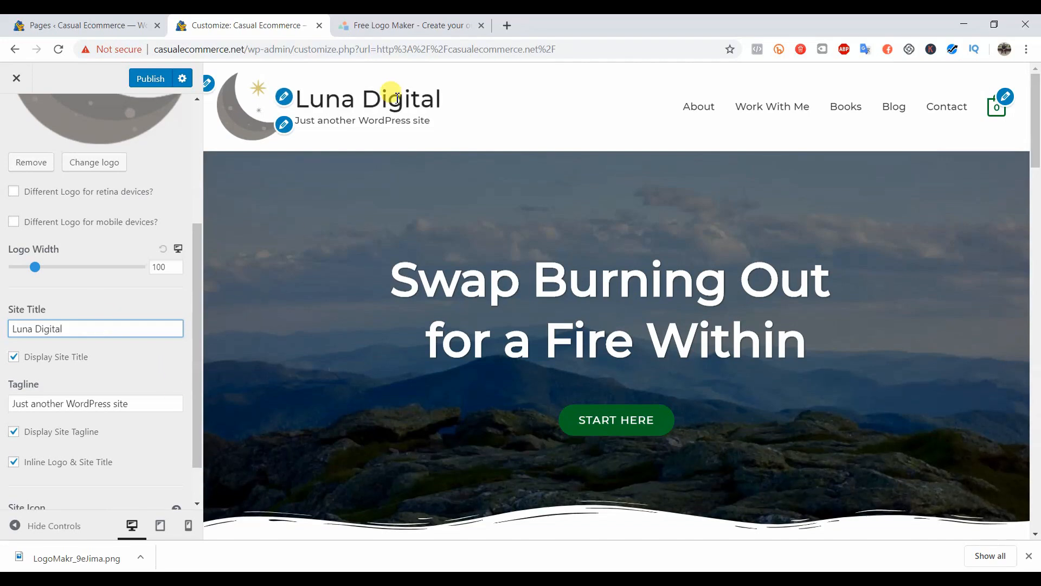
pyautogui.tripleClick(139, 403)
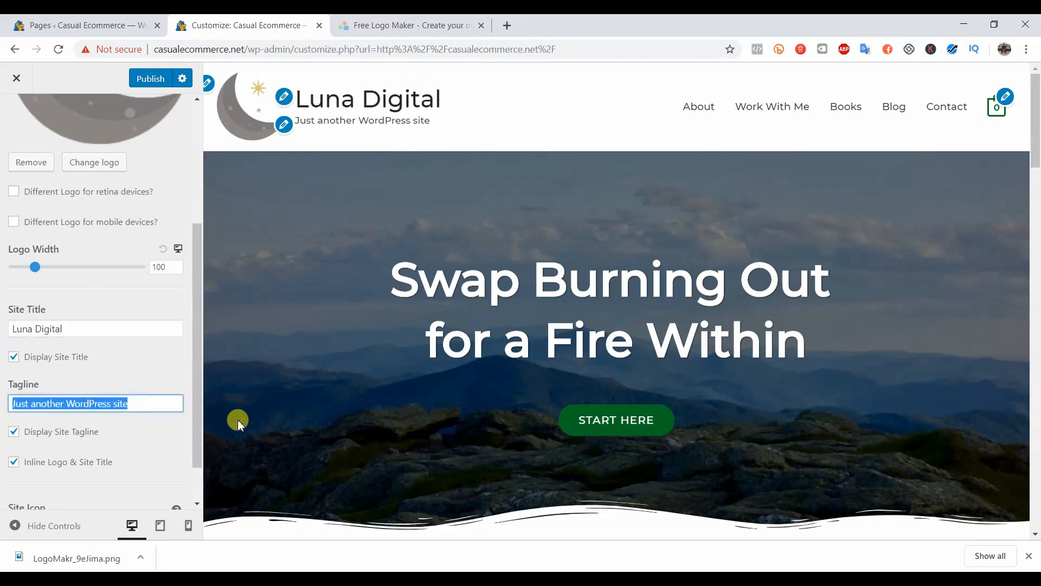
pyautogui.press('BackSpace')
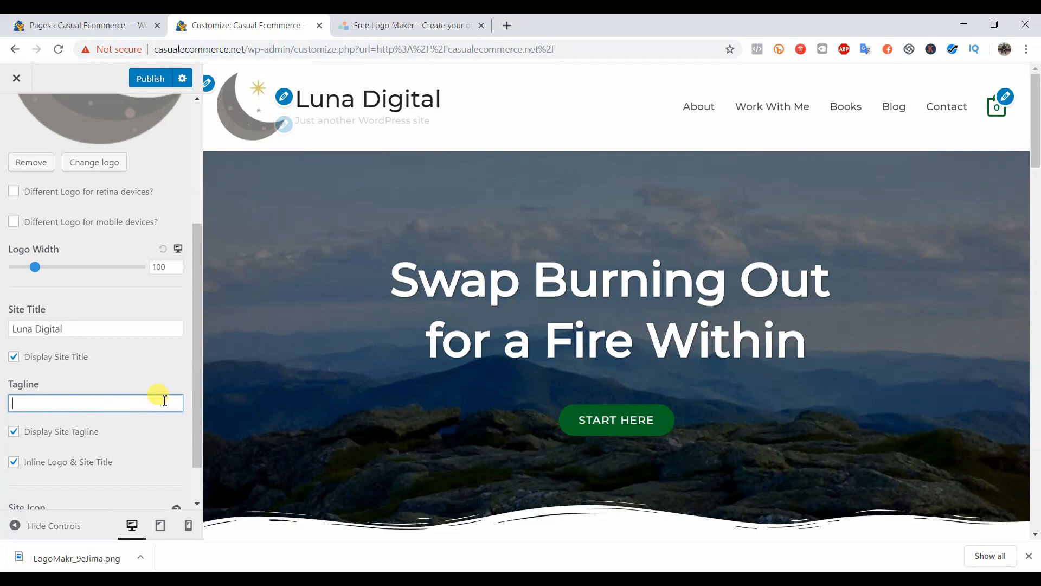
# - Publish the site identity changes and close the customizer
pyautogui.scroll(-1, 146, 388)
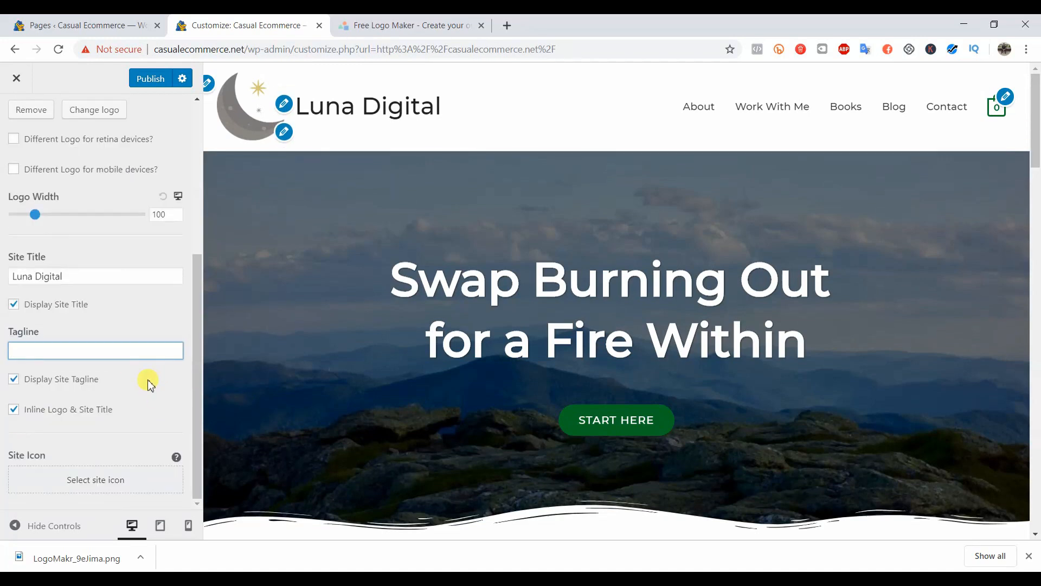
pyautogui.scroll(5, 148, 380)
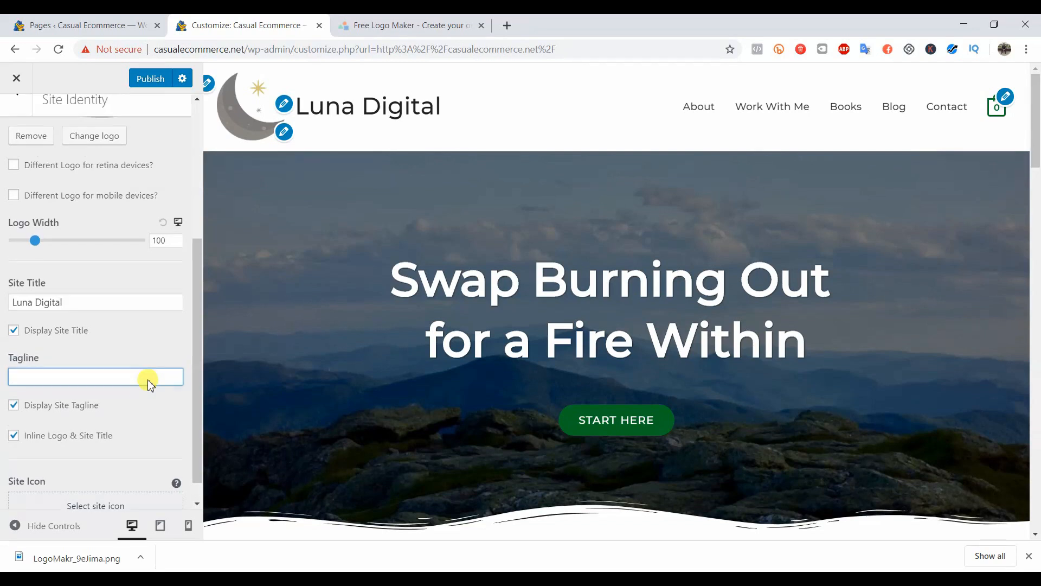
pyautogui.click(149, 81)
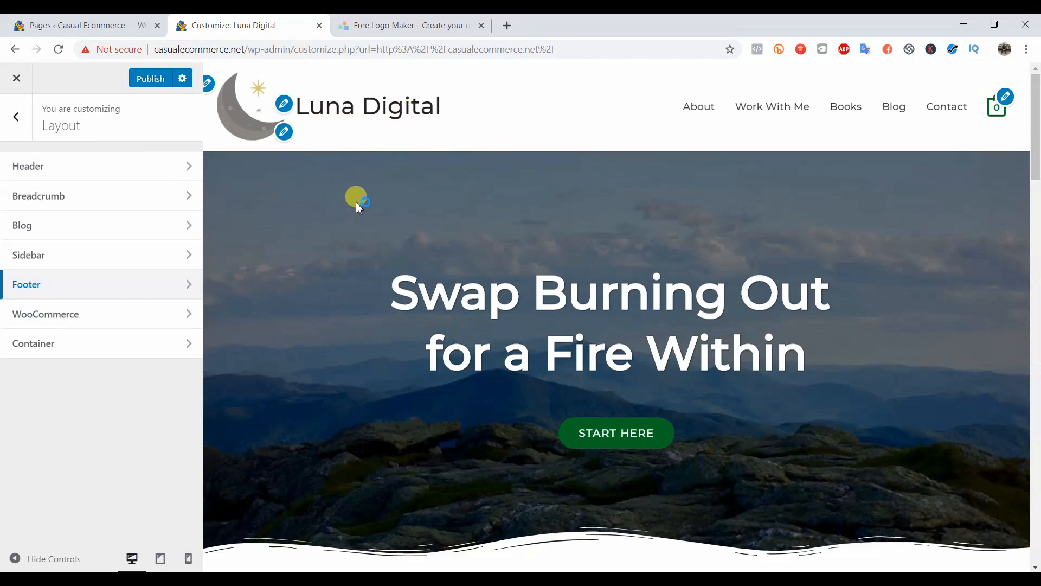
pyautogui.click(14, 81)
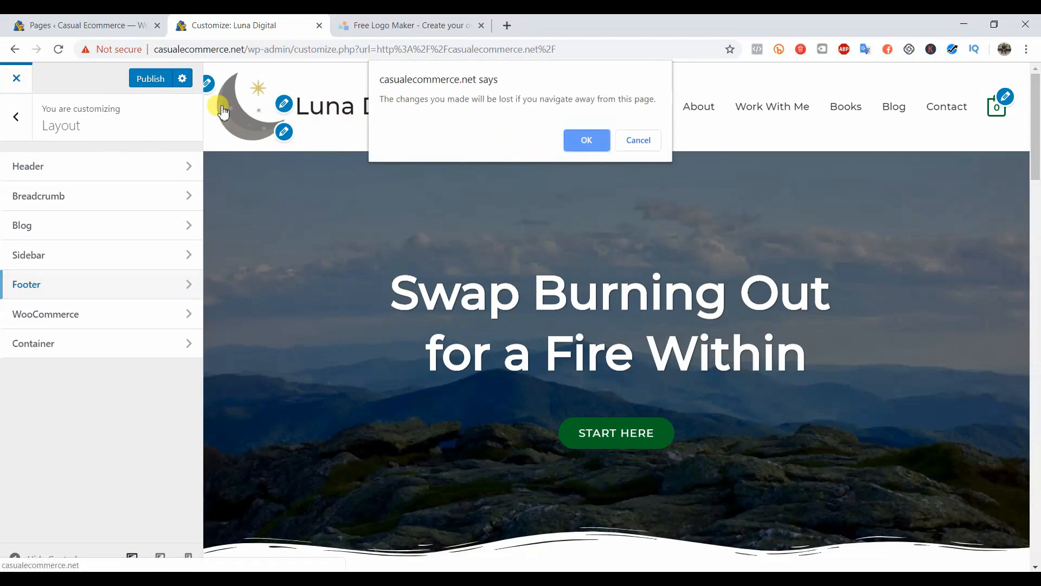
# - Confirm leaving the customizer to reach the live Luna Digital site
pyautogui.click(579, 141)
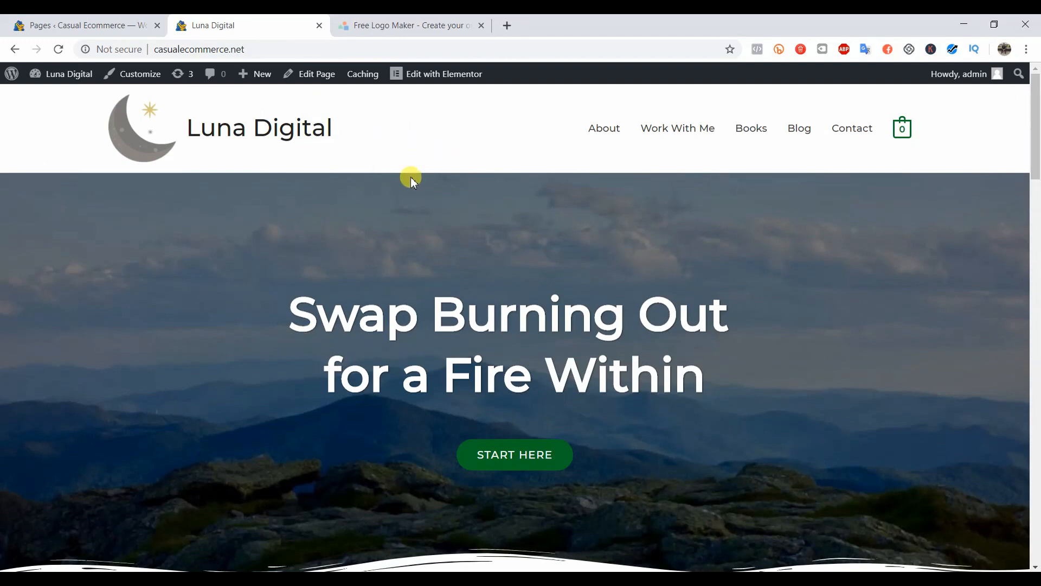
pyautogui.moveTo(429, 79)
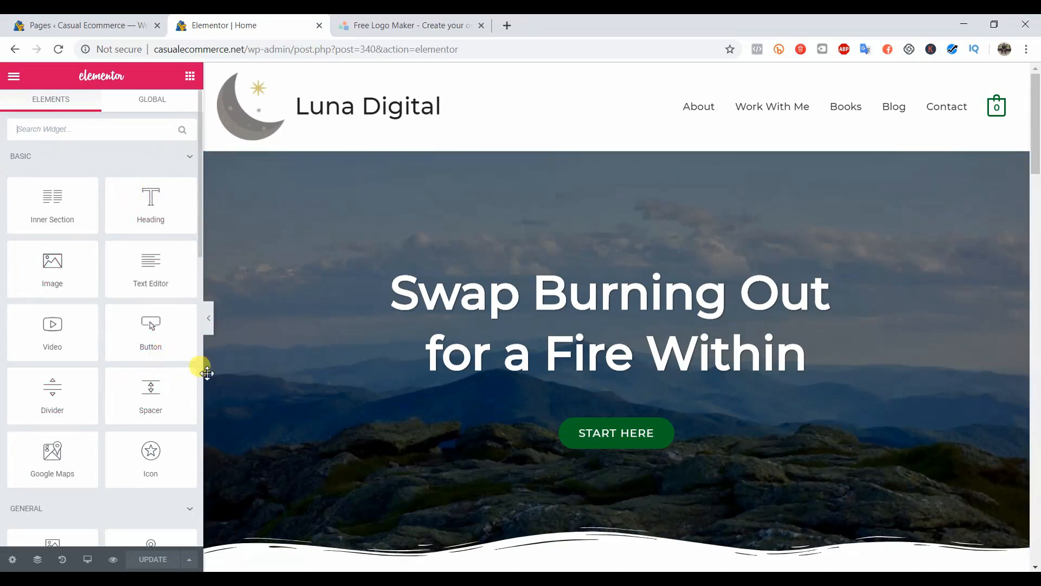
pyautogui.scroll(-5, 744, 375)
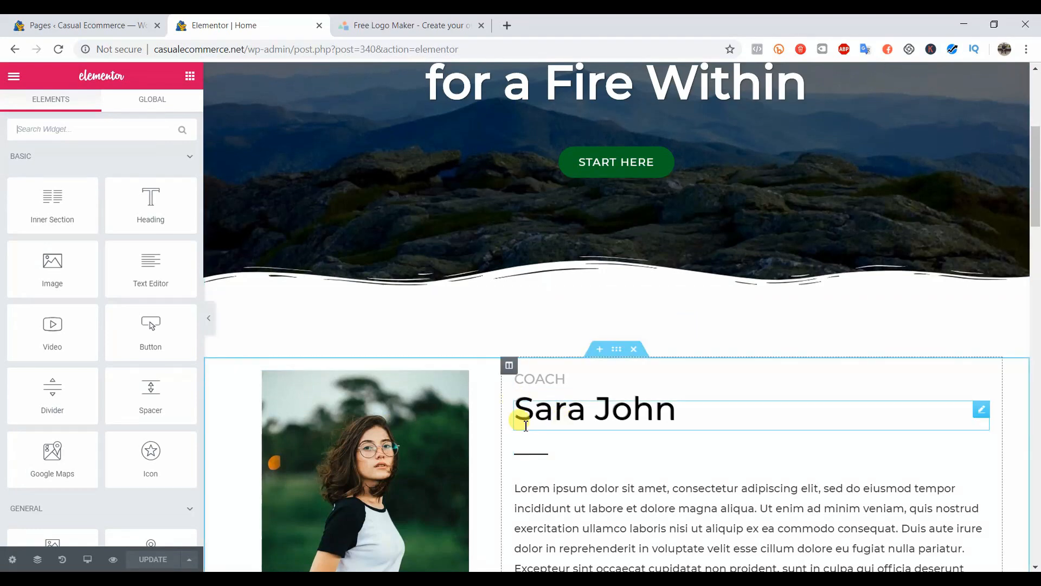
pyautogui.scroll(5, 523, 424)
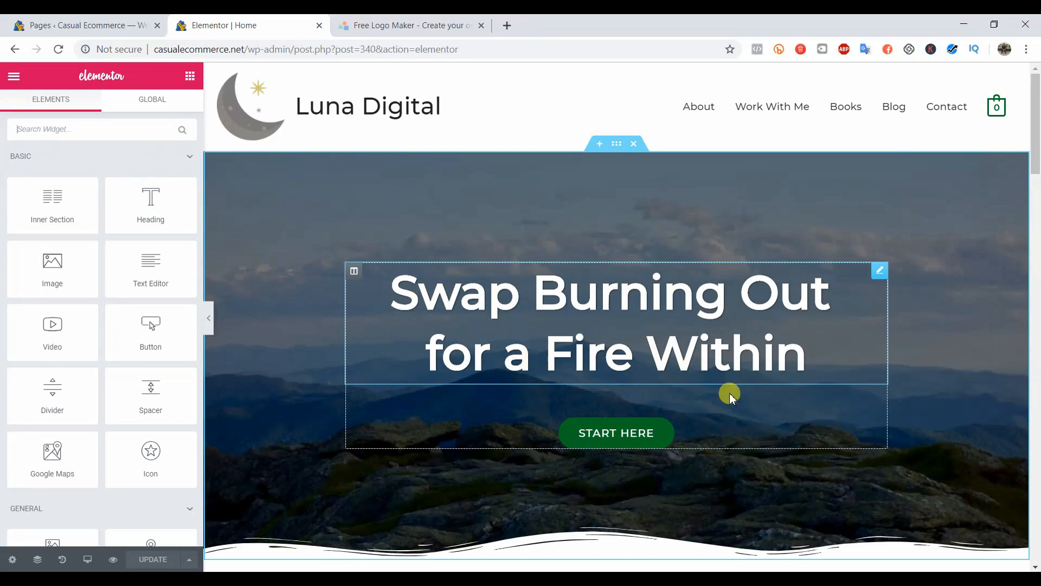
pyautogui.scroll(-4, 774, 402)
pyautogui.scroll(3, 767, 400)
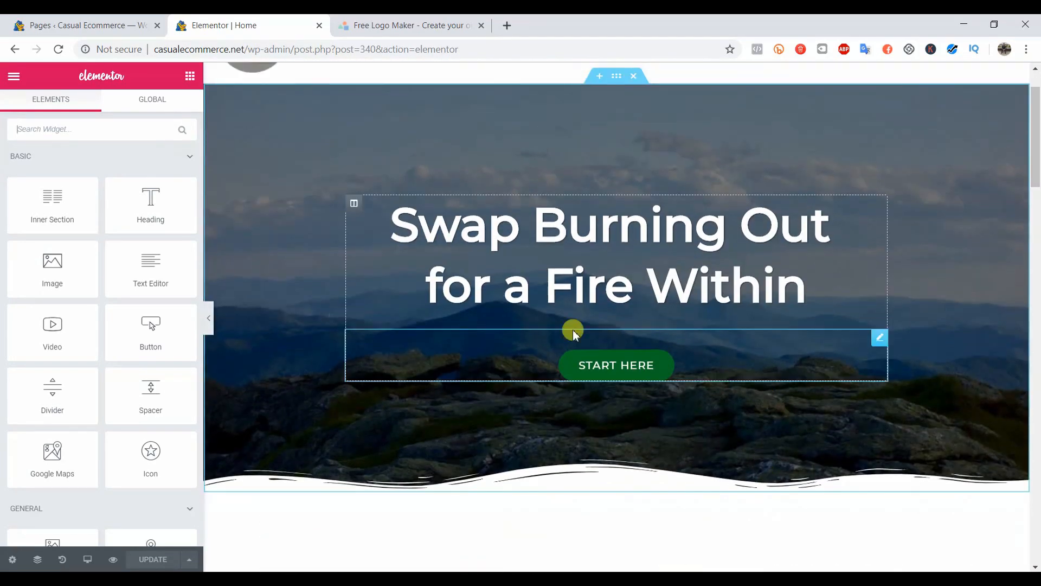
pyautogui.scroll(-3, 704, 437)
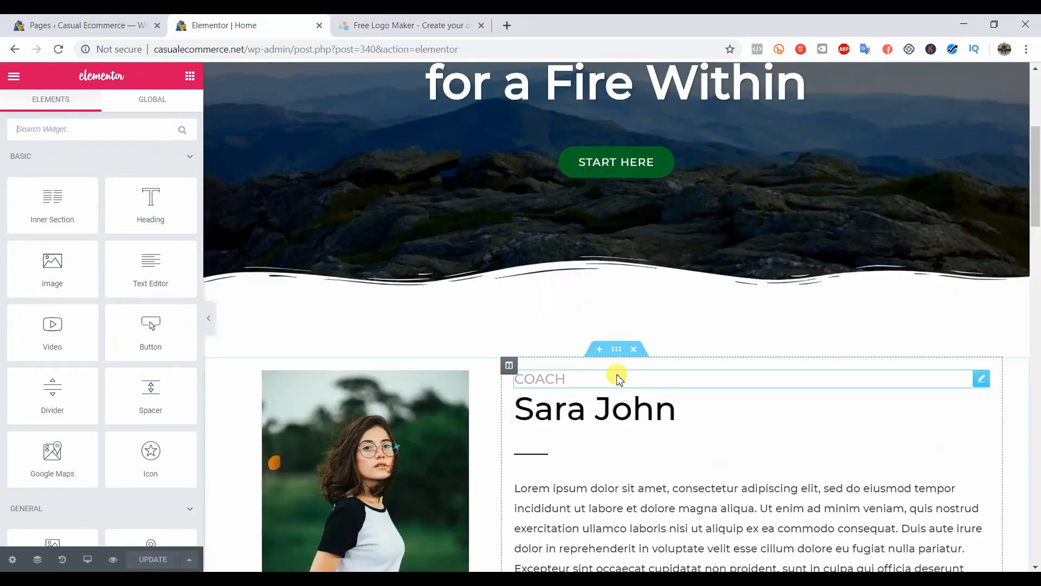
pyautogui.scroll(5, 618, 378)
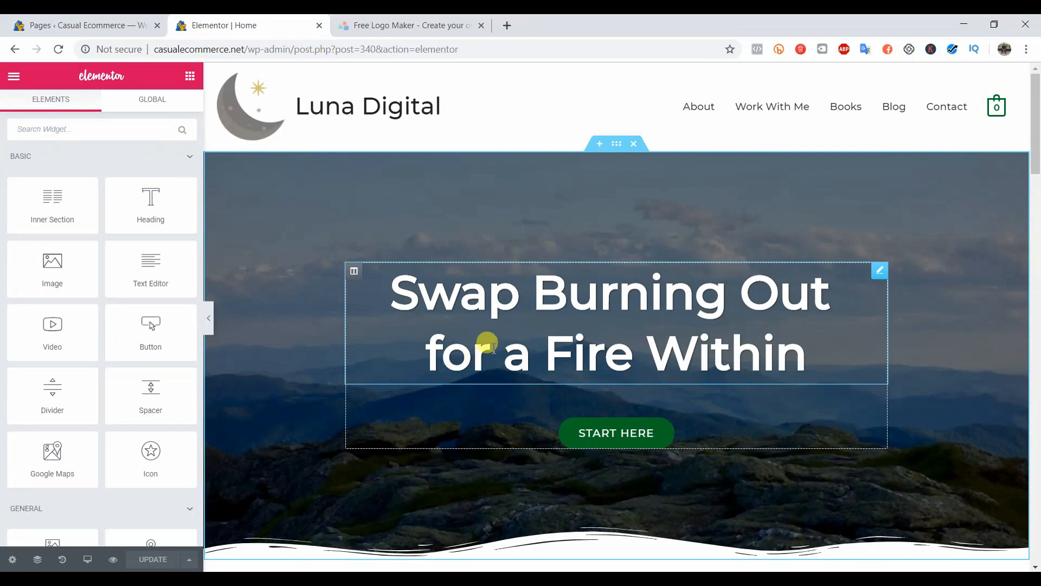
pyautogui.scroll(-1, 482, 323)
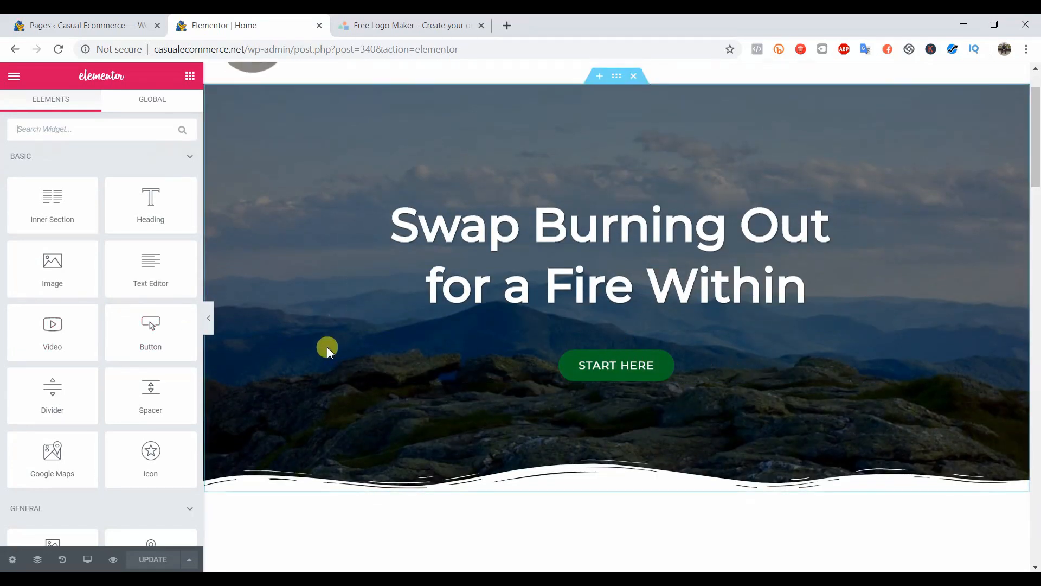
pyautogui.scroll(1, 614, 415)
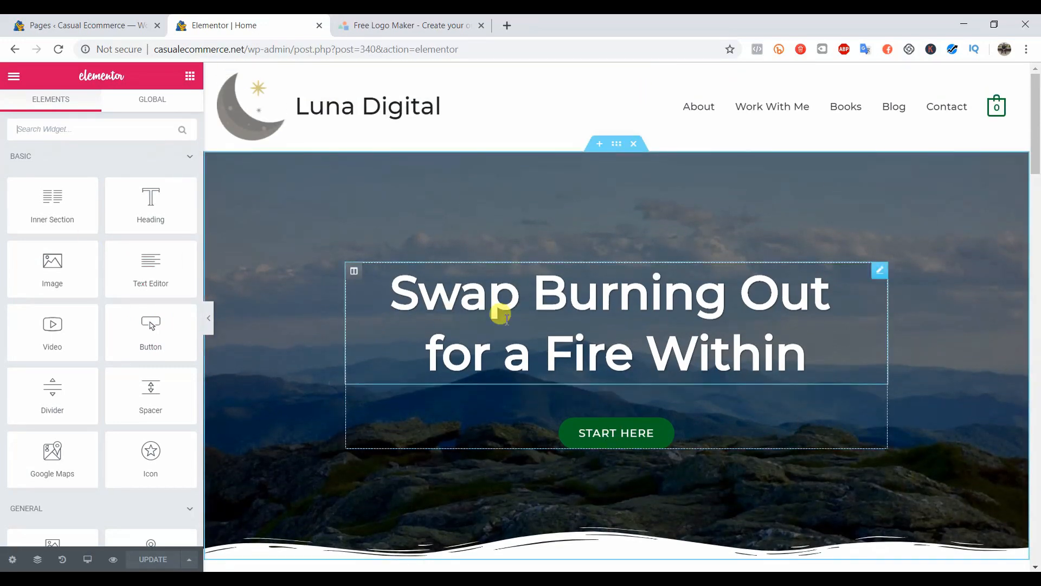
# - Select and delete the hero heading's existing text, clearing any stray characters
pyautogui.click(536, 383)
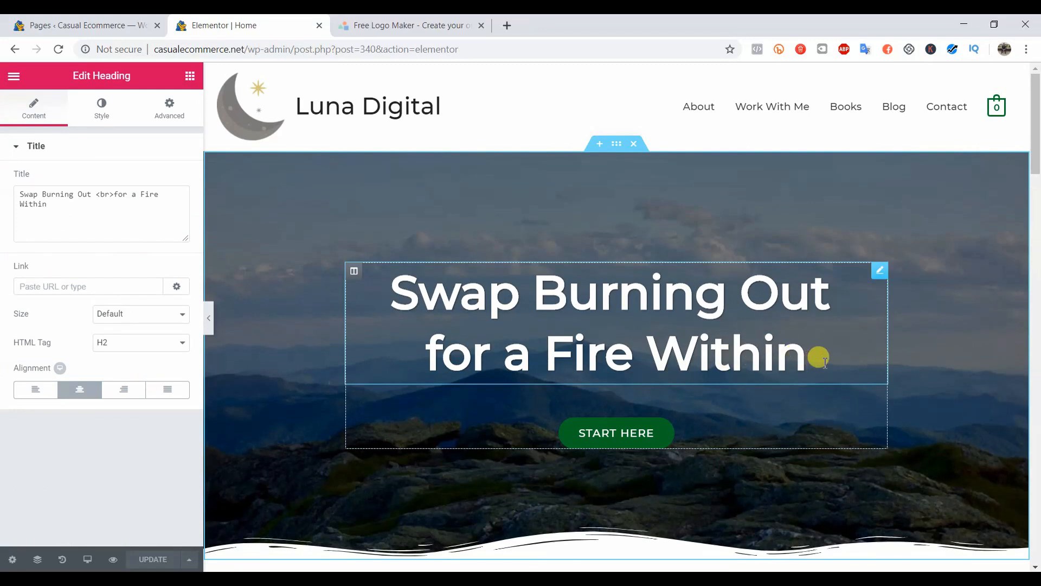
pyautogui.moveTo(817, 362)
pyautogui.mouseDown()
pyautogui.moveTo(618, 344)
pyautogui.moveTo(379, 284)
pyautogui.mouseUp()
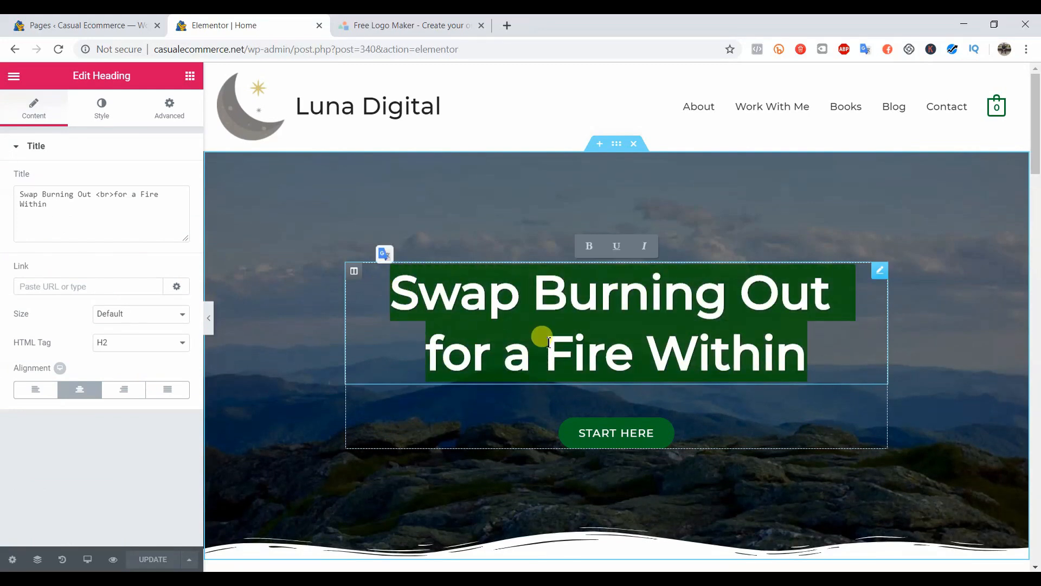
pyautogui.press('BackSpace')
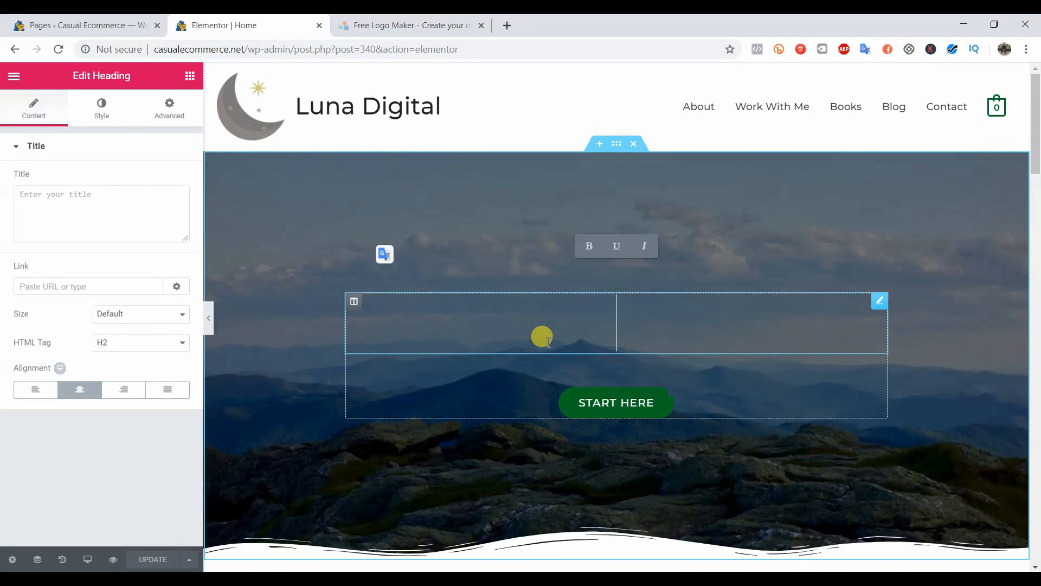
pyautogui.write('turiqreifbei')
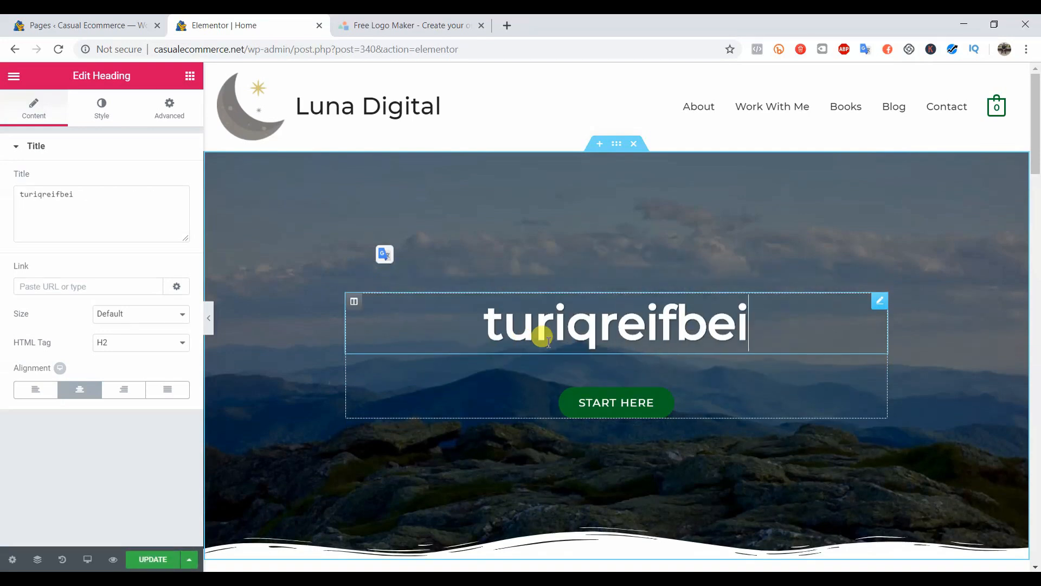
pyautogui.press('BackSpace')
pyautogui.press('BackSpace')
pyautogui.press('BackSpace')
pyautogui.press('BackSpace')
pyautogui.press('BackSpace')
pyautogui.press('BackSpace')
pyautogui.press('BackSpace')
pyautogui.press('BackSpace')
pyautogui.press('BackSpace')
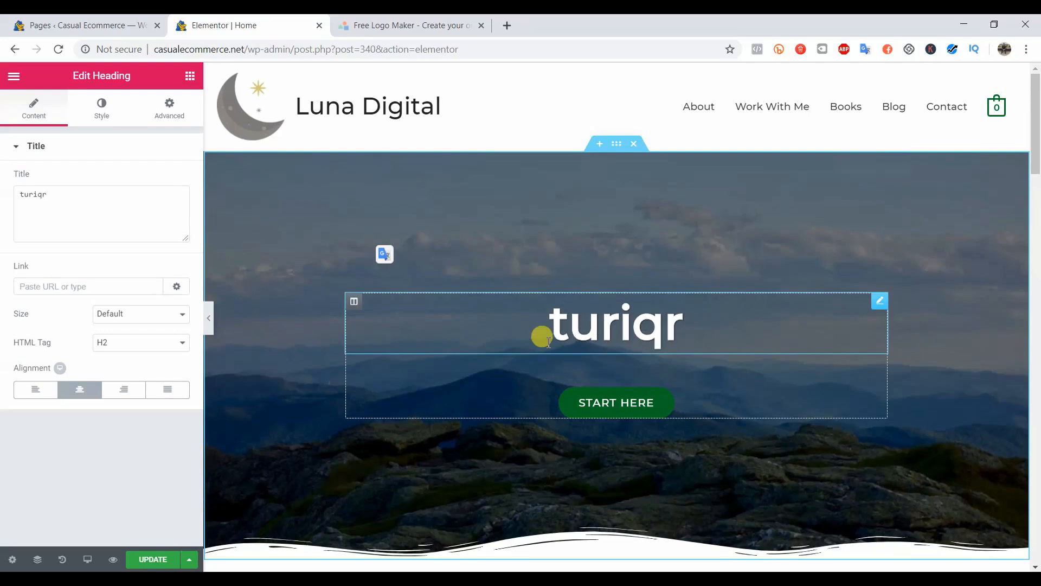
pyautogui.press('BackSpace')
pyautogui.press('BackSpace')
pyautogui.press('BackSpace')
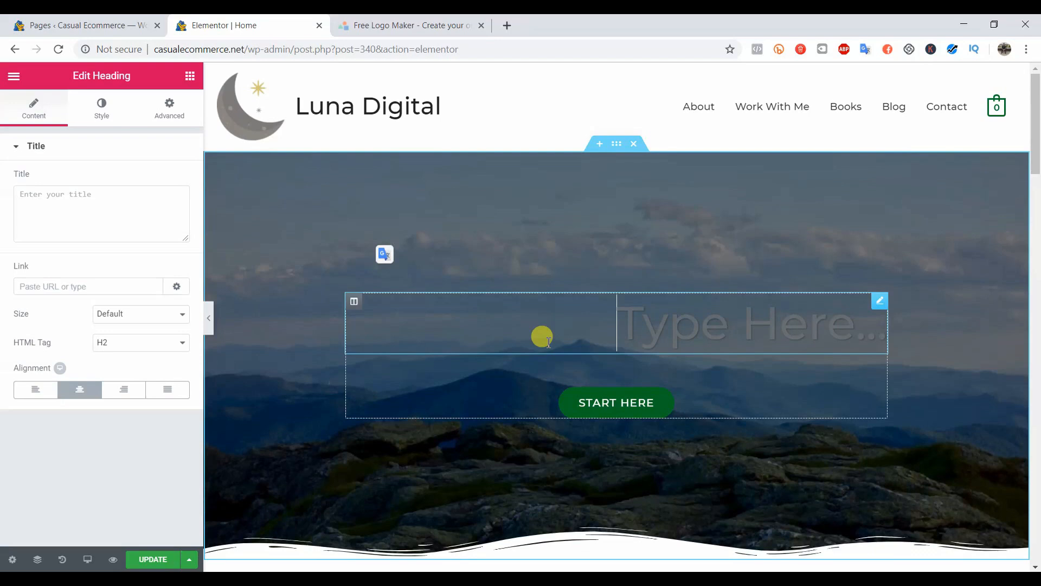
# - Type 'Do You Want More Online Leads For Your Business?' into the empty heading
pyautogui.click(542, 337)
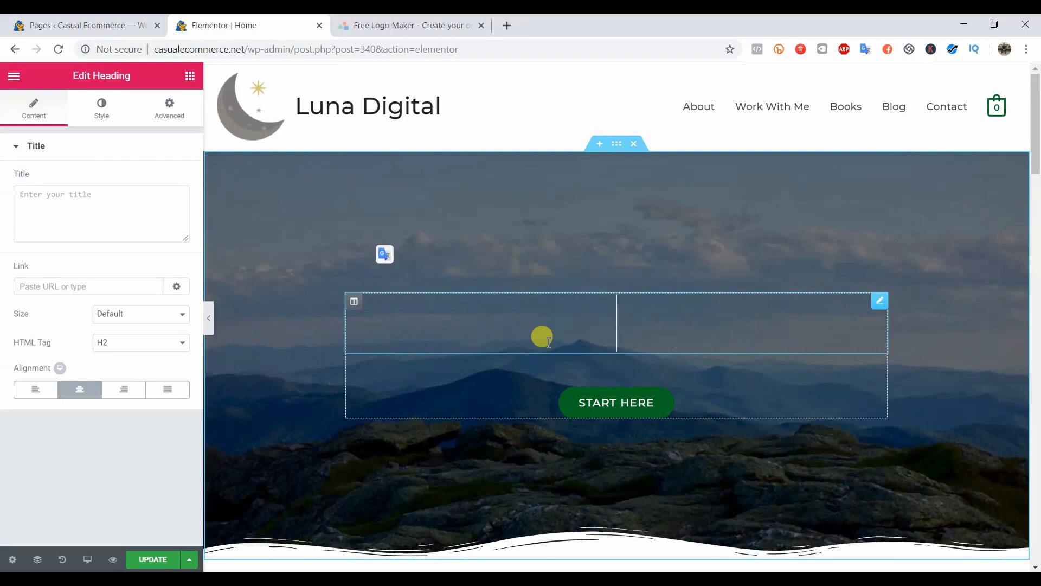
pyautogui.write('Do Yo')
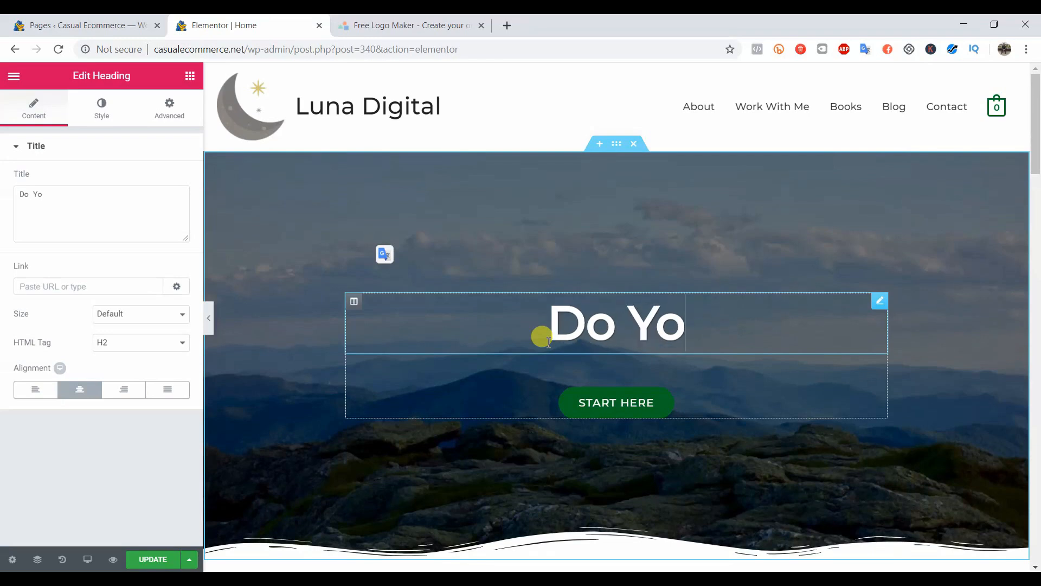
pyautogui.write('u Want Morw')
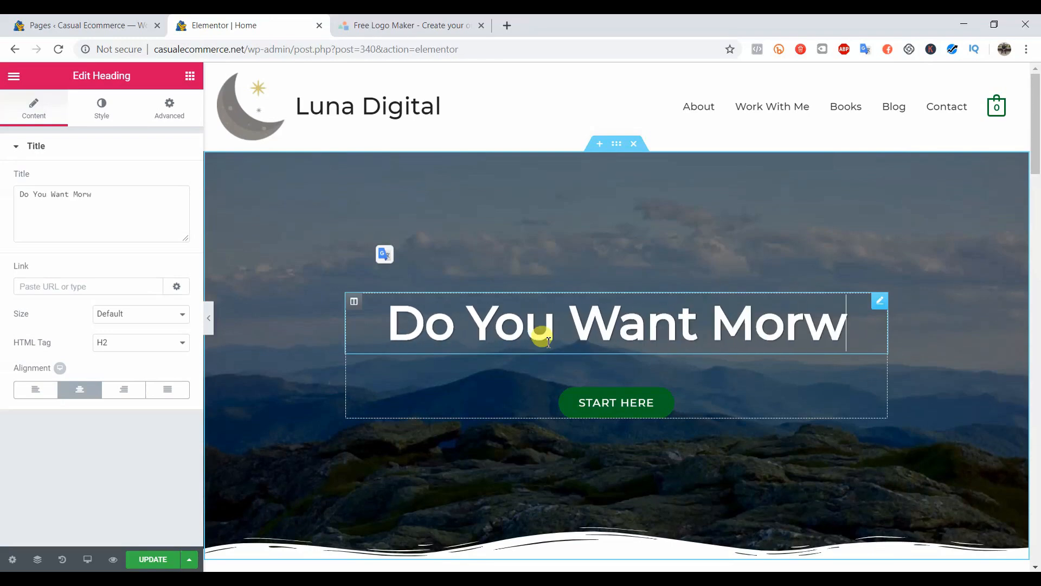
pyautogui.press('BackSpace')
pyautogui.write('e')
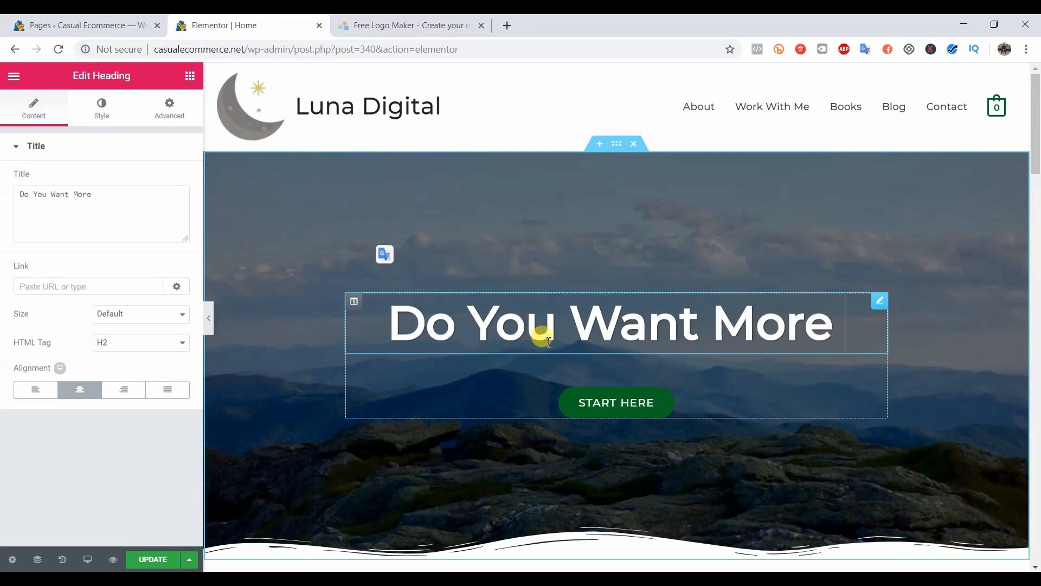
pyautogui.write(' Online Lead')
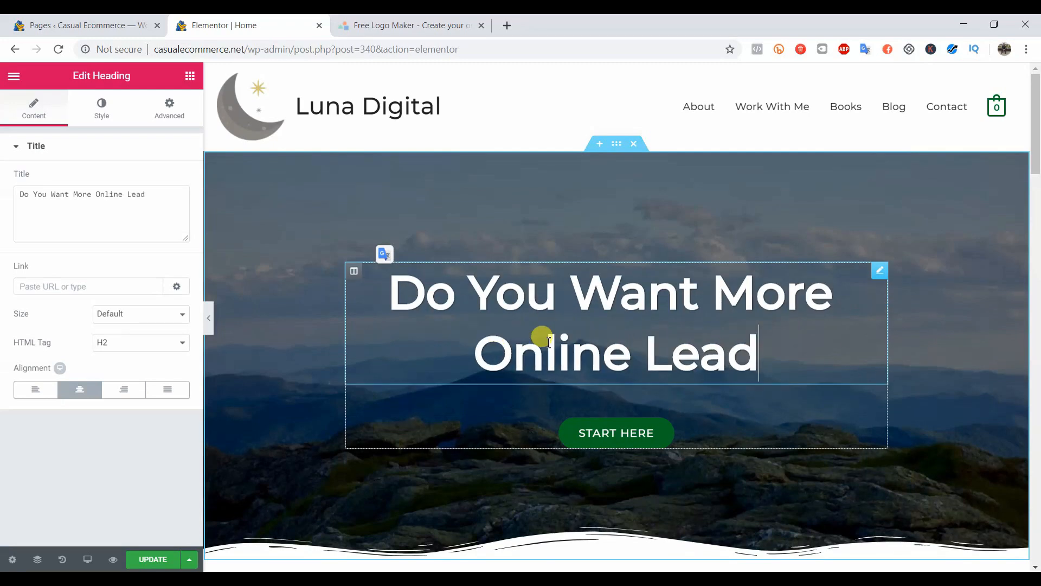
pyautogui.write('s For Your Buines')
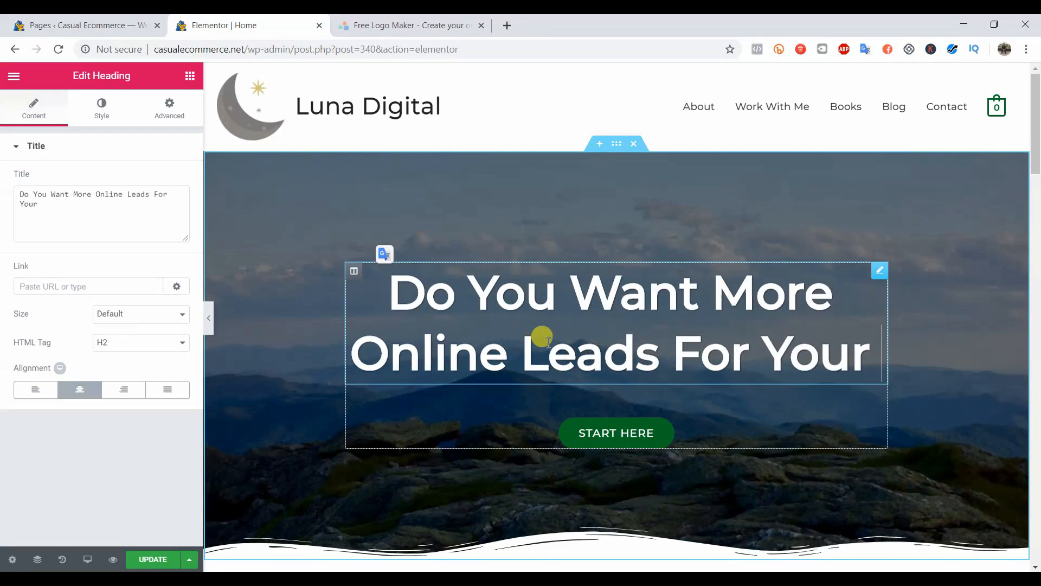
pyautogui.press('BackSpace')
pyautogui.press('BackSpace')
pyautogui.press('BackSpace')
pyautogui.press('BackSpace')
pyautogui.write('s')
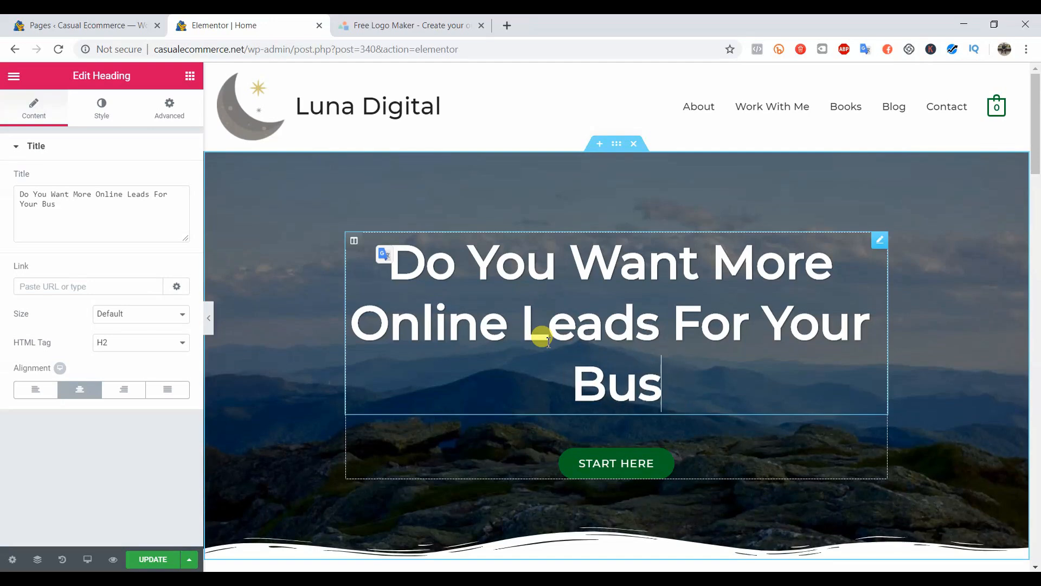
pyautogui.write('iness?')
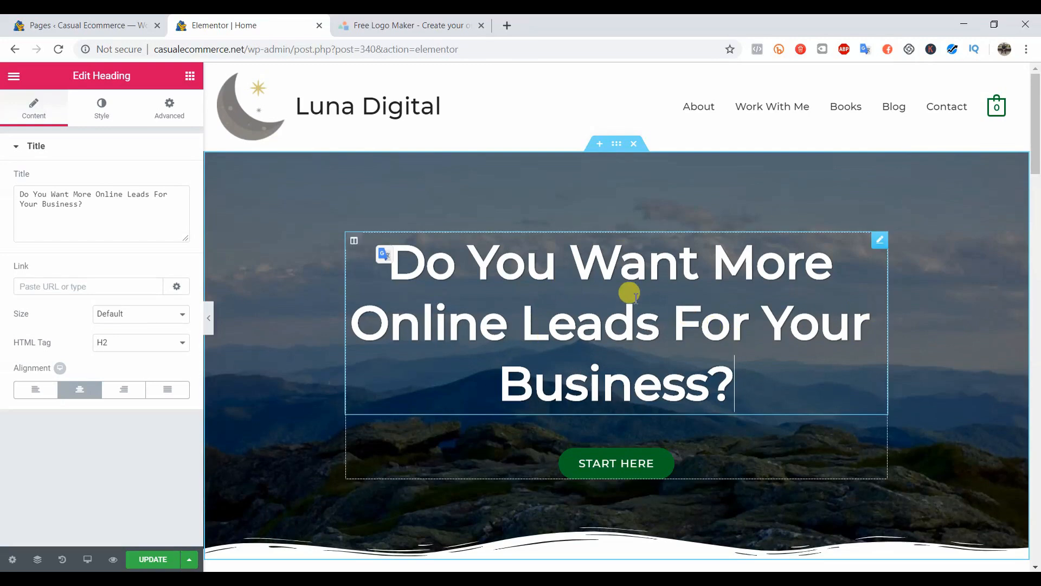
# - Set the hero heading size to Medium and its alignment to Center
pyautogui.click(101, 212)
pyautogui.moveTo(105, 205); pyautogui.dragTo(58, 194)
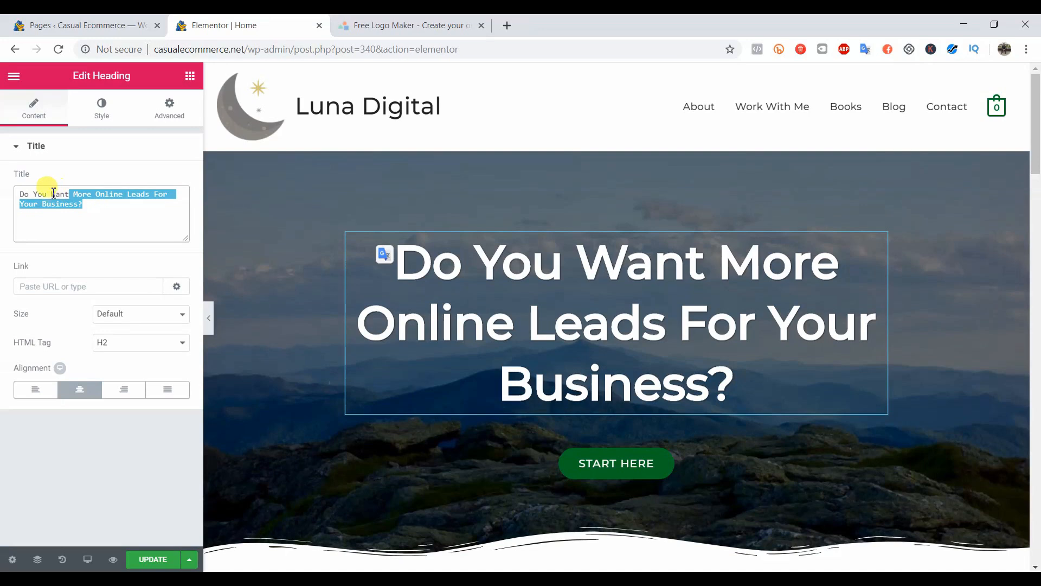
pyautogui.click(130, 237)
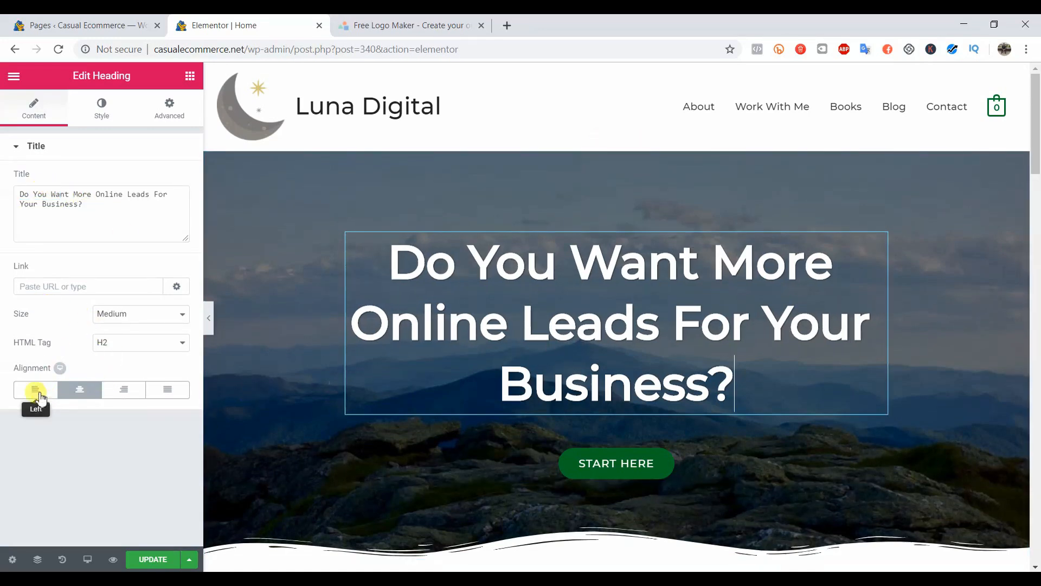
pyautogui.click(32, 391)
pyautogui.click(93, 397)
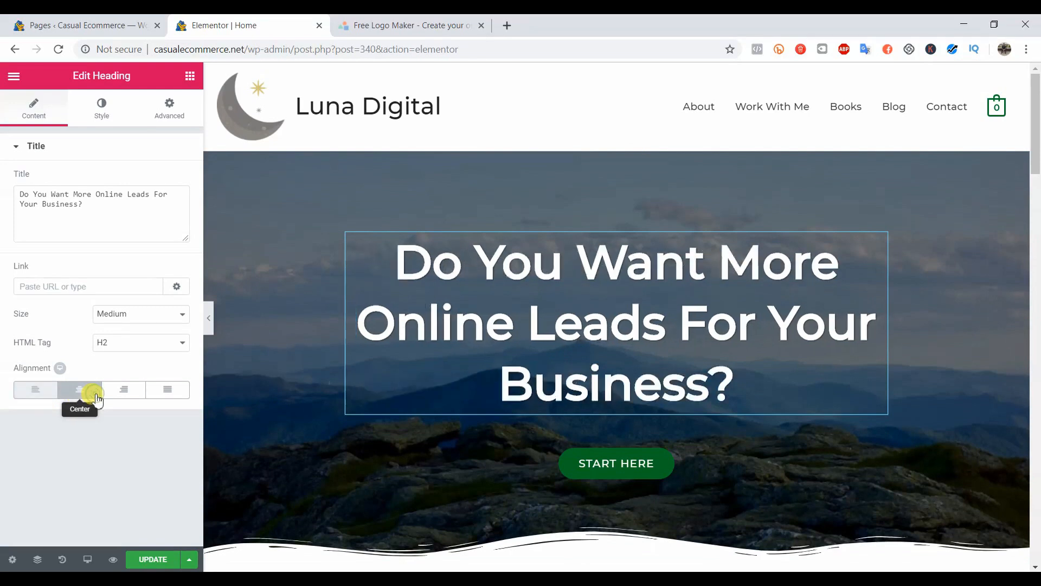
pyautogui.click(121, 393)
pyautogui.click(167, 392)
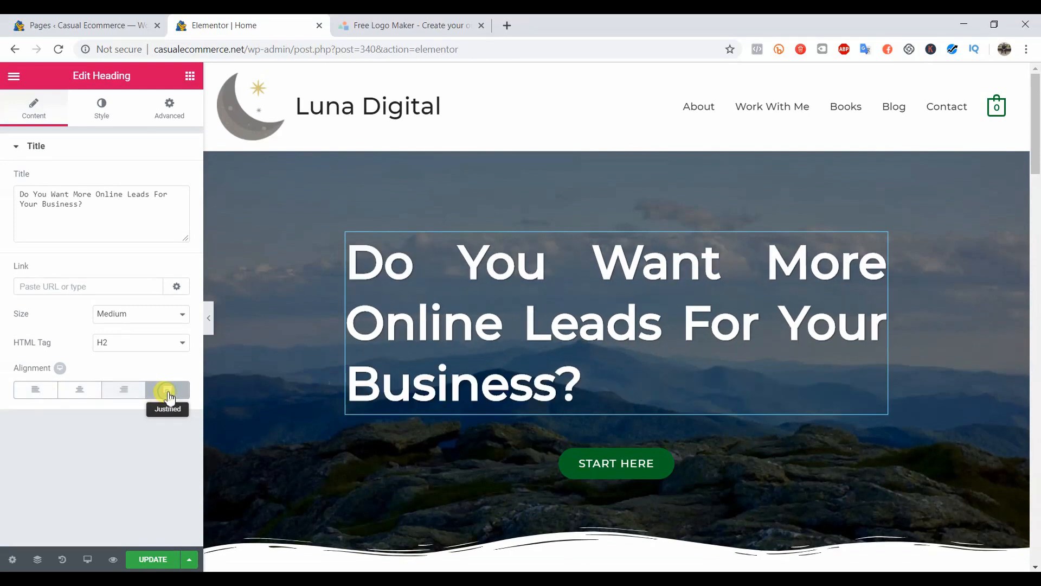
pyautogui.click(79, 391)
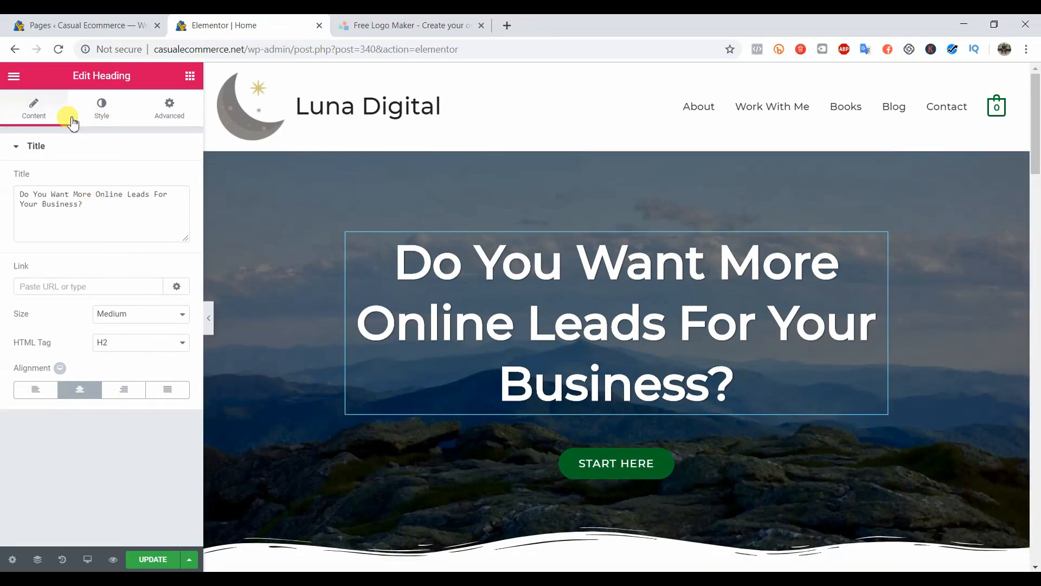
pyautogui.click(102, 118)
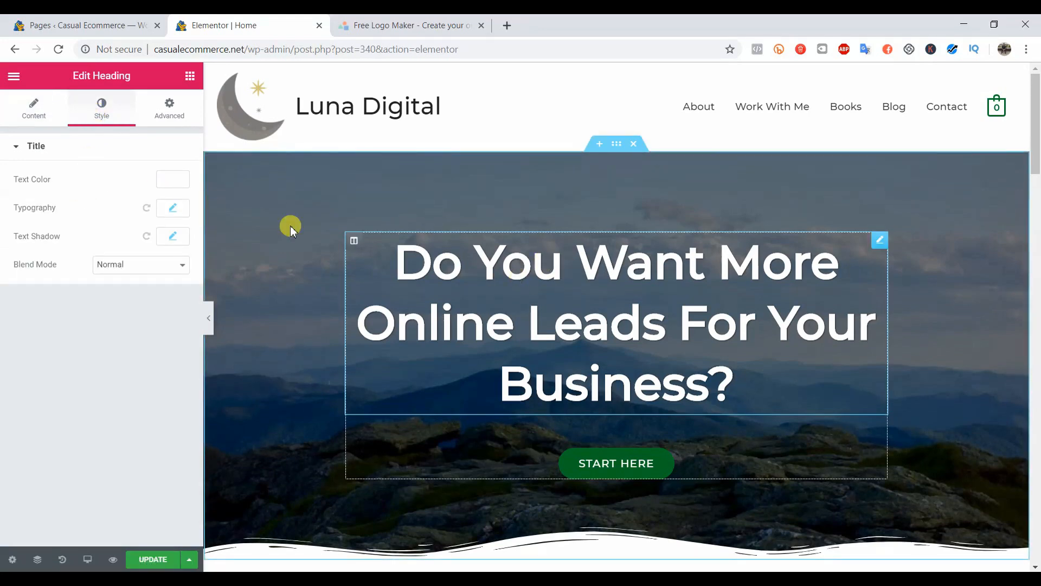
pyautogui.click(181, 178)
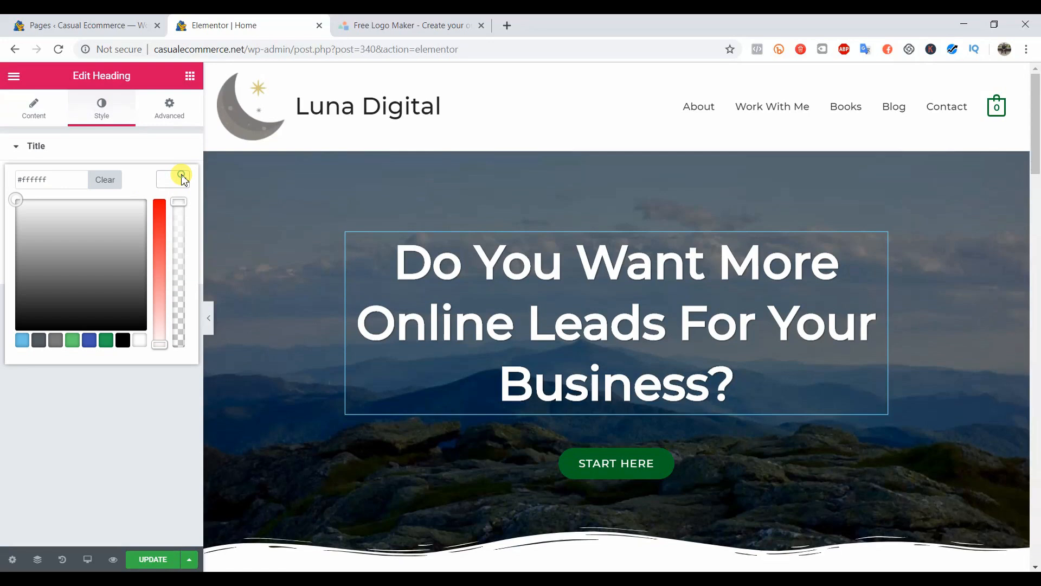
pyautogui.moveTo(159, 239); pyautogui.dragTo(166, 193)
pyautogui.moveTo(121, 239)
pyautogui.mouseDown()
pyautogui.moveTo(104, 212)
pyautogui.moveTo(47, 219)
pyautogui.moveTo(77, 212)
pyautogui.moveTo(73, 233)
pyautogui.moveTo(33, 209)
pyautogui.moveTo(82, 228)
pyautogui.moveTo(66, 243)
pyautogui.mouseUp()
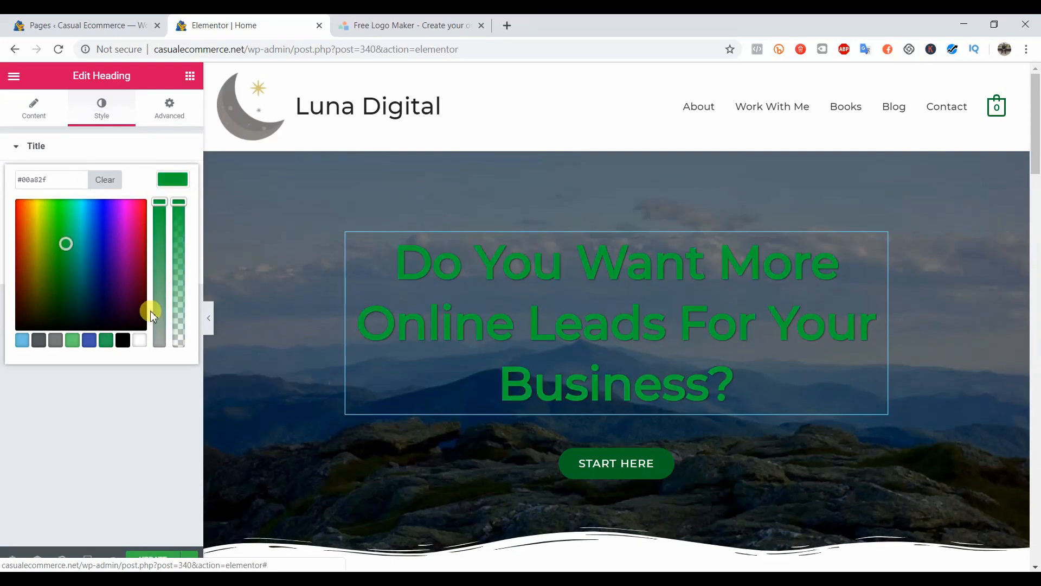
pyautogui.click(142, 340)
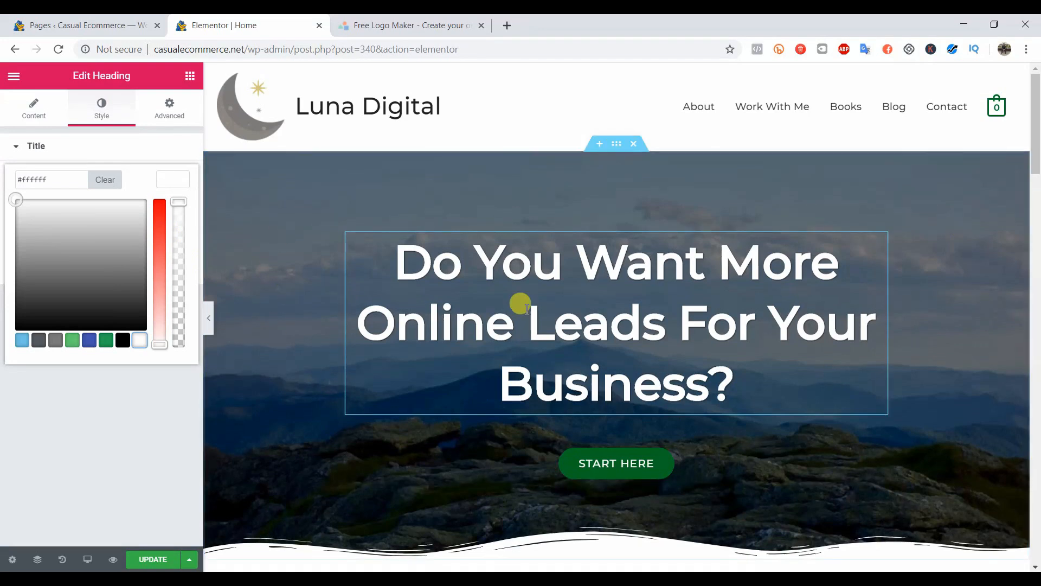
pyautogui.click(157, 402)
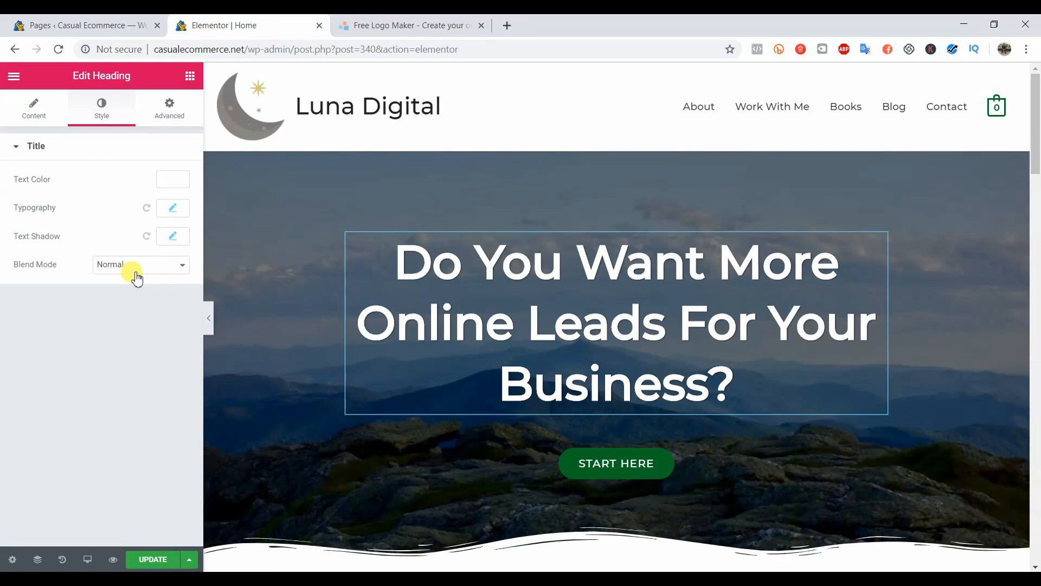
# - Set the heading font size to 58, trying Arial and Verdana before keeping the Default family
pyautogui.click(171, 208)
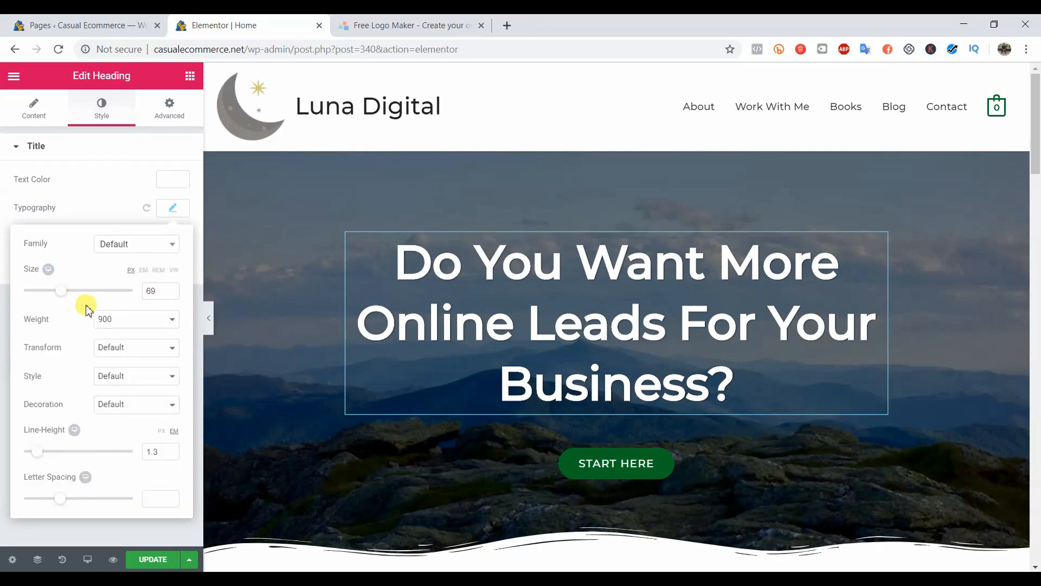
pyautogui.moveTo(66, 295)
pyautogui.mouseDown()
pyautogui.moveTo(107, 293)
pyautogui.moveTo(60, 301)
pyautogui.mouseUp()
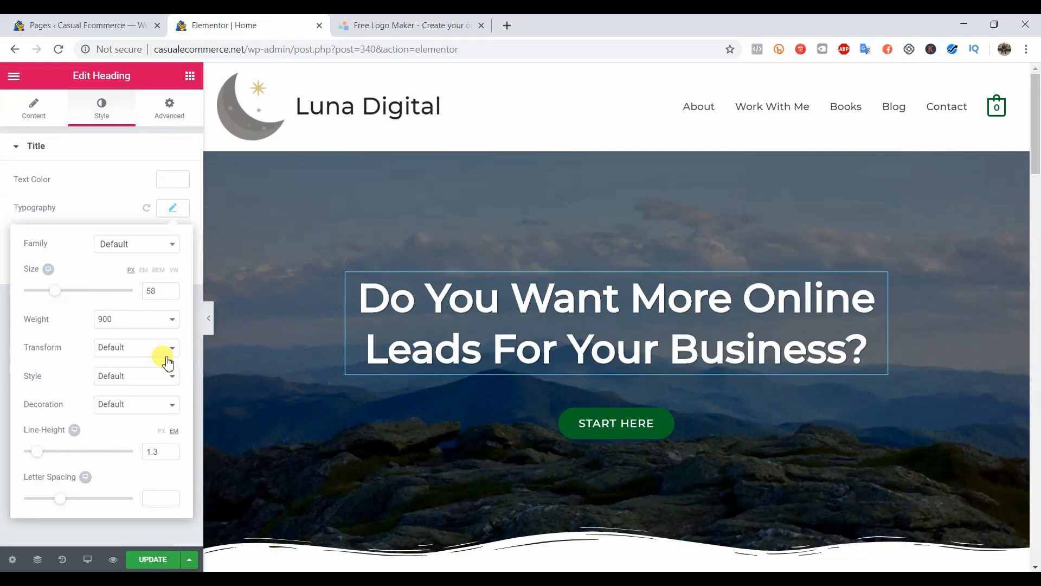
pyautogui.click(166, 250)
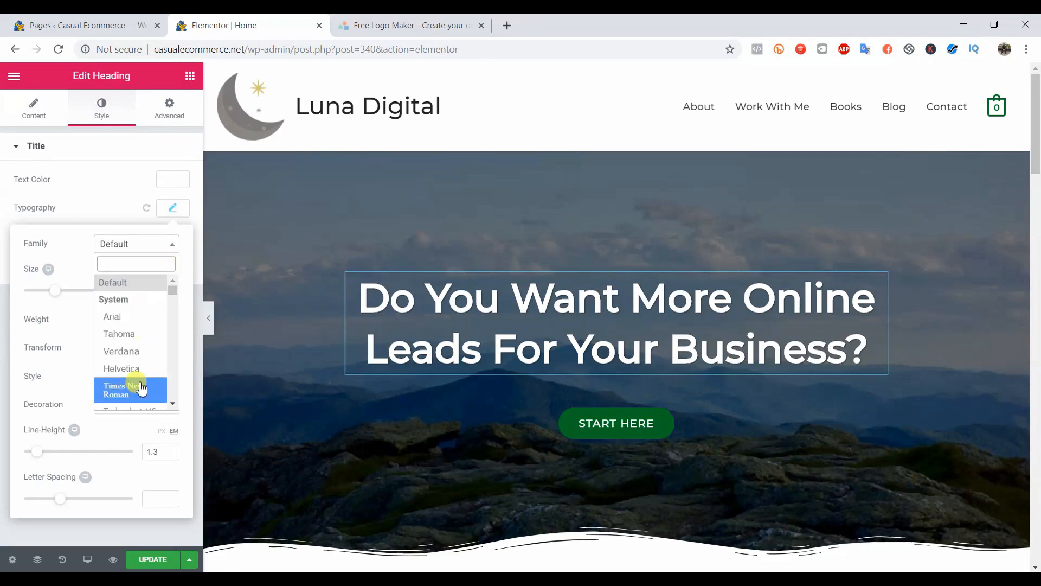
pyautogui.click(147, 320)
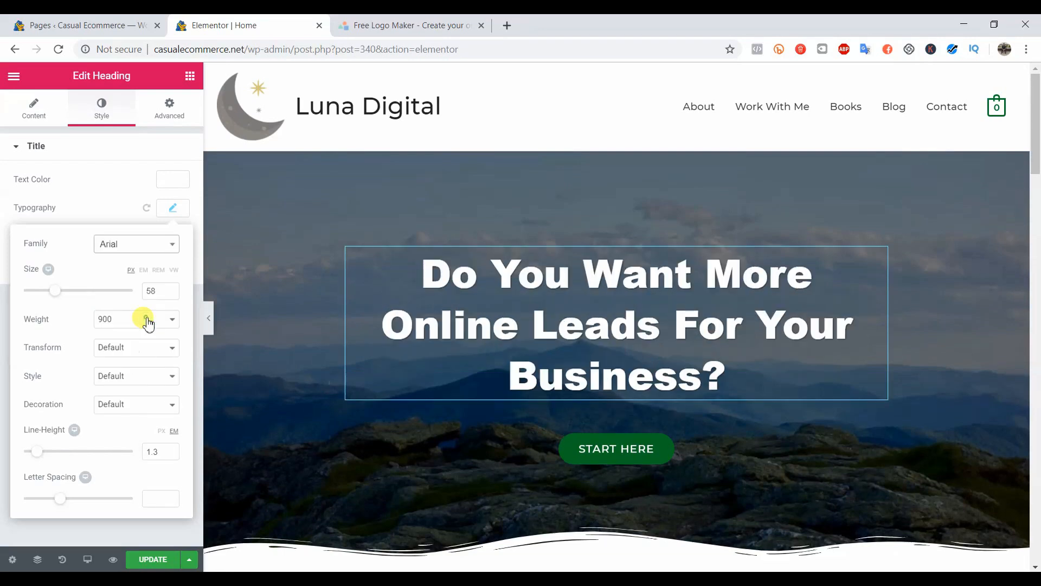
pyautogui.click(162, 249)
pyautogui.click(139, 354)
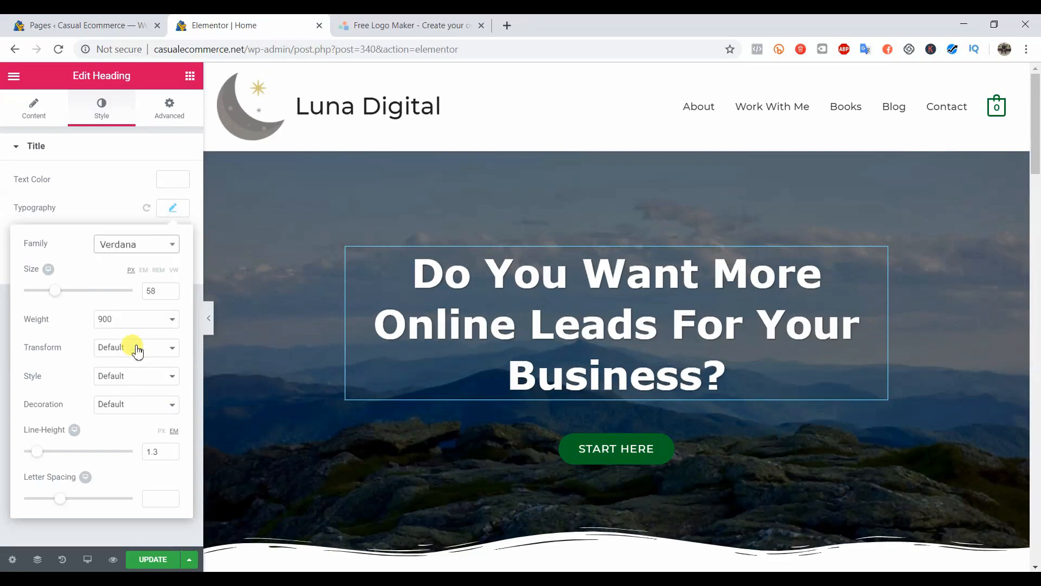
pyautogui.click(152, 250)
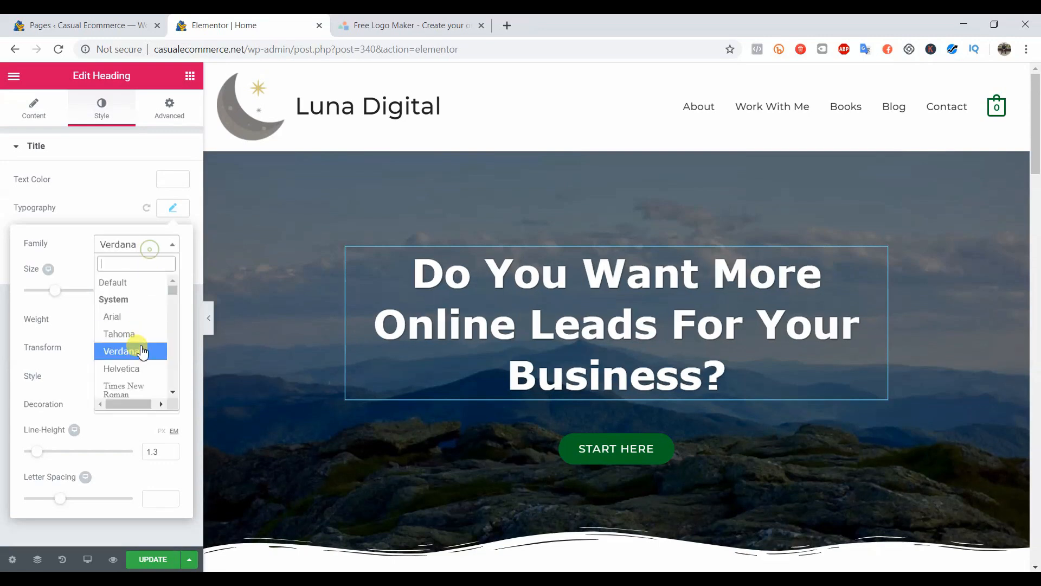
pyautogui.click(138, 285)
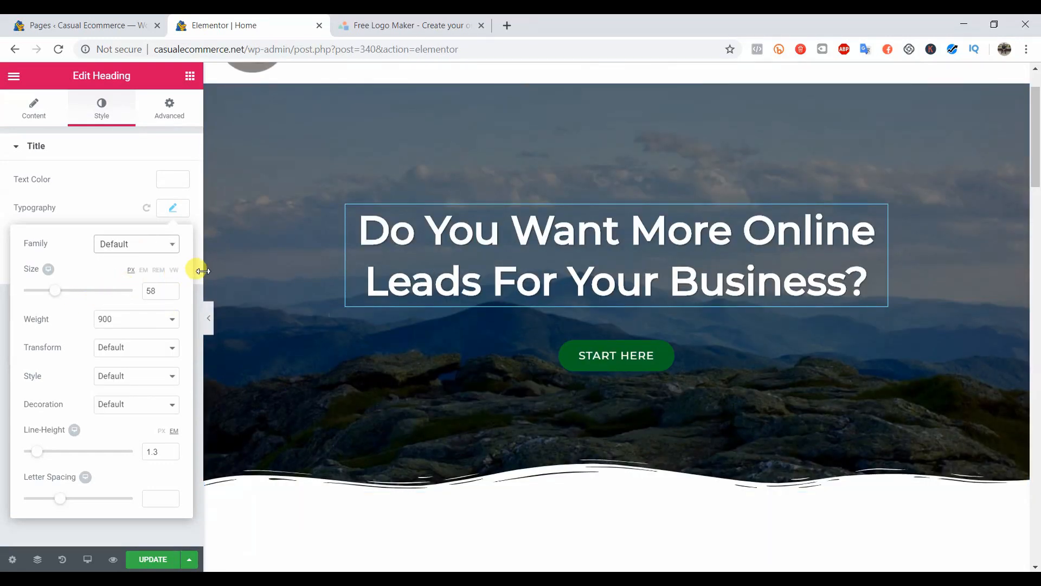
pyautogui.scroll(-3, 757, 311)
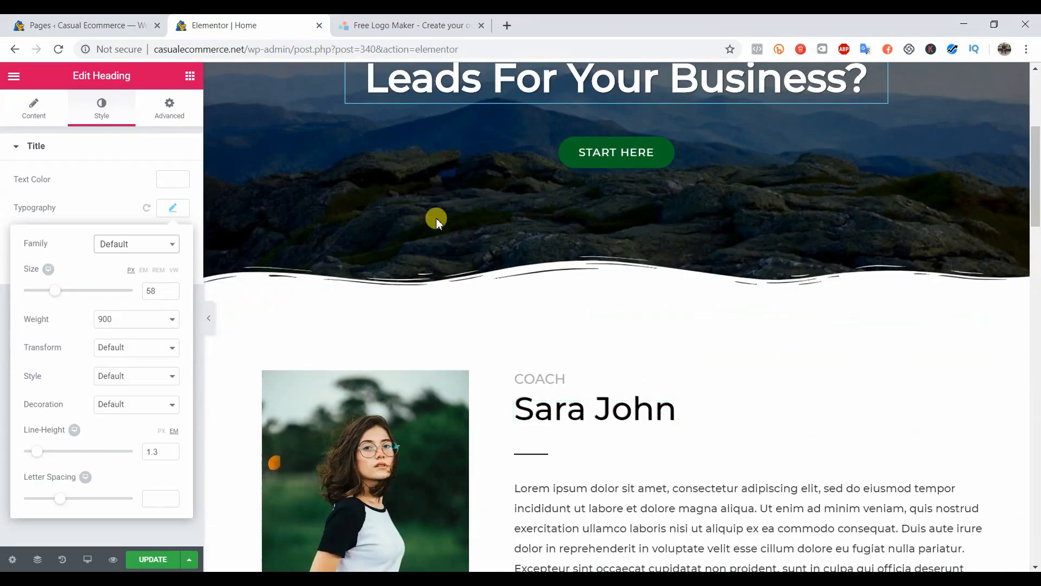
pyautogui.scroll(4, 707, 352)
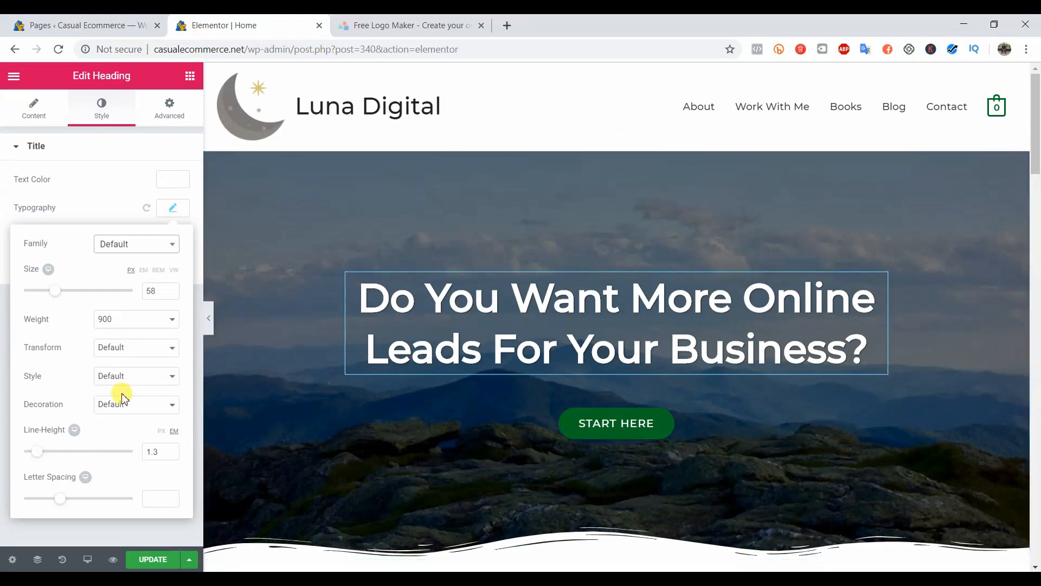
pyautogui.scroll(-7, 759, 298)
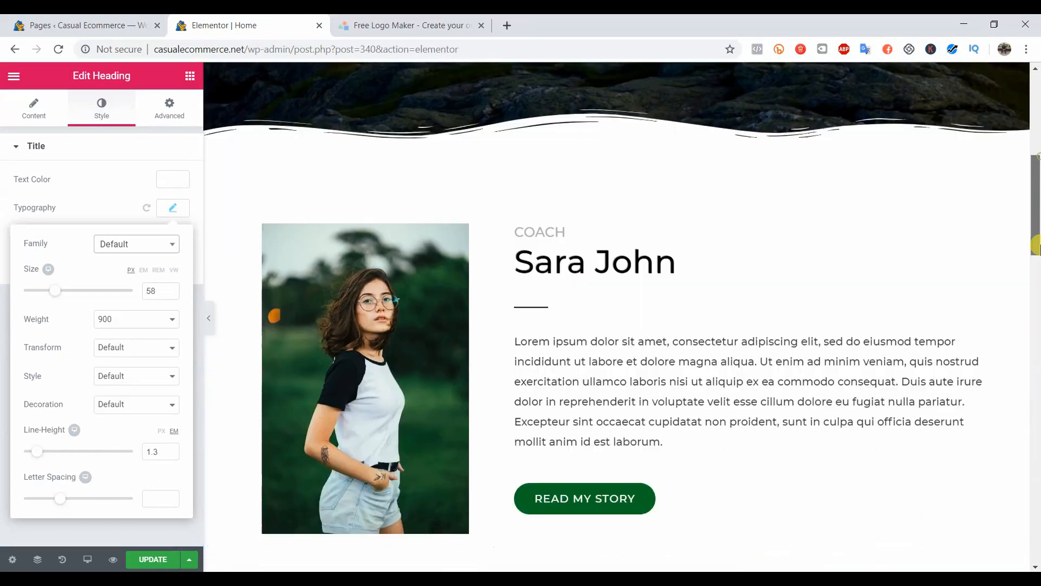
pyautogui.scroll(7, 705, 412)
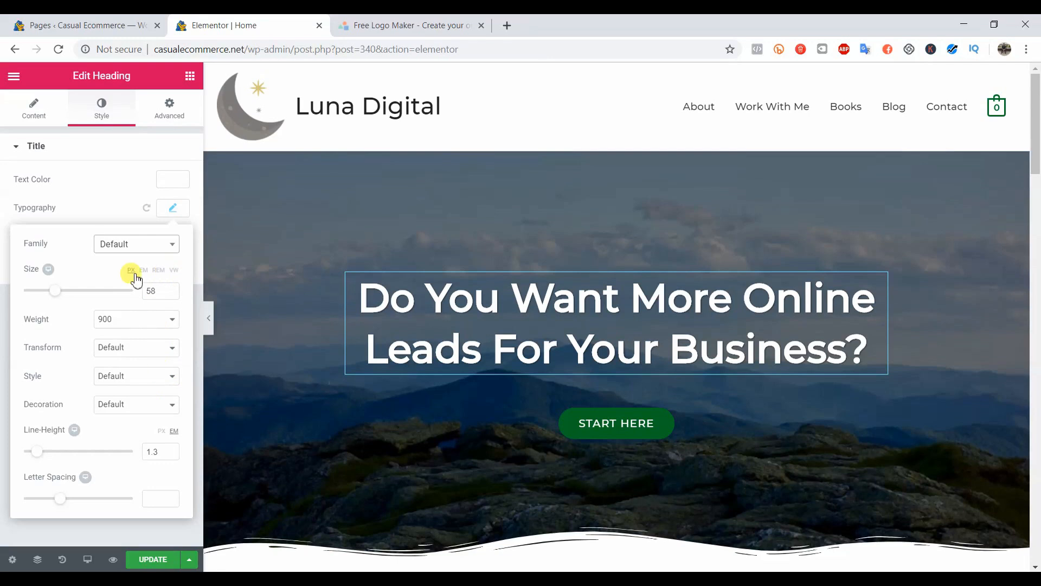
pyautogui.click(108, 219)
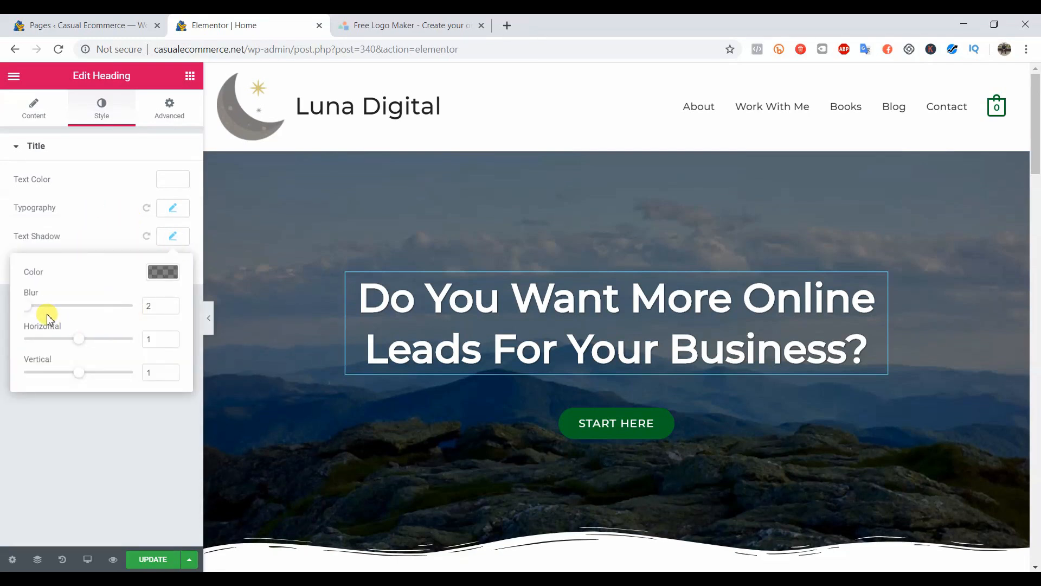
# - Set the heading text shadow to blur 3, a small horizontal offset and 0 vertical offset
pyautogui.moveTo(39, 311)
pyautogui.mouseDown()
pyautogui.moveTo(117, 313)
pyautogui.moveTo(35, 325)
pyautogui.moveTo(77, 325)
pyautogui.moveTo(80, 317)
pyautogui.moveTo(27, 314)
pyautogui.mouseUp()
pyautogui.moveTo(85, 346); pyautogui.dragTo(93, 345)
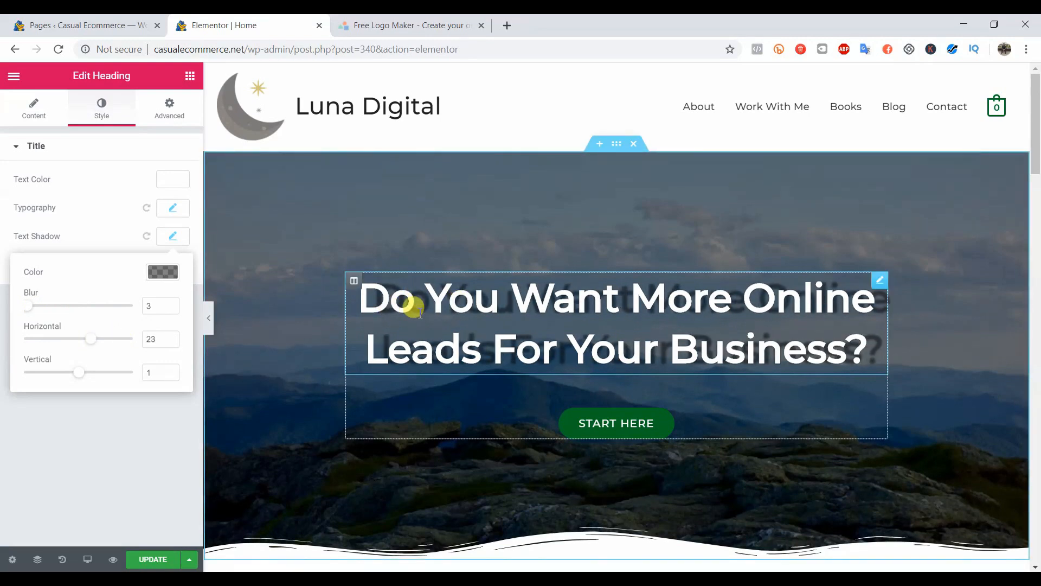
pyautogui.moveTo(75, 372)
pyautogui.mouseDown()
pyautogui.moveTo(46, 373)
pyautogui.moveTo(77, 373)
pyautogui.mouseUp()
pyautogui.moveTo(93, 339)
pyautogui.mouseDown()
pyautogui.moveTo(50, 338)
pyautogui.moveTo(86, 344)
pyautogui.mouseUp()
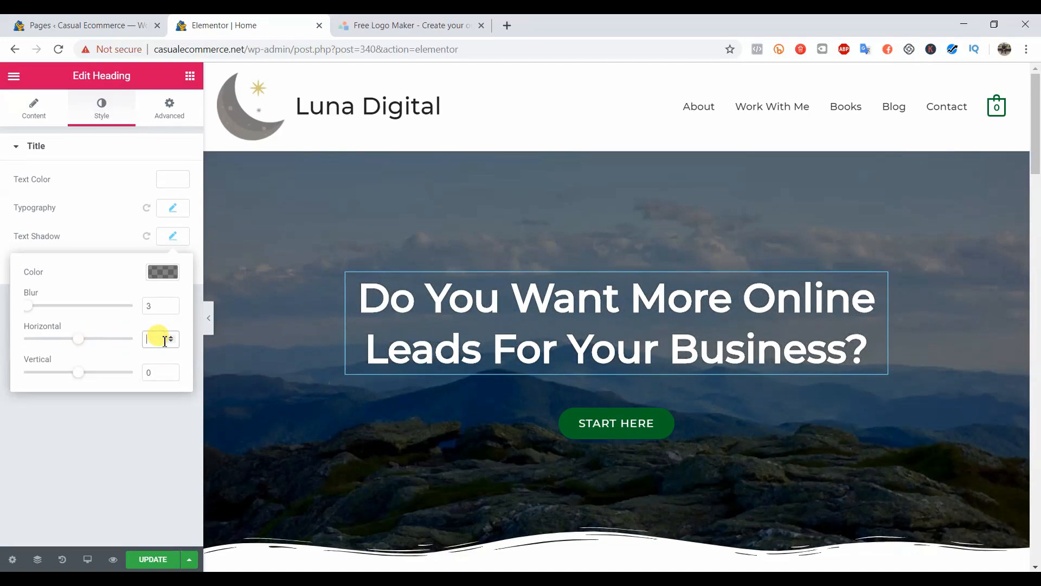
pyautogui.click(129, 417)
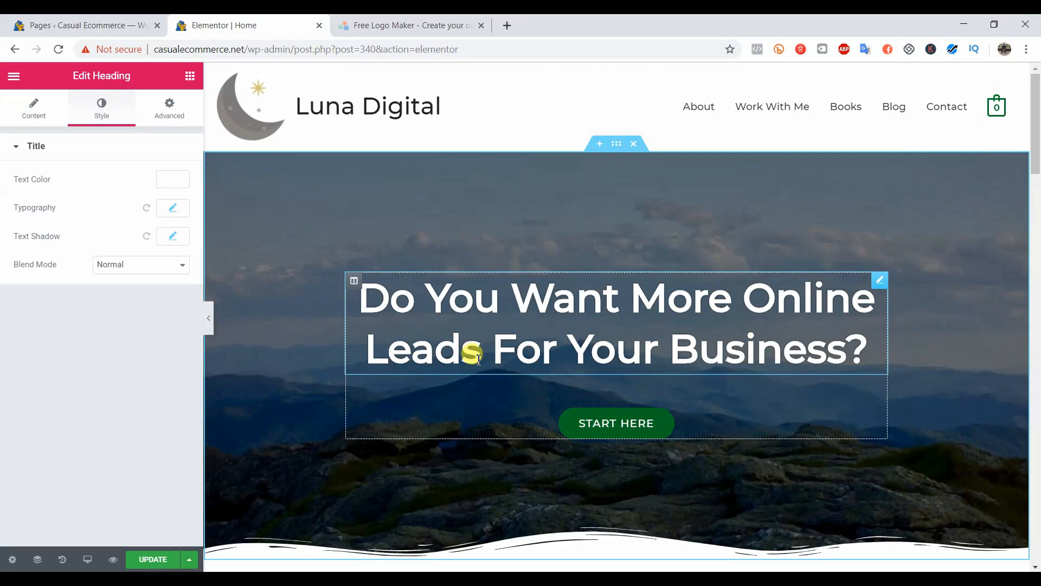
# - Replace the hero button's START HERE label with 'Free Consultation'
pyautogui.click(509, 291)
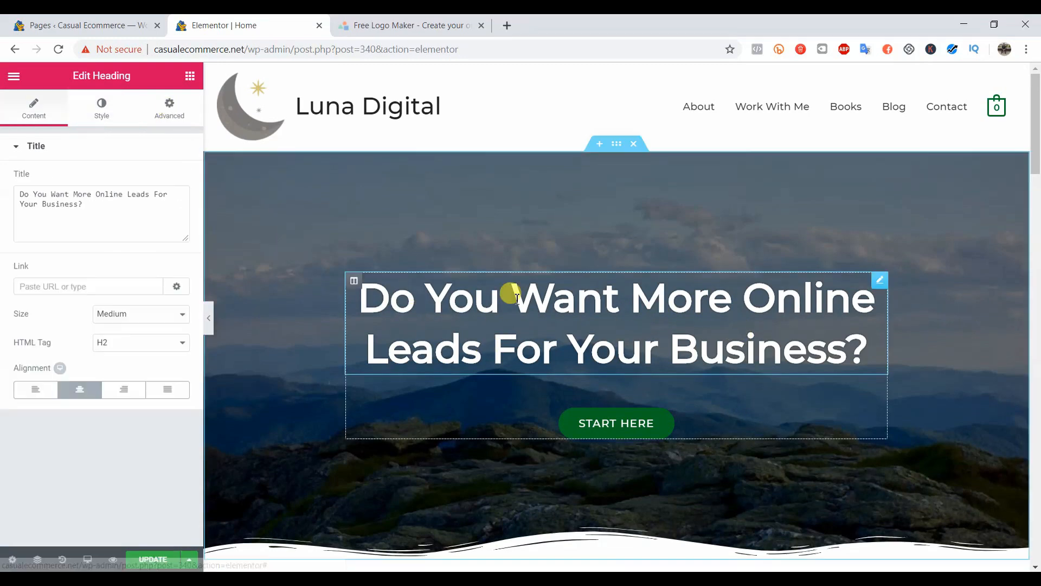
pyautogui.click(647, 427)
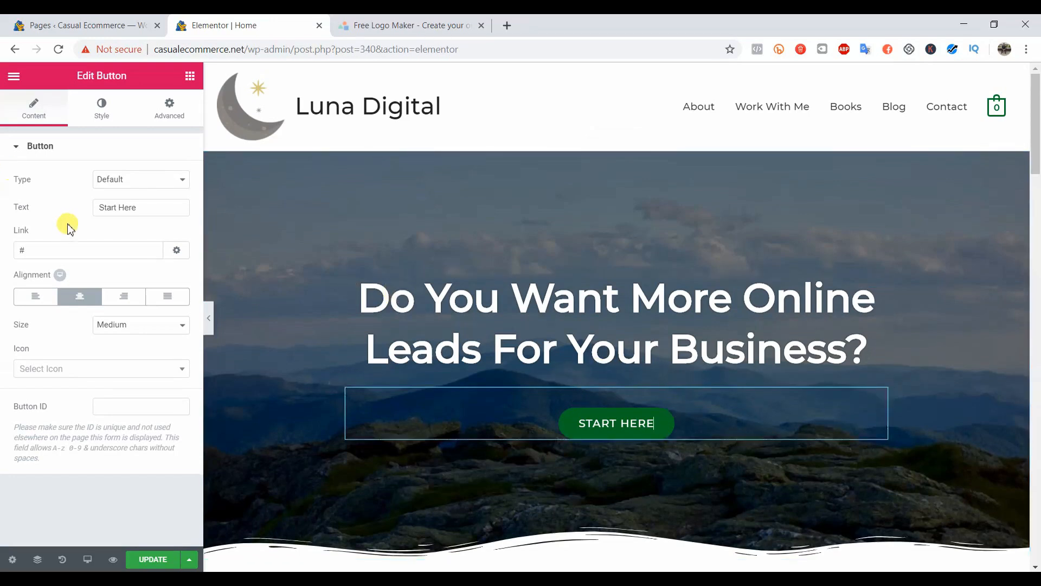
pyautogui.moveTo(138, 211); pyautogui.dragTo(71, 213)
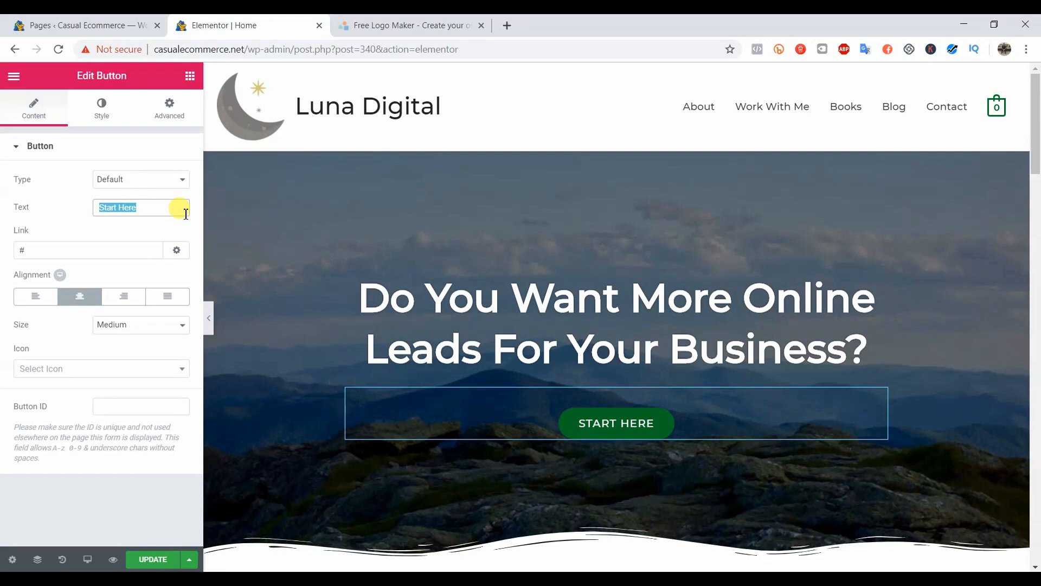
pyautogui.write('Free ')
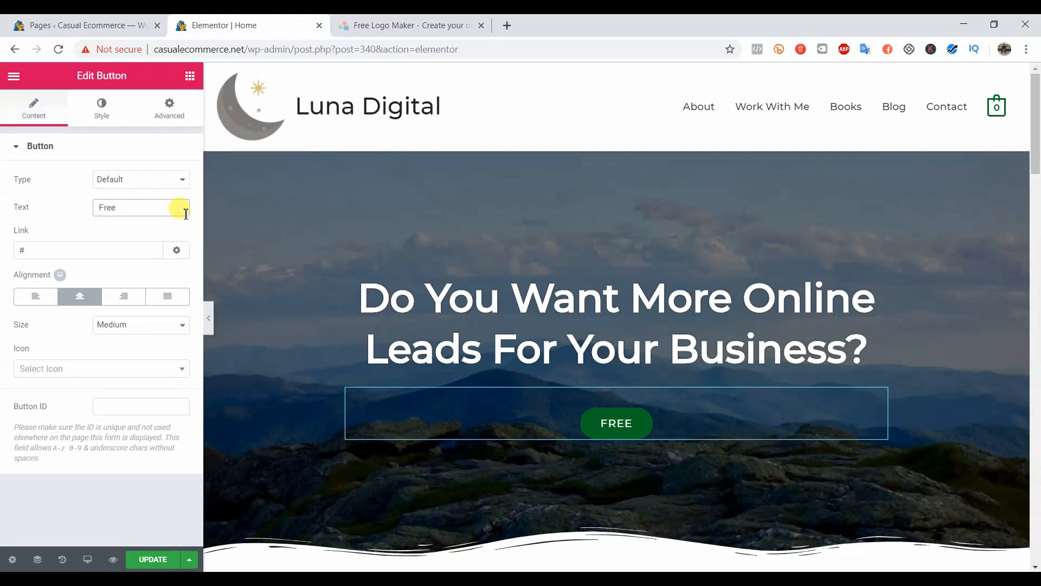
pyautogui.write('Consu')
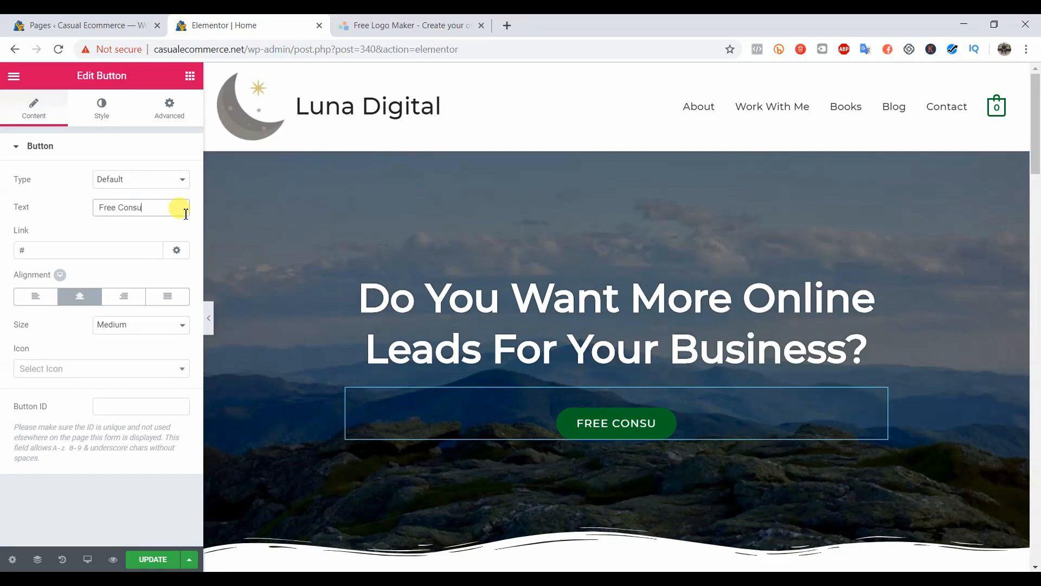
pyautogui.write('ltation')
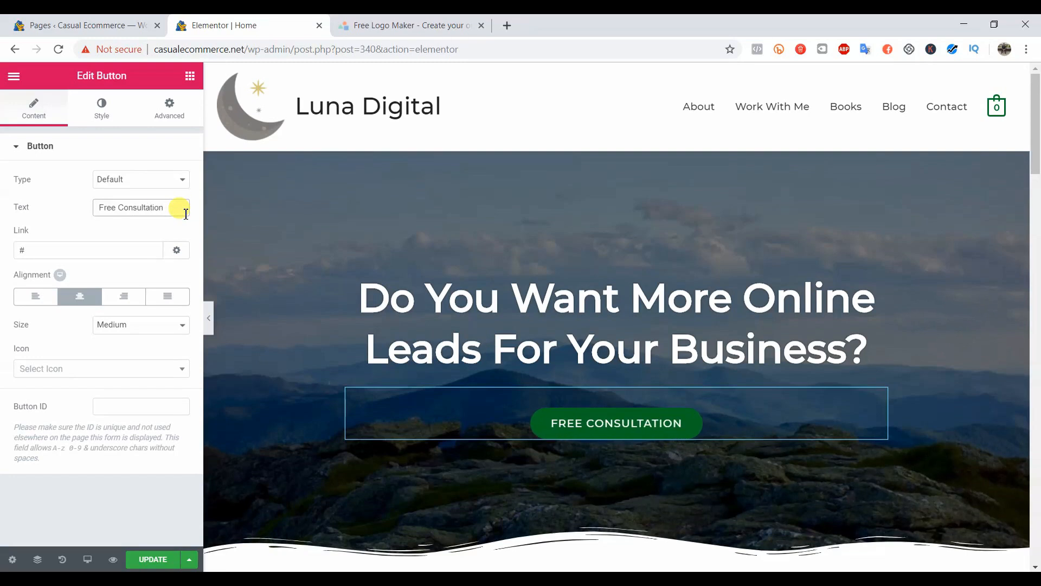
pyautogui.click(78, 250)
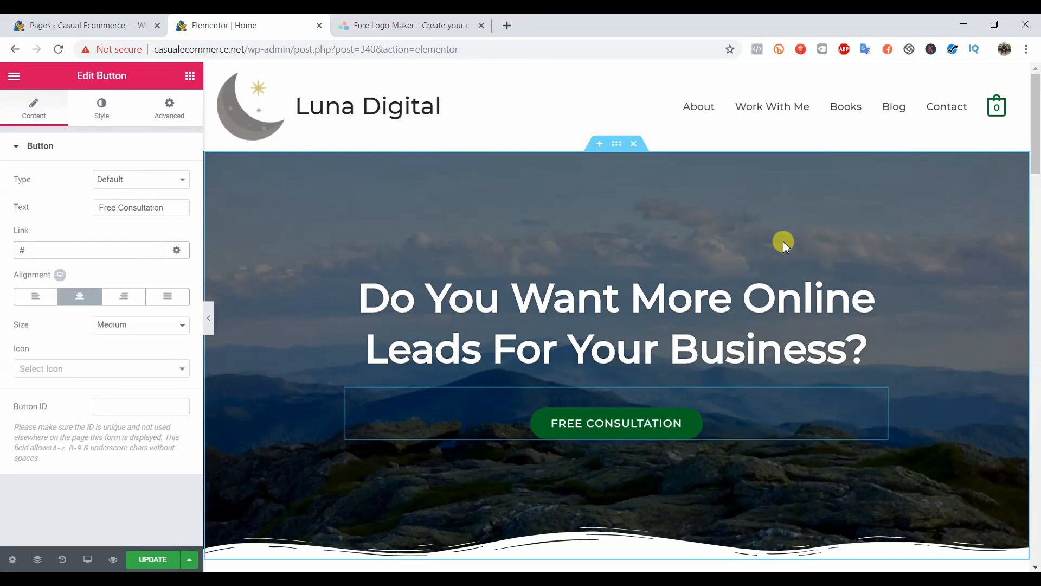
# - Link the button to the copied Contact page address instead of '#'
pyautogui.rightClick(931, 112)
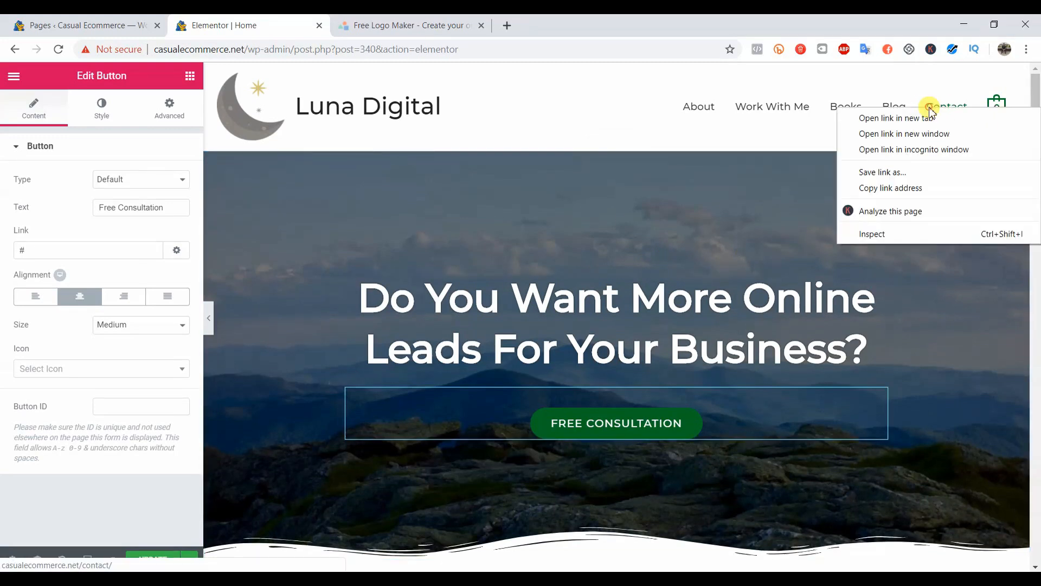
pyautogui.click(895, 187)
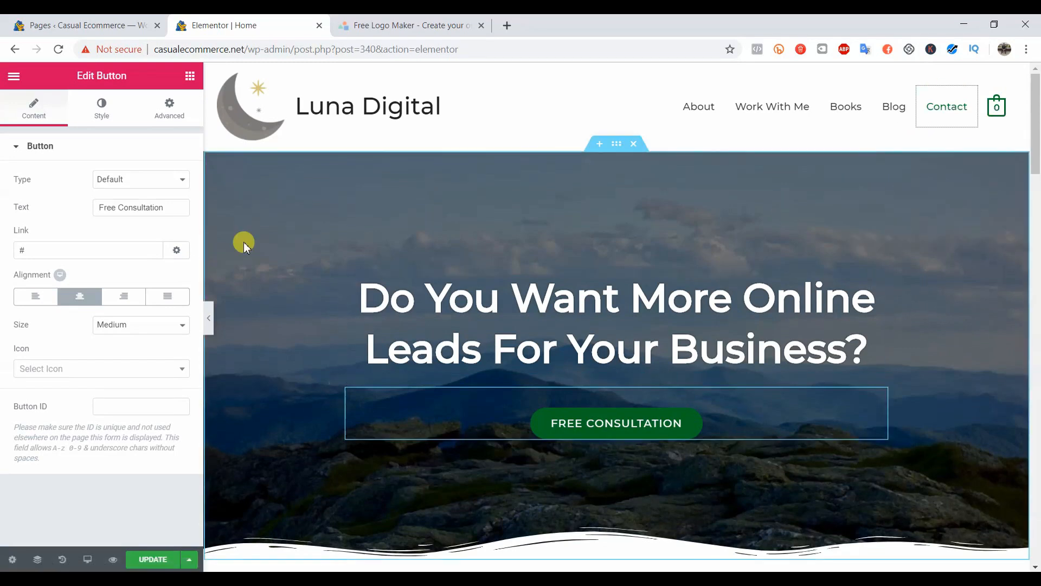
pyautogui.moveTo(42, 250); pyautogui.dragTo(18, 252)
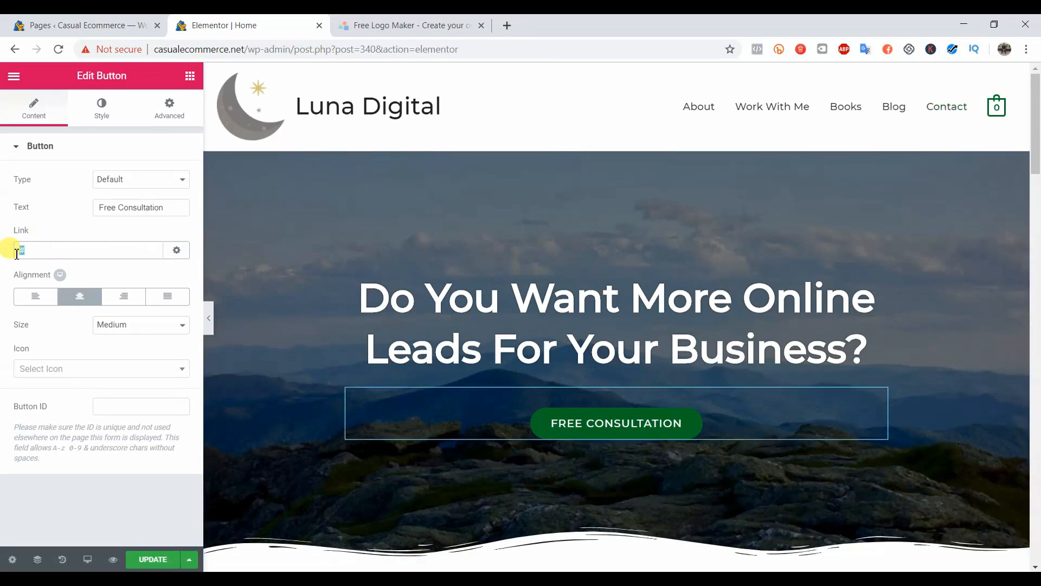
pyautogui.write('http://casualecommerce.net/contact/')
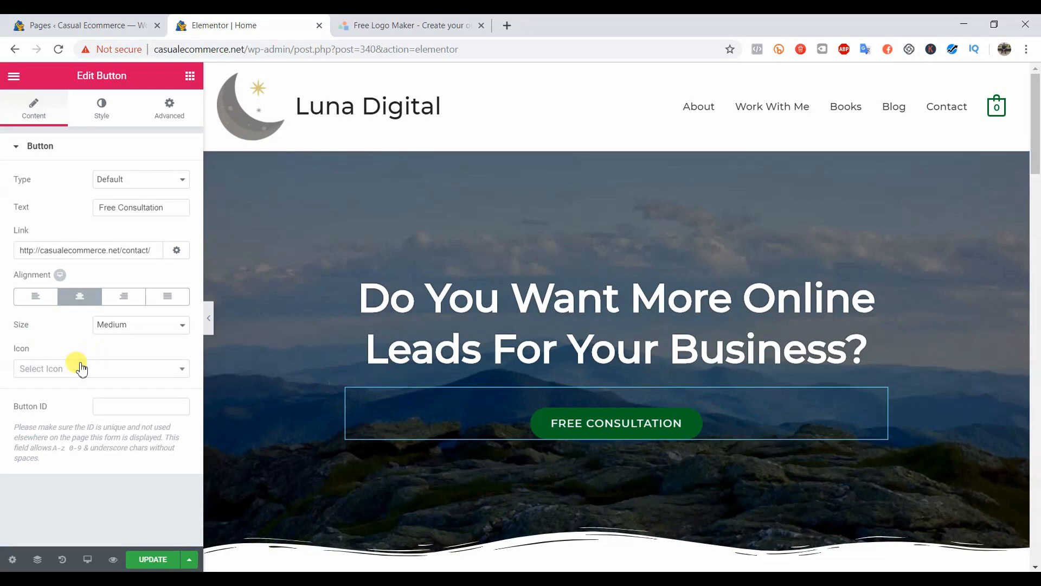
# - Set the button size to Large after trying the other sizes
pyautogui.click(143, 325)
pyautogui.click(138, 337)
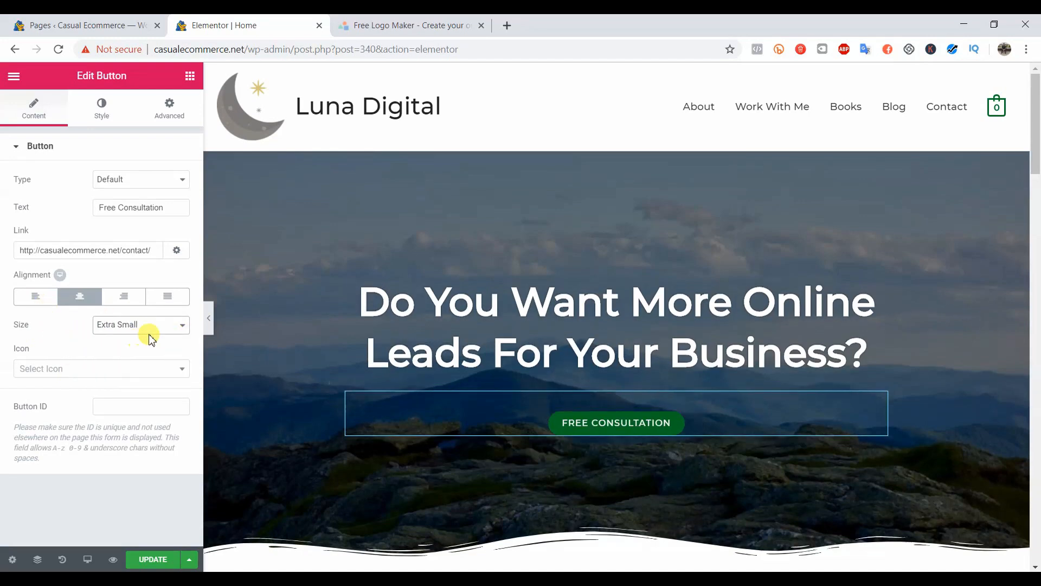
pyautogui.click(149, 331)
pyautogui.click(139, 379)
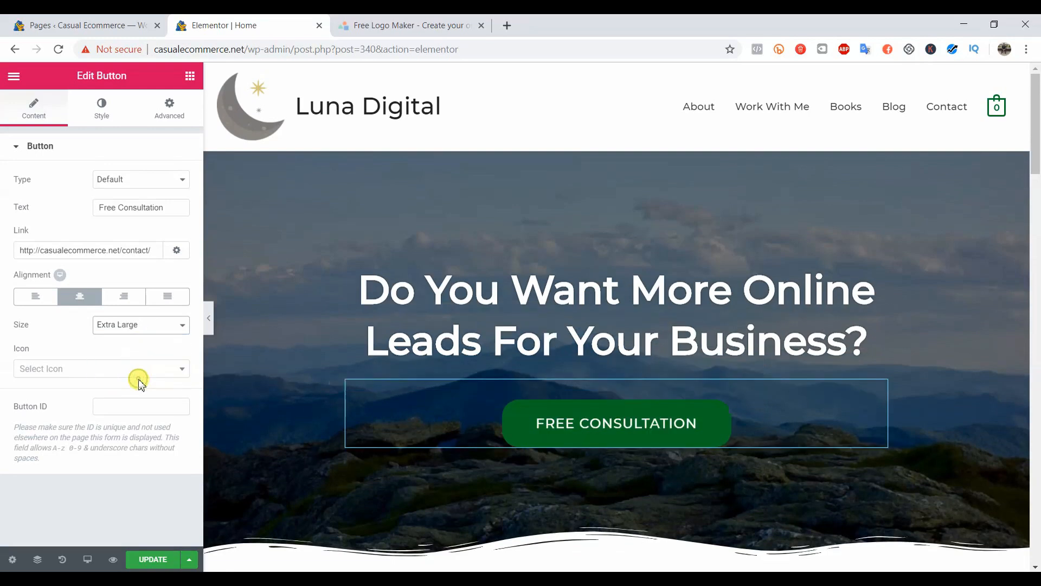
pyautogui.click(169, 326)
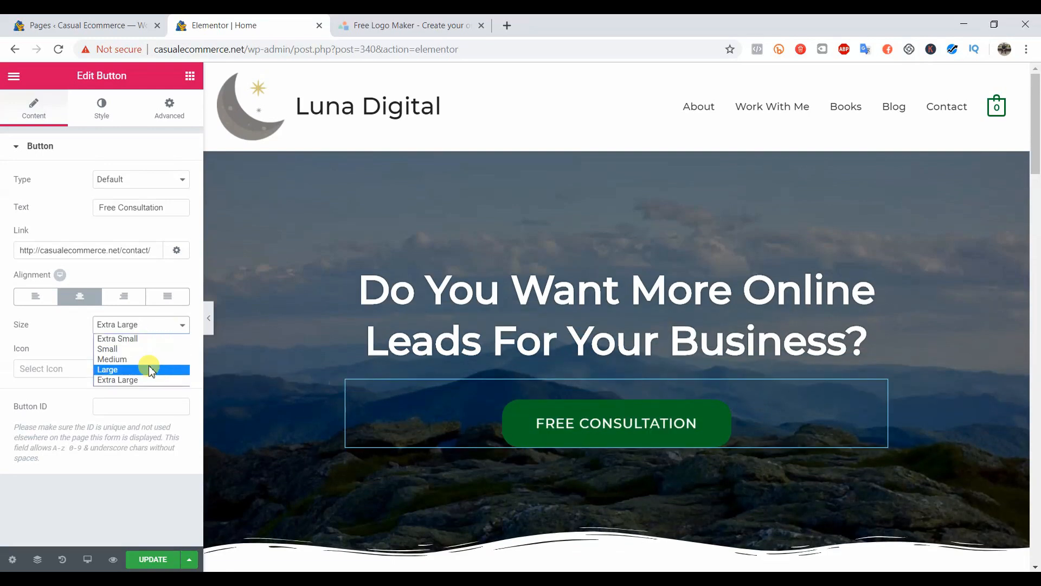
pyautogui.click(149, 369)
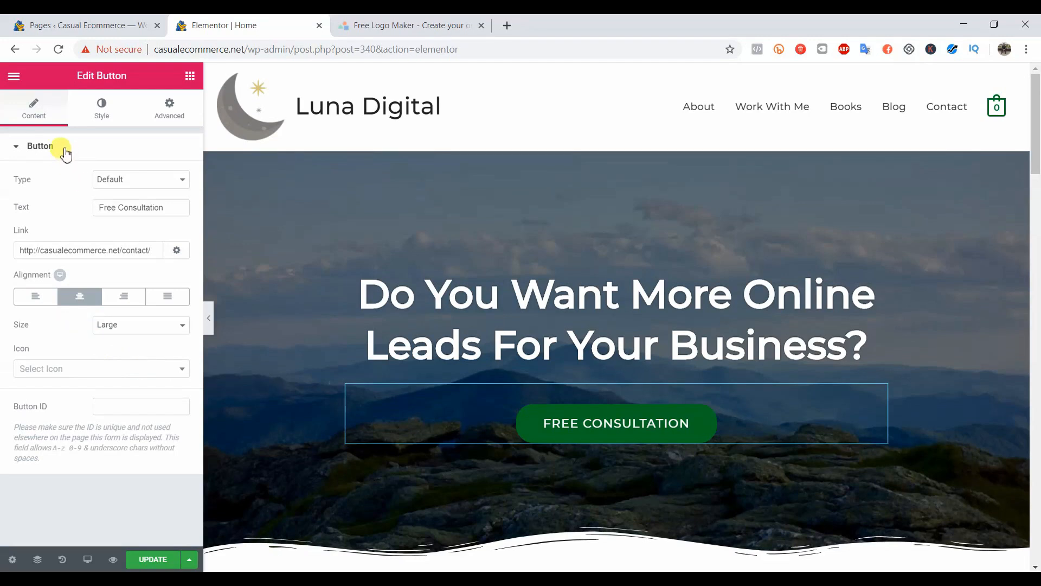
# - Set the button's typography size to 26 px and widen its letter spacing
pyautogui.click(112, 116)
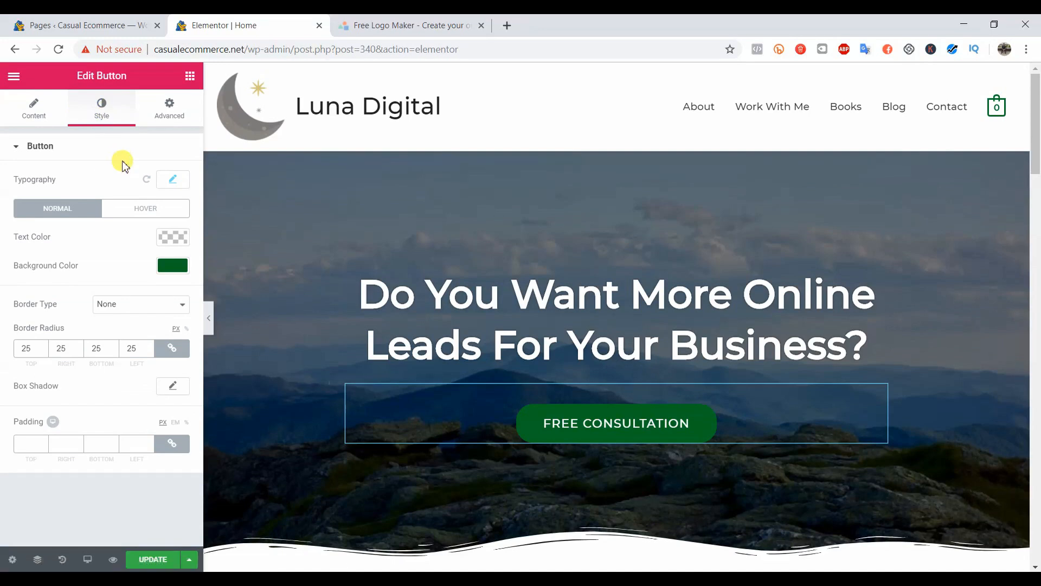
pyautogui.click(174, 184)
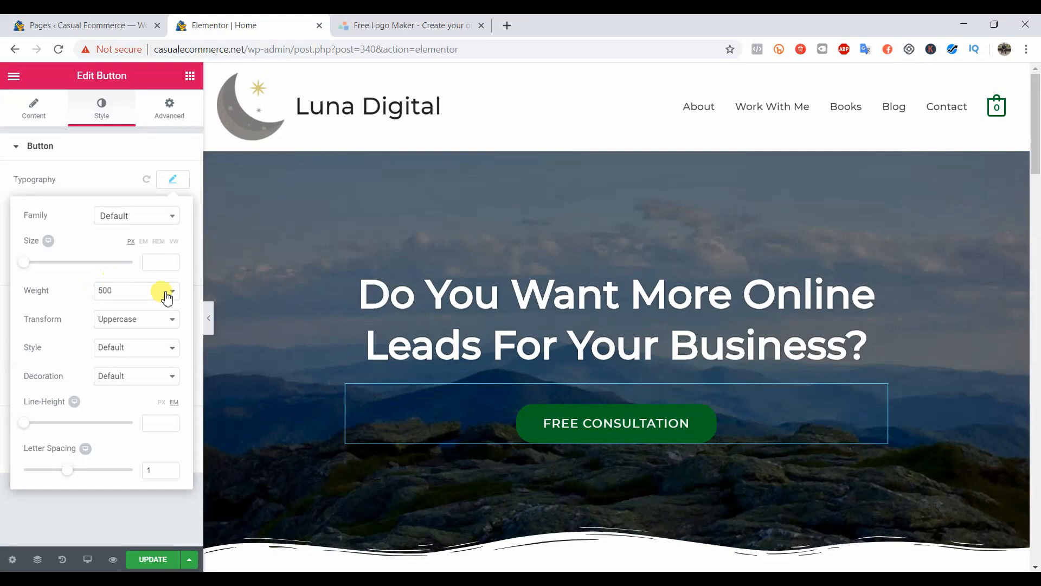
pyautogui.click(25, 263)
pyautogui.moveTo(28, 267); pyautogui.dragTo(39, 272)
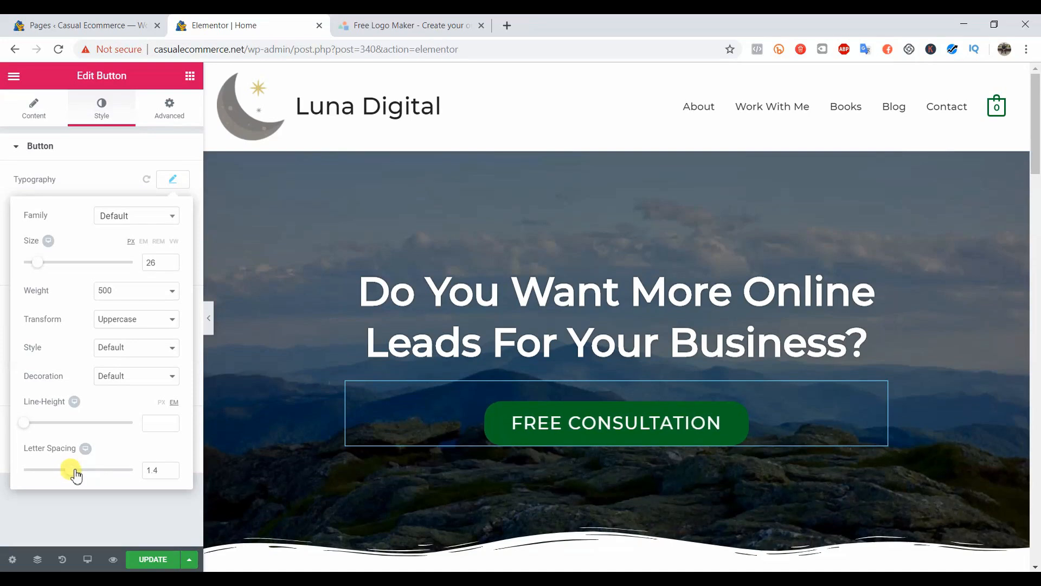
pyautogui.moveTo(85, 474)
pyautogui.mouseDown()
pyautogui.moveTo(118, 470)
pyautogui.moveTo(71, 473)
pyautogui.mouseUp()
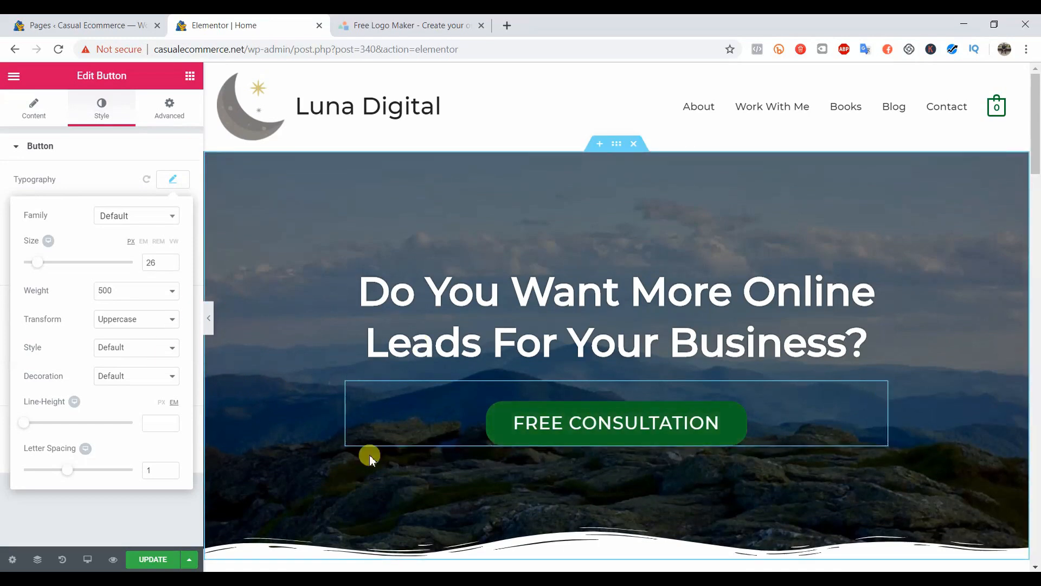
# - Try the Normal and Oblique font styles, then set the button style back to Default
pyautogui.click(175, 350)
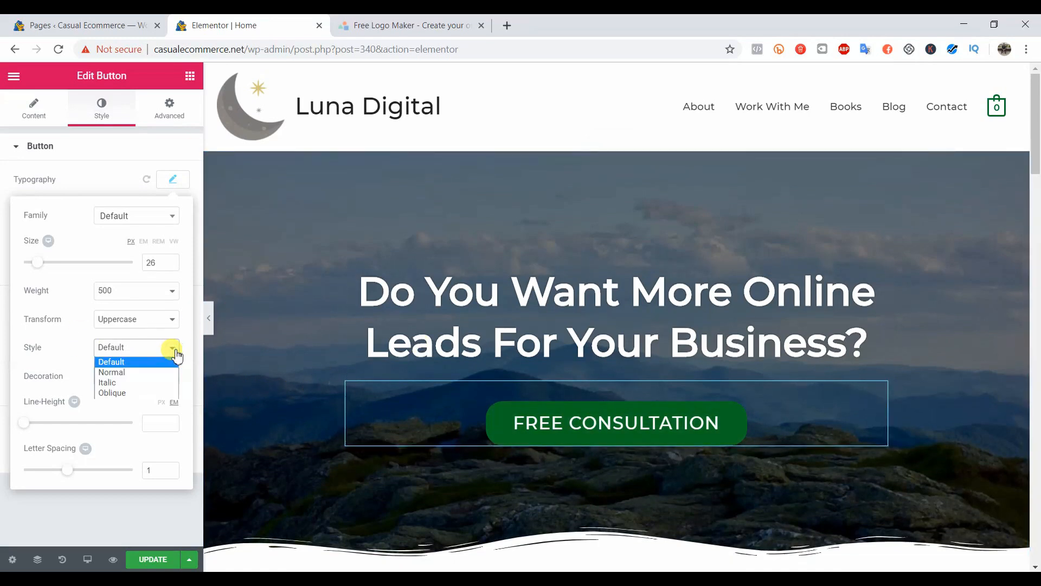
pyautogui.click(76, 351)
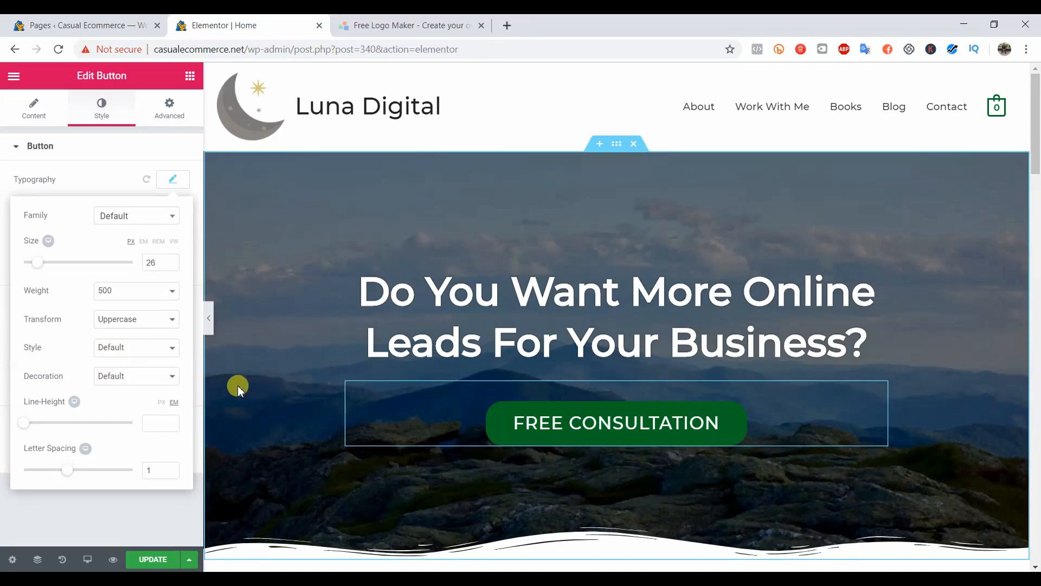
pyautogui.click(171, 355)
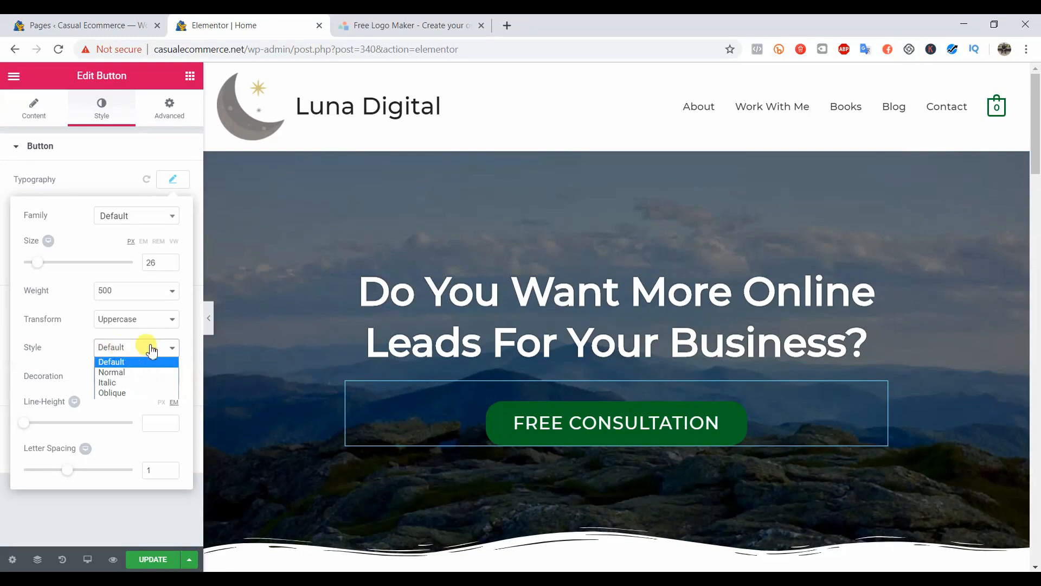
pyautogui.click(146, 373)
pyautogui.click(155, 348)
pyautogui.click(148, 392)
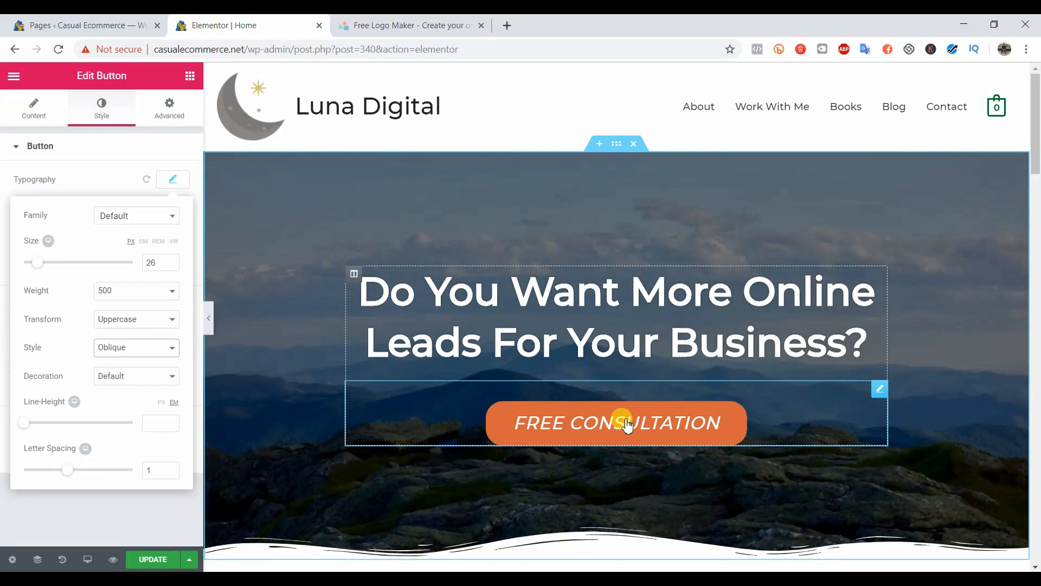
pyautogui.click(153, 349)
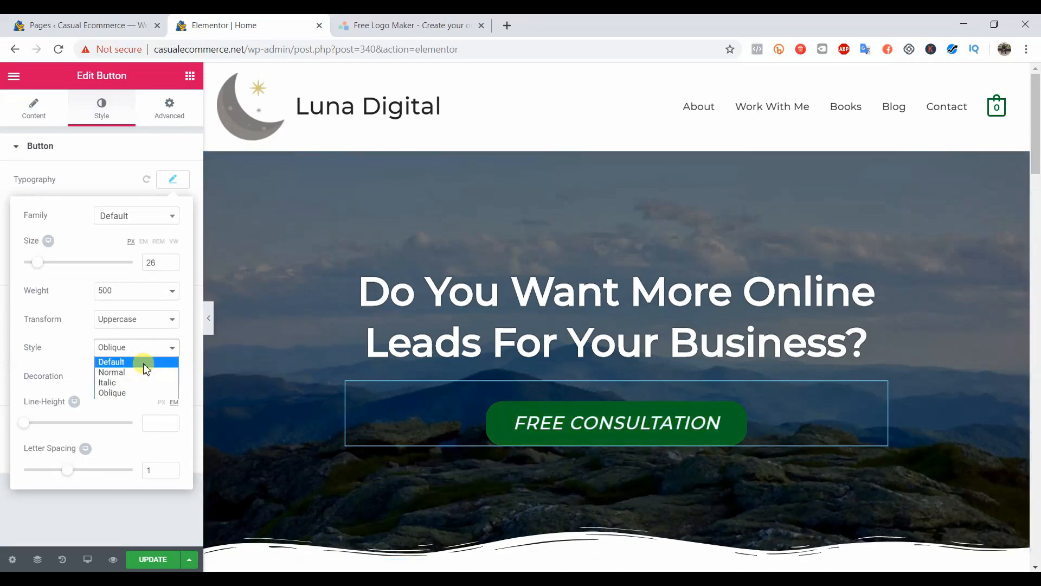
pyautogui.click(138, 393)
pyautogui.click(159, 353)
pyautogui.click(136, 359)
pyautogui.click(122, 179)
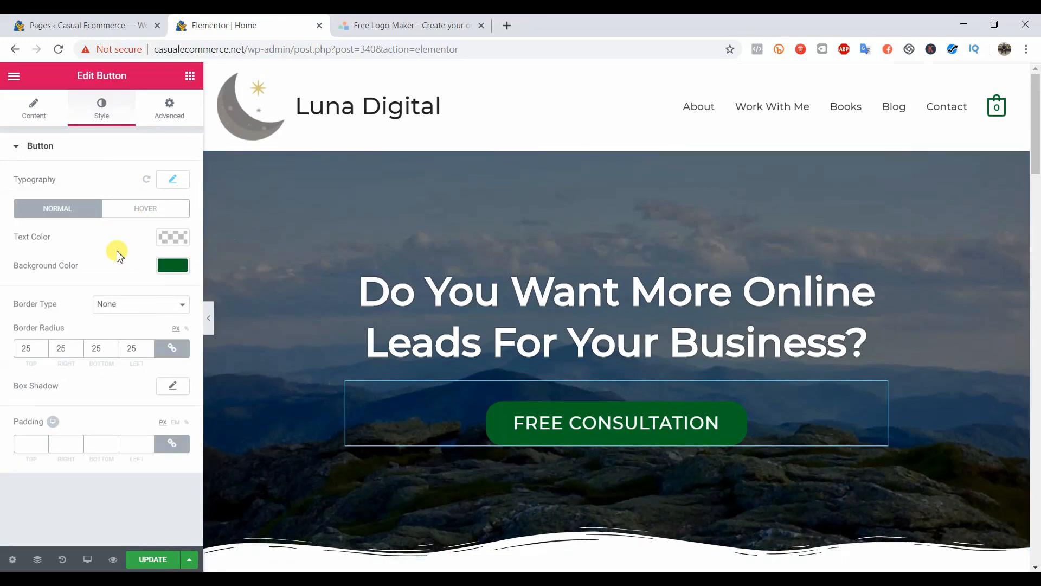
# - Set the button background to the grey preset #7a7a7a
pyautogui.click(174, 266)
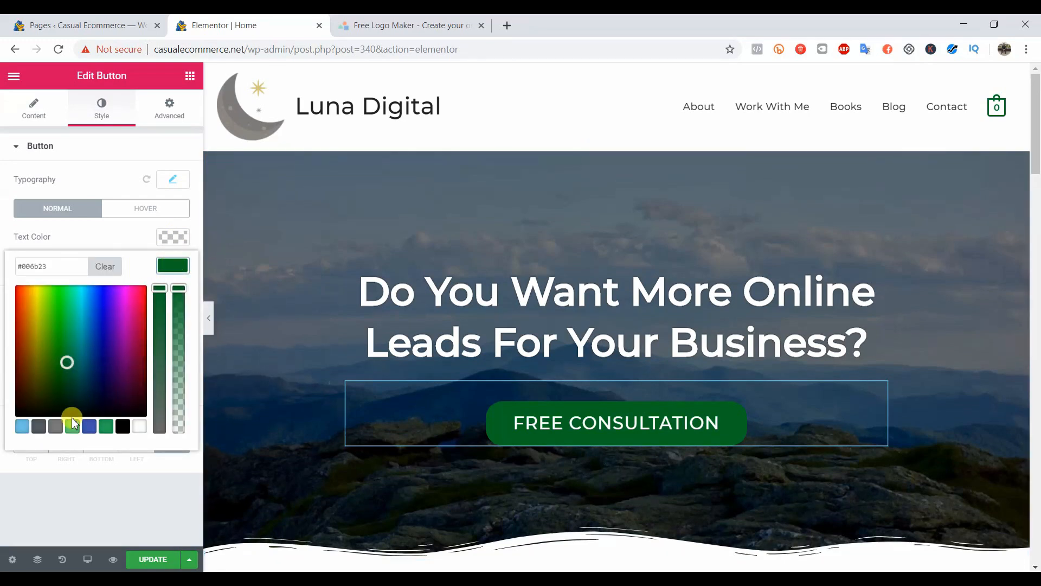
pyautogui.click(55, 426)
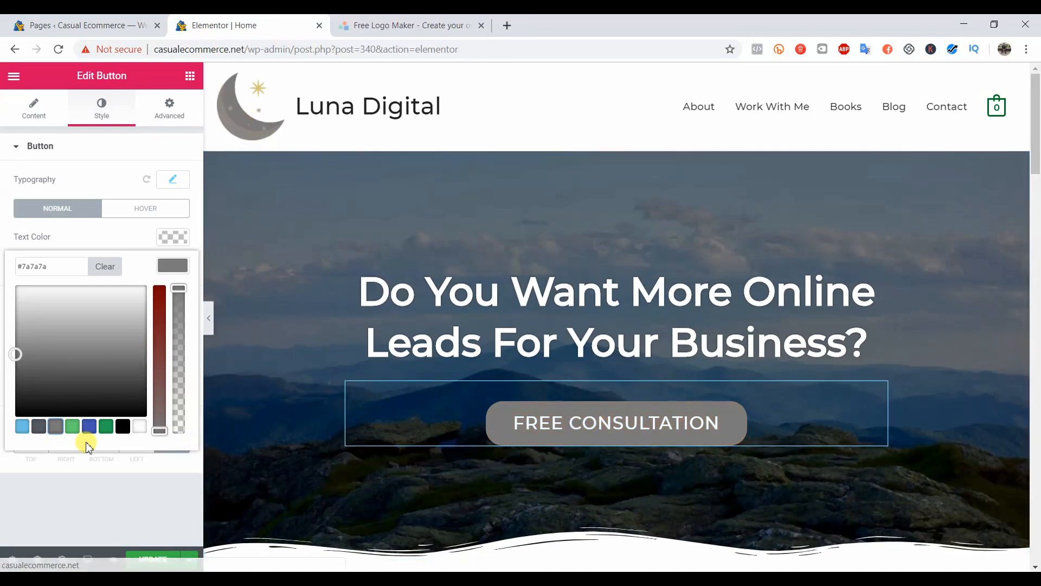
pyautogui.click(124, 241)
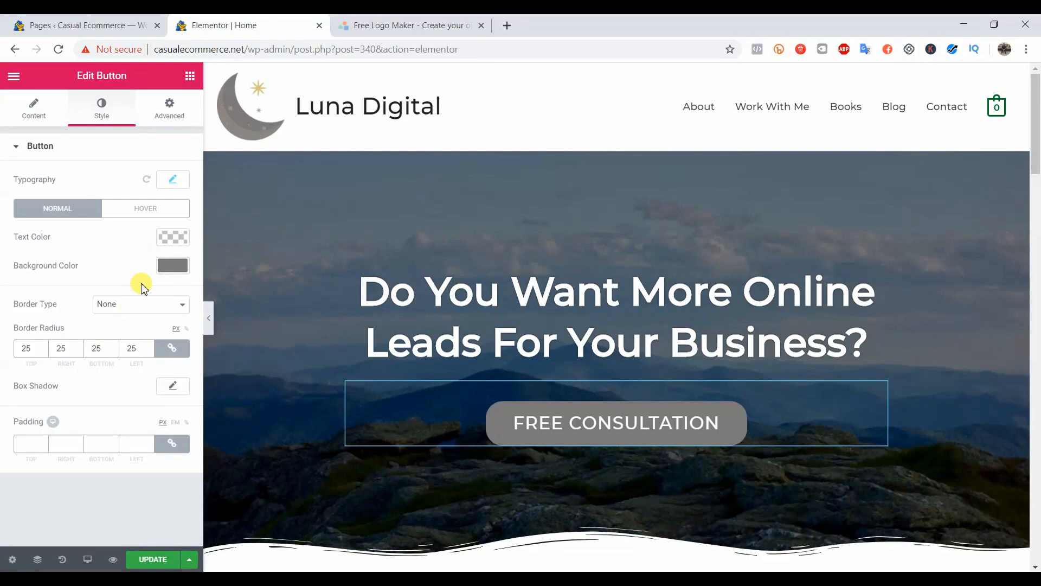
# - Set the button text colour to white #ffffff and update the page
pyautogui.click(184, 237)
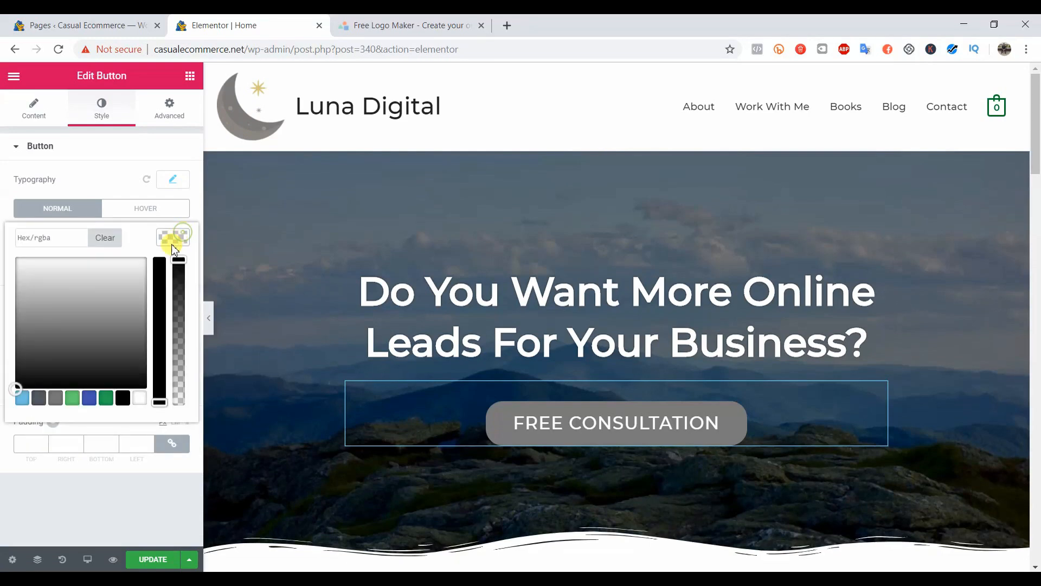
pyautogui.click(162, 282)
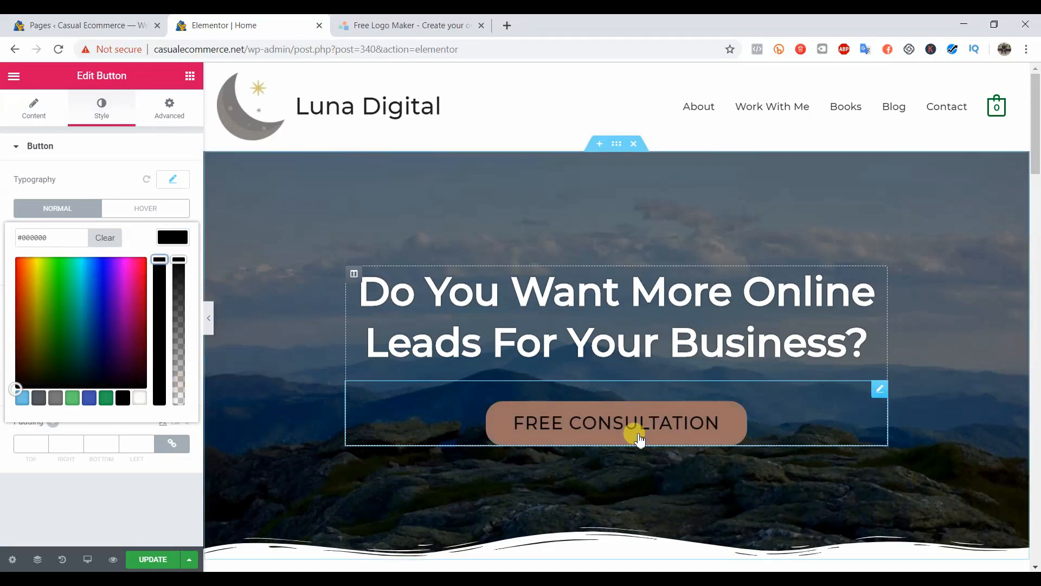
pyautogui.click(140, 399)
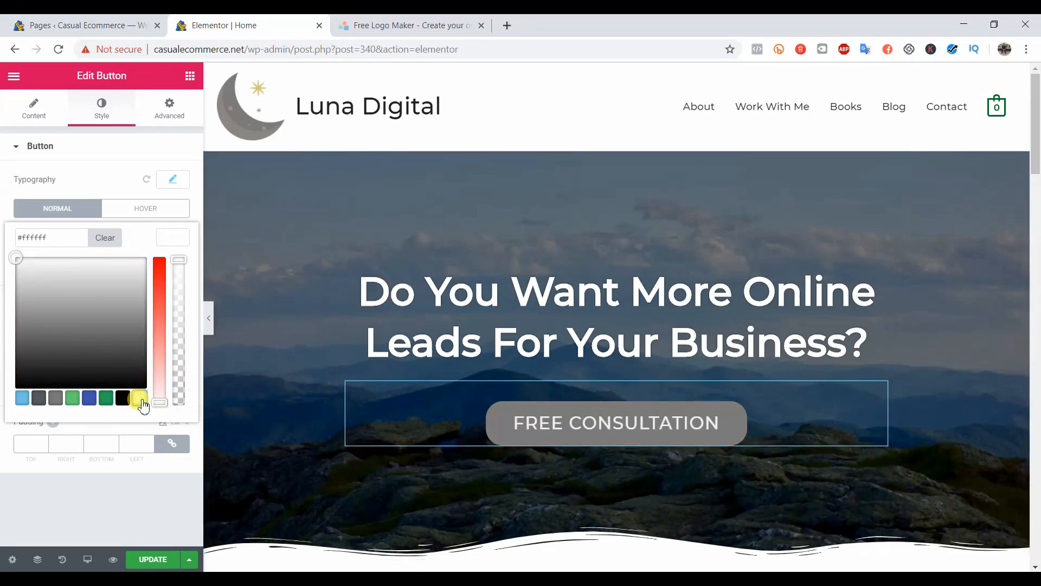
pyautogui.click(125, 191)
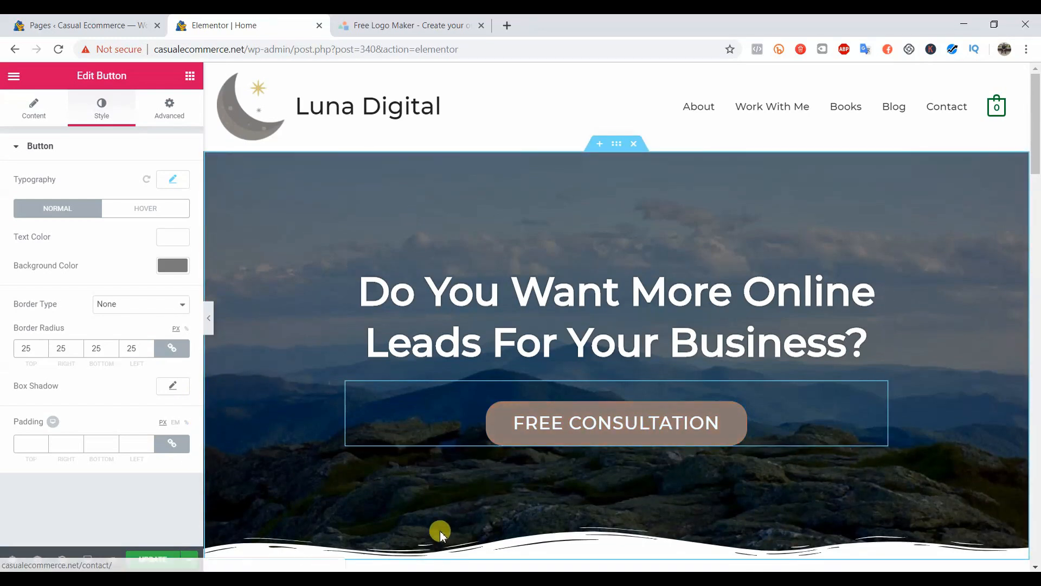
pyautogui.click(154, 560)
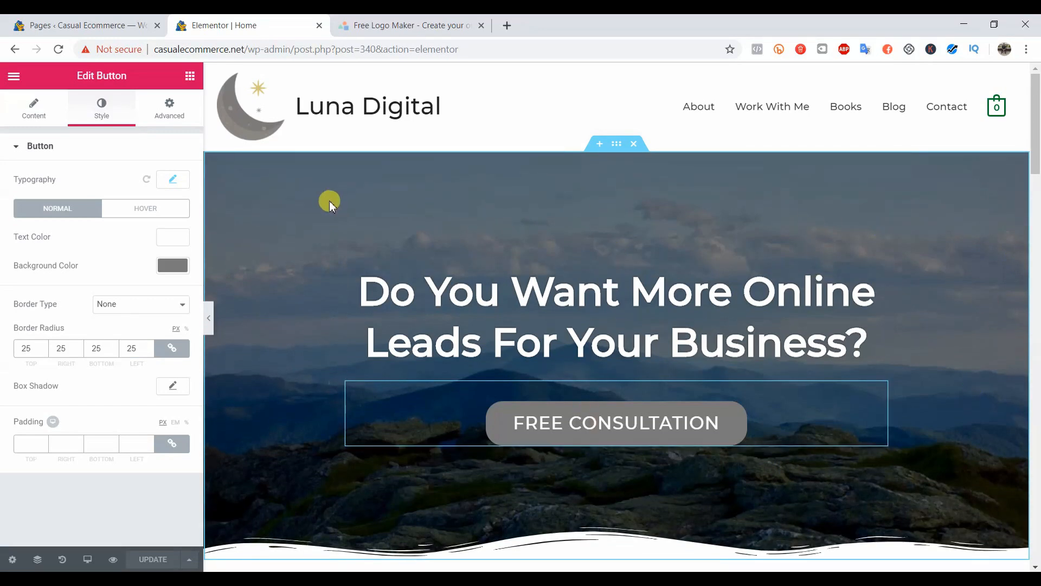
# - Delete the mountain image from the hero section's Style background settings
pyautogui.click(616, 145)
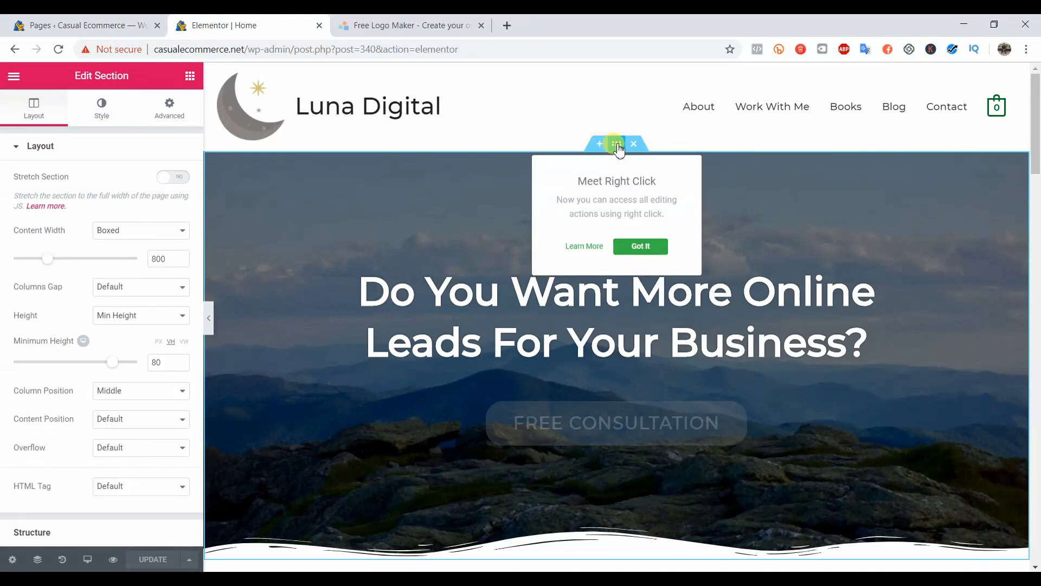
pyautogui.click(633, 242)
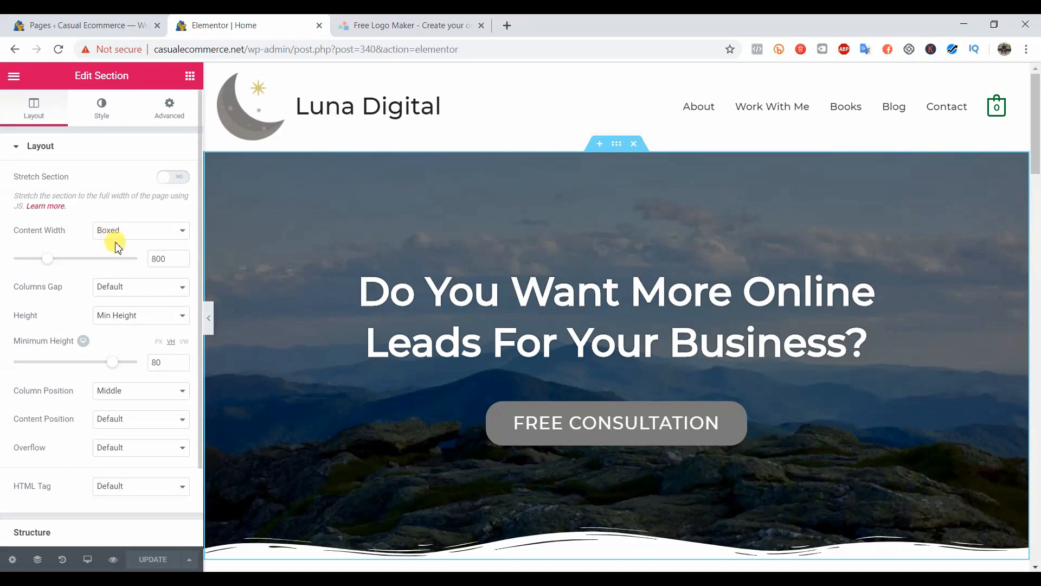
pyautogui.scroll(-2, 117, 253)
pyautogui.scroll(2, 119, 267)
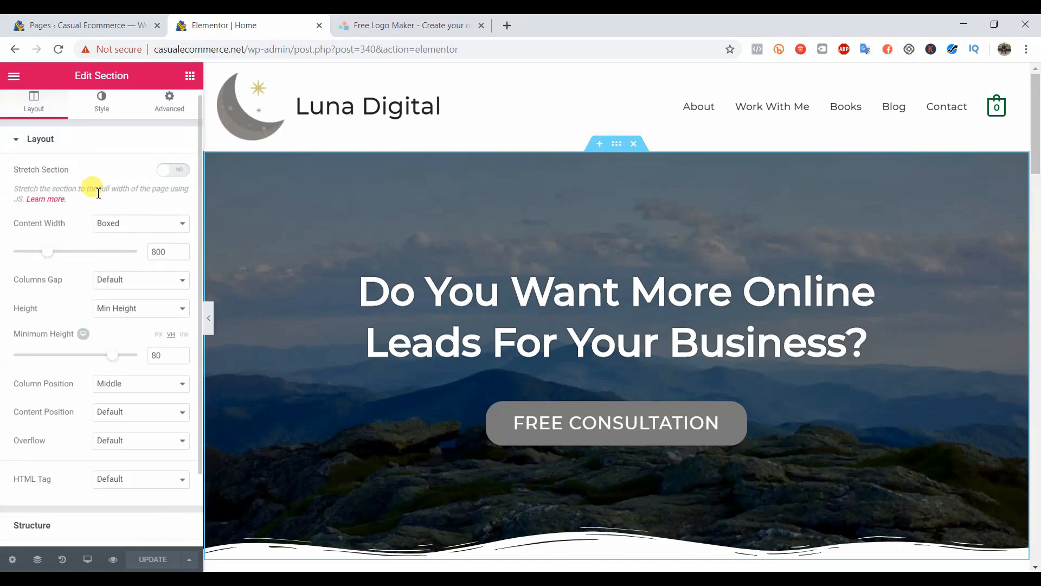
pyautogui.click(103, 114)
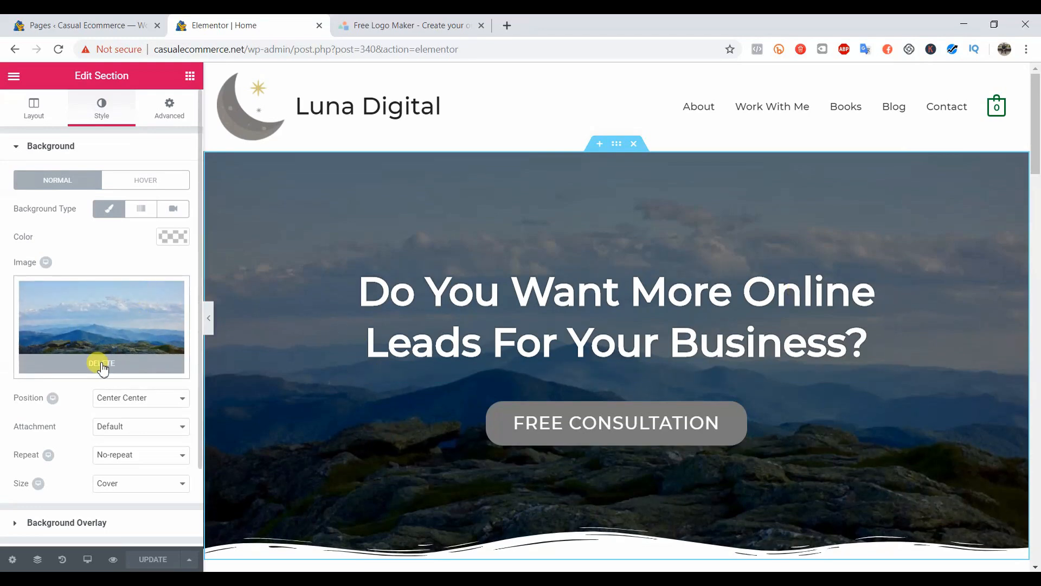
pyautogui.click(96, 363)
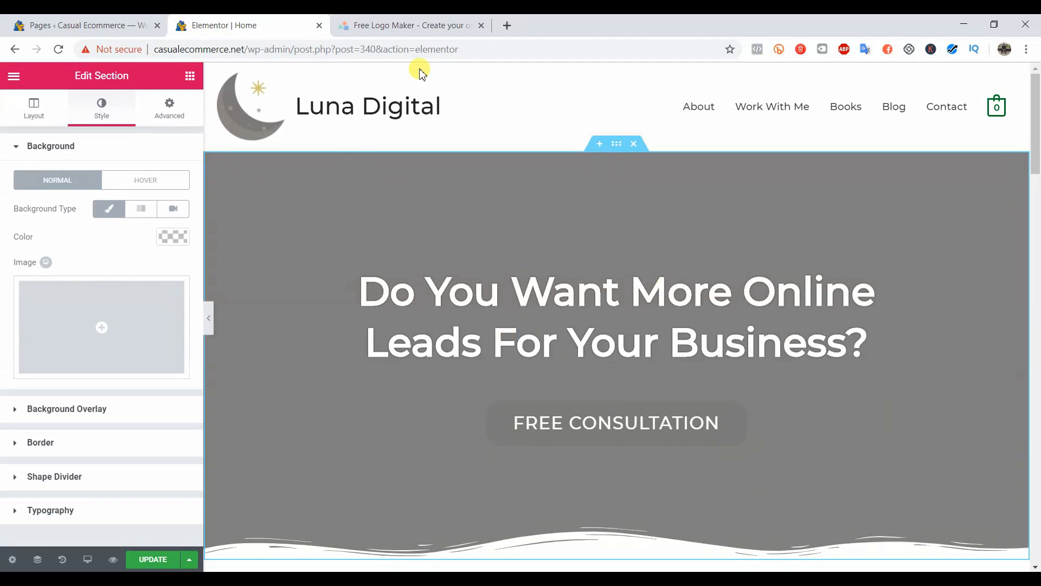
# - Load pixabay.com in the third tab, replacing the LogoMakr page
pyautogui.click(404, 25)
pyautogui.click(396, 47)
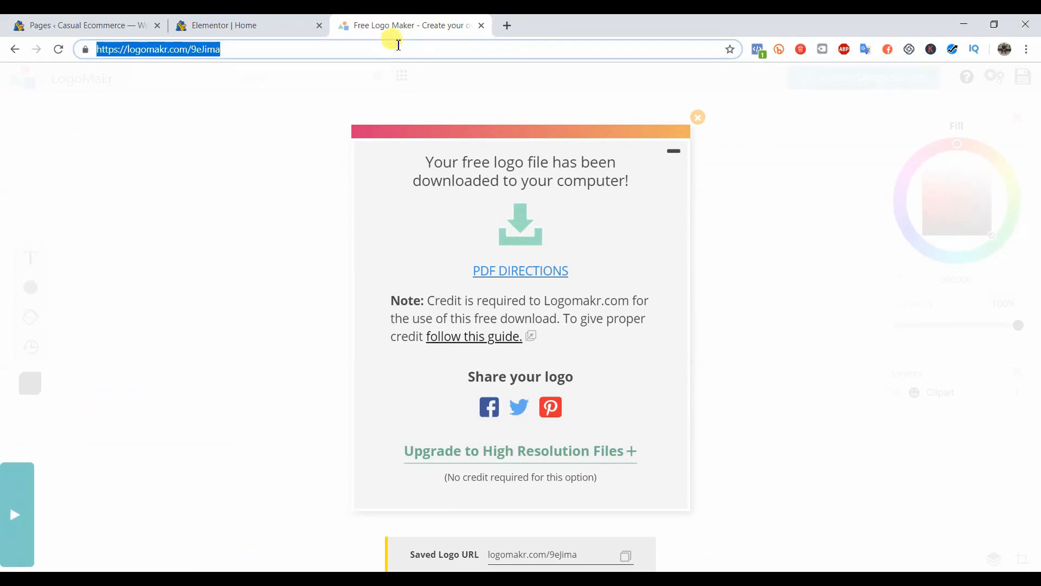
pyautogui.write('pixe')
pyautogui.press('BackSpace')
pyautogui.write('abay.co')
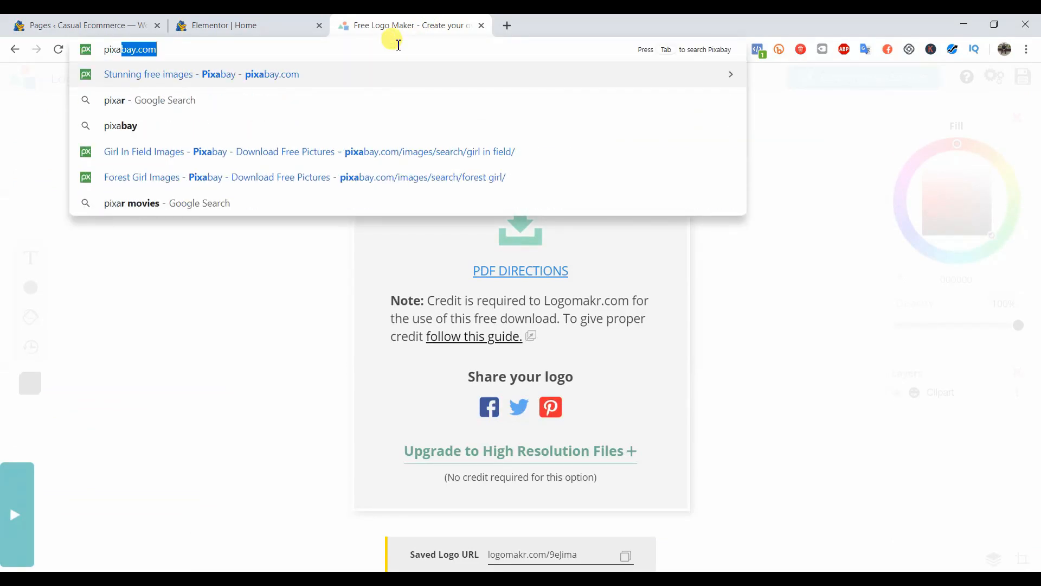
pyautogui.press('Return')
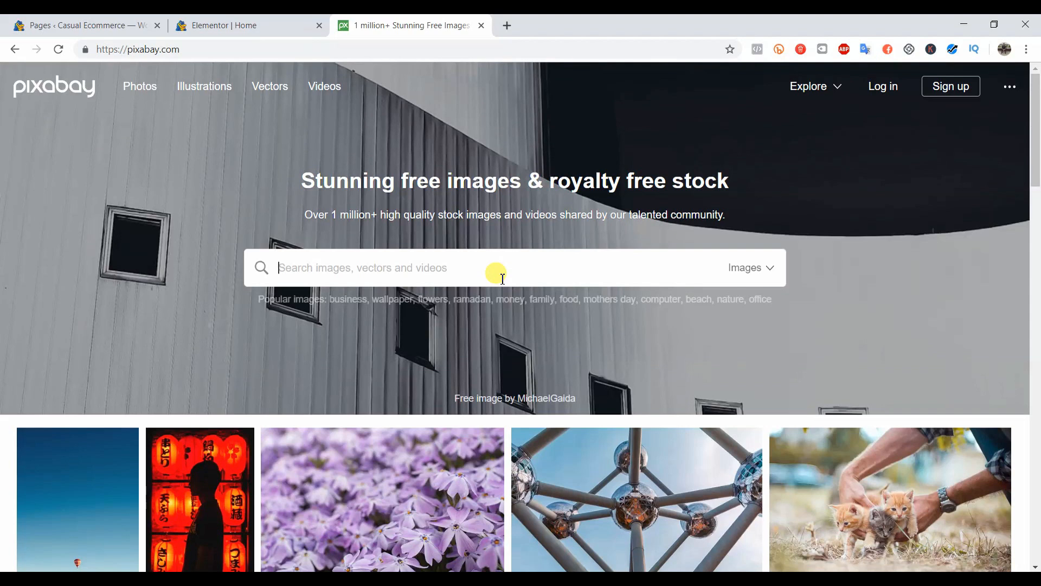
# - Search Pixabay for 'forest' and open the autumn 'Road Forest Season' photo
pyautogui.write('forest')
pyautogui.press('Return')
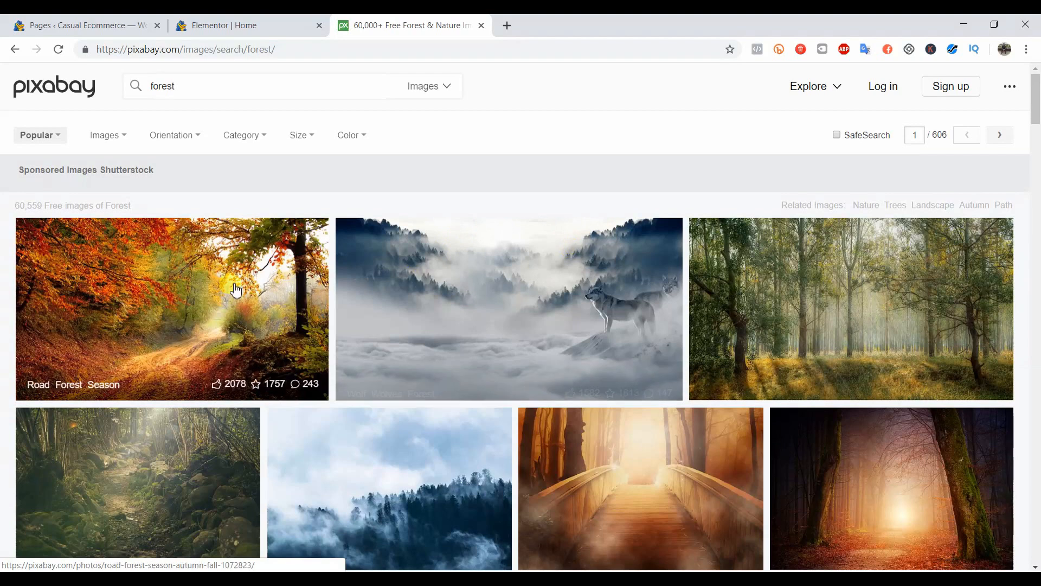
pyautogui.click(209, 298)
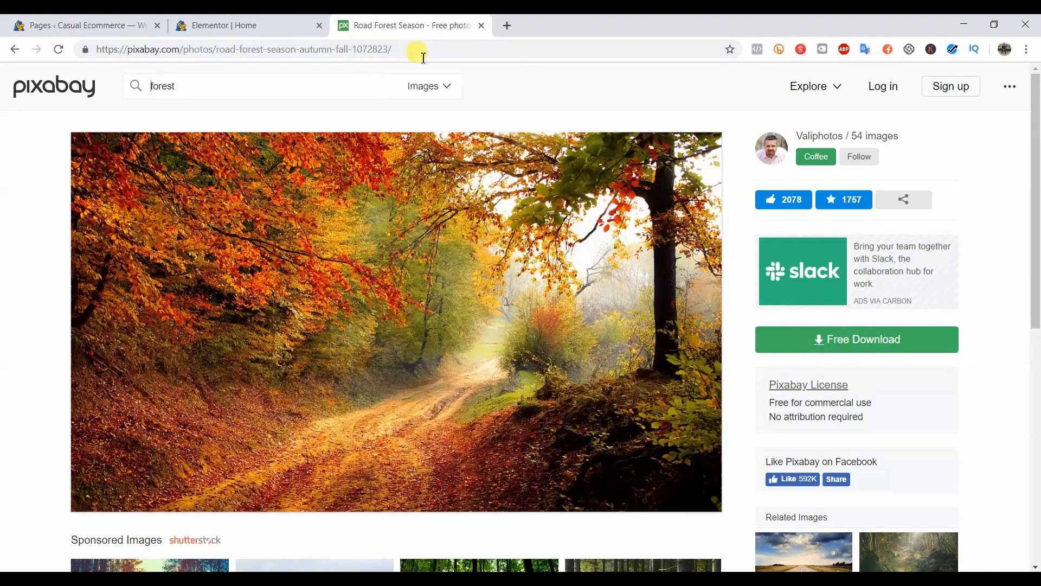
pyautogui.click(448, 48)
# - Go to pexels.com, search 'forest', preview the foggy forest photo, then close the tab
pyautogui.write('pexels.com')
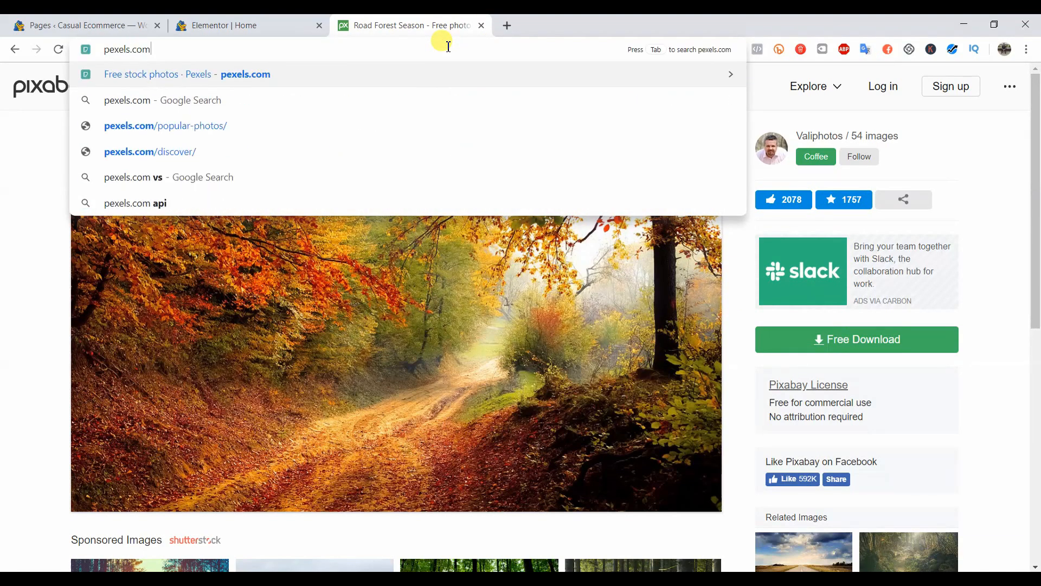
pyautogui.press('Return')
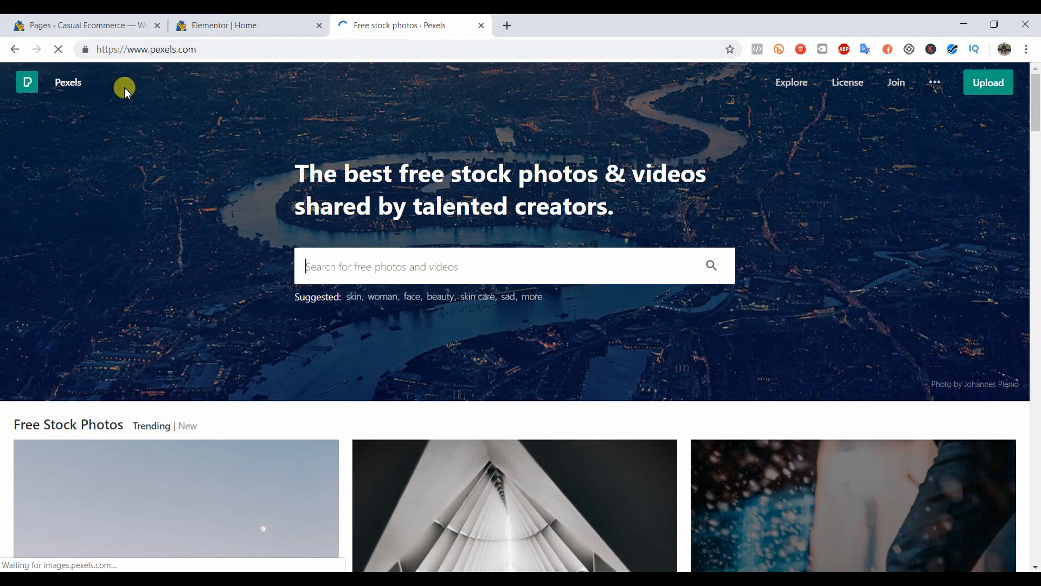
pyautogui.scroll(-1, 587, 321)
pyautogui.scroll(1, 315, 257)
pyautogui.write('forest')
pyautogui.press('Return')
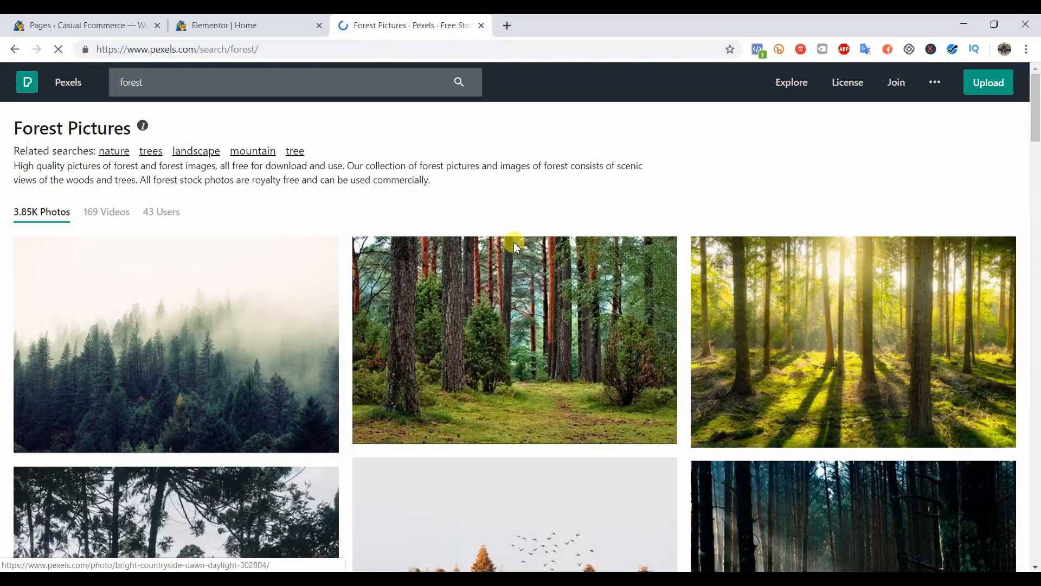
pyautogui.click(270, 302)
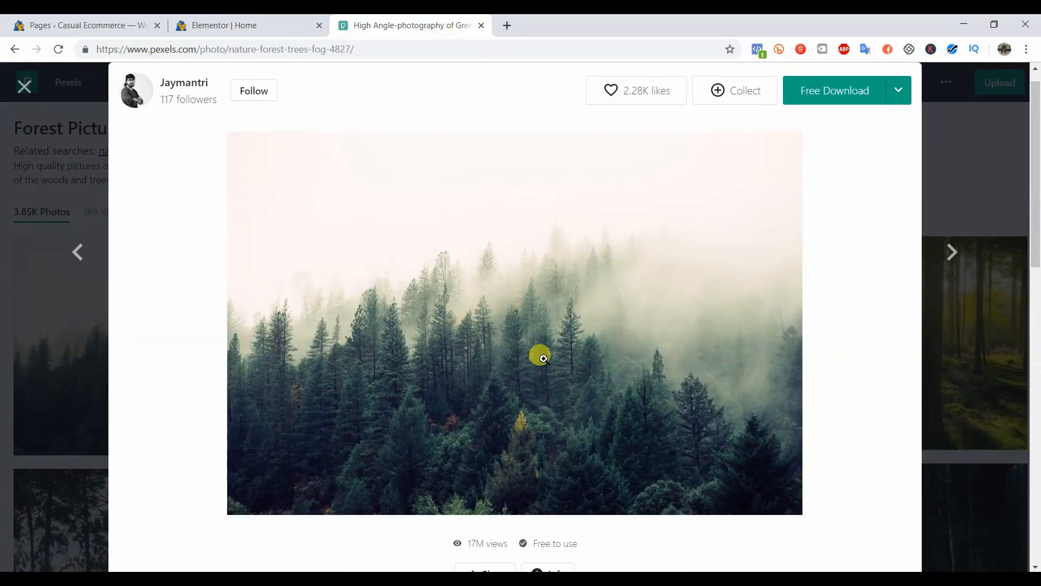
pyautogui.click(482, 26)
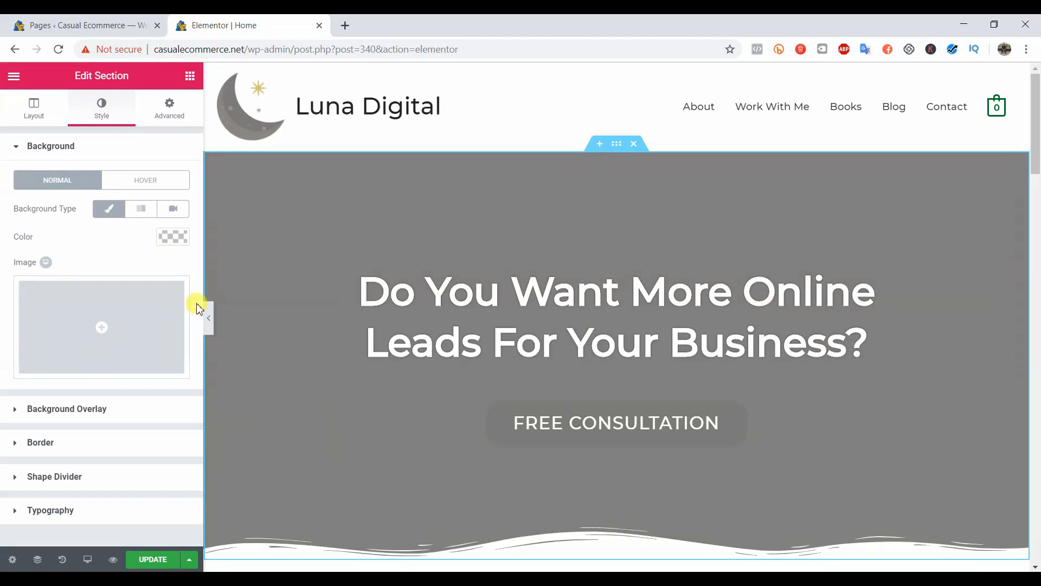
# - Upload lab.jpg and insert it as the hero section's background image
pyautogui.click(102, 331)
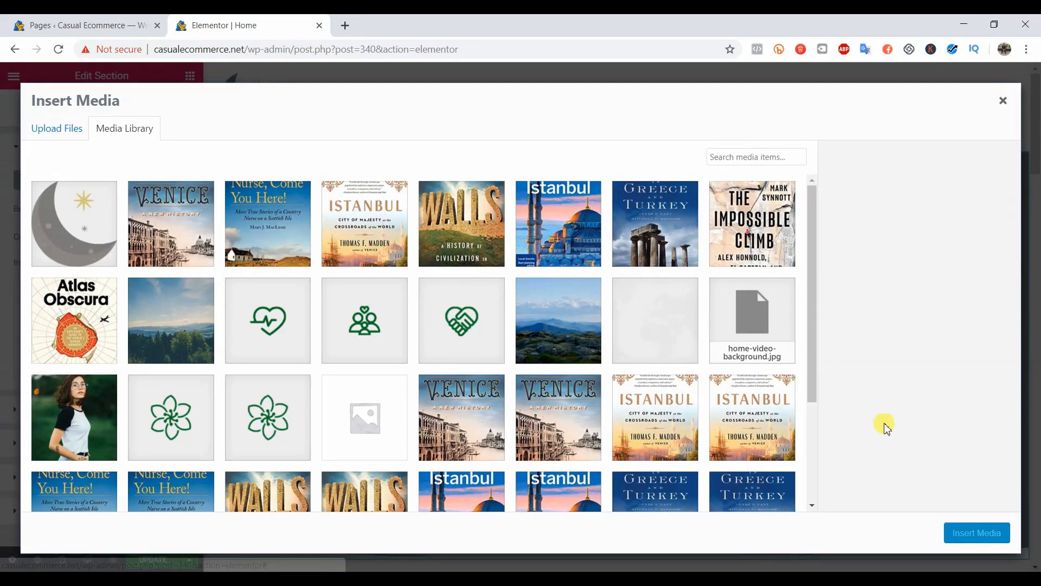
pyautogui.scroll(-15, 303, 325)
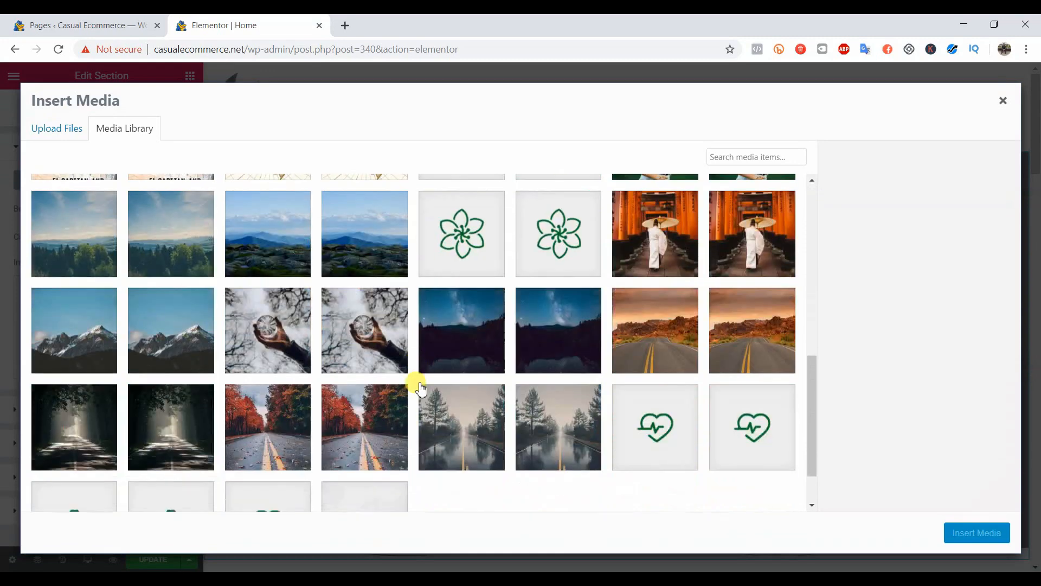
pyautogui.scroll(15, 434, 375)
pyautogui.scroll(-10, 473, 362)
pyautogui.scroll(10, 476, 395)
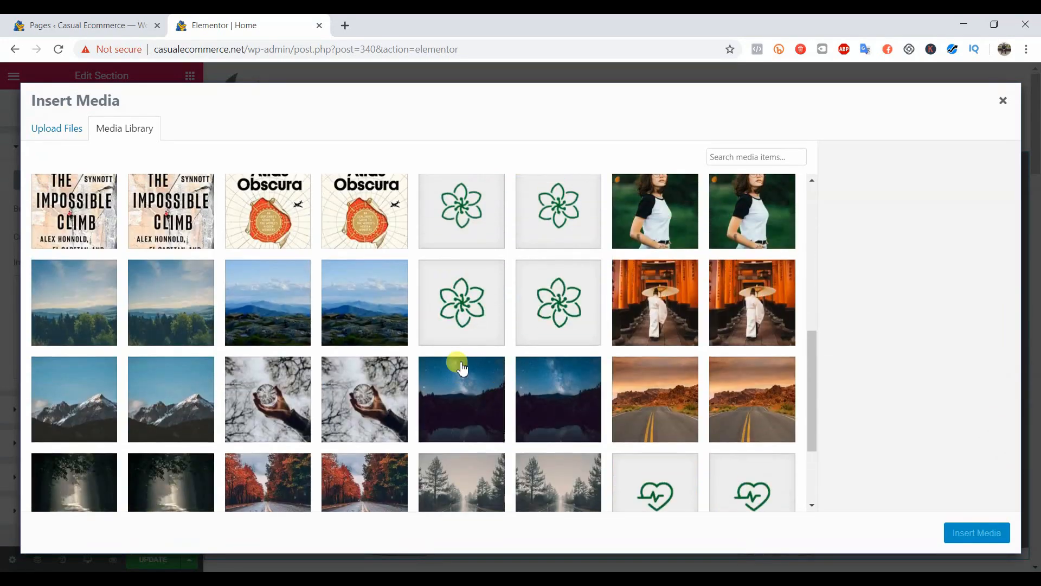
pyautogui.click(60, 135)
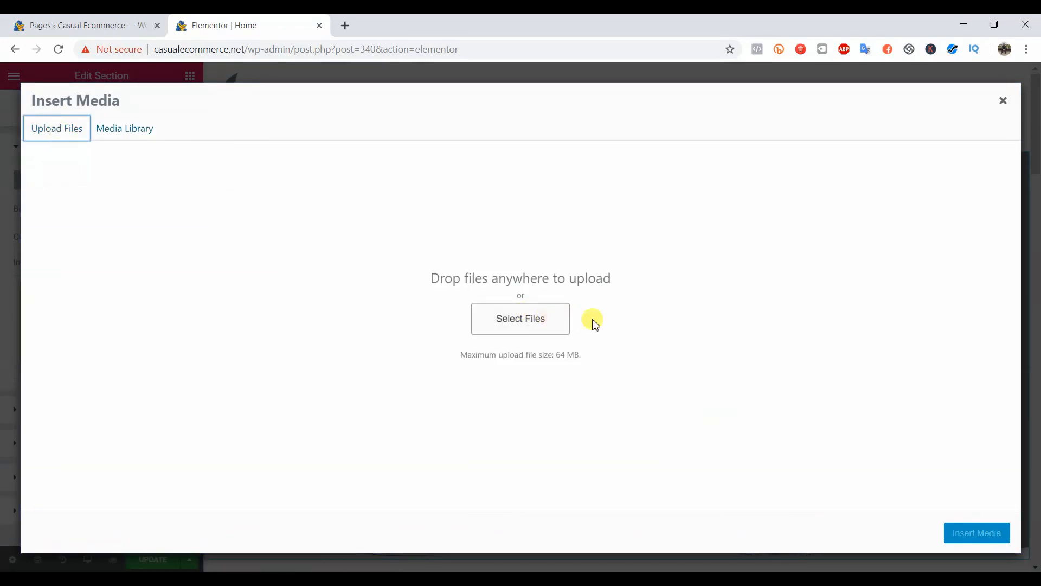
pyautogui.click(510, 322)
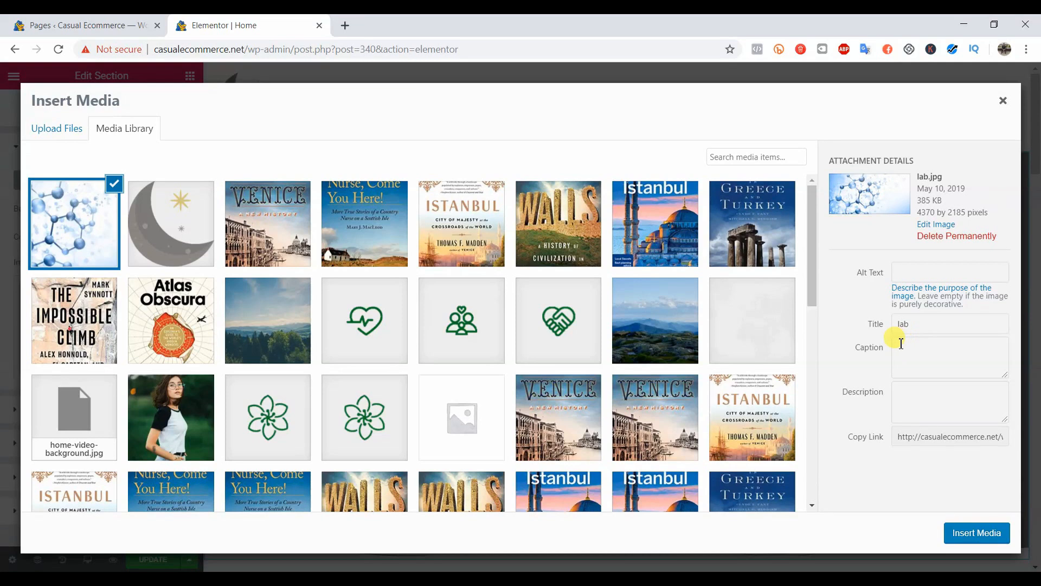
pyautogui.click(977, 533)
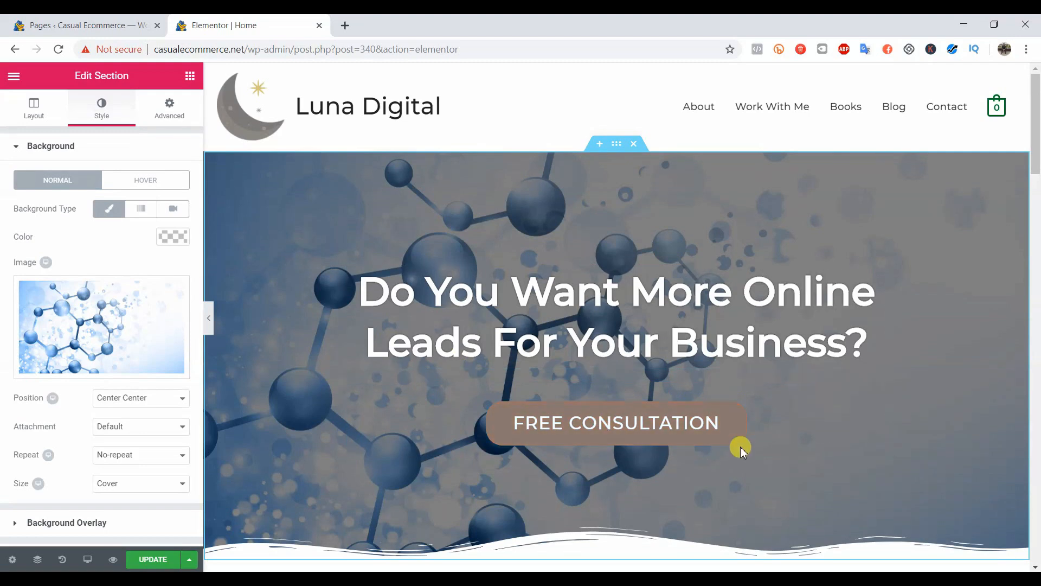
# - Change the Free Consultation button background to yellow #f2c232 and open a new browser tab
pyautogui.click(570, 442)
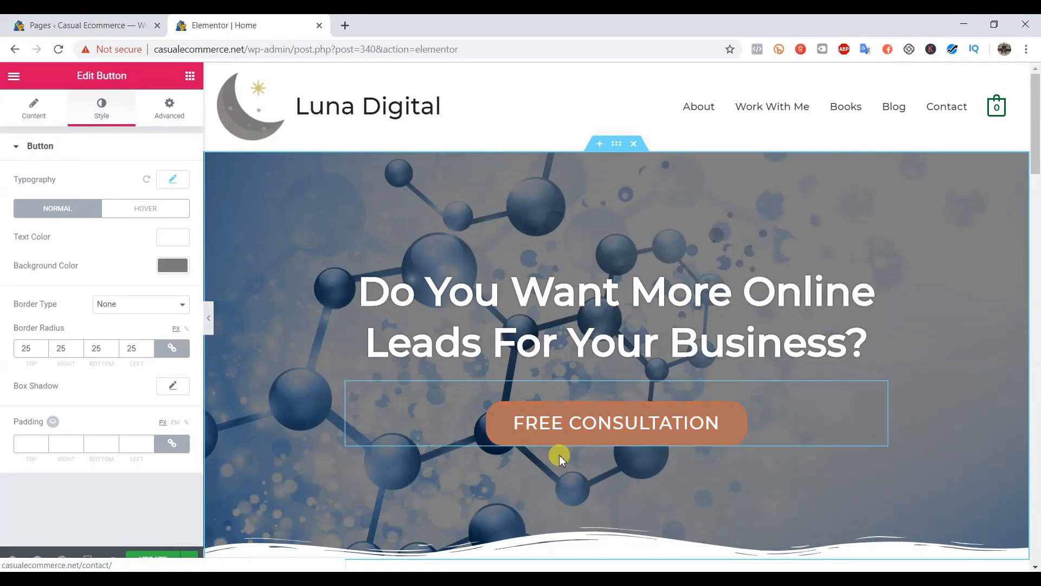
pyautogui.click(173, 265)
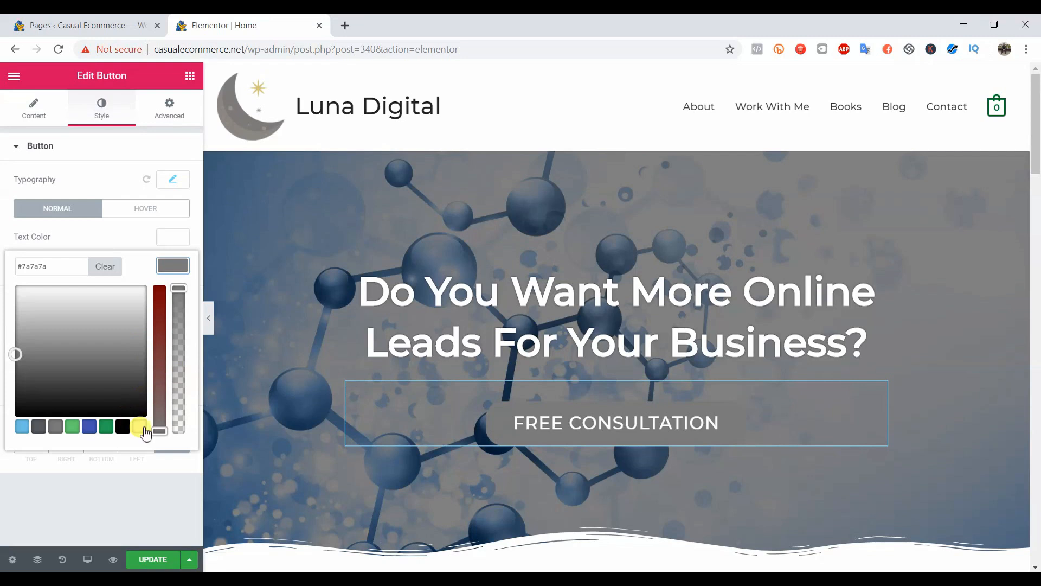
pyautogui.click(94, 331)
pyautogui.moveTo(94, 332)
pyautogui.mouseDown()
pyautogui.moveTo(119, 374)
pyautogui.moveTo(114, 353)
pyautogui.moveTo(83, 337)
pyautogui.moveTo(55, 355)
pyautogui.moveTo(35, 349)
pyautogui.moveTo(33, 330)
pyautogui.mouseUp()
pyautogui.moveTo(159, 429); pyautogui.dragTo(163, 319)
pyautogui.moveTo(43, 336)
pyautogui.mouseDown()
pyautogui.moveTo(32, 297)
pyautogui.moveTo(28, 320)
pyautogui.moveTo(37, 294)
pyautogui.mouseUp()
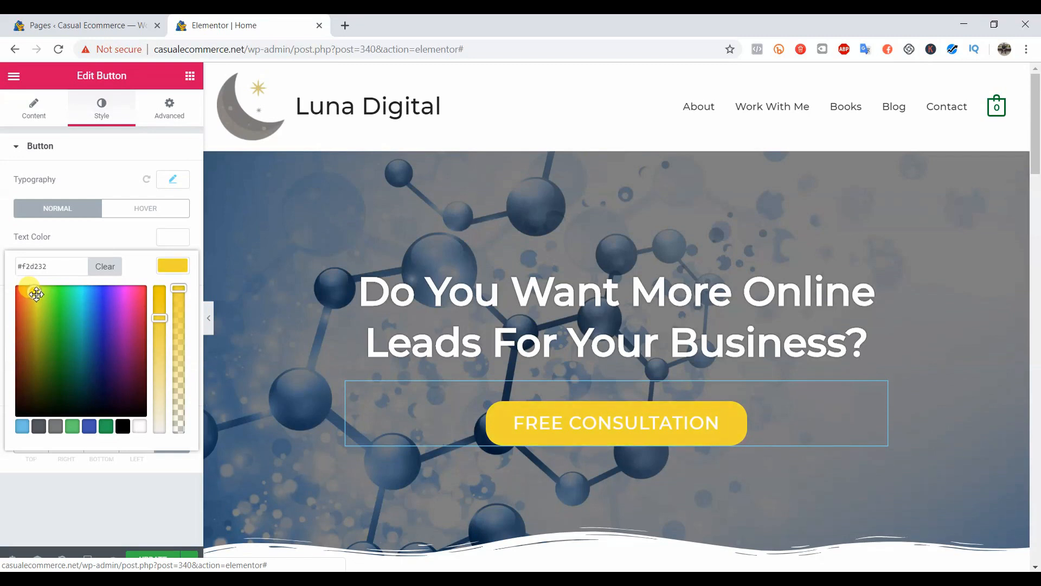
pyautogui.click(121, 228)
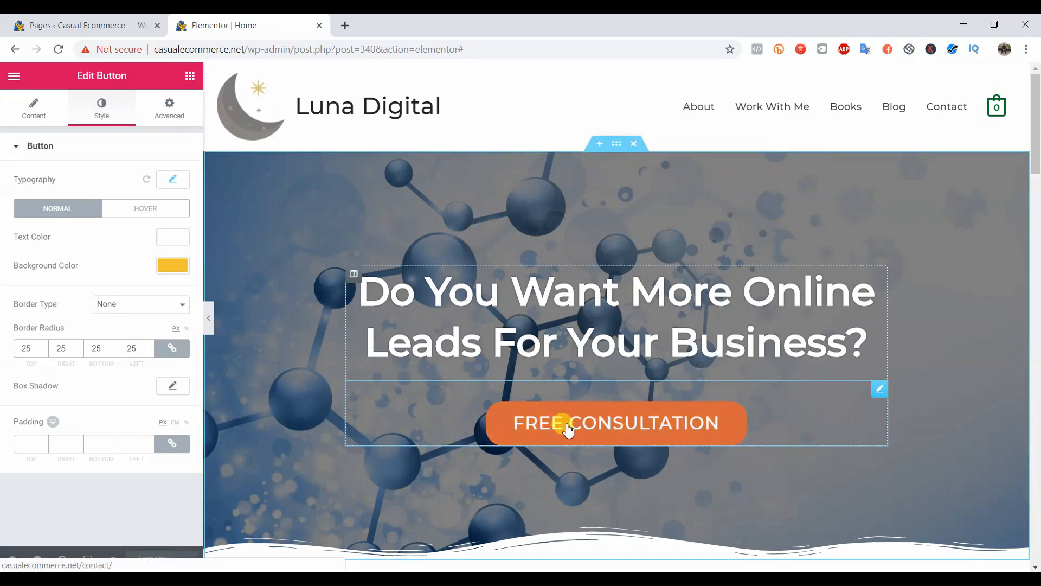
pyautogui.click(345, 25)
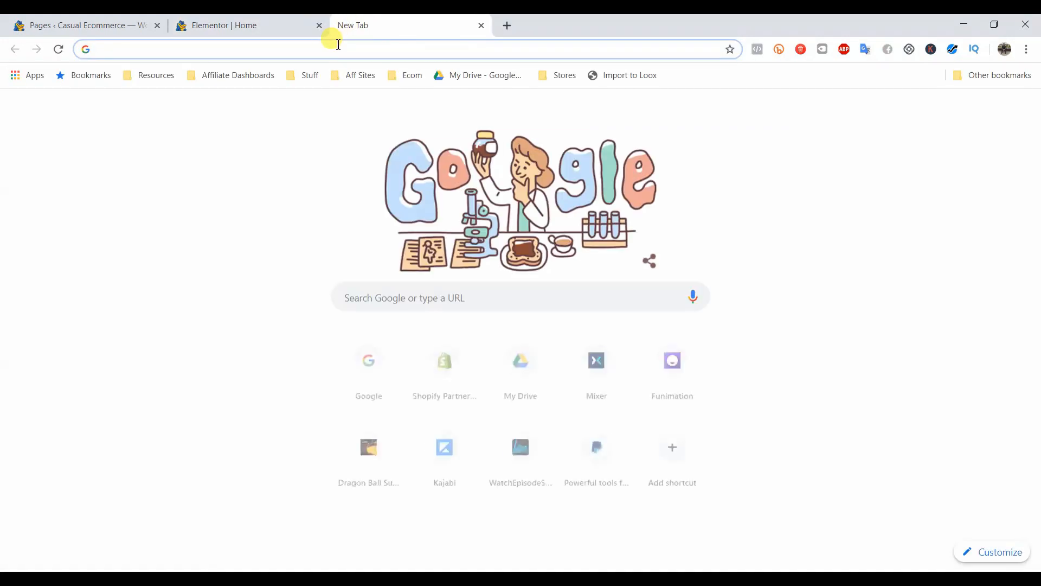
# - Search Google for 'hex code finder'
pyautogui.write('google.com')
pyautogui.press('Return')
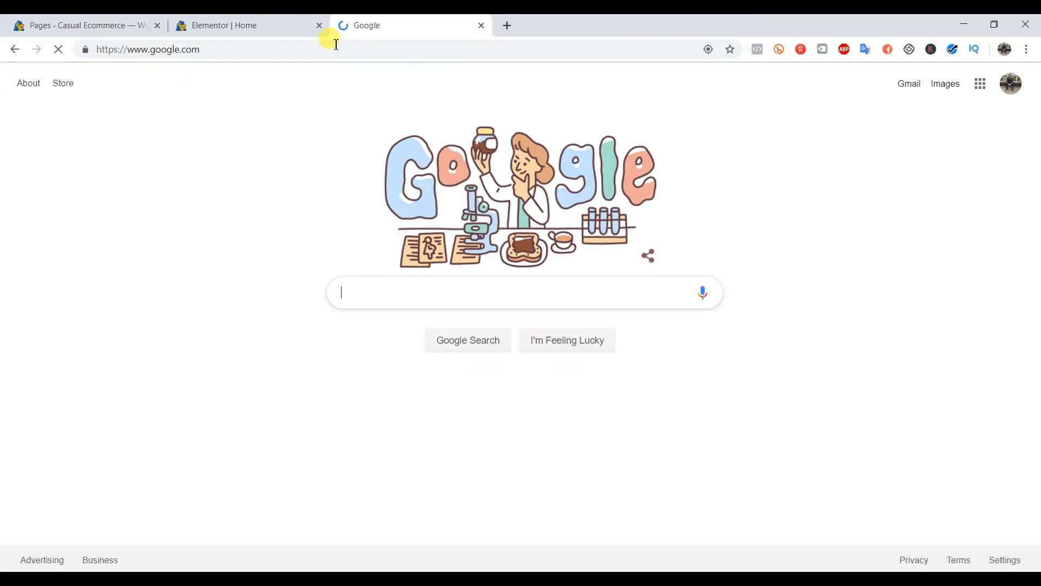
pyautogui.write('hex cod')
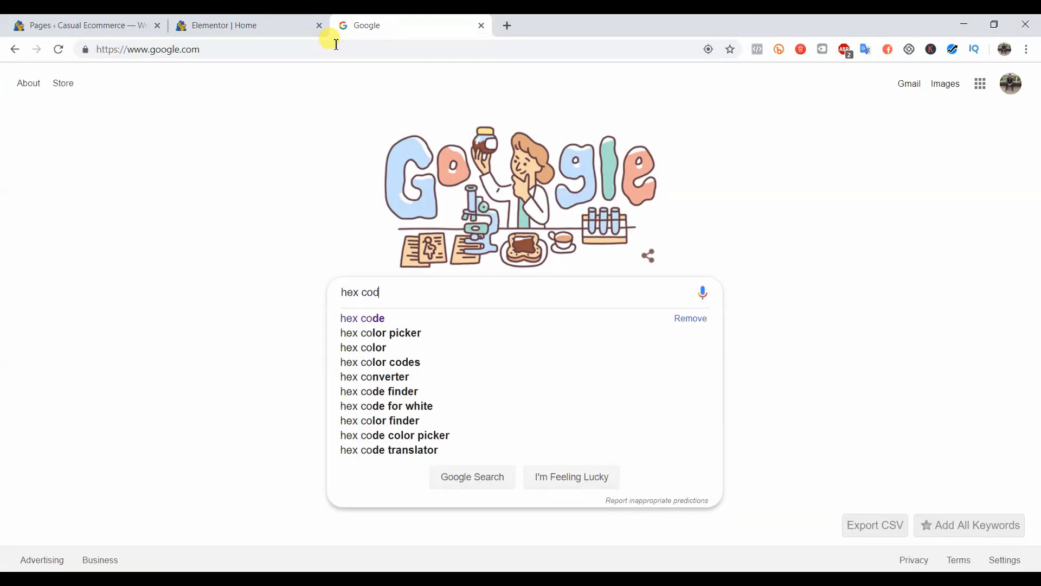
pyautogui.write('e')
pyautogui.press('Down')
pyautogui.press('Down')
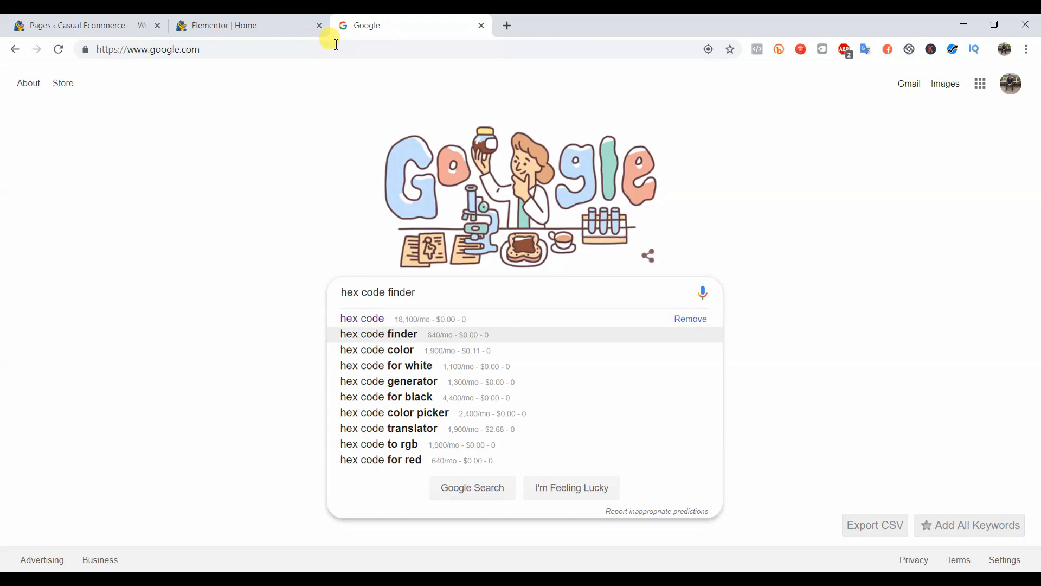
pyautogui.press('Return')
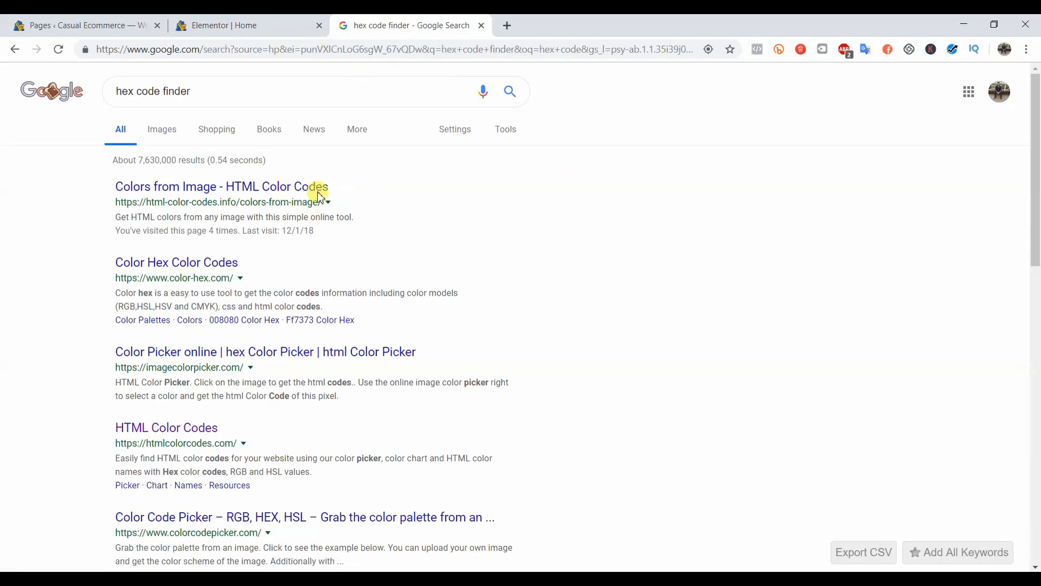
# - Load the moon logo into html-color-codes.info Colors From Image and copy the star's code #D6C77C
pyautogui.click(175, 183)
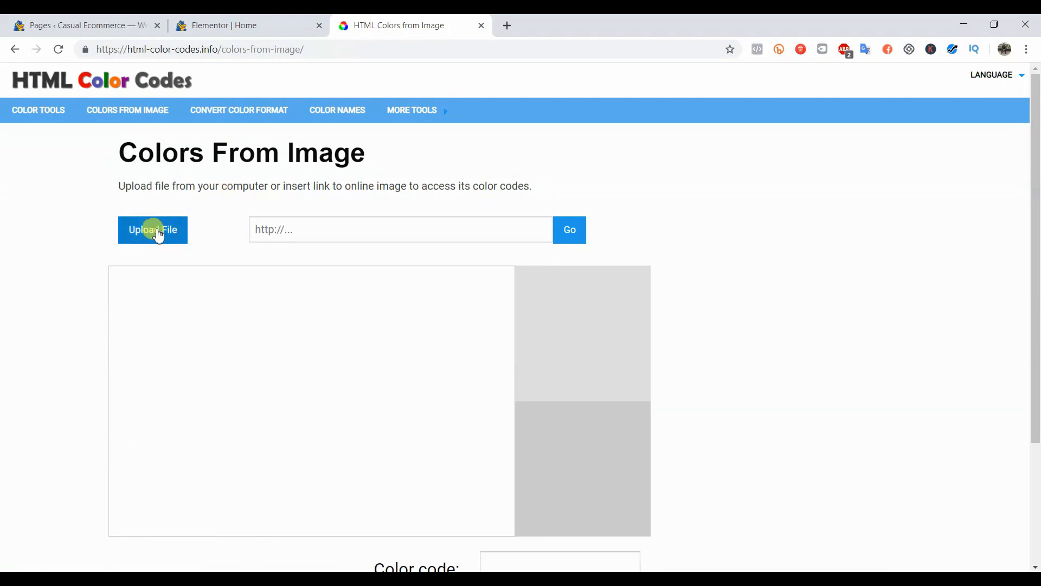
pyautogui.click(158, 234)
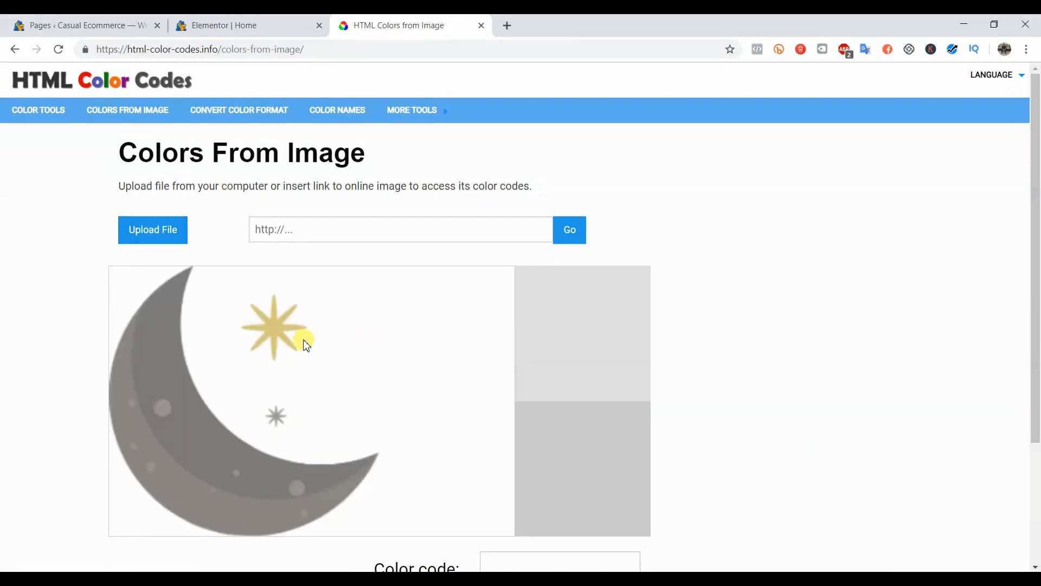
pyautogui.click(275, 327)
pyautogui.scroll(-1, 867, 351)
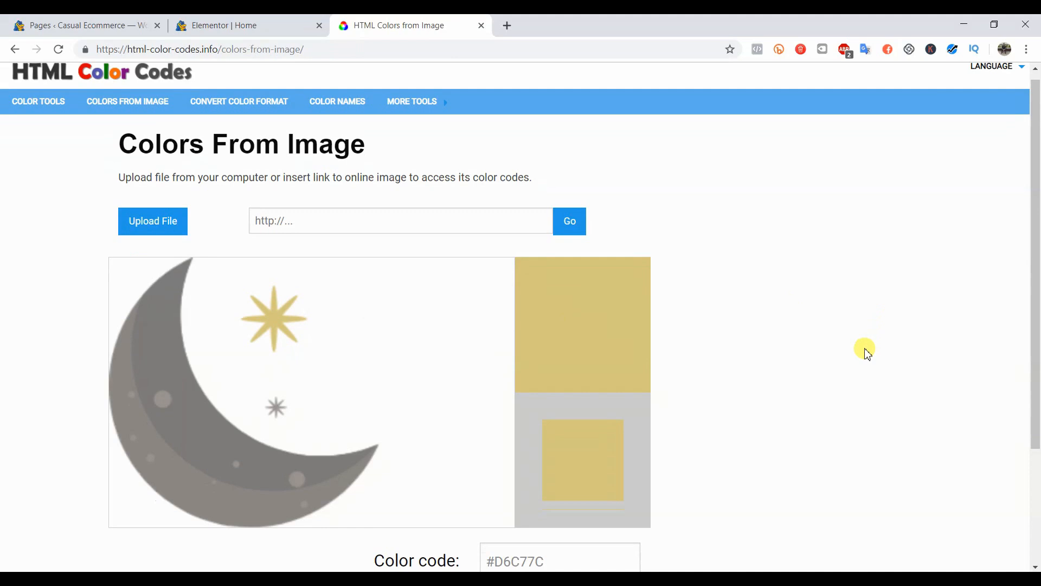
pyautogui.scroll(-1, 867, 352)
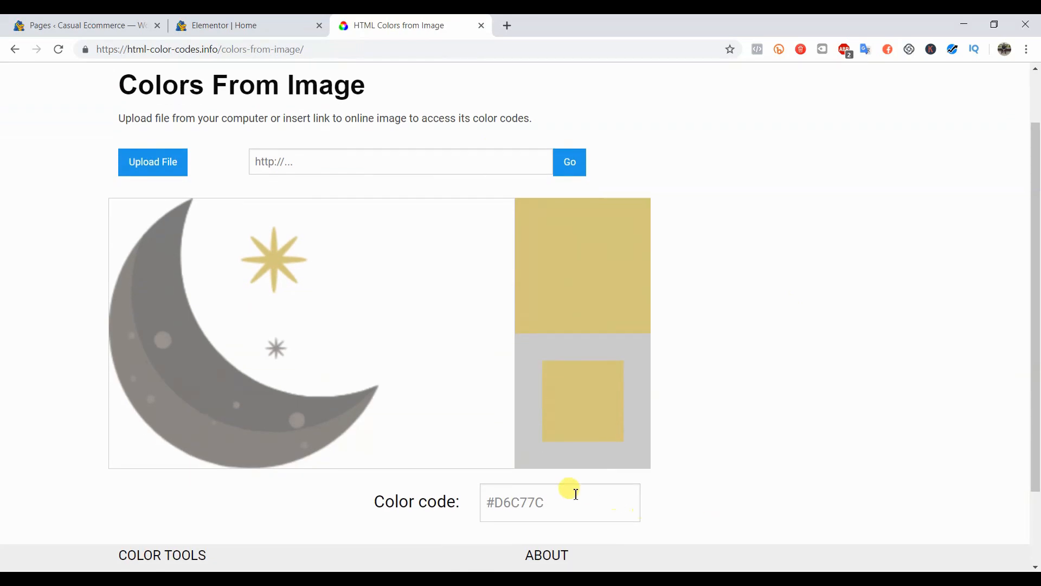
pyautogui.doubleClick(501, 503)
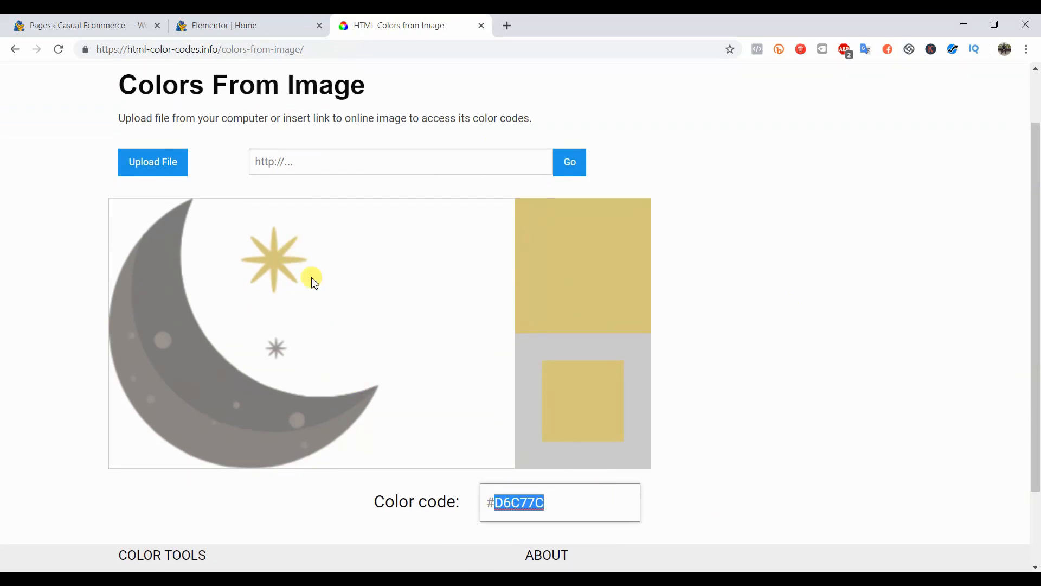
pyautogui.click(217, 23)
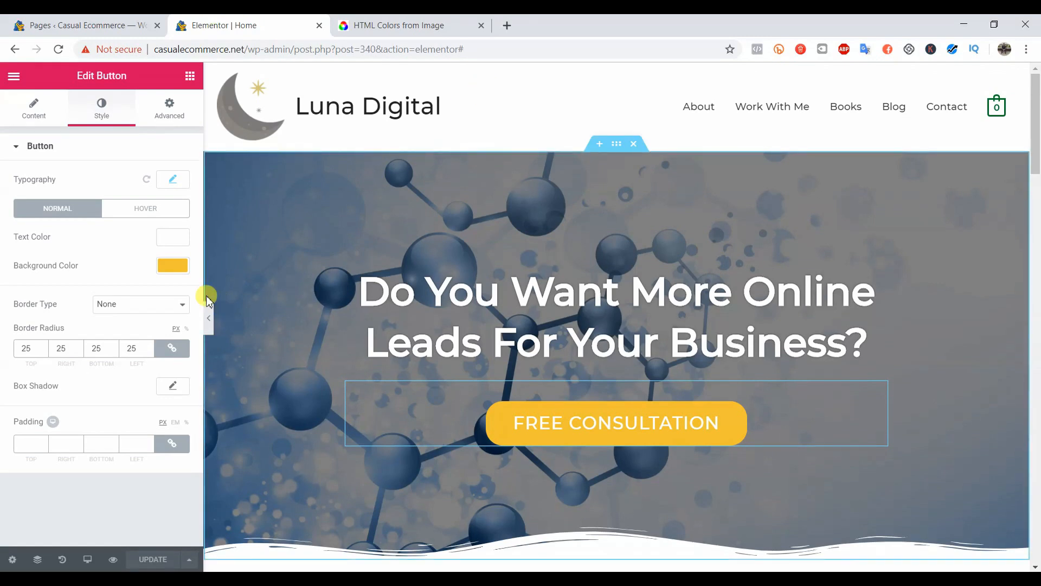
# - Set the FREE CONSULTATION button background to #d6c77c and update the page
pyautogui.click(171, 266)
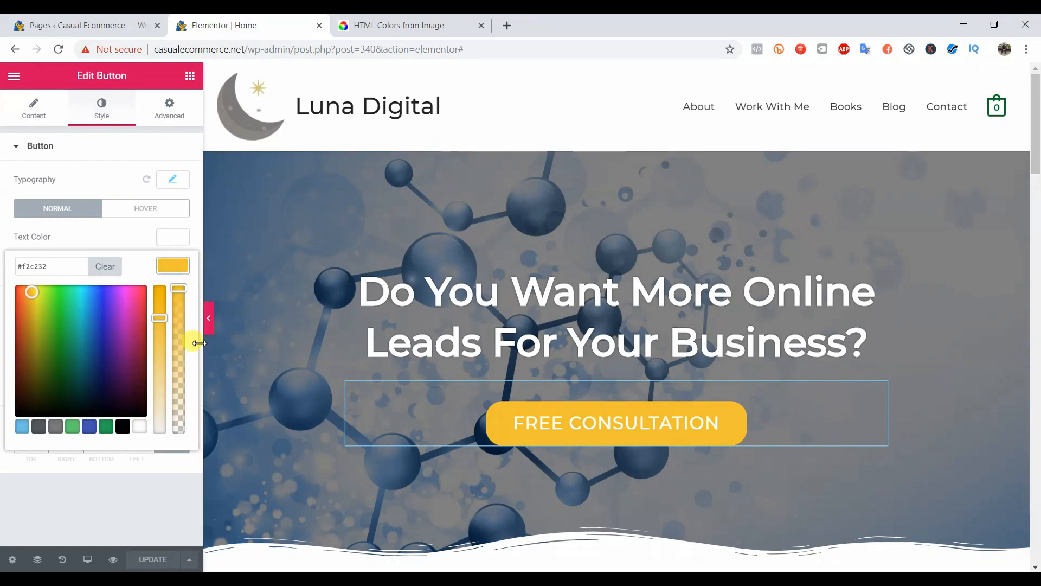
pyautogui.moveTo(48, 266); pyautogui.dragTo(27, 267)
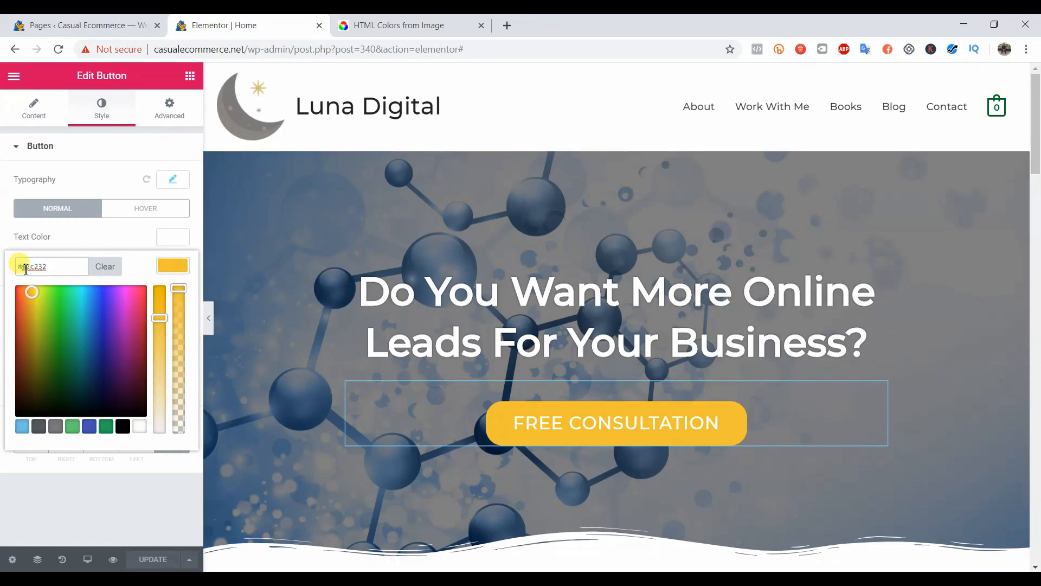
pyautogui.write('d6c77c')
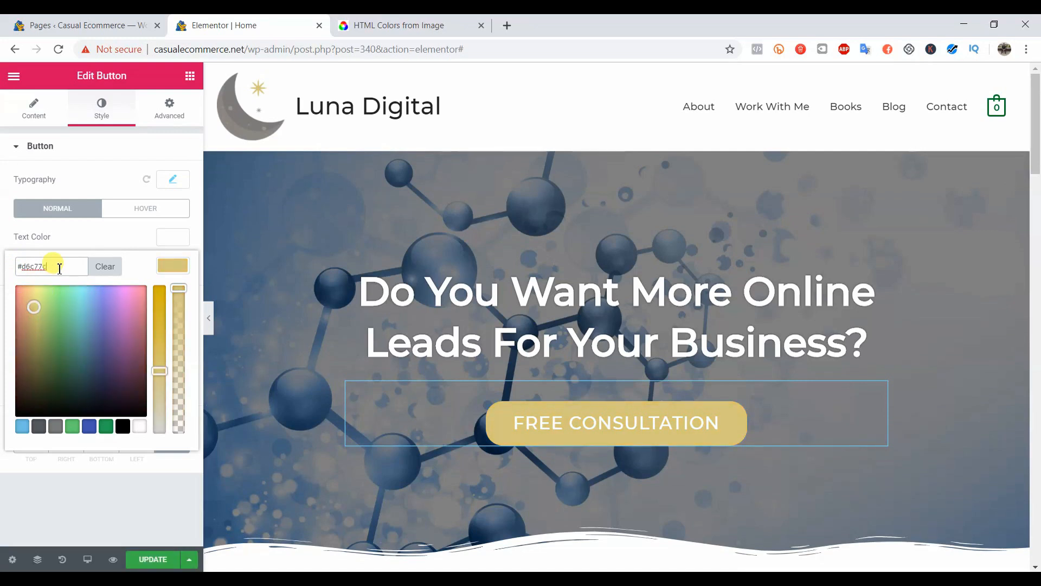
pyautogui.click(122, 234)
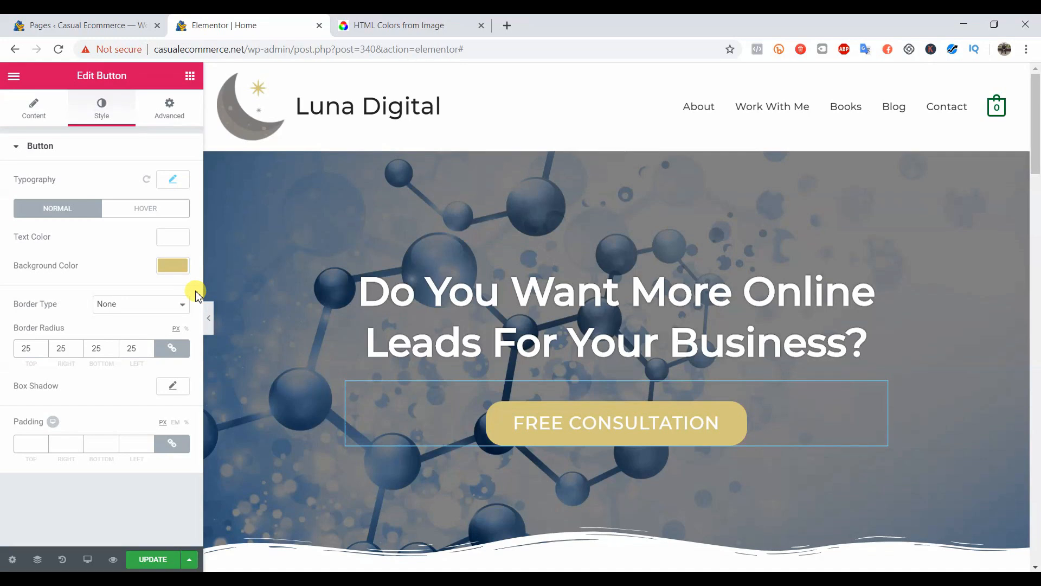
pyautogui.click(154, 559)
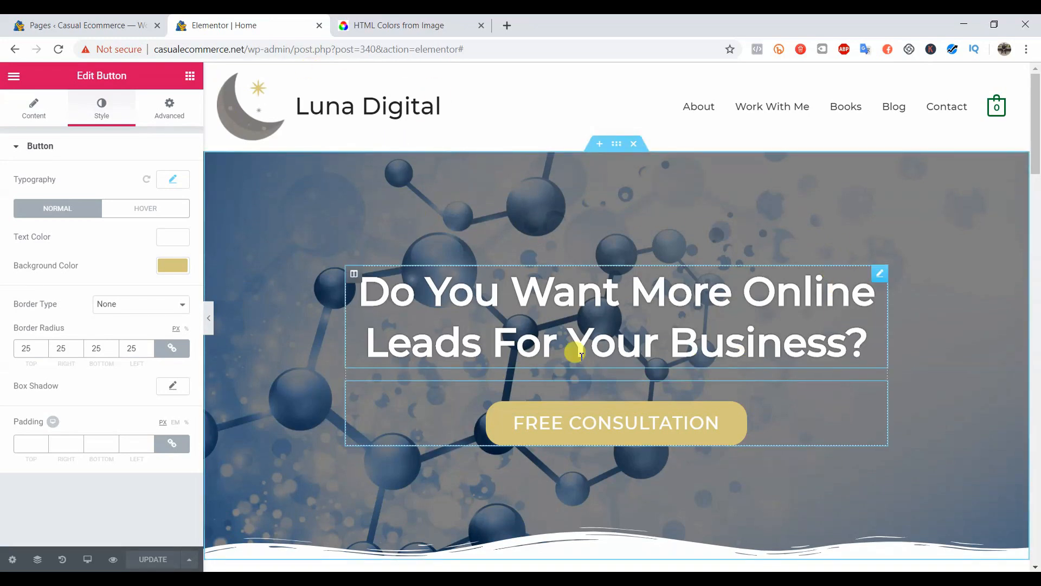
pyautogui.scroll(-2, 874, 387)
pyautogui.scroll(-6, 874, 388)
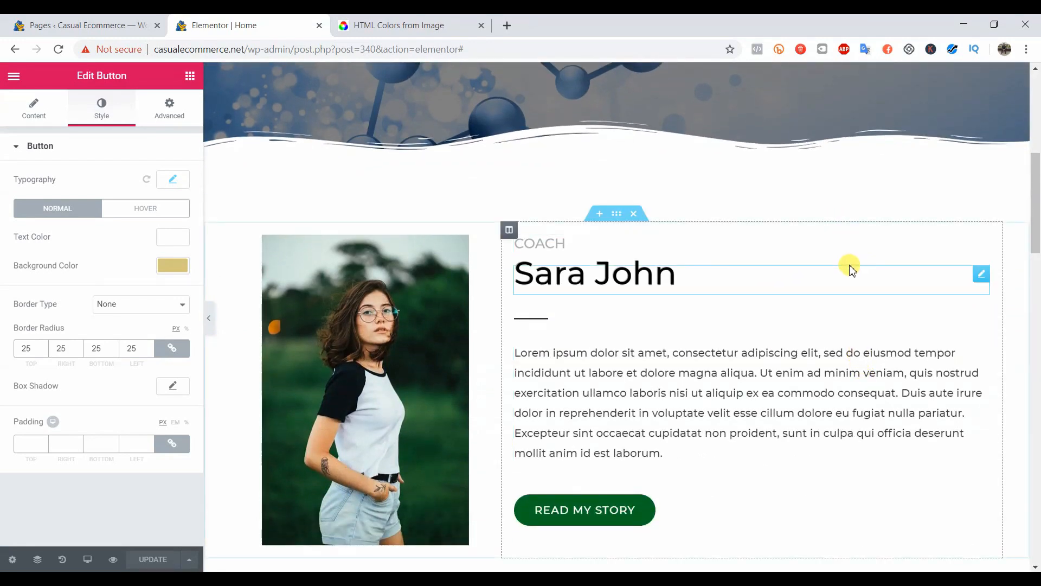
pyautogui.scroll(-2, 749, 255)
pyautogui.scroll(-5, 749, 255)
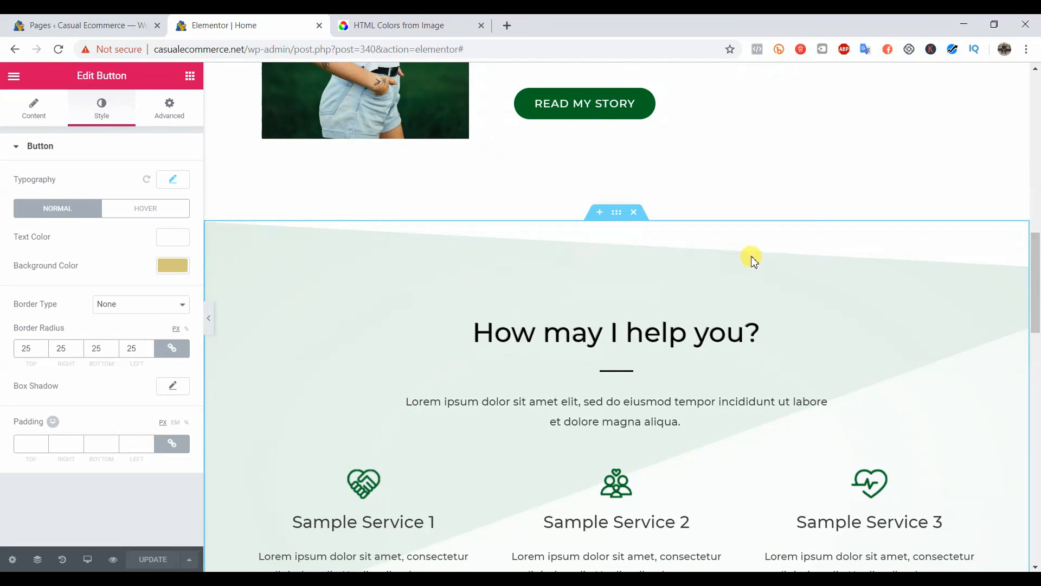
pyautogui.scroll(6, 751, 259)
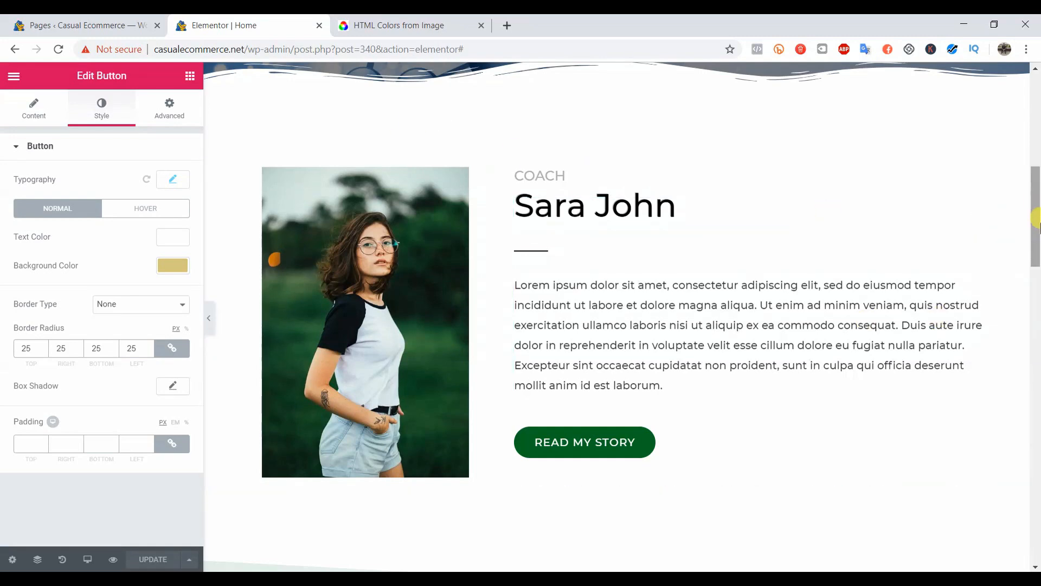
pyautogui.scroll(-18, 784, 360)
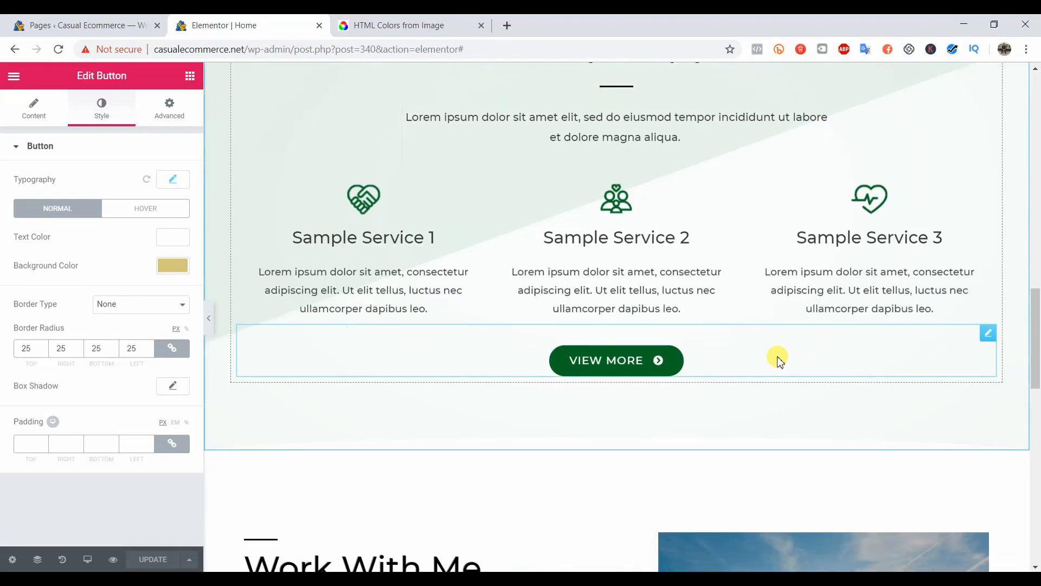
pyautogui.scroll(-4, 779, 356)
pyautogui.scroll(3, 779, 347)
pyautogui.moveTo(1034, 413); pyautogui.dragTo(1036, 542)
pyautogui.moveTo(1036, 483); pyautogui.dragTo(1035, 175)
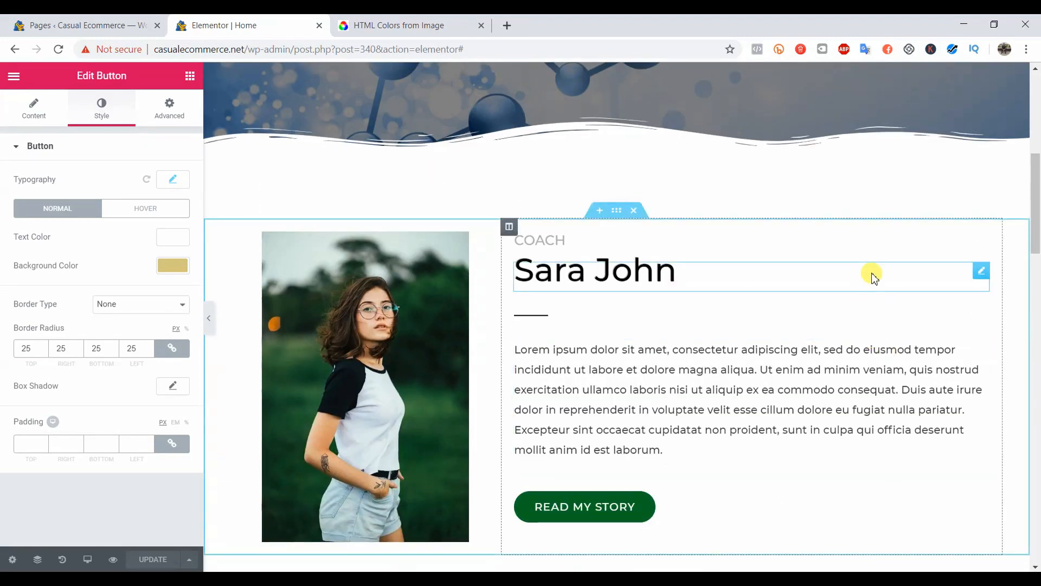
pyautogui.scroll(-4, 872, 277)
pyautogui.scroll(-6, 872, 288)
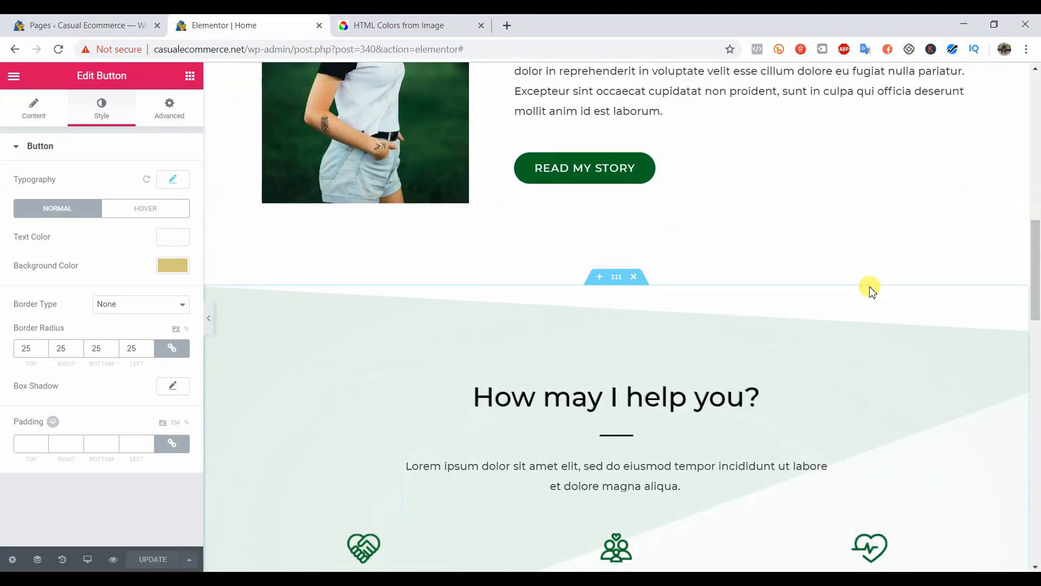
pyautogui.scroll(1, 864, 287)
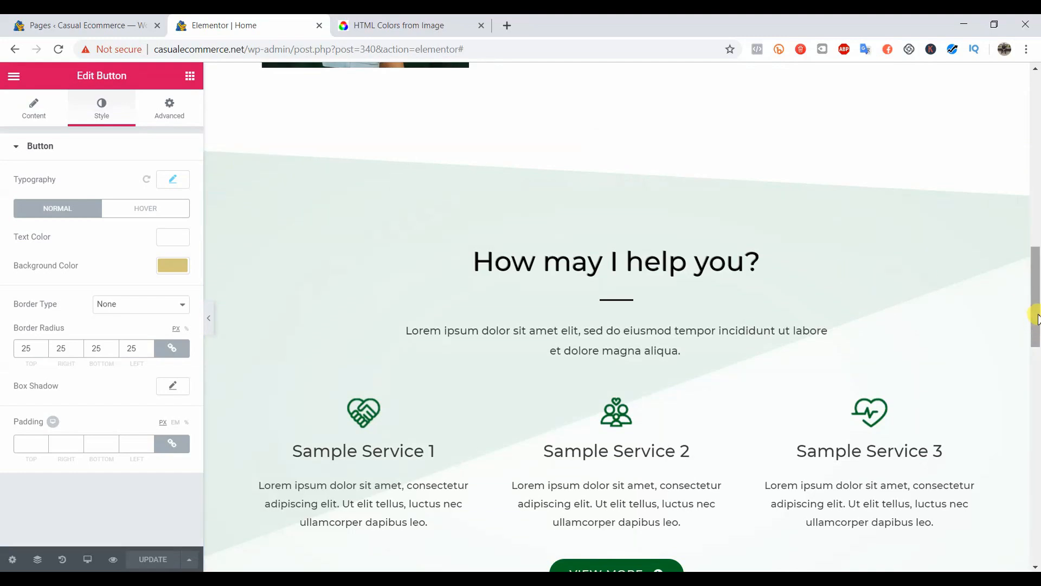
pyautogui.moveTo(1036, 318); pyautogui.dragTo(1017, 139)
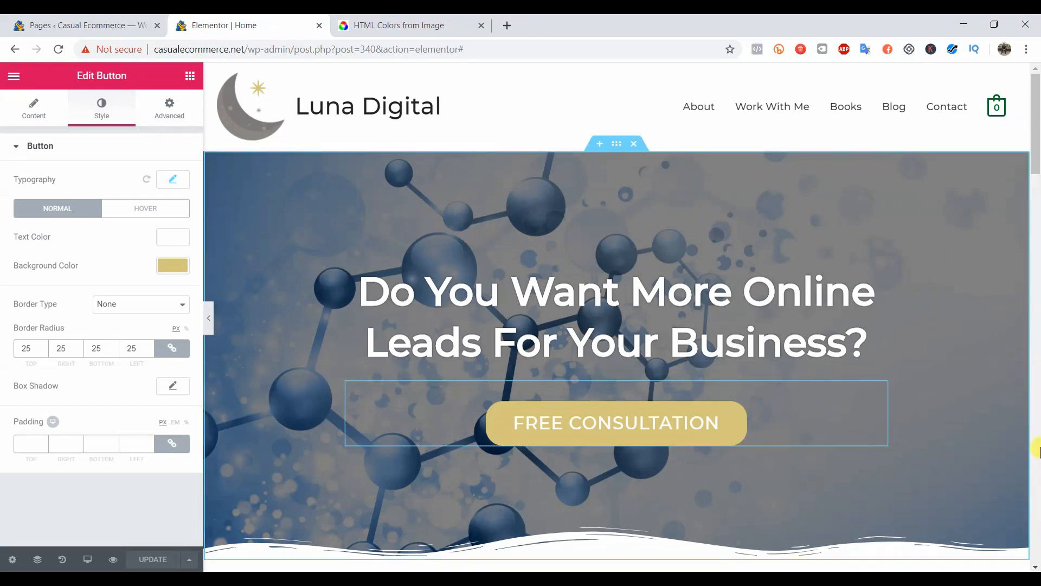
pyautogui.moveTo(1036, 163); pyautogui.dragTo(1036, 233)
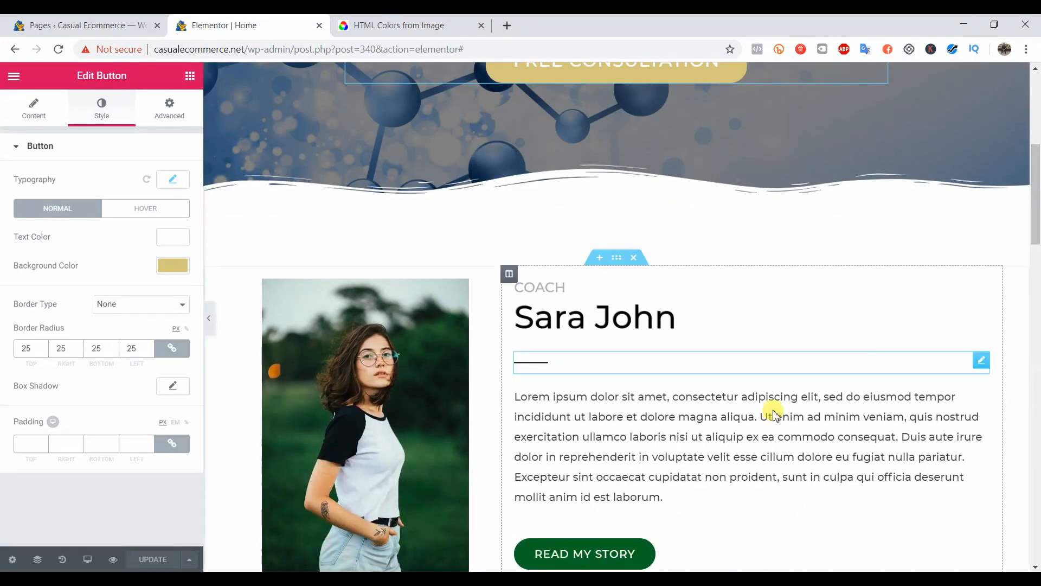
pyautogui.scroll(-3, 763, 363)
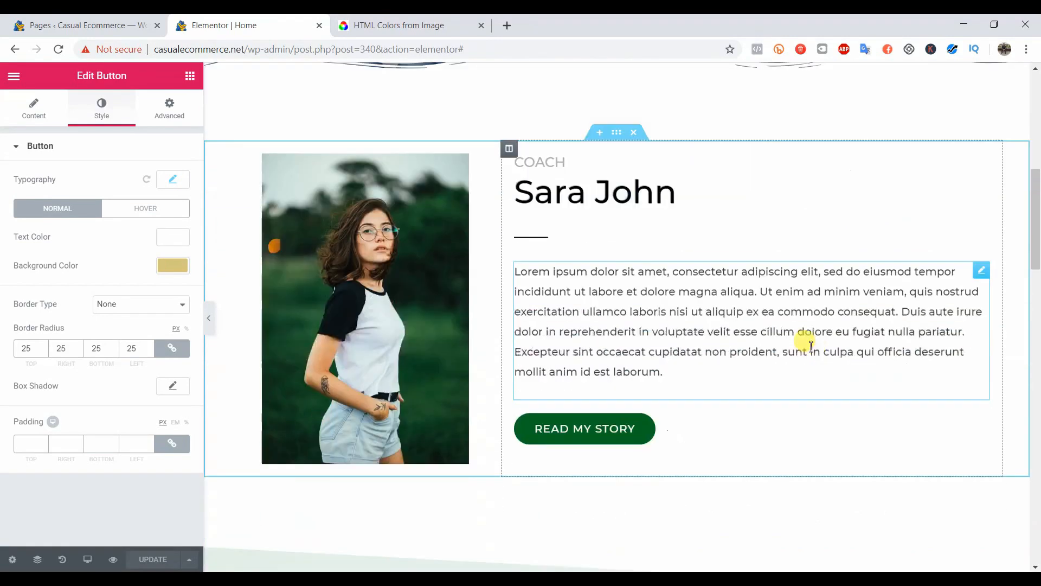
# - Replace the name in the bio heading with the owner's full name
pyautogui.click(422, 264)
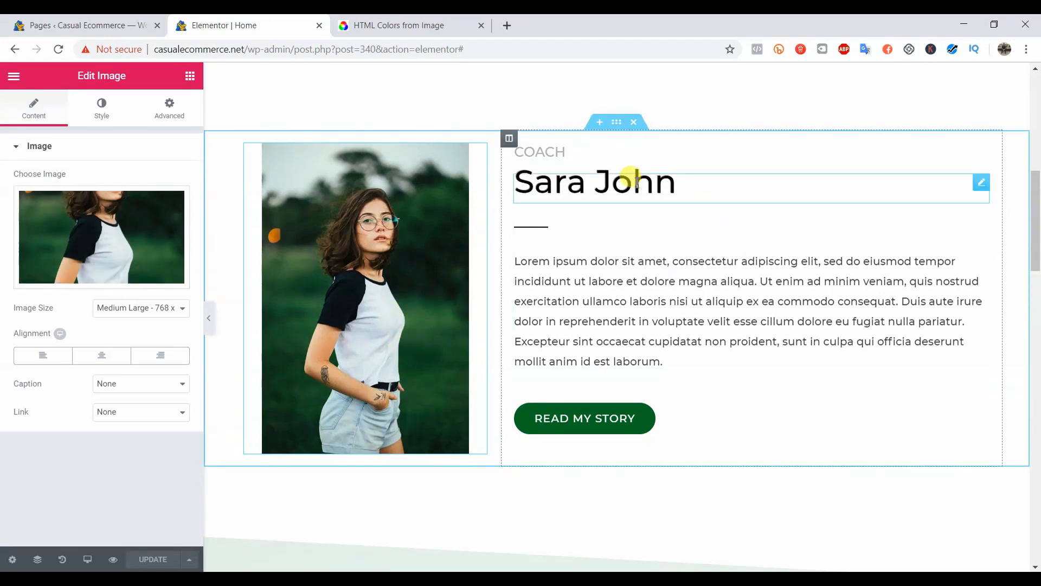
pyautogui.click(619, 179)
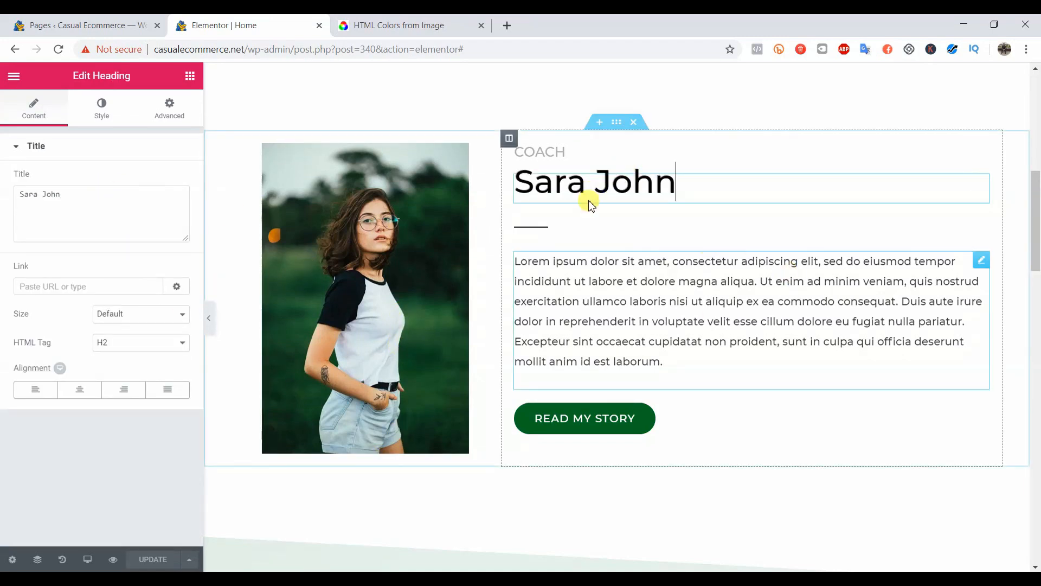
pyautogui.moveTo(706, 179); pyautogui.dragTo(544, 190)
pyautogui.moveTo(665, 188); pyautogui.dragTo(493, 209)
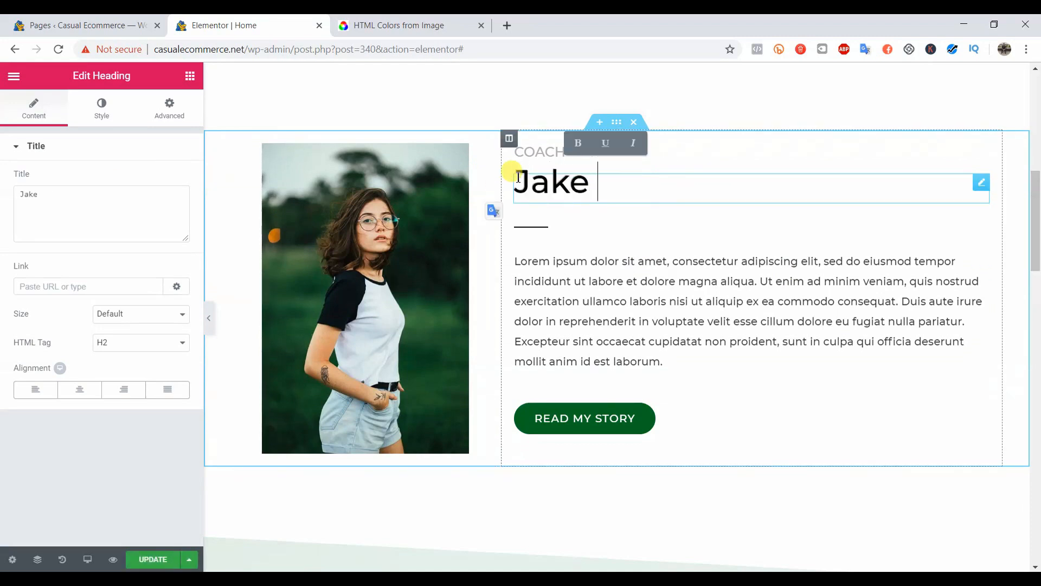
# - Change the COACH label above the name to 'Owner'
pyautogui.click(725, 154)
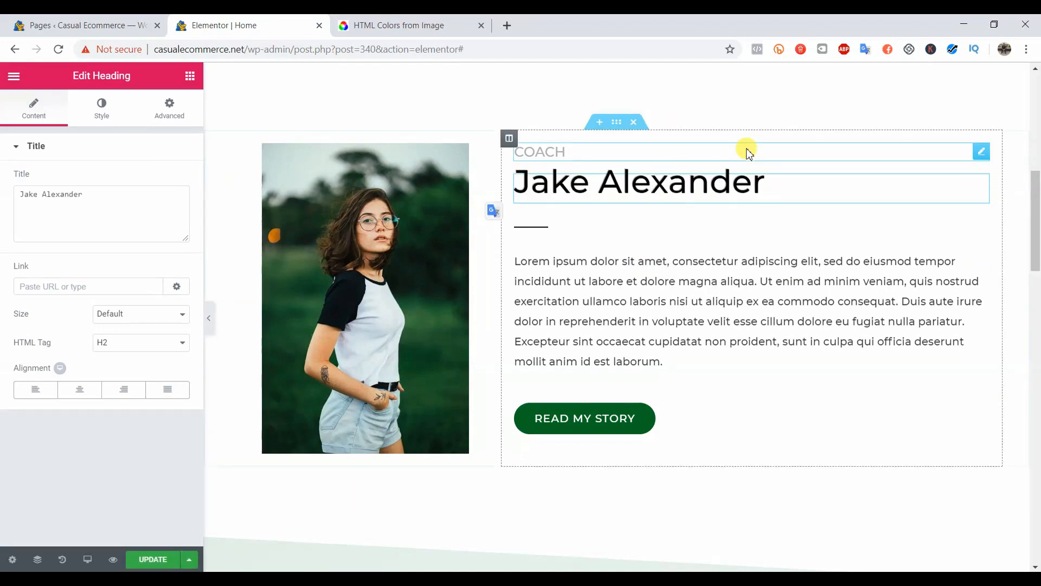
pyautogui.moveTo(574, 148); pyautogui.dragTo(496, 141)
pyautogui.write('Owner')
pyautogui.click(712, 276)
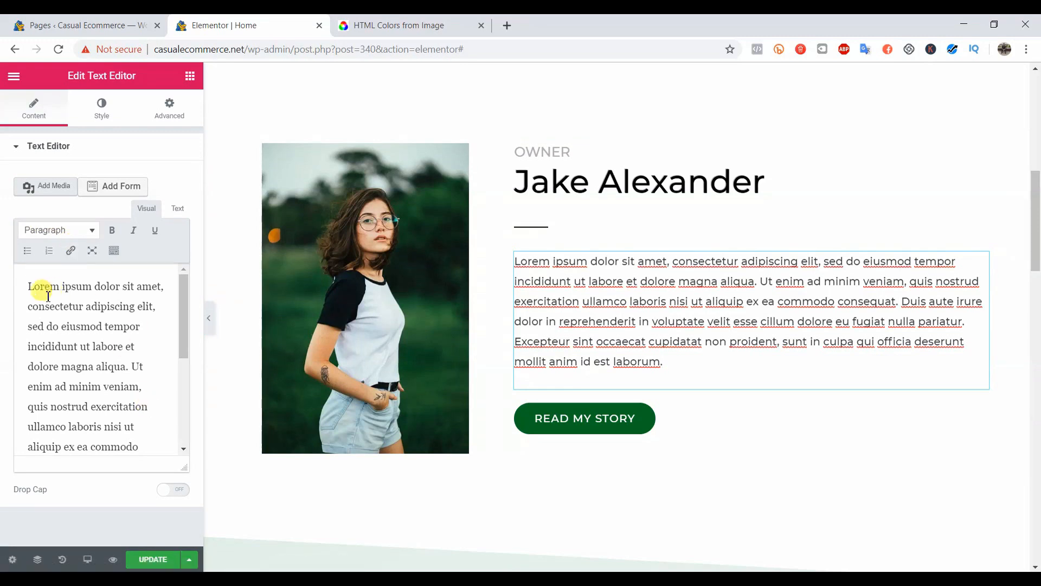
# - Overwrite the Lorem ipsum paragraph in the Visual box with 'brief description of your business here'
pyautogui.moveTo(27, 289); pyautogui.dragTo(179, 495)
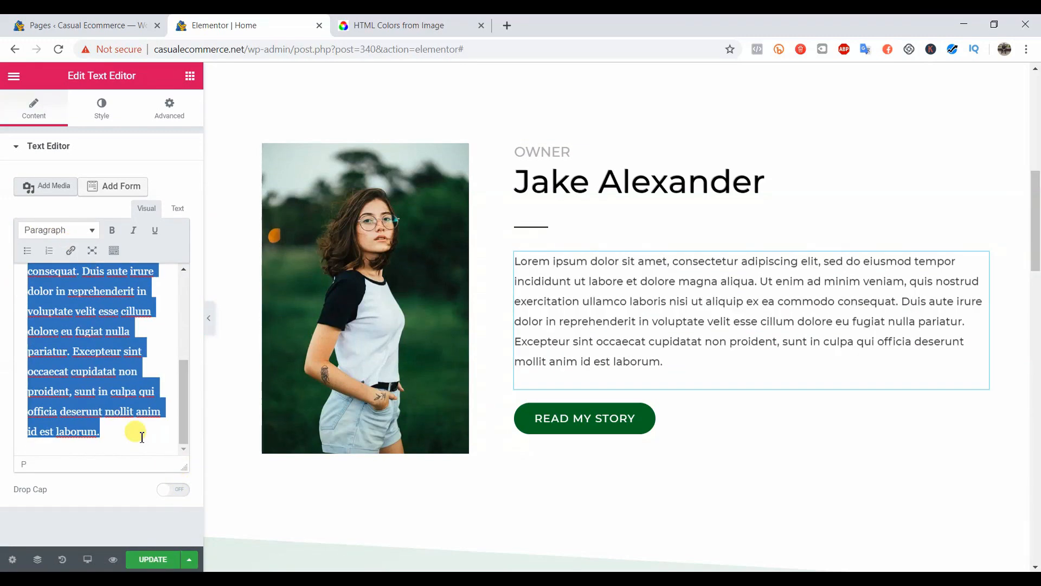
pyautogui.write('br')
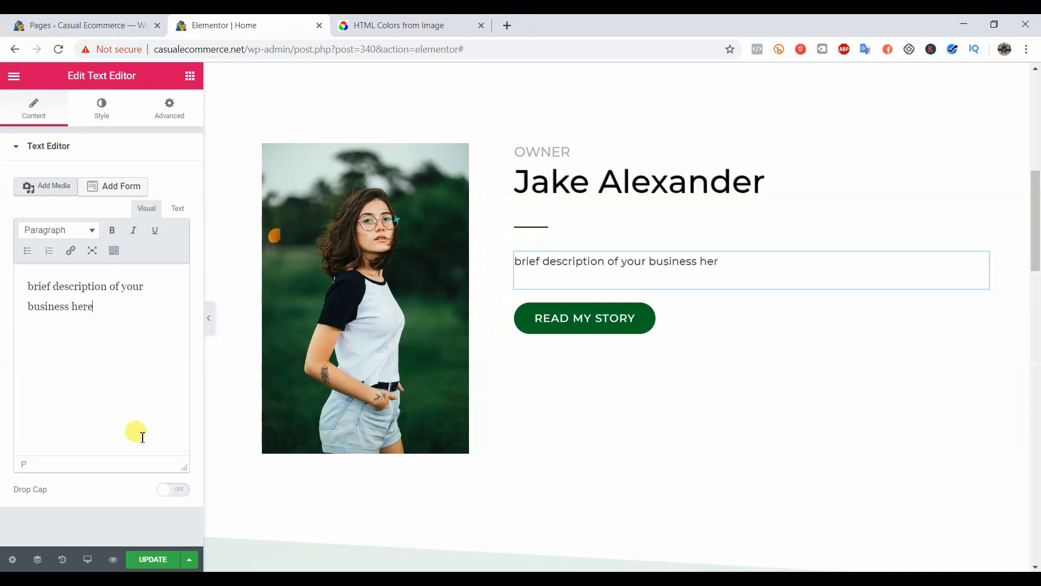
pyautogui.scroll(5, 660, 418)
pyautogui.scroll(-2, 660, 418)
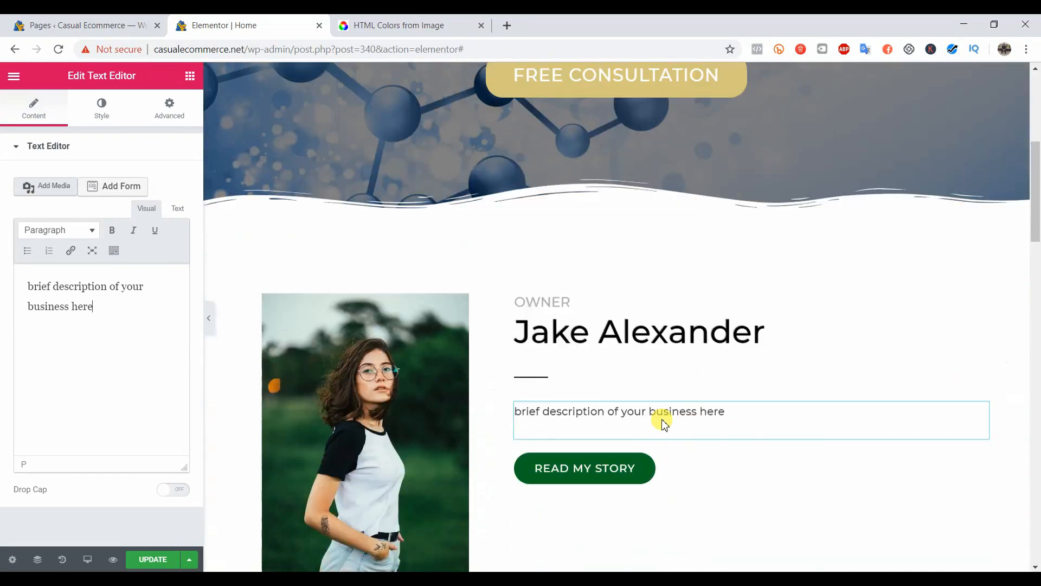
pyautogui.scroll(-2, 664, 424)
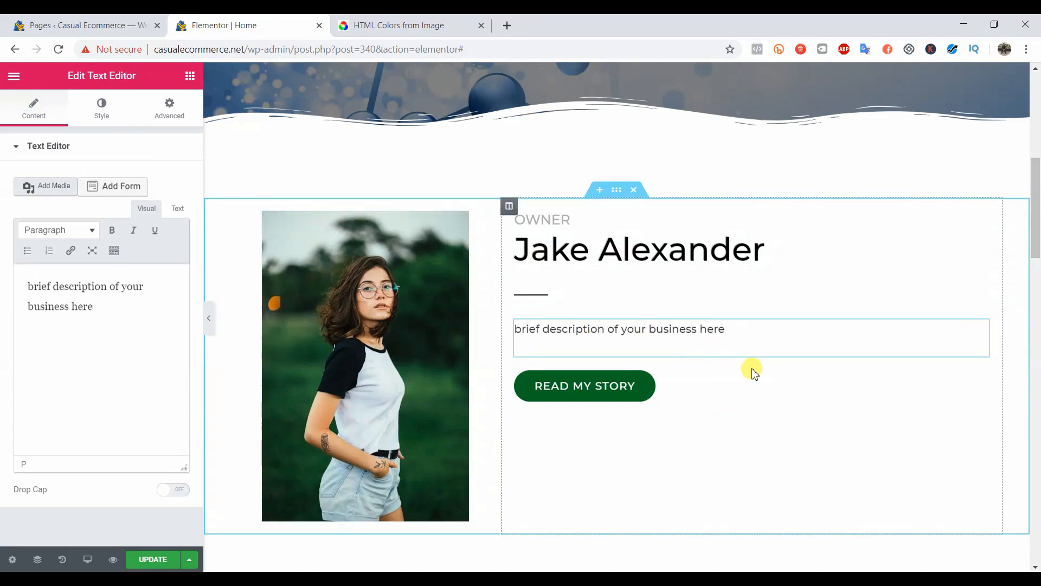
pyautogui.scroll(7, 725, 297)
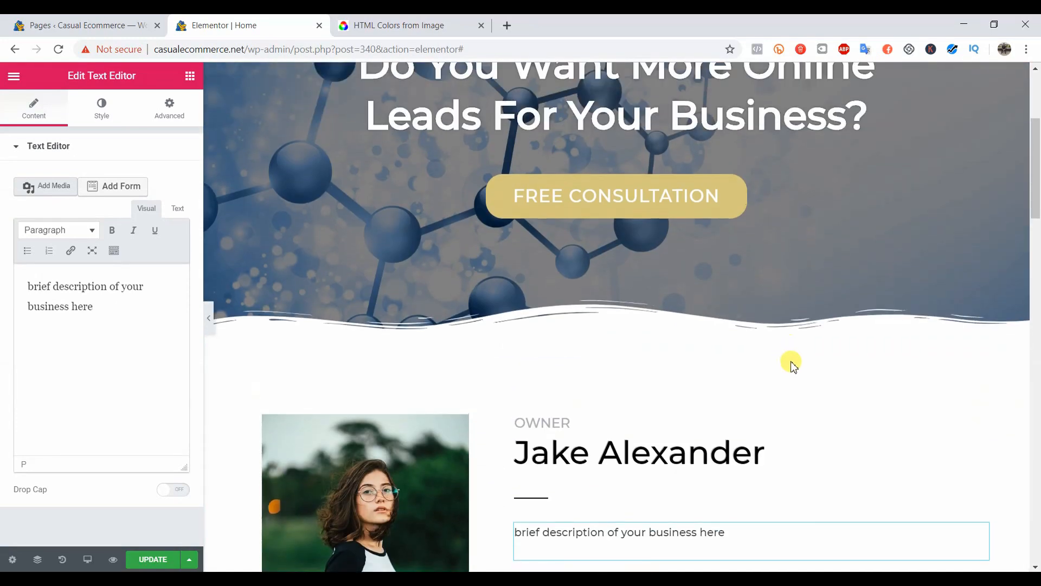
pyautogui.scroll(-1, 821, 360)
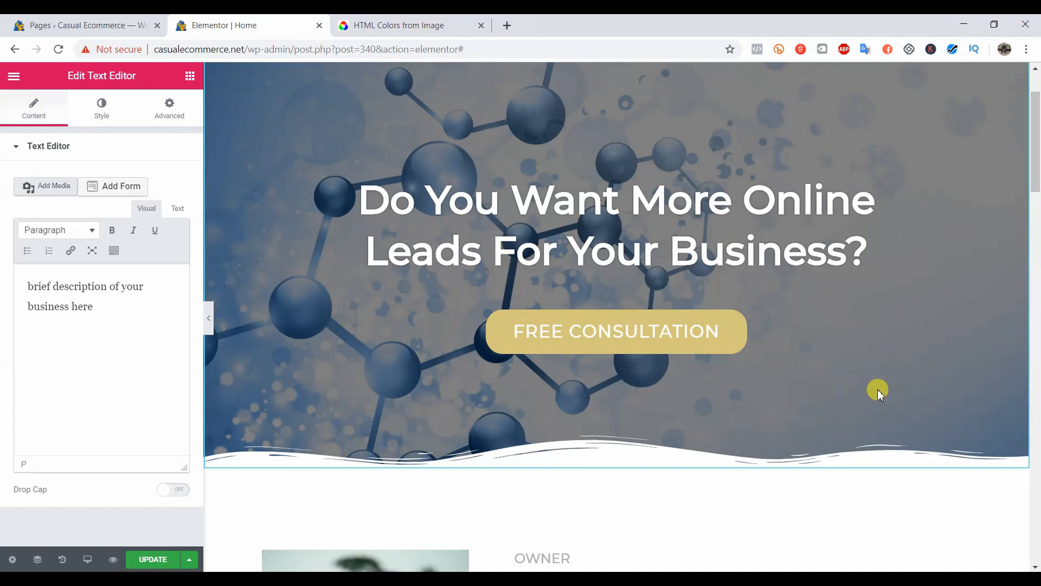
pyautogui.scroll(-4, 878, 389)
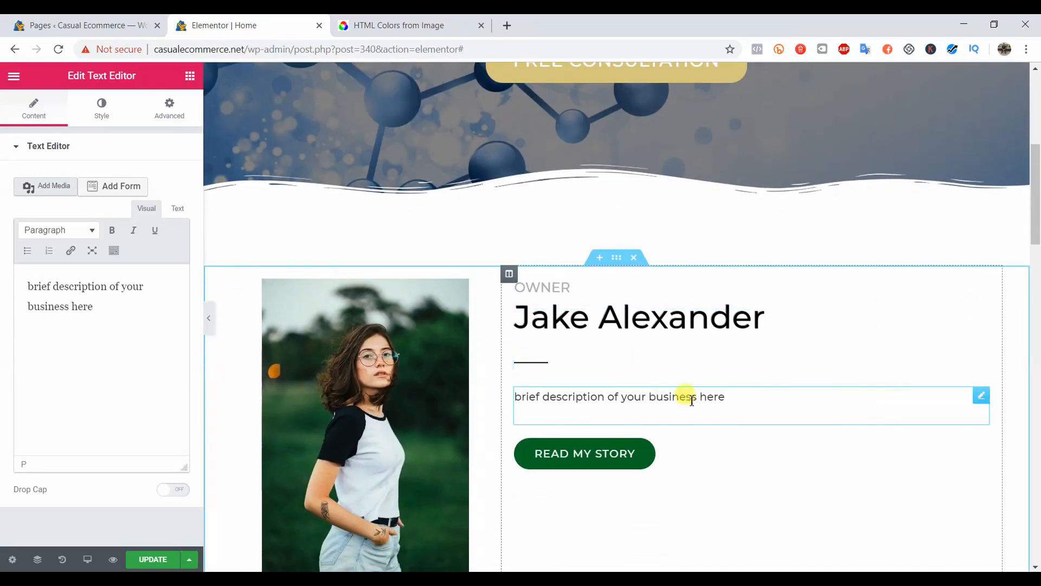
pyautogui.scroll(2, 705, 397)
pyautogui.scroll(-3, 814, 402)
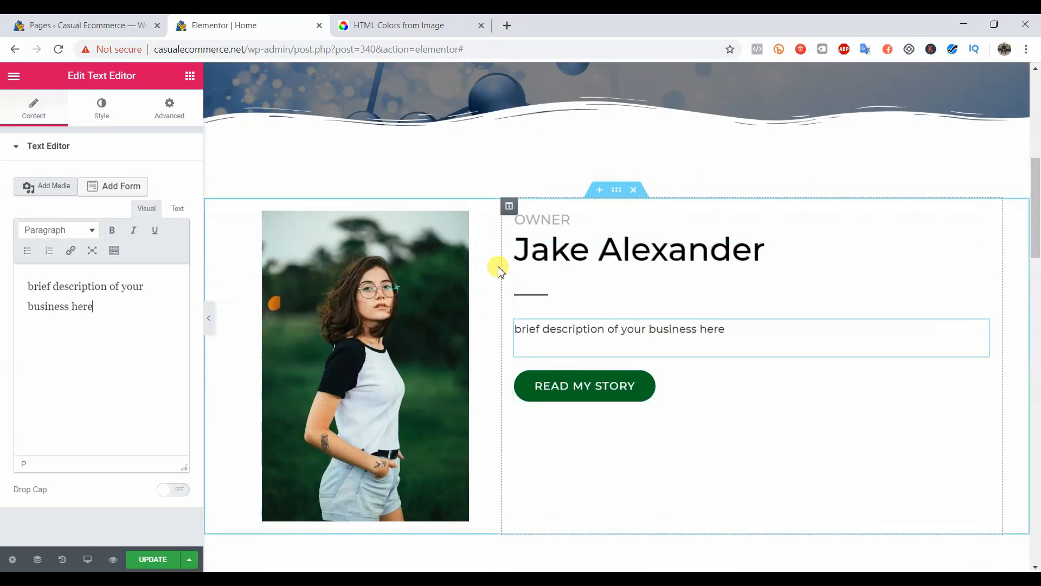
pyautogui.scroll(5, 658, 420)
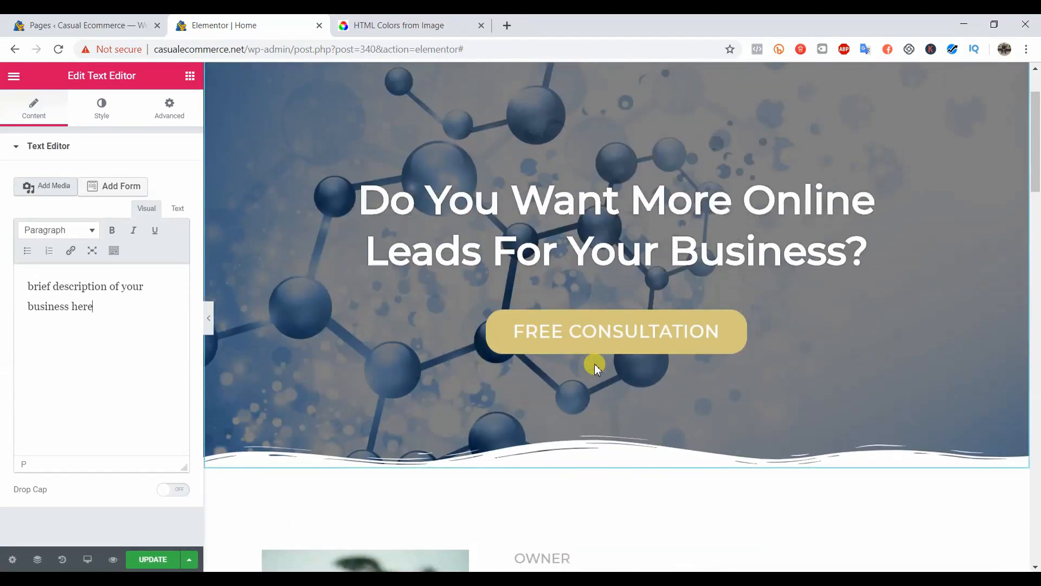
pyautogui.scroll(-5, 676, 360)
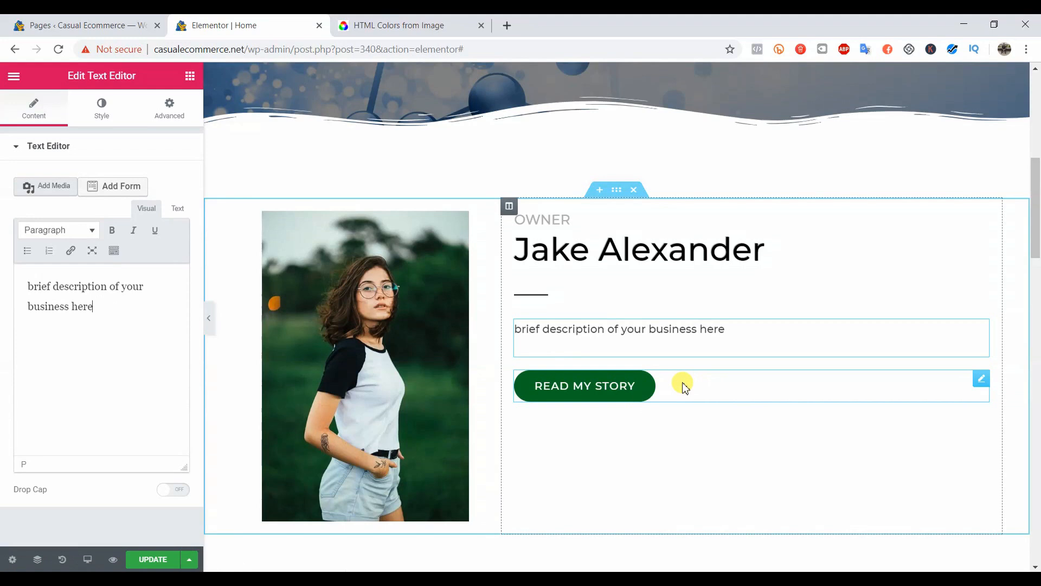
# - Delete the bio section holding the name heading, photo and READ MY STORY button
pyautogui.click(392, 278)
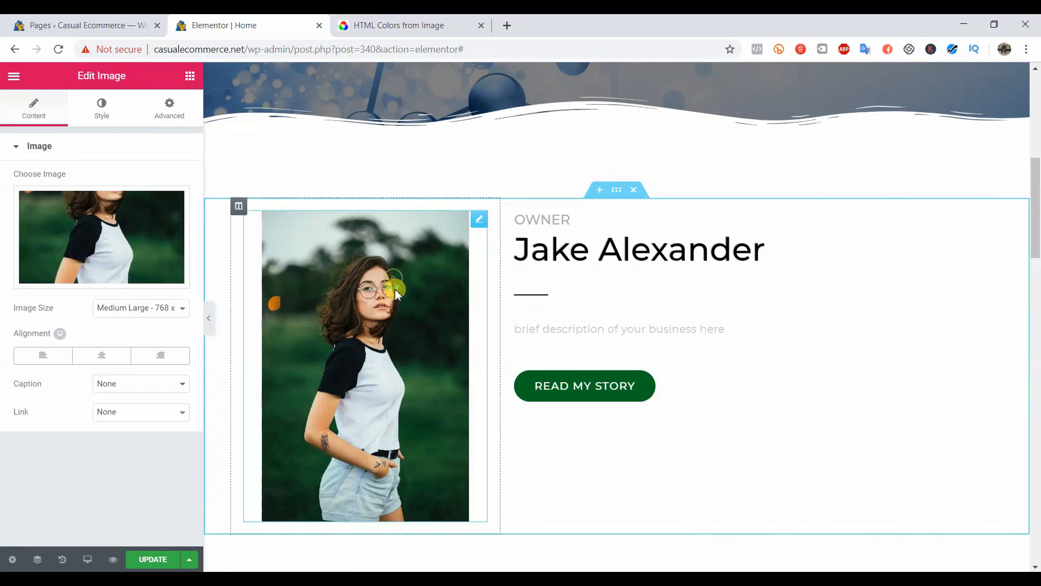
pyautogui.click(622, 385)
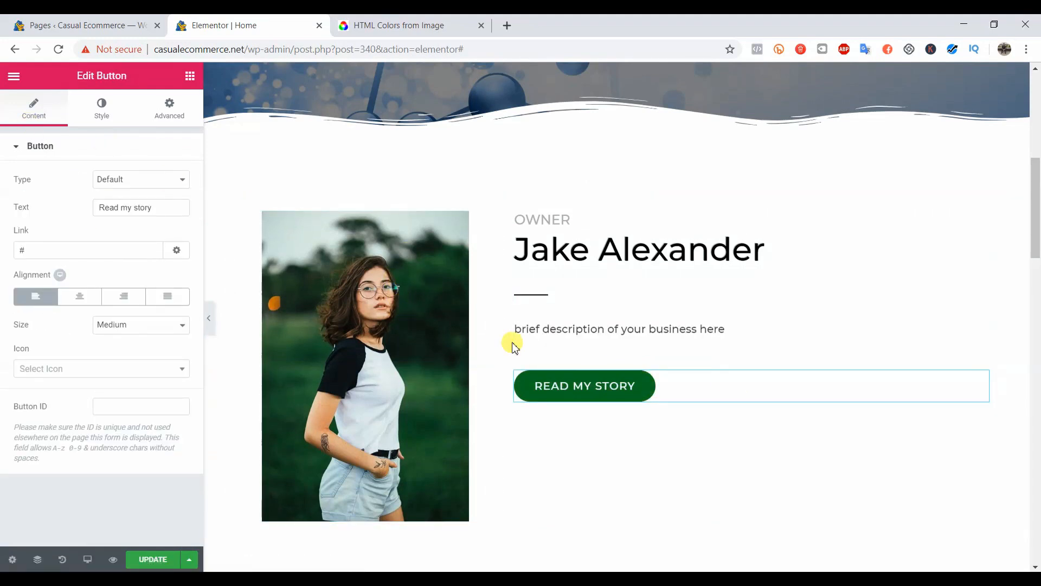
pyautogui.scroll(2, 651, 412)
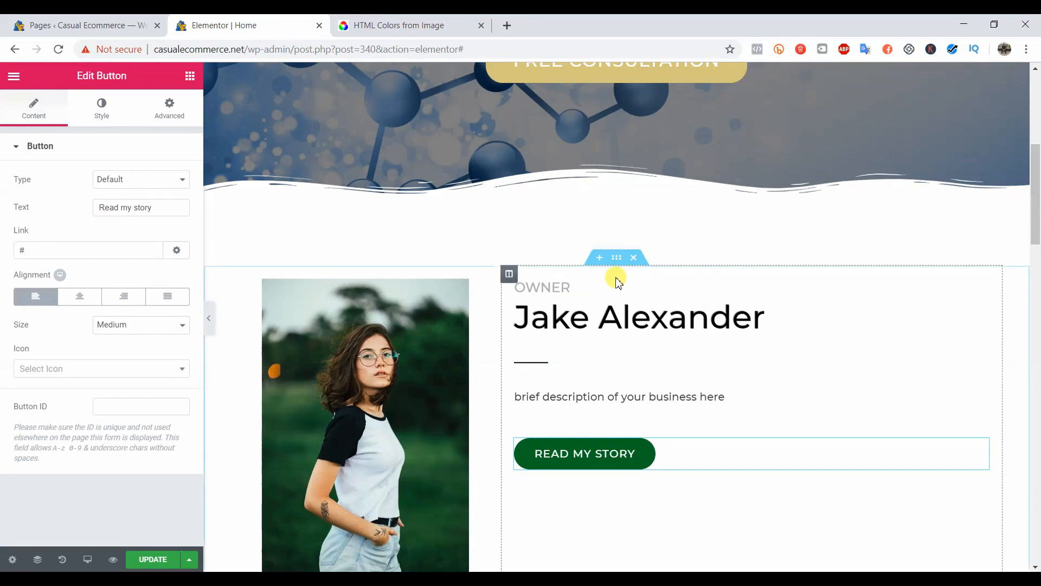
pyautogui.click(617, 259)
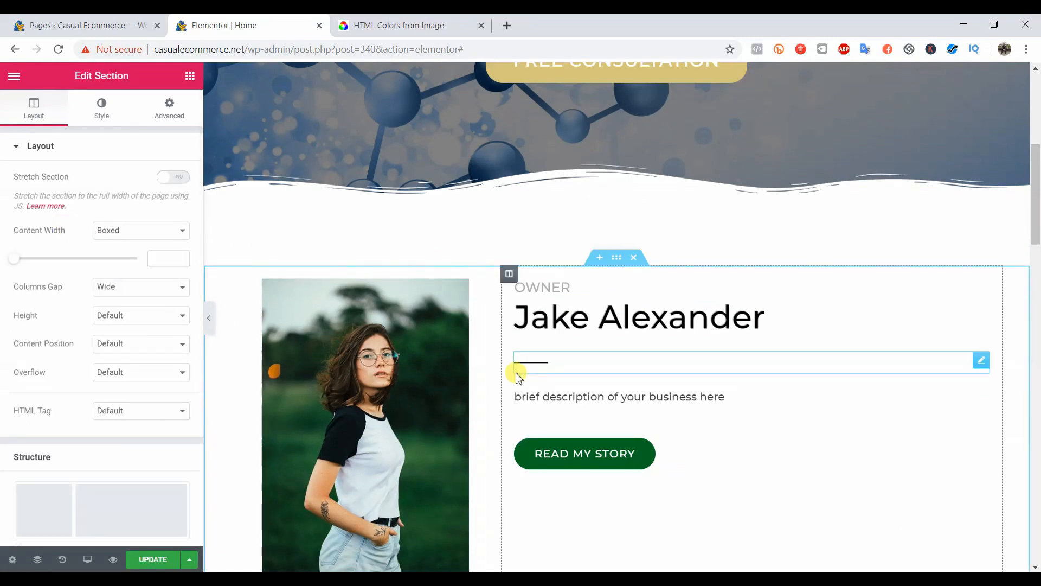
pyautogui.scroll(-2, 419, 342)
pyautogui.click(407, 343)
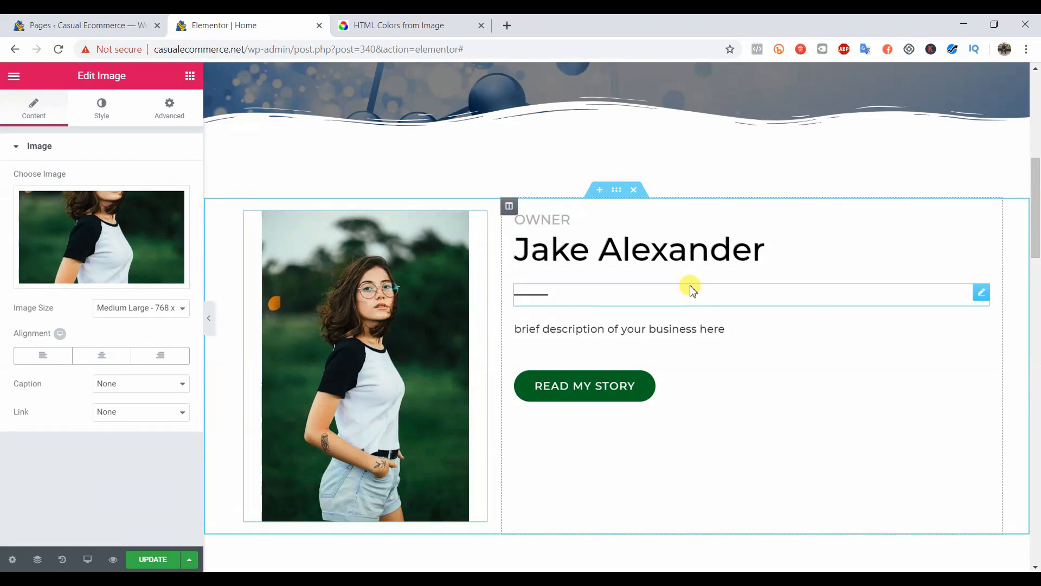
pyautogui.click(635, 191)
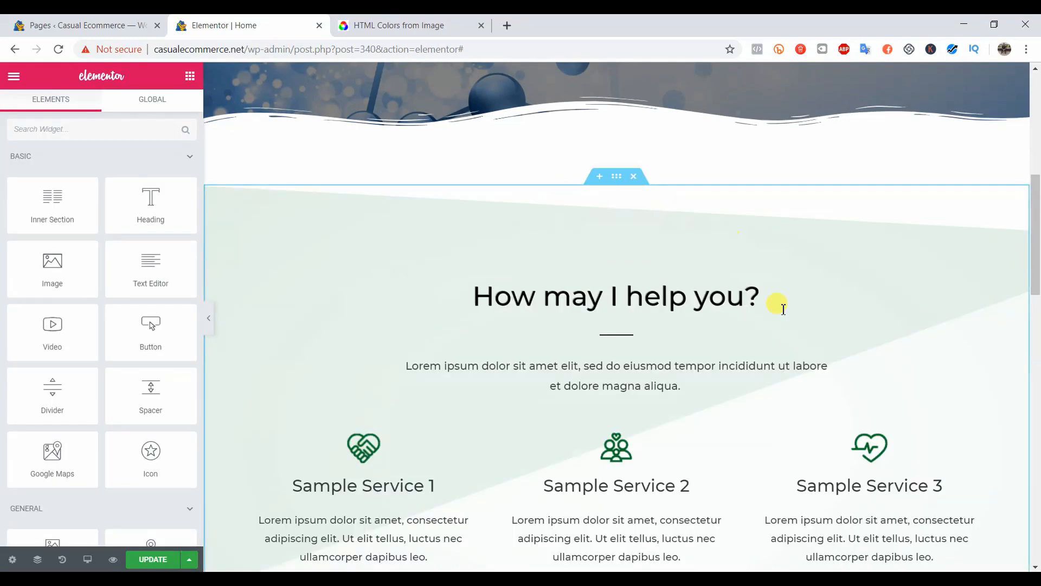
pyautogui.scroll(5, 841, 361)
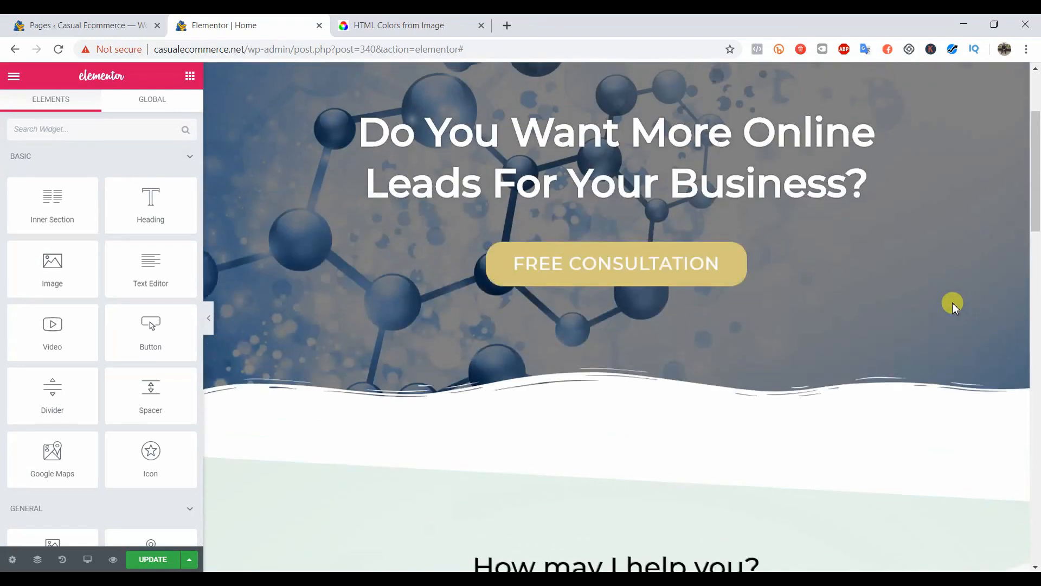
pyautogui.scroll(-7, 932, 315)
pyautogui.scroll(4, 917, 332)
# - Drop an Image Box widget into the empty section below Work With Me
pyautogui.scroll(3, 918, 333)
pyautogui.moveTo(1036, 217); pyautogui.dragTo(1036, 401)
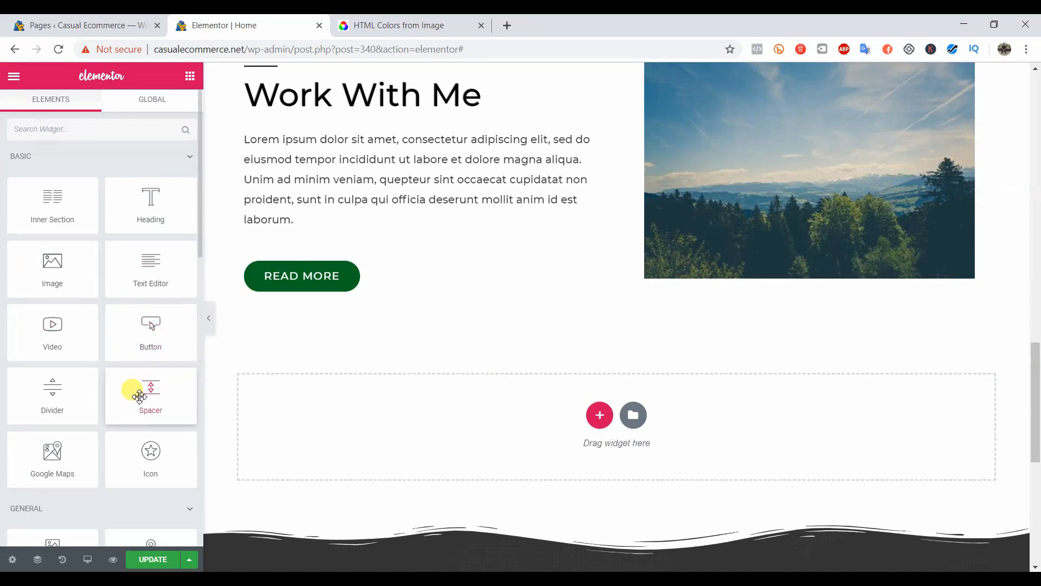
pyautogui.scroll(-3, 140, 394)
pyautogui.scroll(-3, 142, 396)
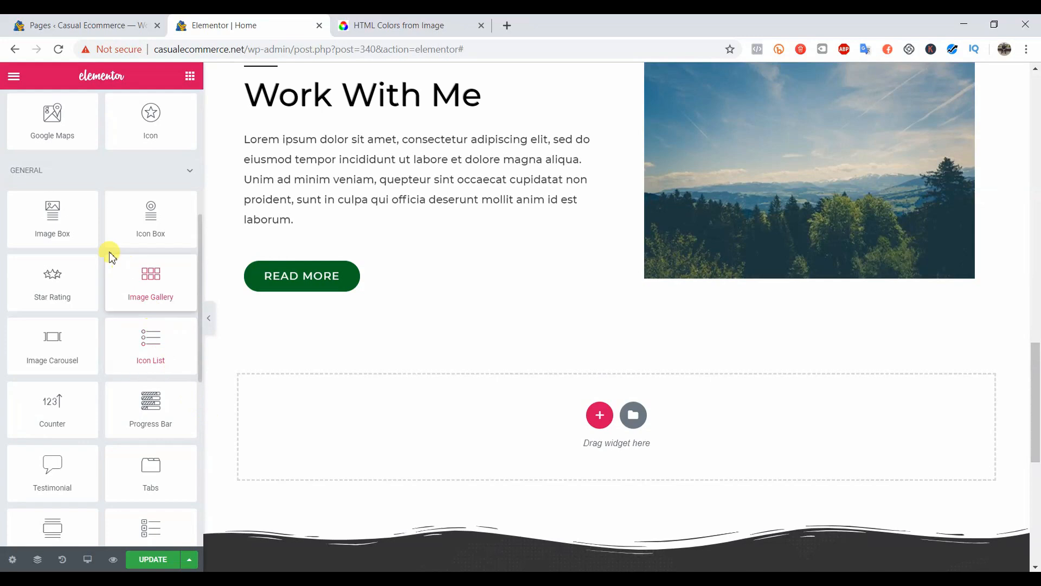
pyautogui.moveTo(54, 211); pyautogui.dragTo(554, 430)
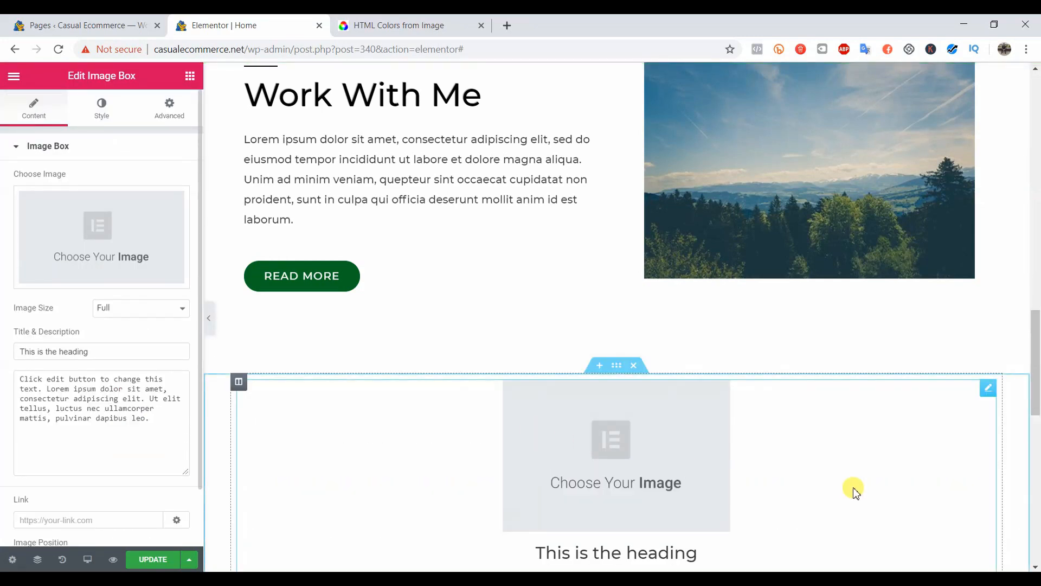
pyautogui.scroll(-3, 853, 482)
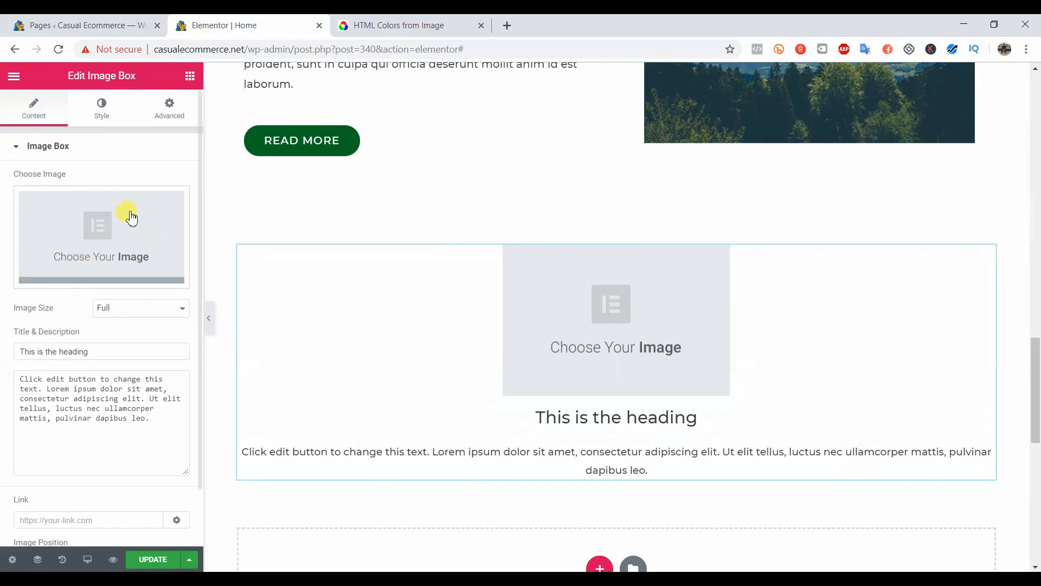
# - Insert the desert road photo product4-free-img-1.jpg from the Media Library into the Image Box
pyautogui.click(114, 222)
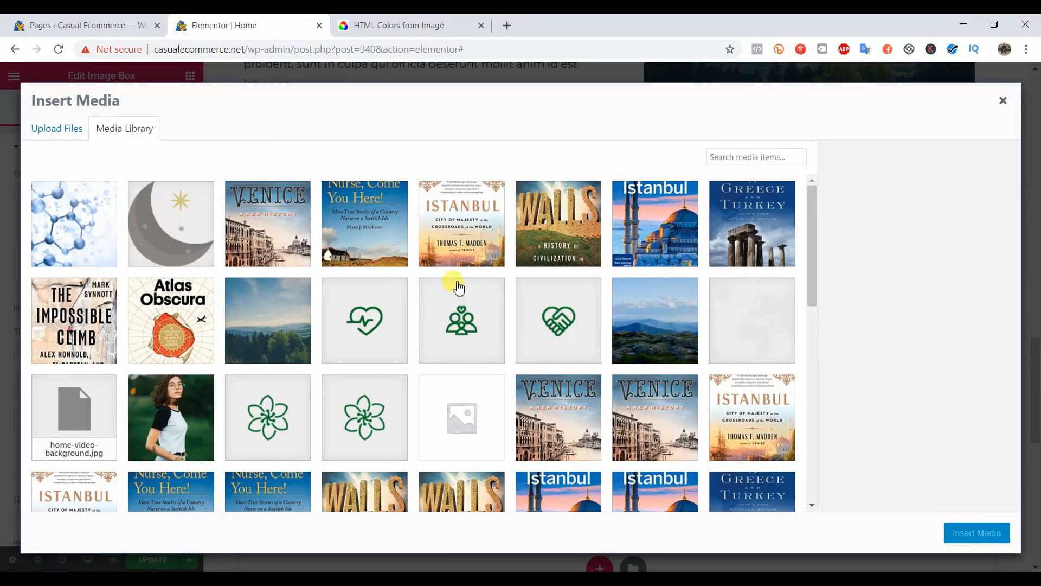
pyautogui.scroll(-5, 507, 339)
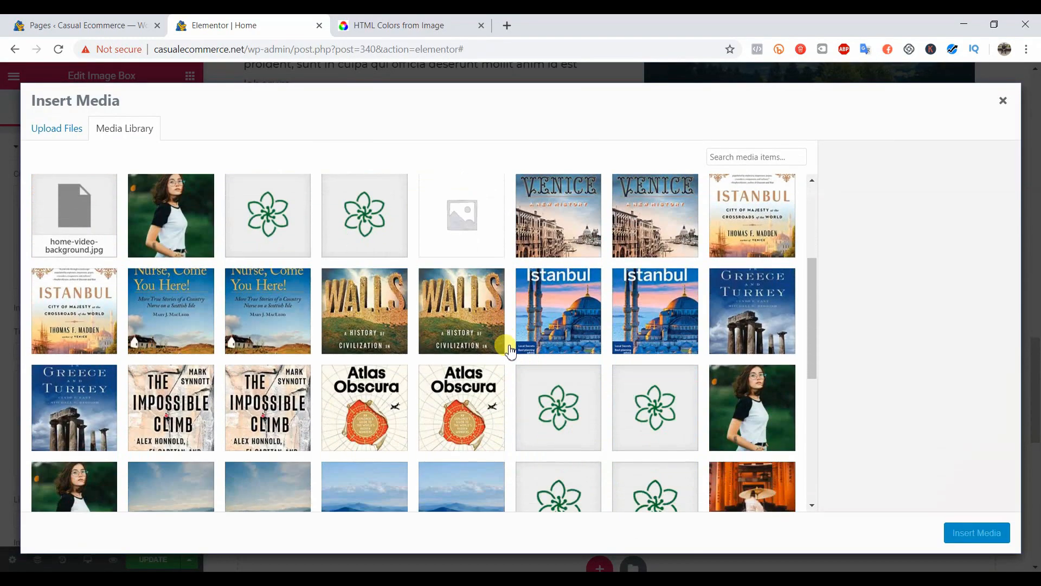
pyautogui.scroll(-3, 510, 352)
pyautogui.scroll(-1, 499, 352)
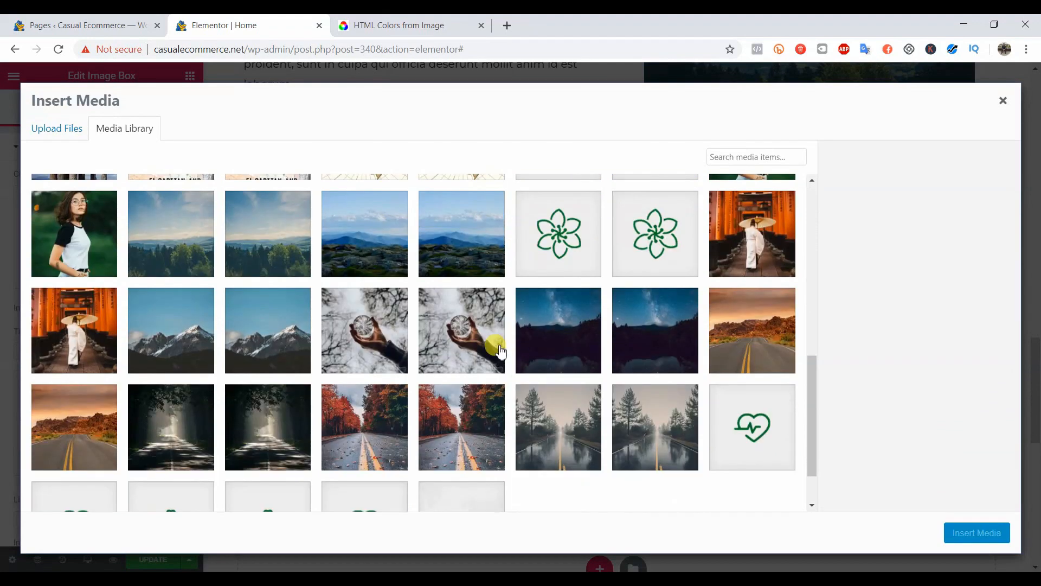
pyautogui.click(93, 415)
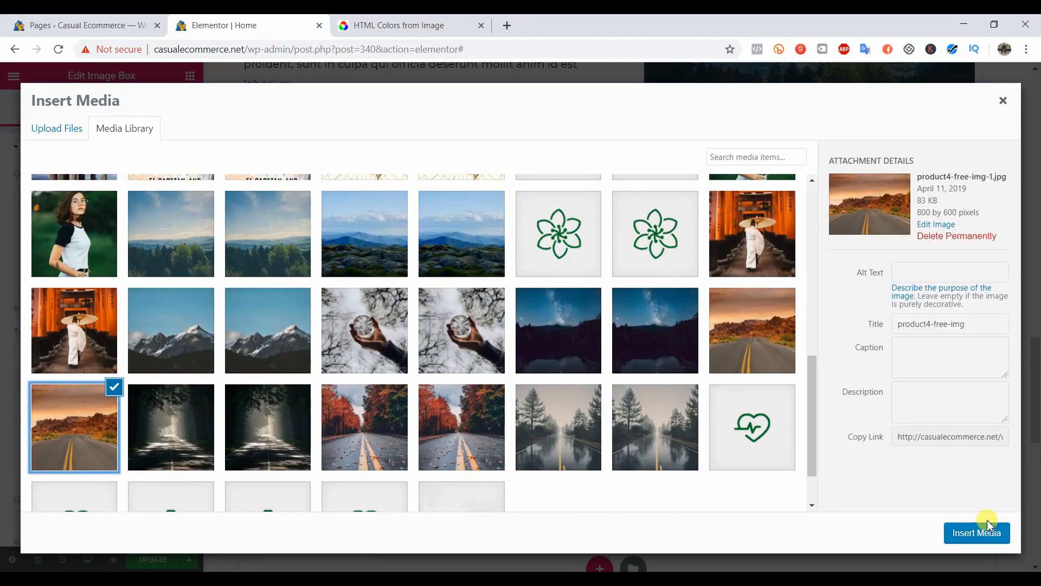
pyautogui.click(993, 534)
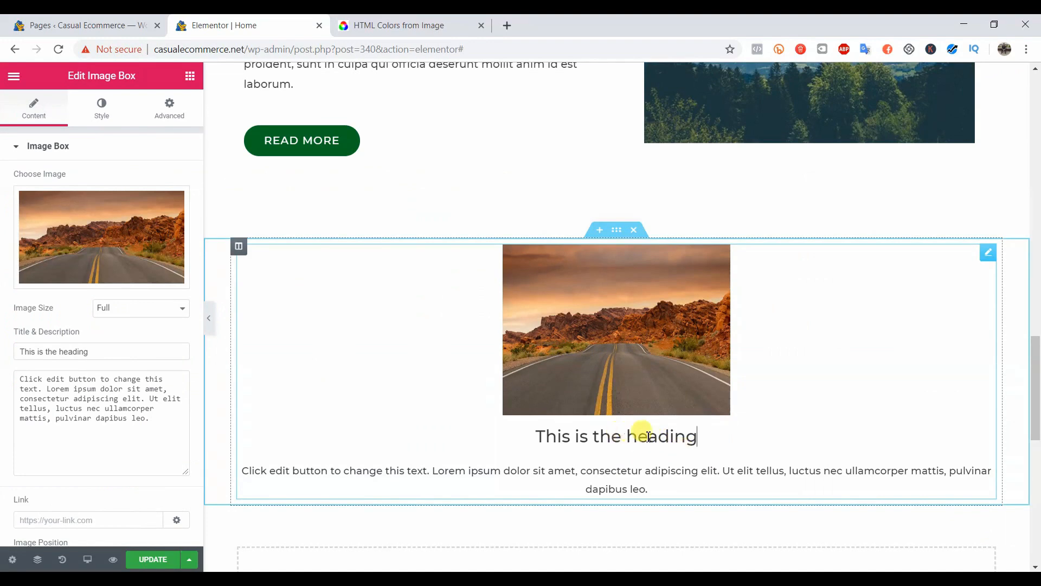
# - Retitle the Image Box 'Edit the text' with the description 'You can edit this here'
pyautogui.moveTo(699, 441); pyautogui.dragTo(554, 445)
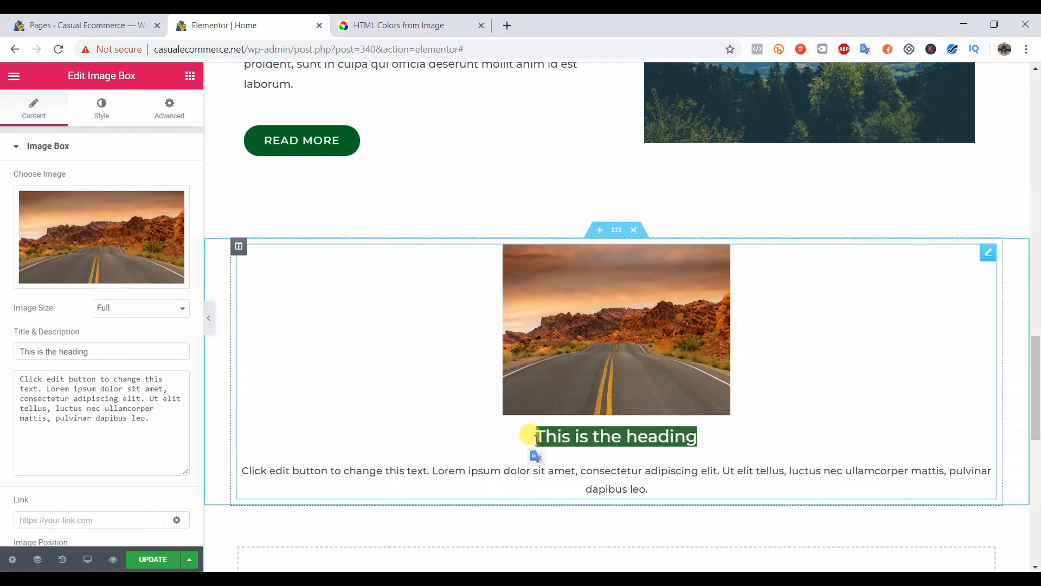
pyautogui.write('E')
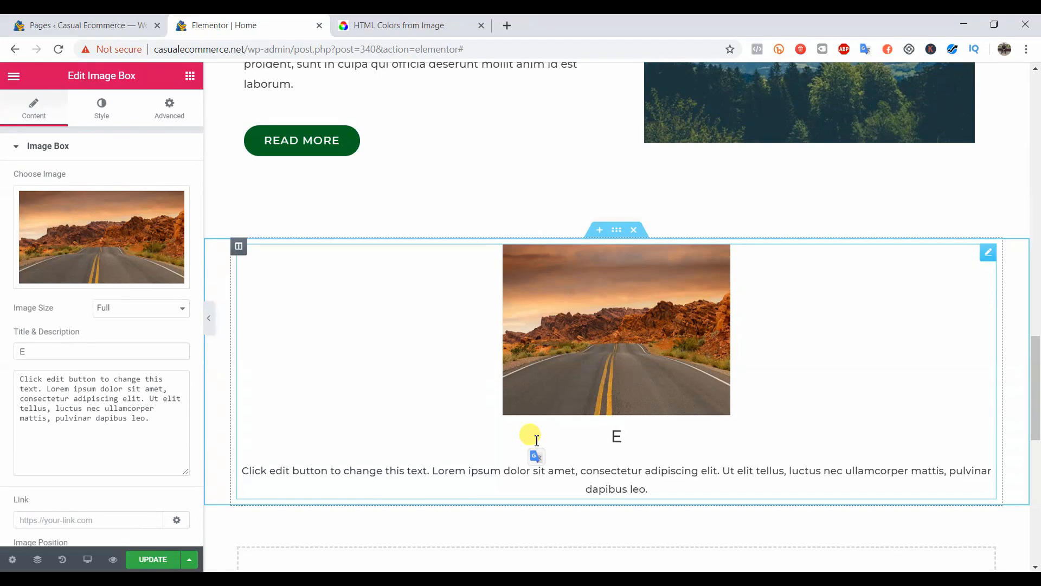
pyautogui.write('dit the text')
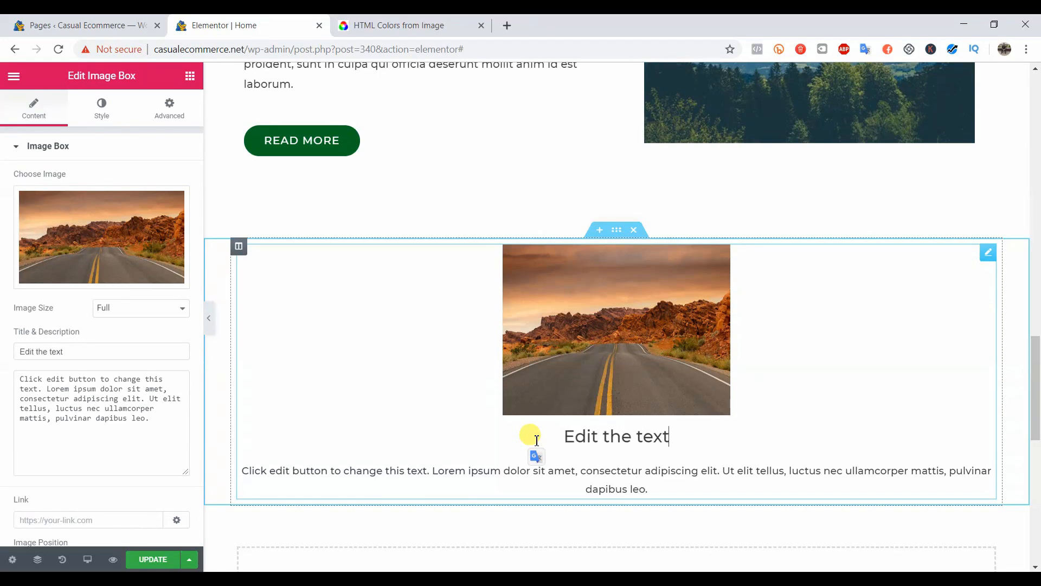
pyautogui.click(651, 487)
pyautogui.moveTo(610, 487); pyautogui.dragTo(232, 474)
pyautogui.click(164, 424)
pyautogui.moveTo(164, 424); pyautogui.dragTo(14, 384)
pyautogui.write('Yo')
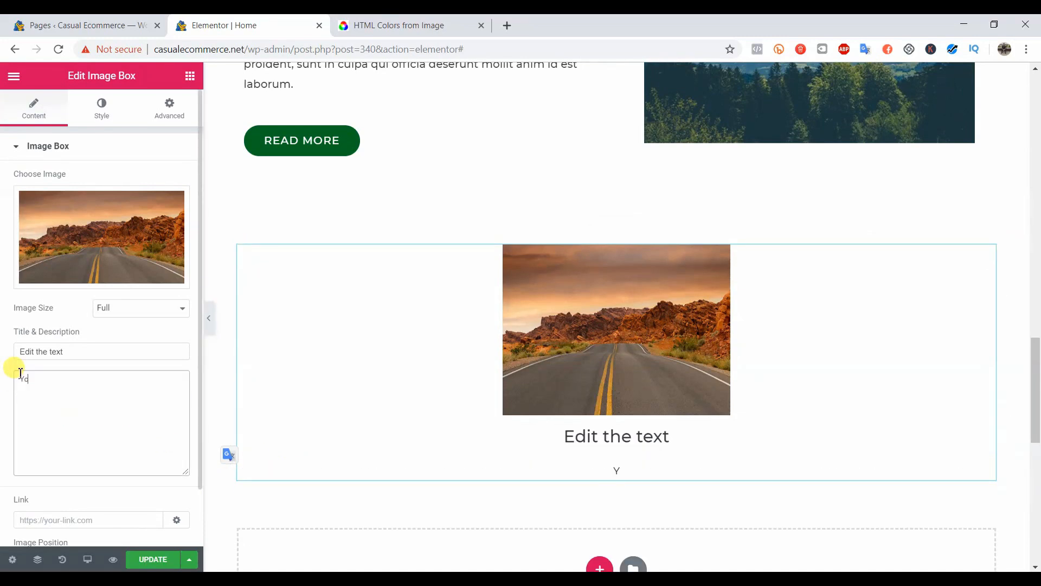
pyautogui.write('u can edit this here')
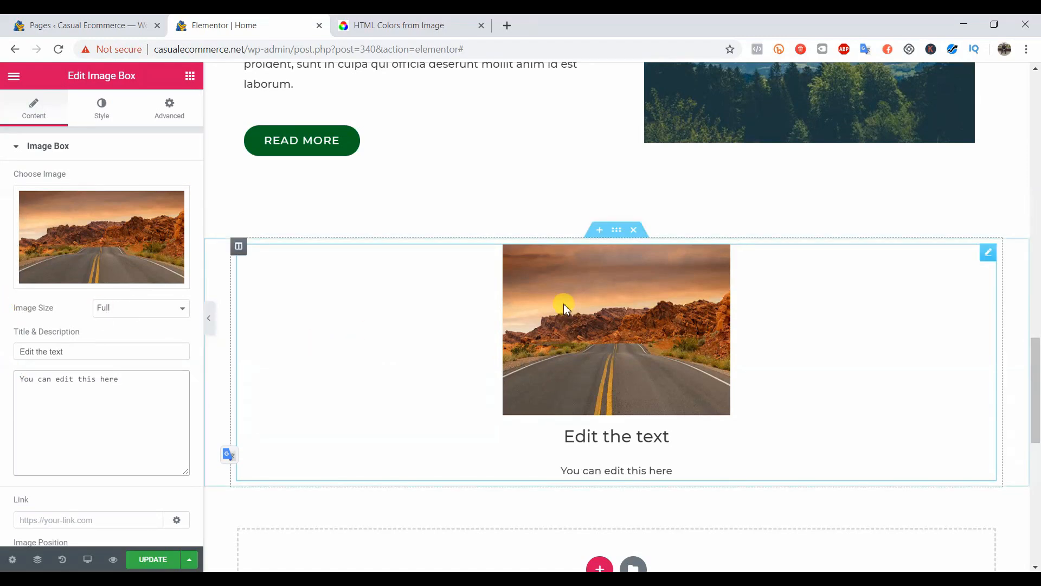
# - Delete the section containing the Image Box
pyautogui.scroll(-1, 398, 386)
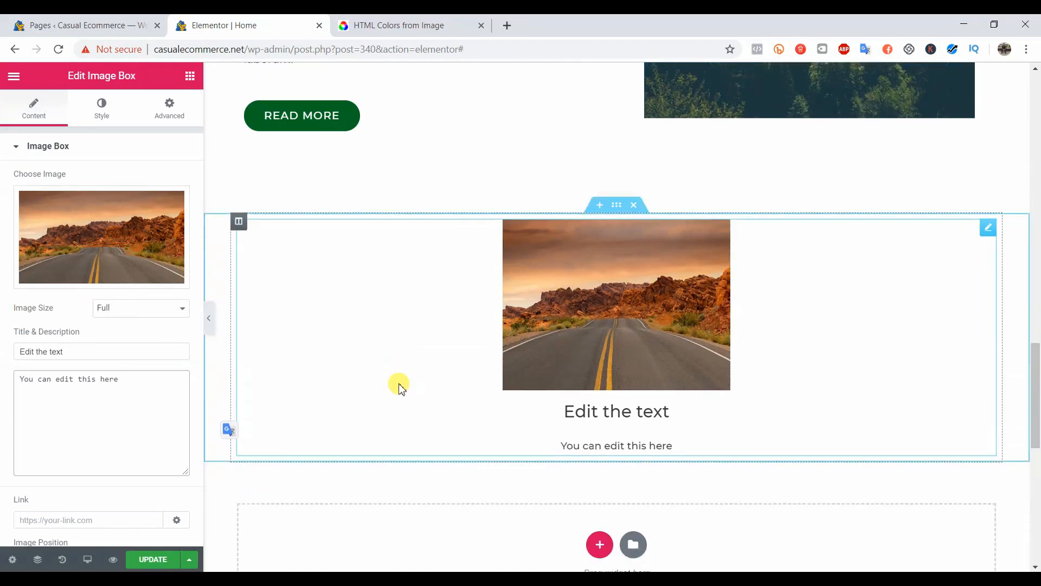
pyautogui.scroll(-1, 18, 398)
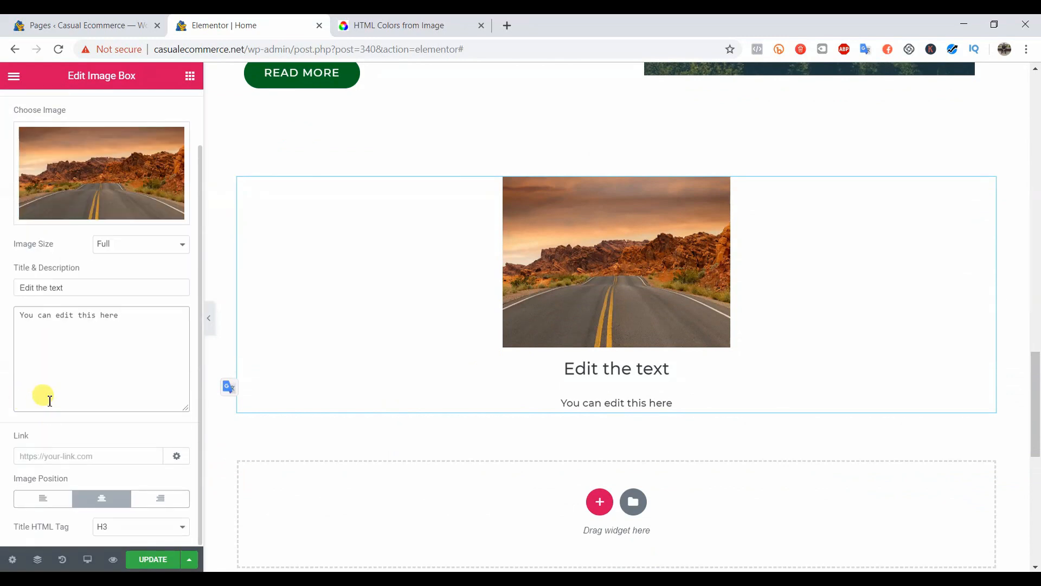
pyautogui.scroll(1, 49, 401)
pyautogui.scroll(2, 928, 382)
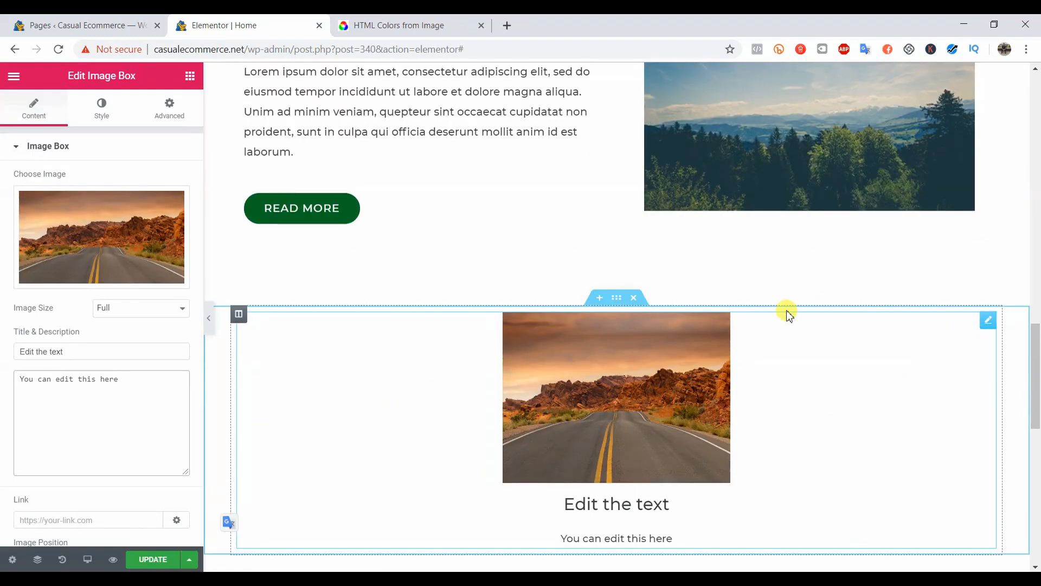
pyautogui.click(634, 298)
# - Place an Image Carousel widget below Work With Me and start adding its images
pyautogui.scroll(-4, 103, 326)
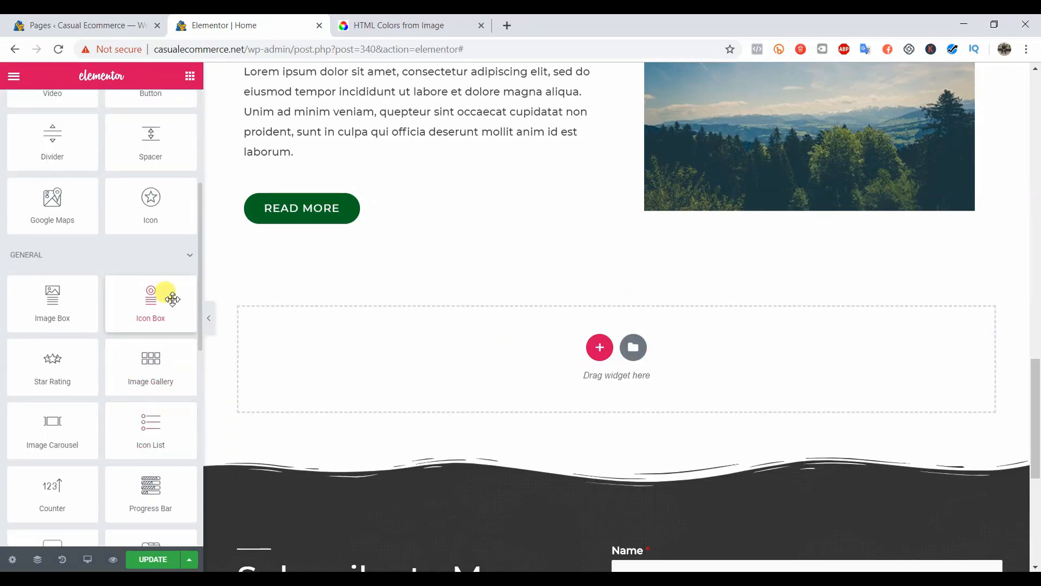
pyautogui.moveTo(58, 436); pyautogui.dragTo(574, 380)
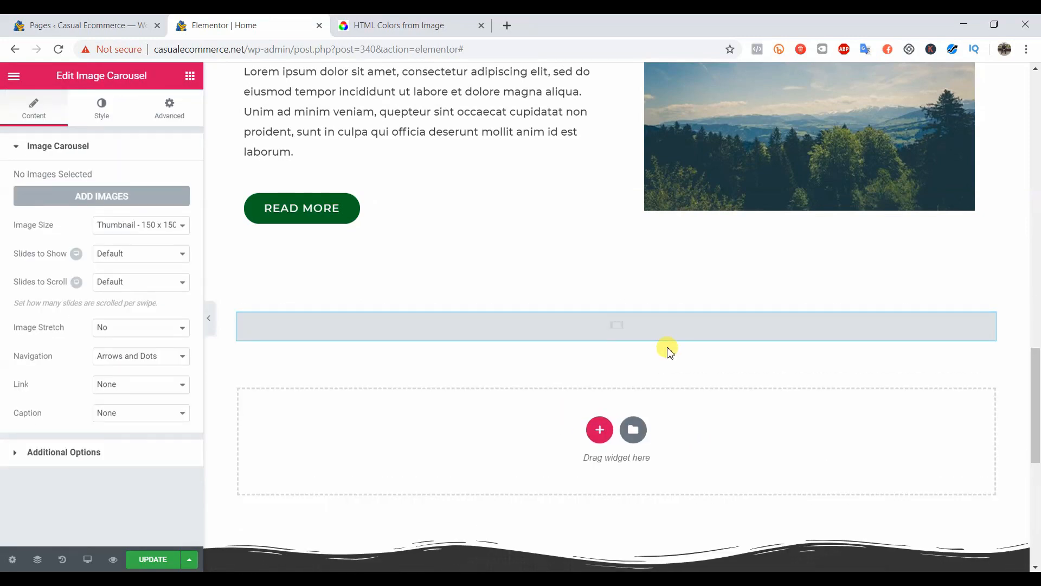
pyautogui.click(109, 204)
# - Insert a gallery of blue hills, forest valley, snowy peak and desert road photos into the carousel
pyautogui.scroll(-10, 479, 397)
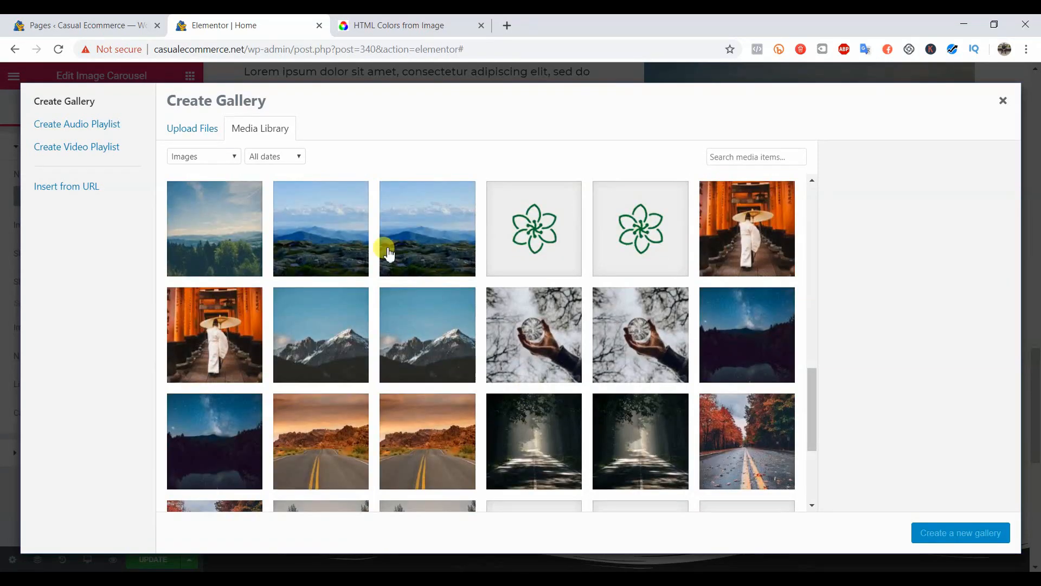
pyautogui.click(332, 239)
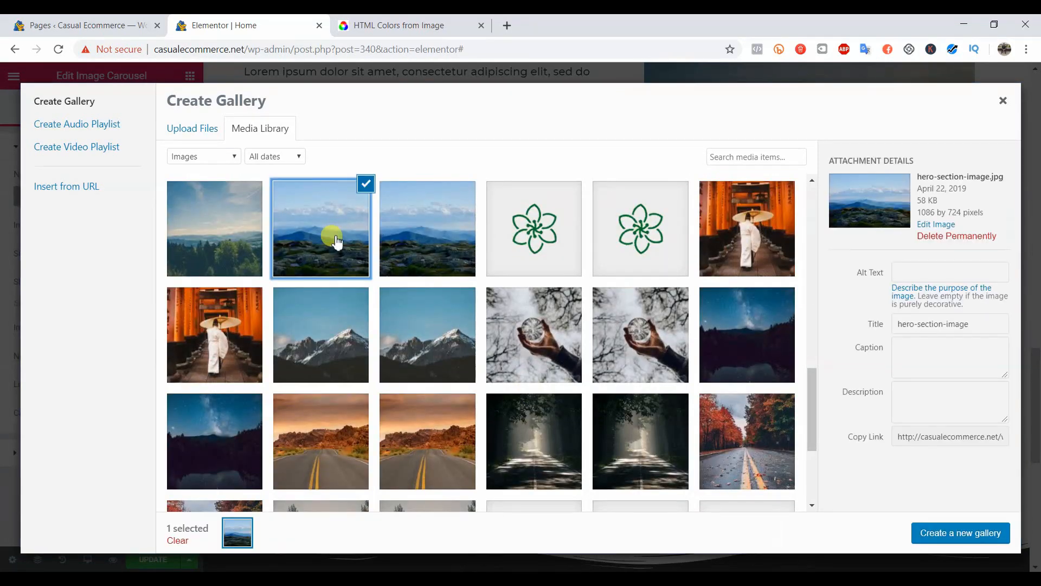
pyautogui.click(232, 240)
pyautogui.click(341, 342)
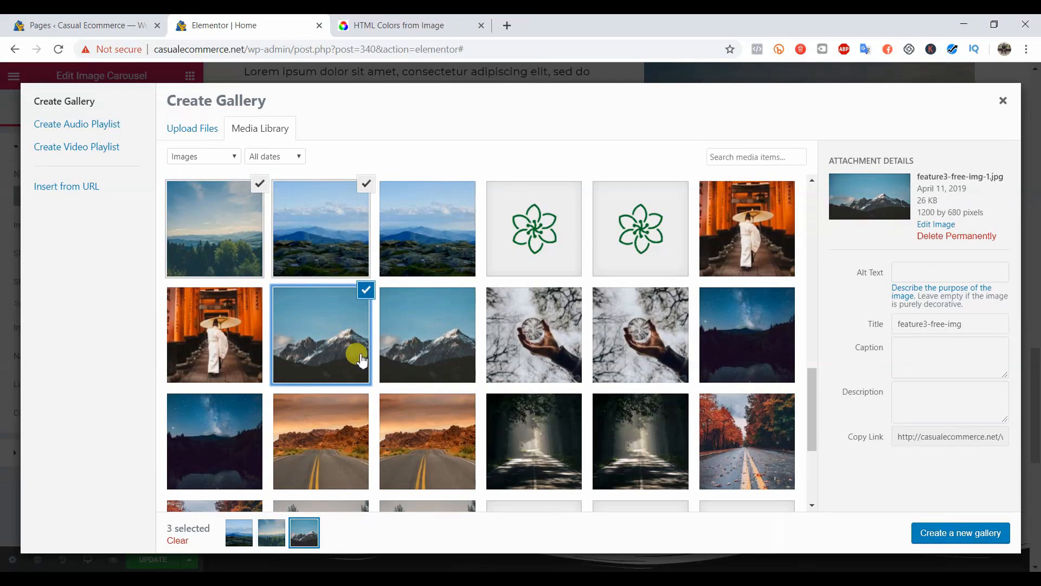
pyautogui.click(353, 442)
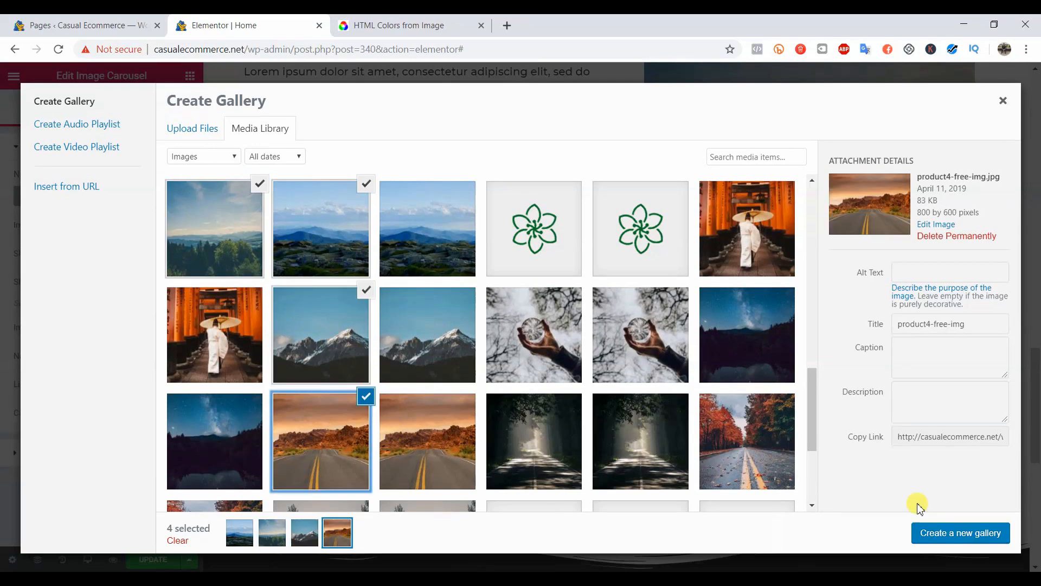
pyautogui.click(963, 535)
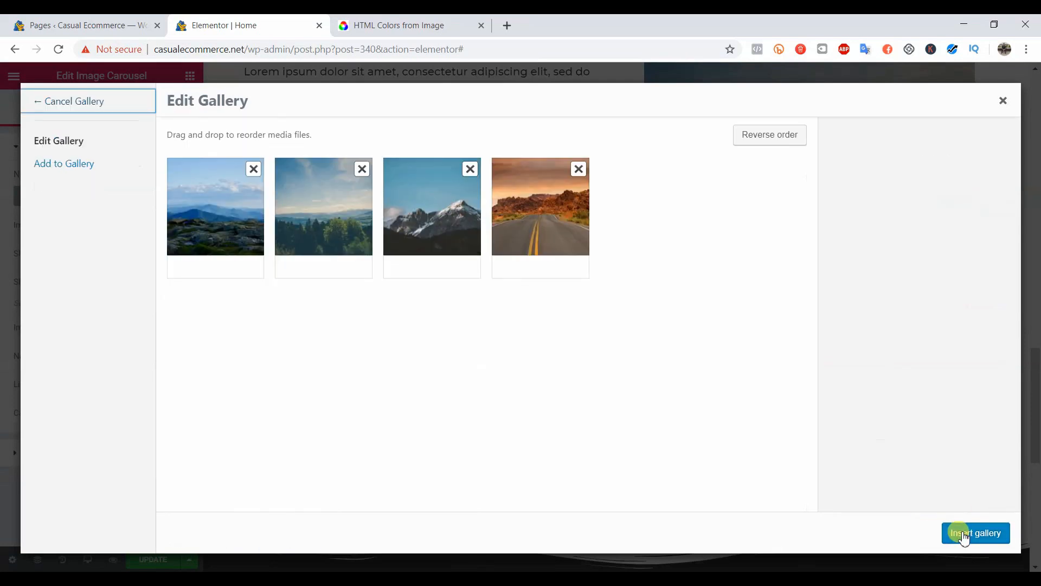
pyautogui.click(1005, 533)
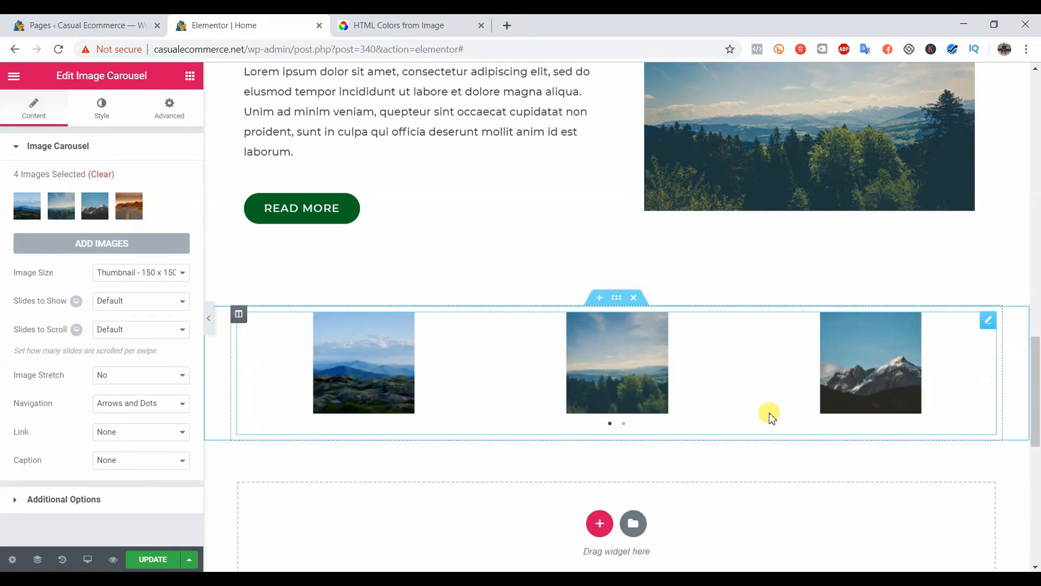
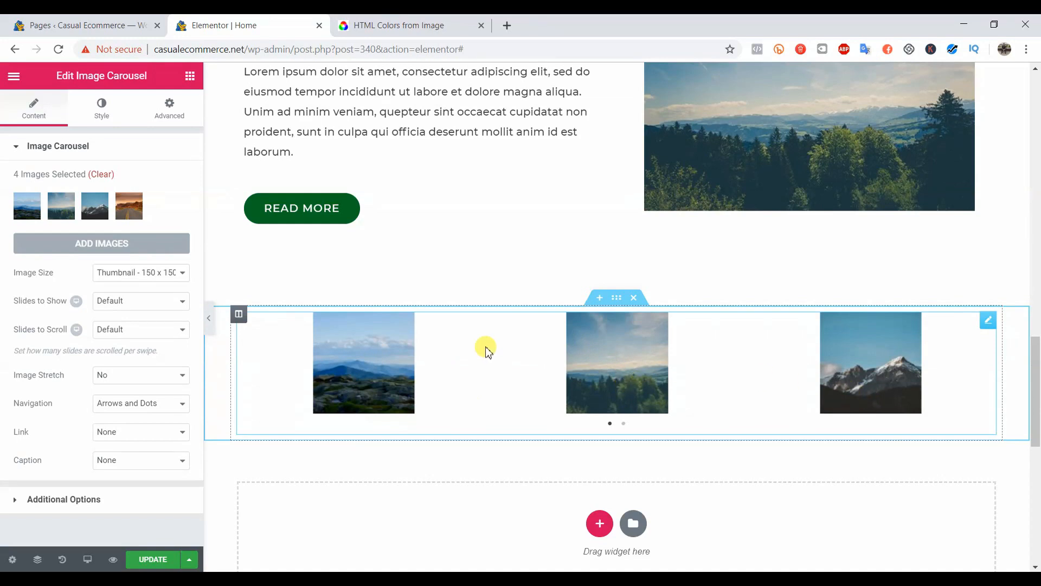
# - Delete the four-image carousel section and scroll the Elements panel to the General widgets
pyautogui.click(638, 302)
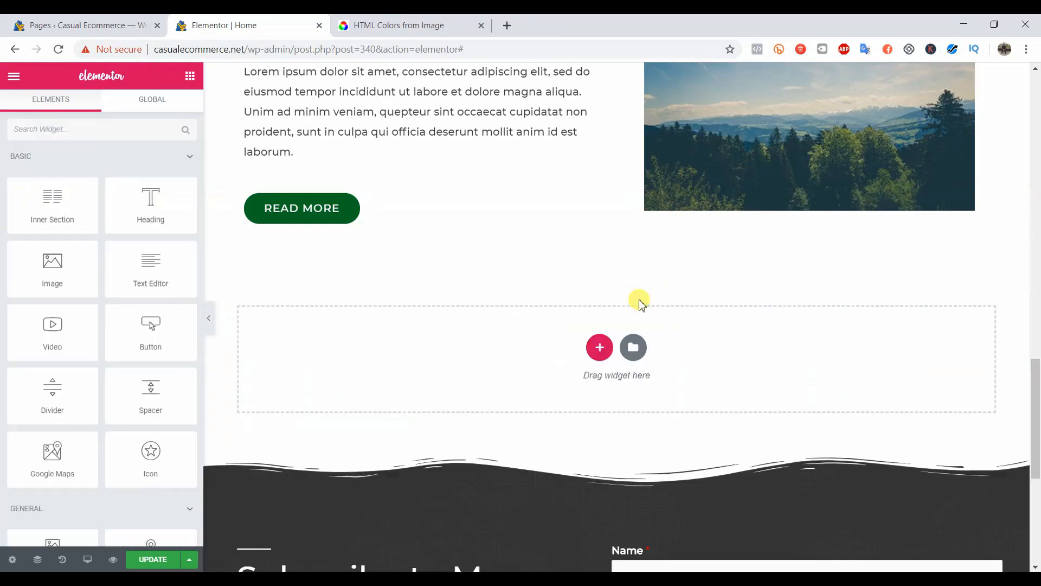
pyautogui.scroll(-5, 135, 418)
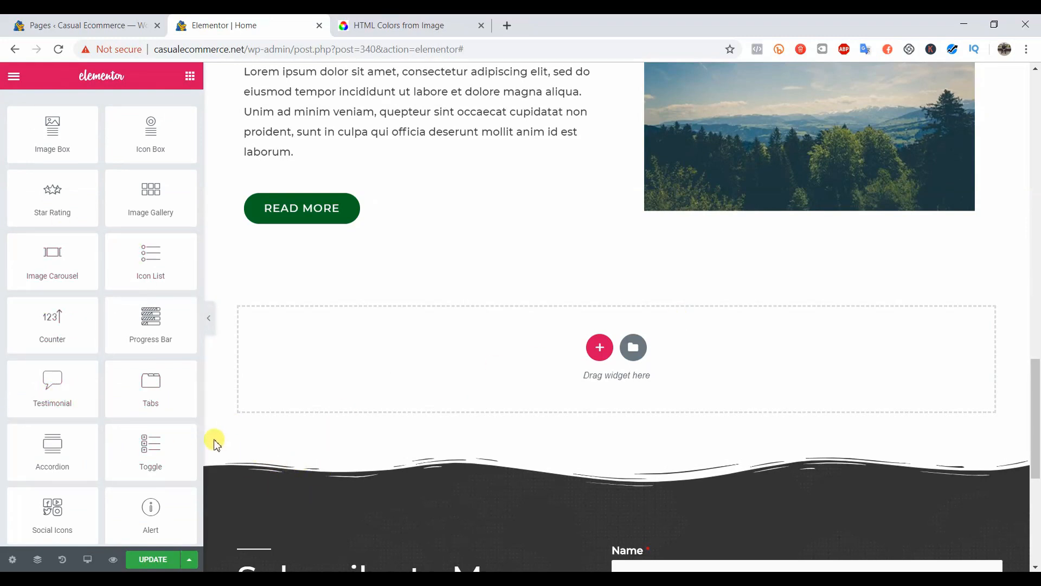
# - Drop a Testimonial widget into the empty section and clear its placeholder text
pyautogui.moveTo(86, 391); pyautogui.dragTo(640, 352)
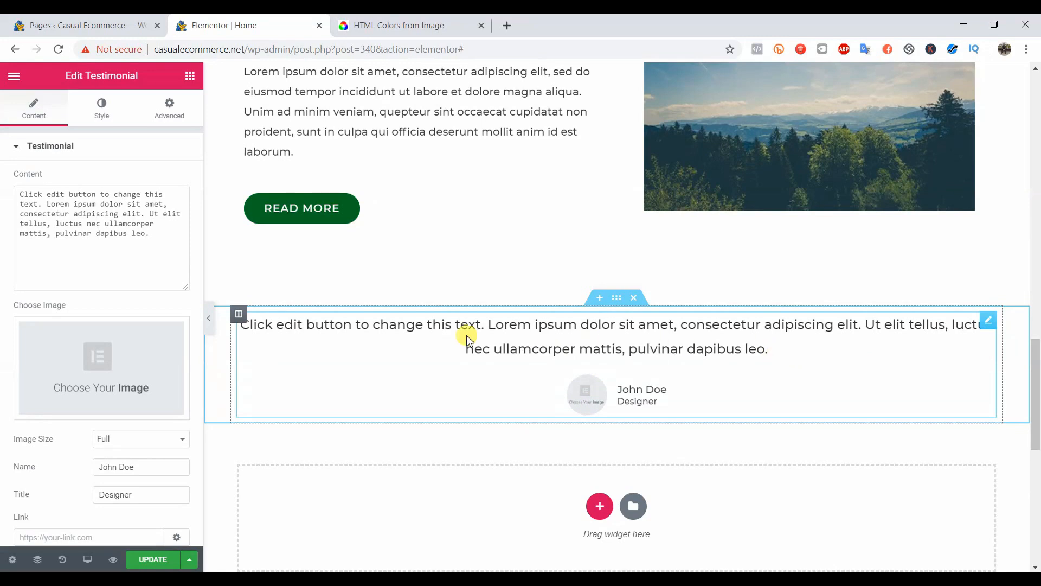
pyautogui.moveTo(256, 320); pyautogui.dragTo(865, 360)
pyautogui.click(779, 344)
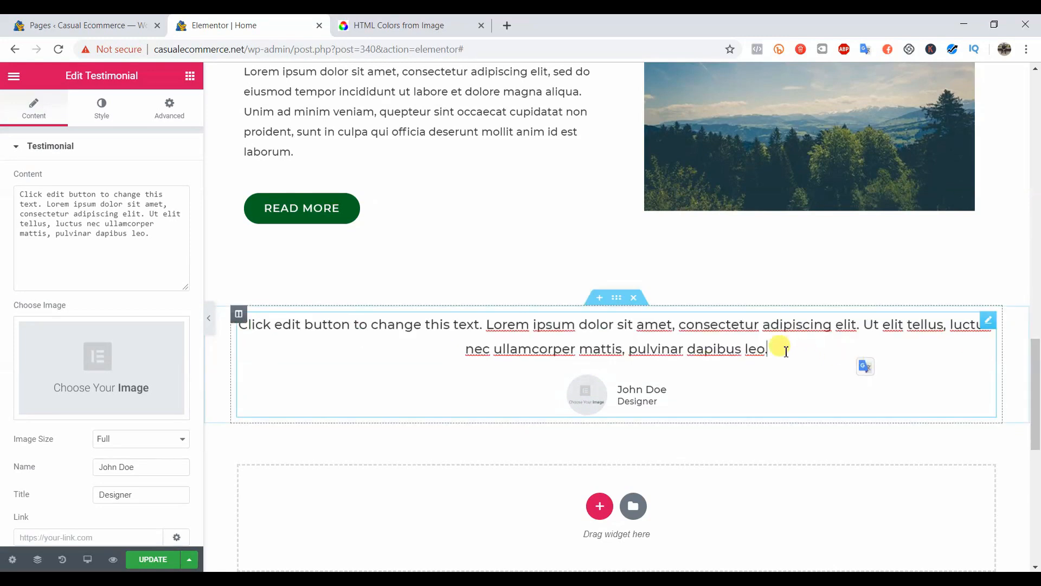
pyautogui.moveTo(779, 353); pyautogui.dragTo(248, 324)
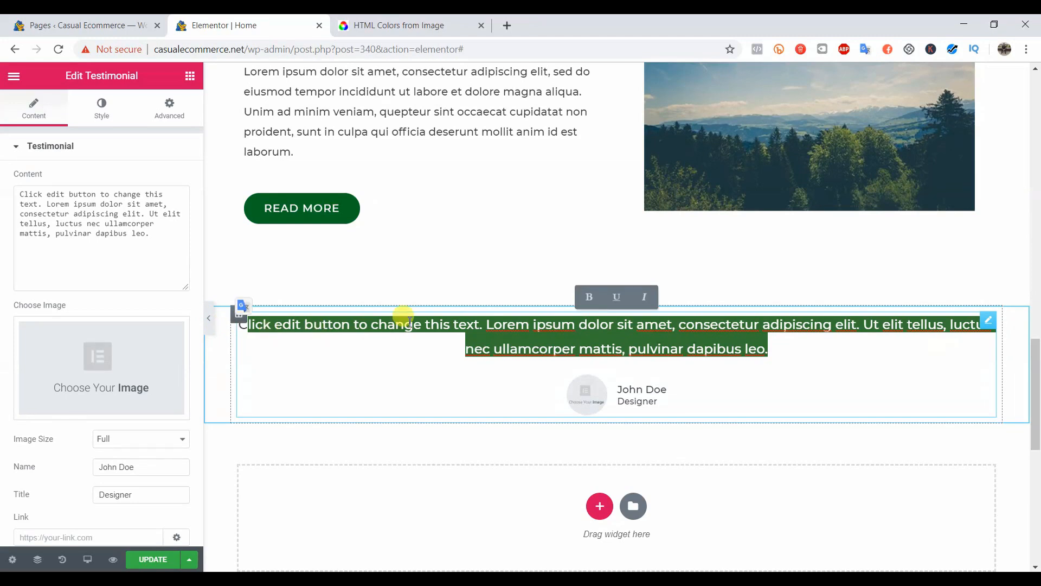
pyautogui.press('BackSpace')
pyautogui.press('BackSpace')
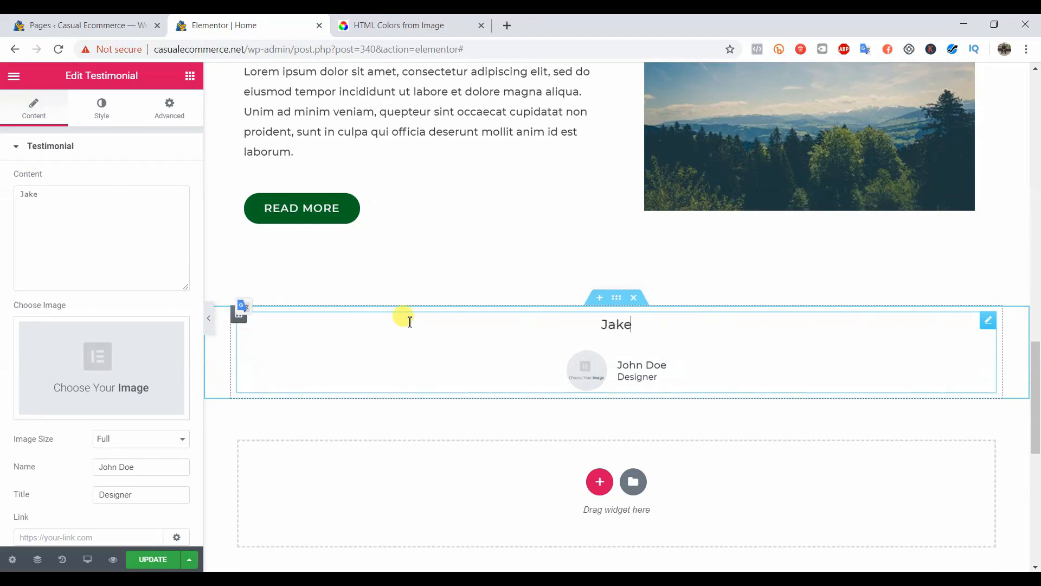
# - Enter the quote "Jake's marketing services were great!" and update the page
pyautogui.write("Jake's marketing servies")
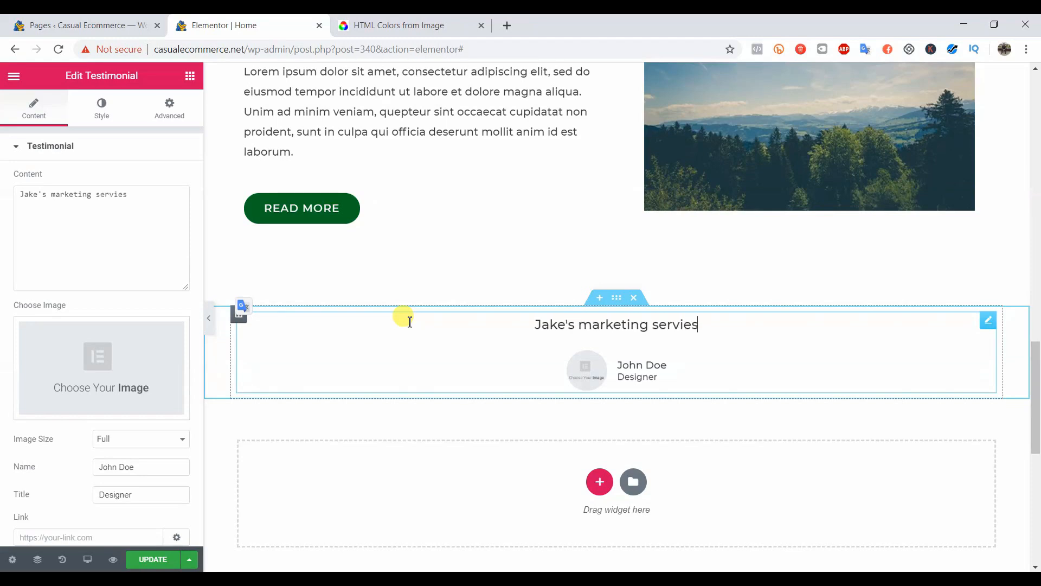
pyautogui.press('BackSpace')
pyautogui.write('ces were great!"')
pyautogui.click(488, 328)
pyautogui.write('"')
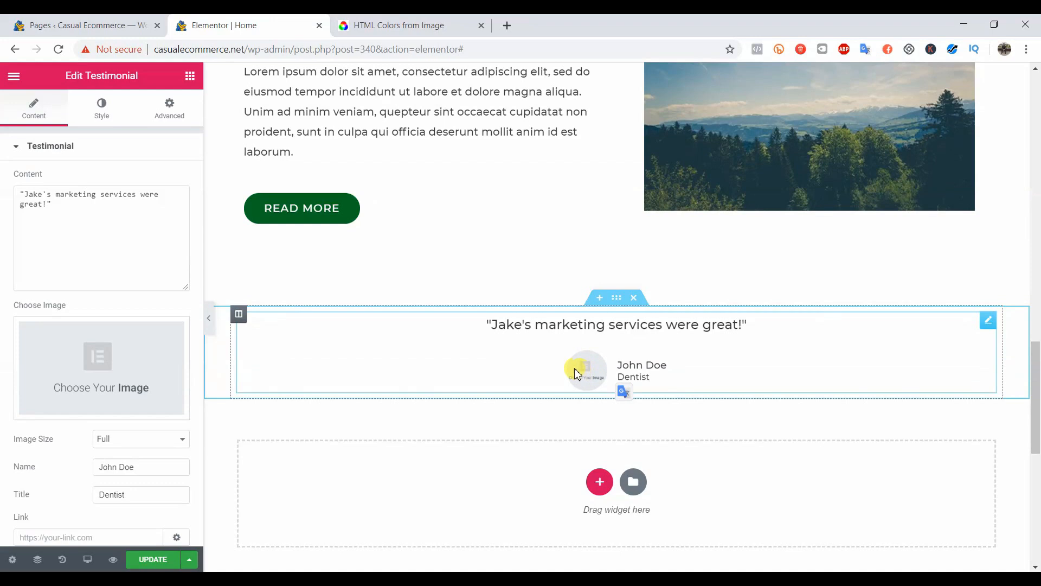
pyautogui.click(162, 559)
pyautogui.scroll(2, 692, 403)
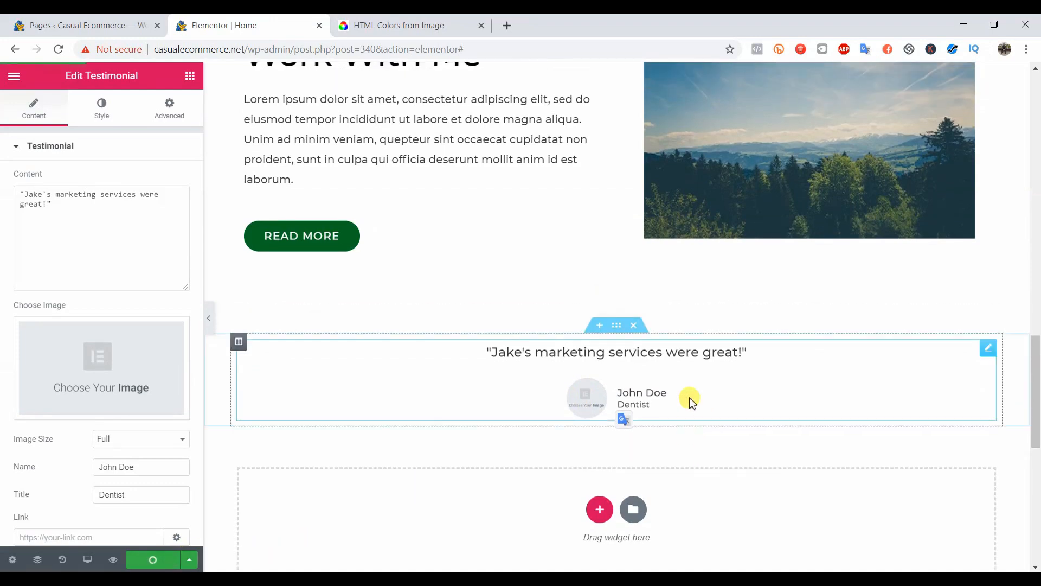
pyautogui.scroll(-5, 612, 367)
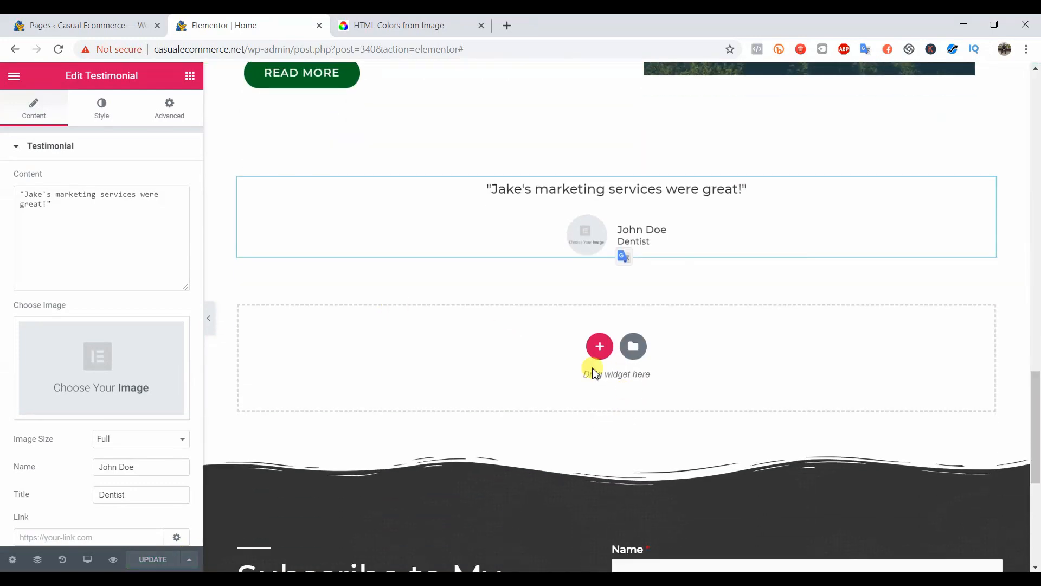
pyautogui.scroll(2, 448, 337)
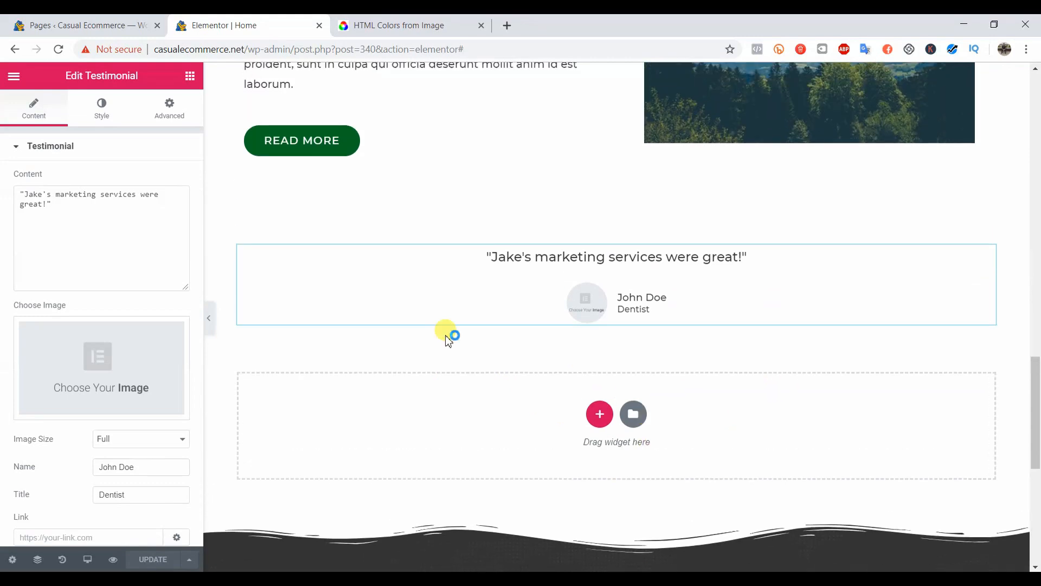
pyautogui.scroll(5, 635, 450)
pyautogui.scroll(3, 621, 412)
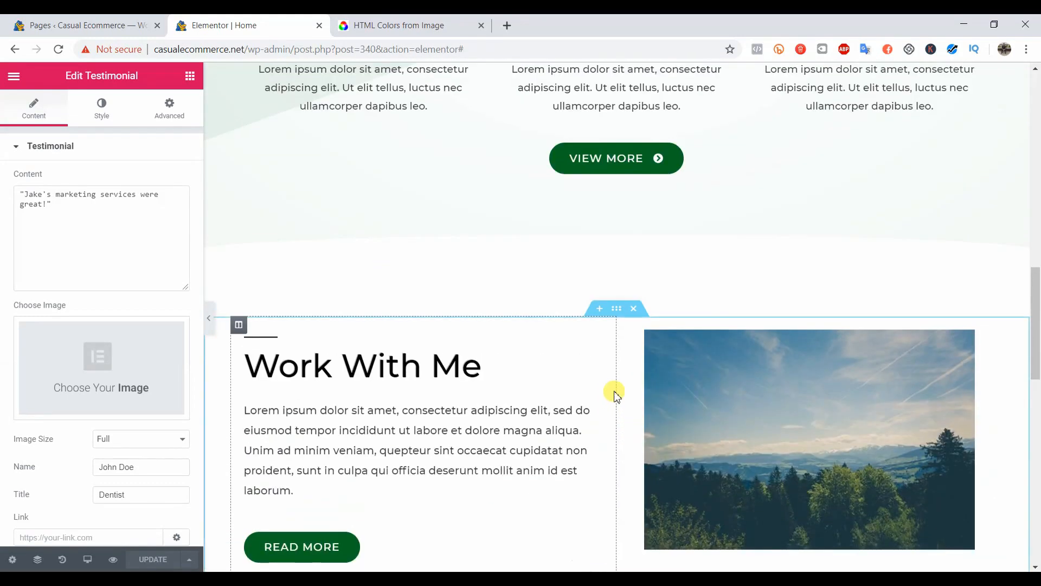
pyautogui.scroll(-1, 684, 314)
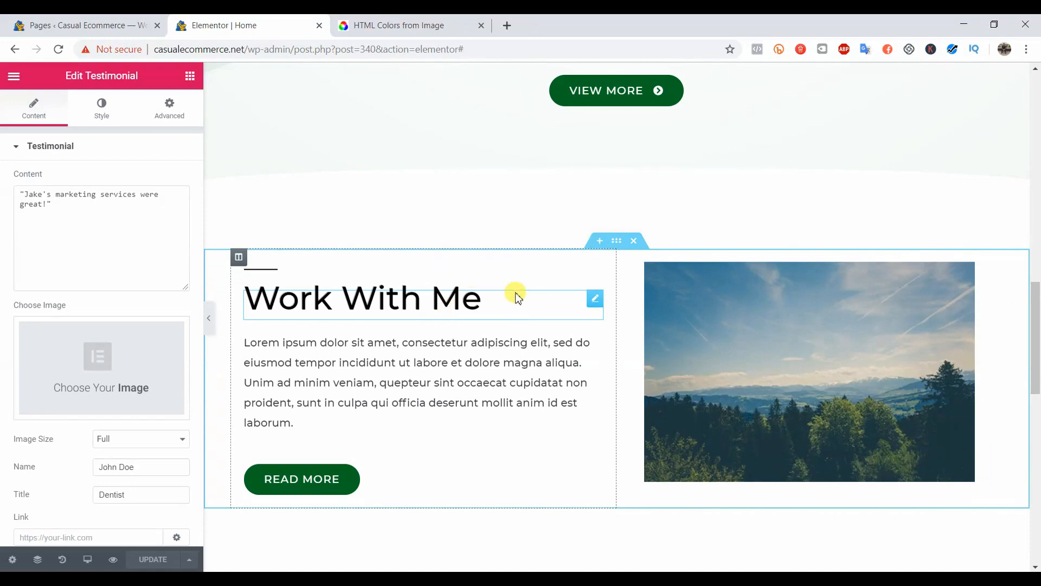
pyautogui.scroll(10, 519, 318)
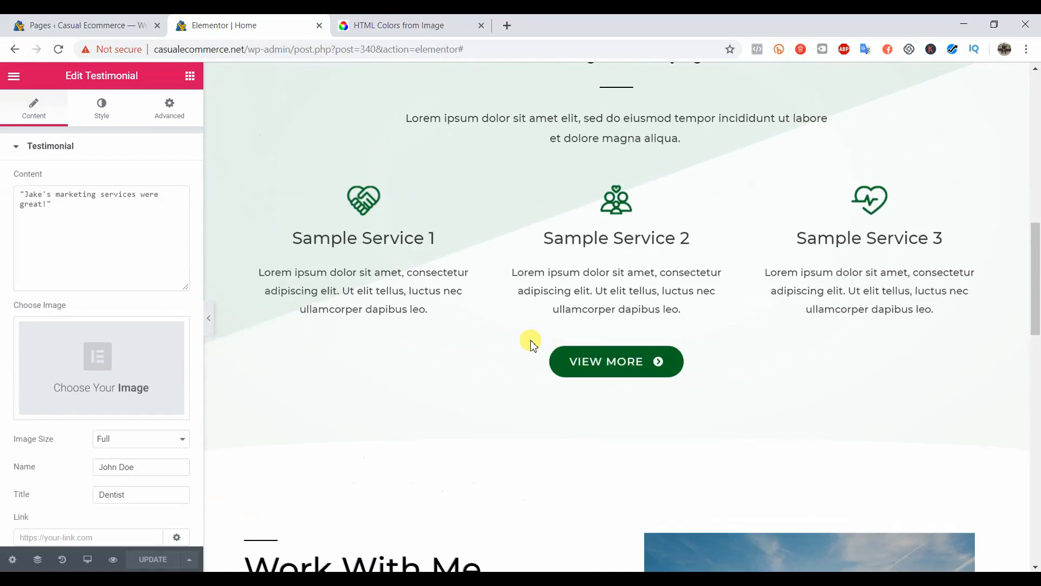
pyautogui.scroll(7, 534, 342)
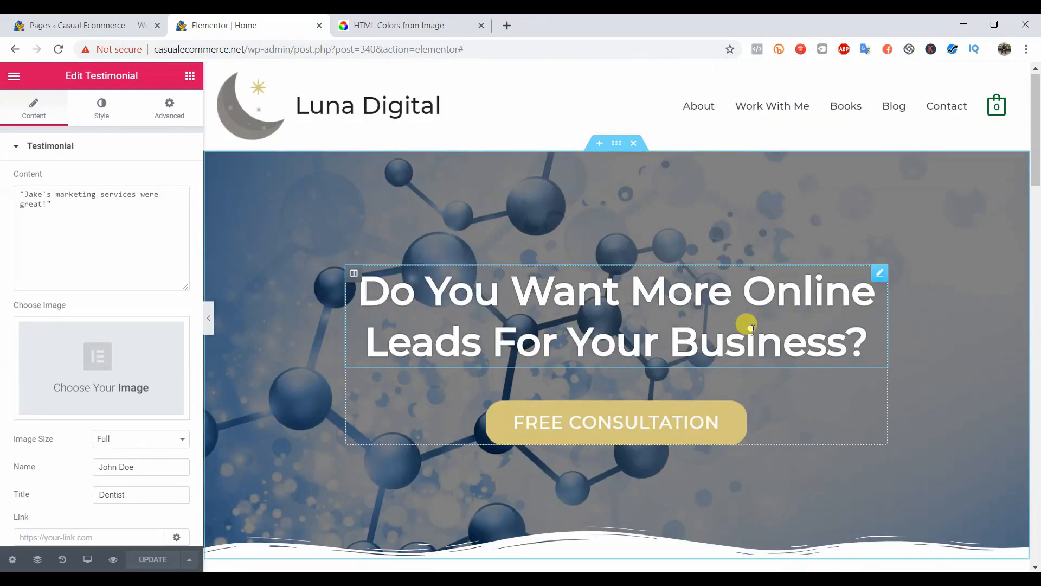
pyautogui.scroll(-3, 954, 399)
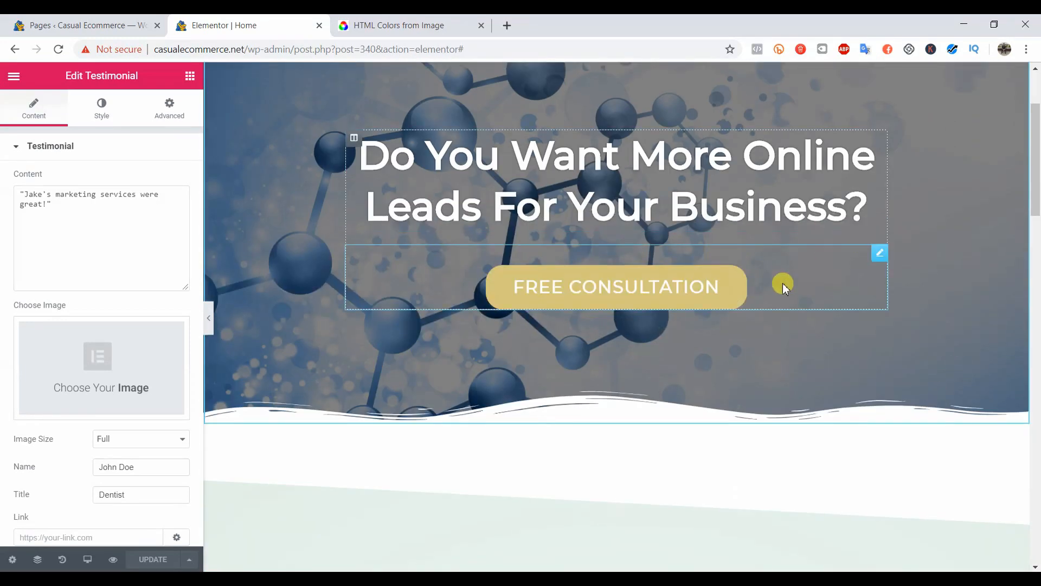
pyautogui.scroll(3, 759, 304)
pyautogui.scroll(-5, 994, 481)
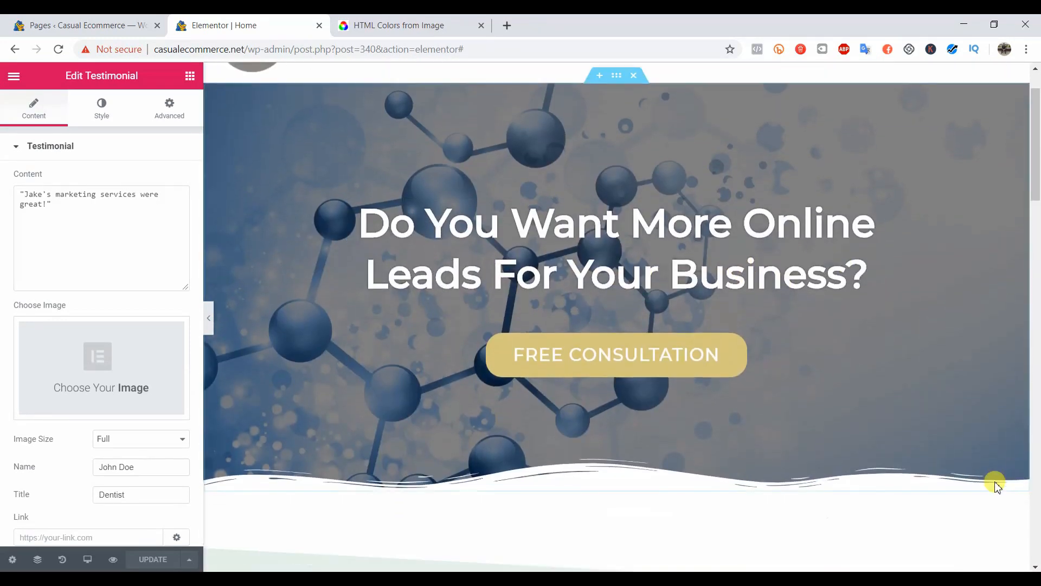
pyautogui.scroll(2, 717, 406)
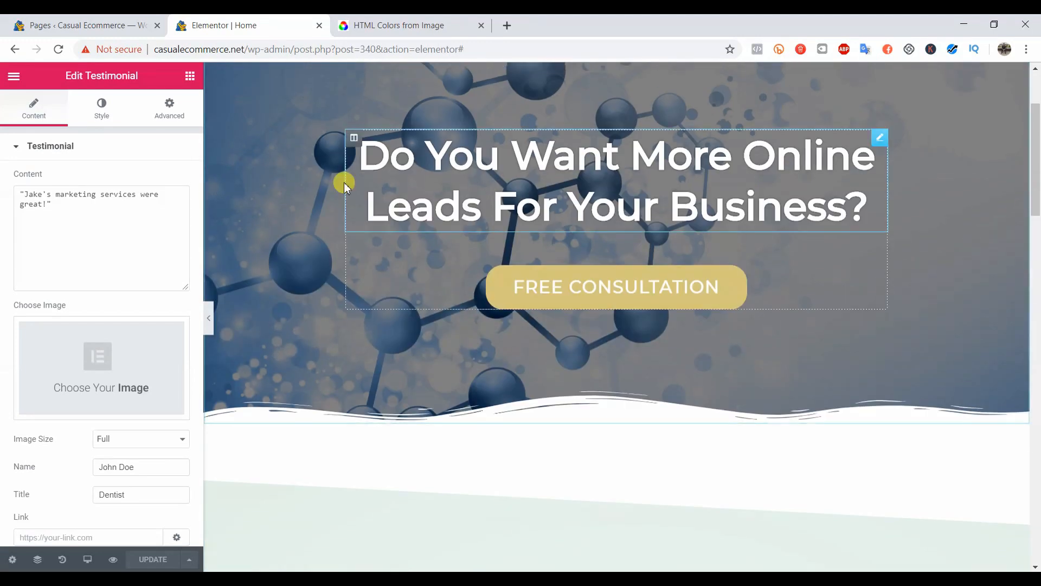
pyautogui.scroll(-7, 675, 356)
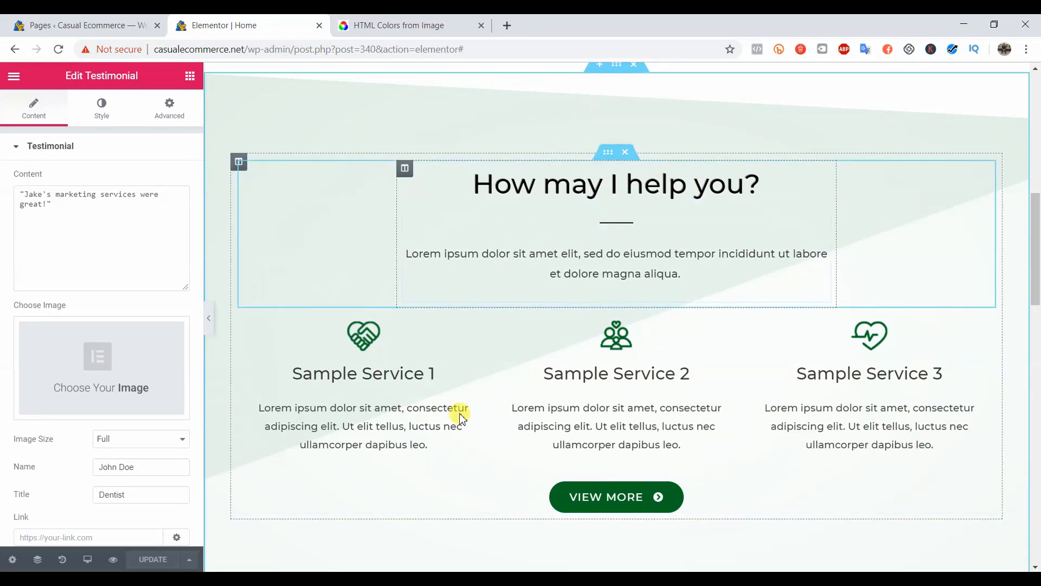
# - Retitle the first two service boxes SEO and Google Ads
pyautogui.click(432, 373)
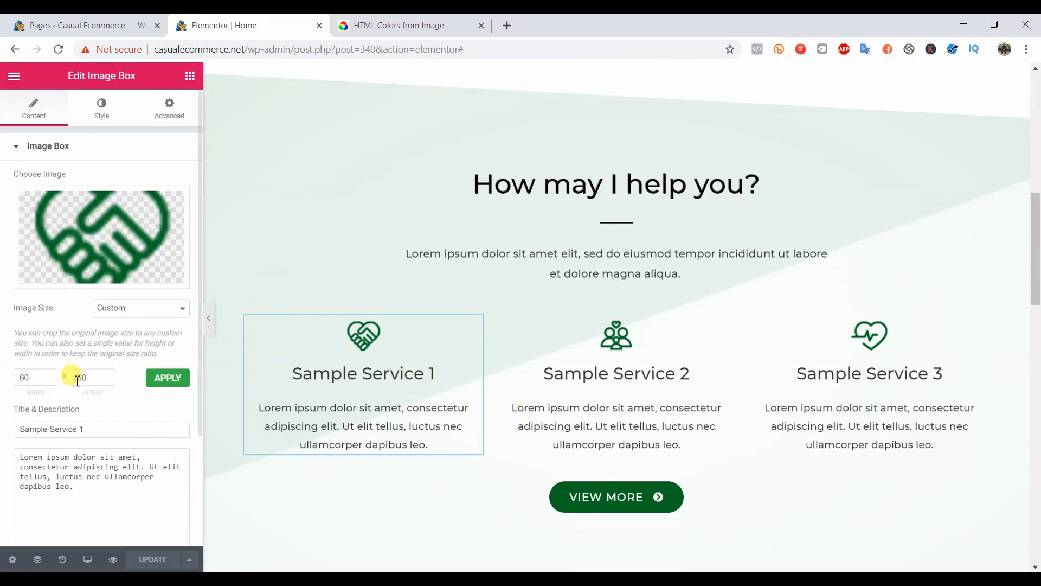
pyautogui.tripleClick(97, 431)
pyautogui.write('SEO')
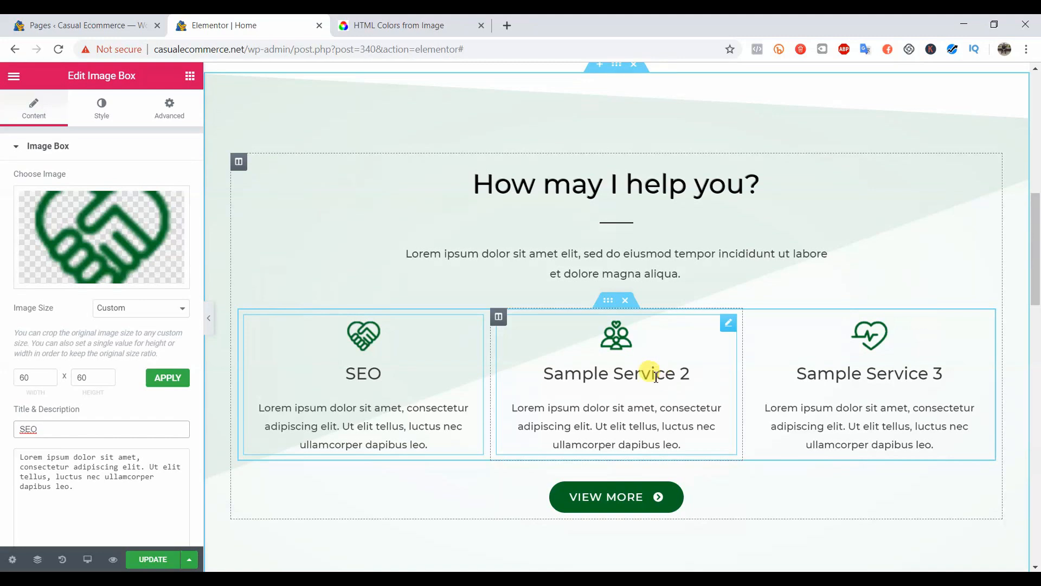
pyautogui.click(638, 380)
pyautogui.moveTo(85, 428); pyautogui.dragTo(8, 439)
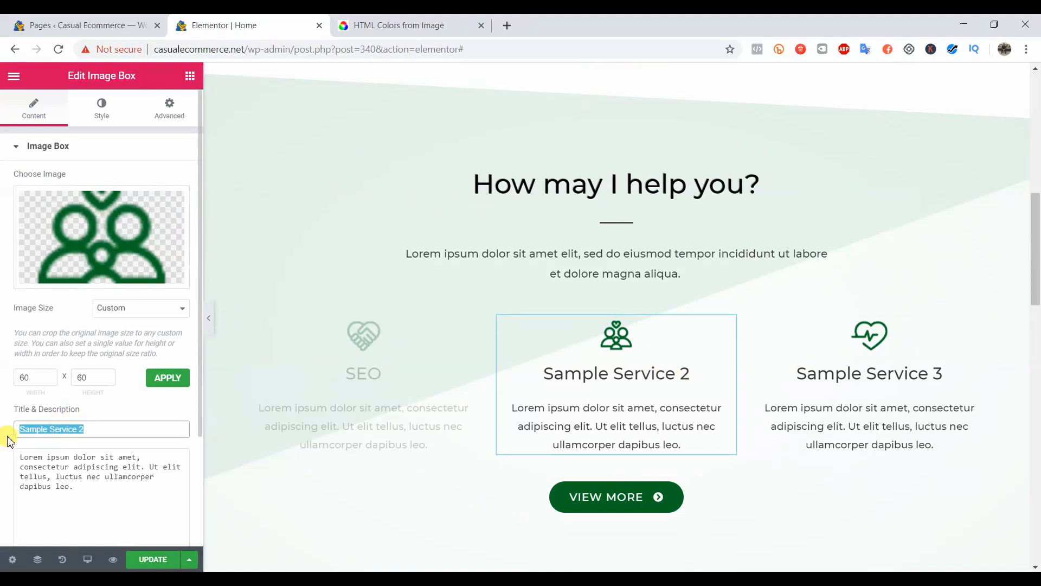
pyautogui.write('Google ADs')
pyautogui.press('BackSpace')
pyautogui.press('BackSpace')
pyautogui.write('ds')
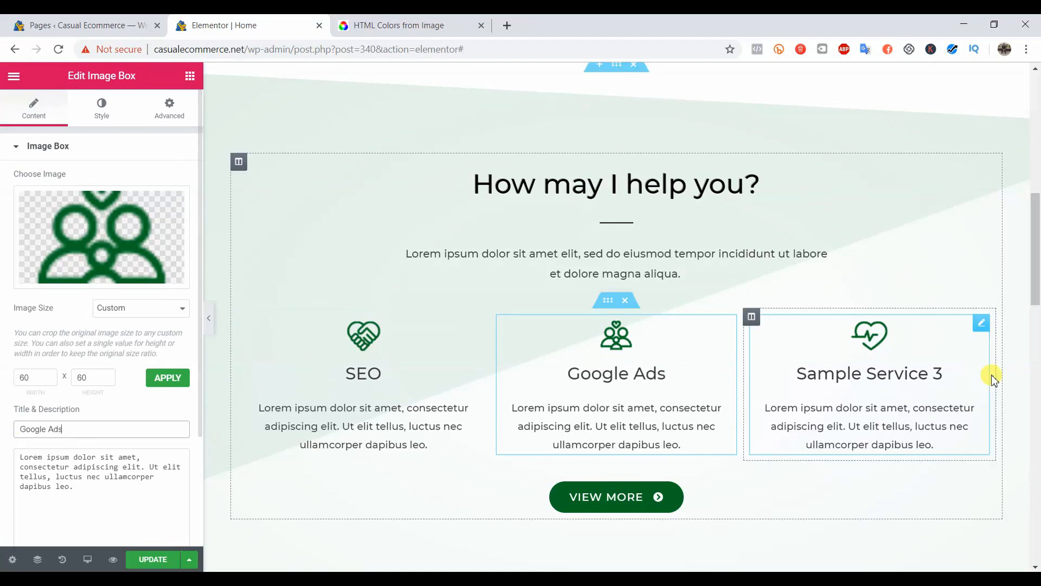
# - Retitle the third service Facebook Ads, described as 'Get Targeted leads from social media'
pyautogui.click(853, 370)
pyautogui.moveTo(944, 373); pyautogui.dragTo(808, 374)
pyautogui.write('Facebook Ads')
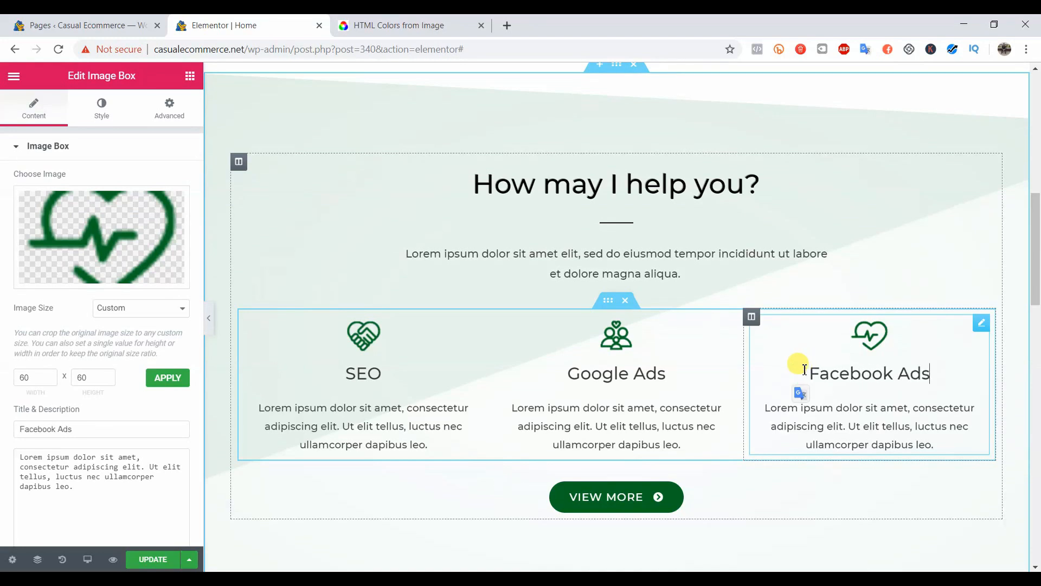
pyautogui.moveTo(953, 445); pyautogui.dragTo(781, 378)
pyautogui.write('Get ')
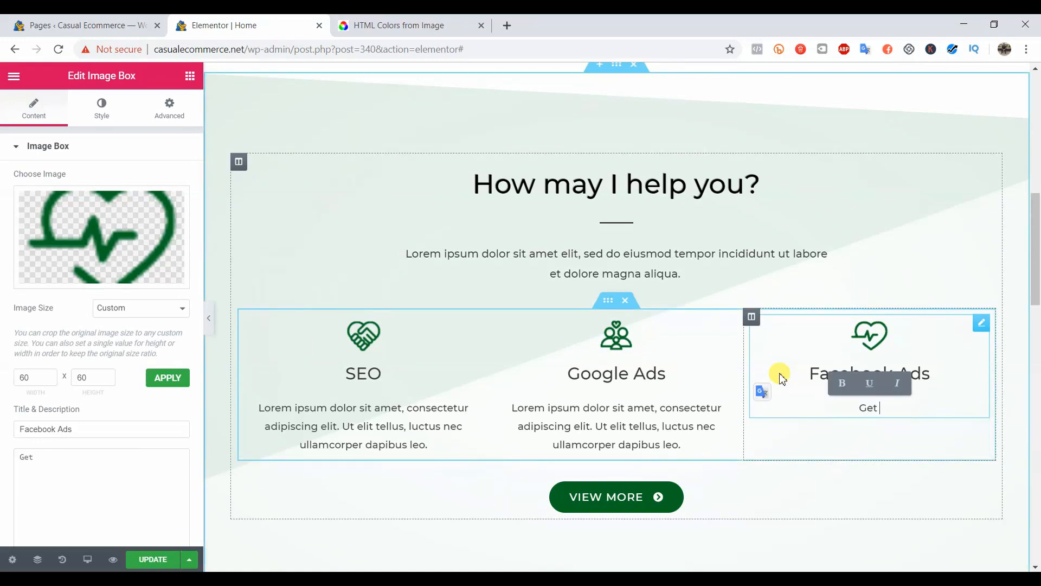
pyautogui.write('T')
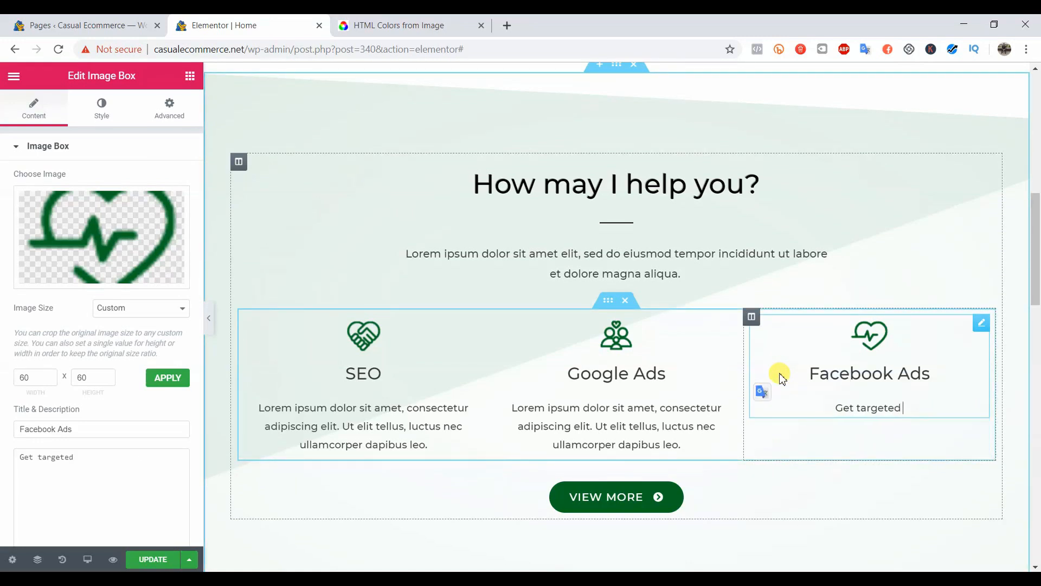
pyautogui.write('argeted leads from s')
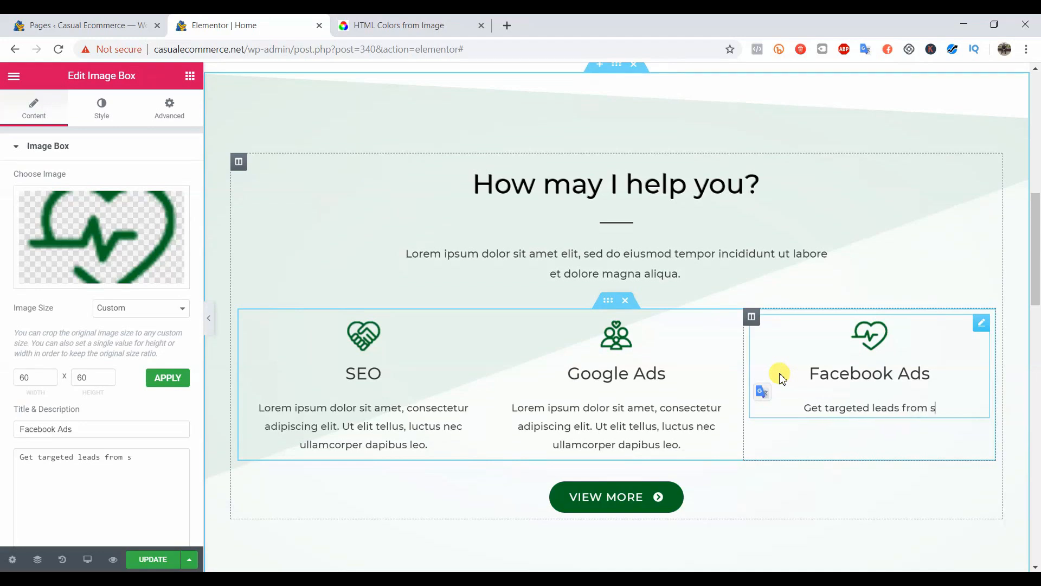
pyautogui.write('ocial media')
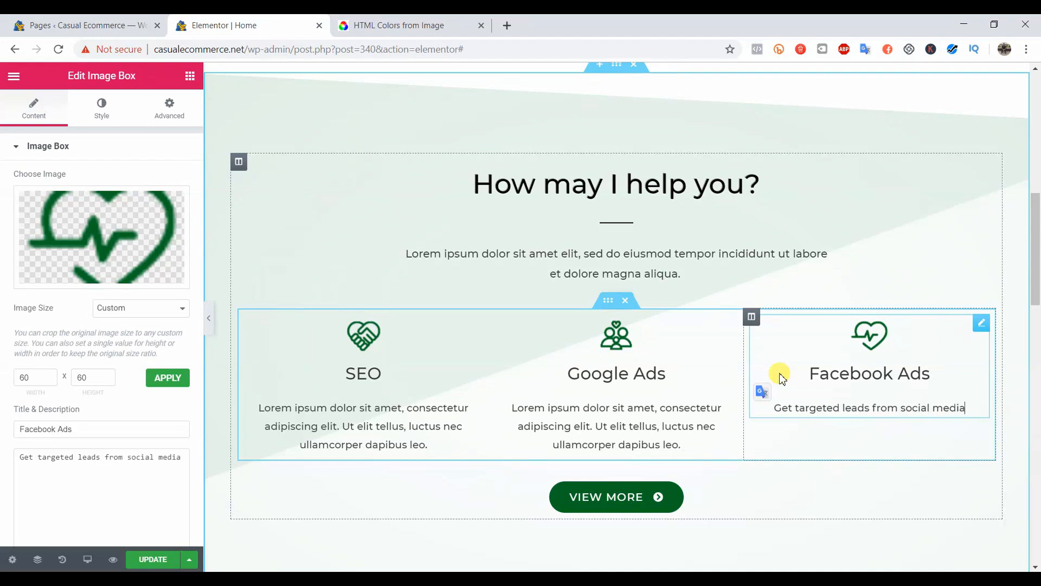
pyautogui.click(693, 404)
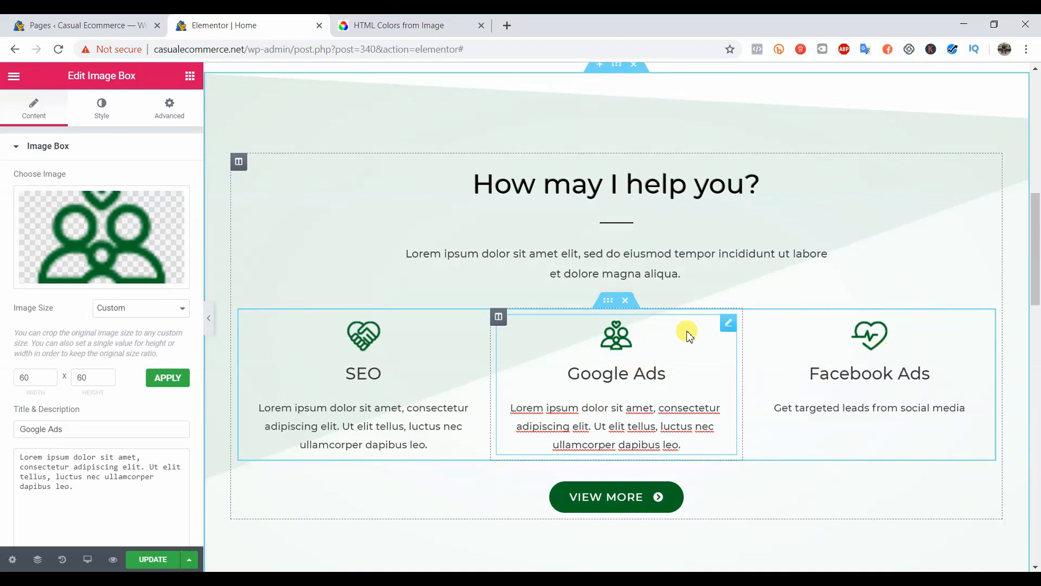
# - Scroll down to the Work With Me section and select its landscape photo
pyautogui.scroll(3, 549, 237)
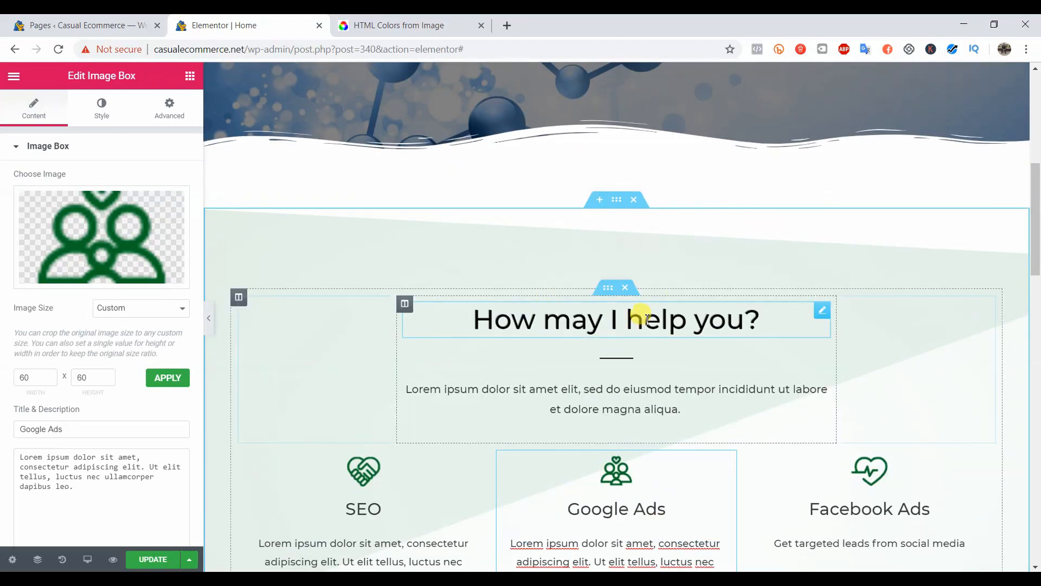
pyautogui.scroll(-3, 632, 284)
pyautogui.scroll(-1, 596, 283)
pyautogui.scroll(-3, 687, 312)
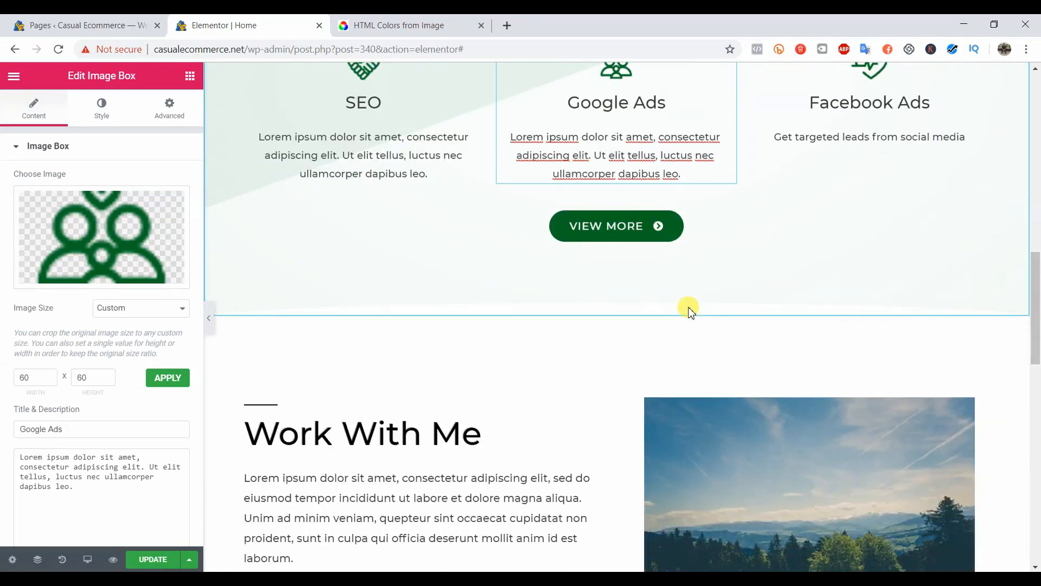
pyautogui.scroll(6, 715, 283)
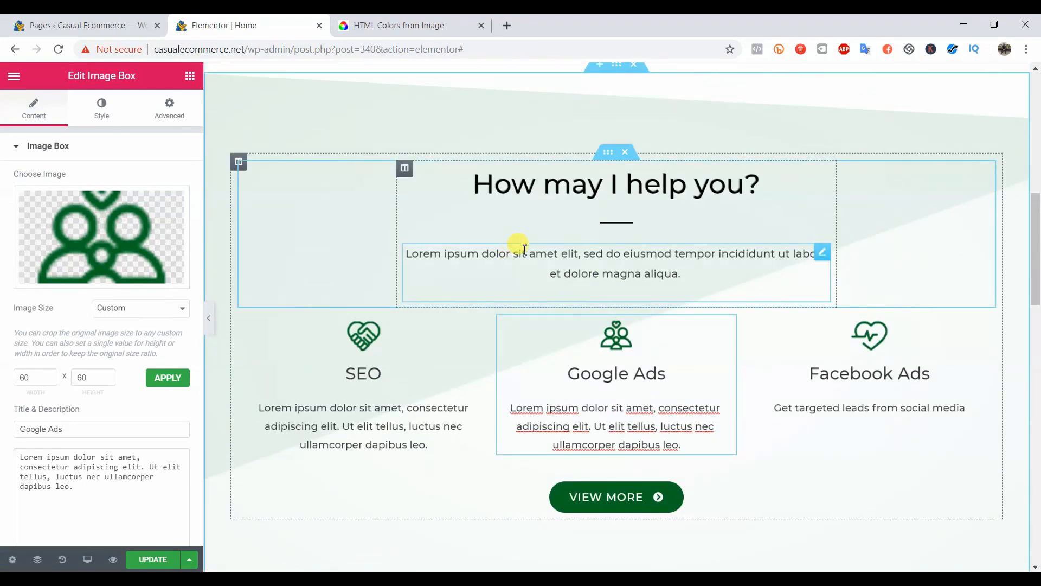
pyautogui.scroll(-7, 651, 271)
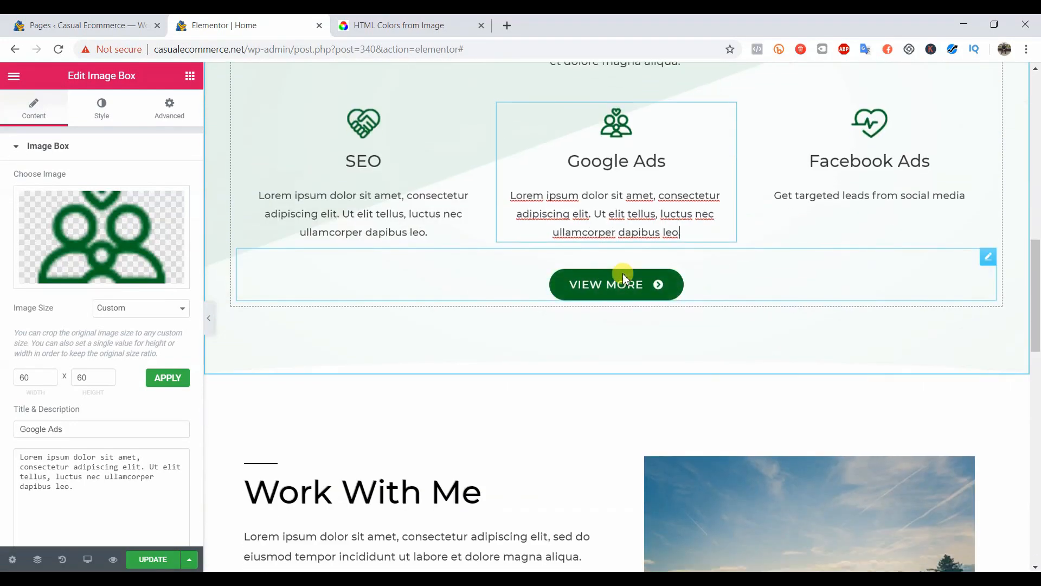
pyautogui.scroll(-1, 648, 223)
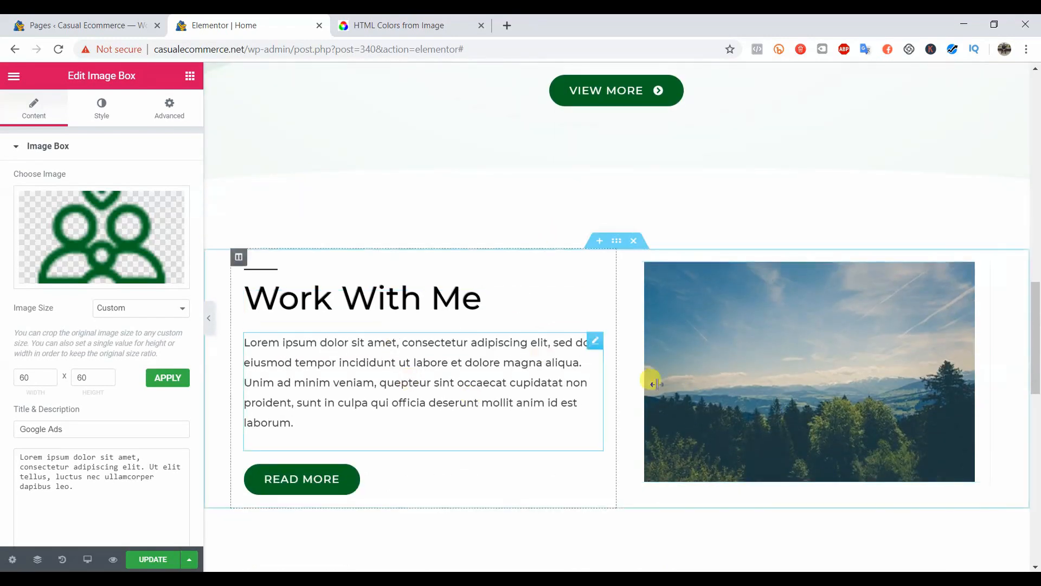
pyautogui.click(803, 362)
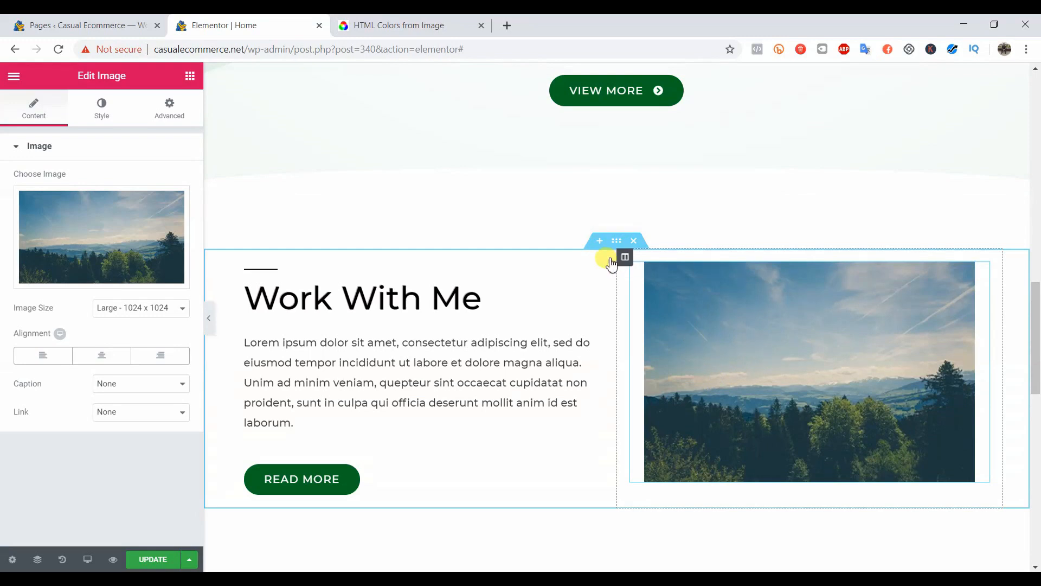
# - Clear the landscape photo from Choose Image, then delete the emptied image widget
pyautogui.click(105, 274)
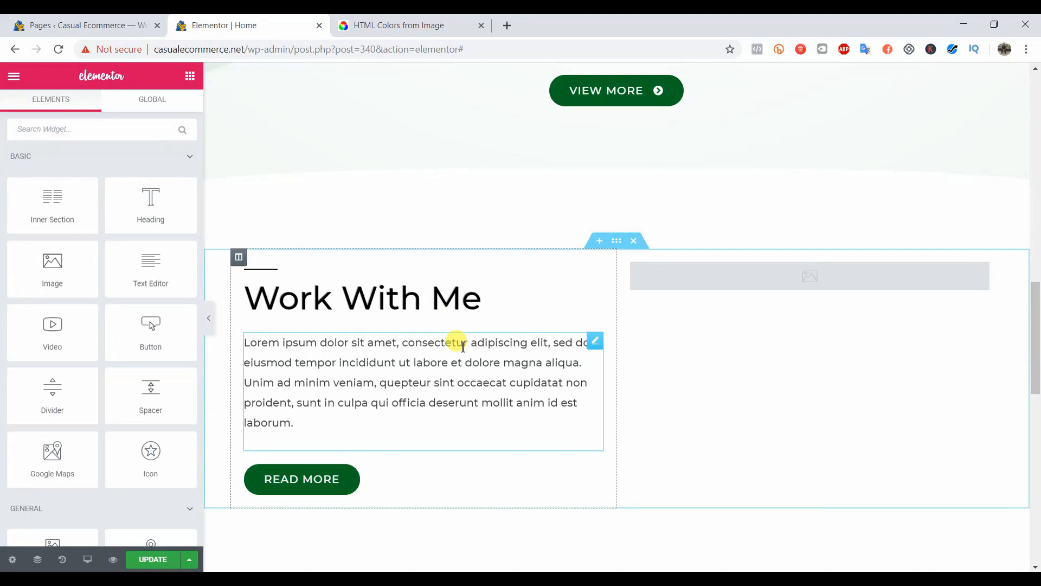
pyautogui.scroll(-2, 105, 399)
pyautogui.scroll(-2, 105, 399)
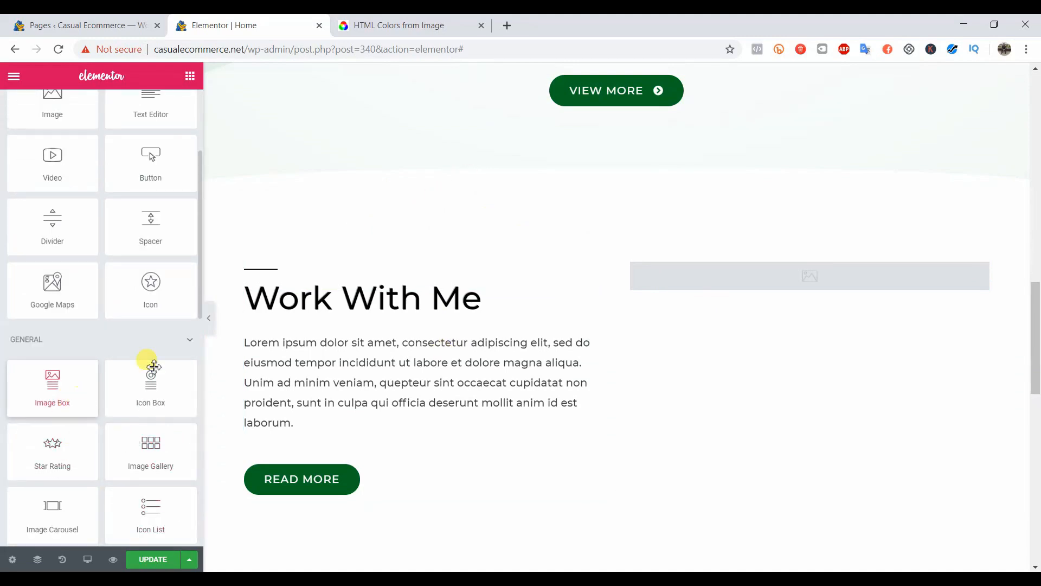
pyautogui.scroll(3, 599, 295)
pyautogui.scroll(-3, 600, 295)
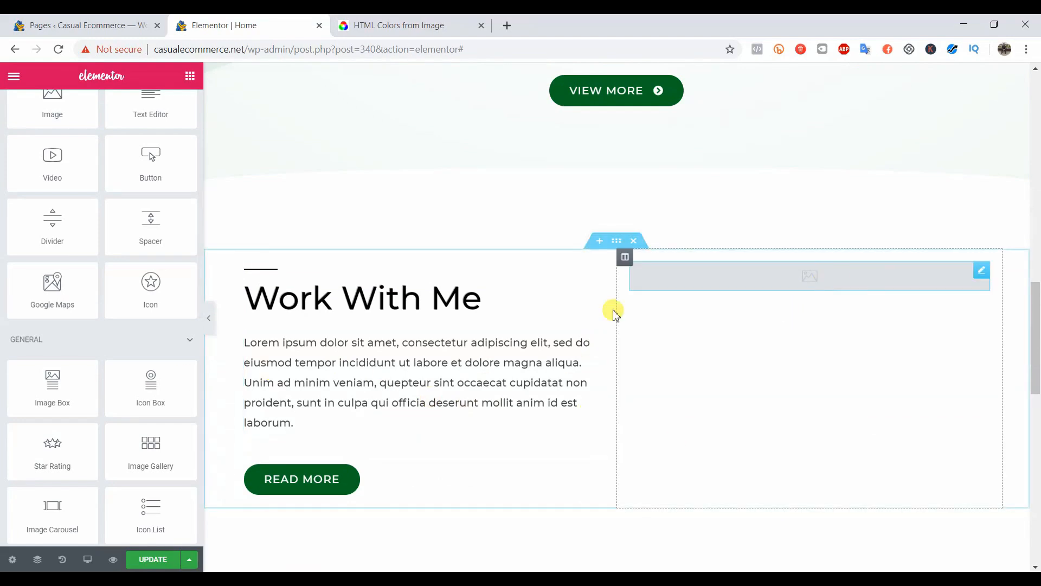
pyautogui.scroll(4, 130, 407)
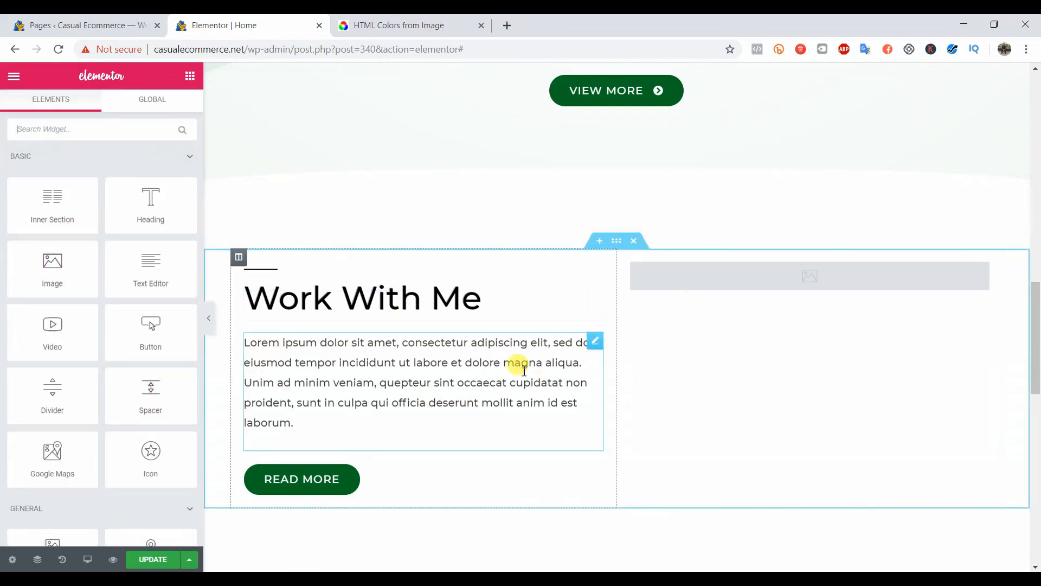
pyautogui.scroll(2, 670, 396)
pyautogui.scroll(-2, 673, 395)
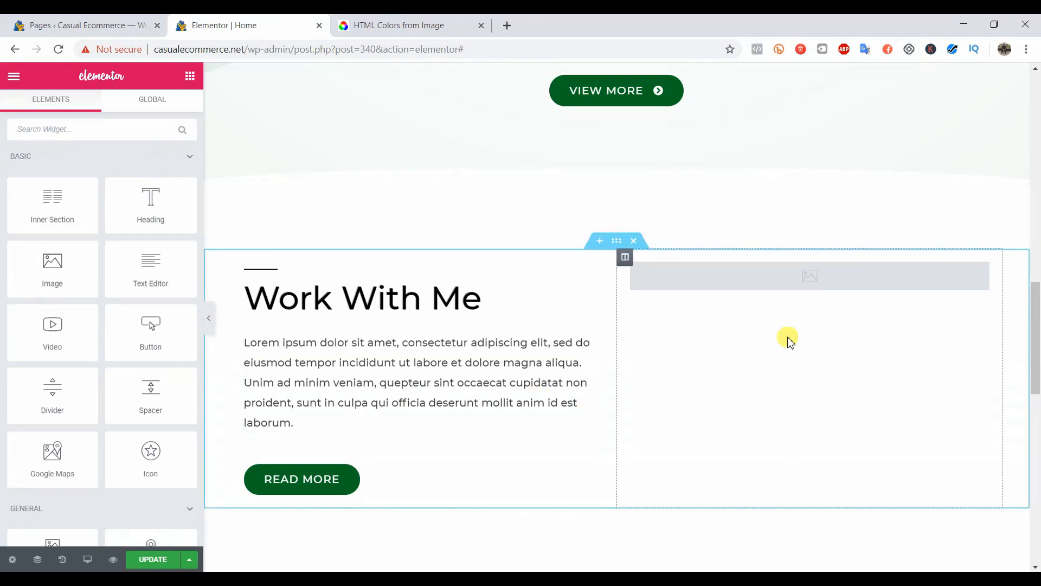
pyautogui.rightClick(814, 281)
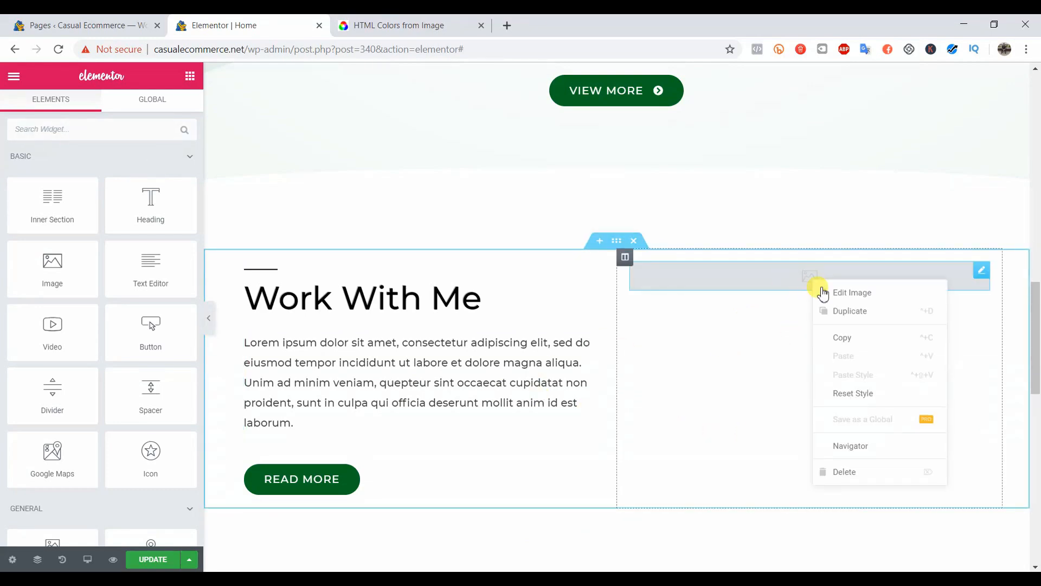
pyautogui.click(862, 474)
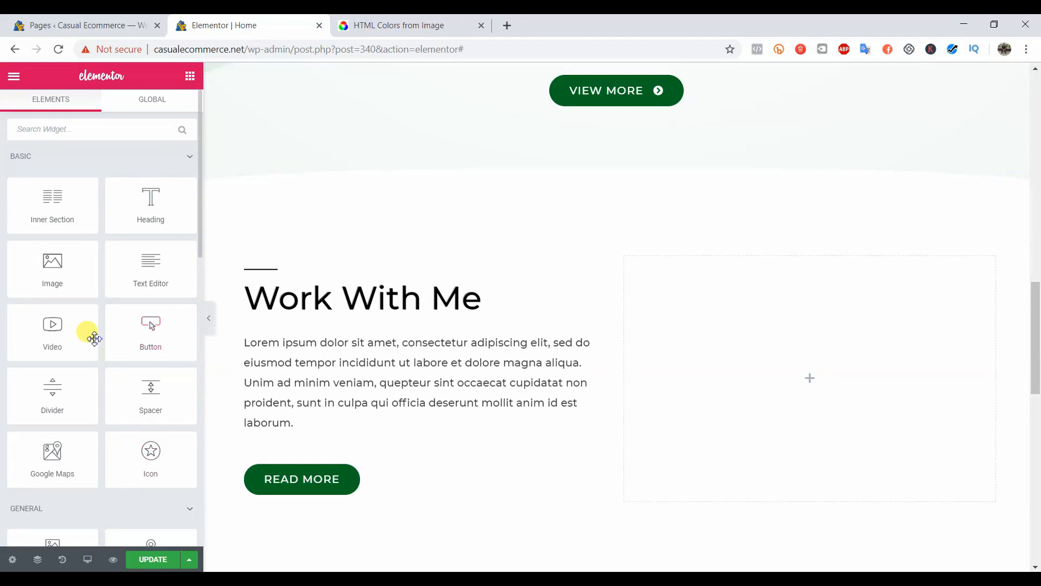
# - Replace a mistakenly added Image widget with a Video widget in the empty right column
pyautogui.moveTo(42, 266); pyautogui.dragTo(767, 389)
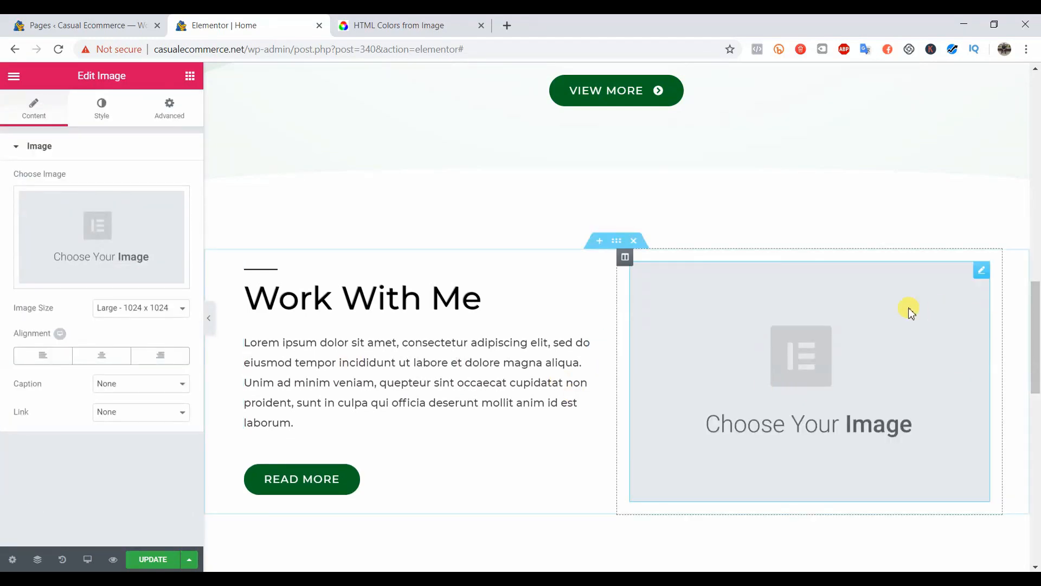
pyautogui.rightClick(850, 319)
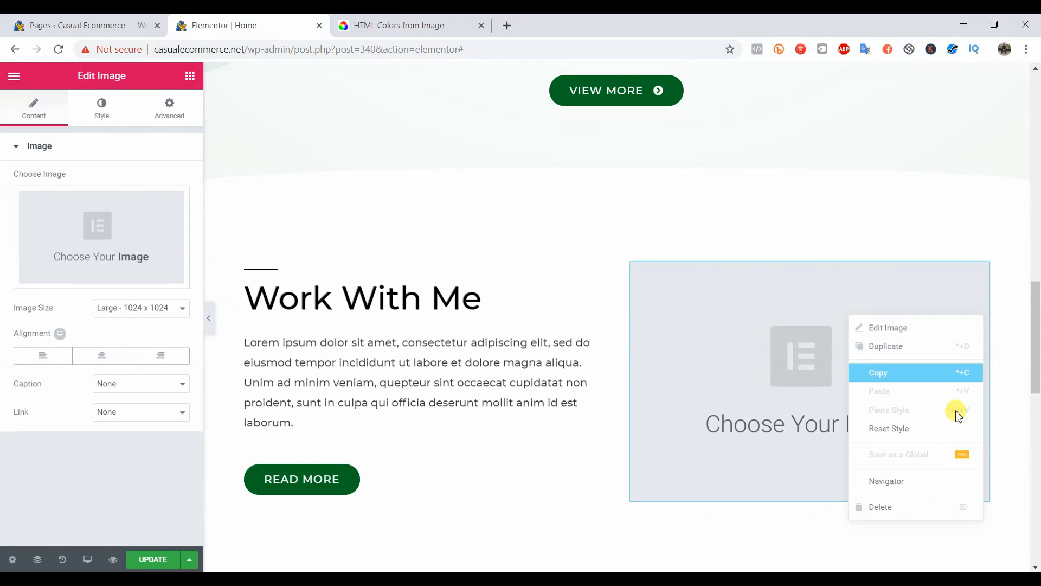
pyautogui.click(902, 509)
pyautogui.moveTo(51, 333); pyautogui.dragTo(874, 389)
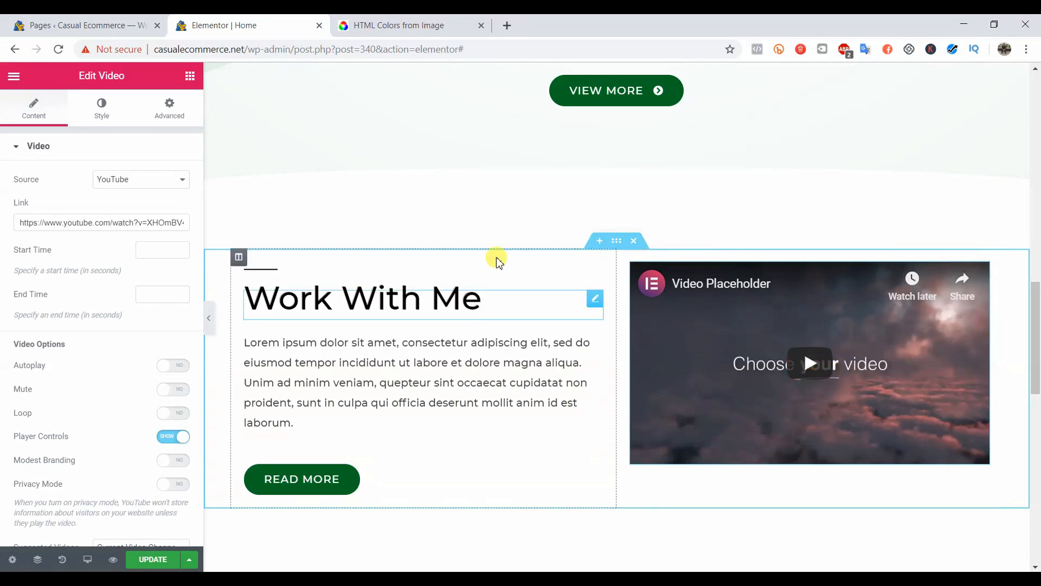
pyautogui.click(381, 24)
# - Search YouTube for ocean waves, open the tropical island video and copy its URL
pyautogui.click(364, 49)
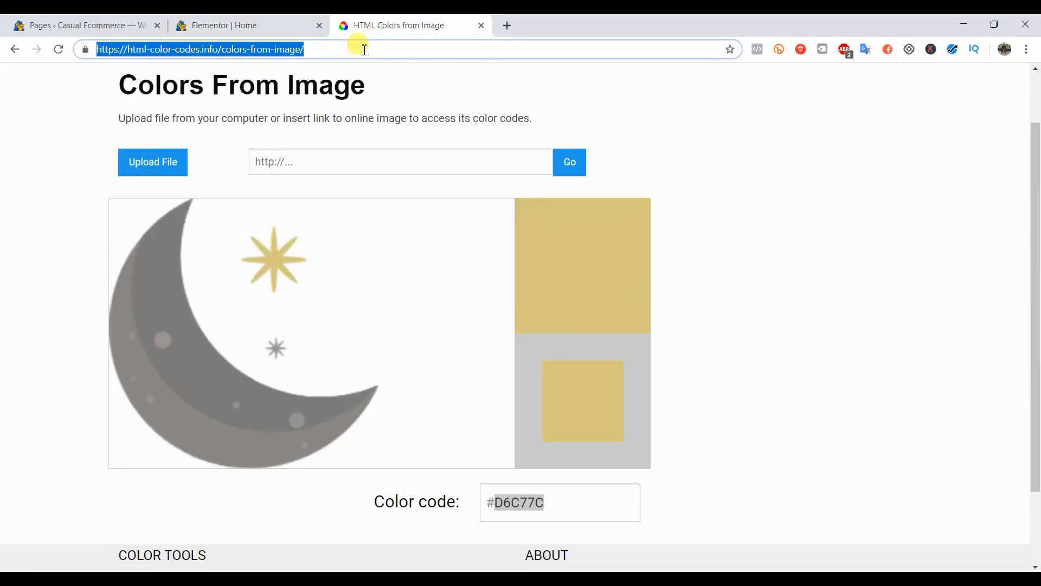
pyautogui.write('y')
pyautogui.press('Return')
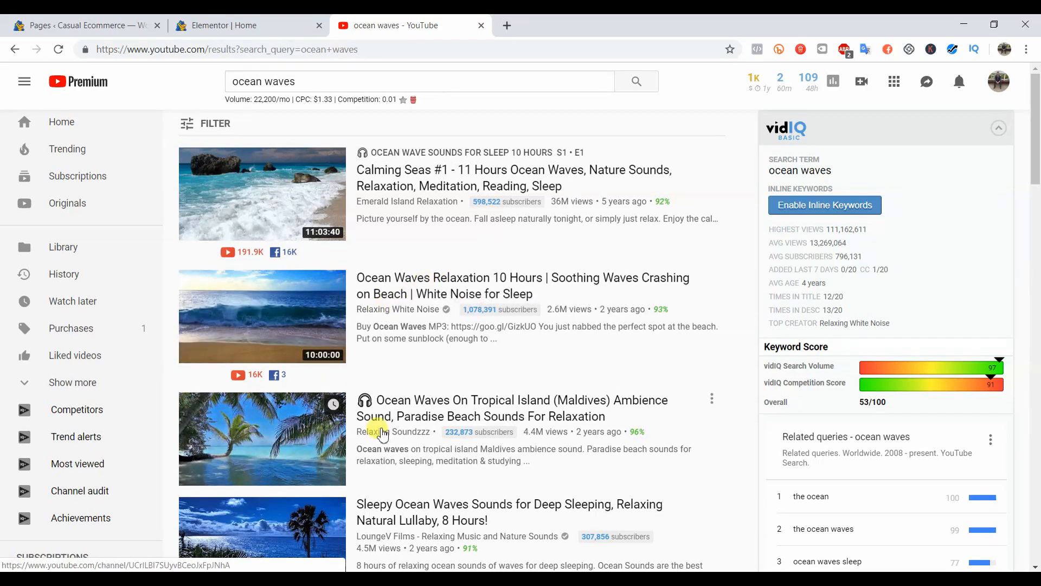
pyautogui.click(427, 405)
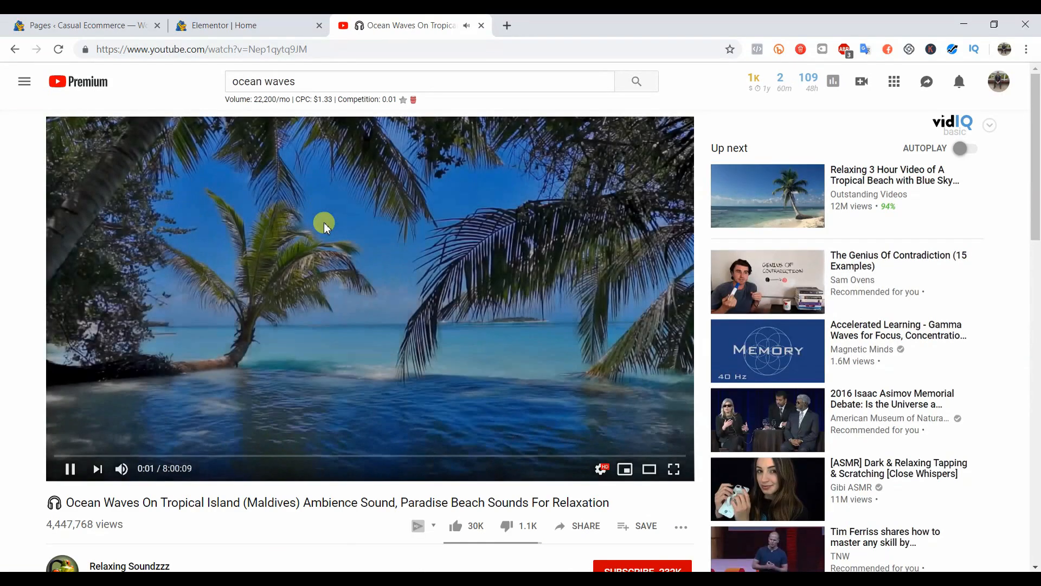
pyautogui.click(312, 49)
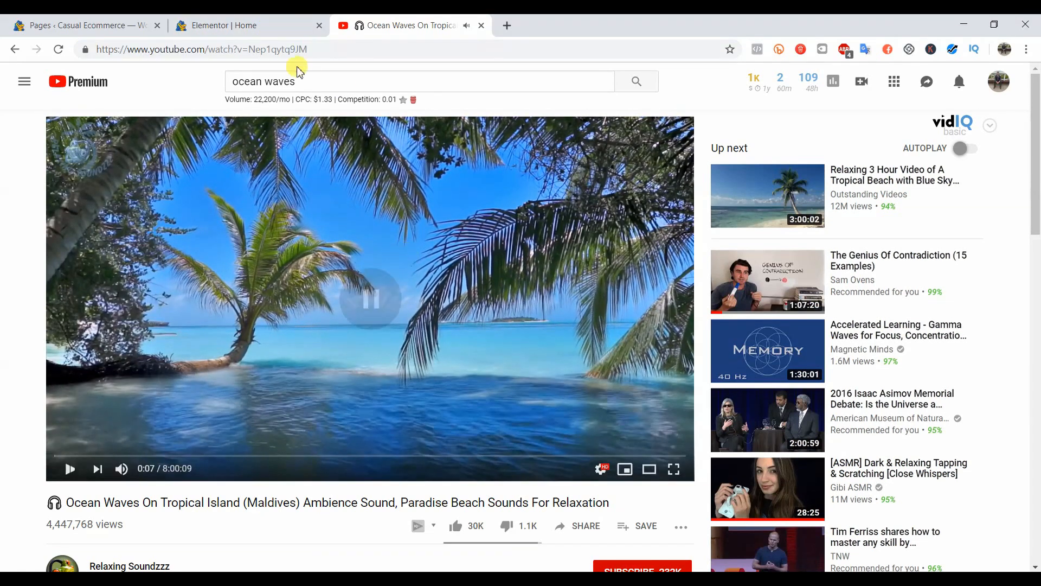
pyautogui.click(246, 25)
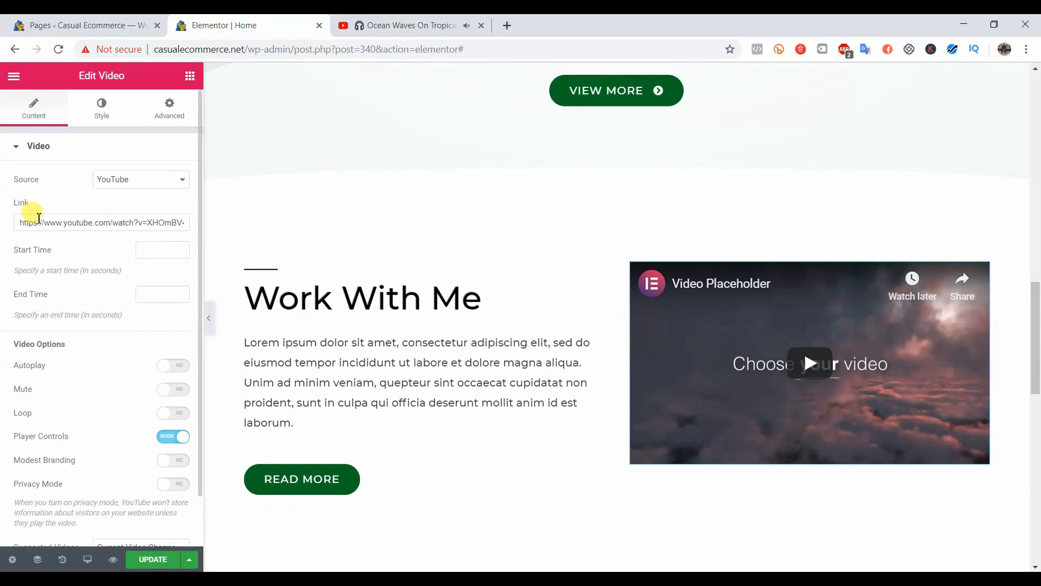
# - Paste the Ocean Waves On Tropical Island URL into the Video widget's Link field
pyautogui.moveTo(20, 221); pyautogui.dragTo(204, 228)
pyautogui.hotkey('ctrl', 'v')
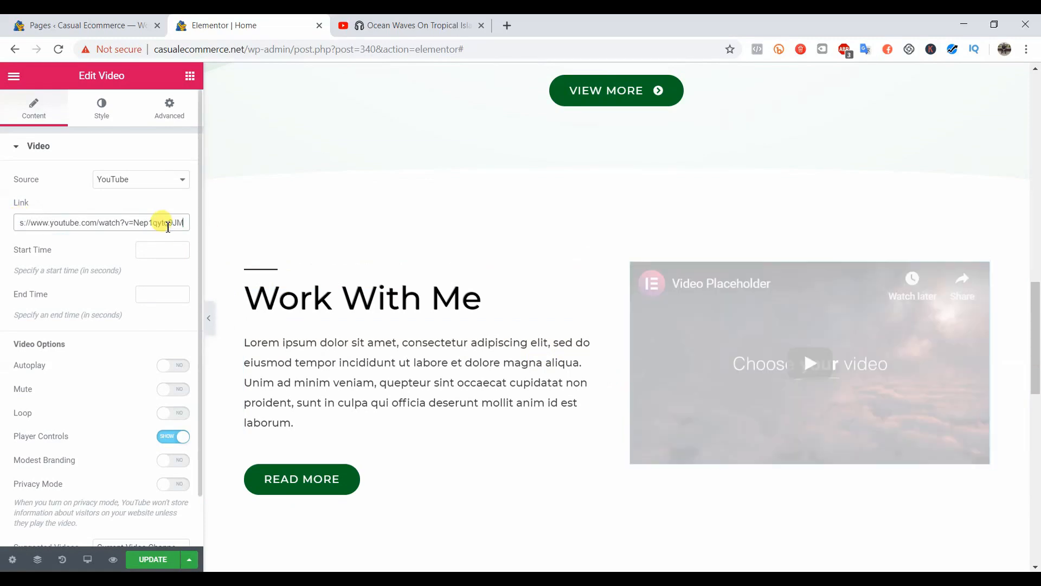
pyautogui.click(115, 206)
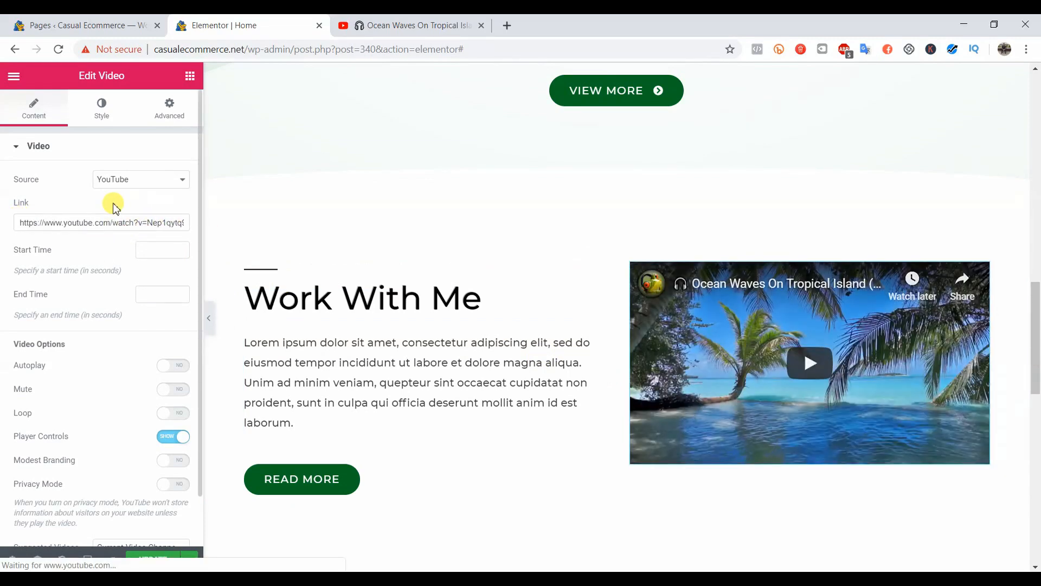
pyautogui.click(745, 401)
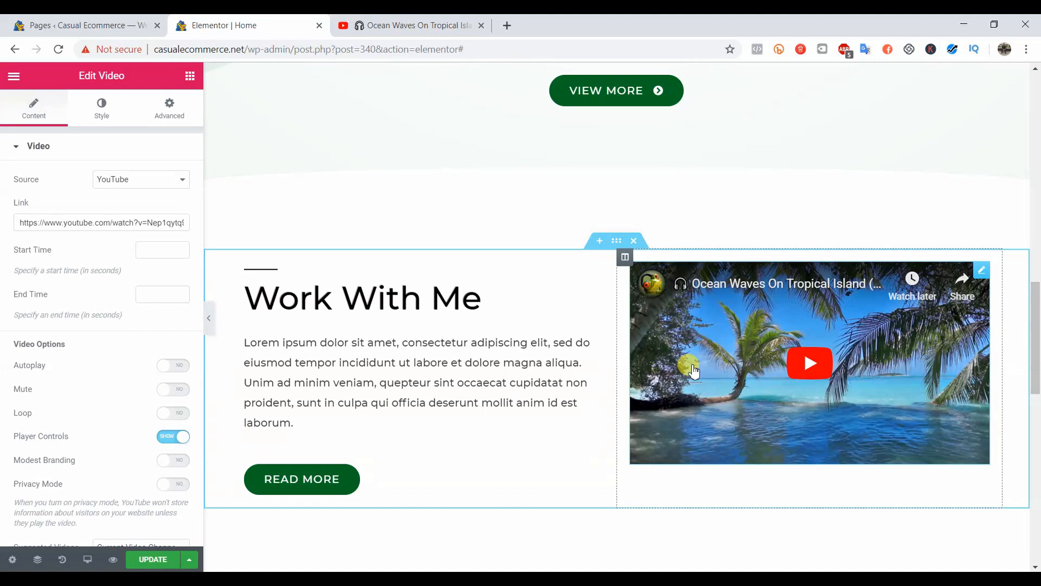
pyautogui.scroll(7, 465, 369)
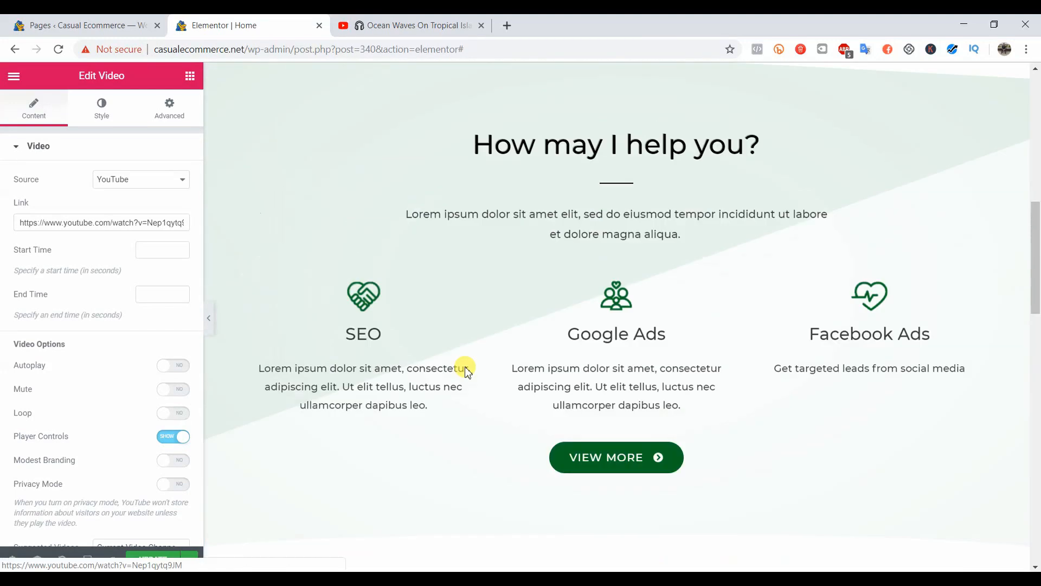
pyautogui.scroll(-3, 525, 380)
pyautogui.scroll(-5, 525, 380)
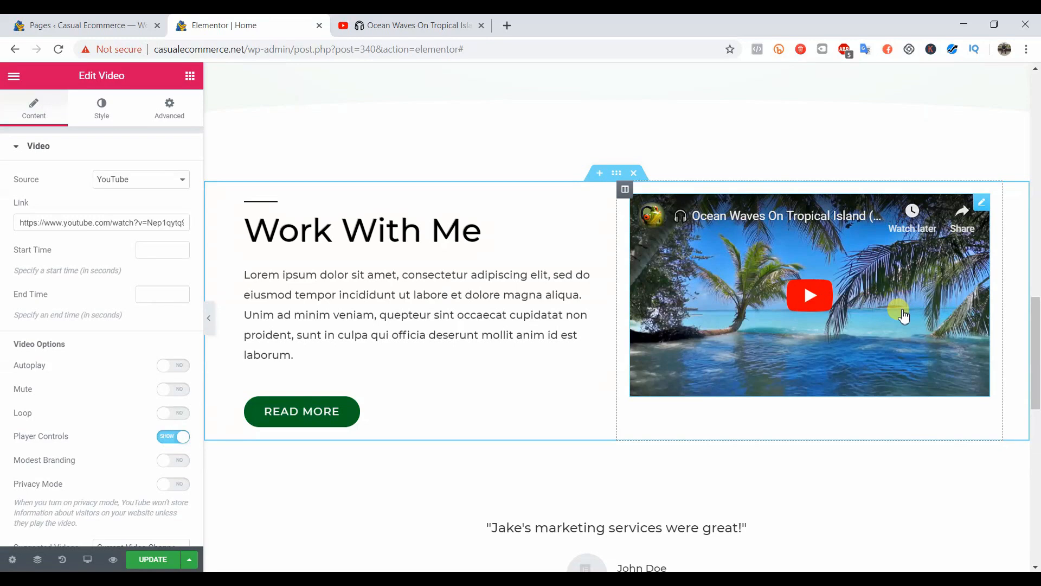
pyautogui.click(158, 251)
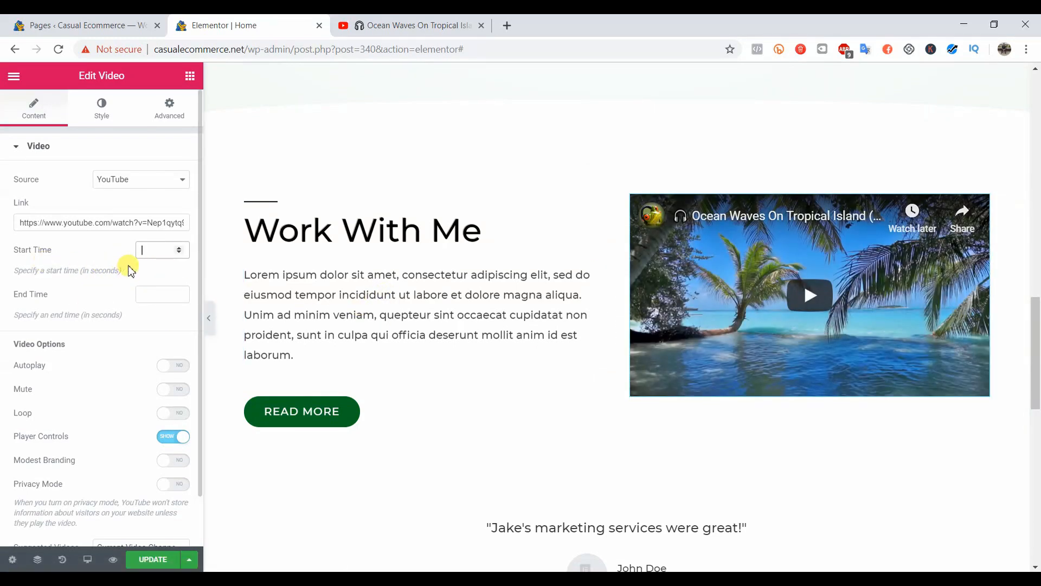
# - Set the video's Start Time to 120, Modest Branding to YES and Player Controls to HIDE
pyautogui.write('120')
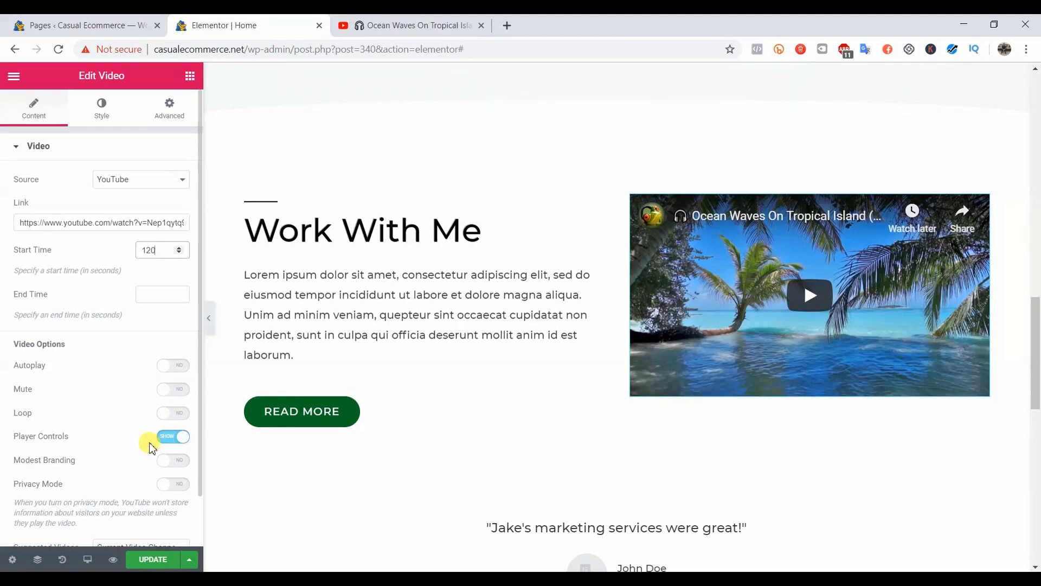
pyautogui.scroll(-1, 145, 456)
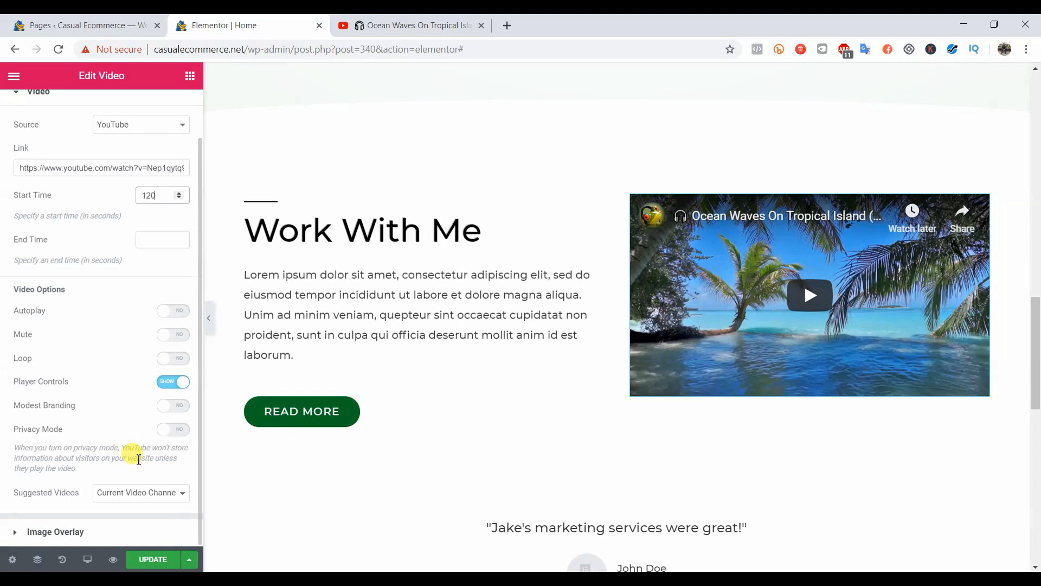
pyautogui.click(181, 406)
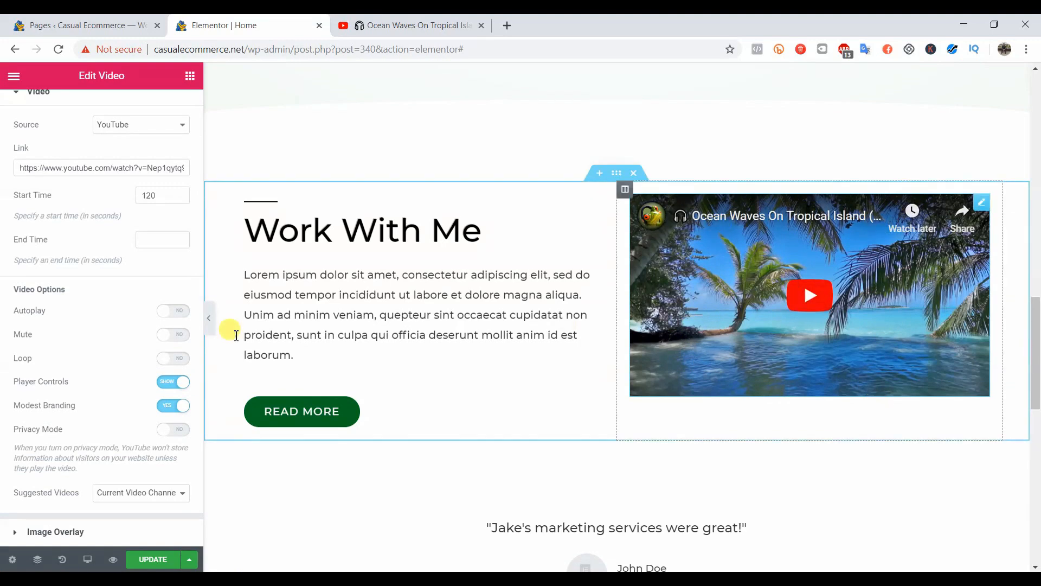
pyautogui.click(170, 382)
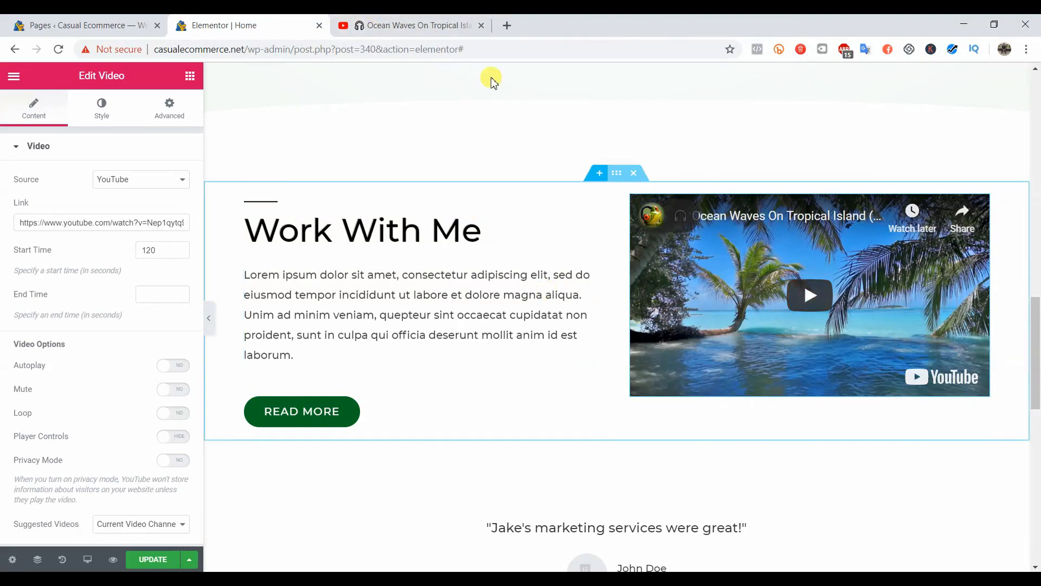
pyautogui.click(461, 27)
pyautogui.click(209, 24)
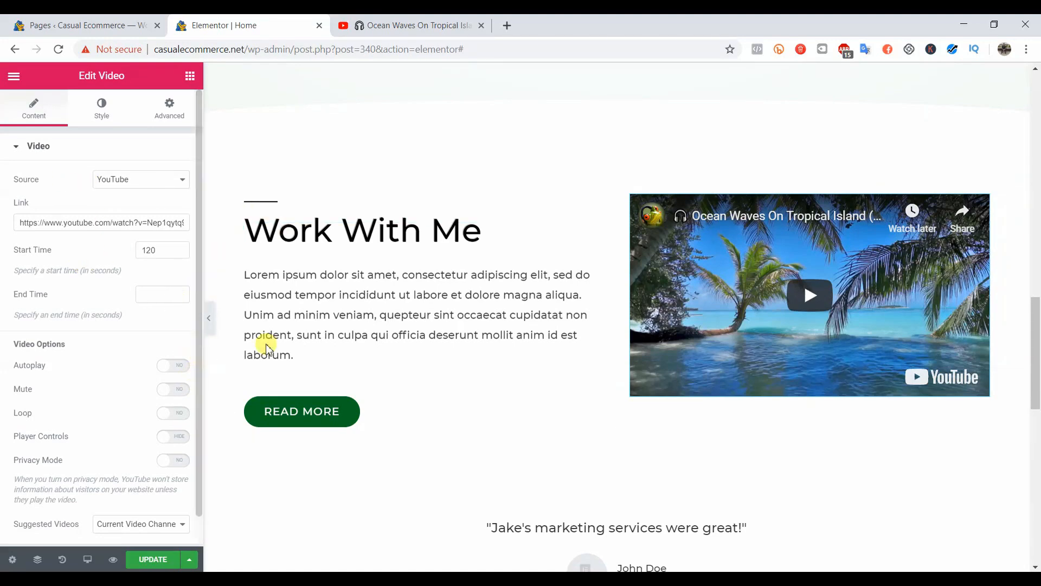
# - Delete the video's column from the Work With Me section
pyautogui.rightClick(700, 275)
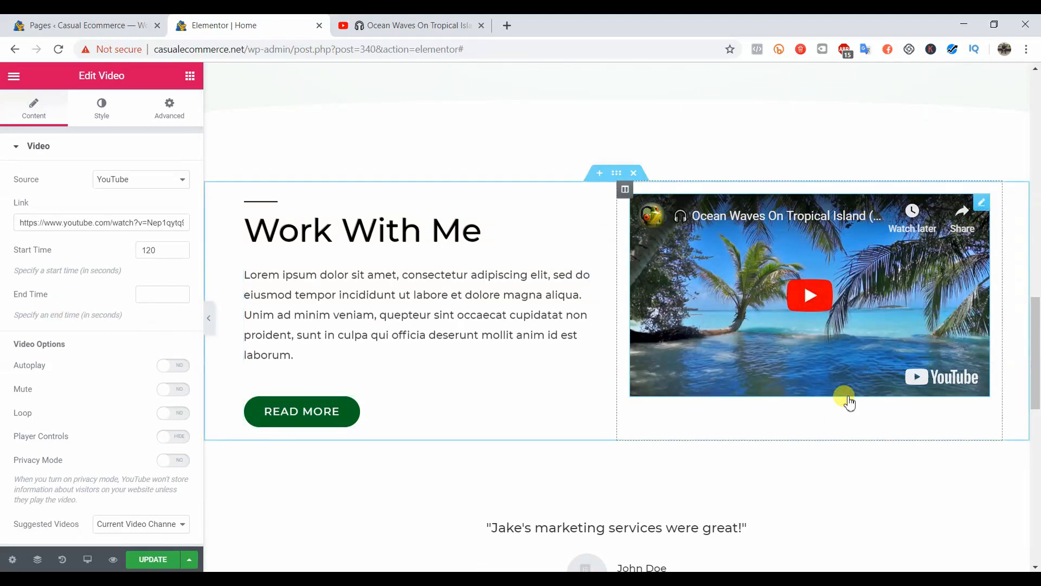
pyautogui.rightClick(840, 415)
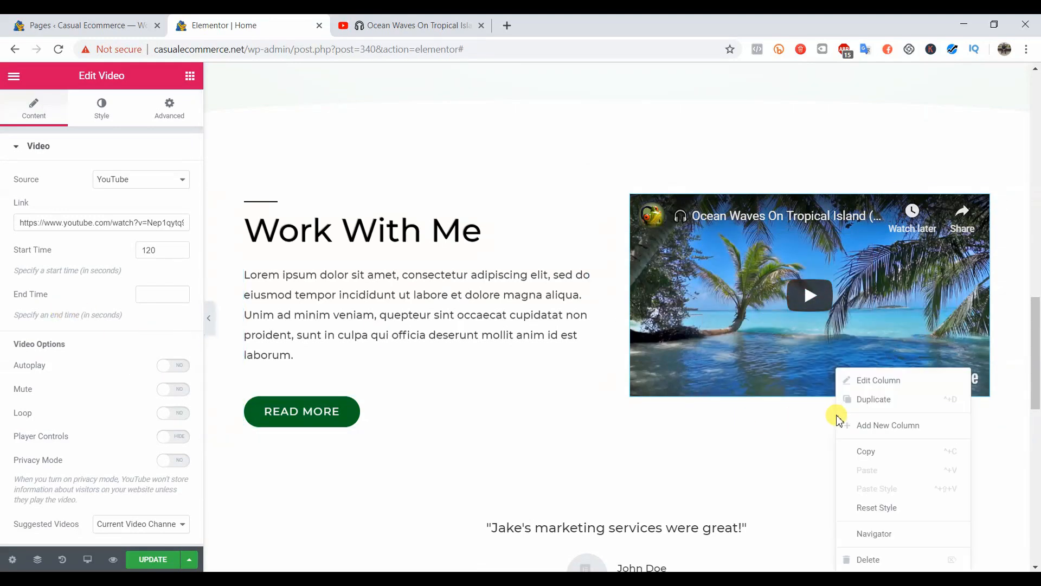
pyautogui.click(886, 561)
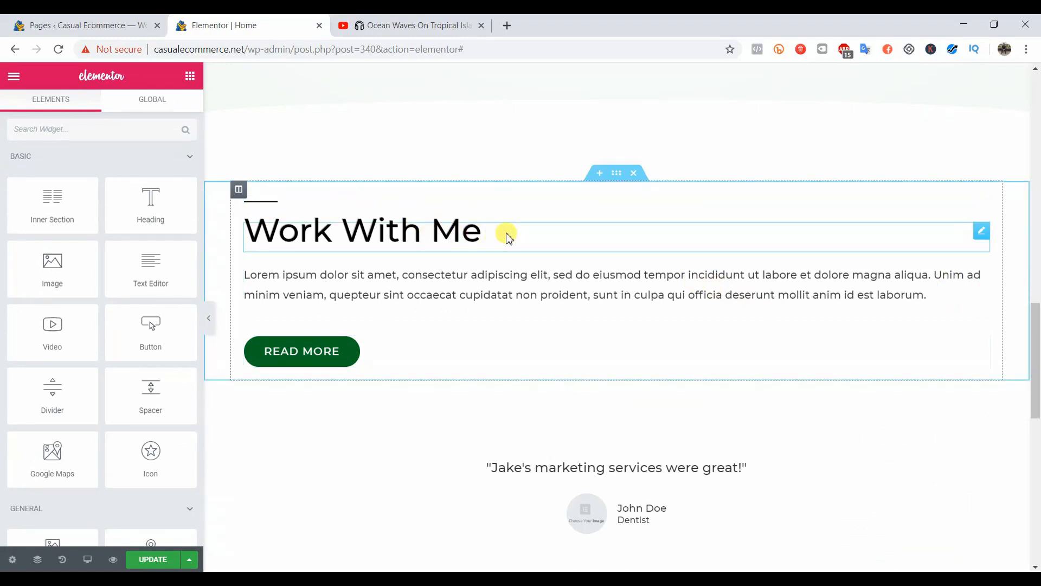
# - Center-align the Work With Me heading and the READ MORE button
pyautogui.click(478, 230)
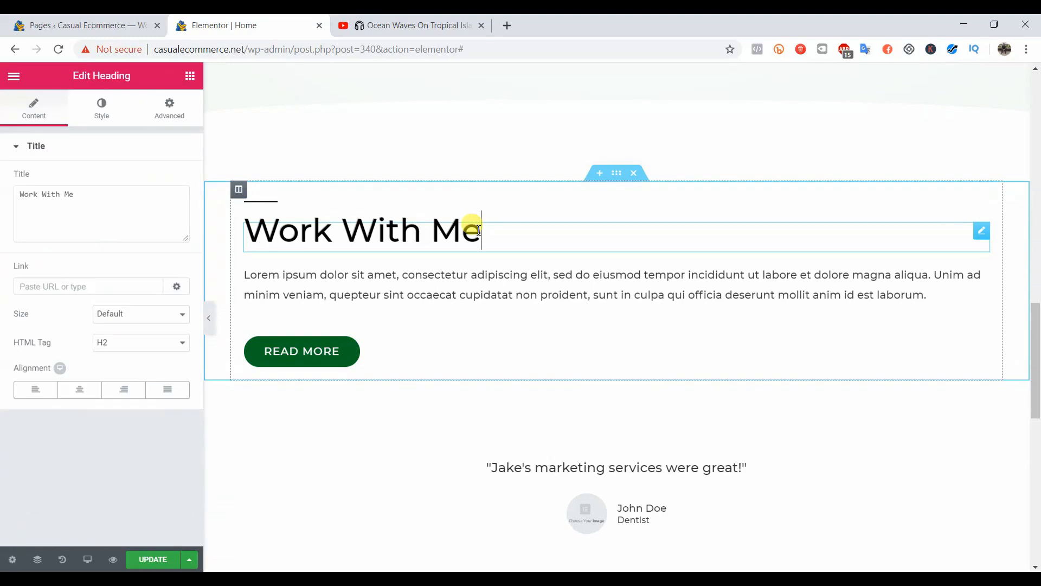
pyautogui.click(83, 390)
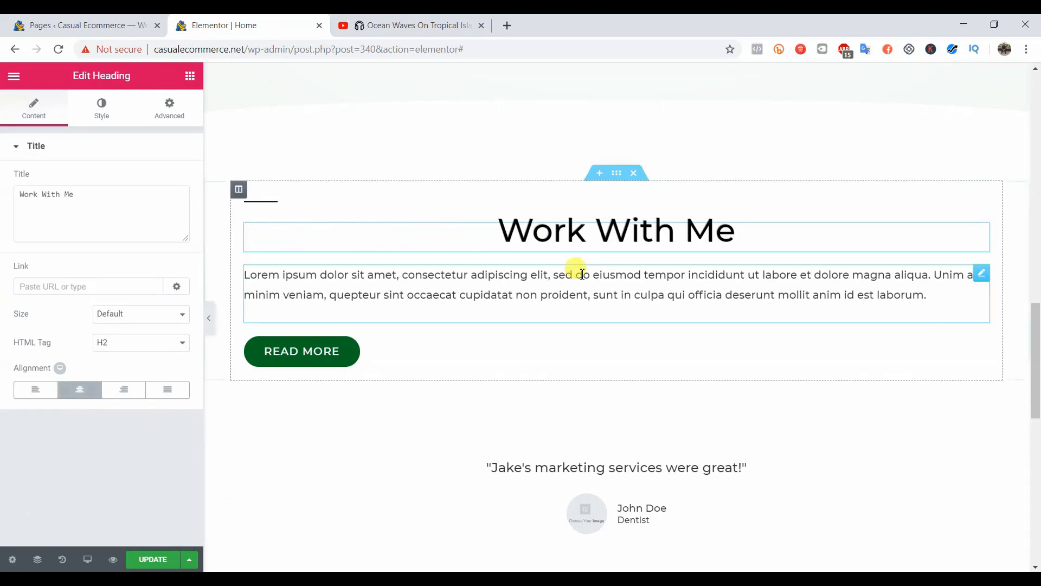
pyautogui.click(572, 268)
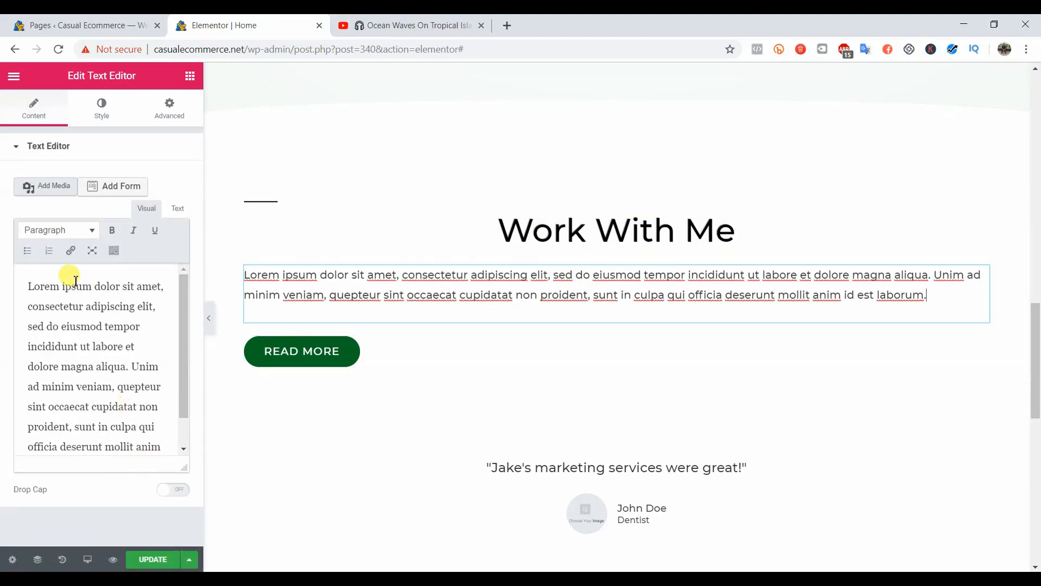
pyautogui.click(331, 352)
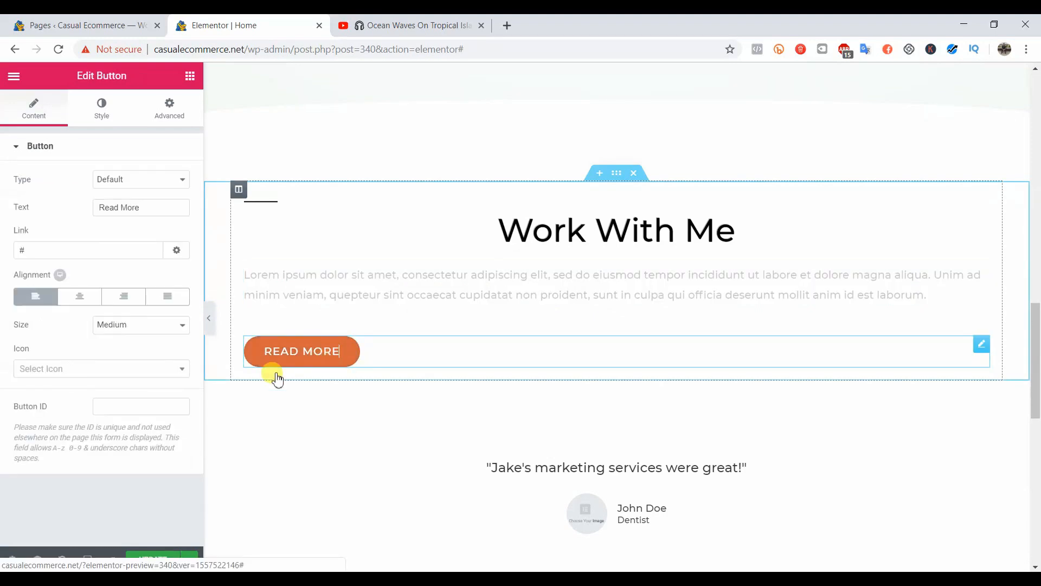
pyautogui.click(79, 297)
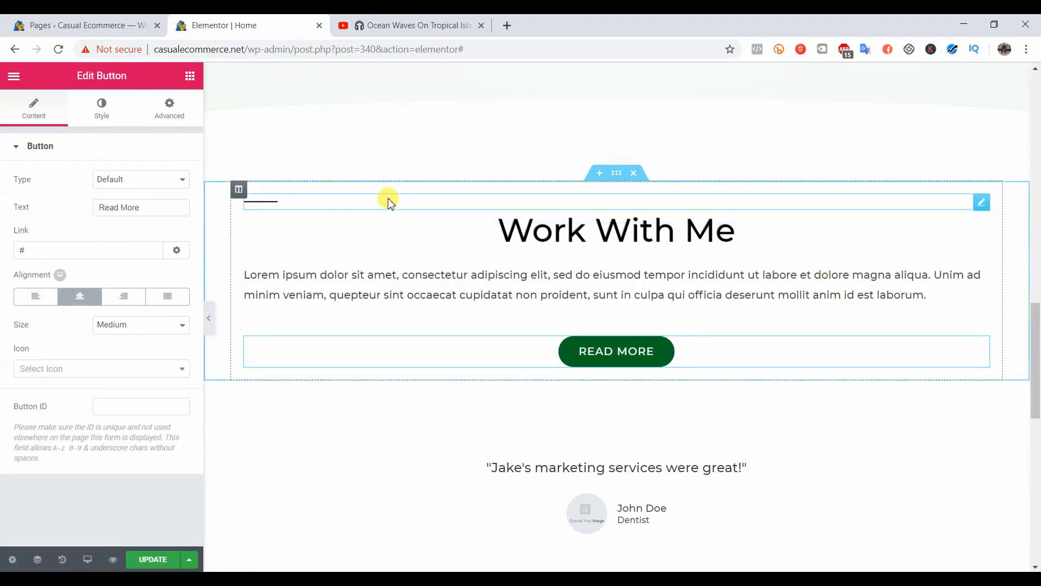
pyautogui.click(391, 25)
pyautogui.click(249, 24)
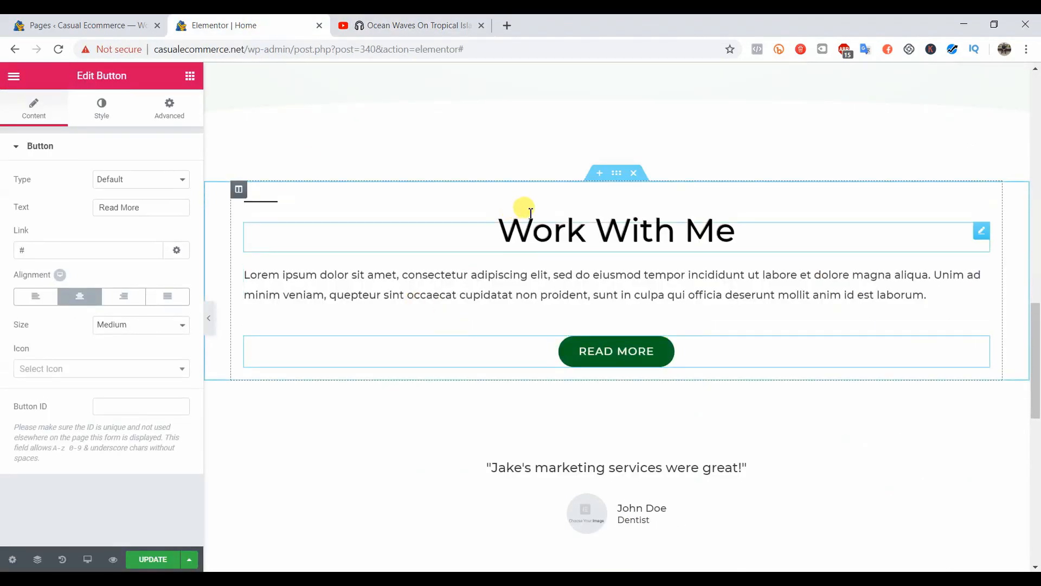
# - Set the Work With Me section's Background Type to Video
pyautogui.click(618, 174)
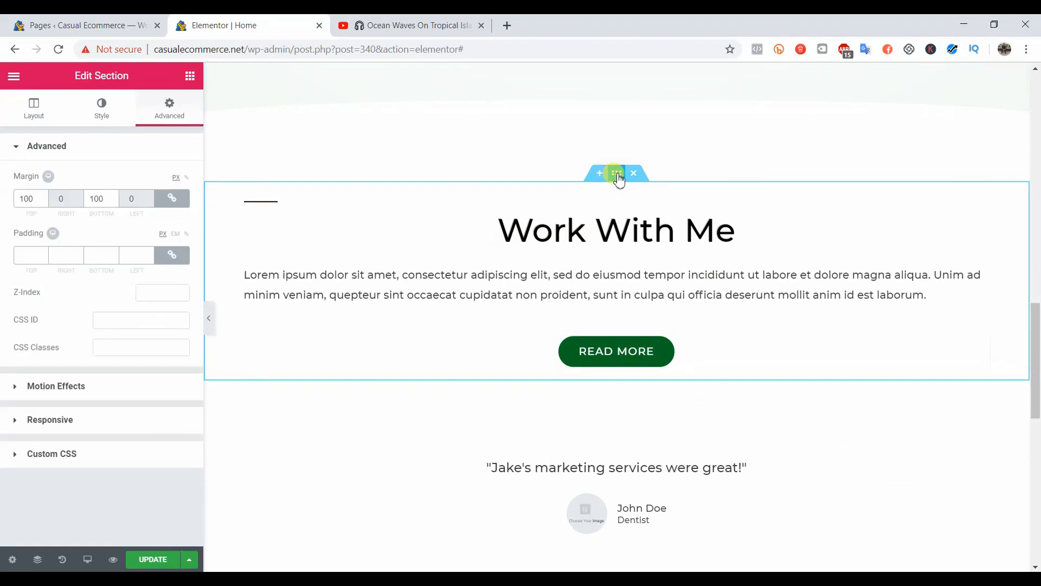
pyautogui.click(107, 118)
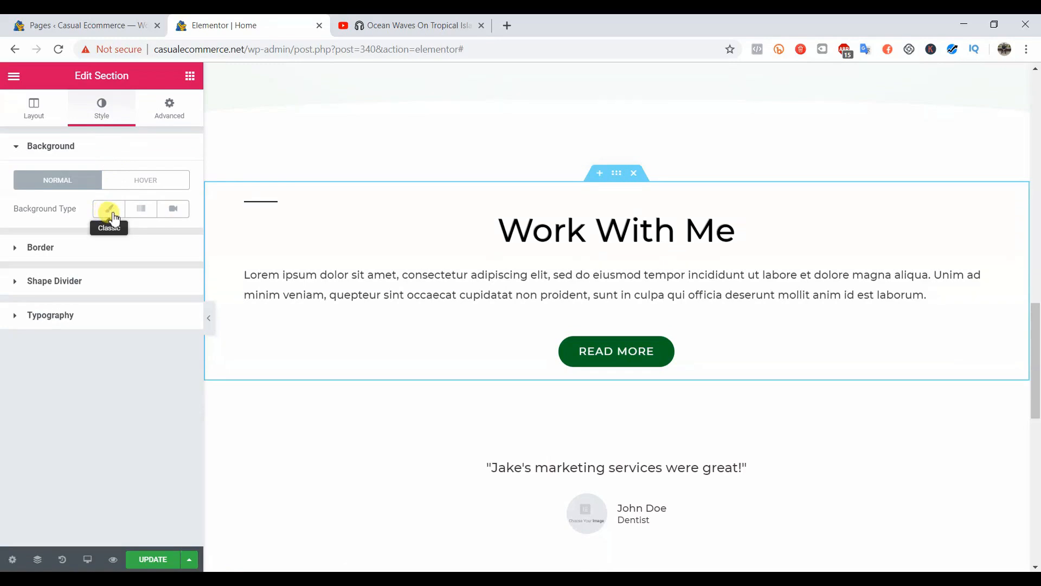
pyautogui.click(168, 214)
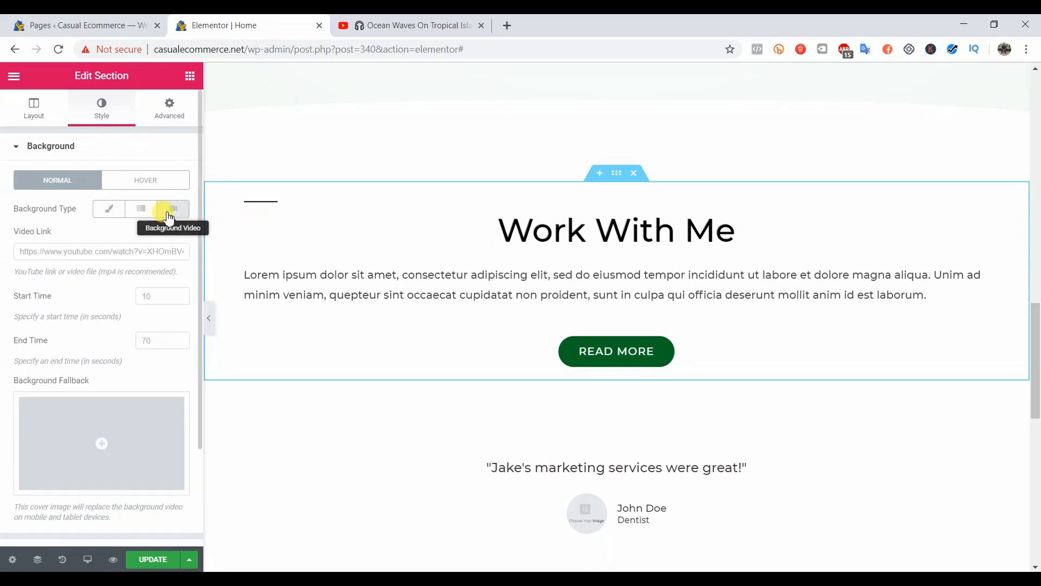
pyautogui.click(409, 20)
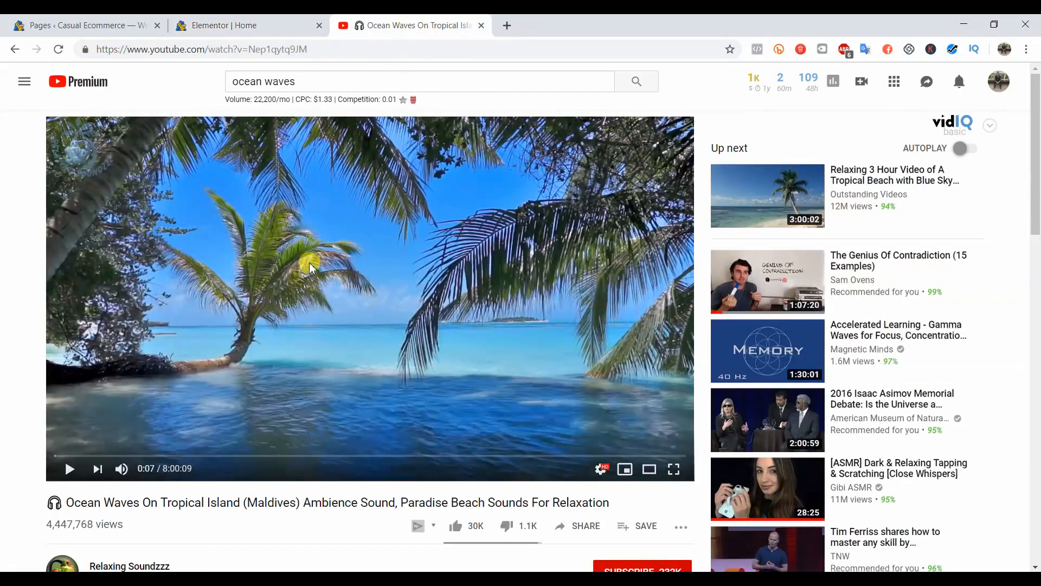
# - Switch back to the Elementor editor tab for the Work With Me section
pyautogui.click(227, 22)
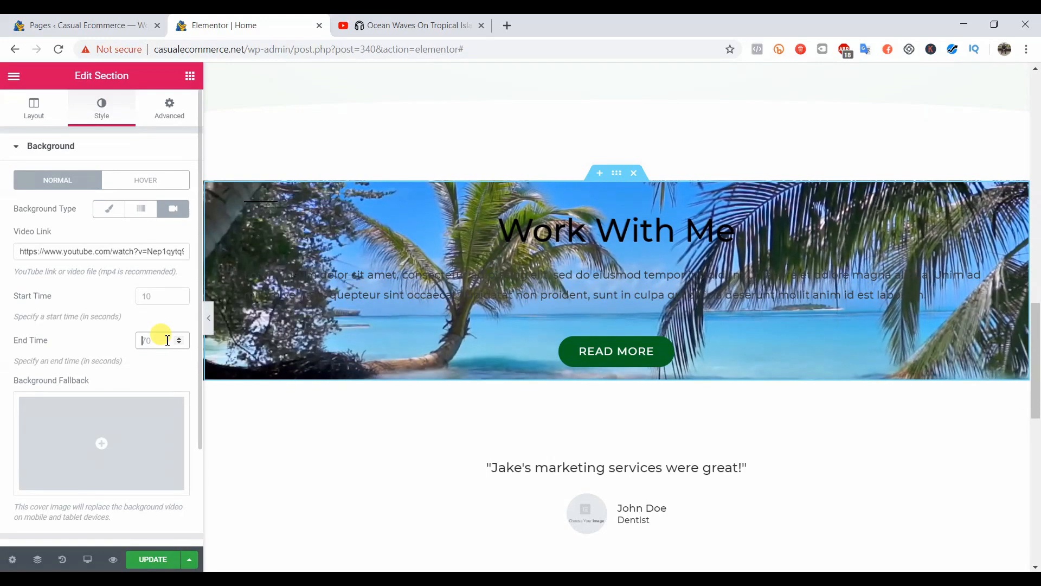
# - Set the background video to play from 10 to 30 seconds, then select the placeholder paragraph text
pyautogui.write('30')
pyautogui.click(154, 296)
pyautogui.write('10')
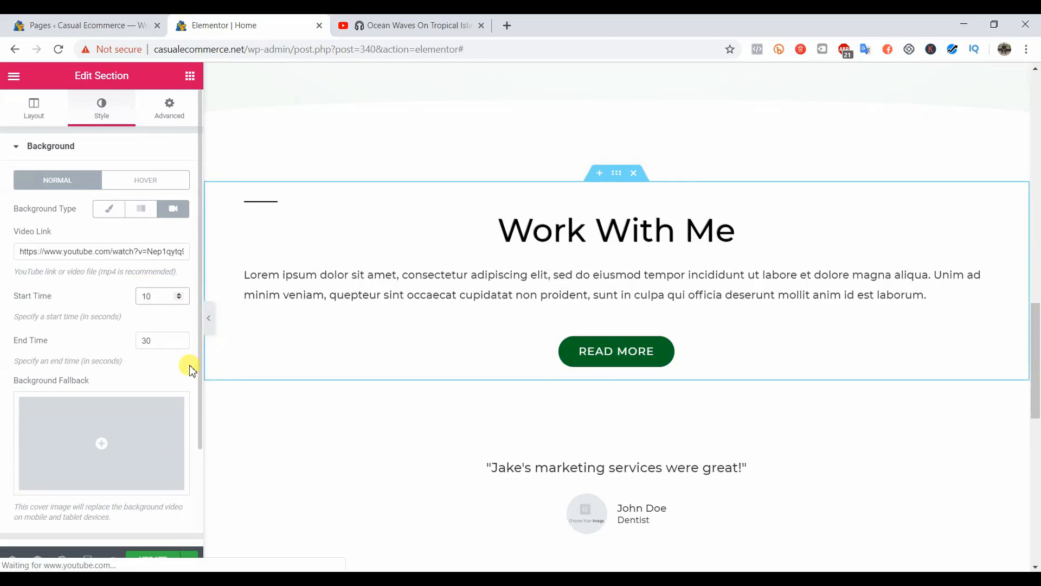
pyautogui.click(164, 372)
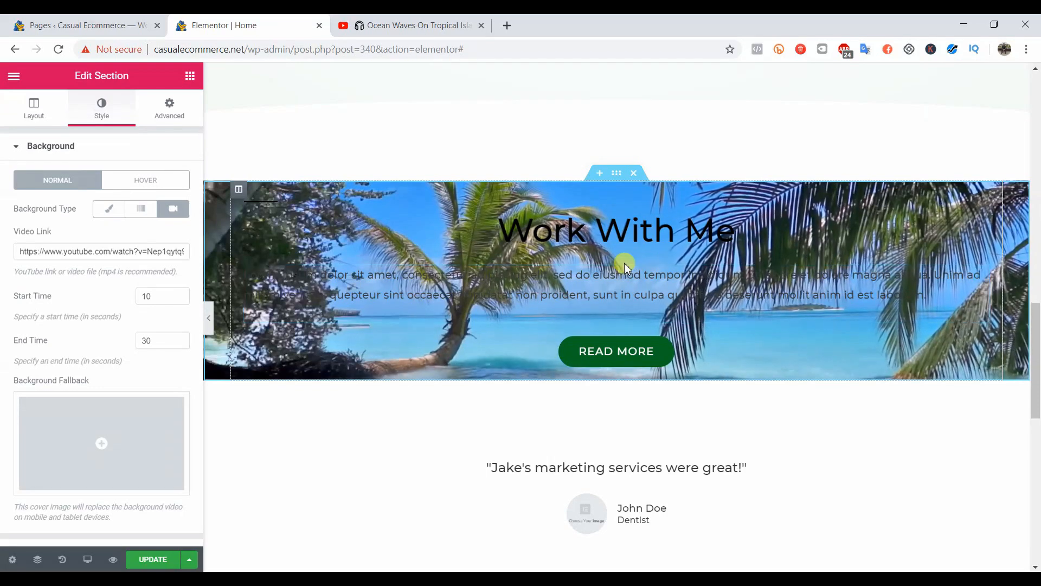
pyautogui.click(518, 286)
pyautogui.moveTo(24, 285); pyautogui.dragTo(186, 483)
# - Delete the placeholder paragraph and make the Work With Me heading text white
pyautogui.press('BackSpace')
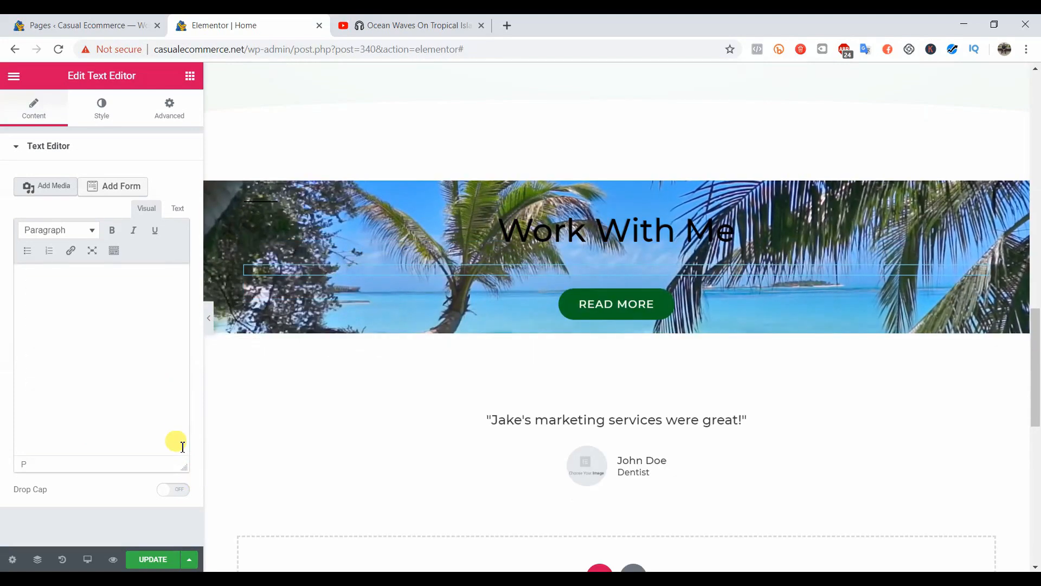
pyautogui.click(616, 224)
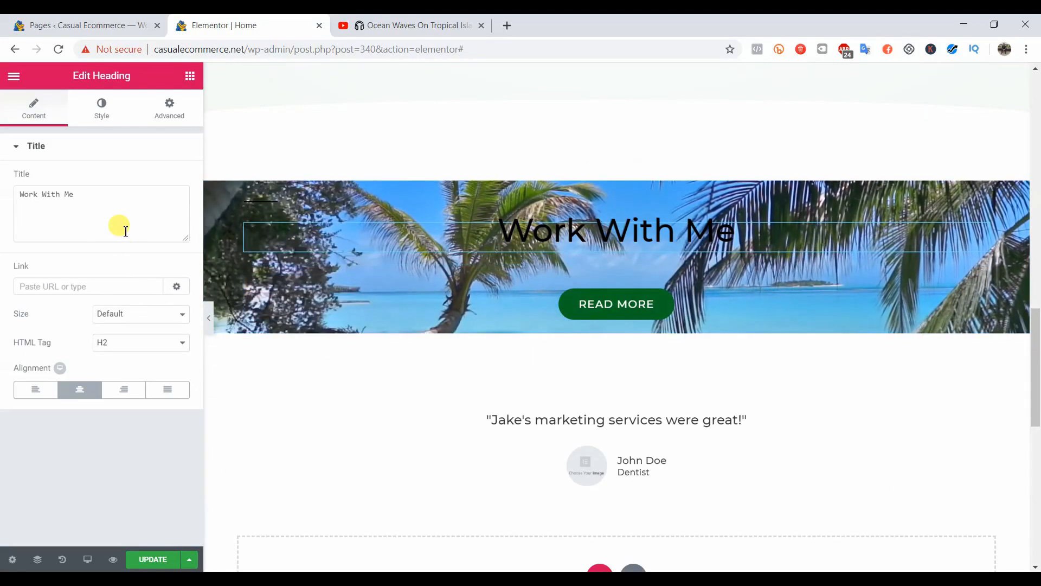
pyautogui.click(102, 114)
pyautogui.click(171, 179)
pyautogui.moveTo(142, 249); pyautogui.dragTo(7, 187)
pyautogui.click(4, 182)
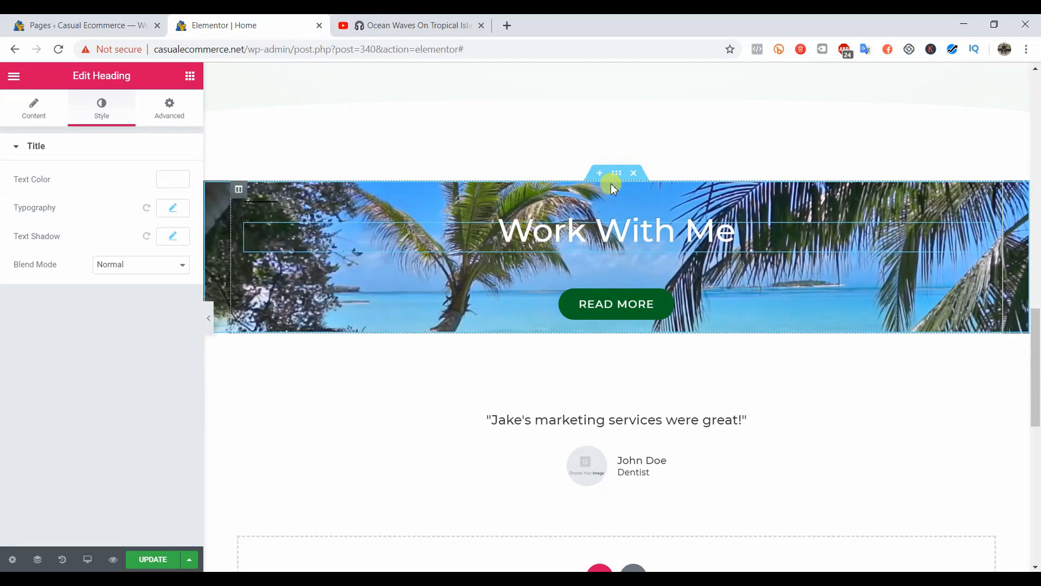
# - Set the banner section's height to Fit To Screen, then update and preview the page
pyautogui.click(612, 179)
pyautogui.scroll(1, 415, 307)
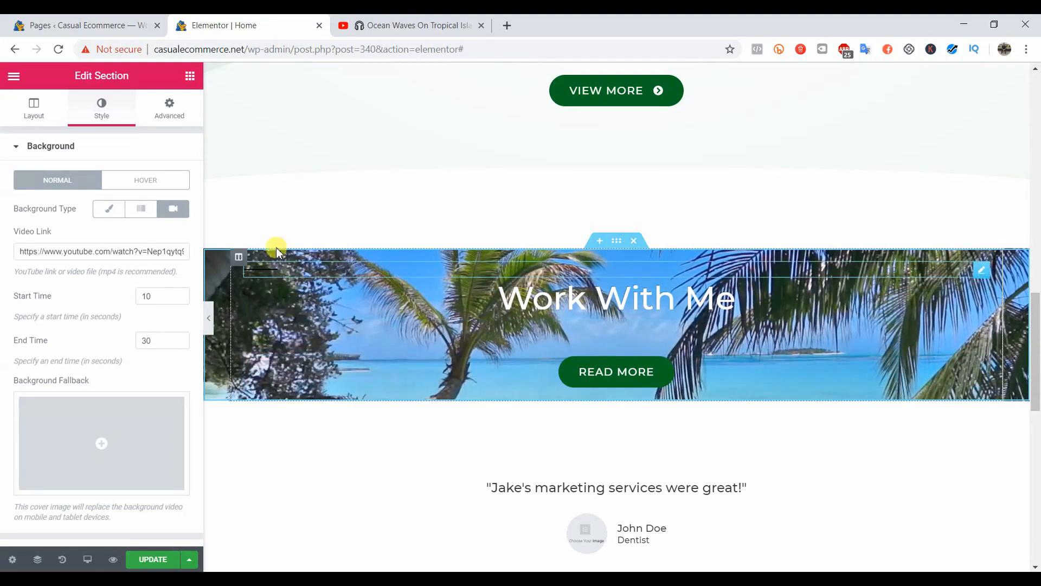
pyautogui.click(33, 113)
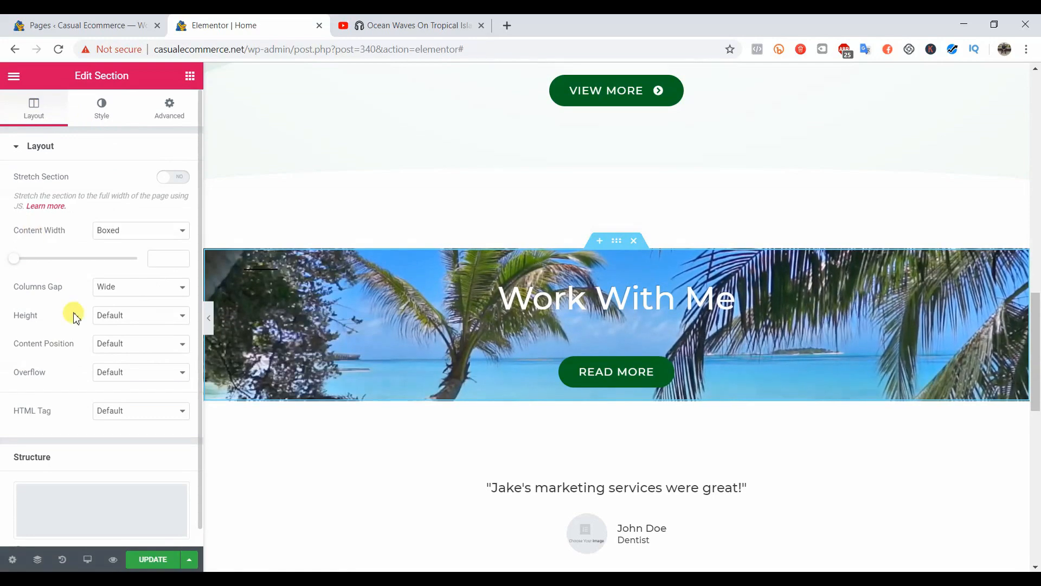
pyautogui.click(144, 317)
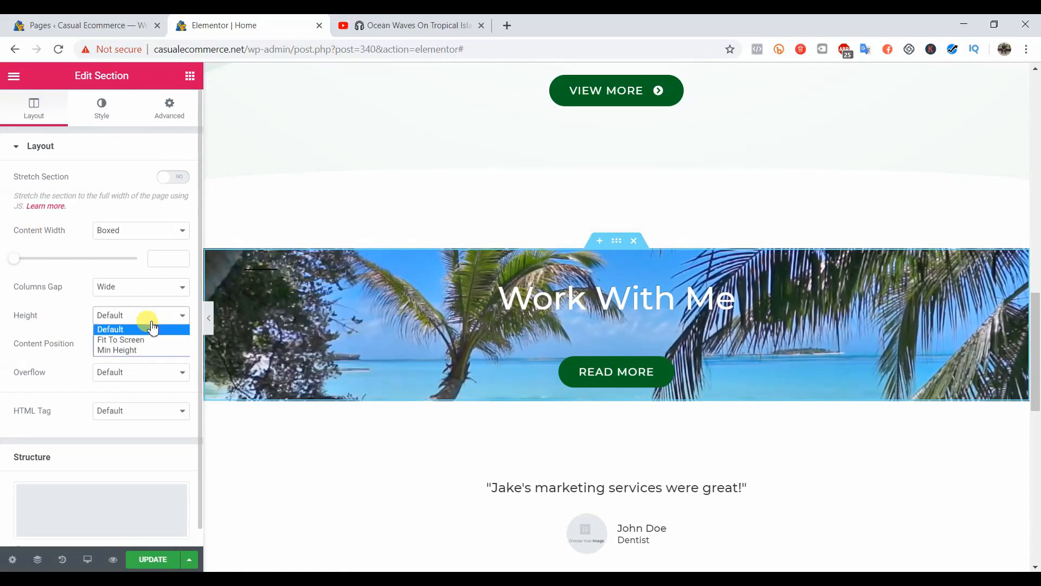
pyautogui.click(126, 339)
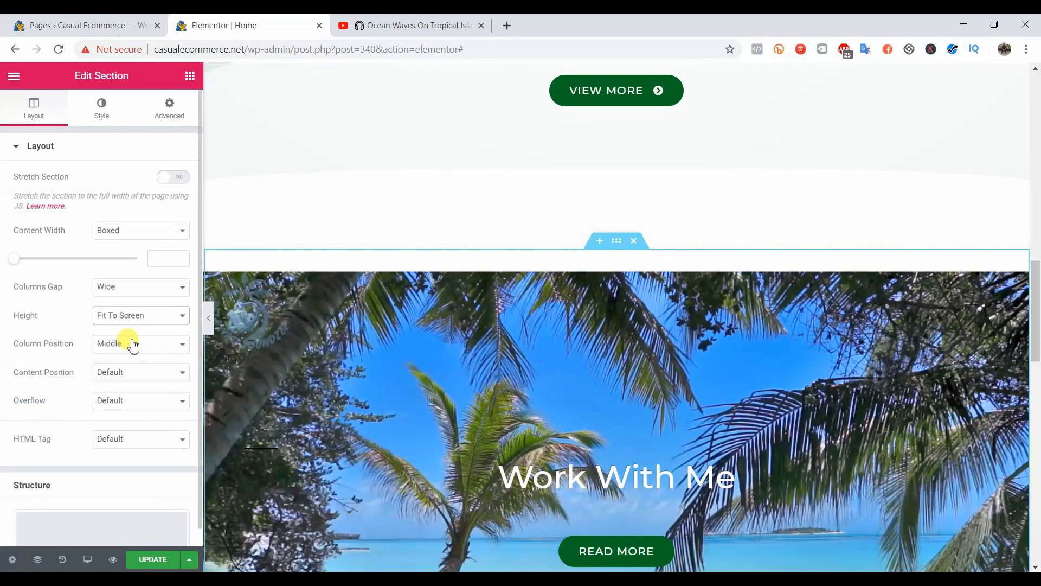
pyautogui.moveTo(1036, 307); pyautogui.dragTo(1032, 349)
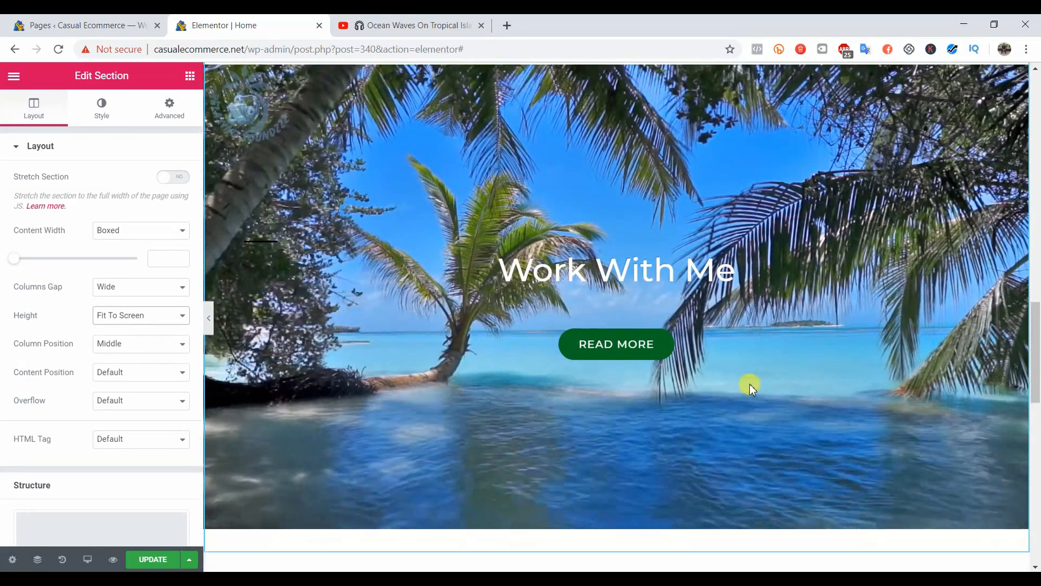
pyautogui.scroll(1, 749, 384)
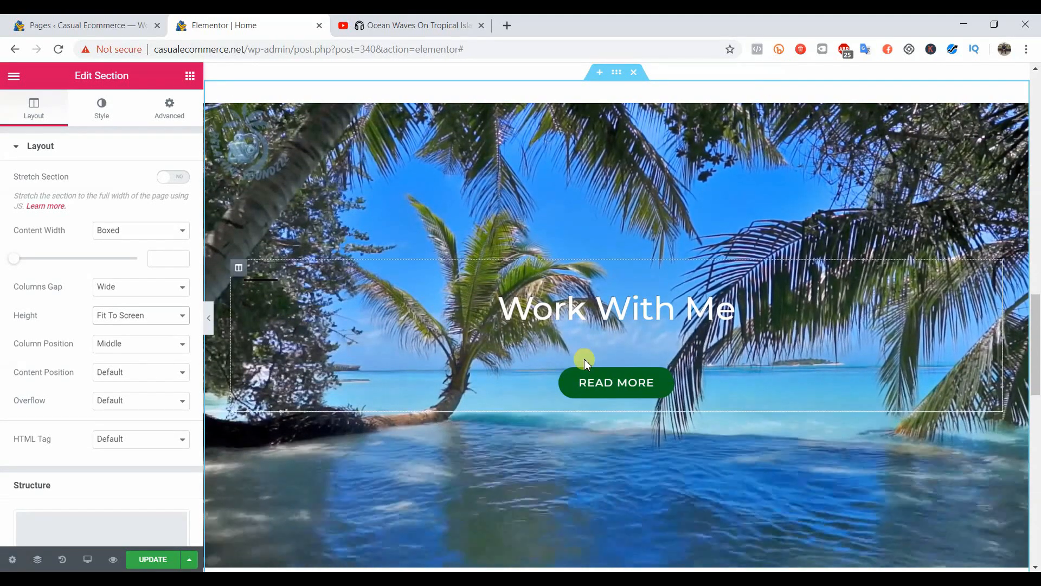
pyautogui.click(153, 559)
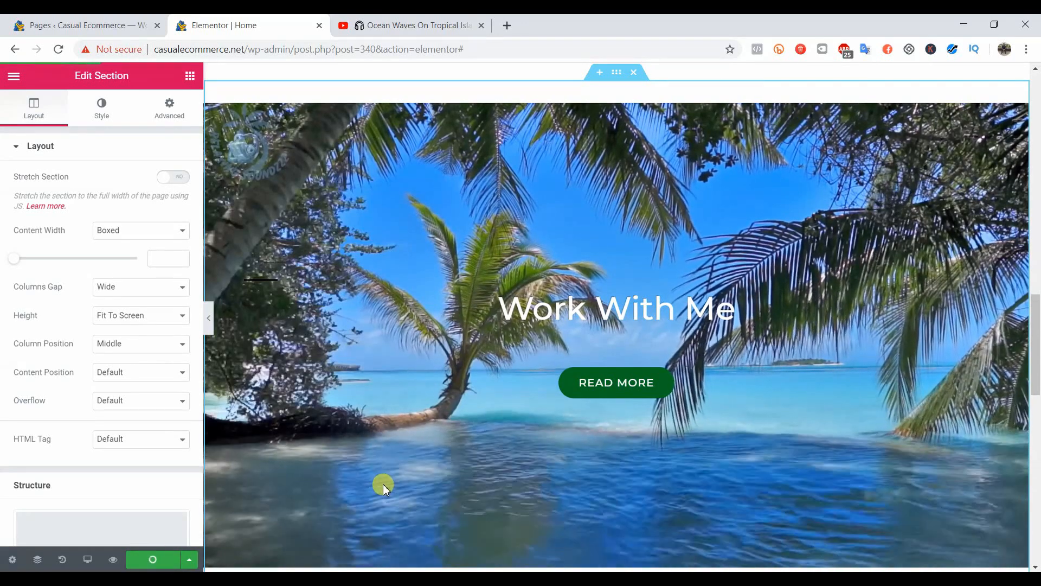
pyautogui.click(111, 560)
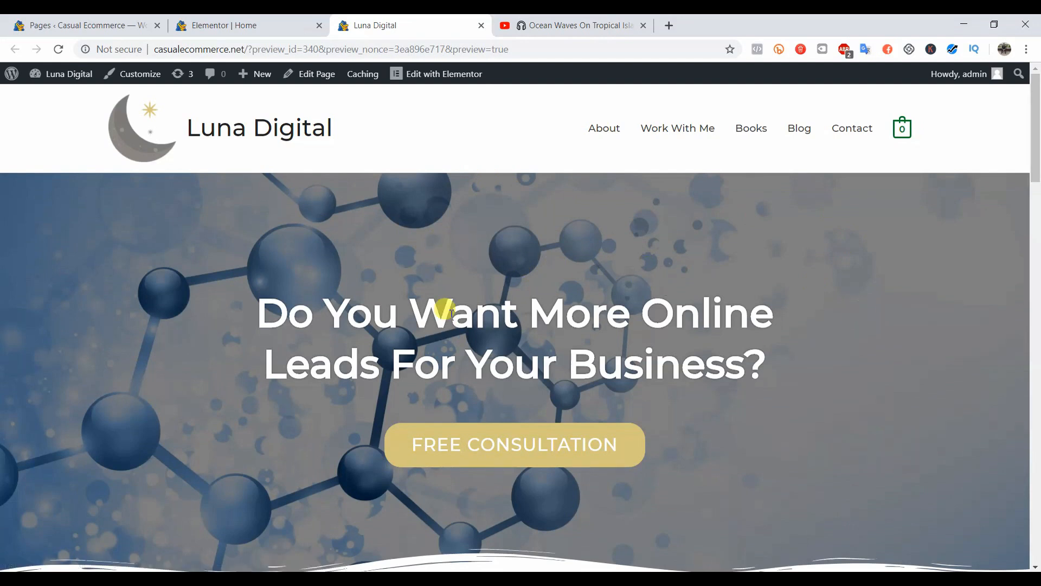
# - Scroll the preview to check the ocean-waves banner and the Dentist testimonial below it
pyautogui.scroll(-1, 655, 339)
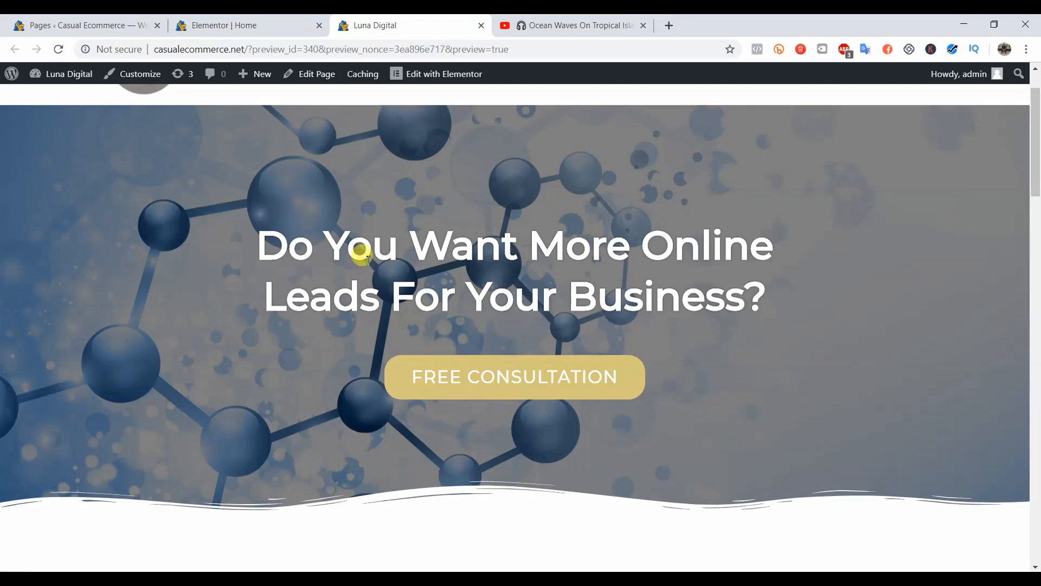
pyautogui.scroll(-8, 595, 323)
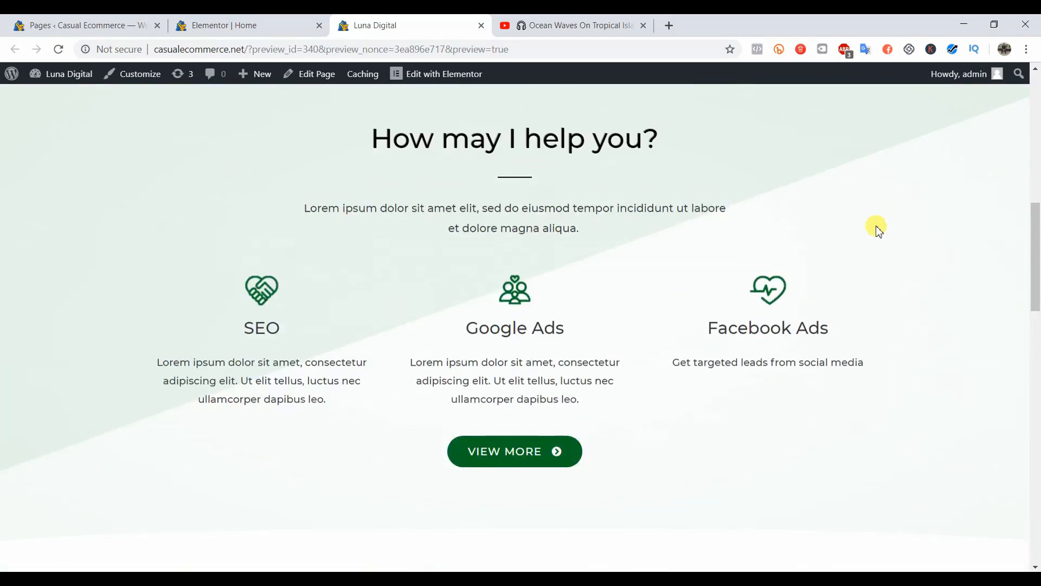
pyautogui.scroll(-9, 856, 223)
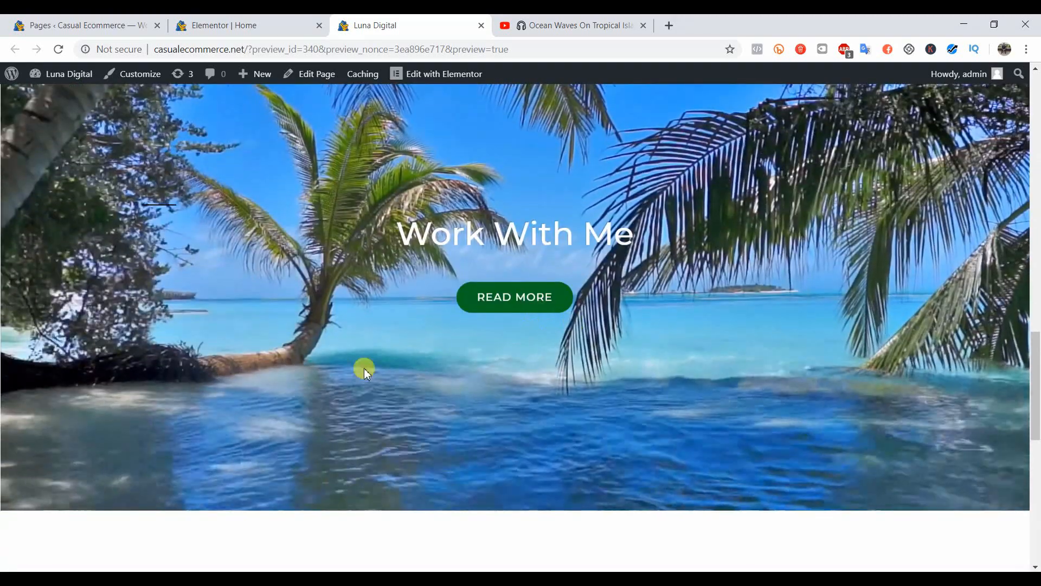
pyautogui.scroll(-4, 689, 406)
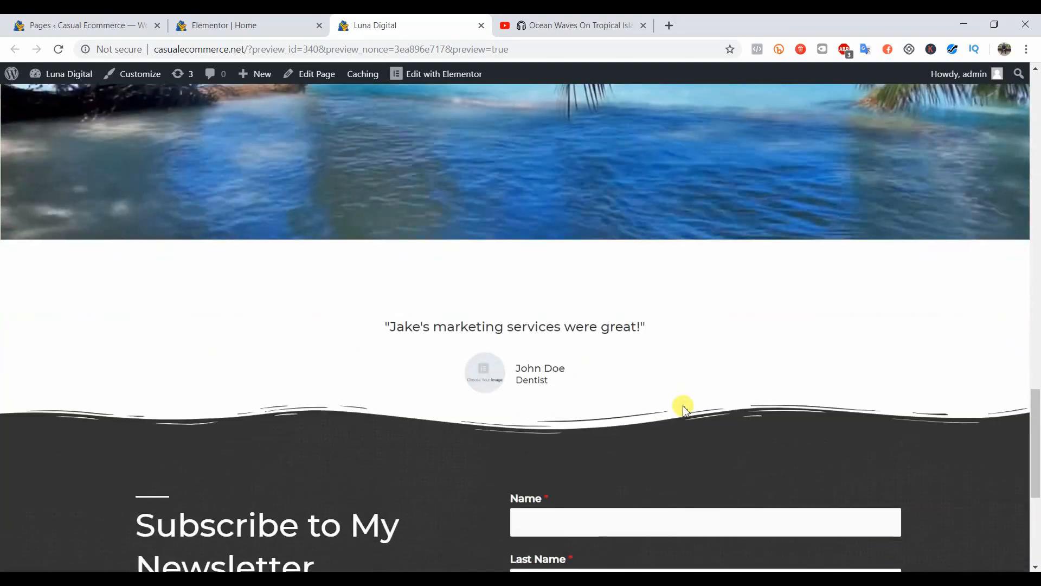
pyautogui.scroll(-2, 691, 363)
pyautogui.scroll(4, 694, 370)
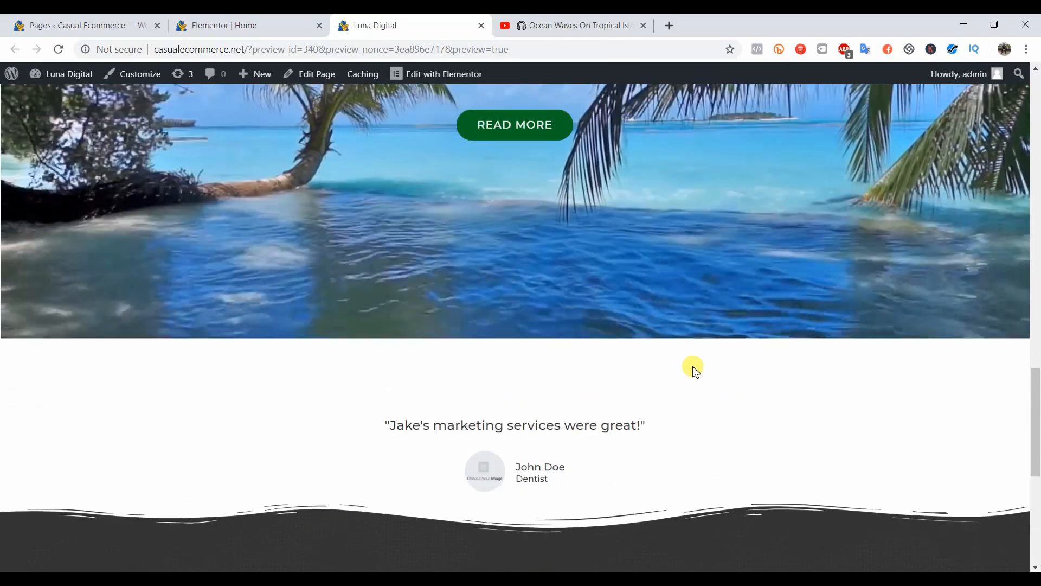
pyautogui.scroll(15, 695, 370)
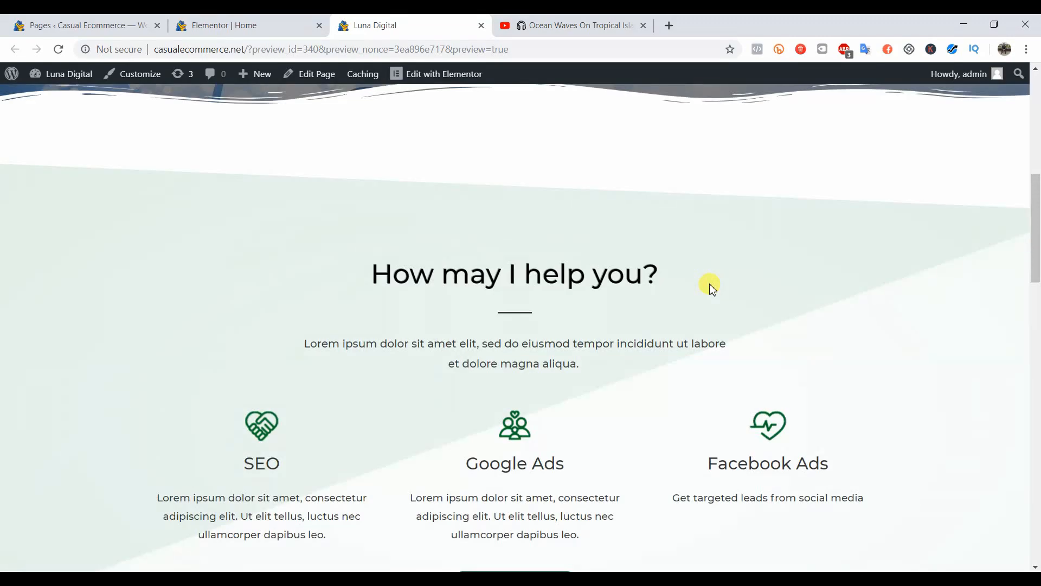
pyautogui.hotkey('ctrl', 'w')
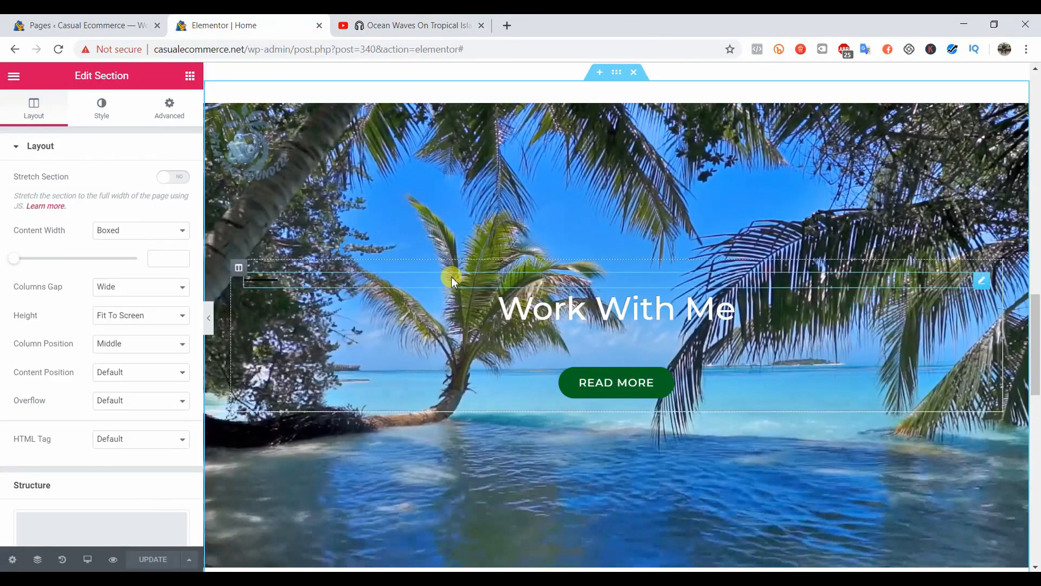
pyautogui.scroll(7, 743, 339)
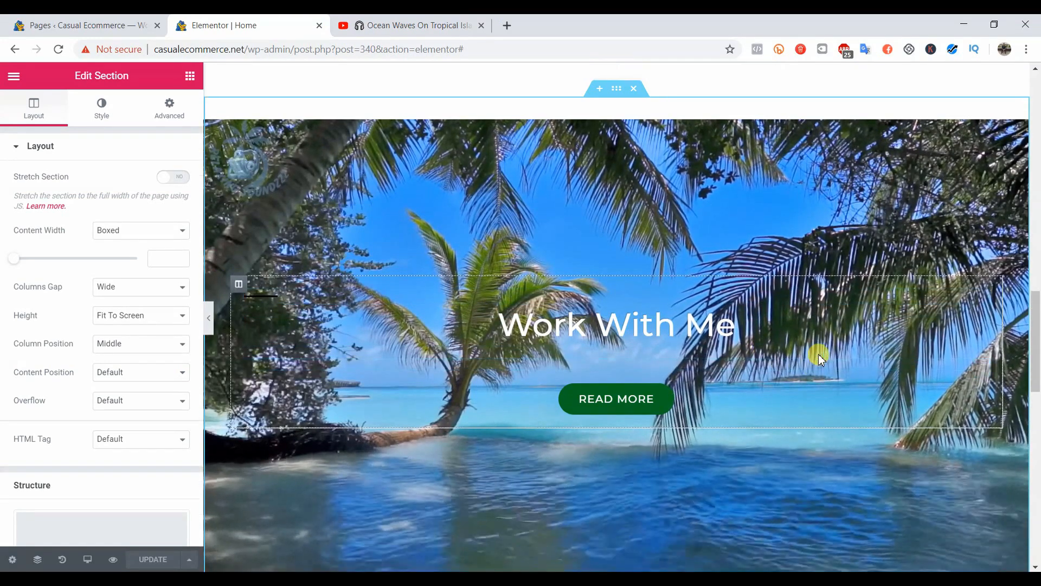
pyautogui.scroll(2, 789, 336)
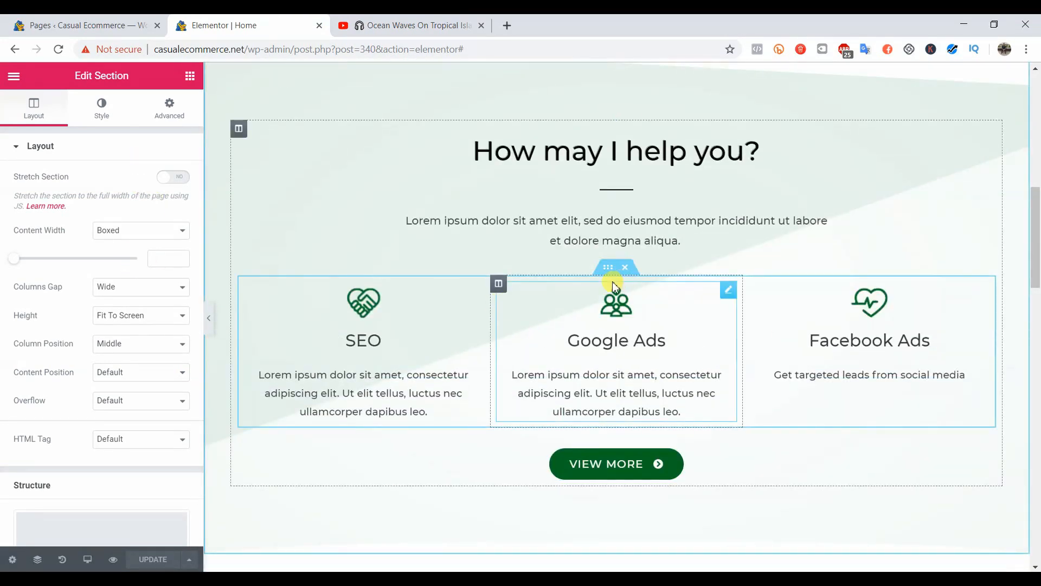
pyautogui.moveTo(1038, 269); pyautogui.dragTo(1036, 170)
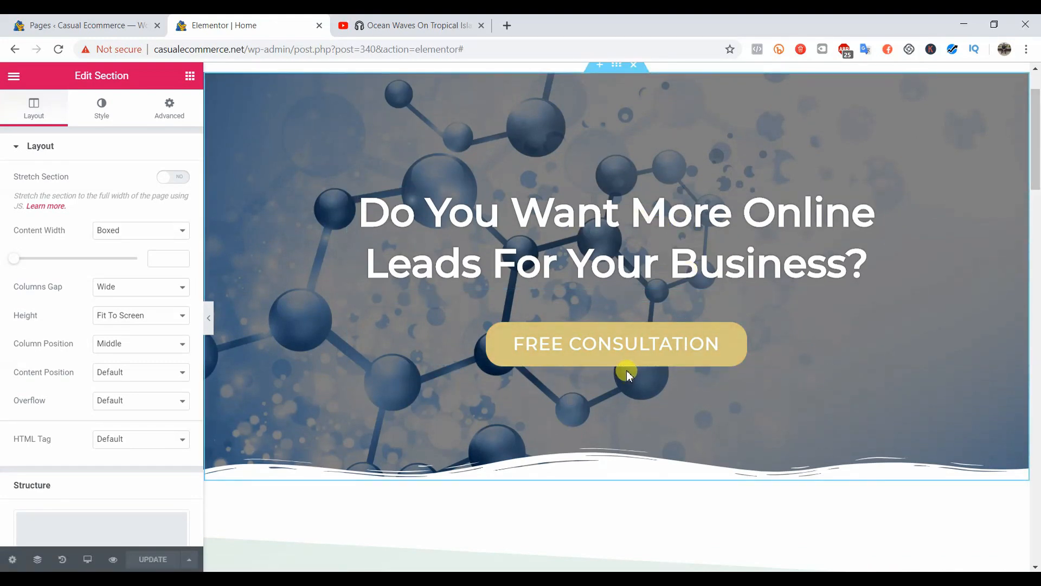
pyautogui.scroll(-1, 741, 416)
pyautogui.scroll(2, 764, 414)
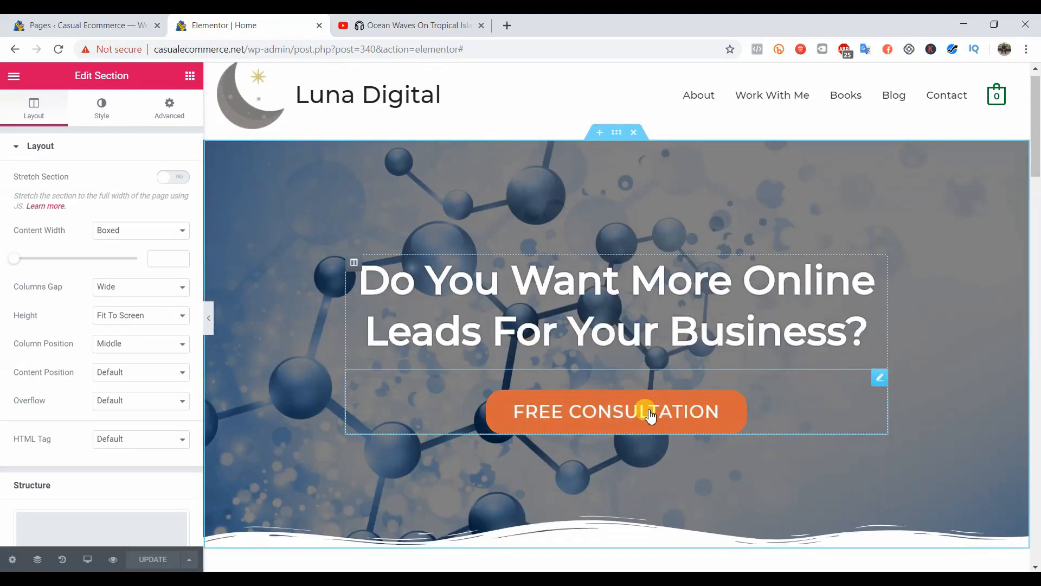
pyautogui.scroll(-2, 920, 472)
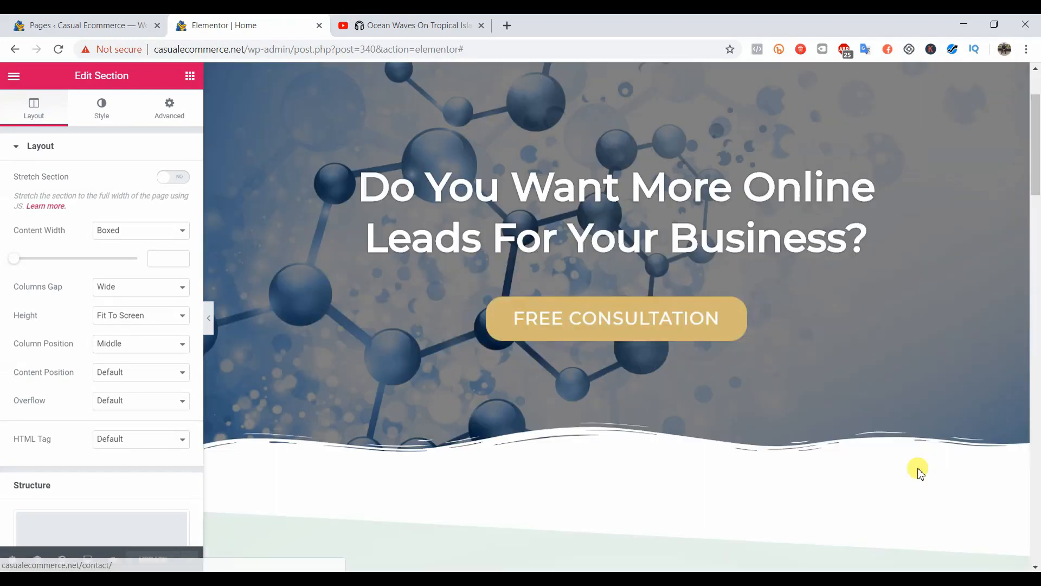
pyautogui.scroll(-10, 920, 472)
pyautogui.scroll(4, 917, 442)
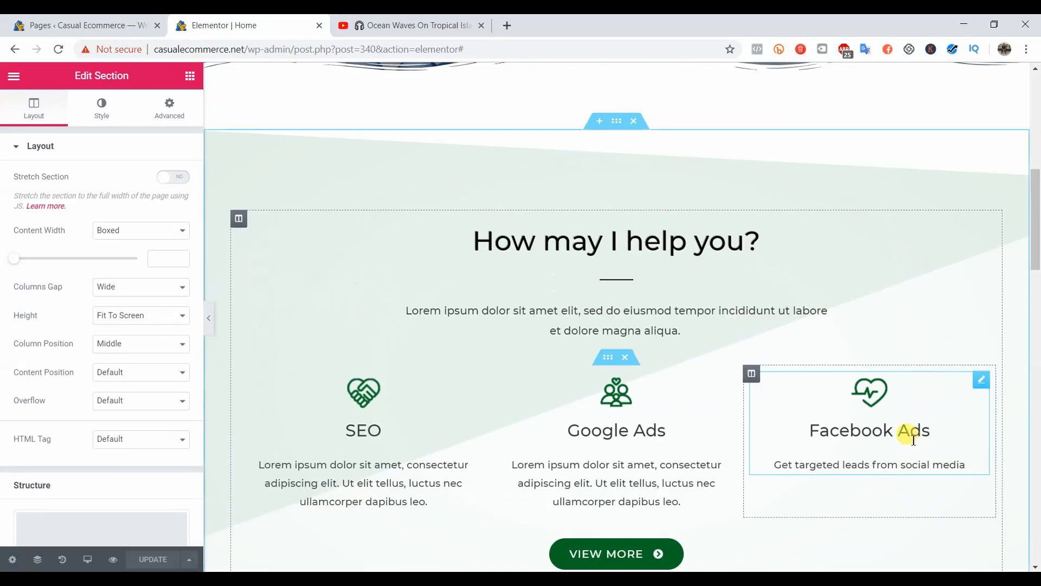
pyautogui.scroll(-4, 907, 431)
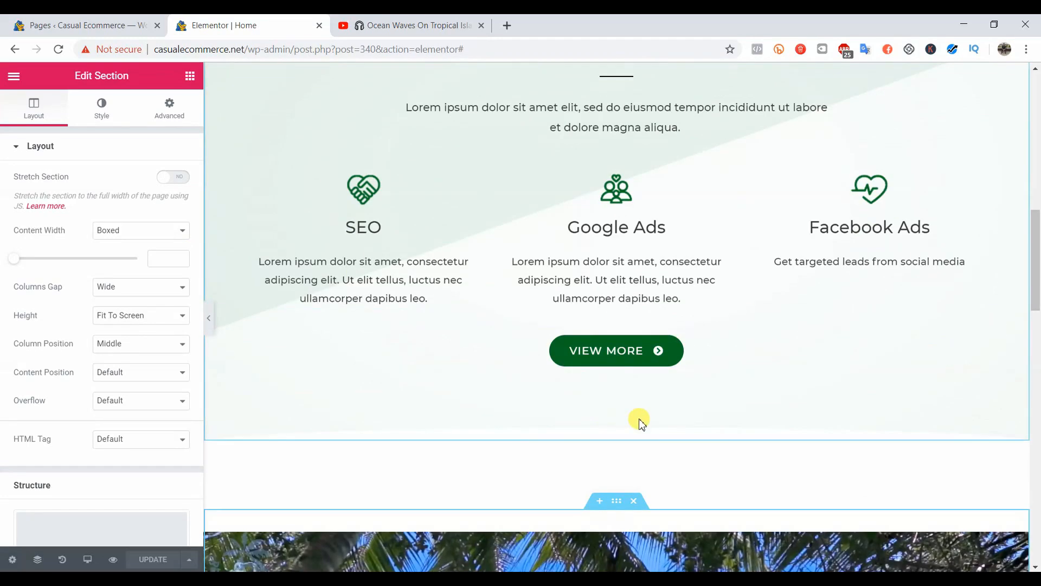
pyautogui.scroll(6, 640, 415)
pyautogui.scroll(4, 644, 410)
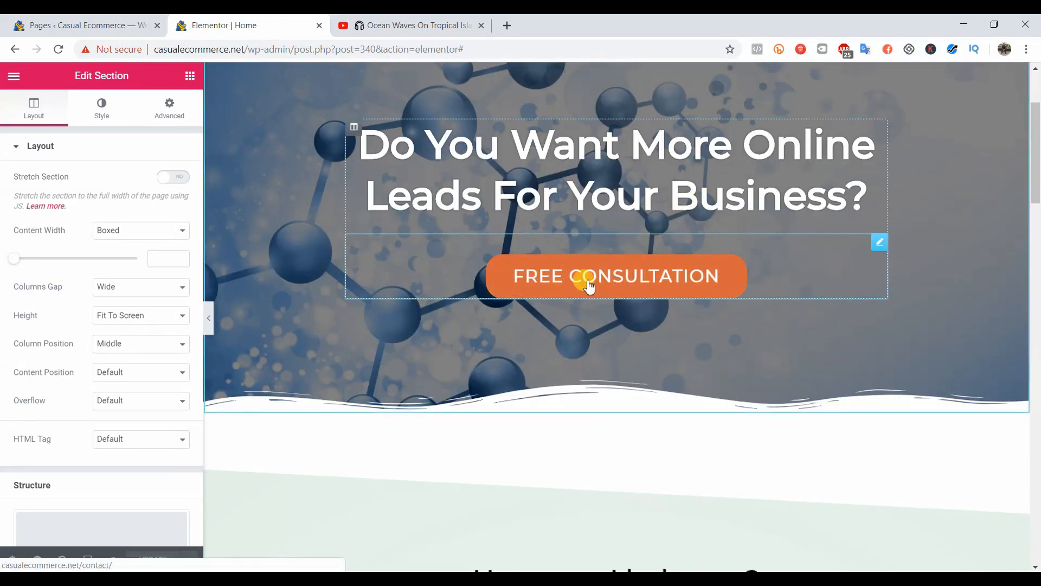
# - Take FREE CONSULTATION's #d6c77c colour, centre VIEW MORE, and apply that gold to its background
pyautogui.click(572, 282)
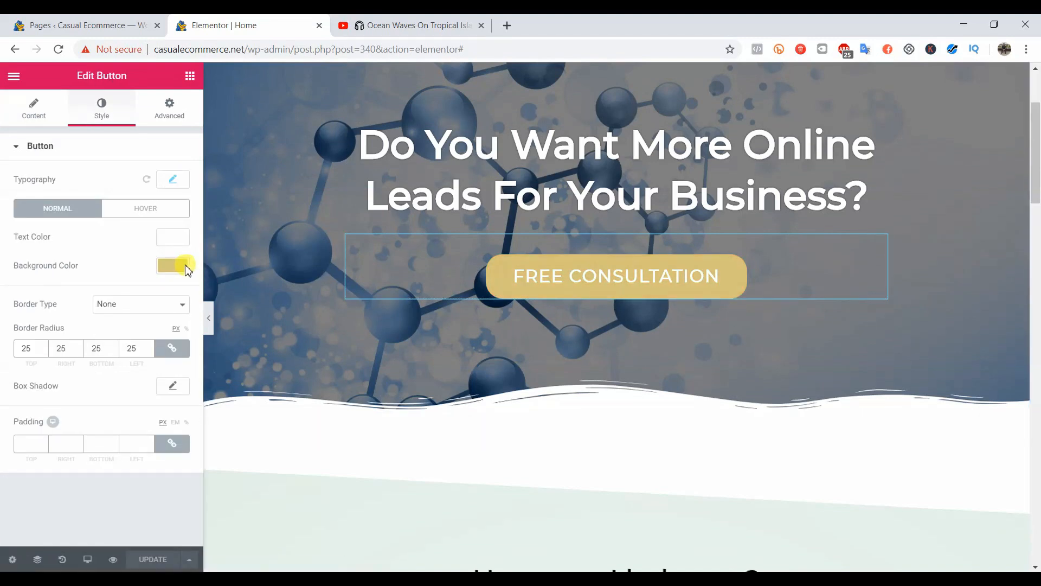
pyautogui.click(184, 267)
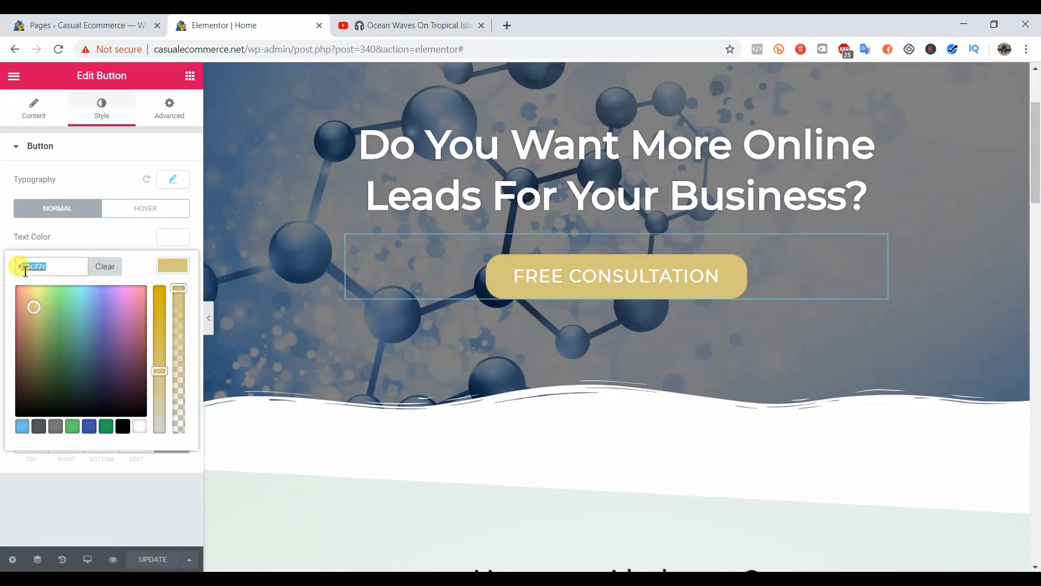
pyautogui.scroll(-8, 626, 428)
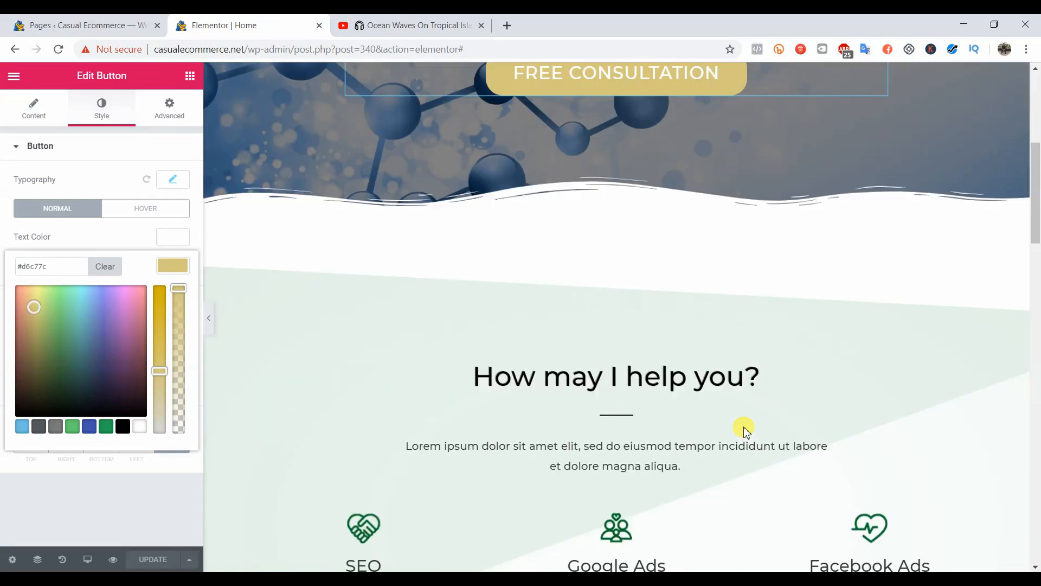
pyautogui.click(625, 486)
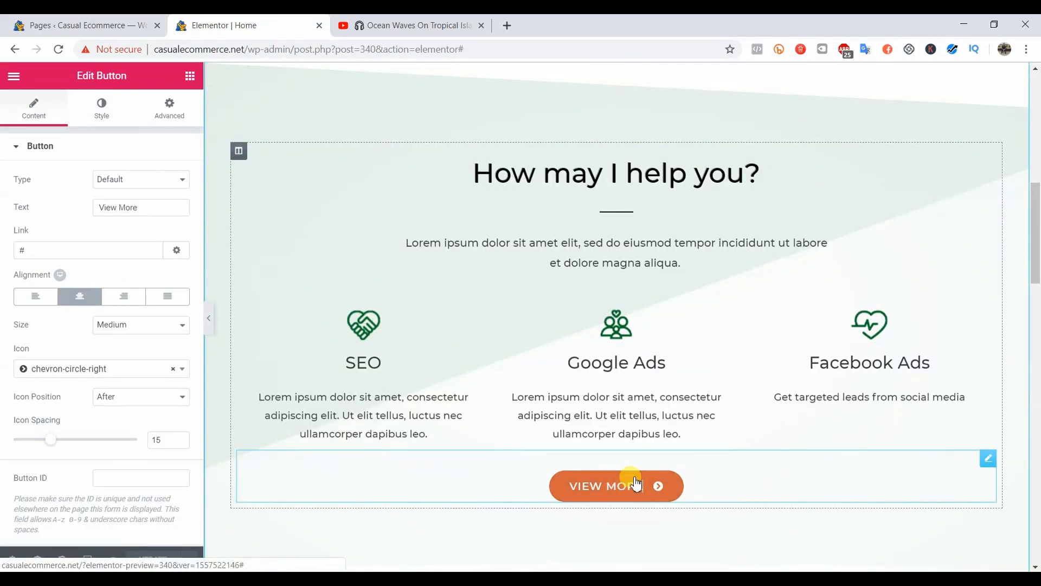
pyautogui.click(76, 295)
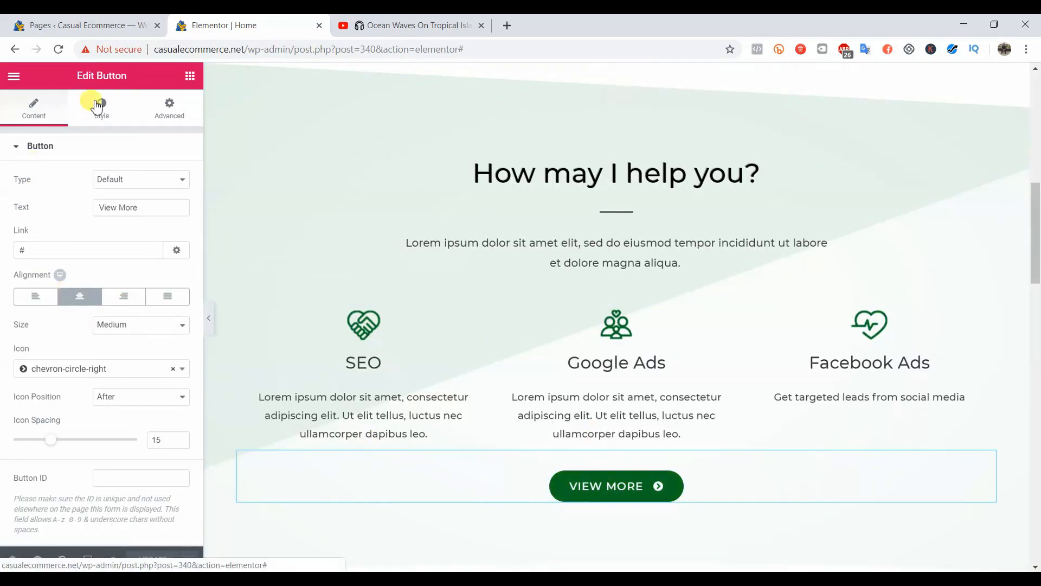
pyautogui.click(98, 105)
pyautogui.click(175, 267)
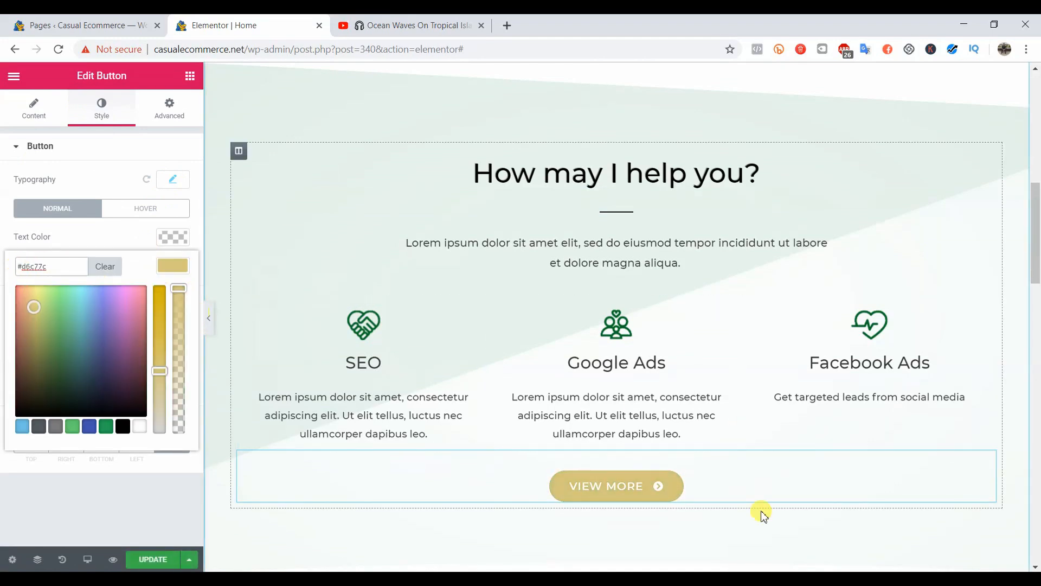
pyautogui.scroll(-10, 1037, 271)
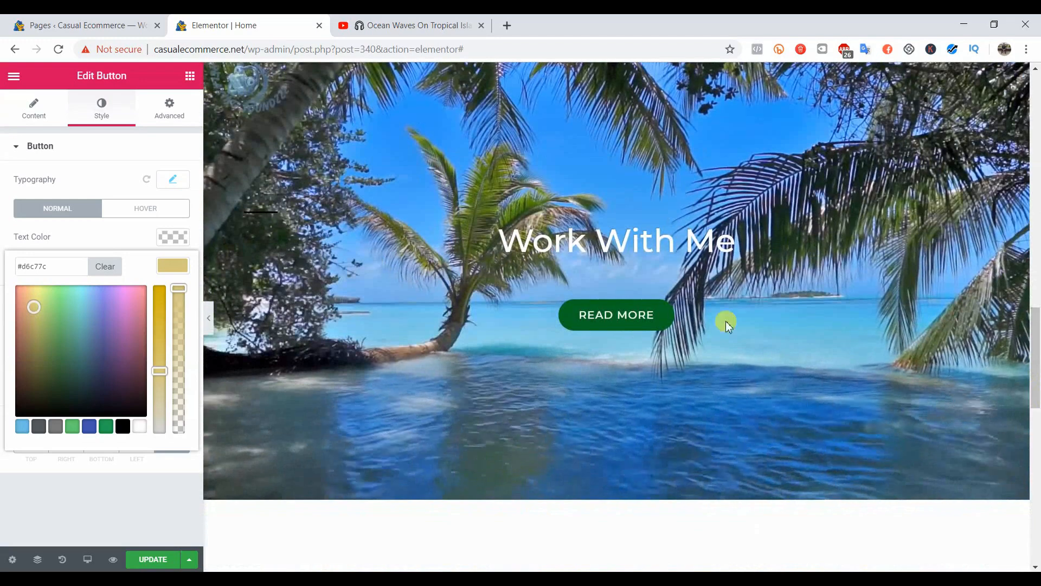
# - Replace the READ MORE button's #006b23 background with gold #d6c77c
pyautogui.click(641, 319)
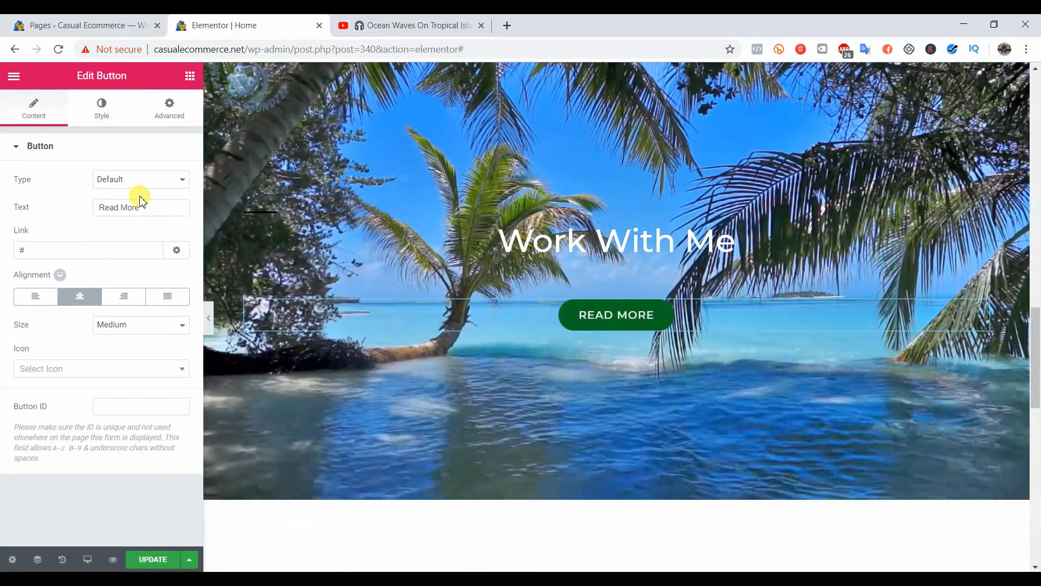
pyautogui.click(93, 107)
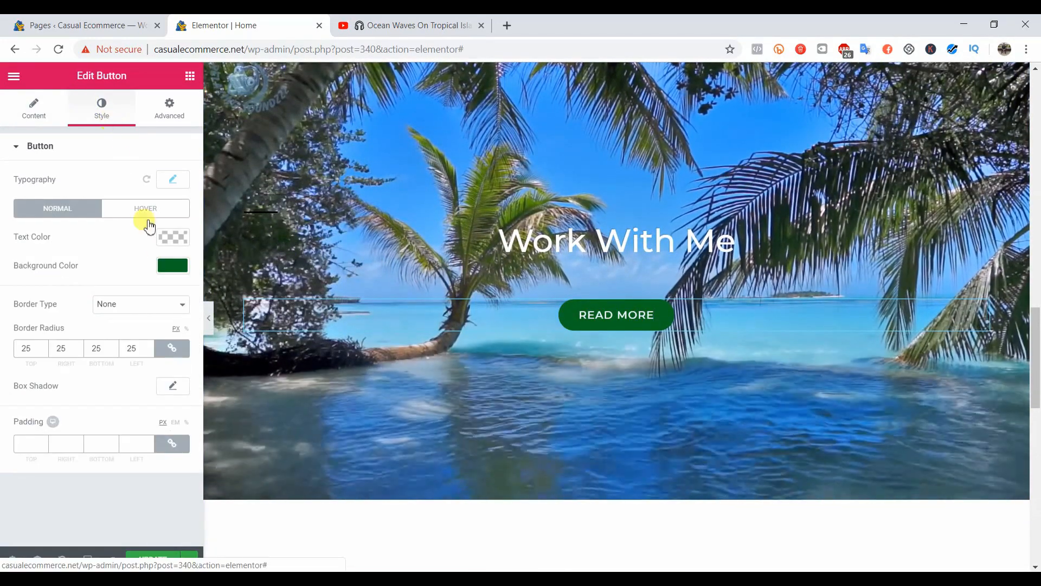
pyautogui.click(170, 263)
pyautogui.moveTo(48, 267); pyautogui.dragTo(18, 266)
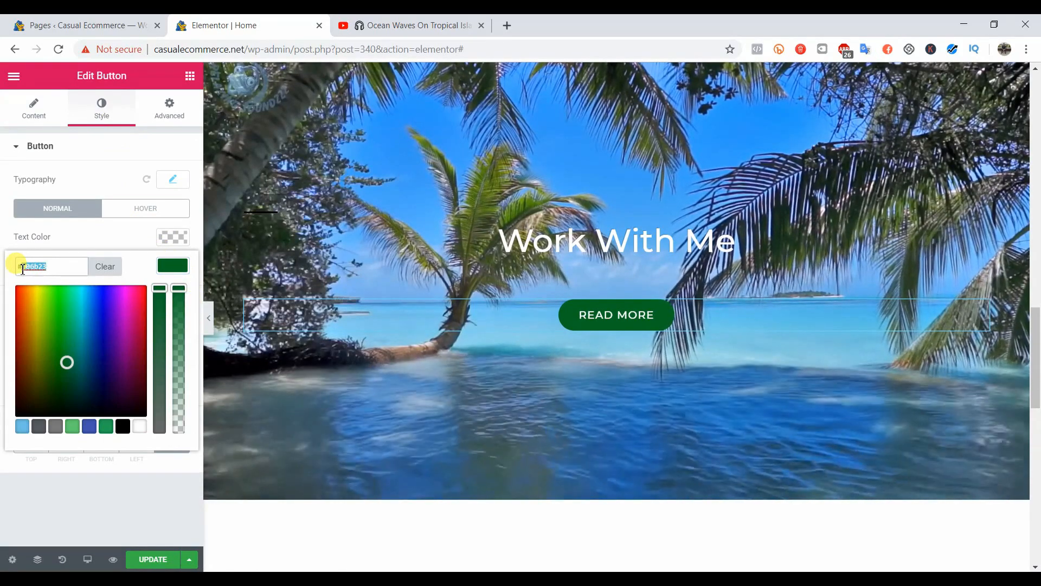
pyautogui.write('#d6c77c')
pyautogui.click(104, 234)
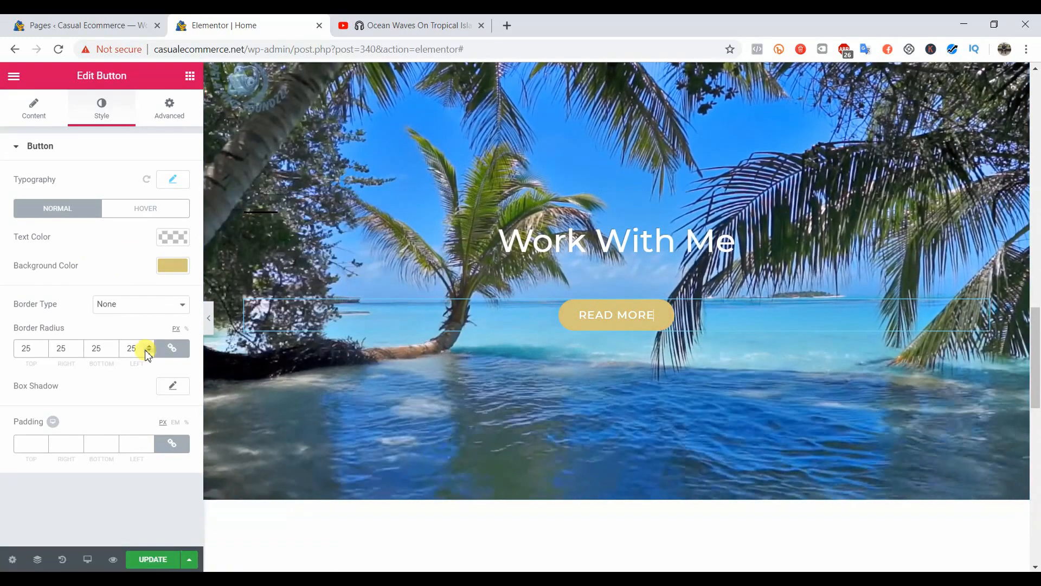
pyautogui.moveTo(660, 321); pyautogui.dragTo(630, 321)
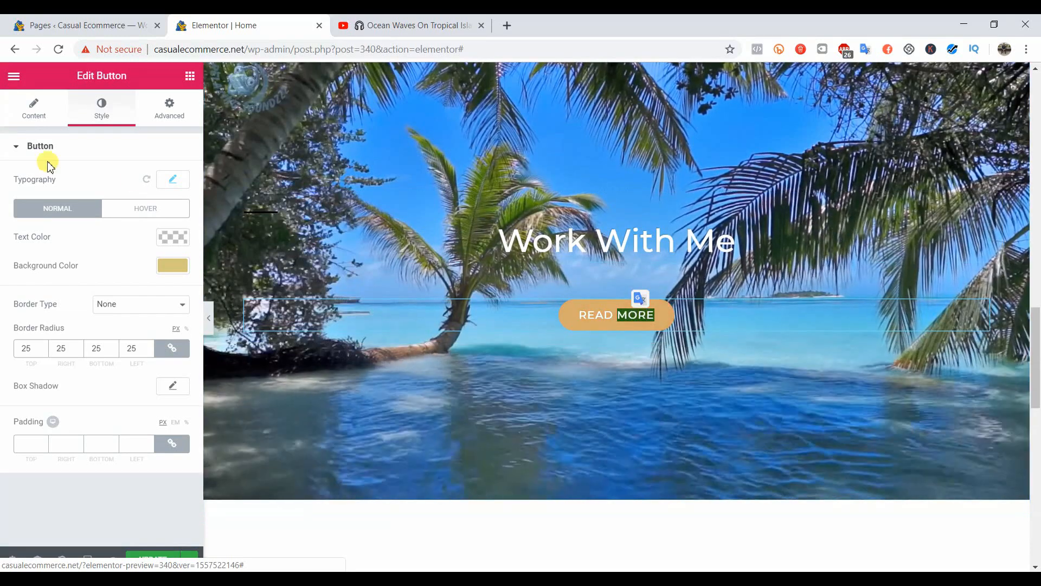
# - Relabel the button 'Free Consultation'
pyautogui.click(33, 108)
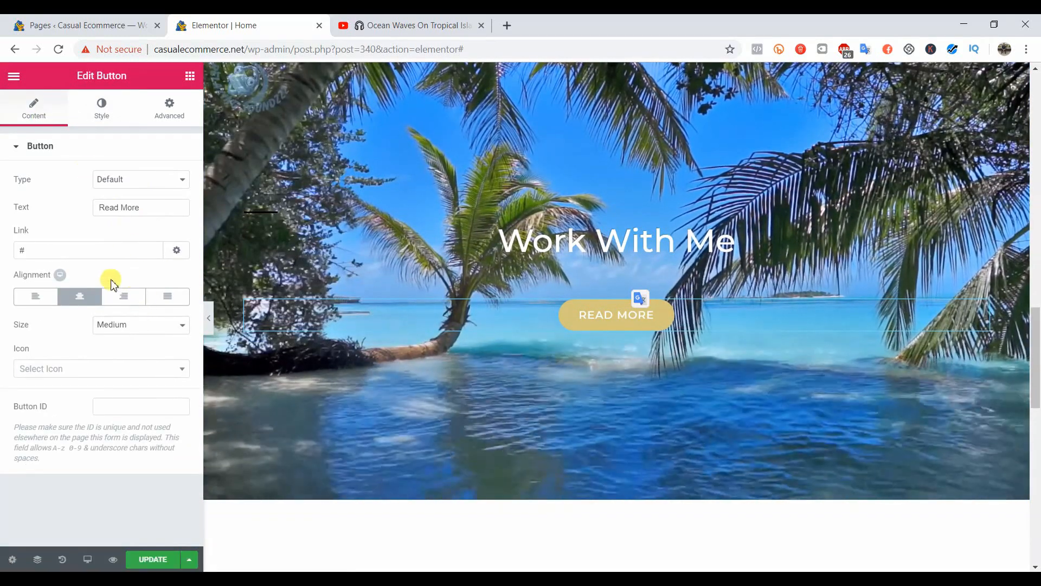
pyautogui.moveTo(160, 209); pyautogui.dragTo(98, 196)
pyautogui.press('BackSpace')
pyautogui.write('Free Consult')
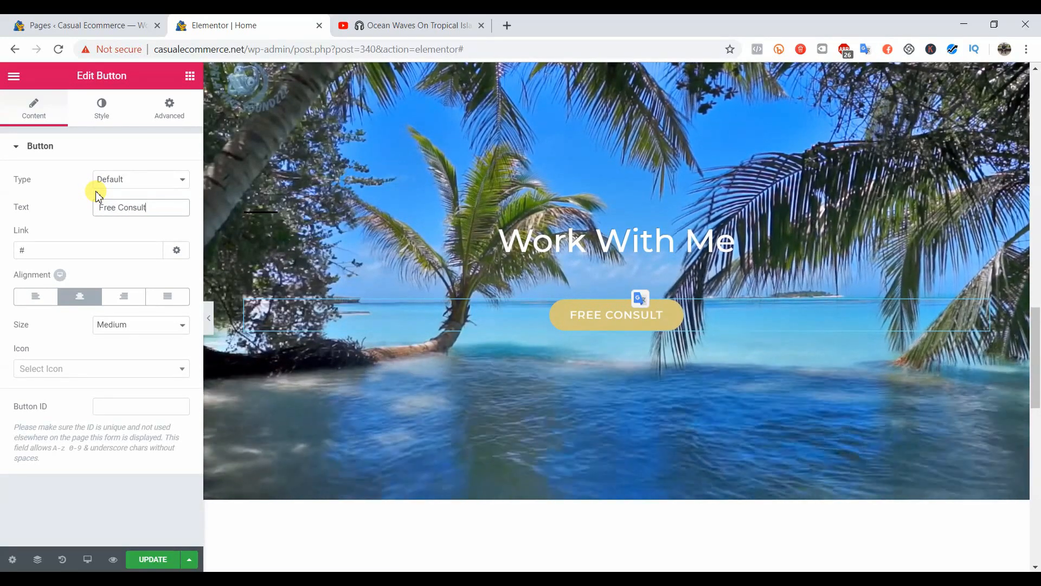
pyautogui.write('ation')
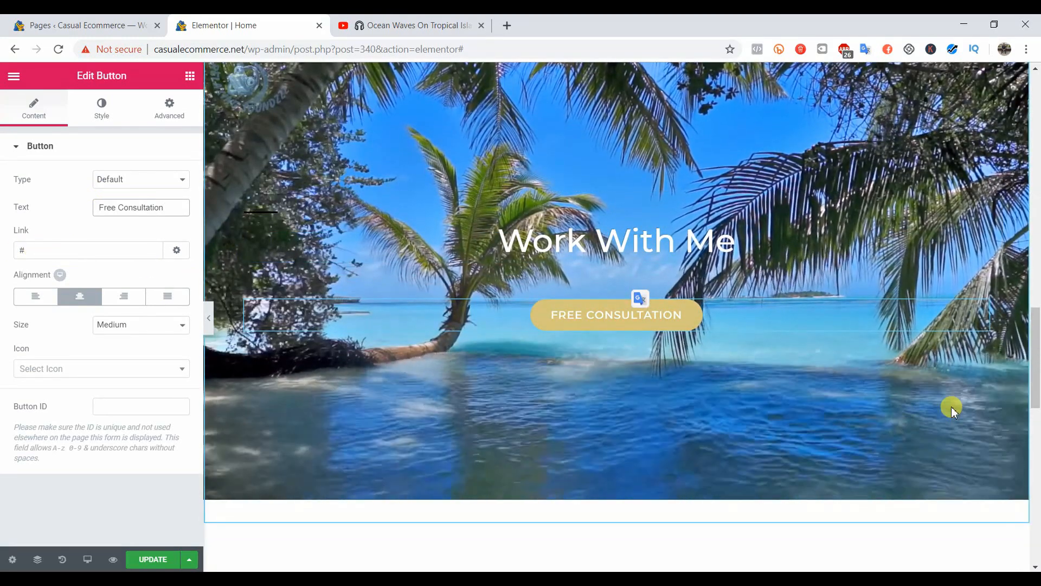
pyautogui.scroll(2, 1036, 389)
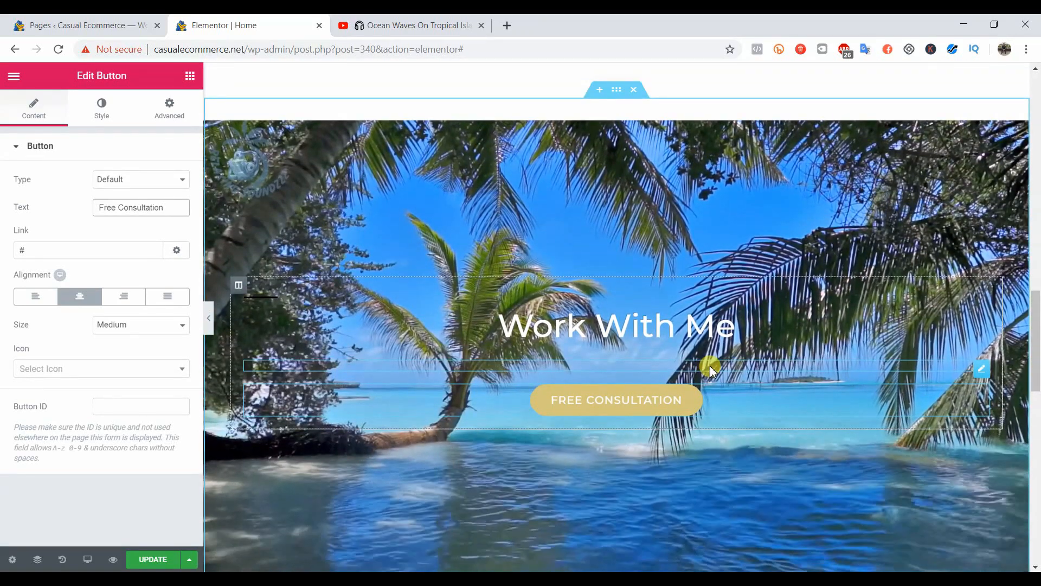
pyautogui.moveTo(1036, 382); pyautogui.dragTo(1036, 240)
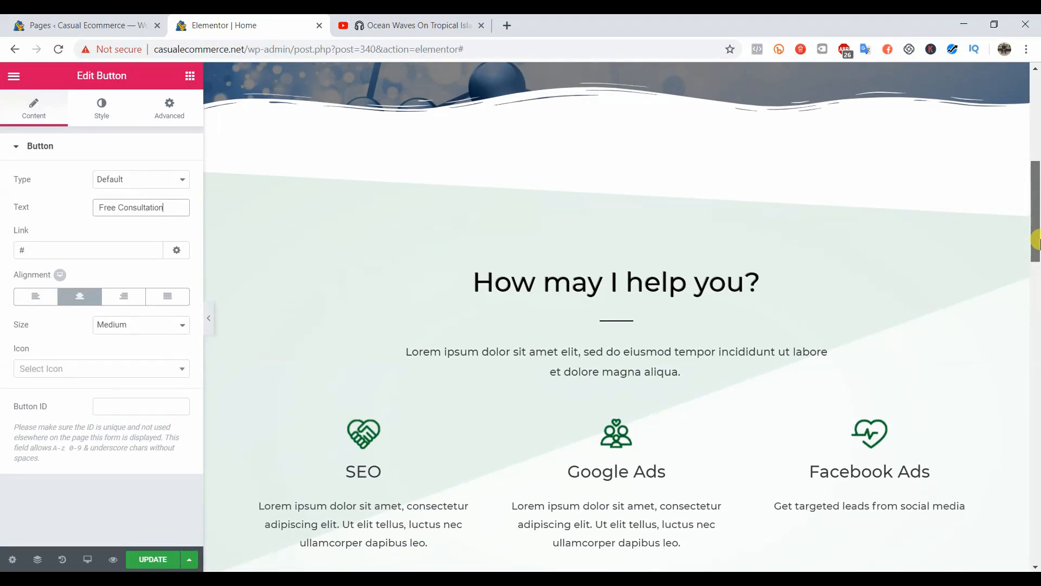
pyautogui.moveTo(1037, 192); pyautogui.dragTo(1037, 152)
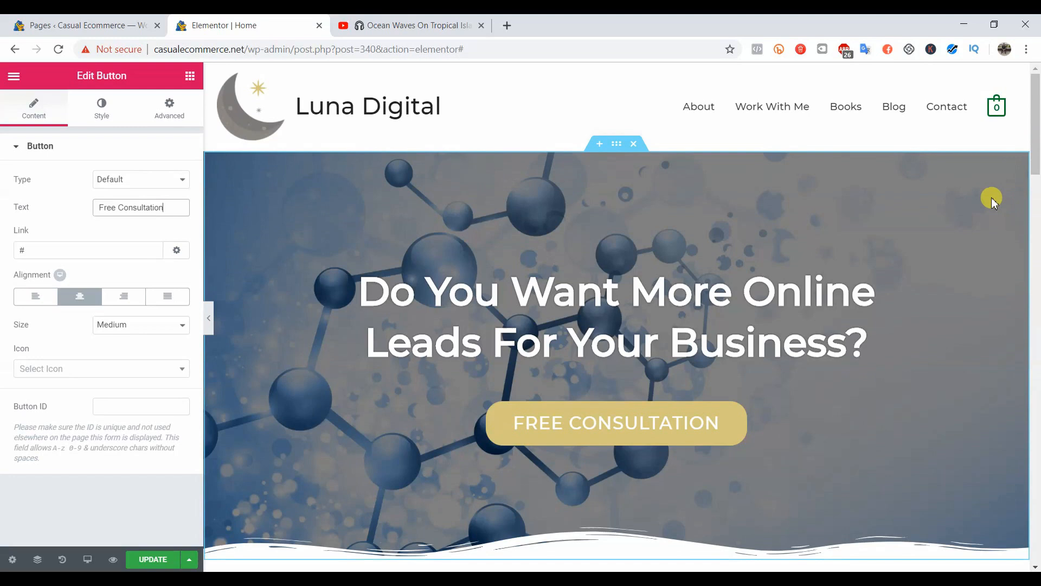
pyautogui.scroll(-1, 922, 376)
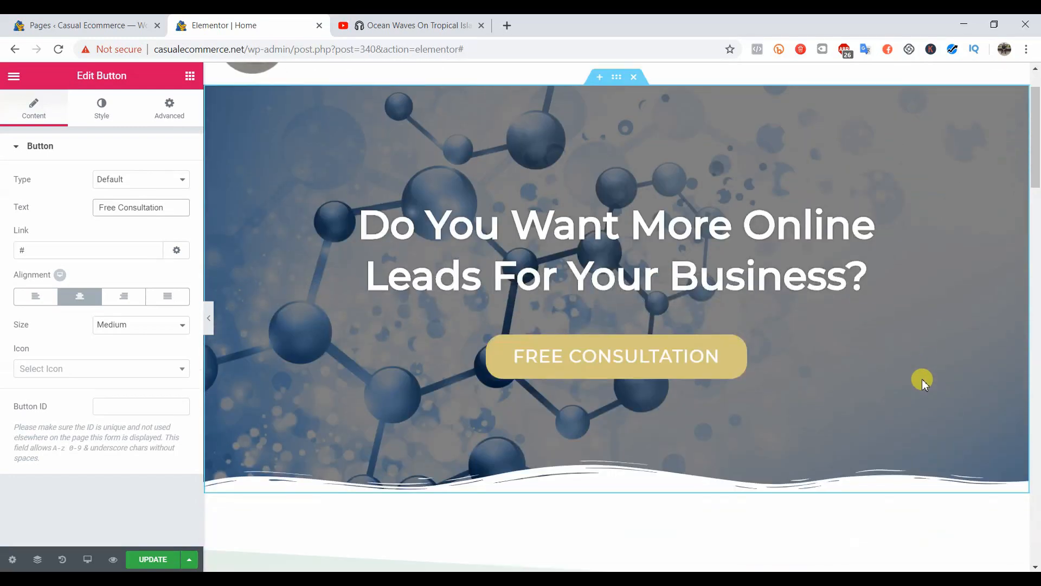
pyautogui.scroll(-10, 958, 400)
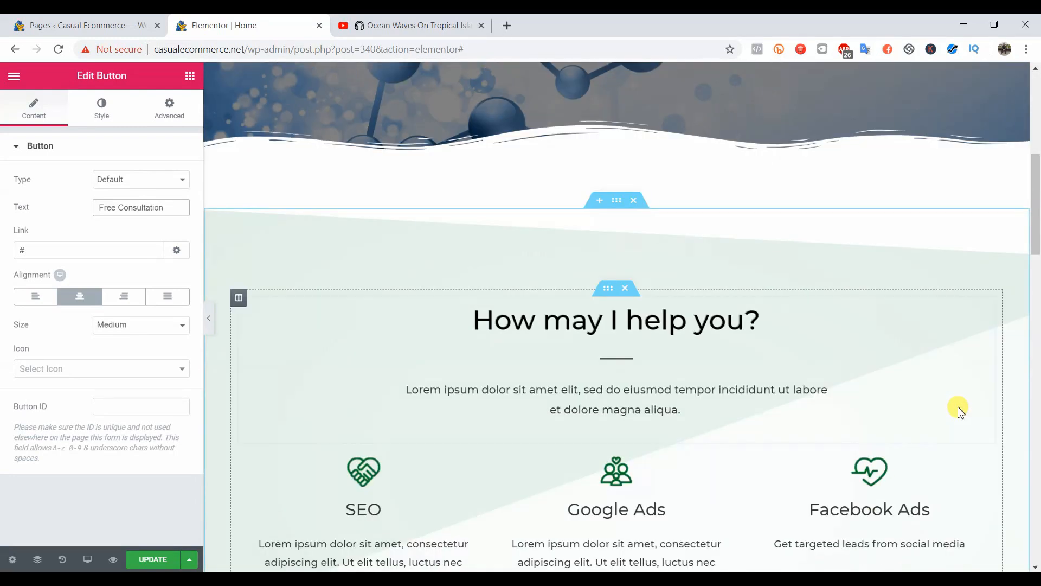
pyautogui.scroll(4, 907, 372)
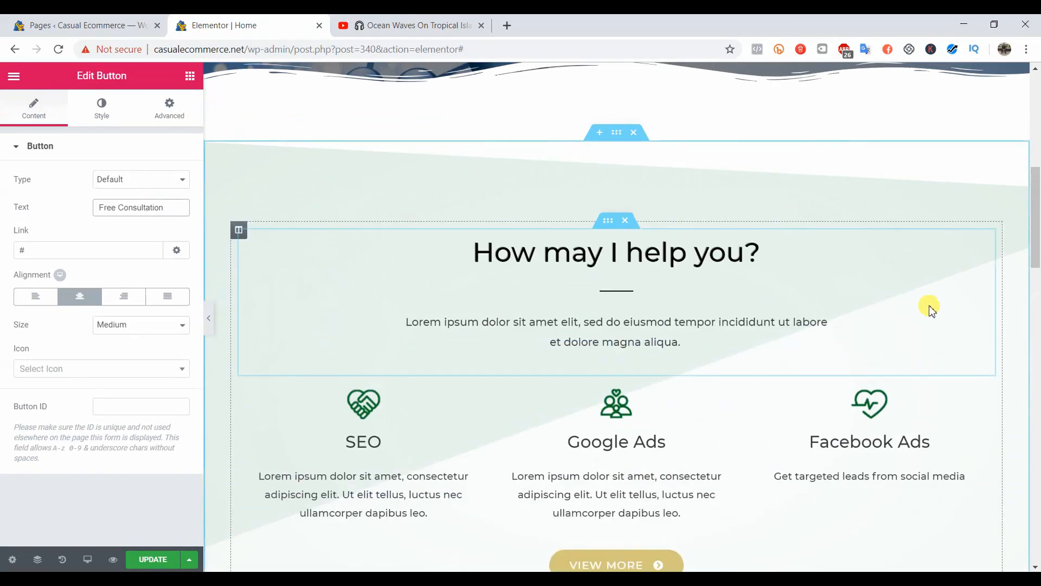
pyautogui.scroll(6, 786, 464)
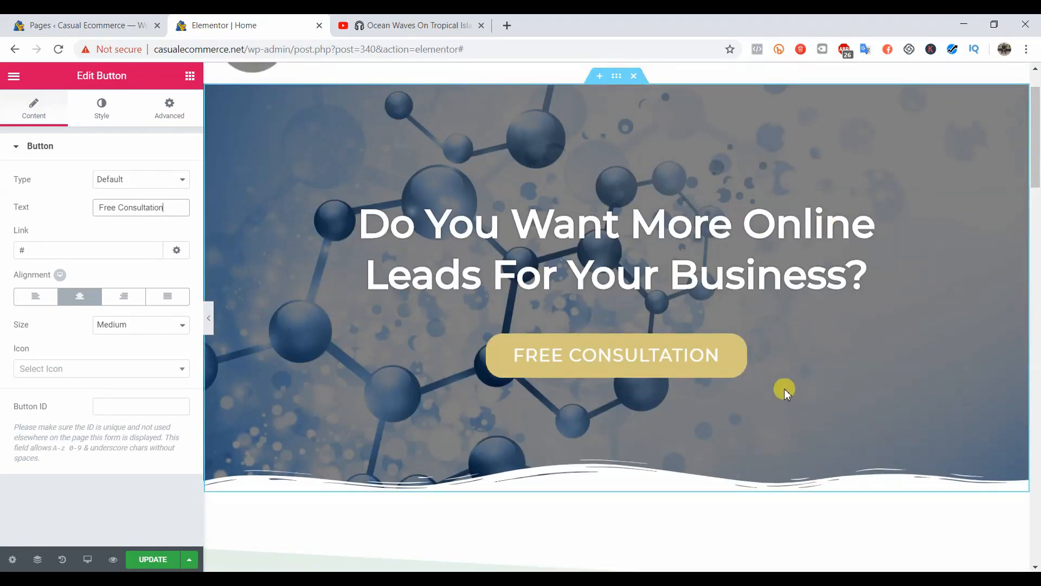
pyautogui.scroll(-6, 658, 400)
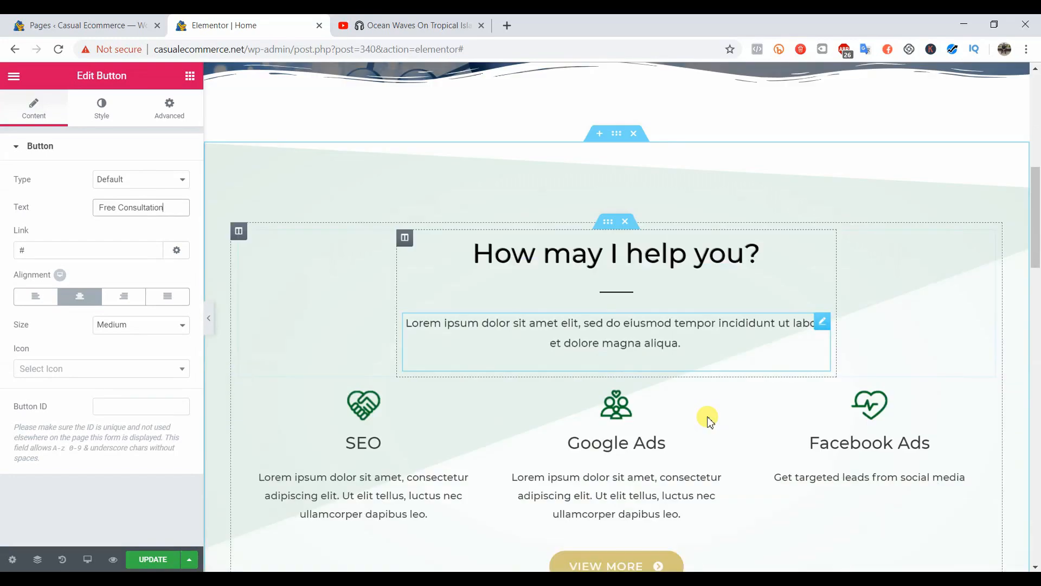
# - Delete the Facebook Ads image box beside the SEO box, leaving the third column empty
pyautogui.scroll(-6, 710, 422)
pyautogui.scroll(2, 758, 444)
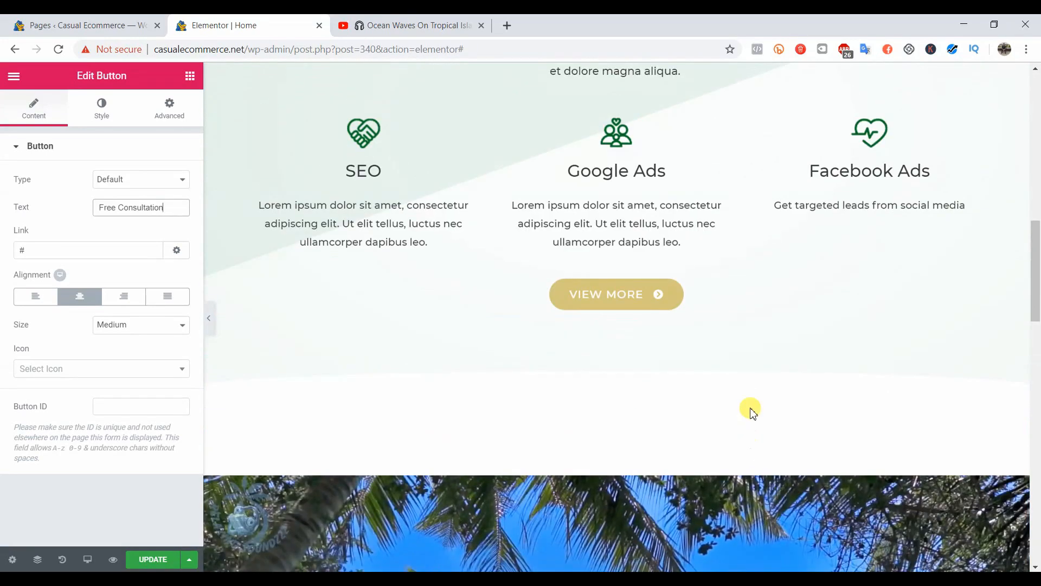
pyautogui.scroll(2, 752, 411)
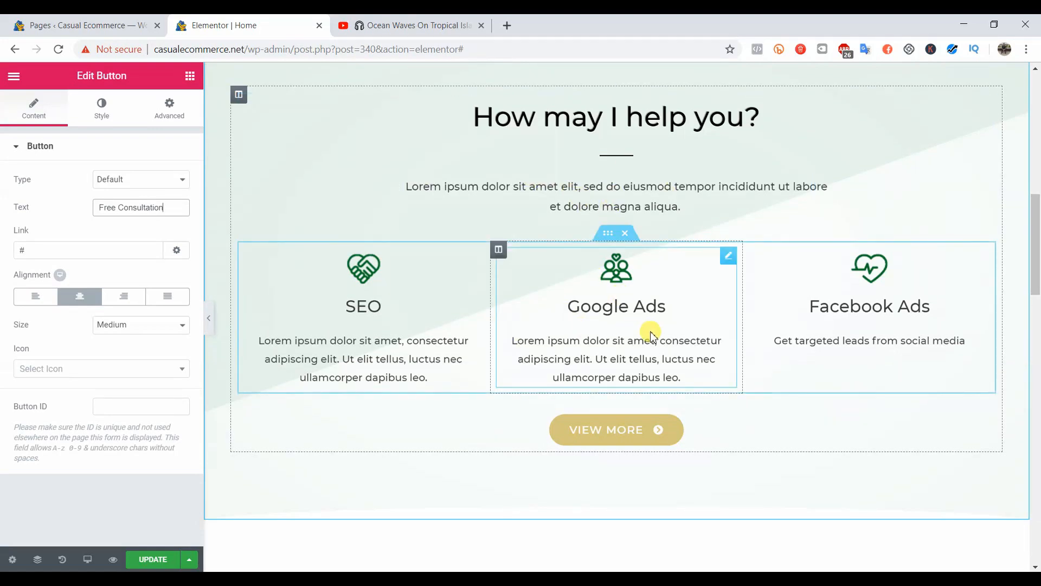
pyautogui.scroll(1, 604, 342)
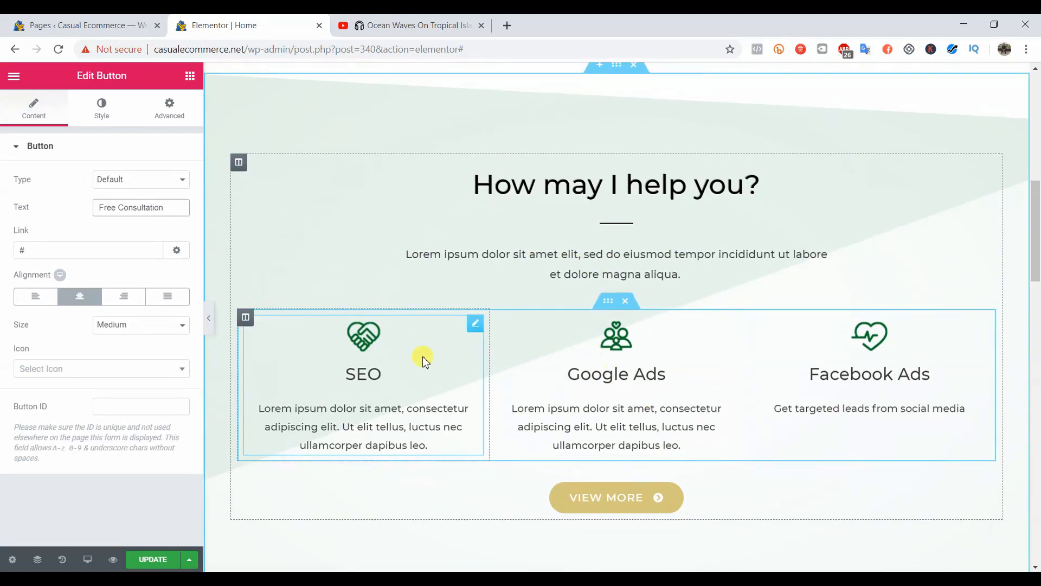
pyautogui.click(425, 356)
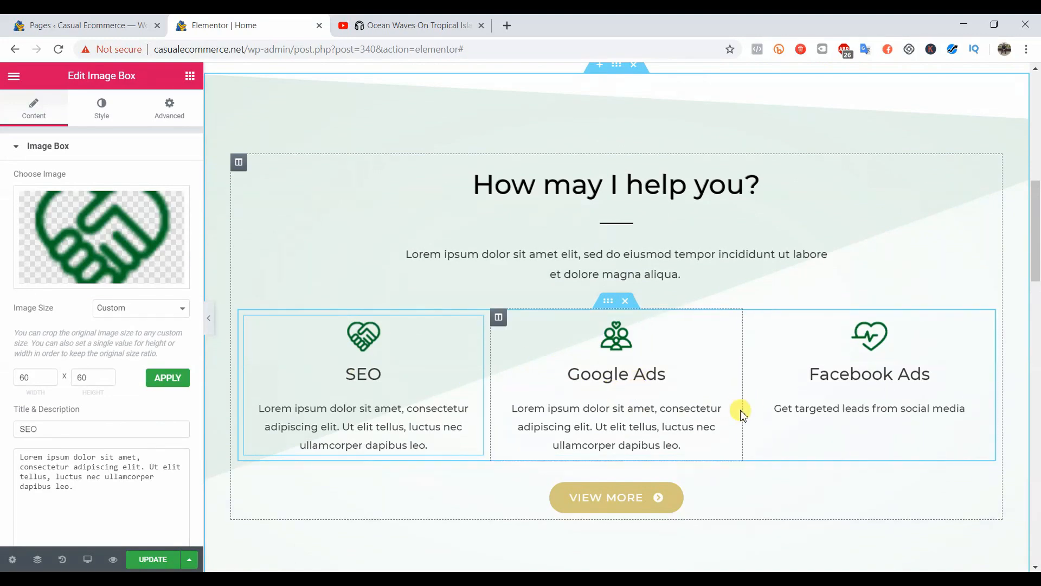
pyautogui.rightClick(779, 363)
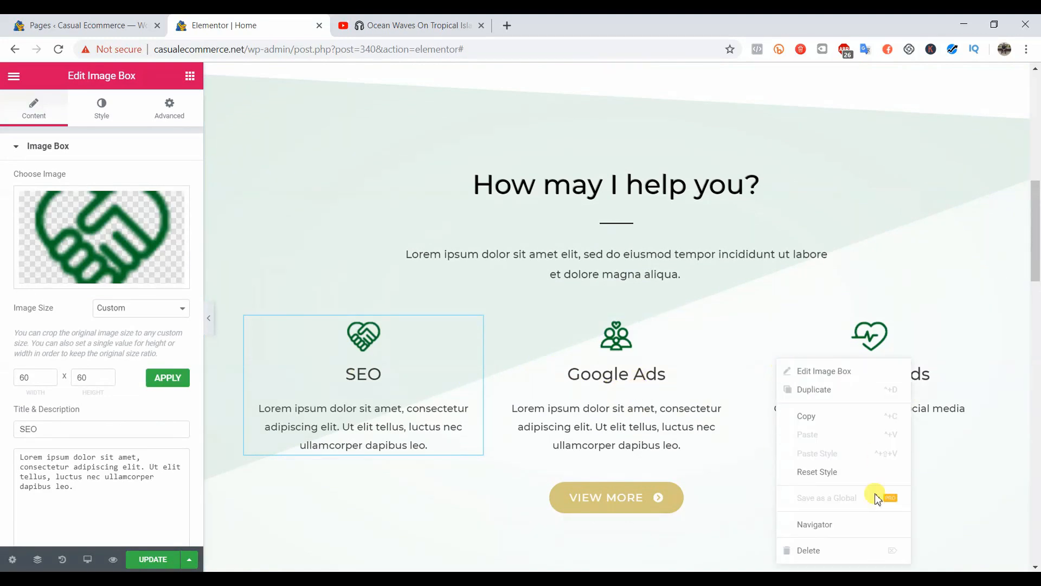
pyautogui.click(835, 548)
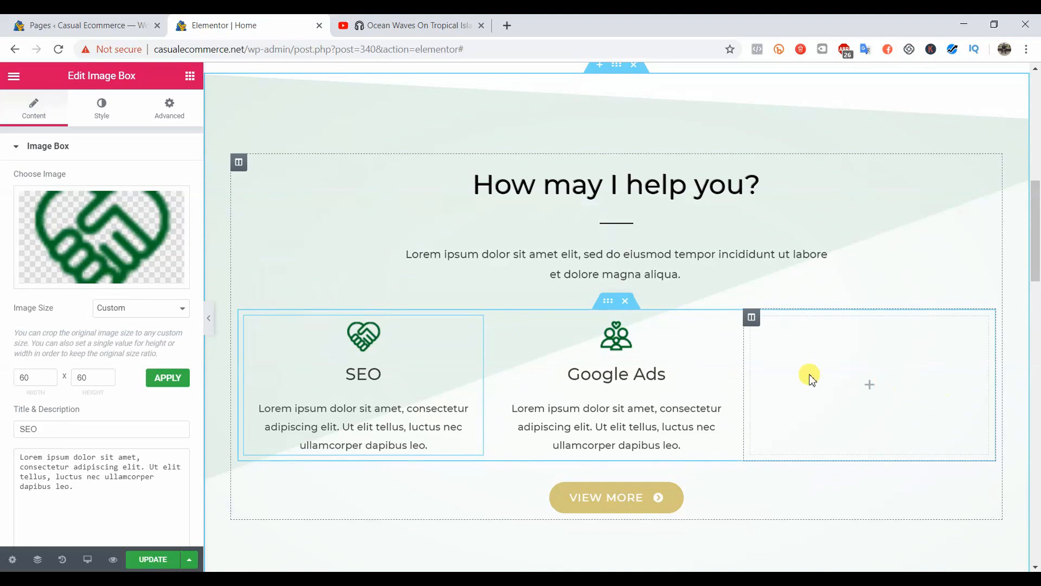
pyautogui.scroll(1, 593, 396)
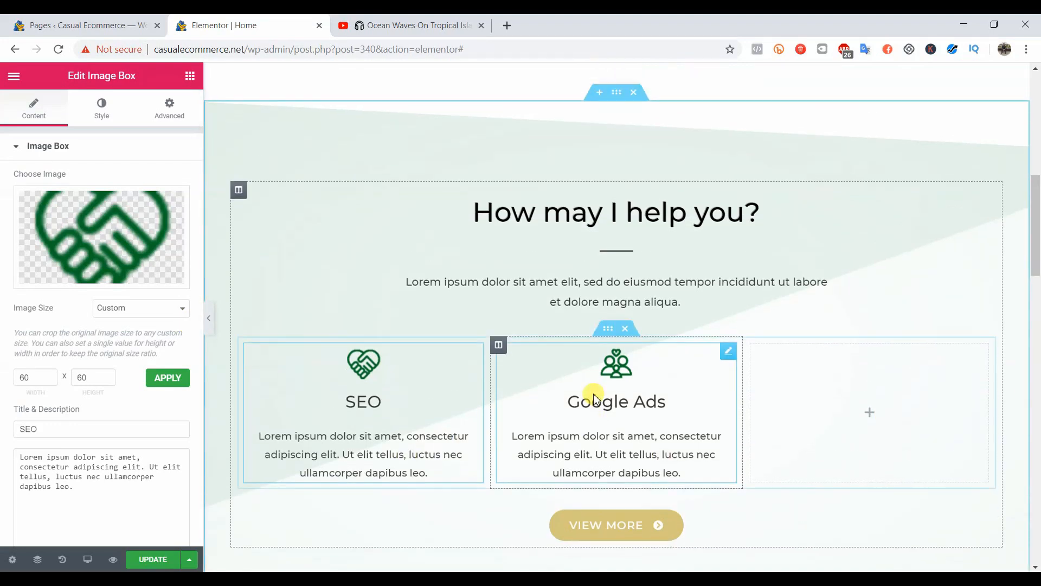
pyautogui.scroll(6, 652, 402)
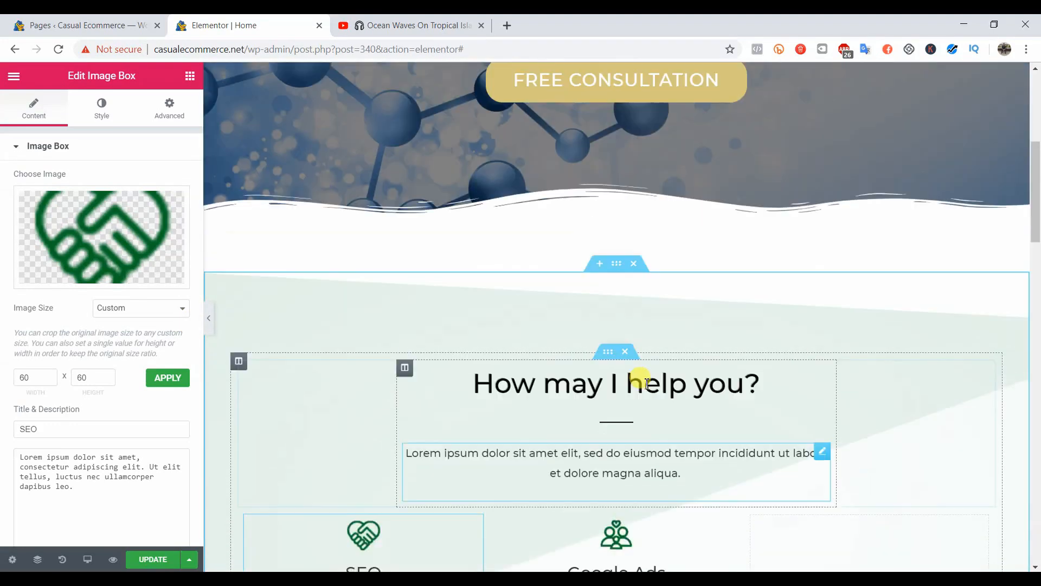
pyautogui.scroll(-8, 785, 343)
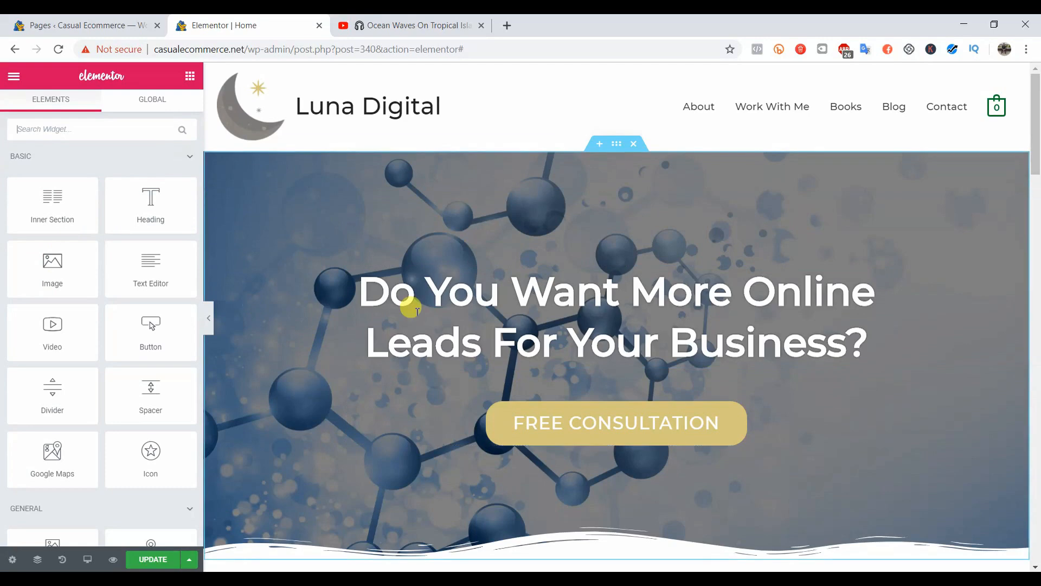
# - Exit Elementor to the dashboard, choosing Leave without saving the Home page changes
pyautogui.moveTo(1036, 142); pyautogui.dragTo(1034, 442)
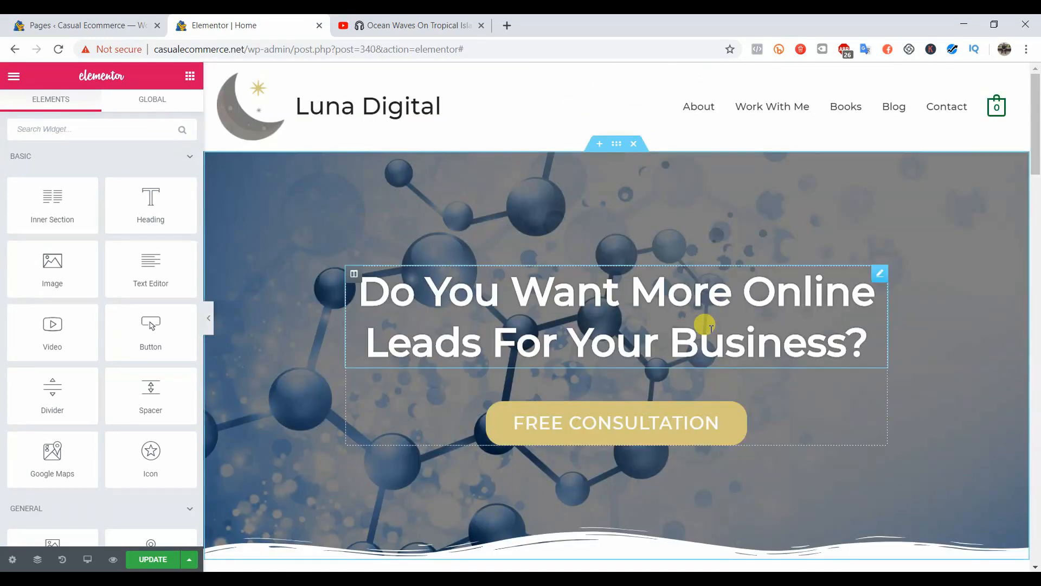
pyautogui.click(14, 80)
pyautogui.click(90, 430)
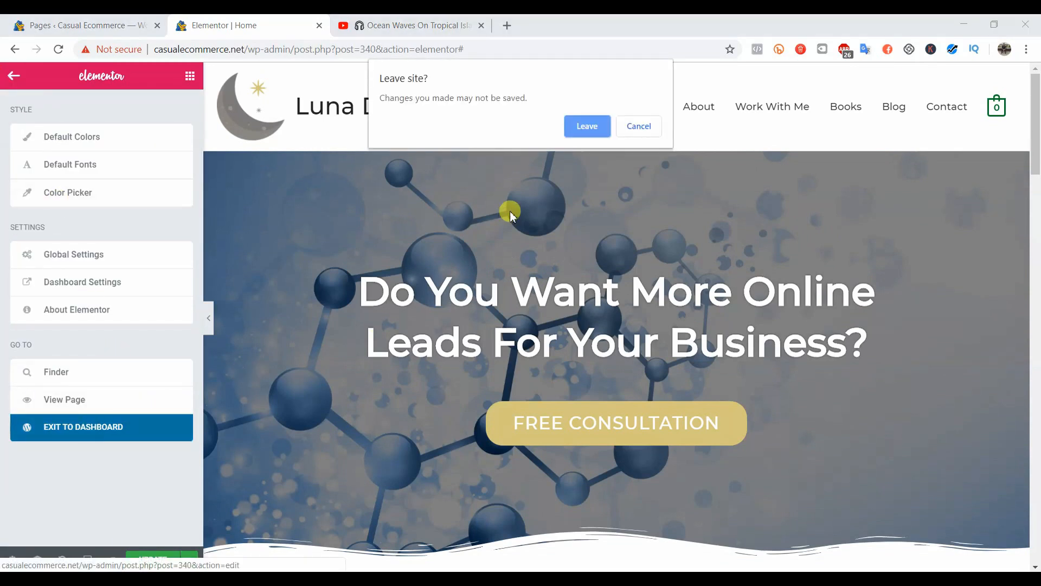
pyautogui.click(572, 131)
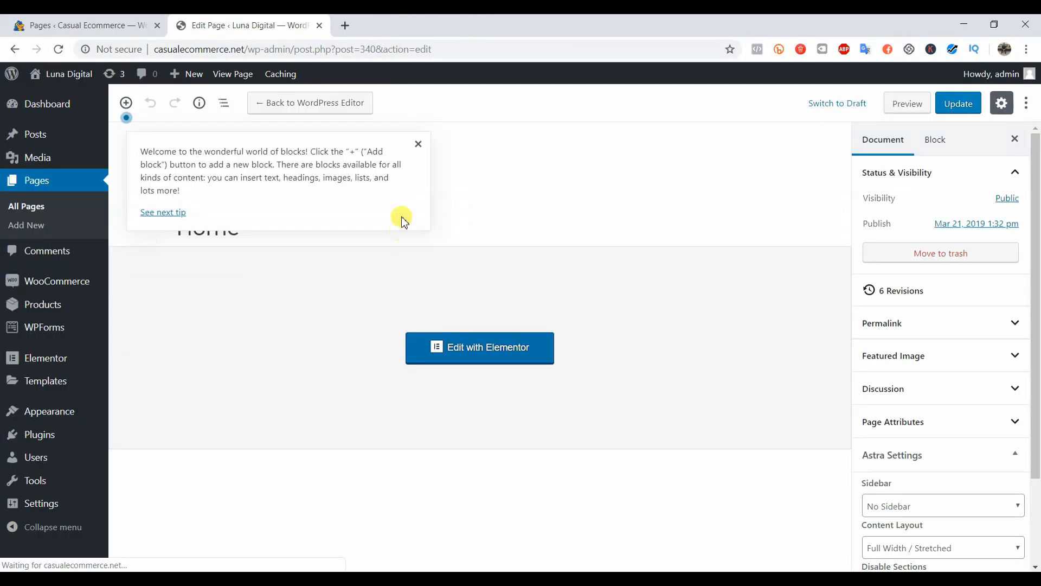
# - Go to the live Luna Digital site from the admin bar's site menu
pyautogui.moveTo(81, 82)
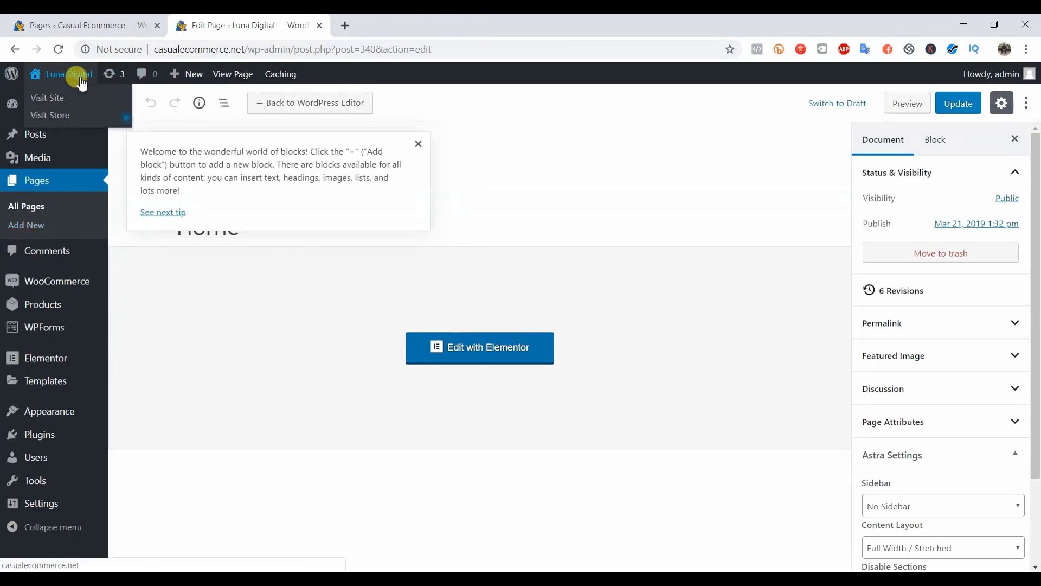
pyautogui.click(57, 103)
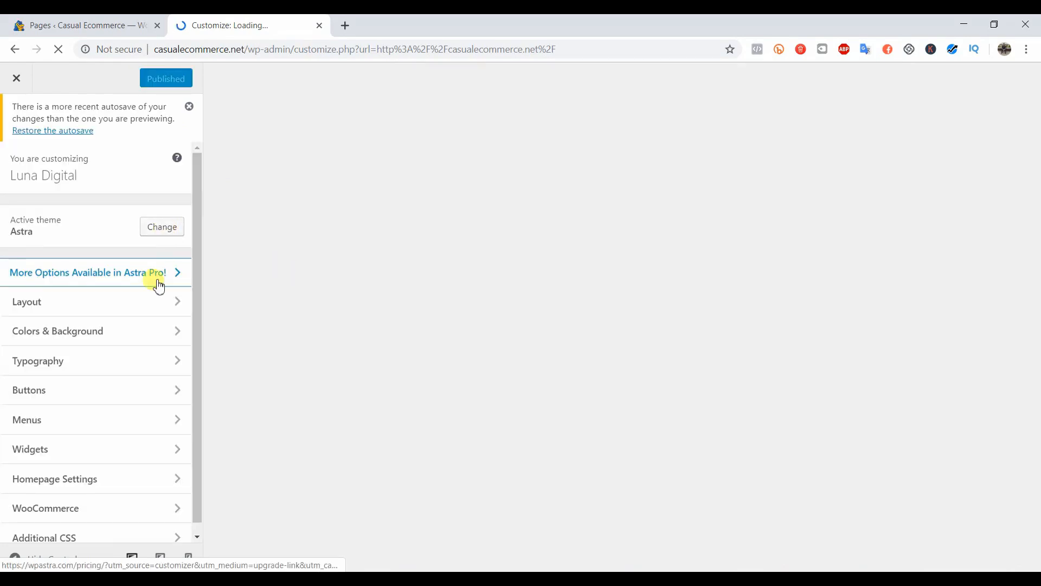
# - Inspect the Layout > Footer > Footer Bar settings against the footer, then close the Customizer
pyautogui.click(144, 306)
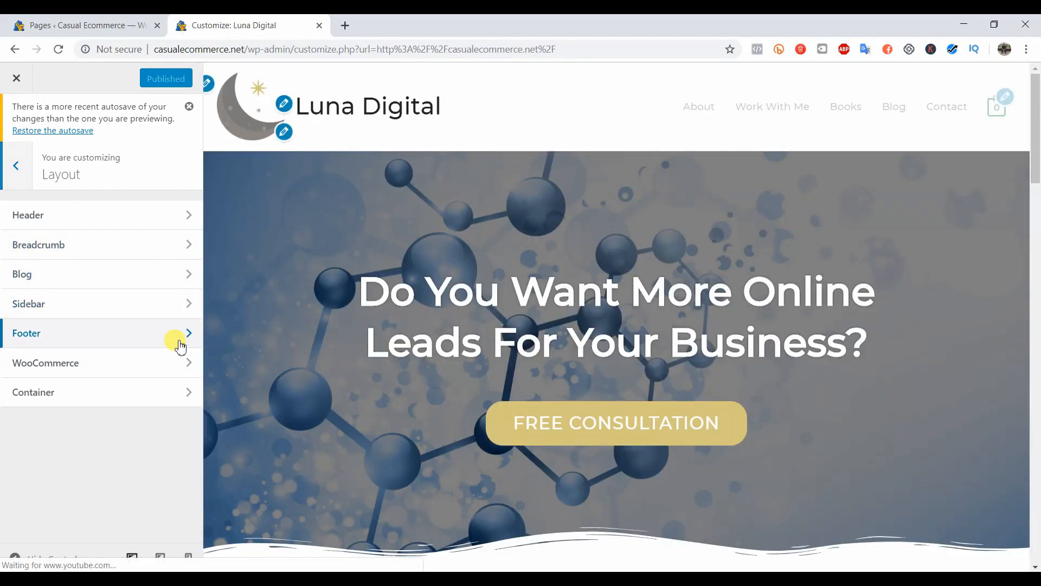
pyautogui.click(179, 341)
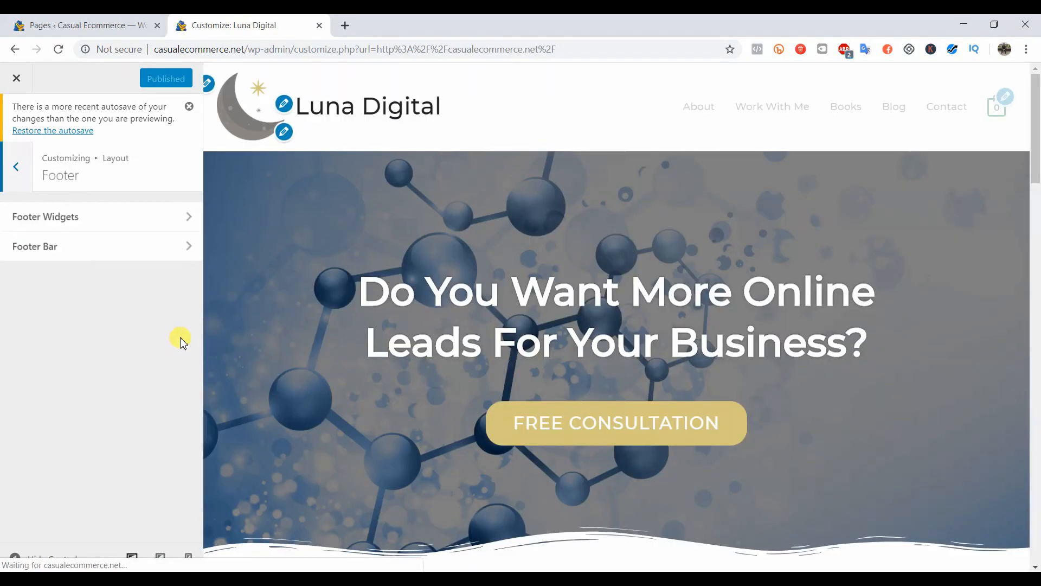
pyautogui.moveTo(1037, 111); pyautogui.dragTo(1004, 518)
pyautogui.click(139, 252)
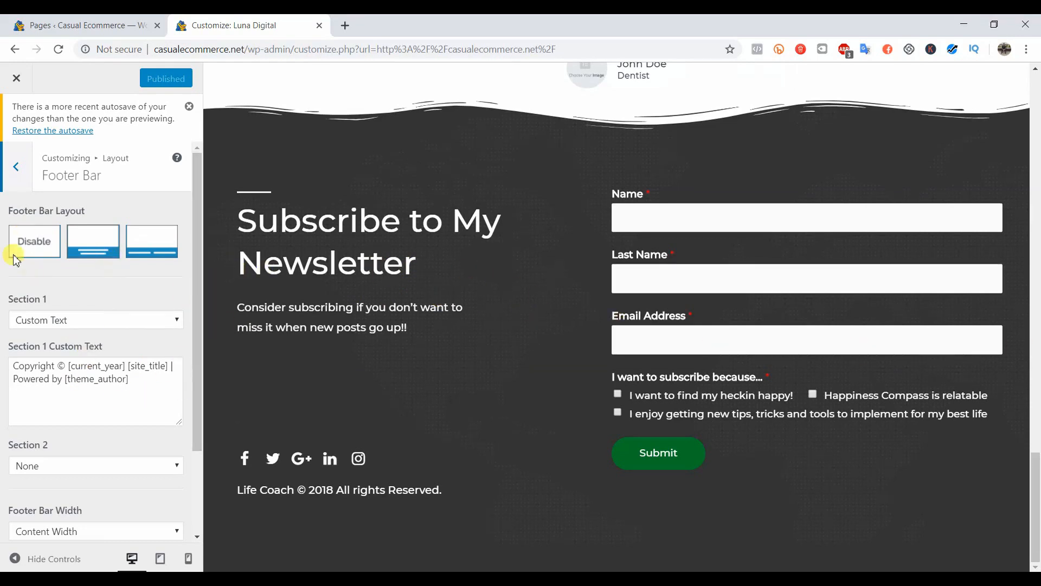
pyautogui.moveTo(1035, 478); pyautogui.dragTo(1030, 71)
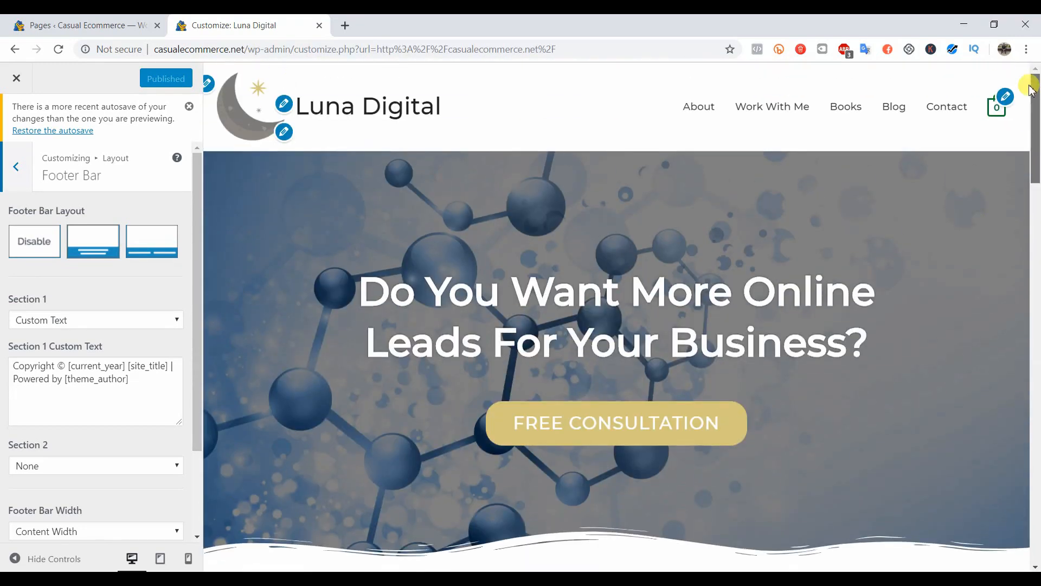
pyautogui.click(14, 80)
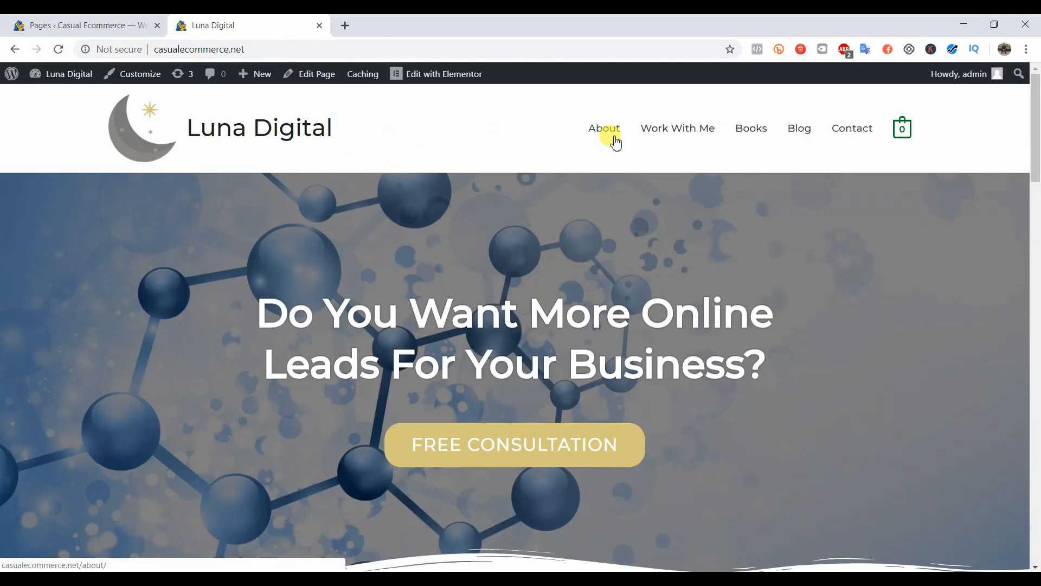
# - Choose Footer from the admin bar's Edit with Elementor menu to edit it in Elementor
pyautogui.moveTo(415, 73)
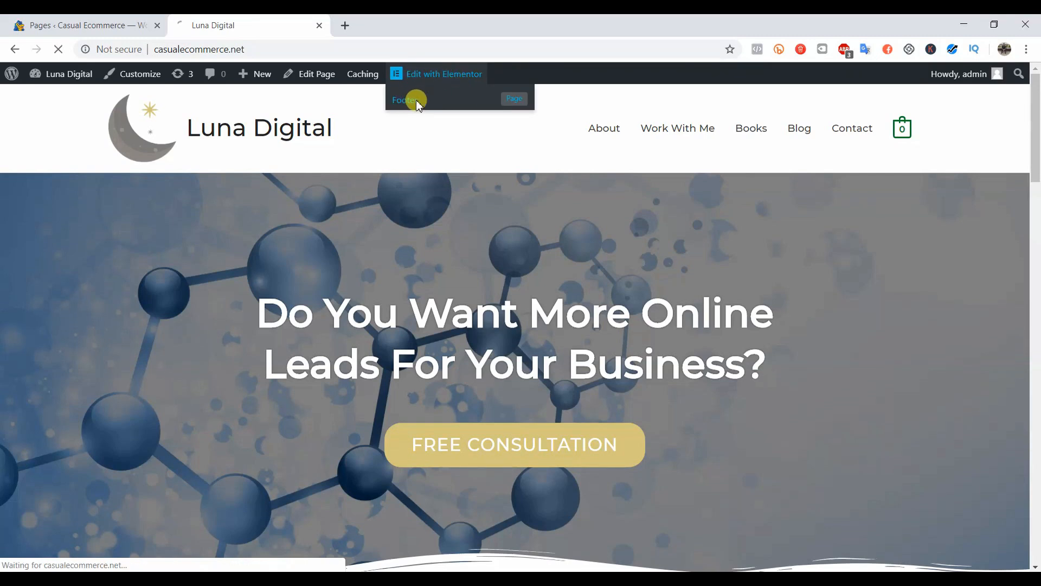
pyautogui.click(416, 100)
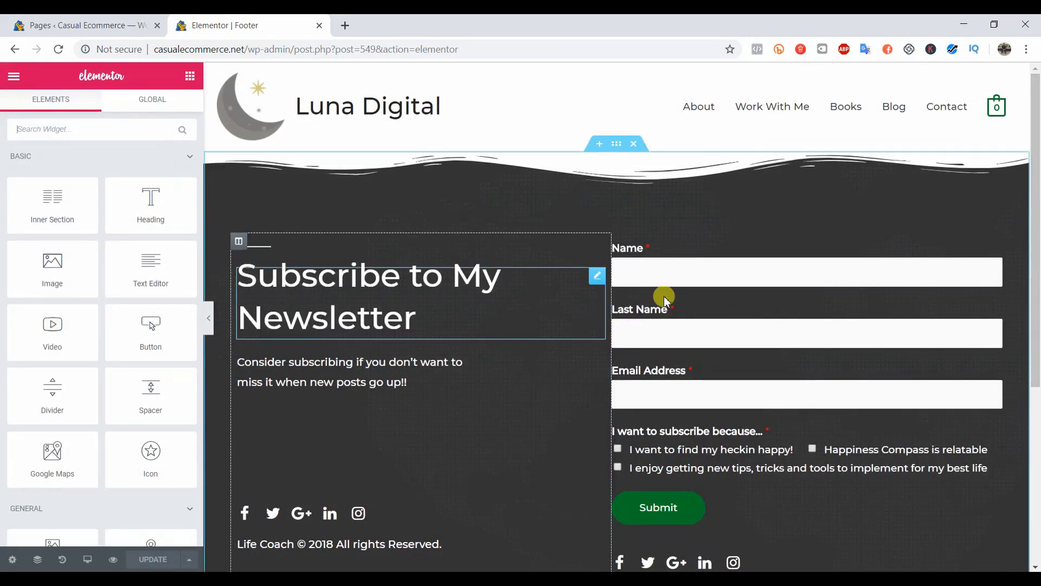
# - Bring up the link options for the About item in the Footer preview's navigation menu
pyautogui.moveTo(1038, 277); pyautogui.dragTo(1037, 346)
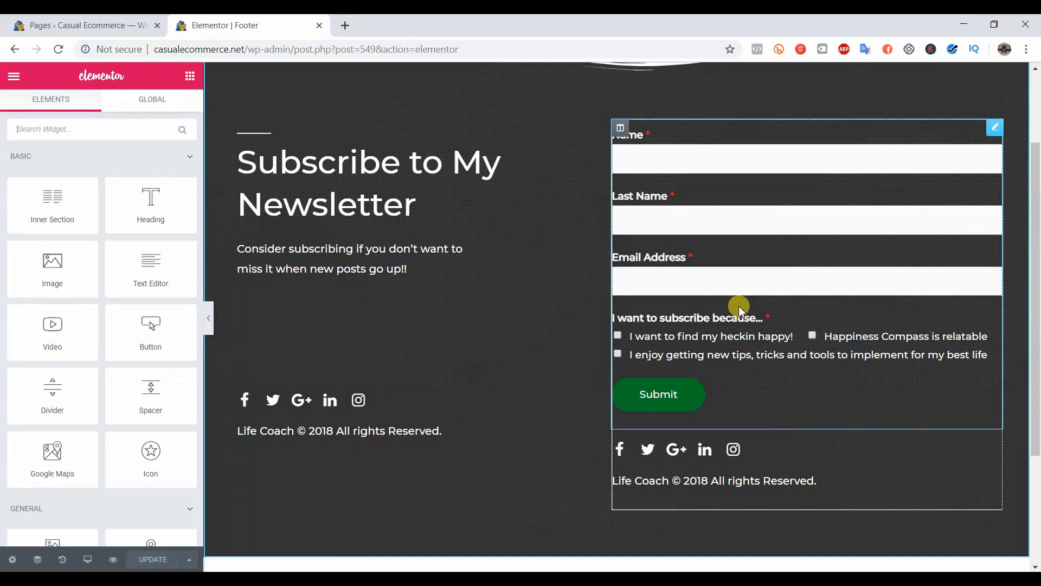
pyautogui.scroll(3, 712, 307)
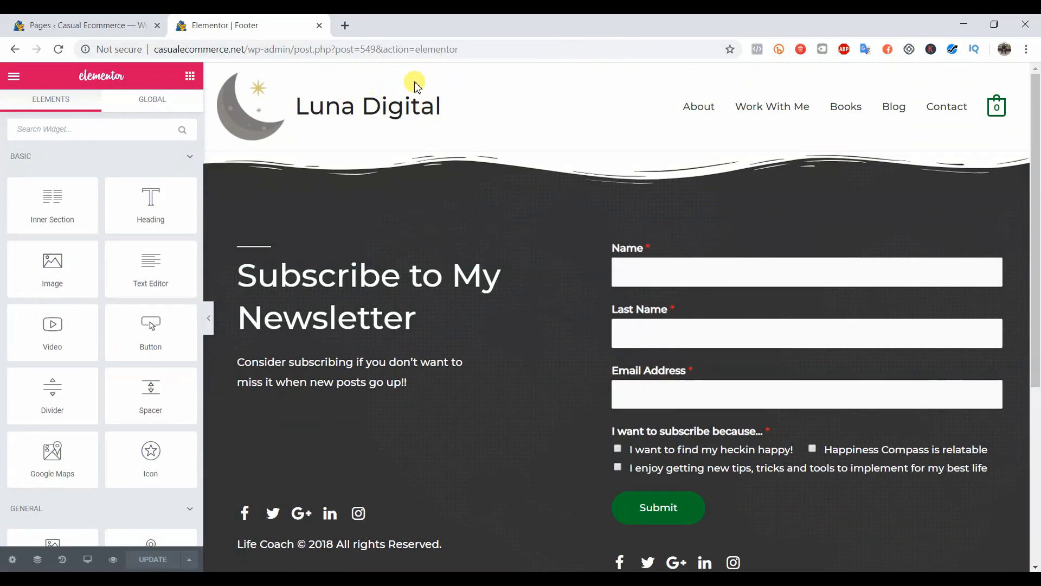
pyautogui.rightClick(699, 111)
# - Open the About page in a new tab and scroll down to its newsletter footer and back
pyautogui.click(719, 117)
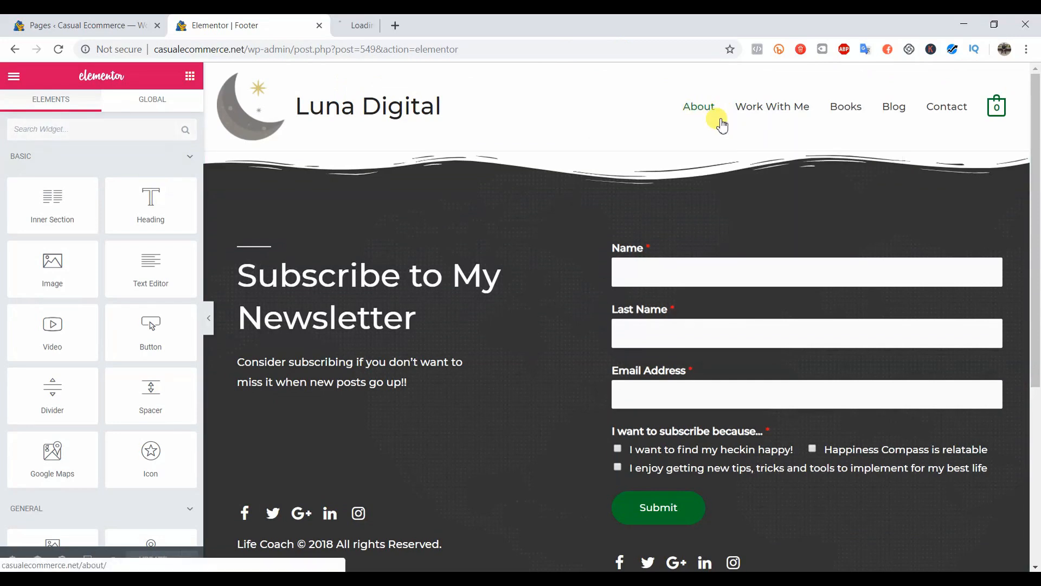
pyautogui.click(440, 22)
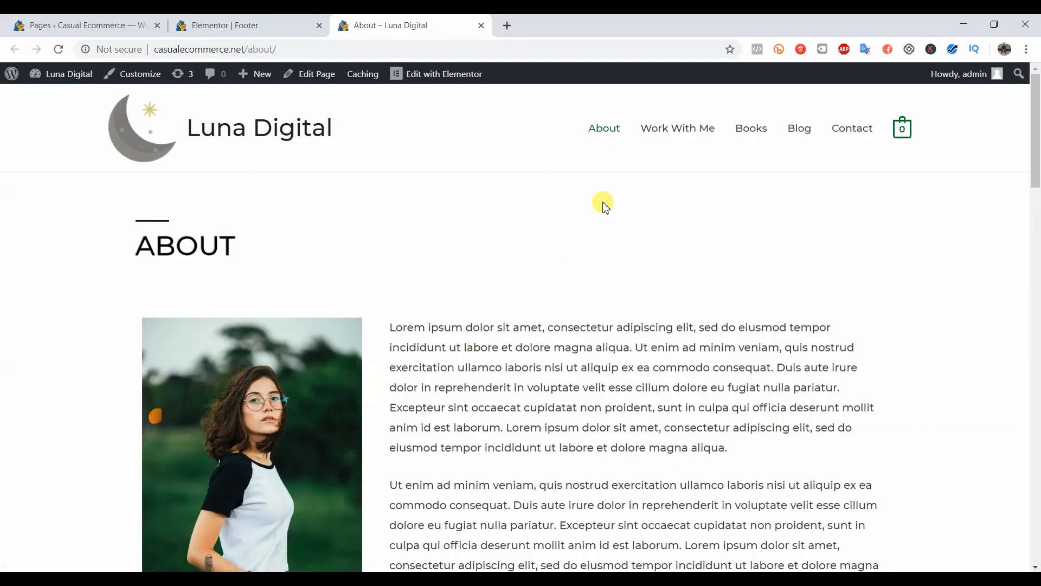
pyautogui.scroll(-3, 576, 293)
pyautogui.scroll(3, 495, 328)
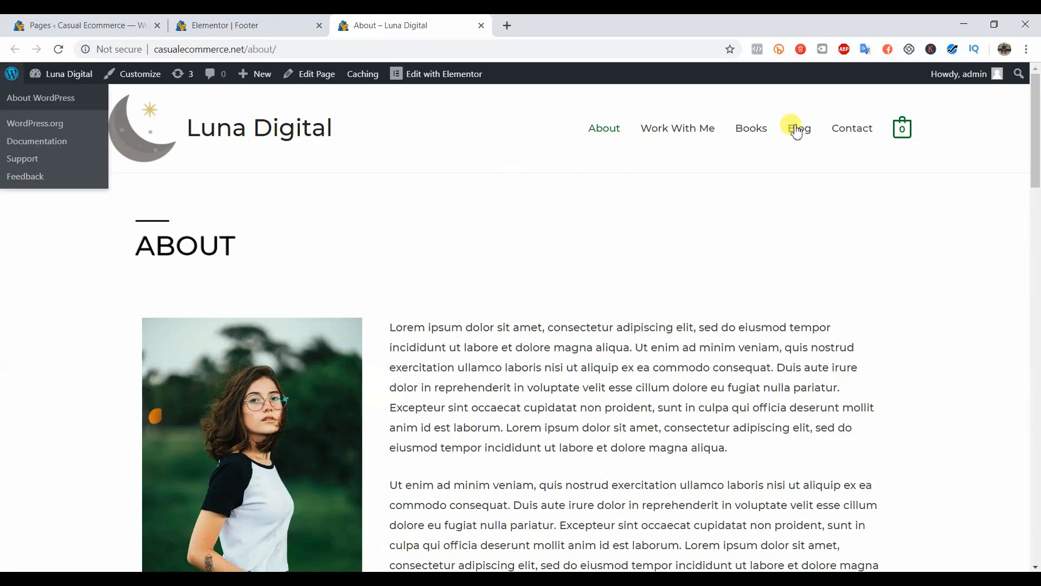
pyautogui.scroll(-10, 767, 233)
pyautogui.scroll(-15, 776, 233)
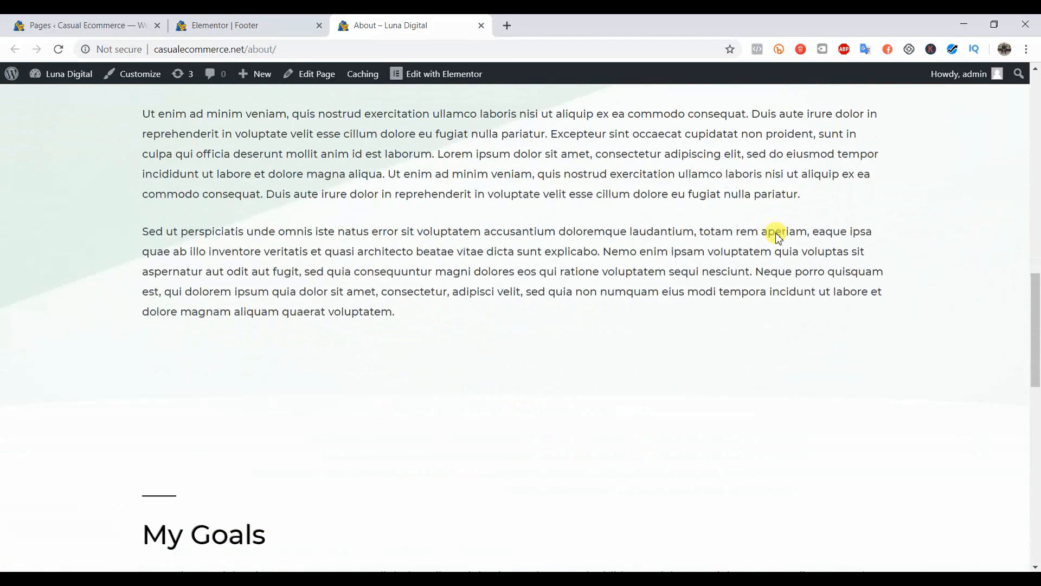
pyautogui.scroll(5, 659, 174)
pyautogui.scroll(-8, 659, 174)
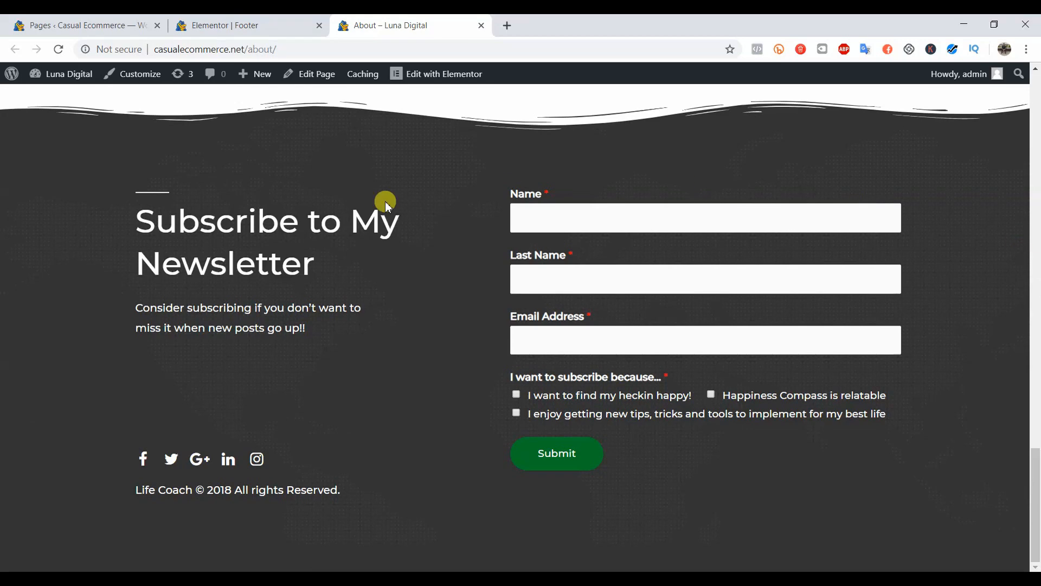
pyautogui.scroll(3, 397, 327)
pyautogui.moveTo(1037, 431); pyautogui.dragTo(1037, 484)
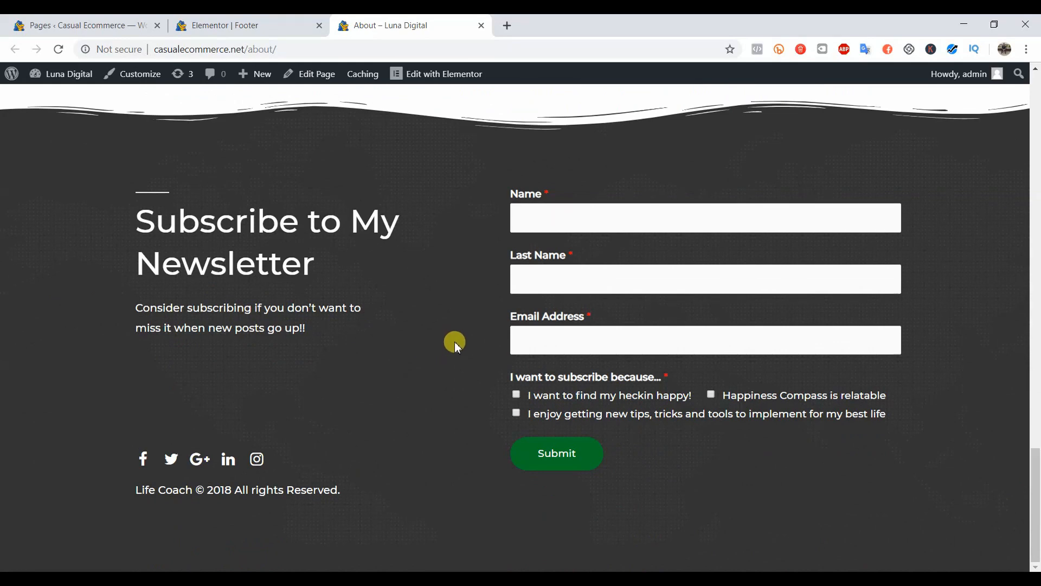
pyautogui.moveTo(1036, 524); pyautogui.dragTo(1037, 260)
pyautogui.scroll(4, 548, 314)
pyautogui.scroll(5, 554, 309)
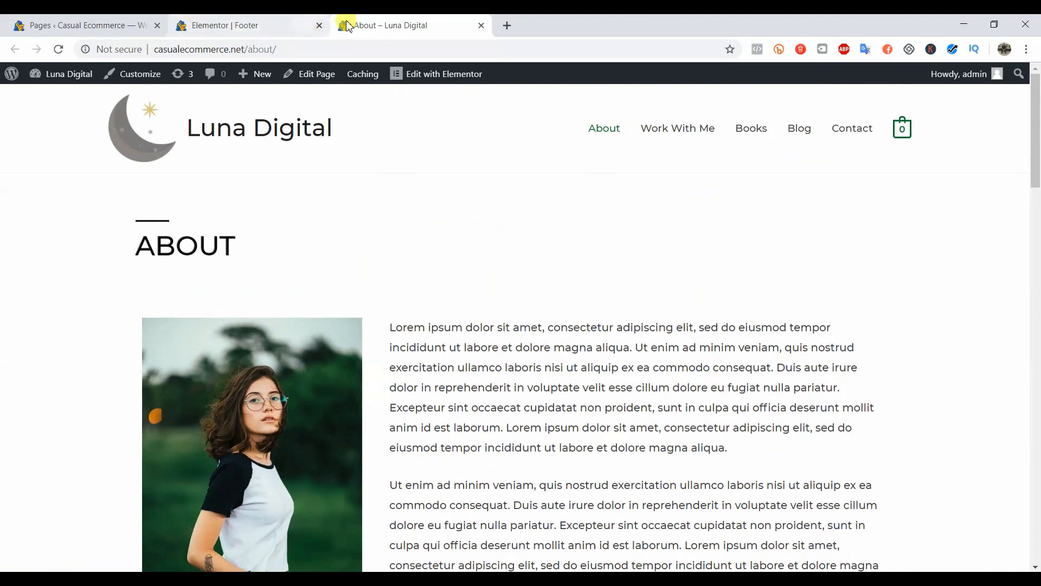
# - Close the About – Luna Digital tab and return to the Footer editor preview
pyautogui.click(480, 27)
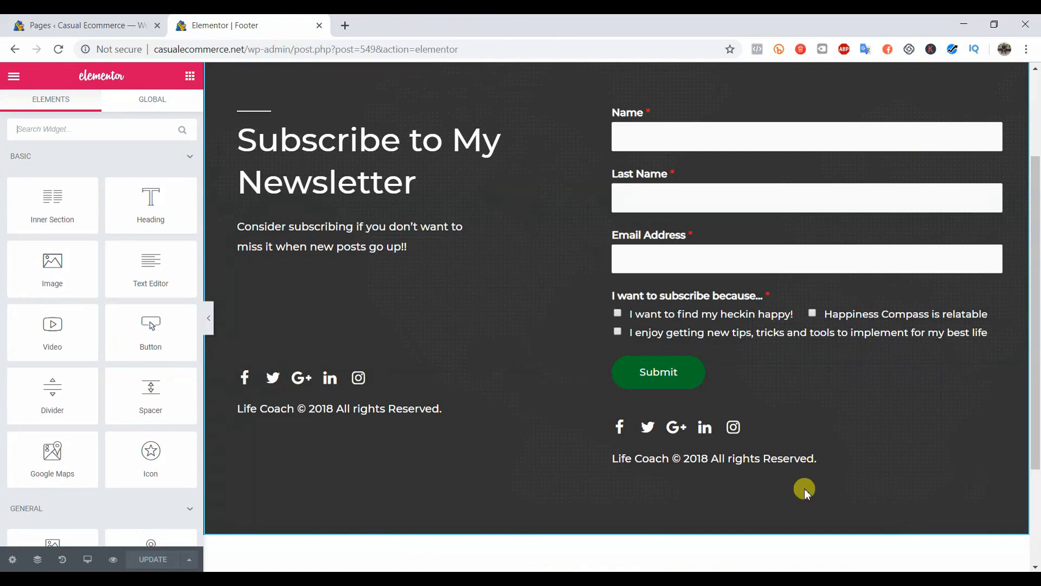
pyautogui.scroll(3, 558, 377)
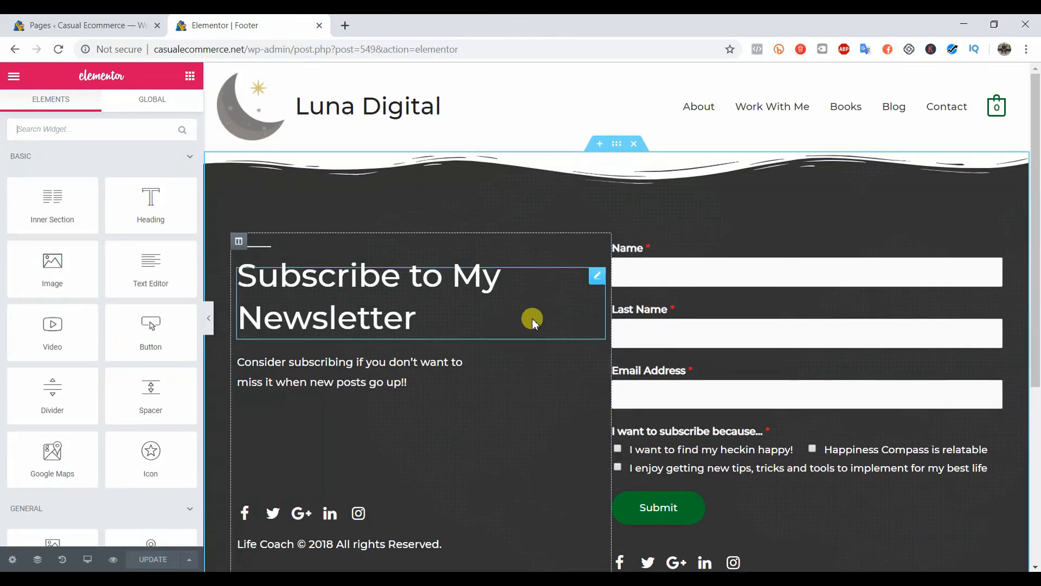
pyautogui.scroll(-1, 667, 336)
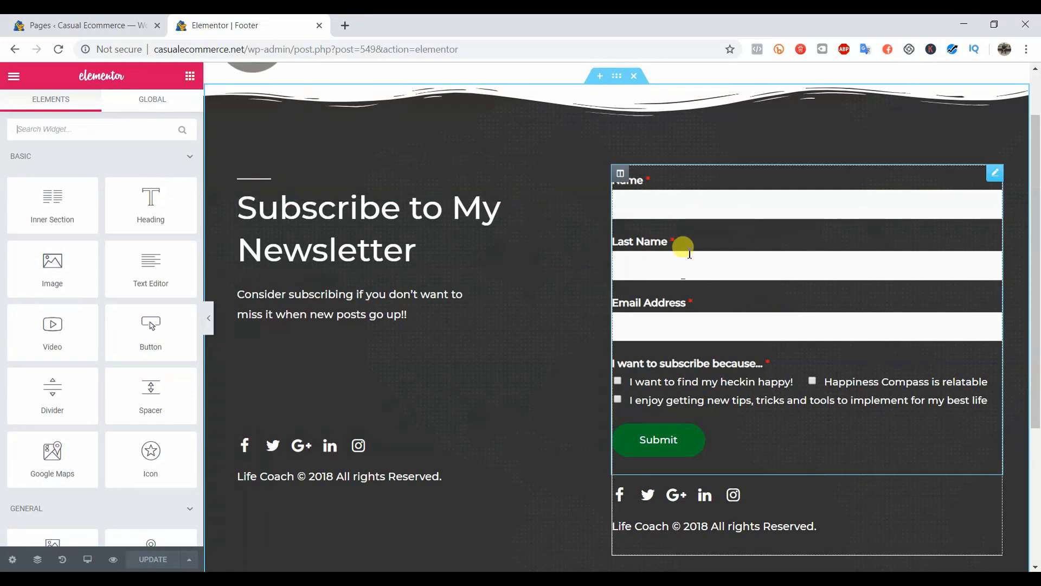
pyautogui.scroll(1, 461, 332)
pyautogui.scroll(-2, 870, 441)
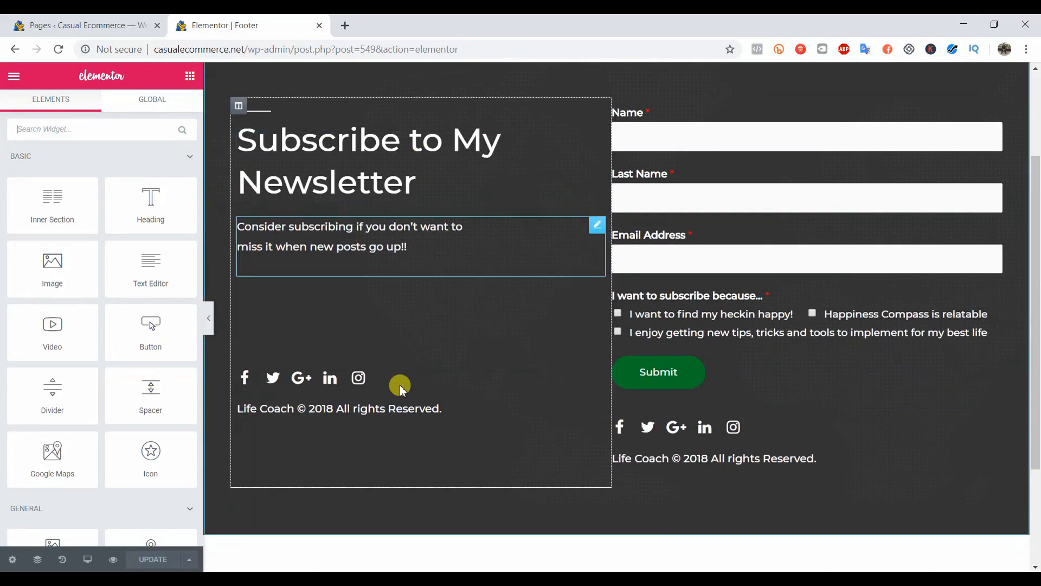
pyautogui.scroll(1, 685, 417)
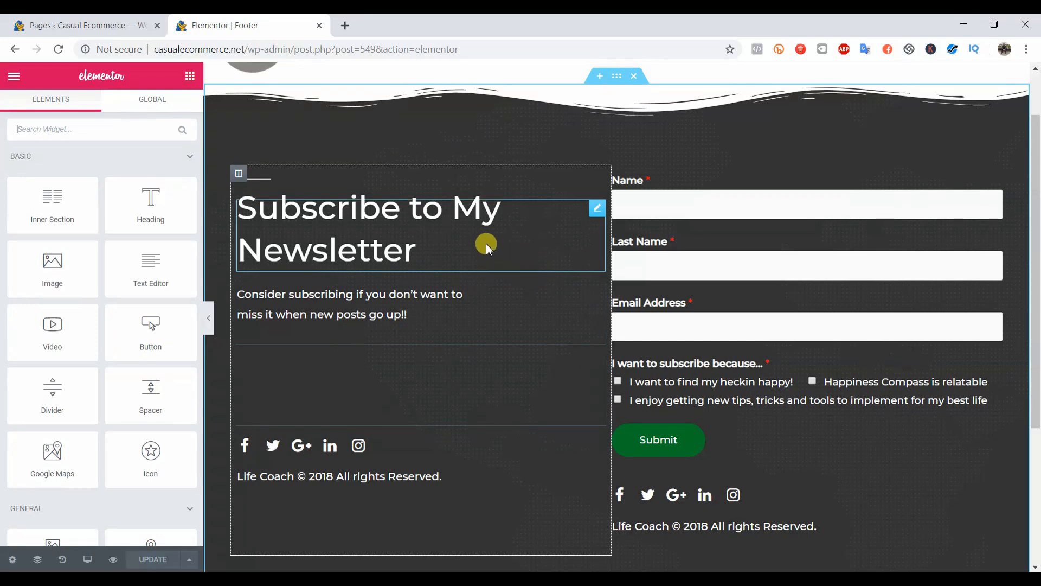
# - Delete the newsletter heading, subscribe blurb, signup form, and right-column copyright and social icons
pyautogui.rightClick(450, 234)
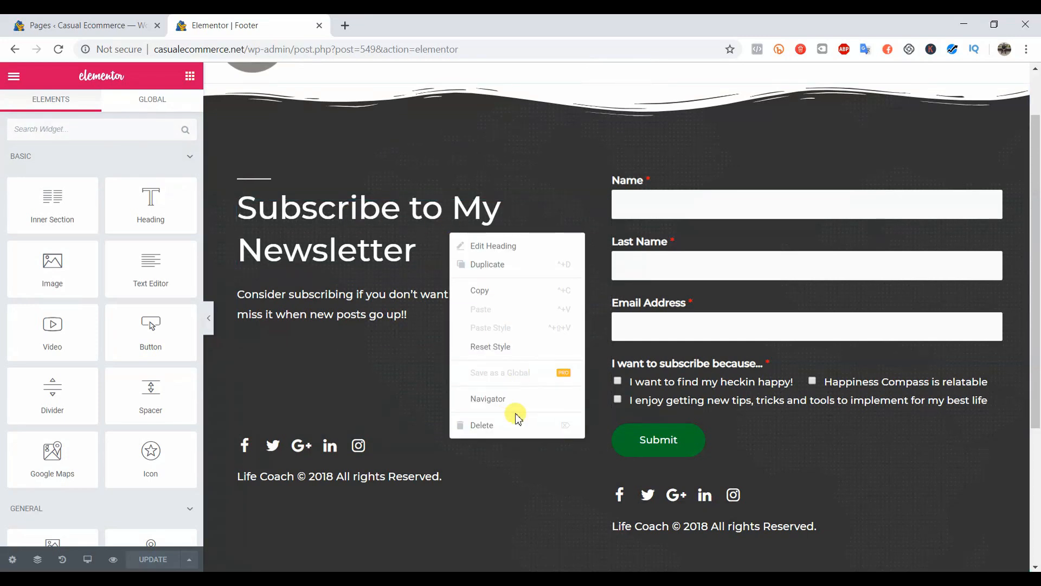
pyautogui.click(500, 427)
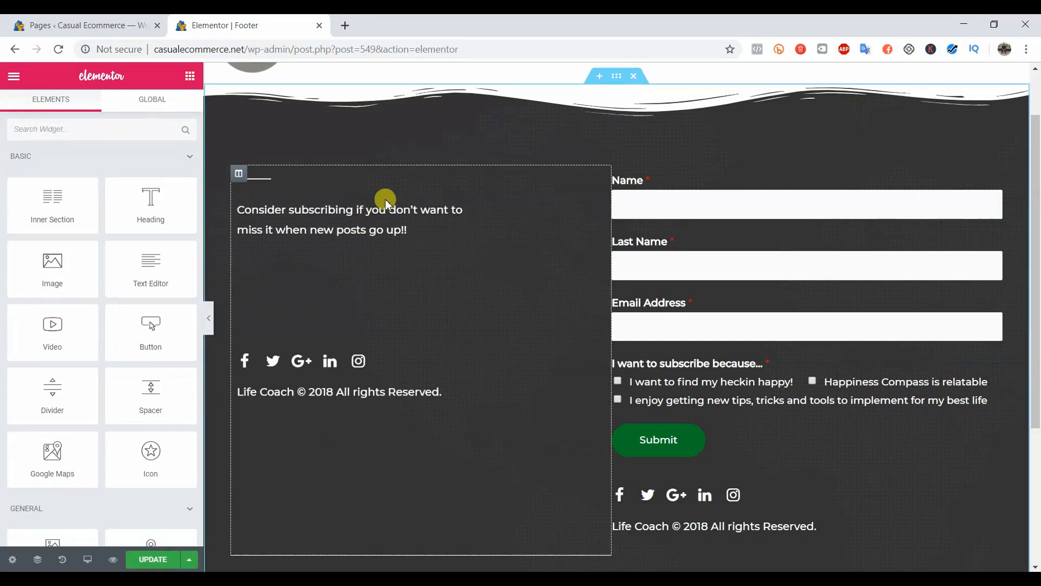
pyautogui.rightClick(370, 214)
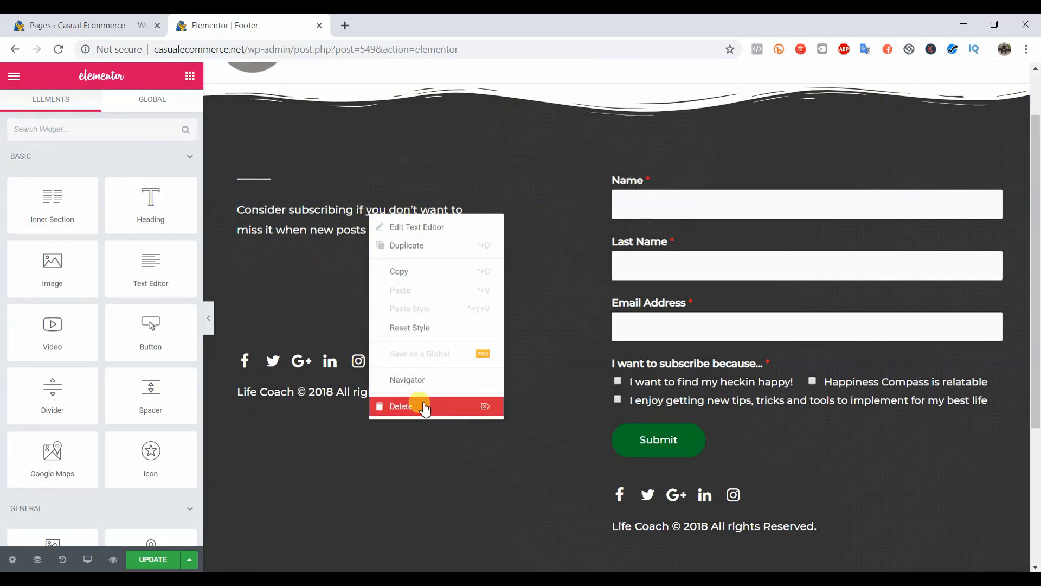
pyautogui.click(424, 407)
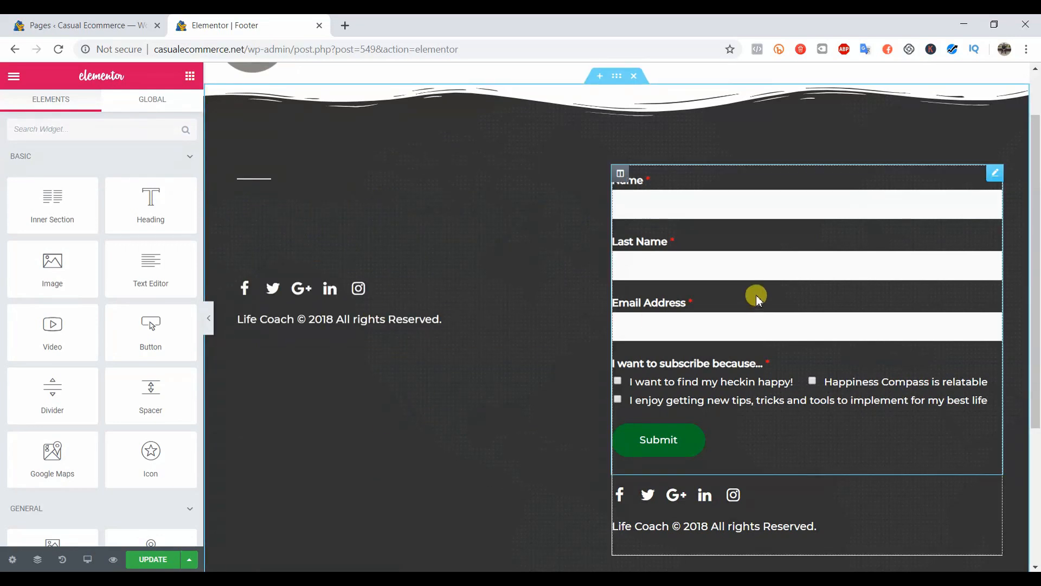
pyautogui.rightClick(752, 259)
pyautogui.click(804, 454)
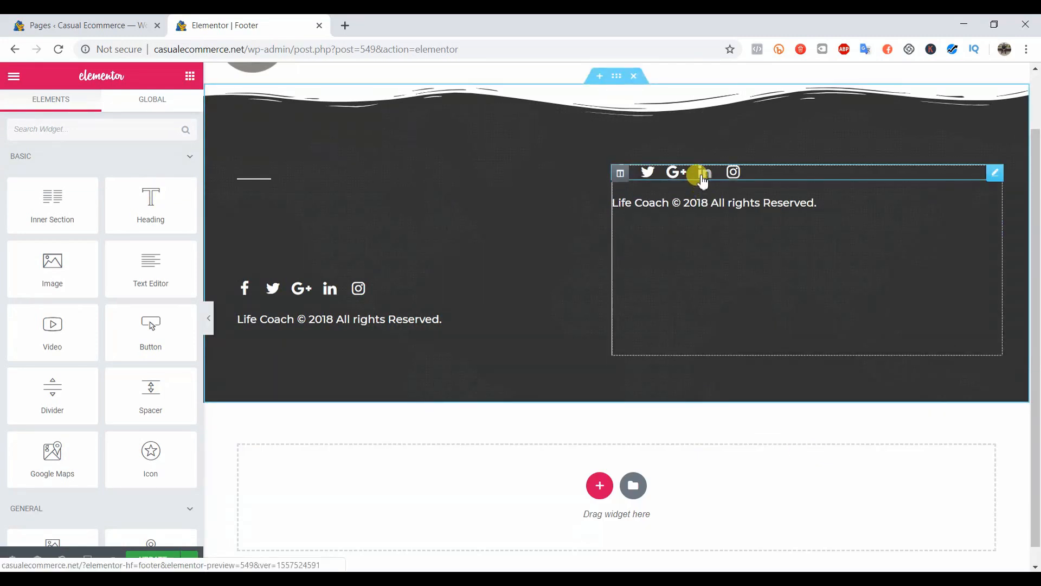
pyautogui.rightClick(715, 202)
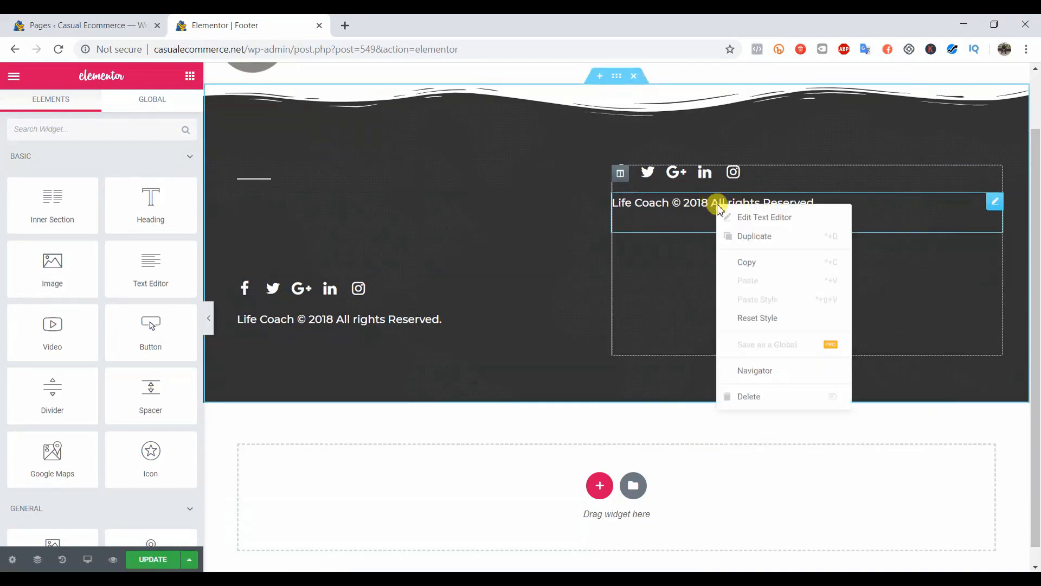
pyautogui.click(757, 404)
pyautogui.rightClick(699, 176)
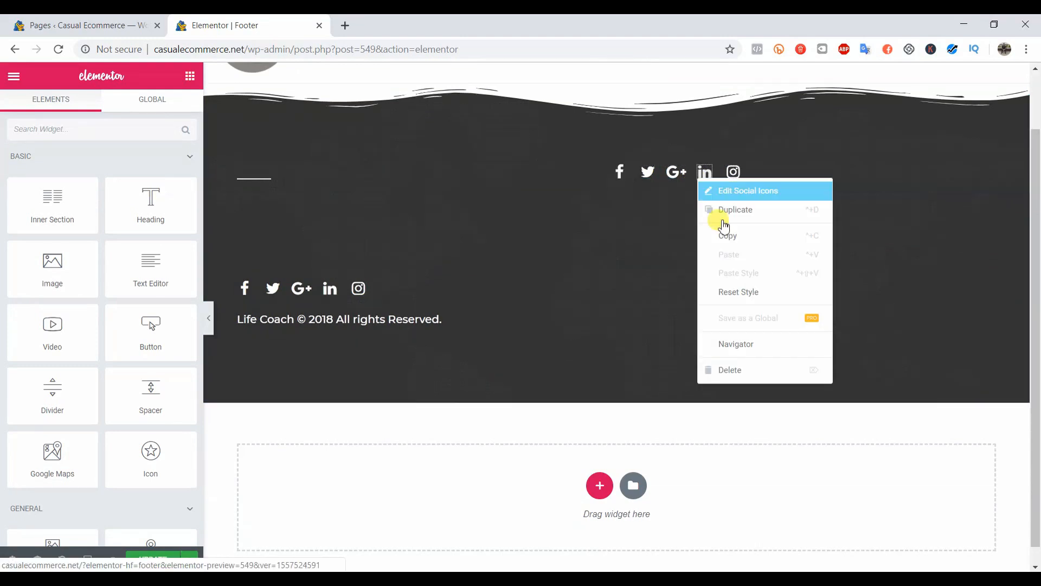
pyautogui.click(741, 369)
# - Set the footer section's height to Min Height with the minimum height dragged down to 0
pyautogui.scroll(2, 749, 296)
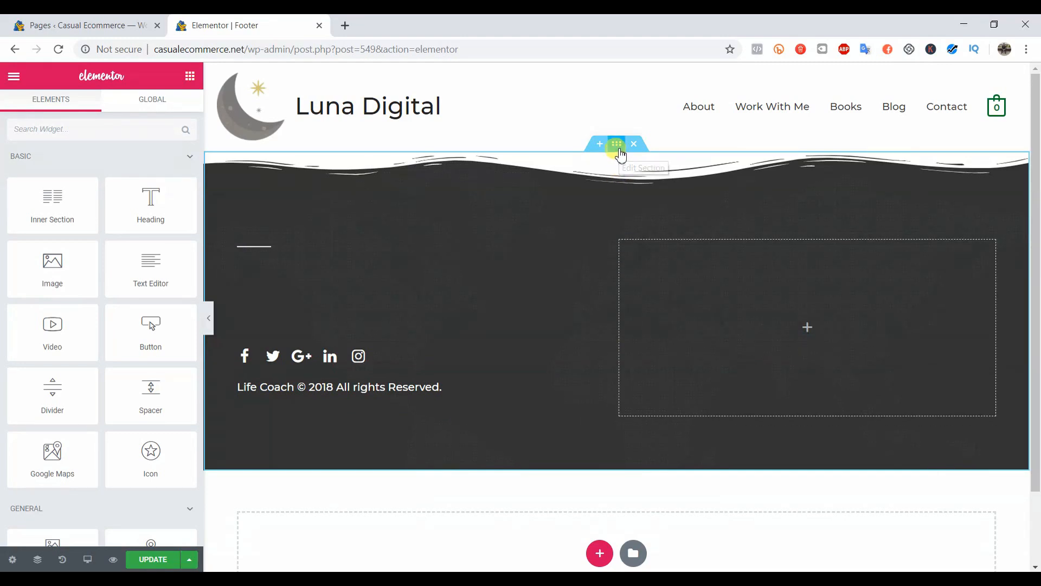
pyautogui.click(618, 146)
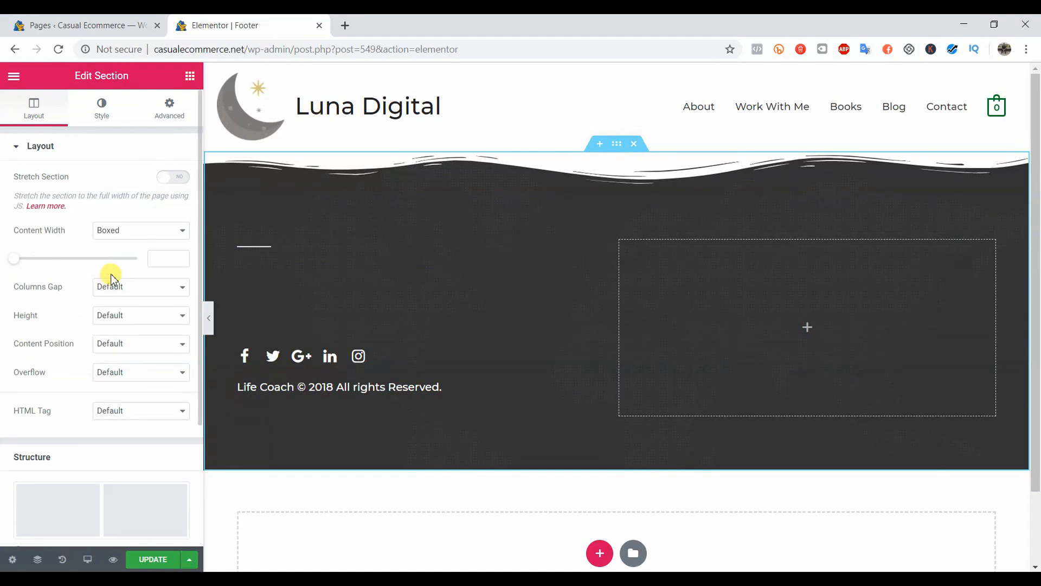
pyautogui.click(136, 319)
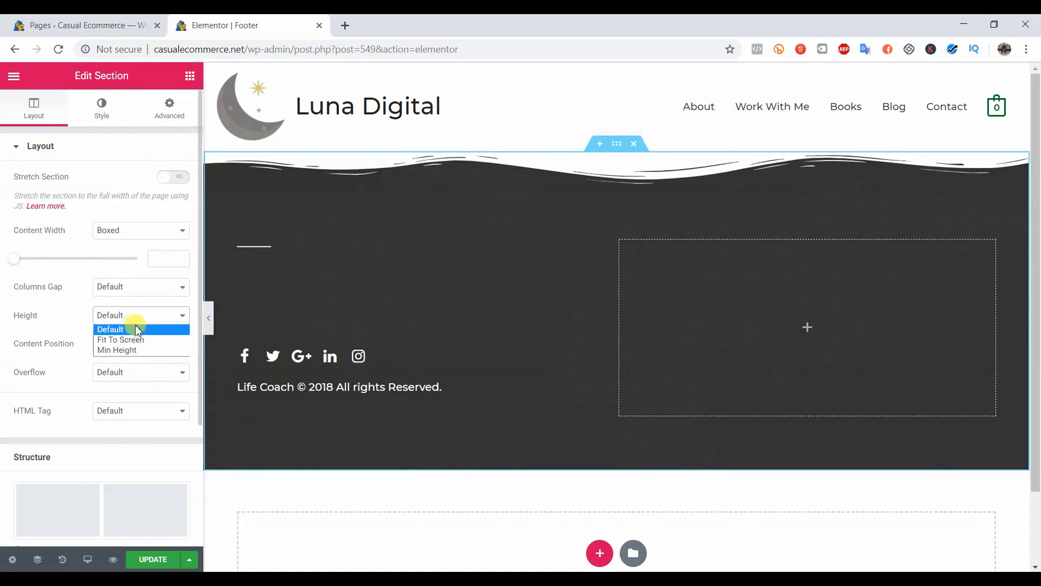
pyautogui.click(137, 351)
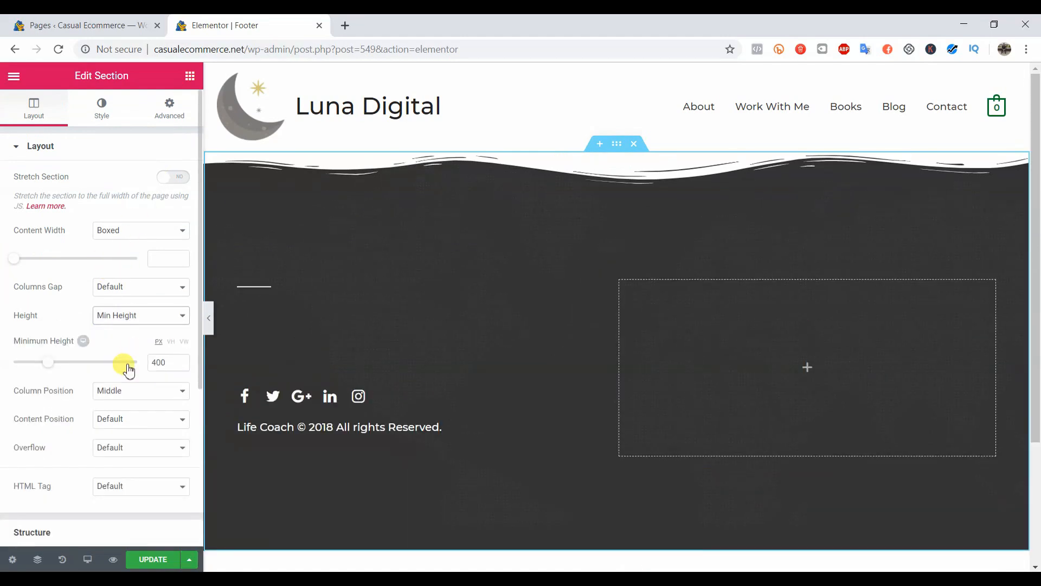
pyautogui.moveTo(55, 370); pyautogui.dragTo(27, 371)
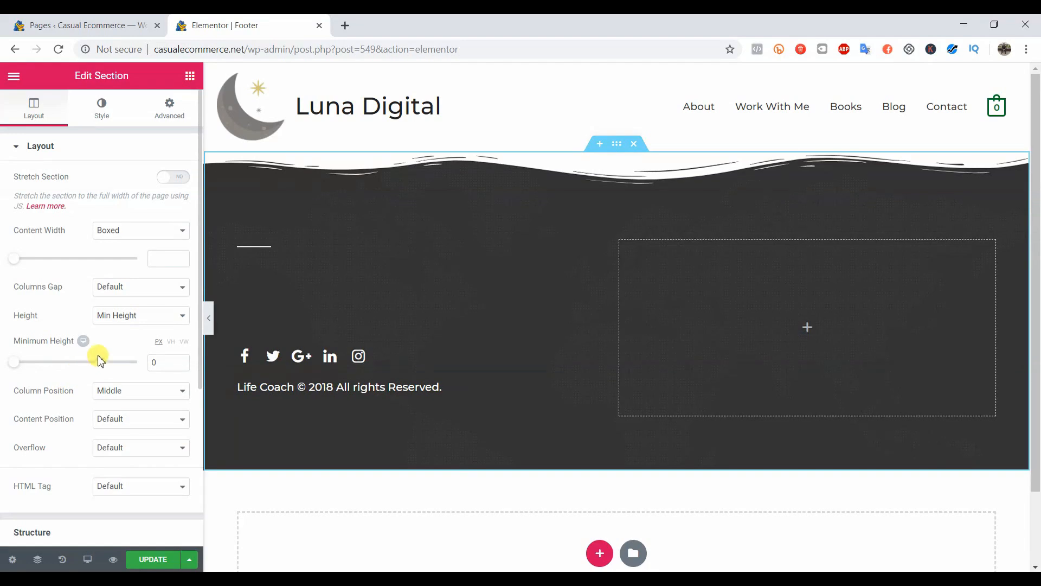
# - Replace 'Life Coach' in the footer copyright text with 'Luna Digital © 2019'
pyautogui.click(399, 387)
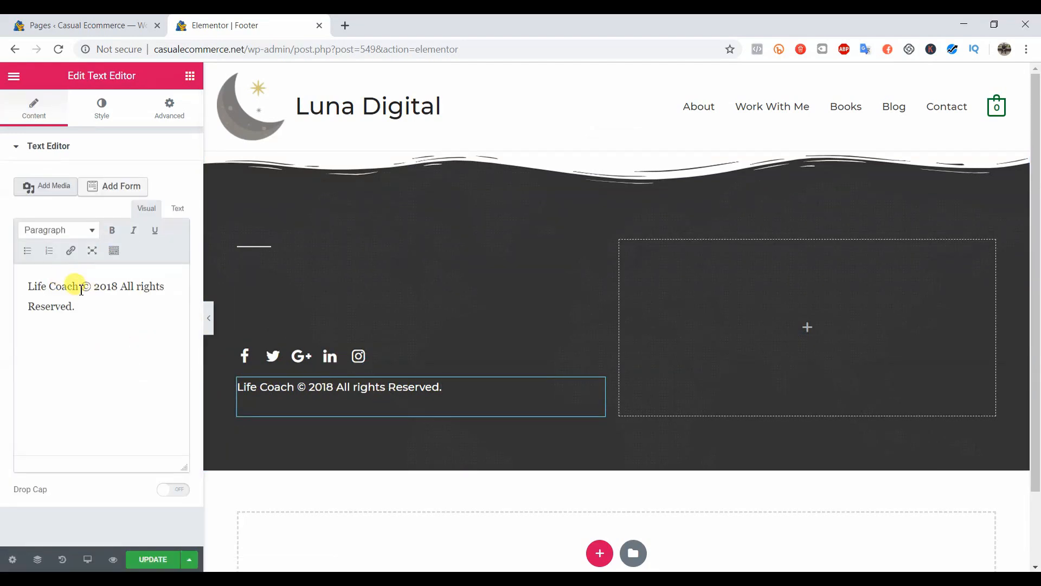
pyautogui.moveTo(81, 290); pyautogui.dragTo(28, 287)
pyautogui.write('Luna Digita')
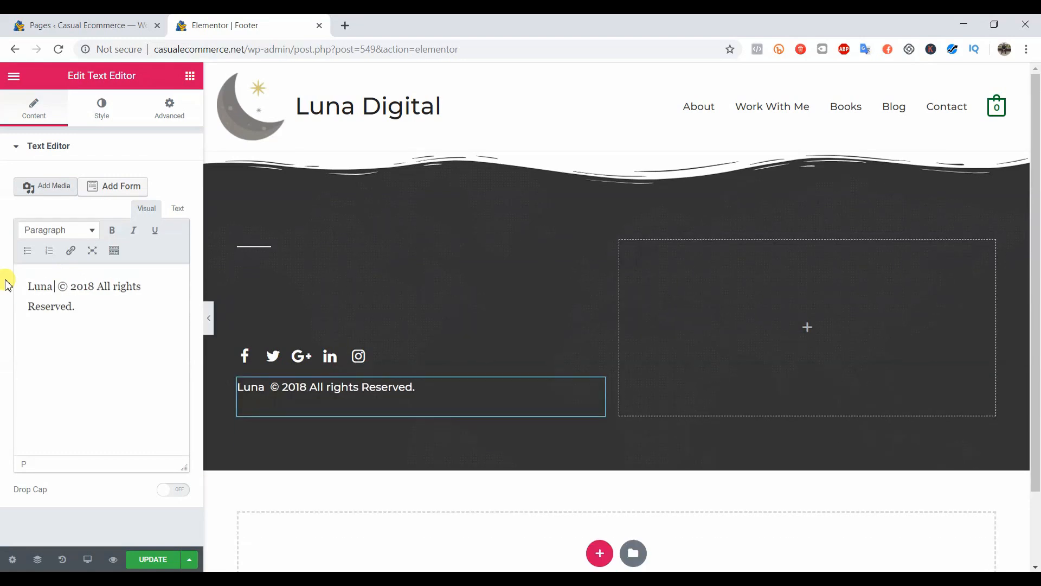
pyautogui.write('l © 201')
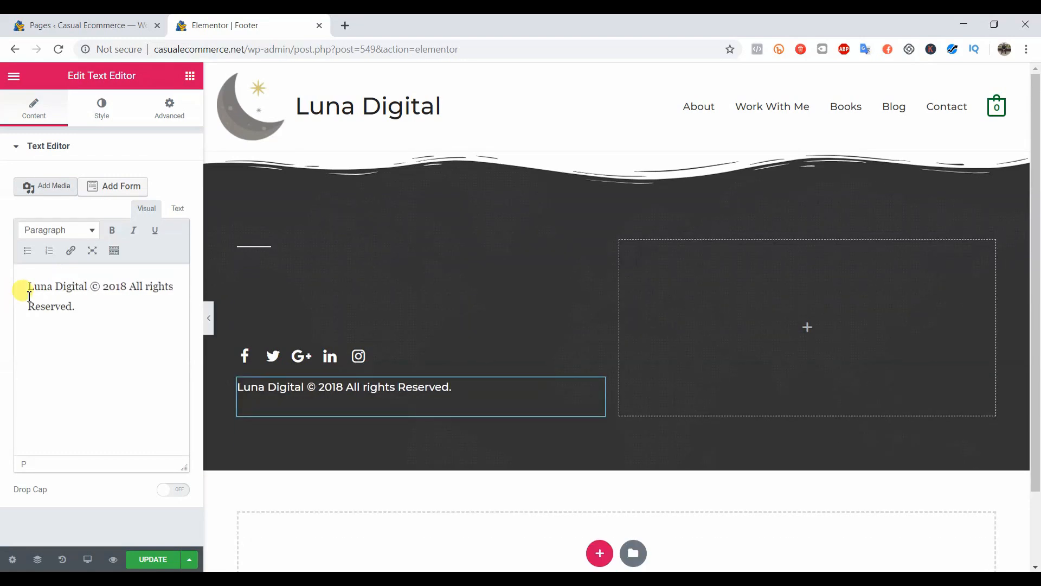
pyautogui.write('9')
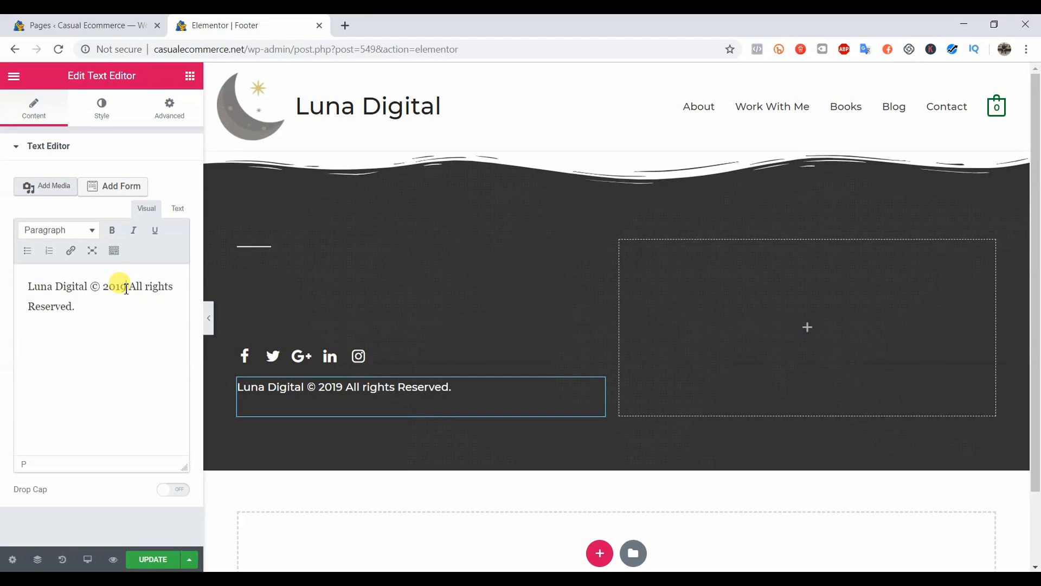
# - Remove the Google Plus and LinkedIn items from the footer's Social Icons widget
pyautogui.click(372, 362)
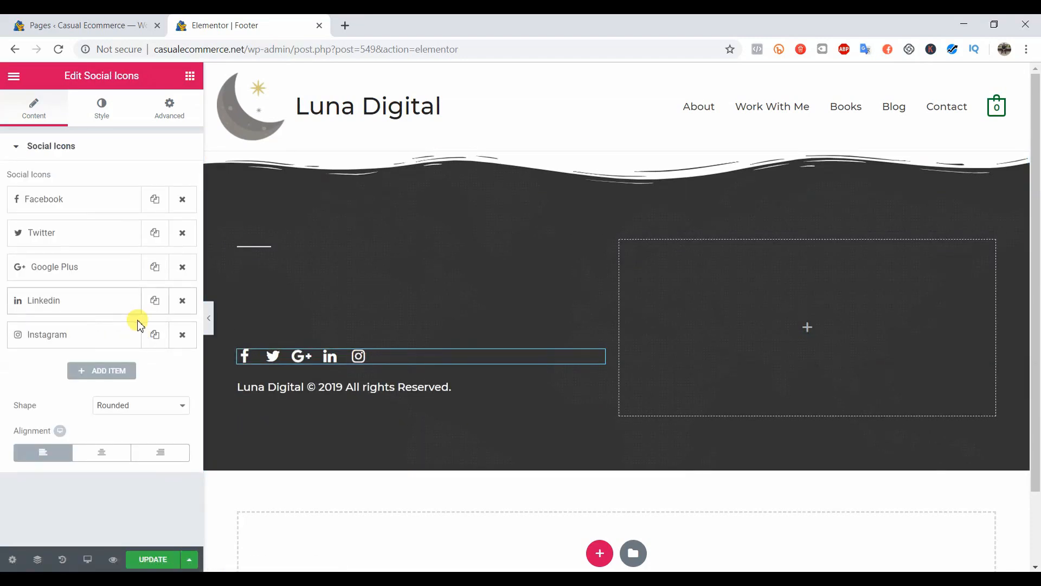
pyautogui.click(76, 335)
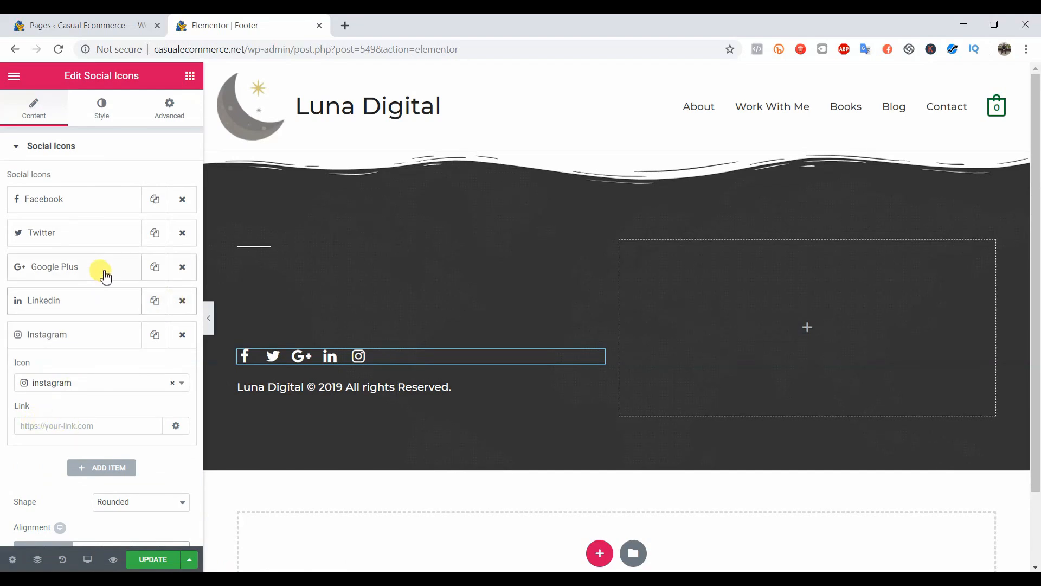
pyautogui.click(182, 266)
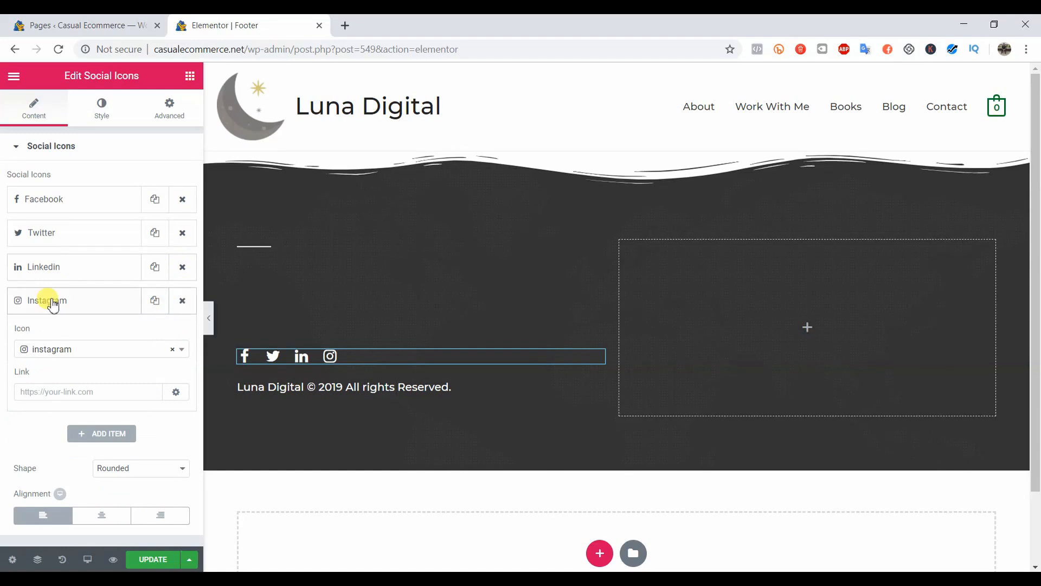
pyautogui.click(182, 267)
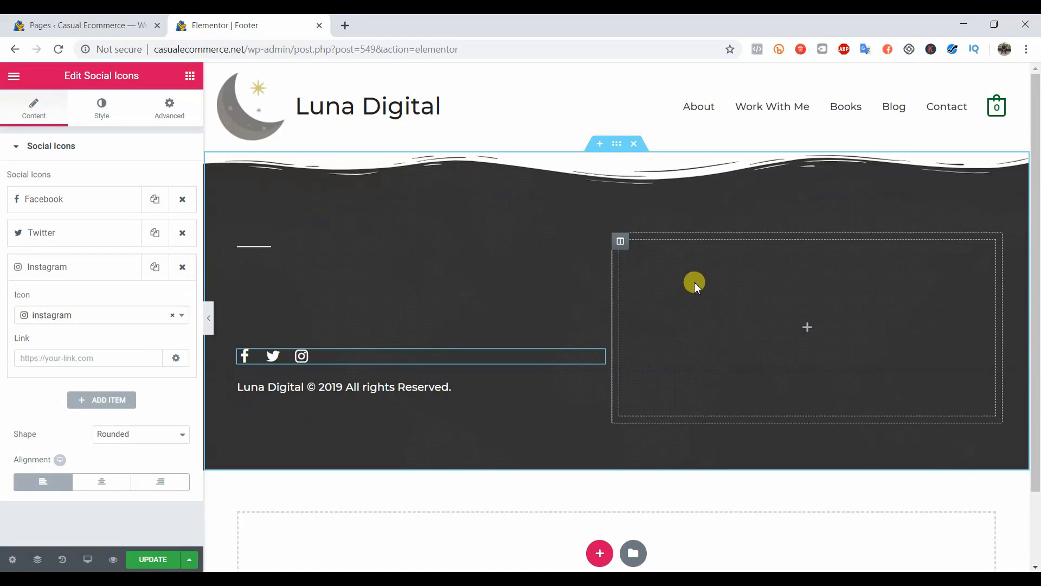
# - Add a Google Maps widget to the footer's right column with location Chicago, Illinois
pyautogui.click(188, 77)
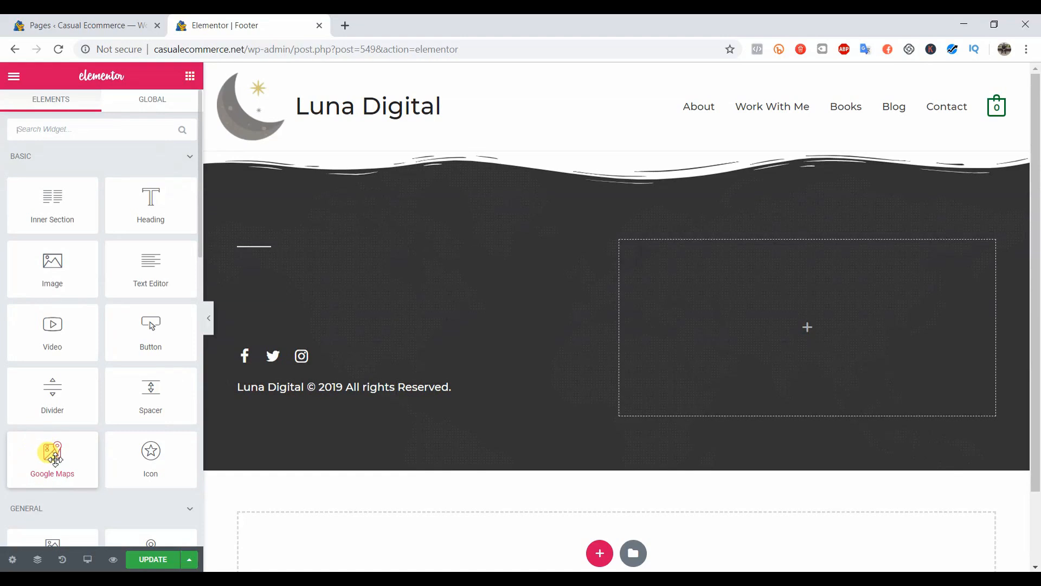
pyautogui.moveTo(52, 461); pyautogui.dragTo(796, 330)
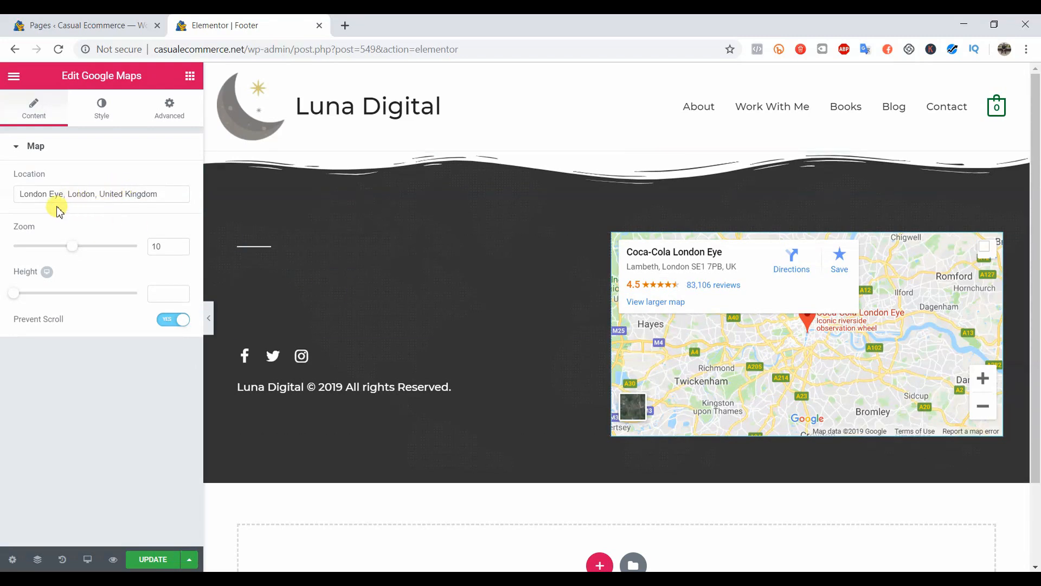
pyautogui.moveTo(154, 197); pyautogui.dragTo(6, 200)
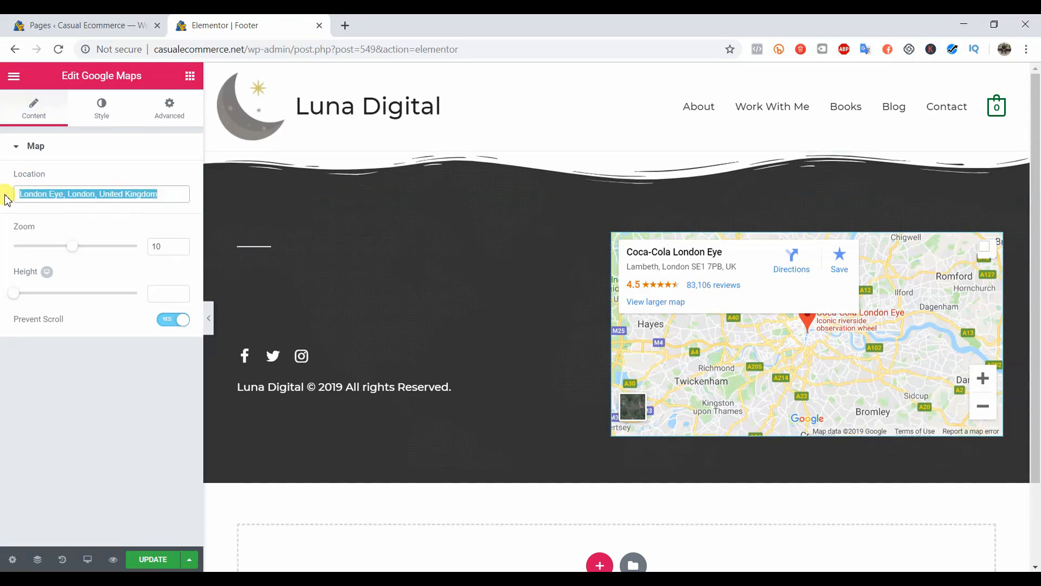
pyautogui.write('Chicago, Illinios')
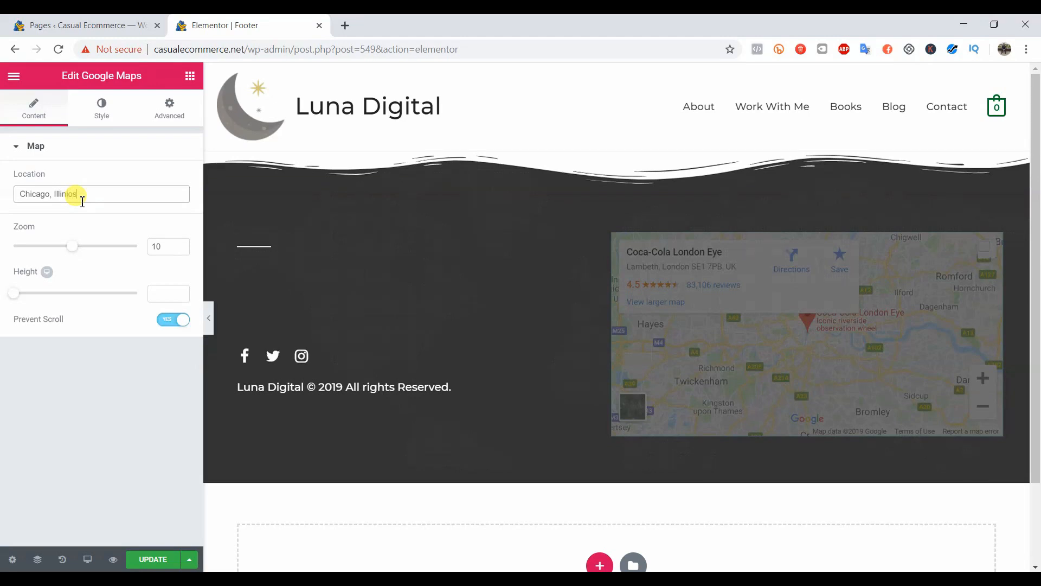
pyautogui.click(130, 222)
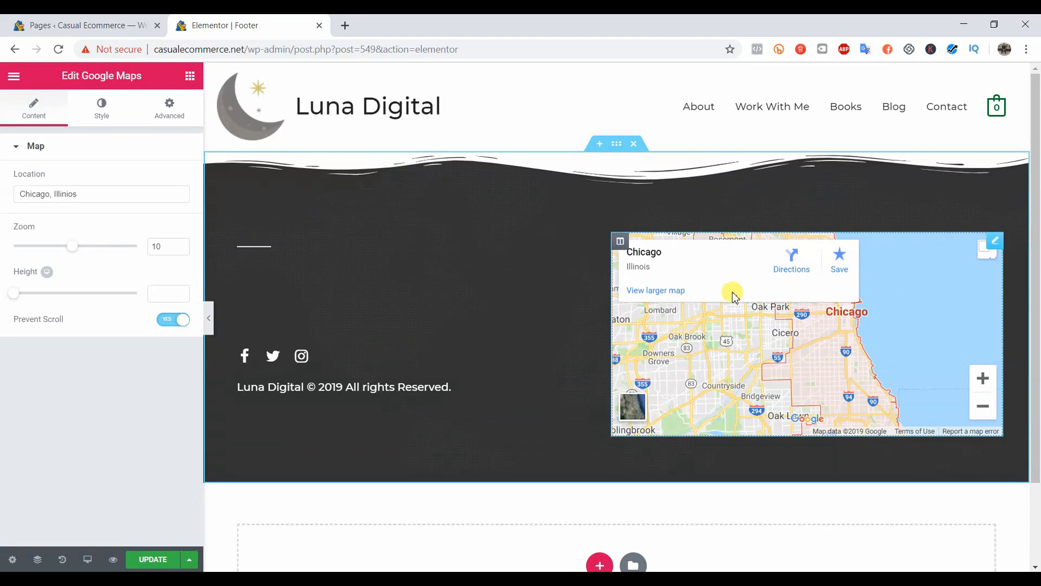
# - Delete the empty Spacer widget above the footer's social icons
pyautogui.click(461, 328)
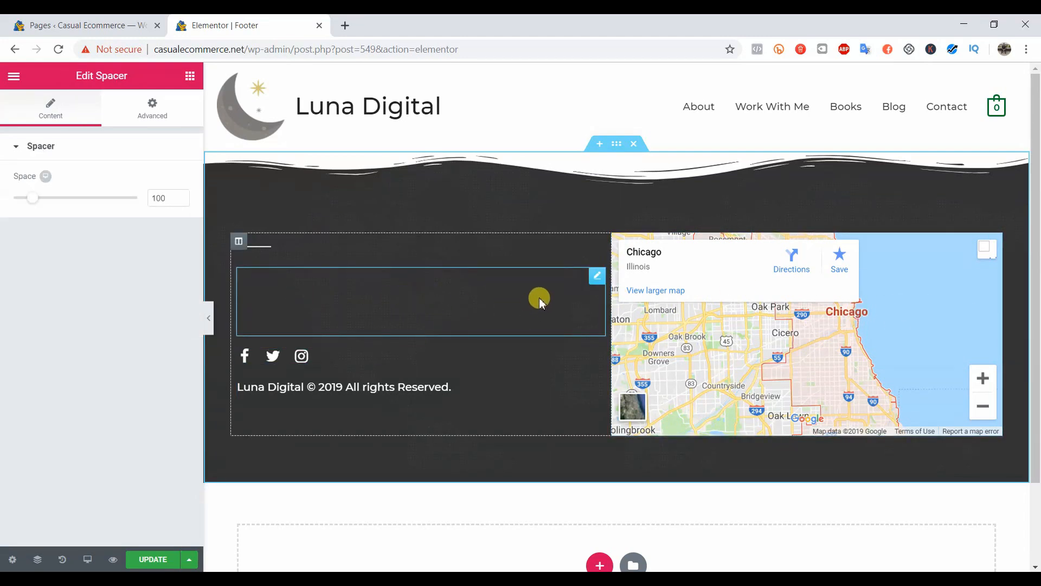
pyautogui.rightClick(375, 308)
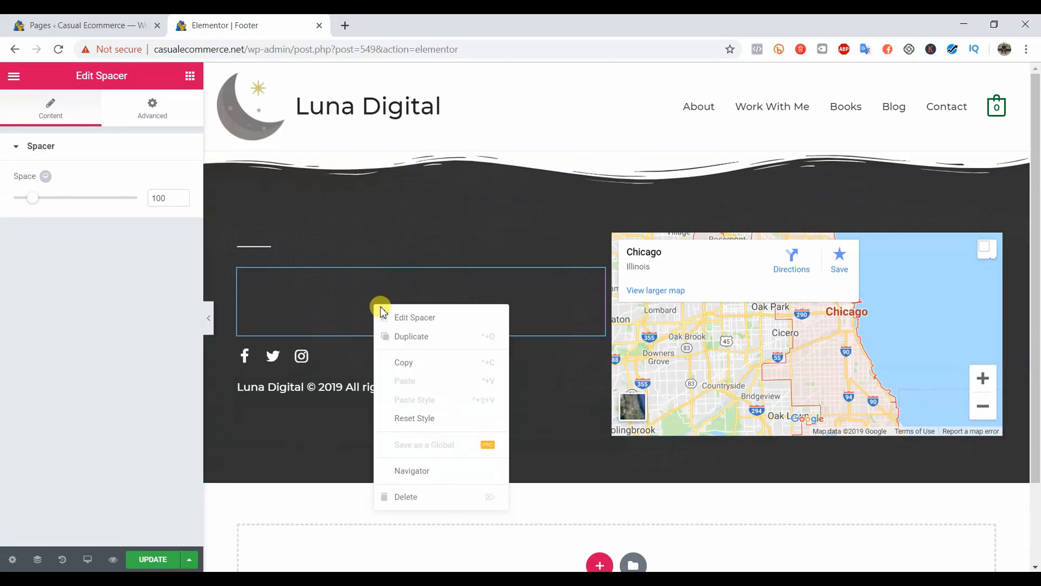
pyautogui.click(426, 495)
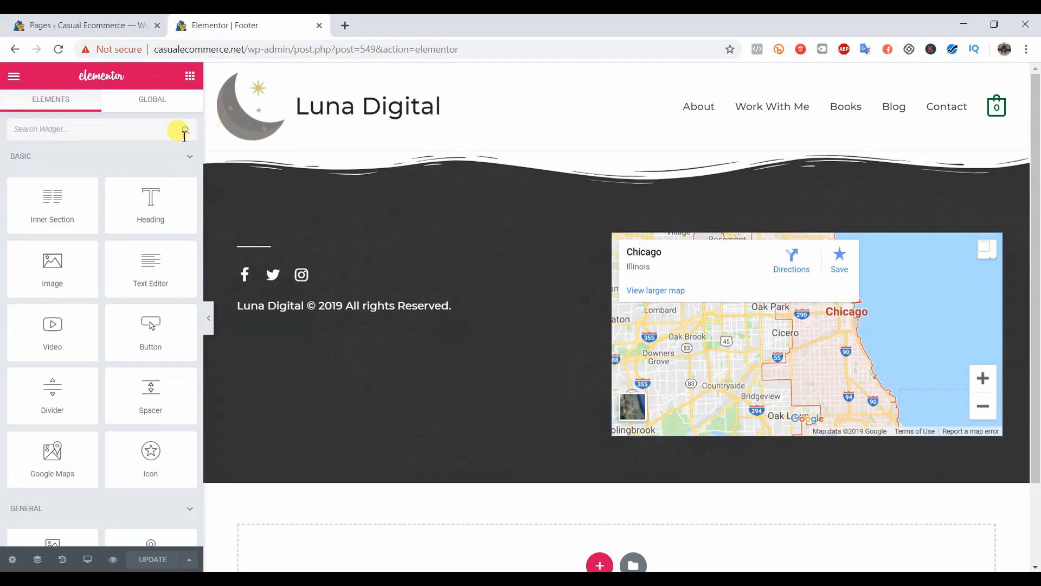
# - Open the live Luna Digital site in a new tab and scroll through its home page
pyautogui.rightClick(367, 108)
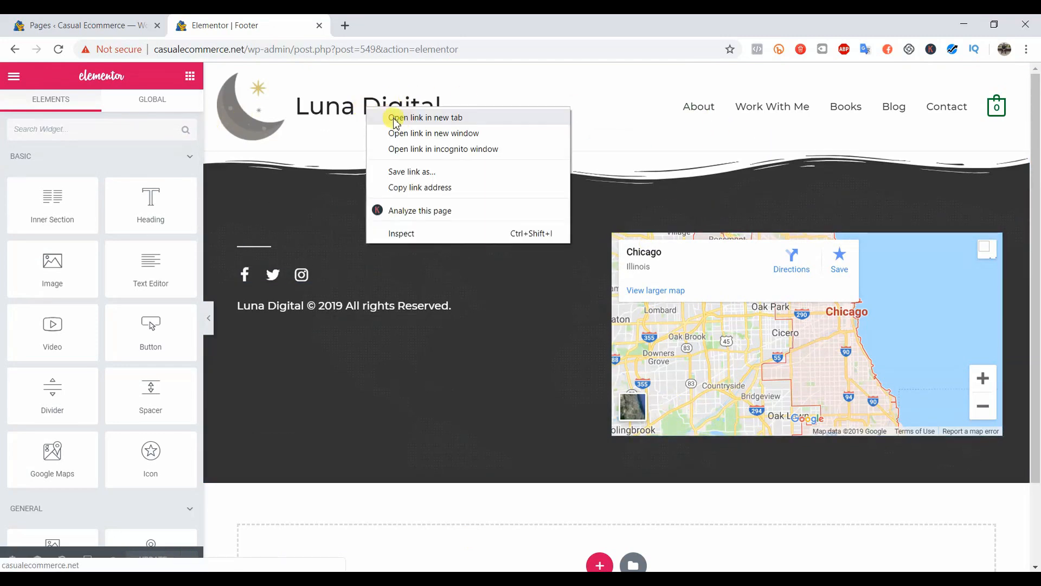
pyautogui.click(401, 118)
pyautogui.click(386, 22)
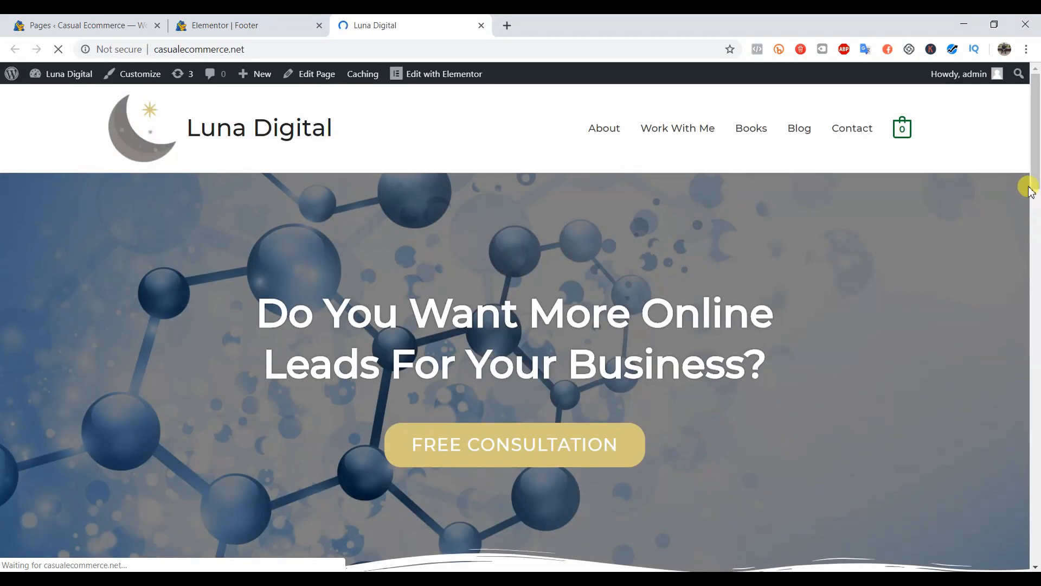
pyautogui.moveTo(1029, 187); pyautogui.dragTo(1034, 448)
pyautogui.moveTo(1035, 406); pyautogui.dragTo(1023, 495)
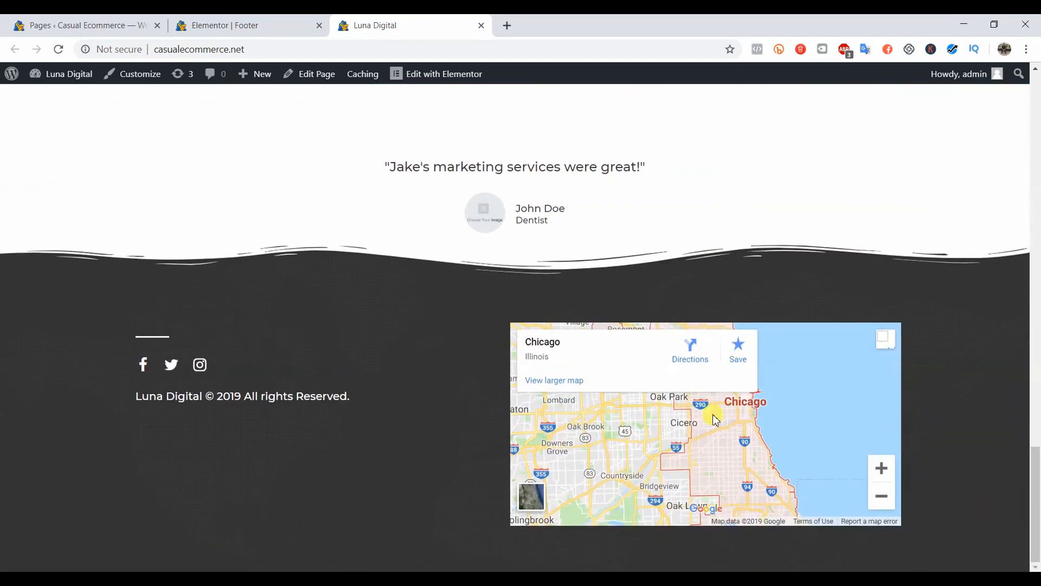
pyautogui.moveTo(1034, 470); pyautogui.dragTo(1036, 76)
# - Go to the About page and scroll through its photo and text content
pyautogui.click(602, 128)
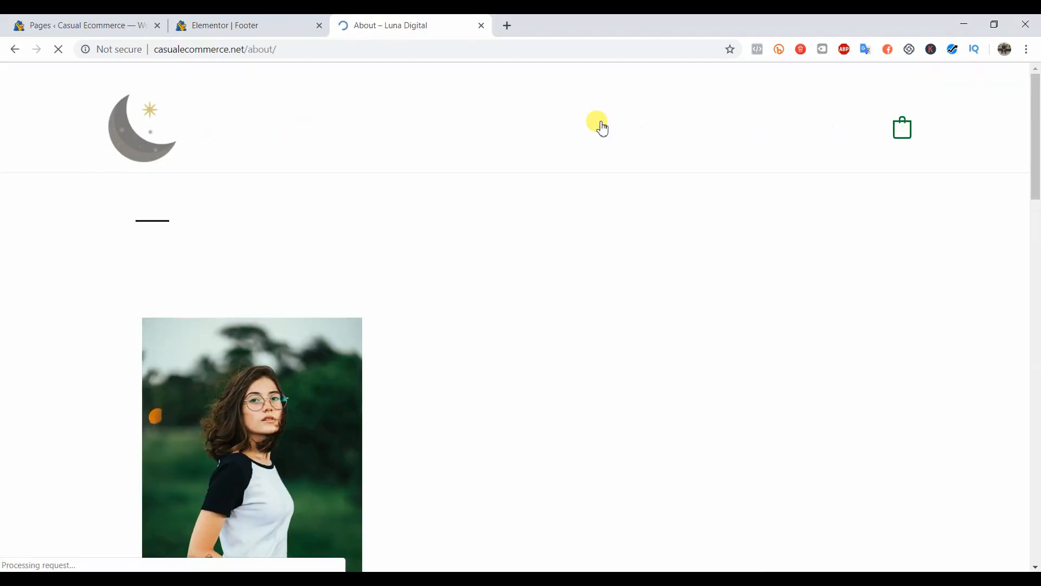
pyautogui.scroll(-9, 649, 366)
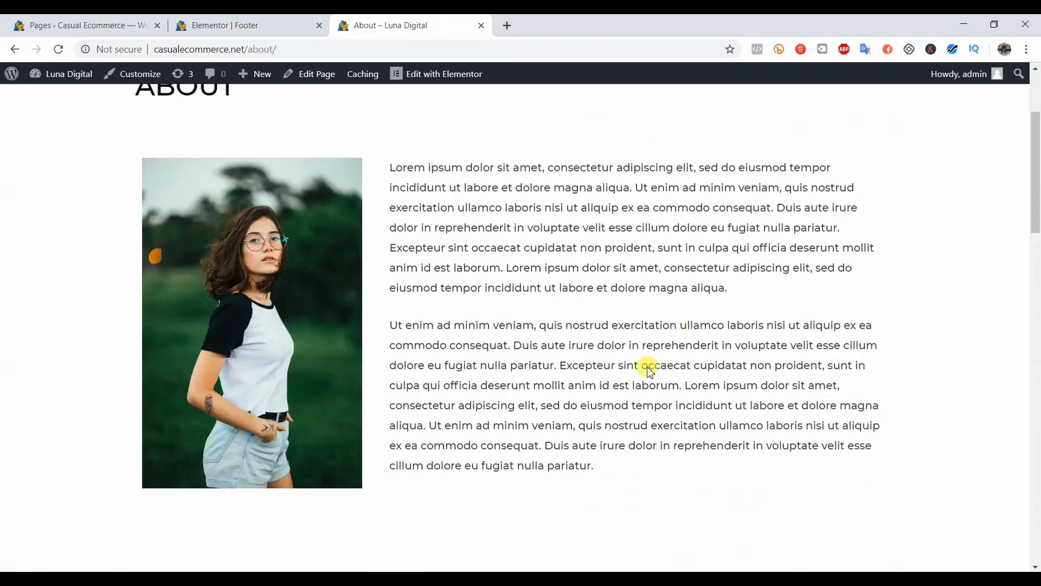
pyautogui.moveTo(1037, 305); pyautogui.dragTo(1037, 559)
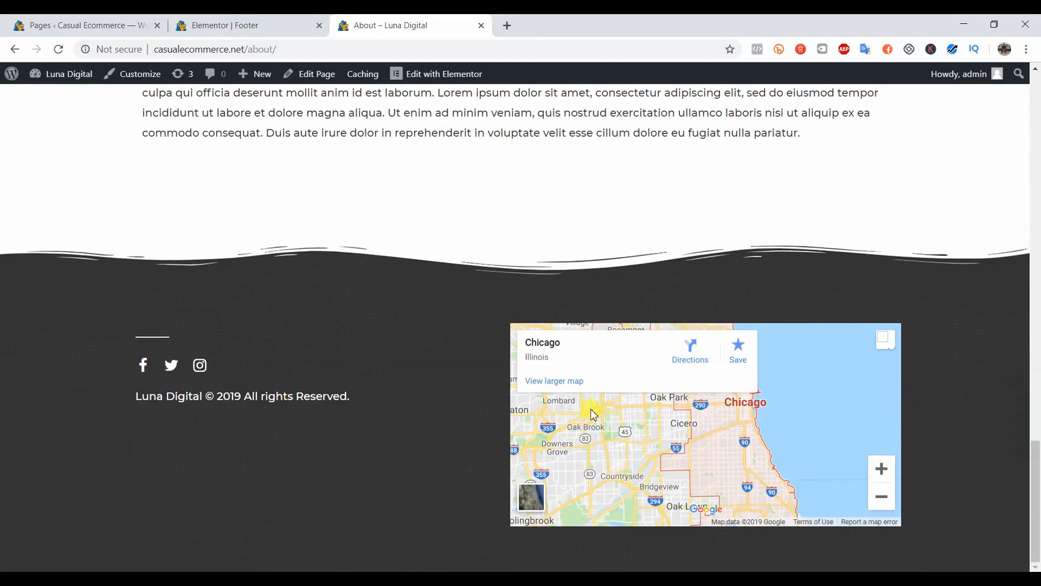
pyautogui.scroll(20, 345, 447)
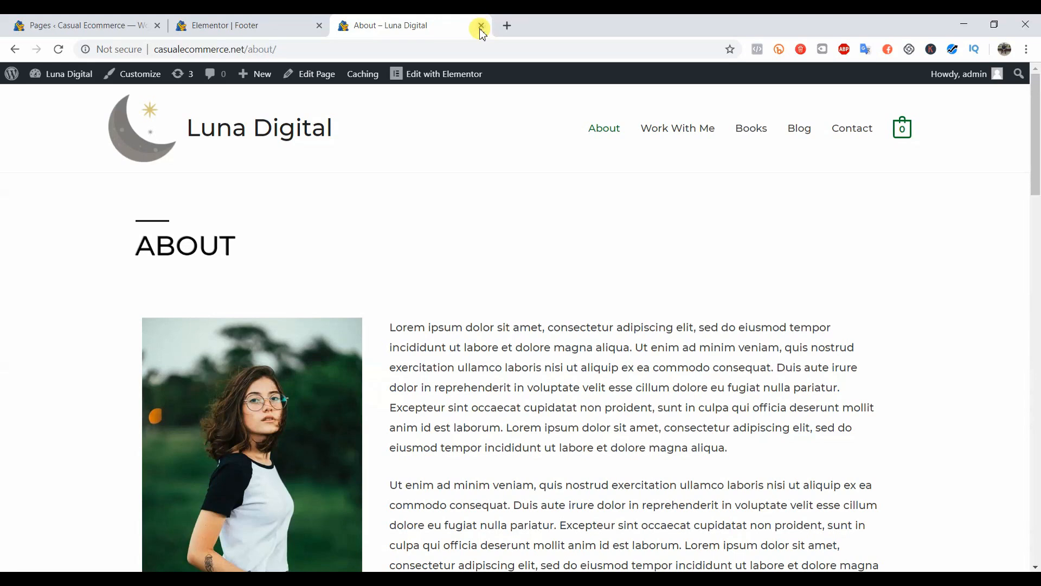
# - Close the About tab, exit Elementor to the Dashboard, and view the live About page
pyautogui.click(483, 26)
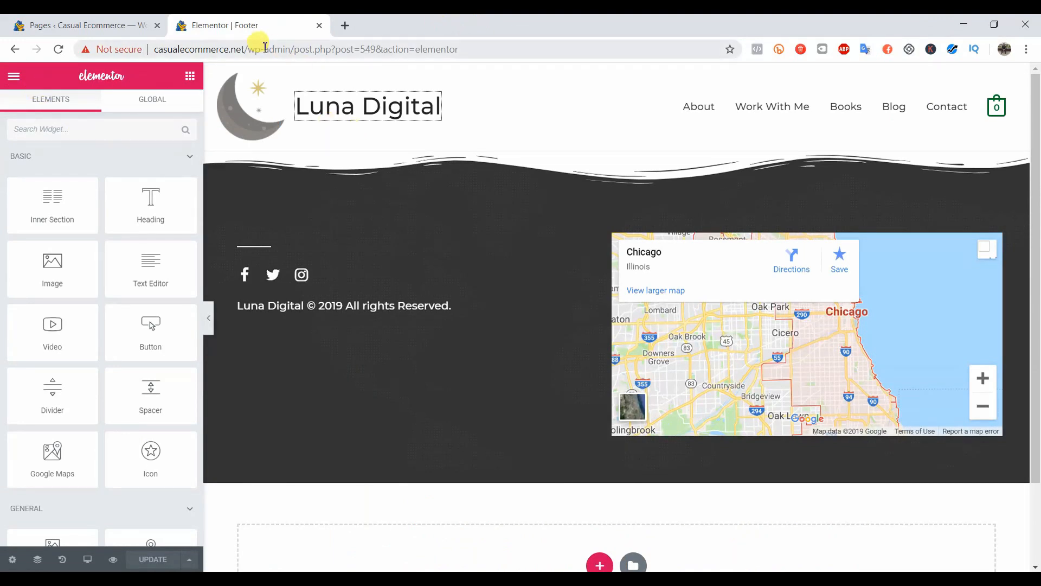
pyautogui.click(13, 76)
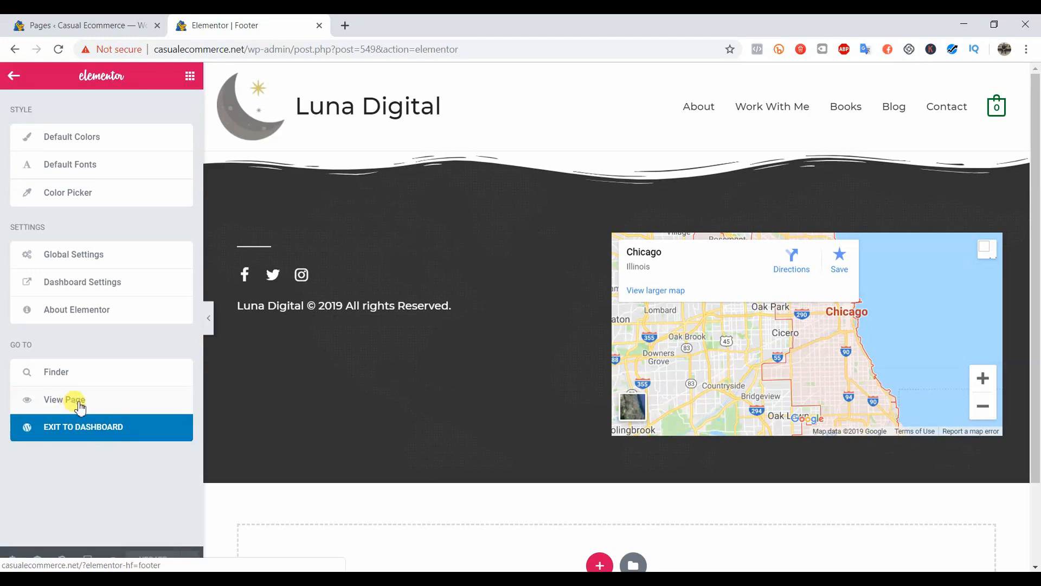
pyautogui.click(85, 421)
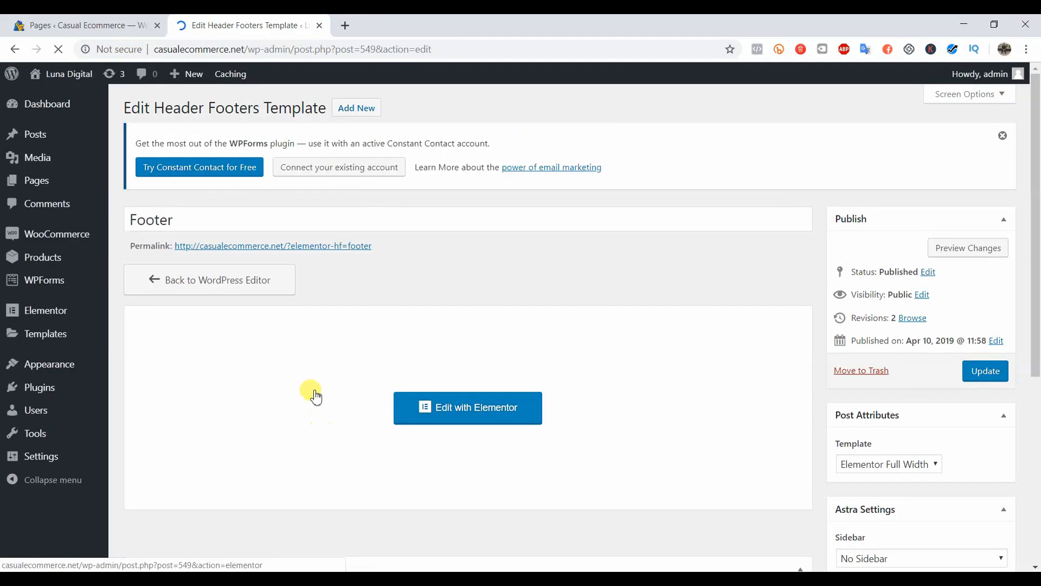
pyautogui.click(44, 99)
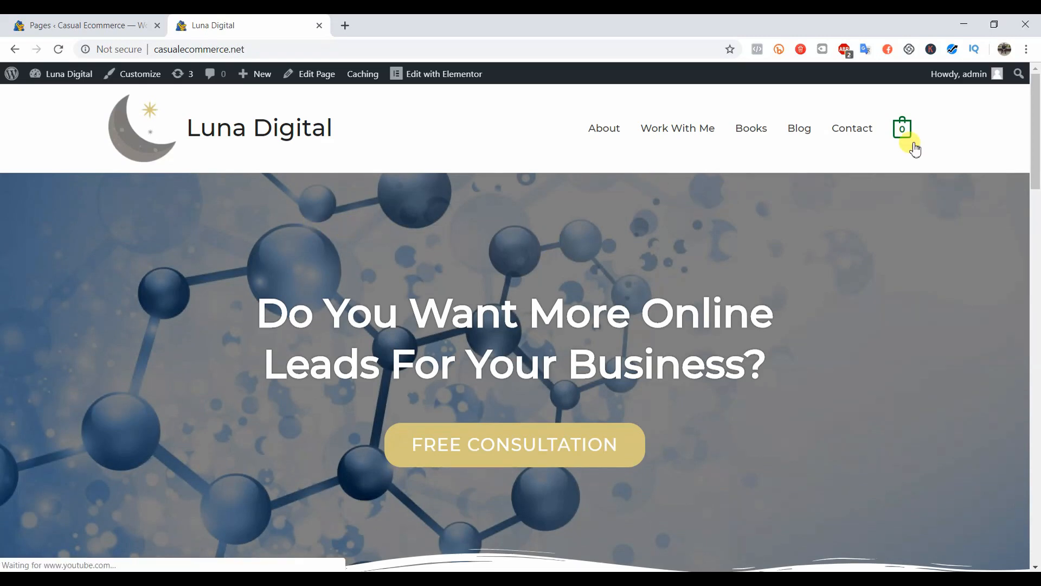
pyautogui.click(605, 129)
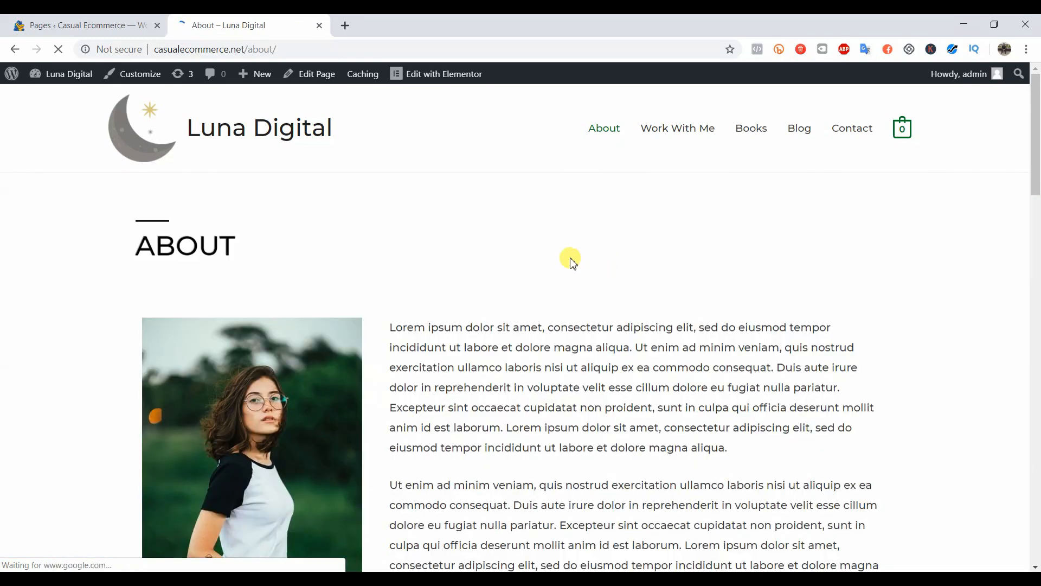
# - Open the About page in Elementor and replace its text with 'this is my story and why i started the company'
pyautogui.click(440, 76)
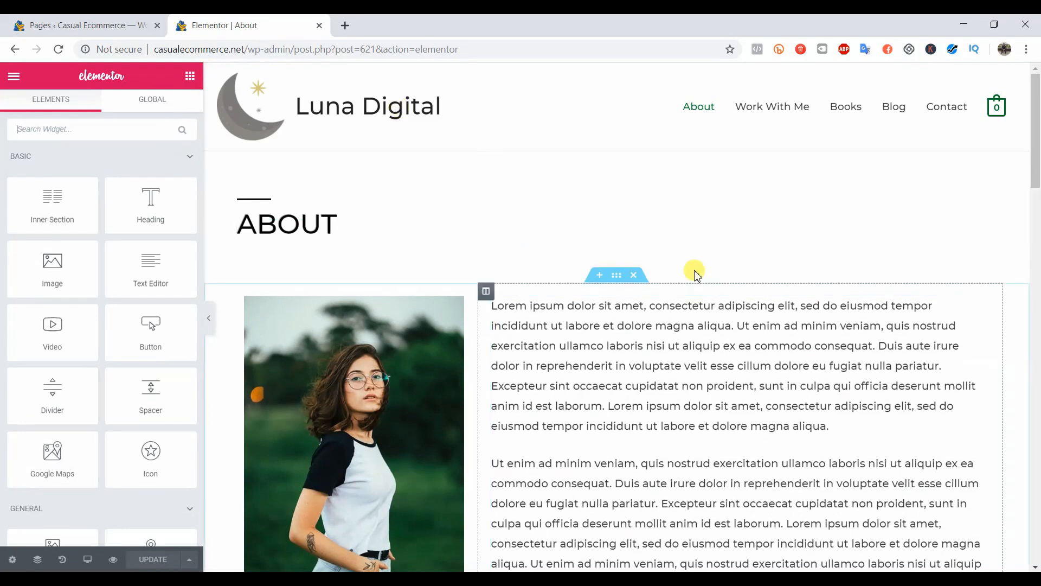
pyautogui.scroll(-1, 745, 367)
pyautogui.scroll(-1, 846, 341)
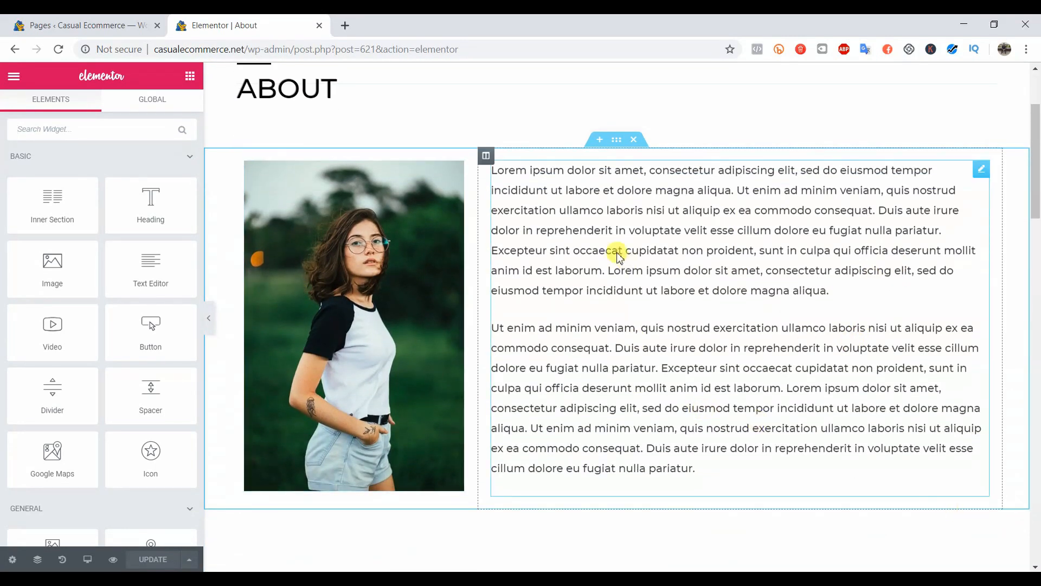
pyautogui.click(725, 354)
pyautogui.moveTo(16, 285); pyautogui.dragTo(223, 508)
pyautogui.write('this is my story and why i started the company')
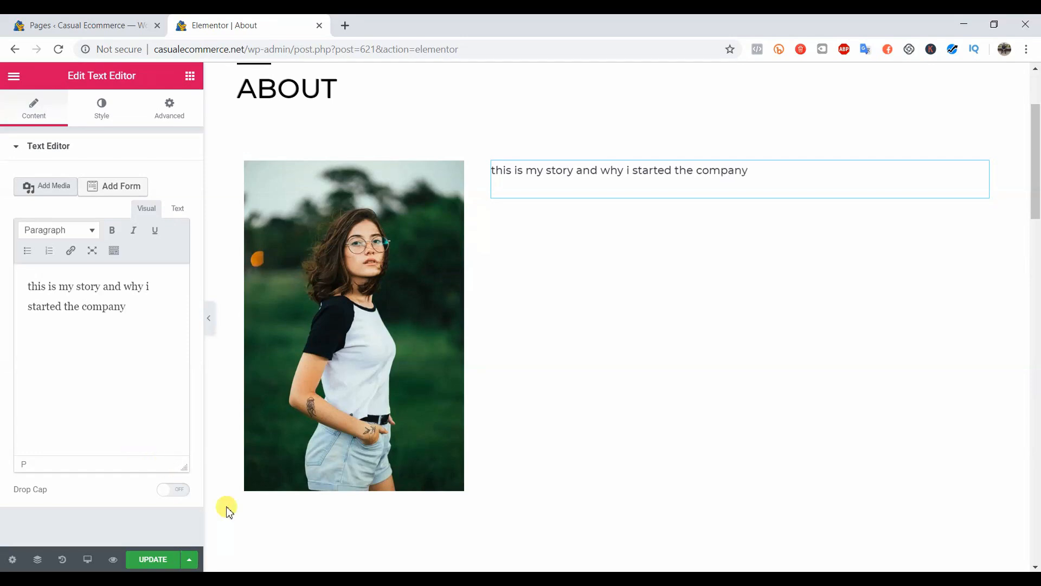
# - Delete the My Passion section and finish editing the text block
pyautogui.scroll(-10, 626, 404)
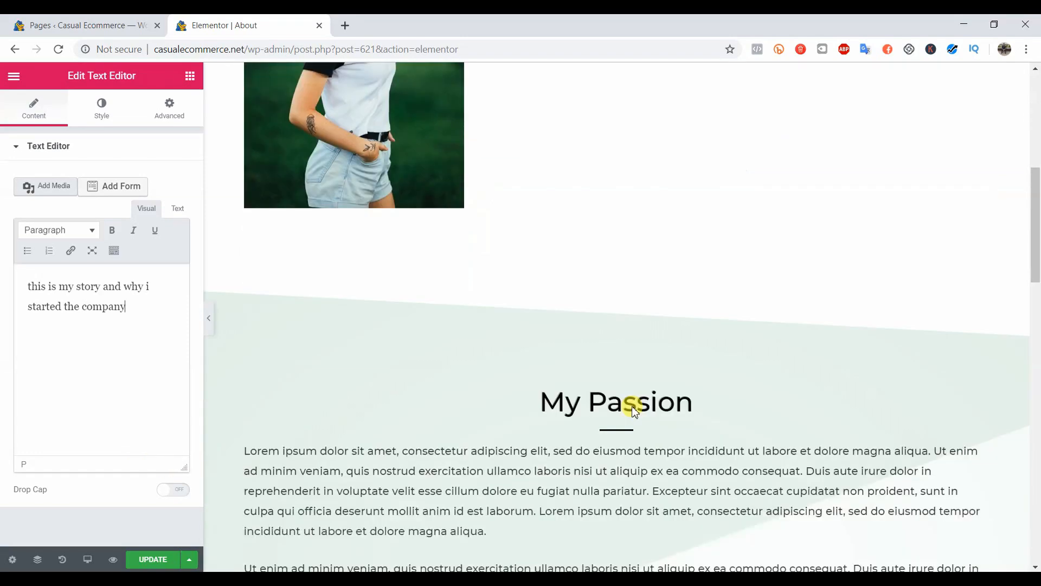
pyautogui.scroll(-3, 457, 228)
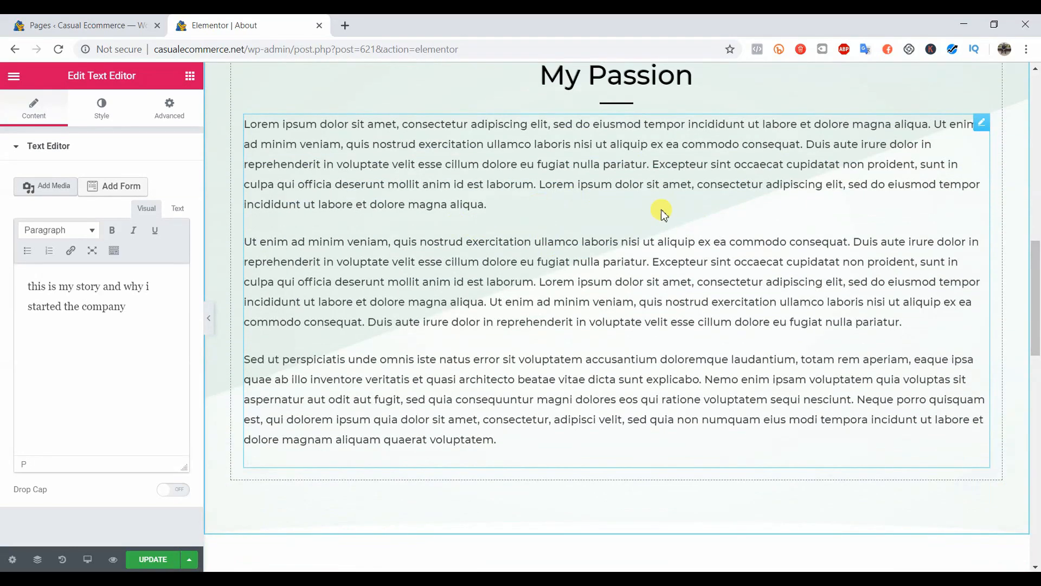
pyautogui.scroll(5, 667, 212)
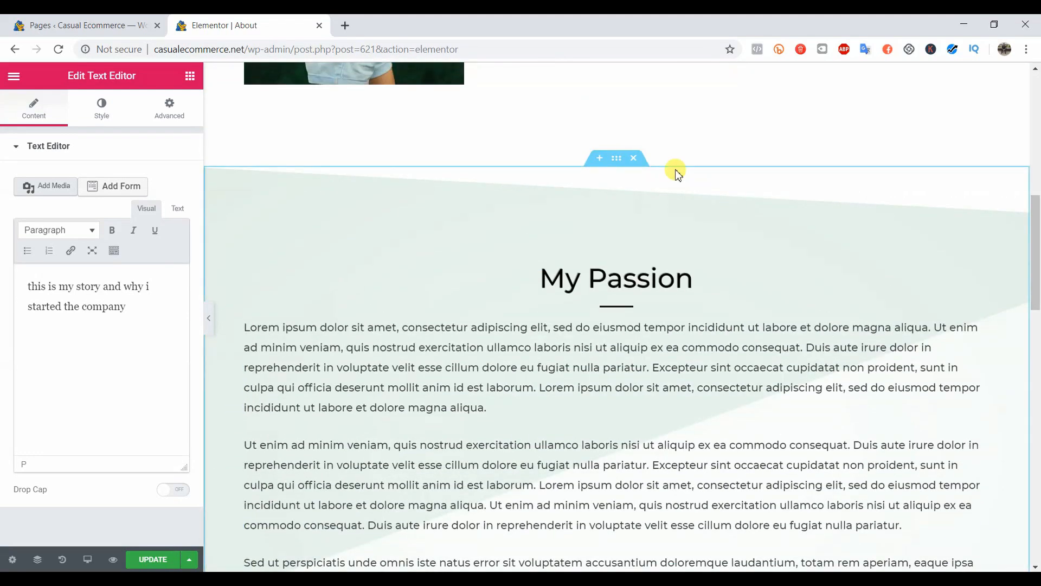
pyautogui.click(633, 158)
pyautogui.scroll(-6, 616, 260)
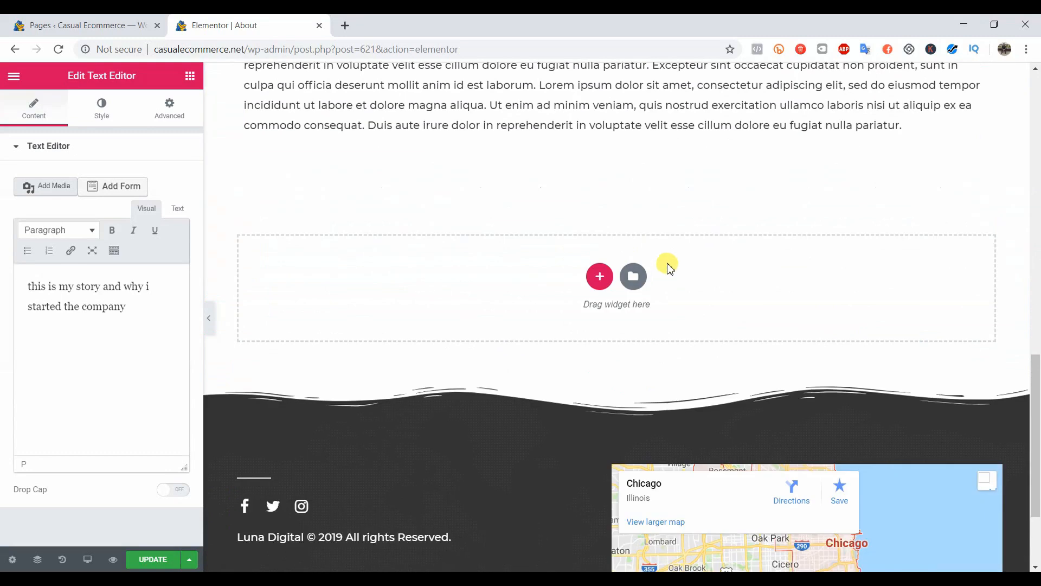
pyautogui.scroll(15, 633, 232)
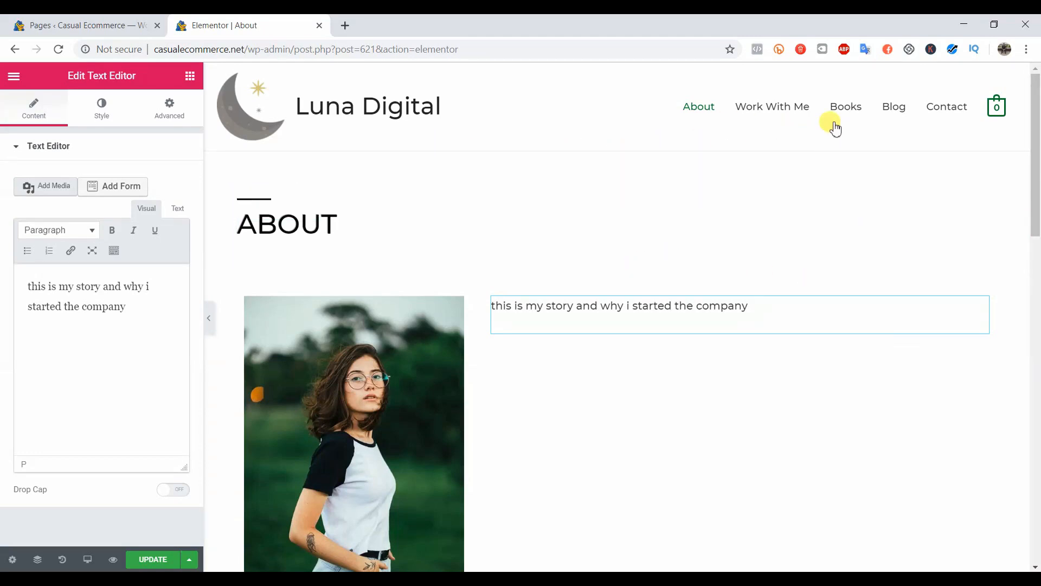
pyautogui.press('Escape')
pyautogui.press('Escape')
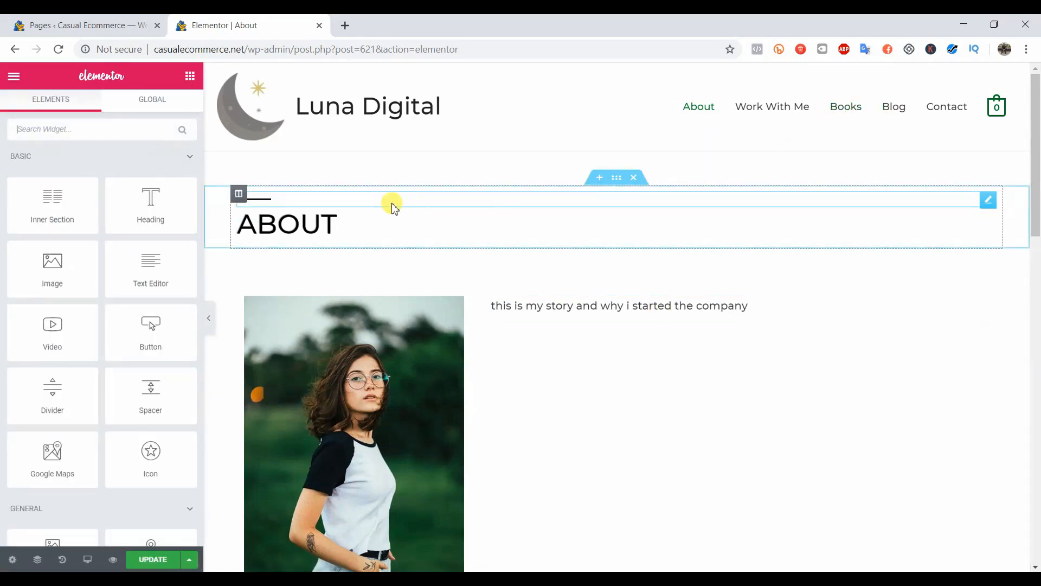
# - Exit Elementor to the dashboard without saving, then go to All Pages
pyautogui.click(13, 77)
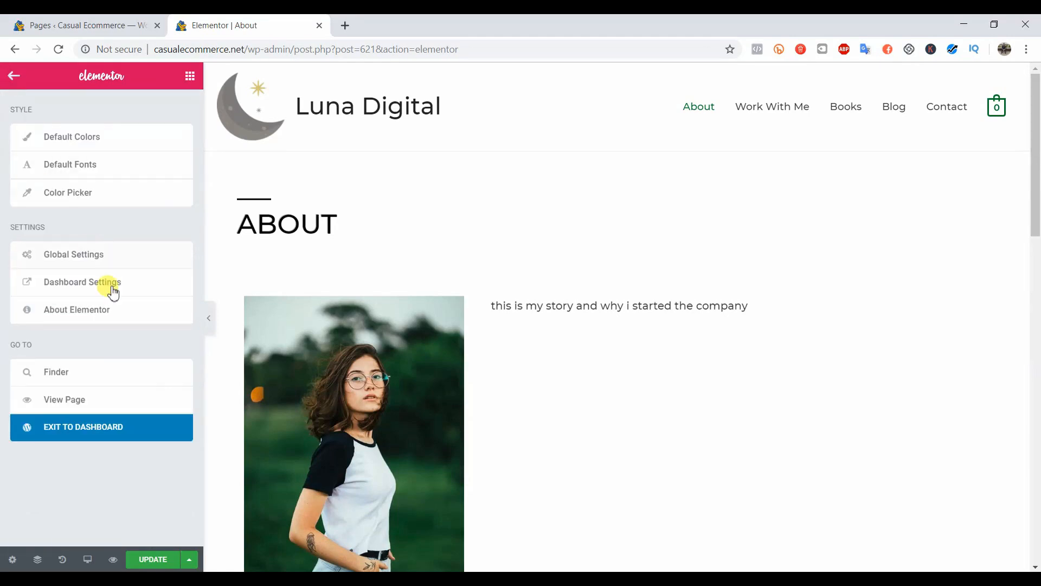
pyautogui.click(95, 427)
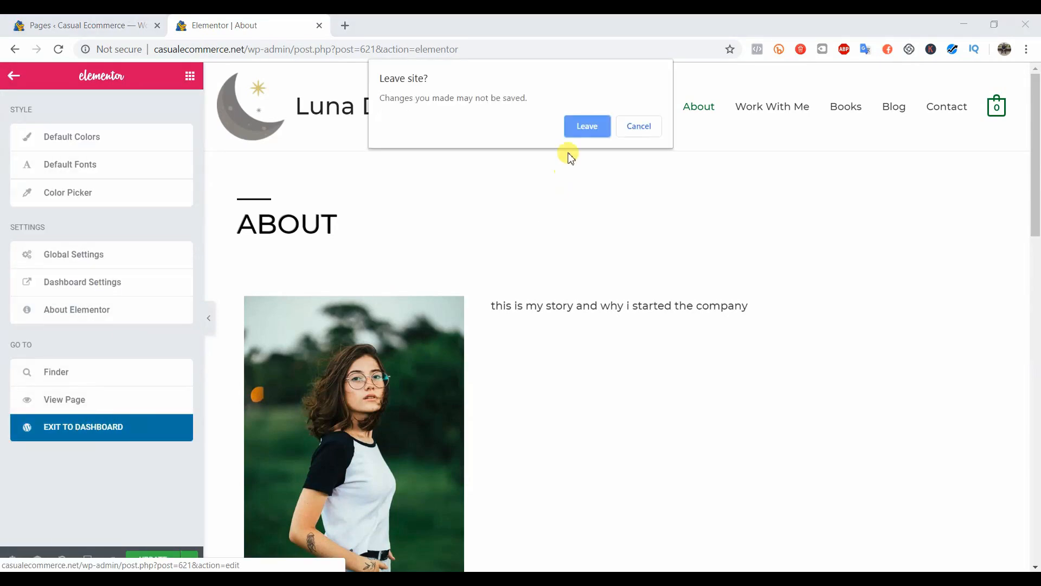
pyautogui.click(583, 125)
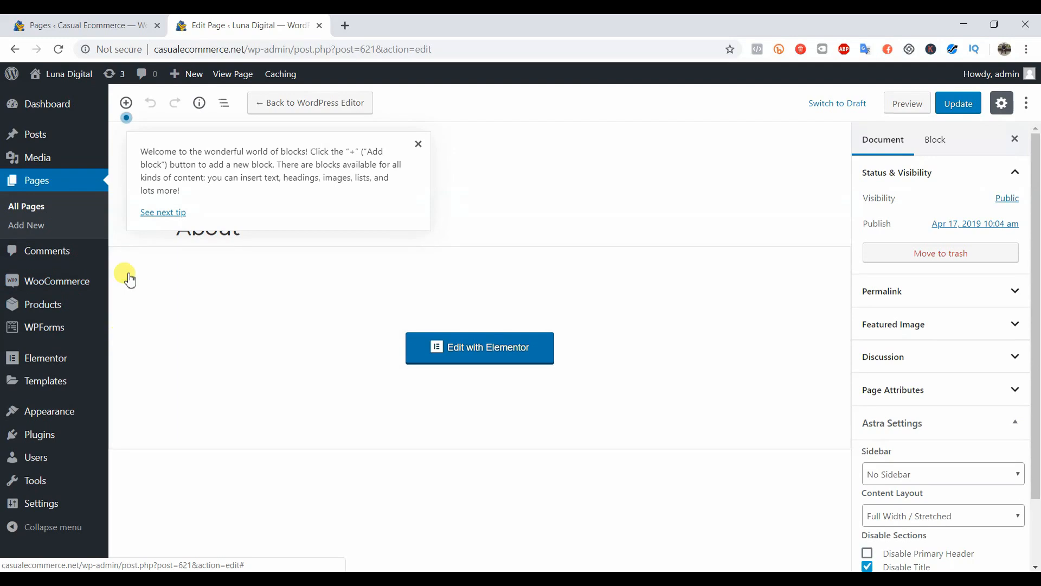
pyautogui.click(33, 214)
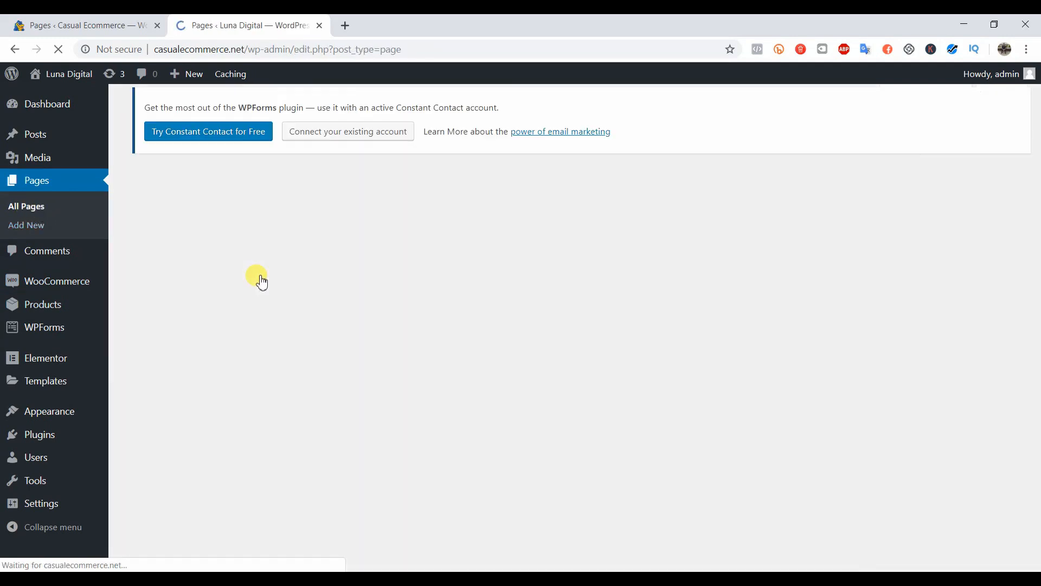
# - Move the Books page to the Trash with the Bulk Actions menu
pyautogui.scroll(-1, 228, 286)
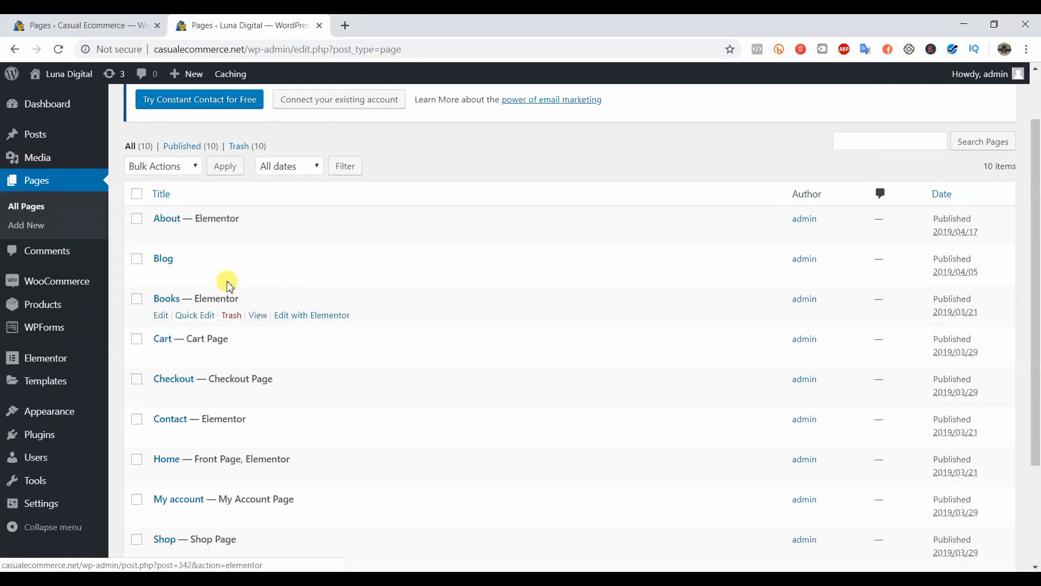
pyautogui.click(137, 298)
pyautogui.click(181, 167)
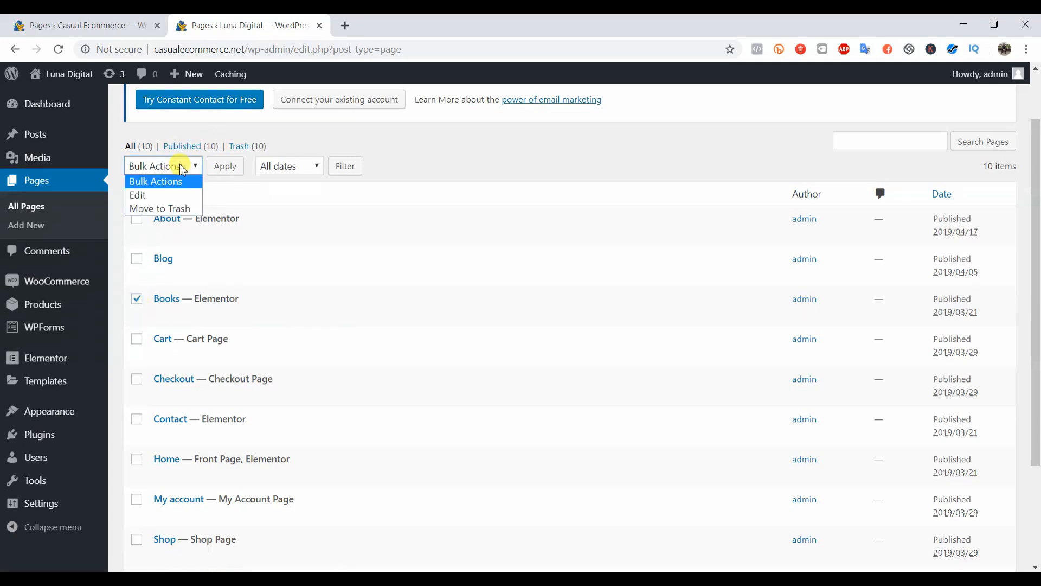
pyautogui.click(168, 209)
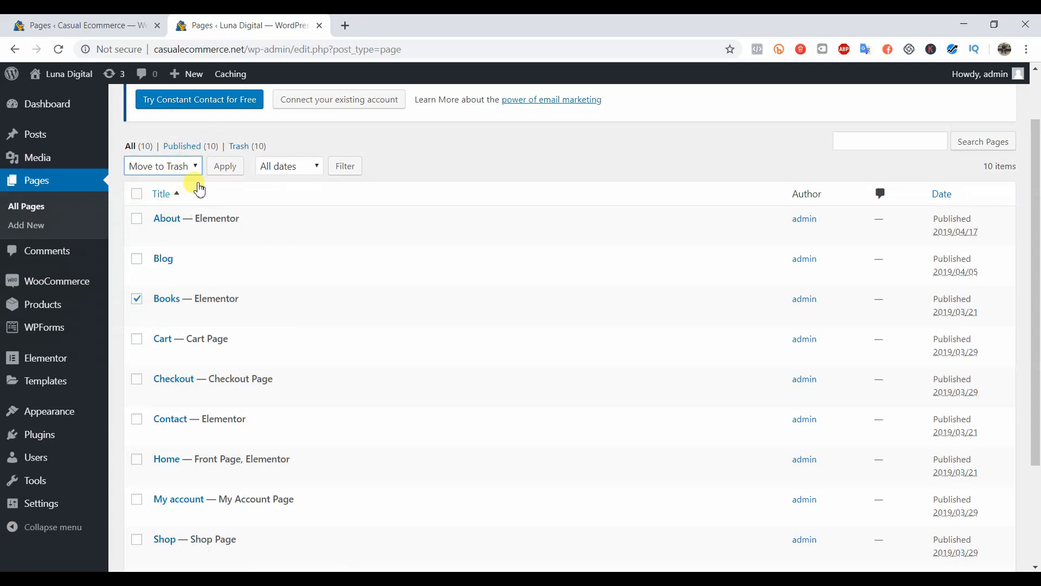
pyautogui.click(230, 172)
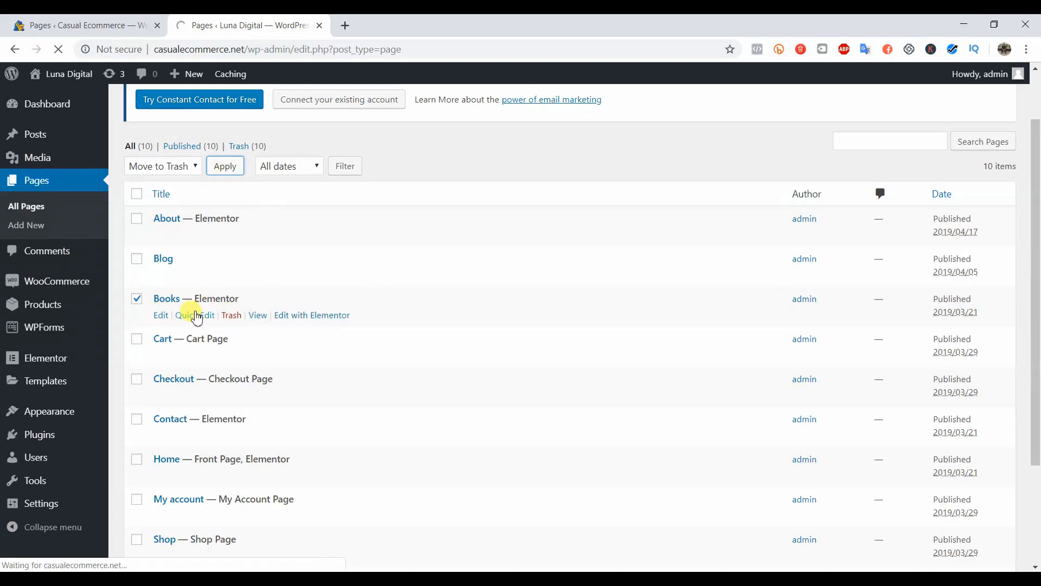
# - Open the live site in a new tab and switch to it
pyautogui.moveTo(62, 76)
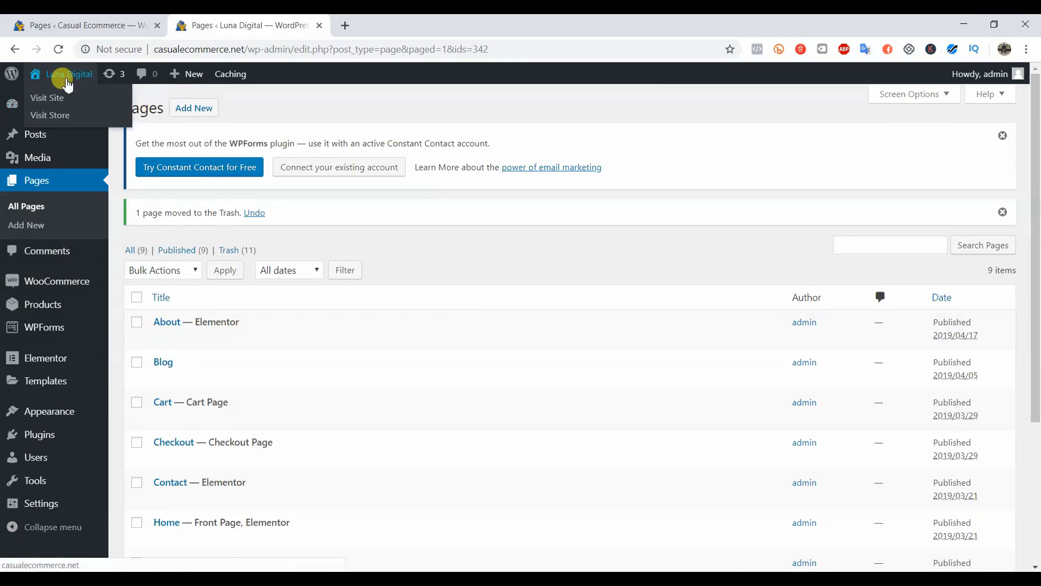
pyautogui.rightClick(58, 100)
pyautogui.click(81, 105)
pyautogui.click(428, 22)
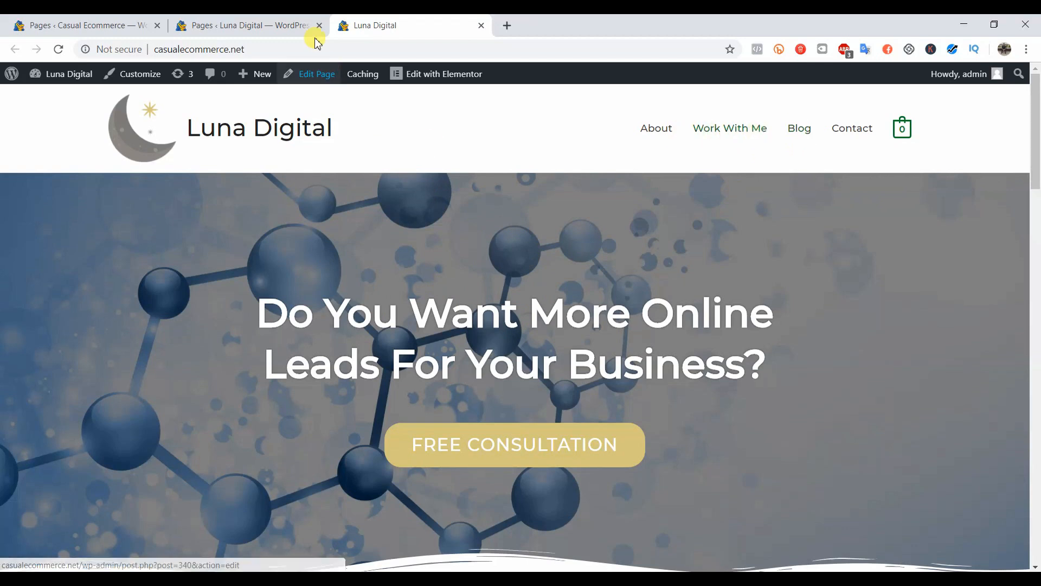
# - Quick Edit the Work With Me page and change its title to Services
pyautogui.click(239, 24)
pyautogui.scroll(-1, 428, 379)
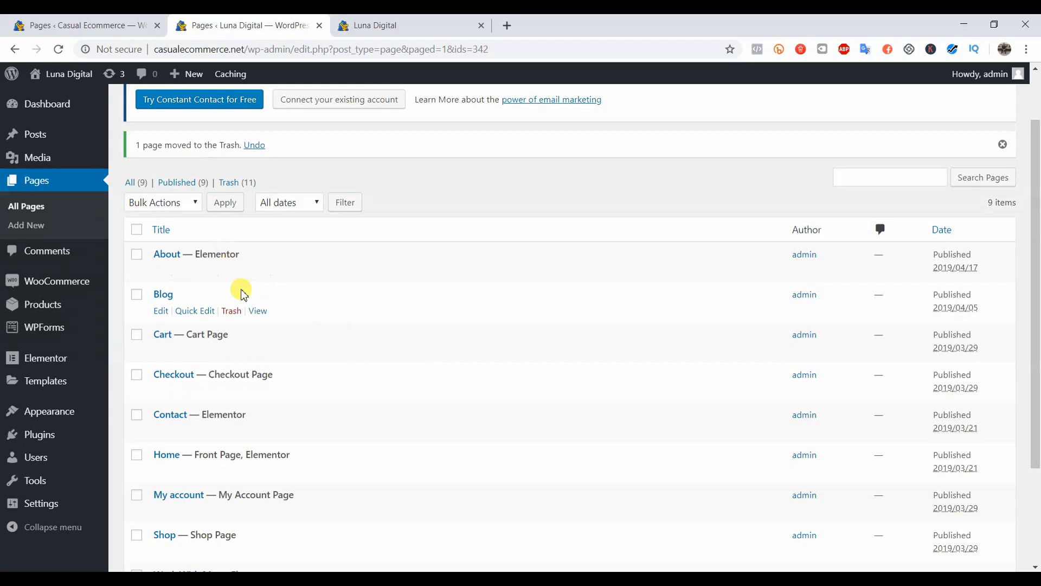
pyautogui.scroll(-2, 239, 288)
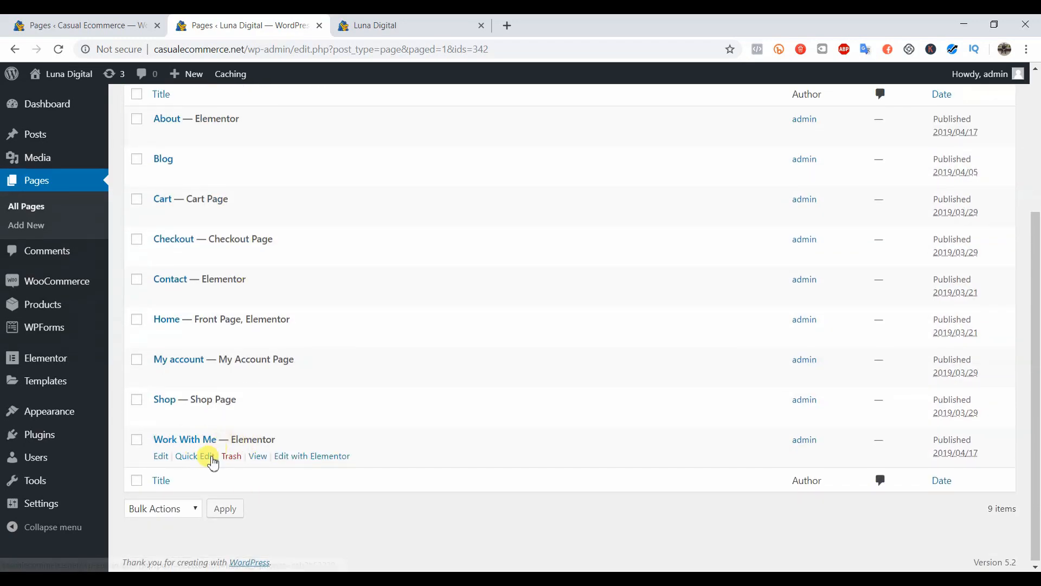
pyautogui.click(194, 456)
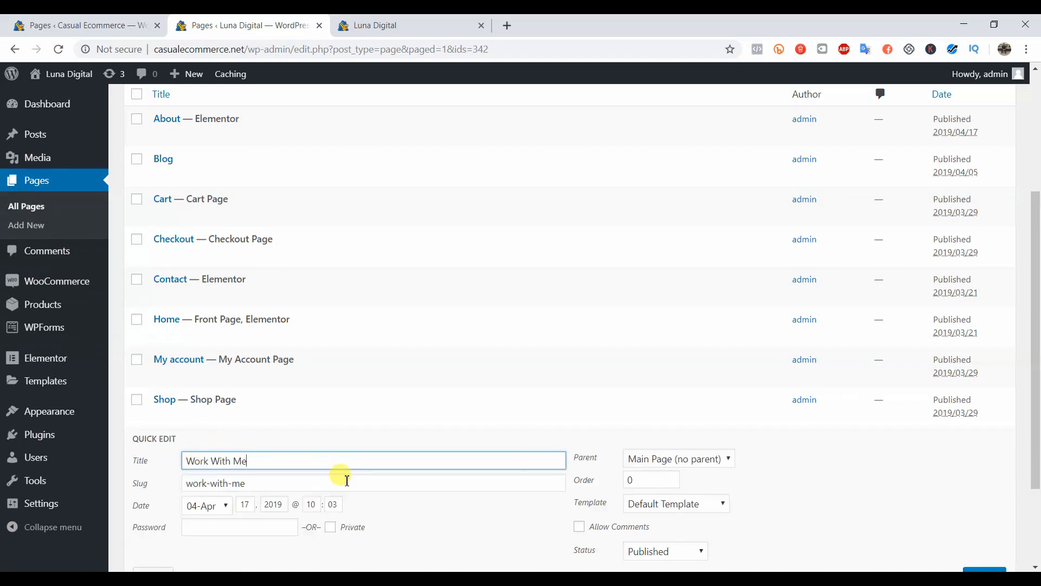
pyautogui.scroll(-1, 491, 510)
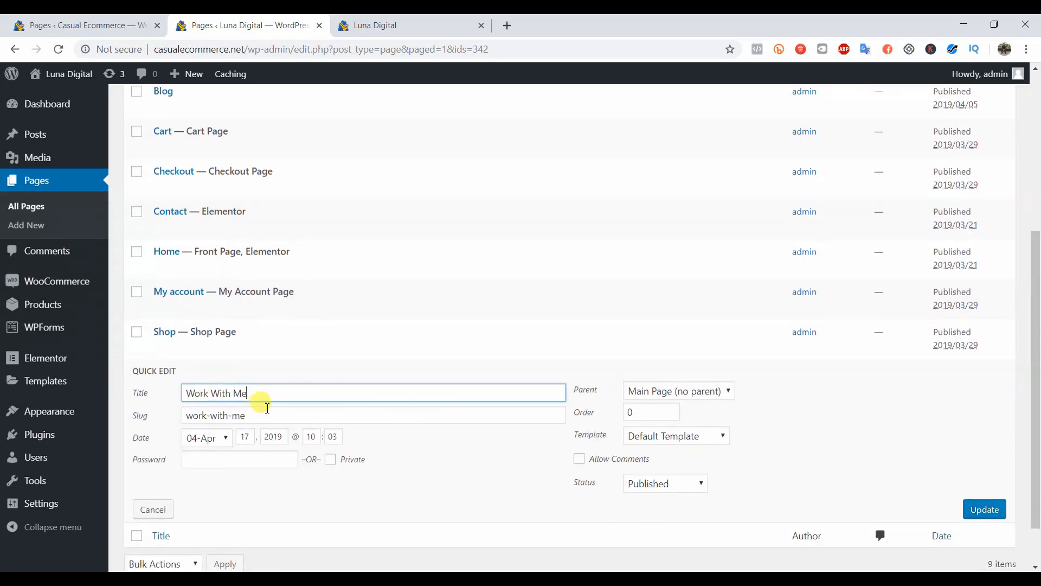
pyautogui.moveTo(252, 394); pyautogui.dragTo(172, 393)
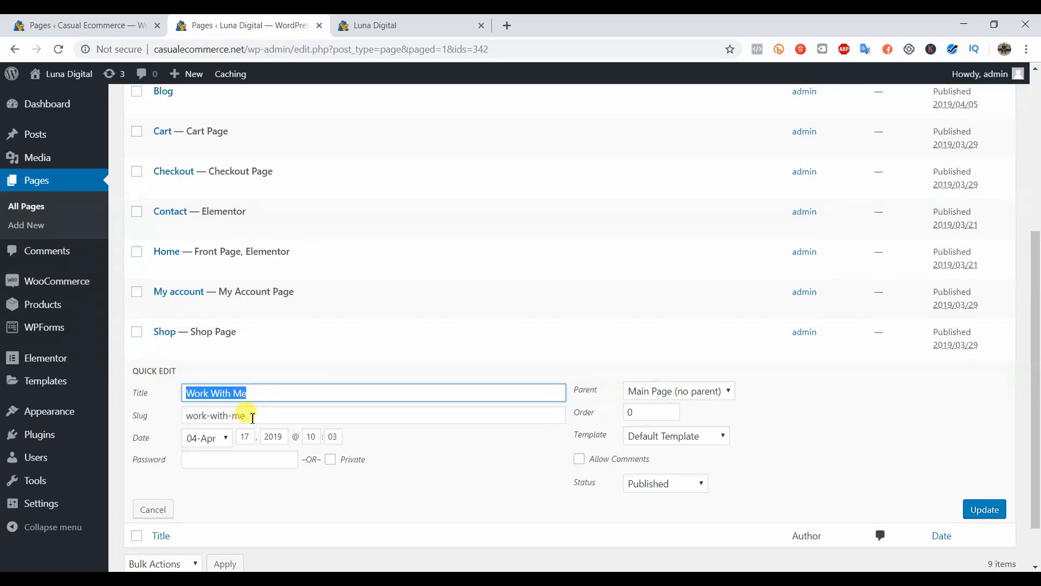
pyautogui.moveTo(252, 417); pyautogui.dragTo(176, 416)
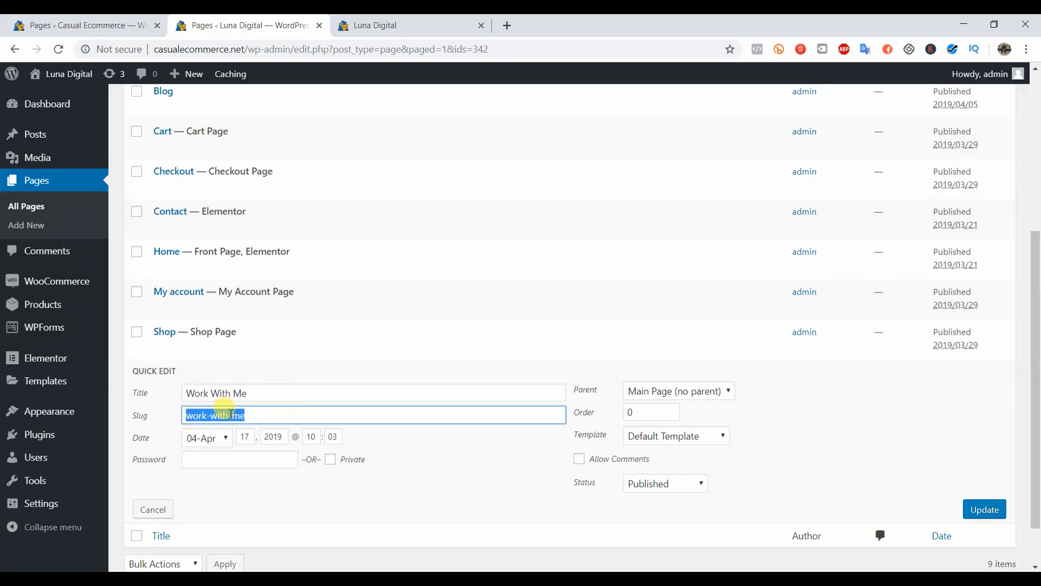
pyautogui.click(375, 26)
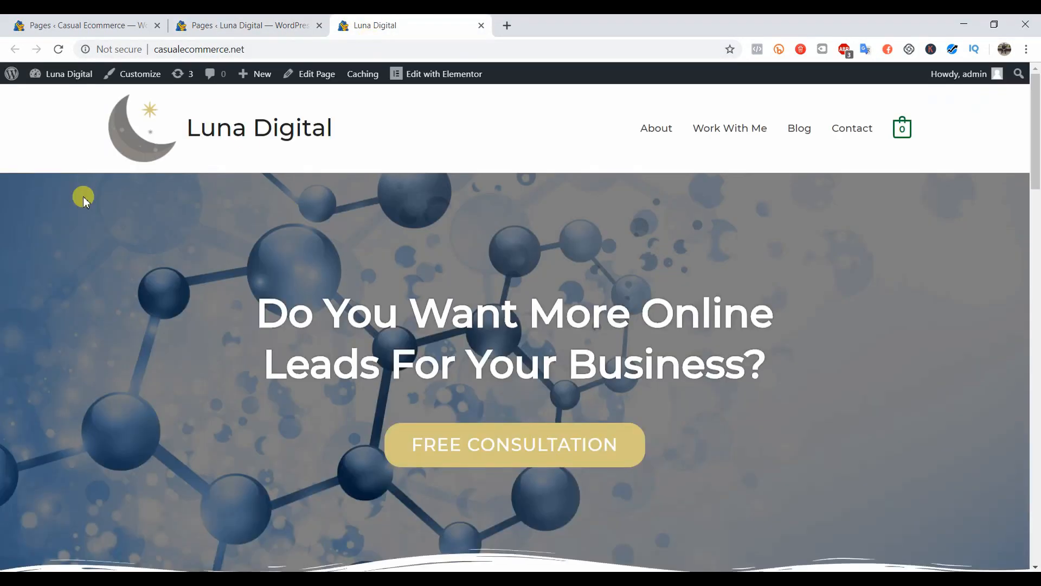
pyautogui.click(738, 136)
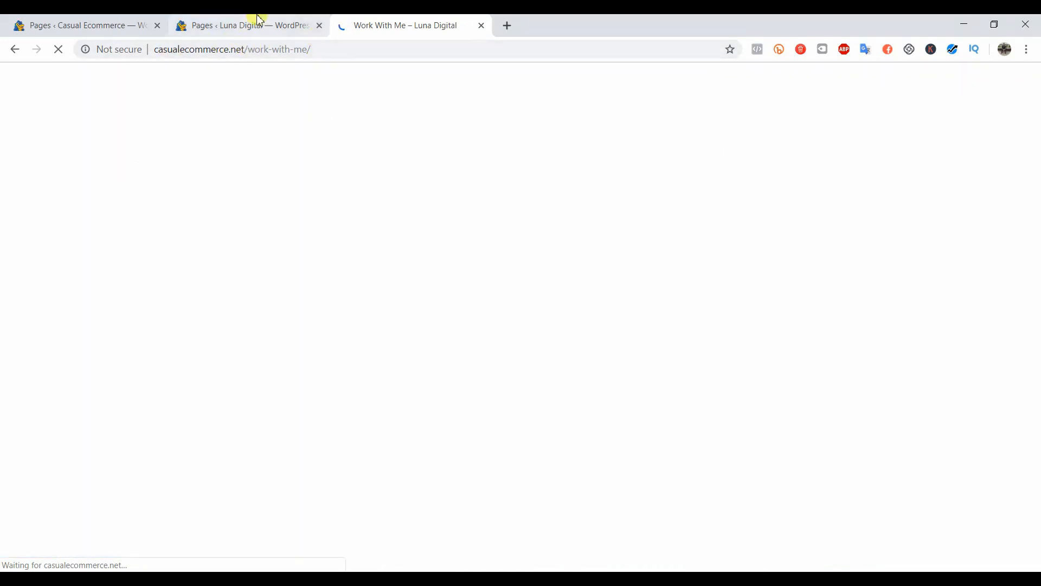
pyautogui.click(258, 21)
pyautogui.moveTo(248, 394); pyautogui.dragTo(145, 358)
pyautogui.write('Ser')
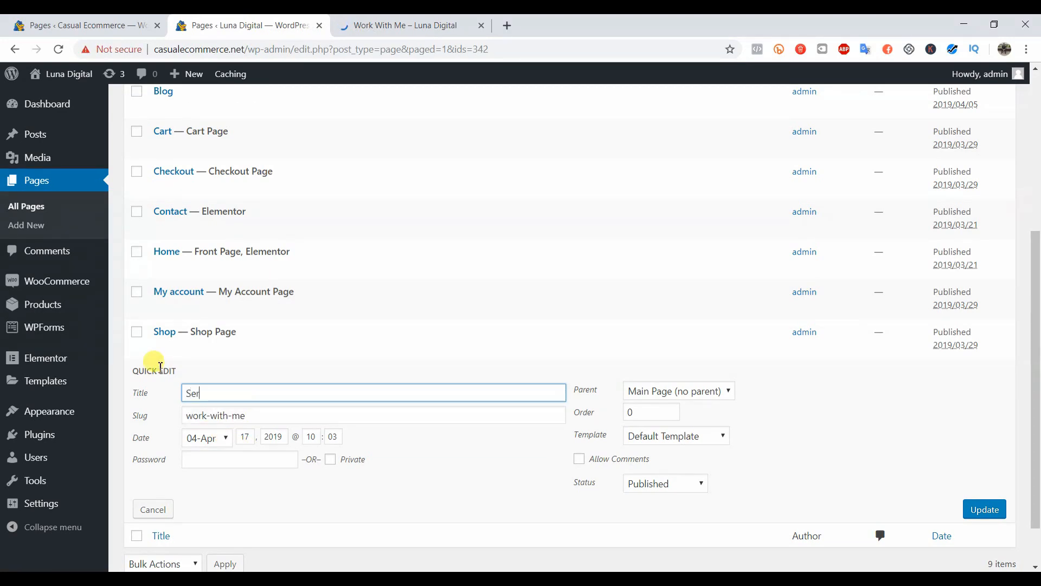
pyautogui.write('vices')
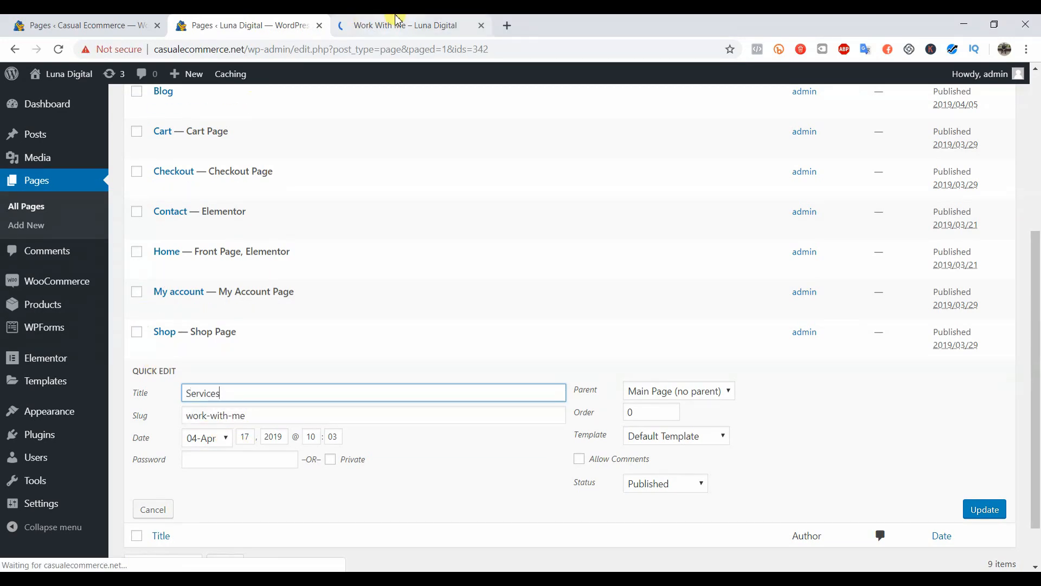
# - Change the slug to services, update, and reload the live page's old address
pyautogui.click(380, 25)
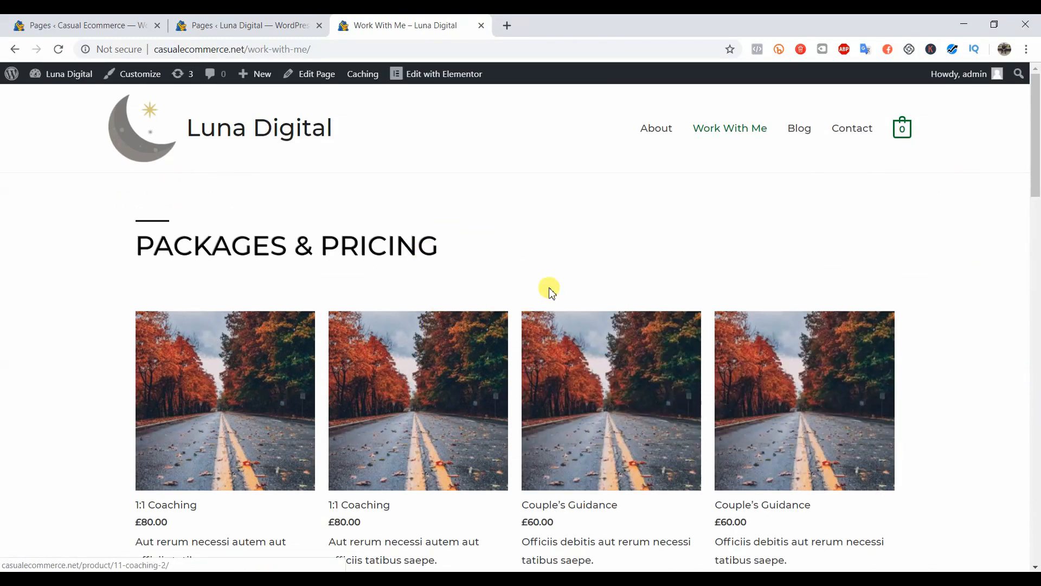
pyautogui.click(250, 26)
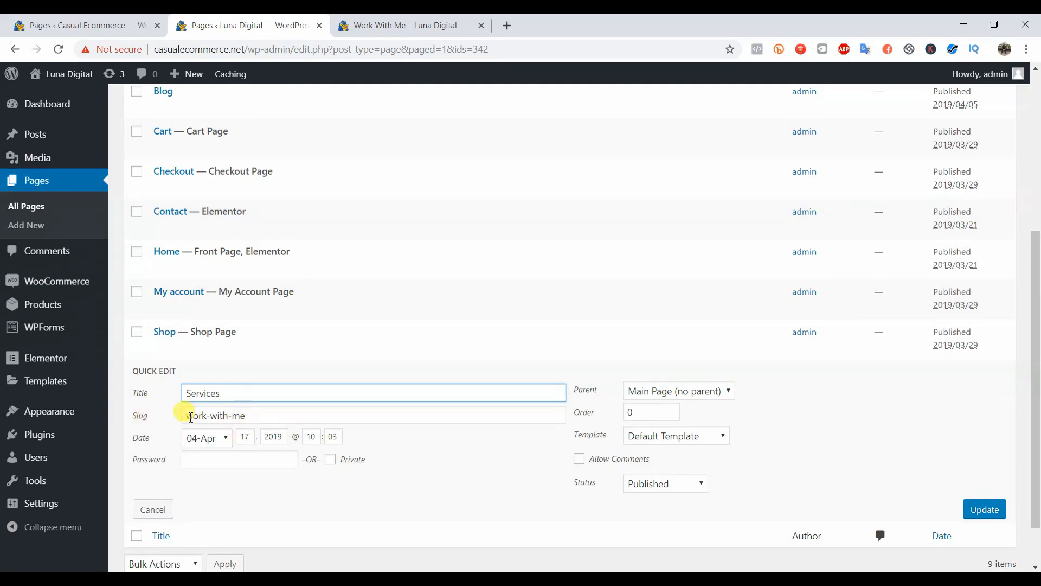
pyautogui.click(402, 25)
pyautogui.click(251, 26)
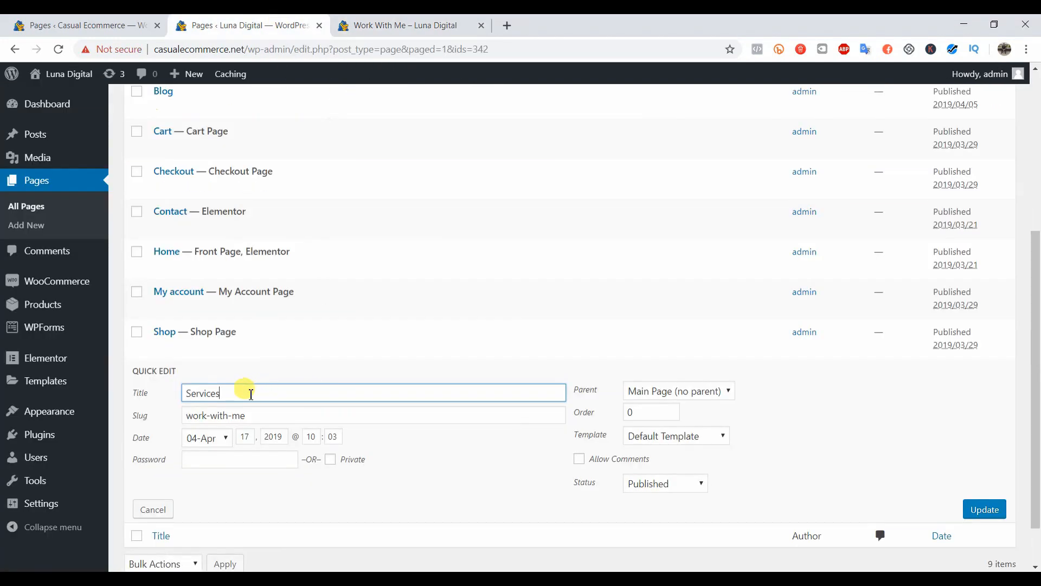
pyautogui.moveTo(259, 422); pyautogui.dragTo(183, 422)
pyautogui.write('services')
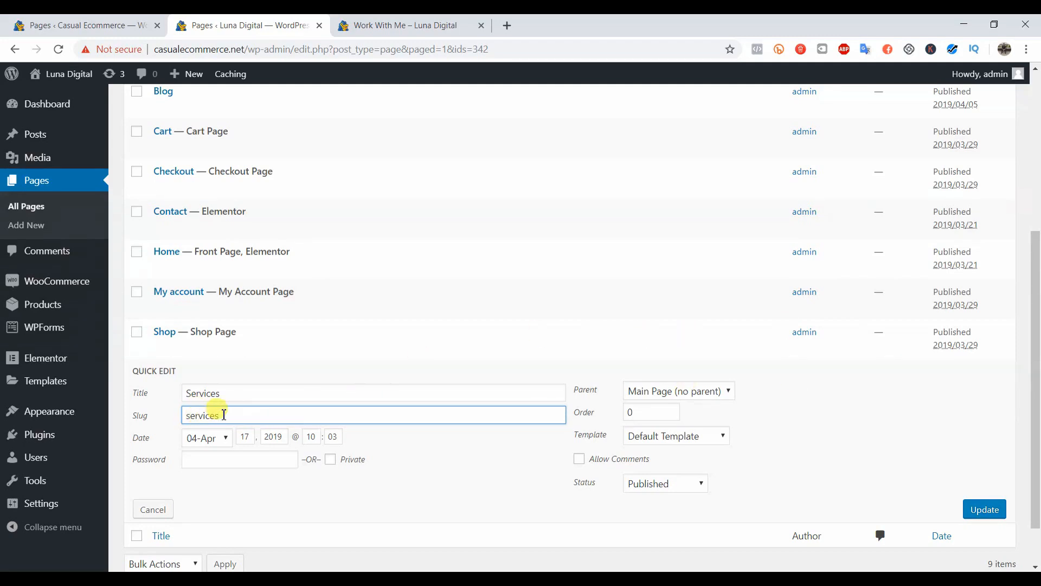
pyautogui.click(985, 509)
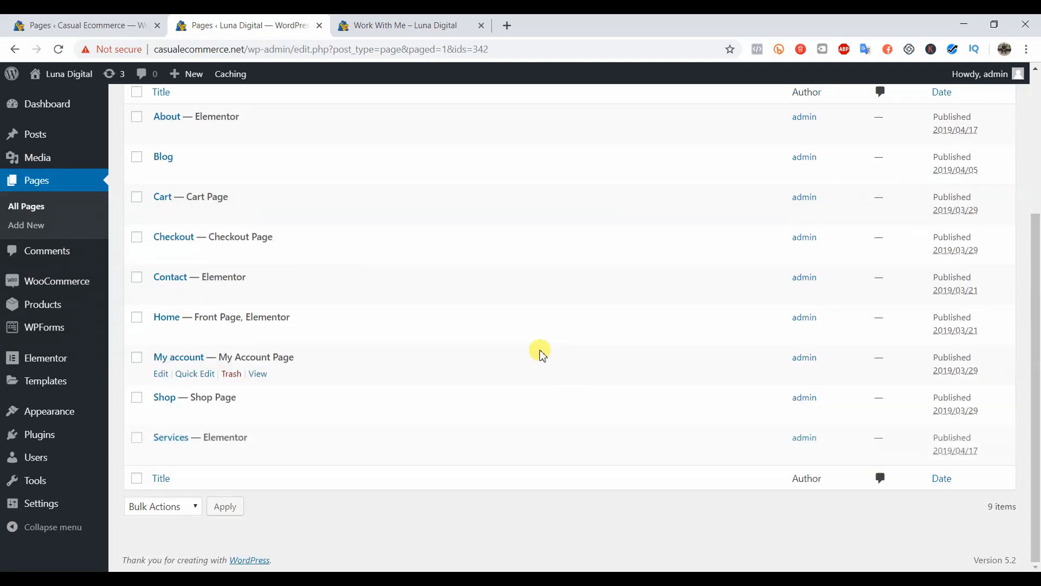
pyautogui.click(402, 22)
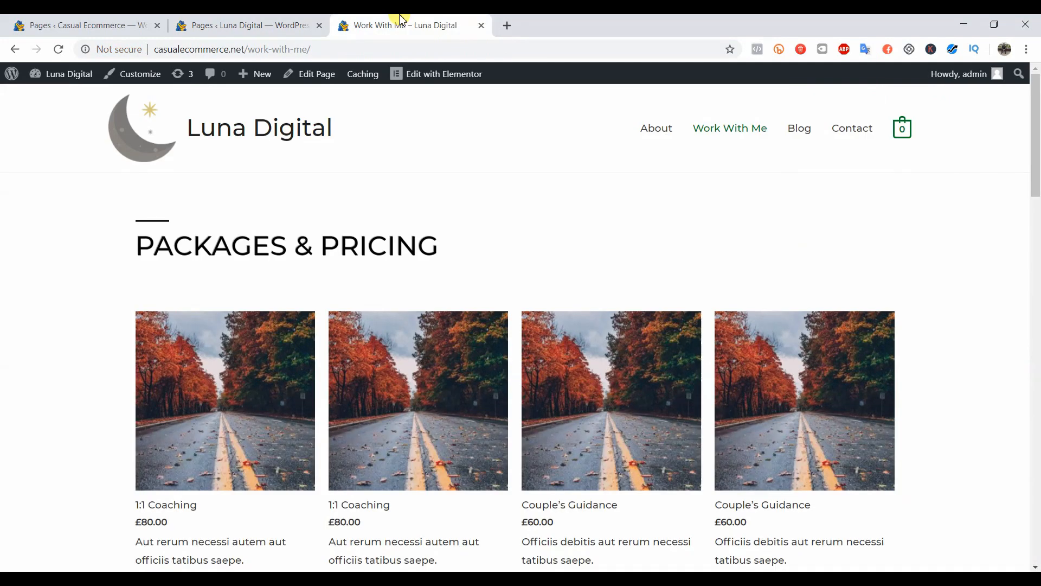
pyautogui.click(56, 49)
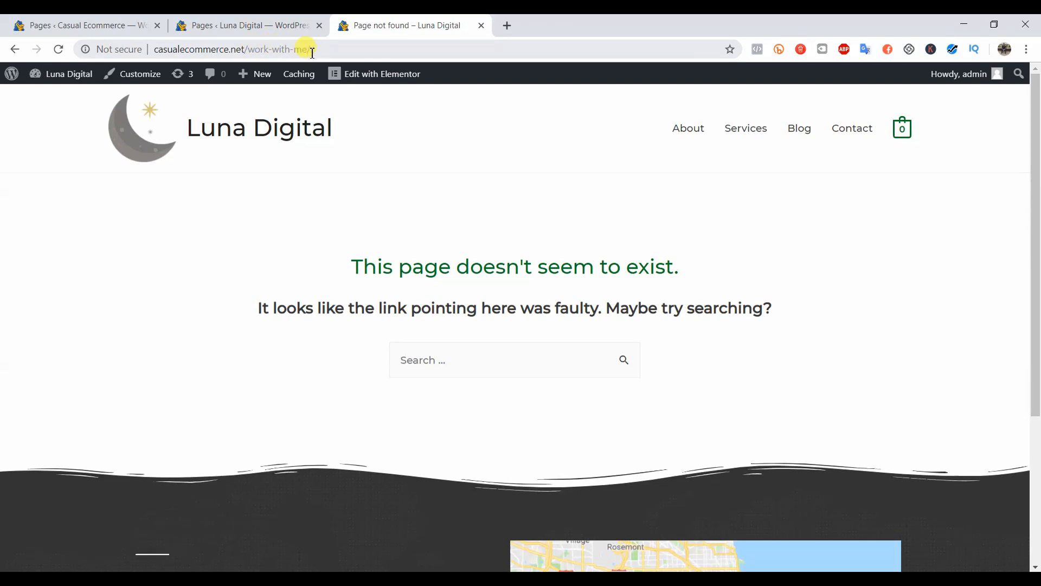
# - Open the renamed Services page from the site menu and look it over
pyautogui.click(753, 138)
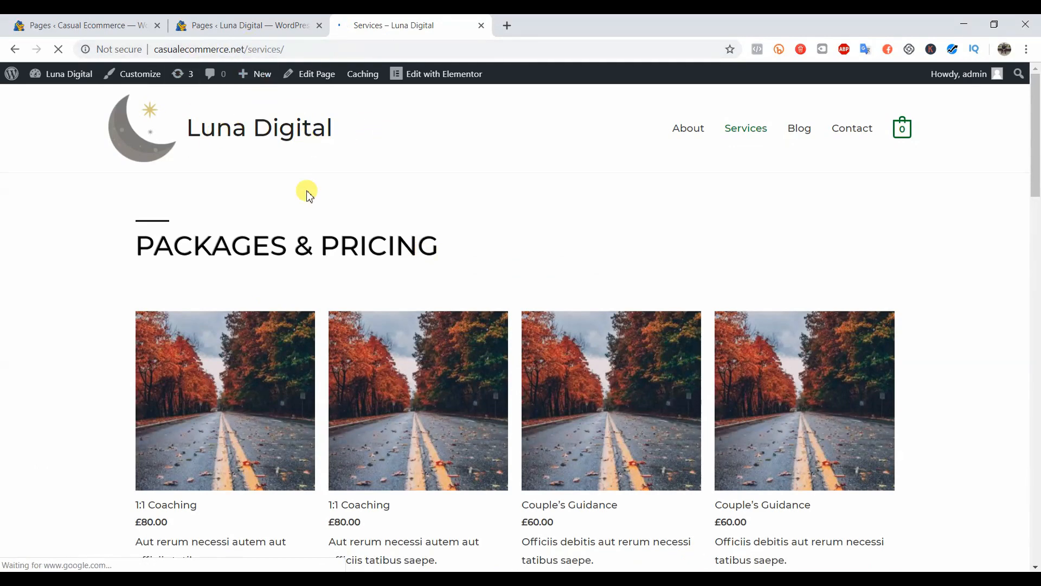
pyautogui.scroll(-5, 716, 277)
pyautogui.scroll(3, 722, 367)
pyautogui.scroll(3, 616, 384)
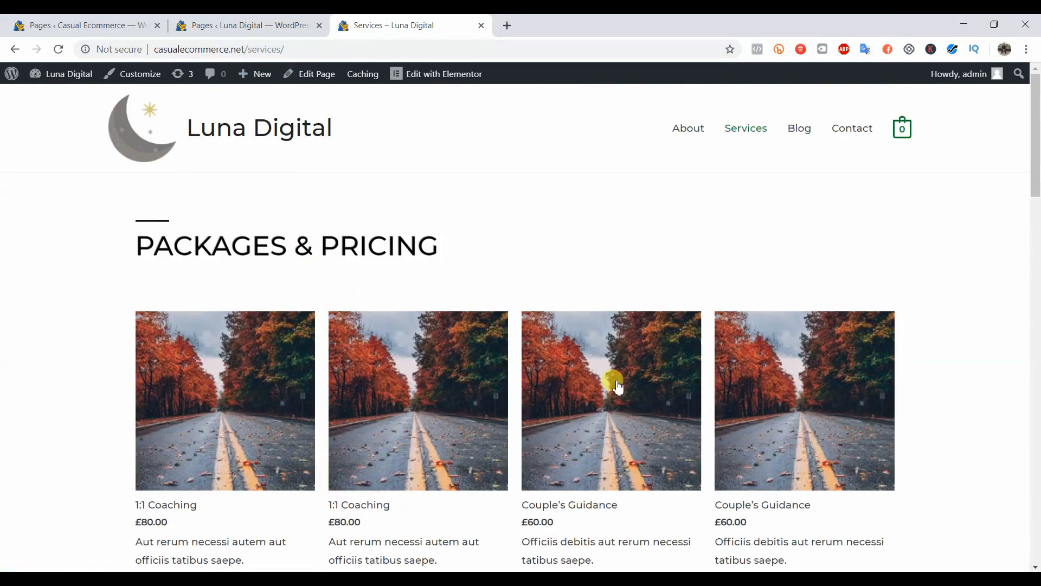
pyautogui.scroll(-10, 790, 407)
pyautogui.scroll(4, 838, 412)
pyautogui.scroll(8, 832, 415)
# - Compare the live Services page with the admin list, ending on the Pages list
pyautogui.click(296, 24)
pyautogui.click(423, 22)
pyautogui.click(247, 23)
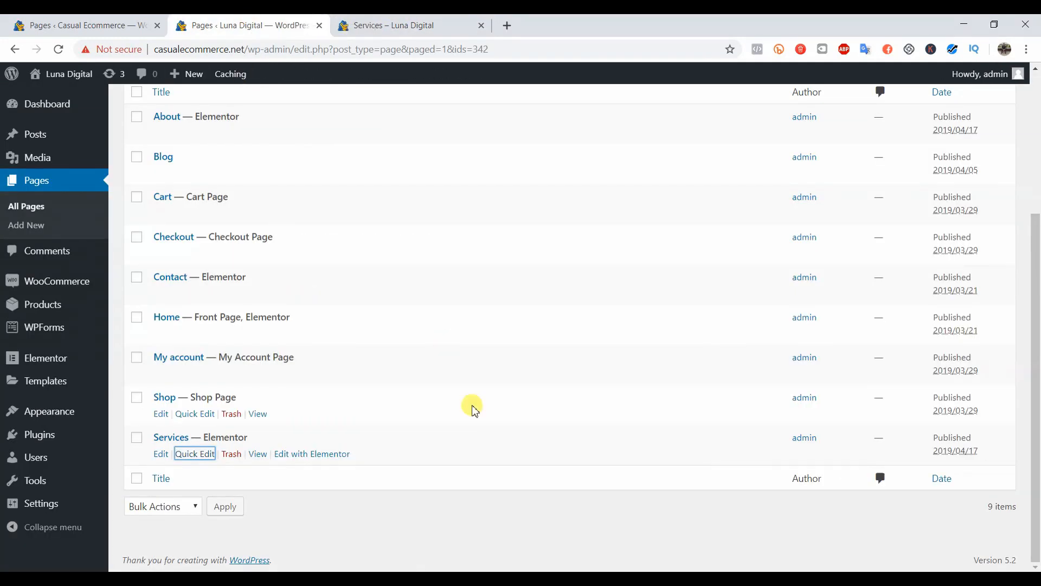
pyautogui.scroll(3, 475, 413)
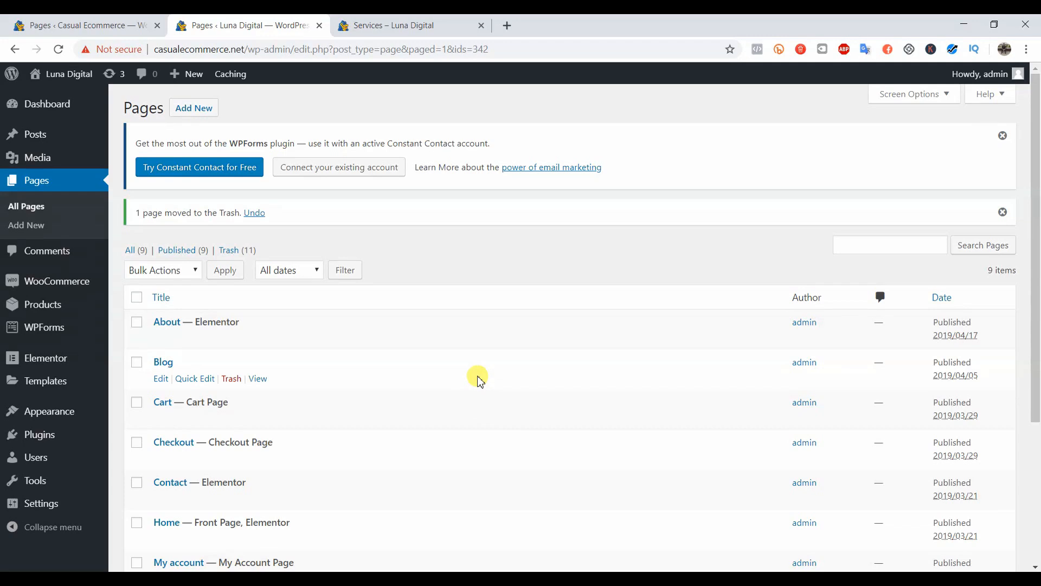
pyautogui.click(402, 25)
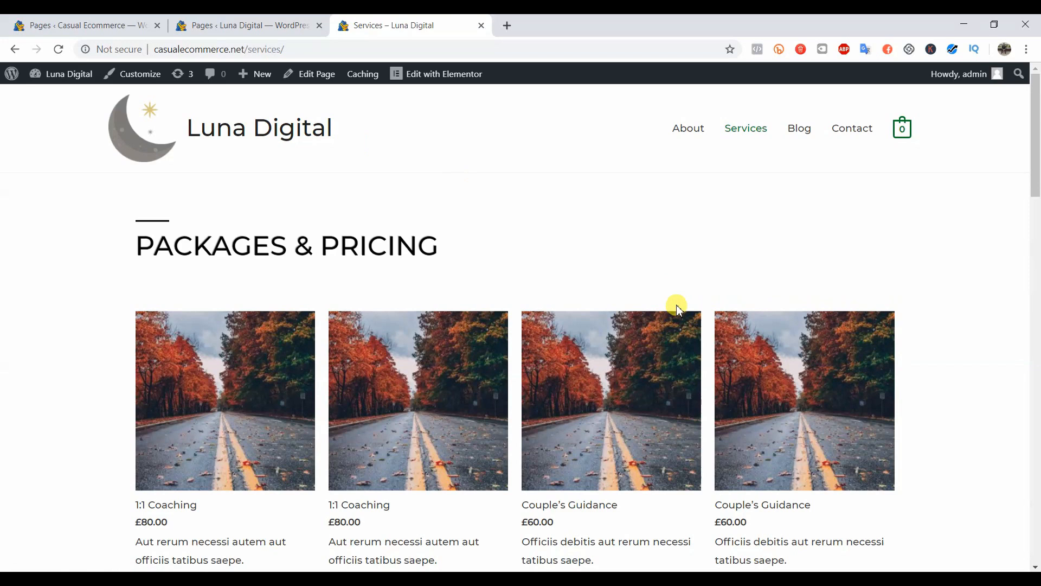
pyautogui.click(244, 23)
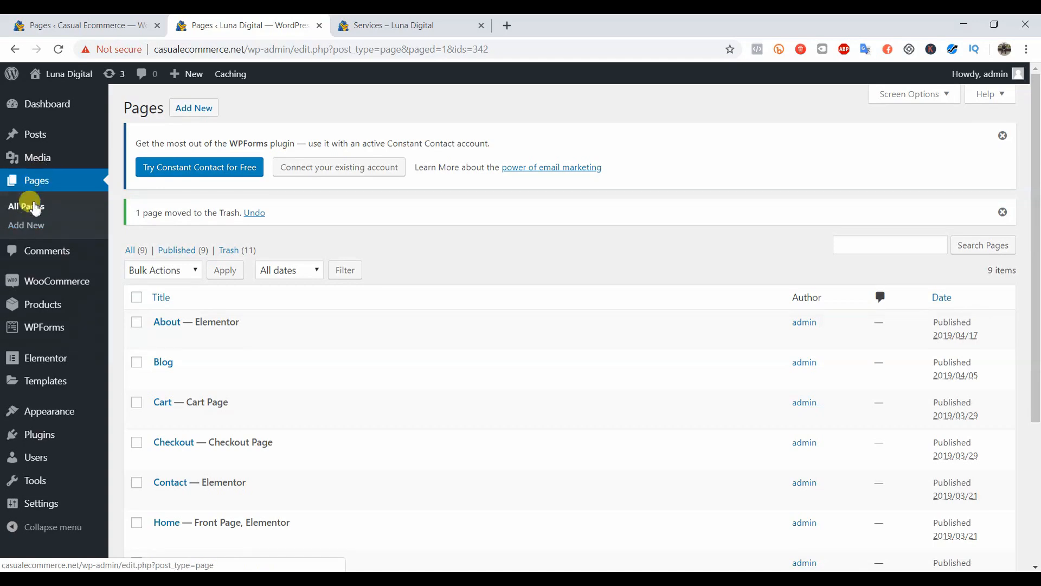
# - Add and publish a new page titled Testimonials, then open it in Elementor
pyautogui.click(537, 304)
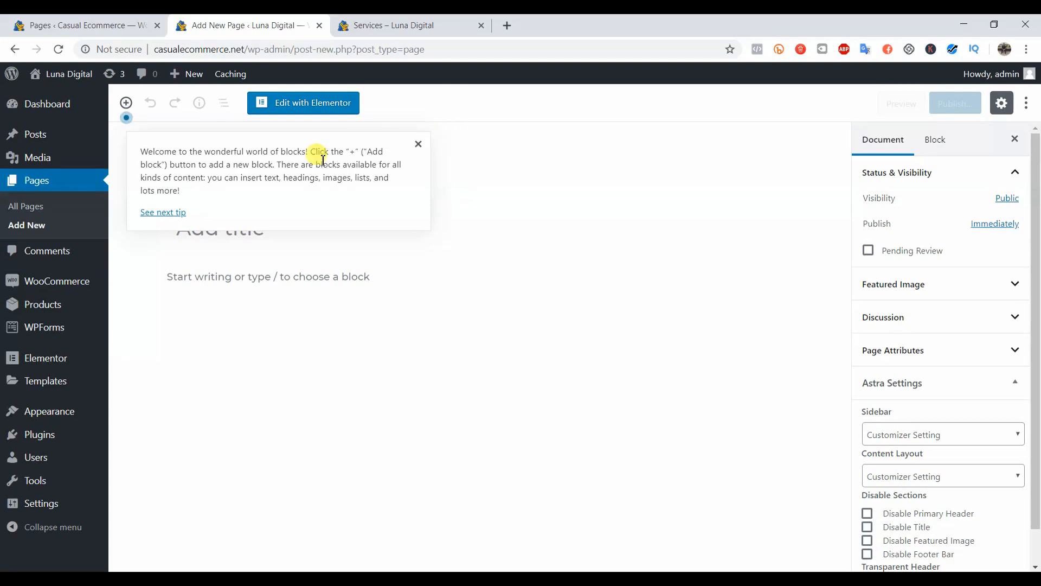
pyautogui.click(417, 143)
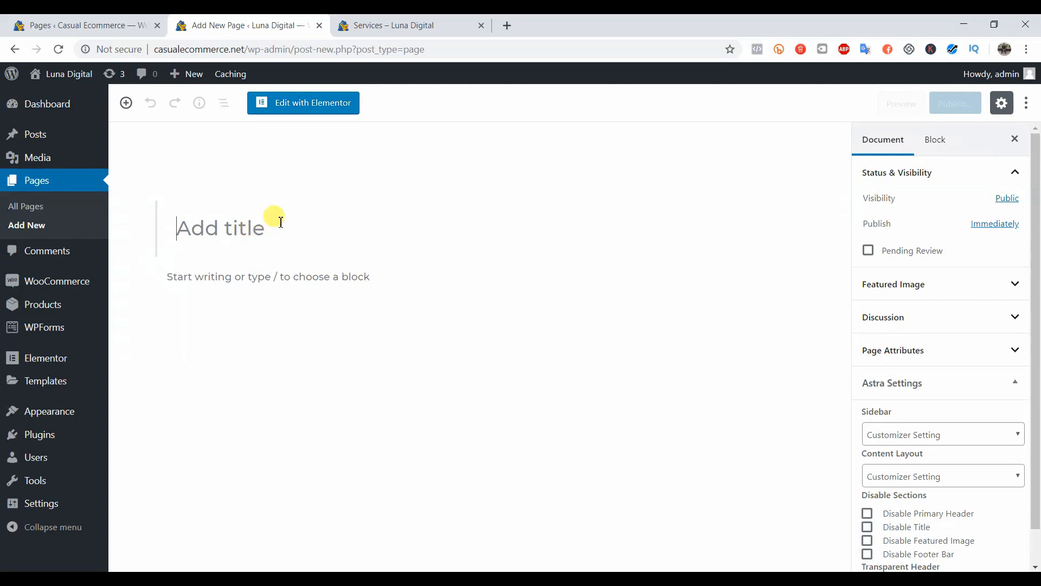
pyautogui.click(425, 20)
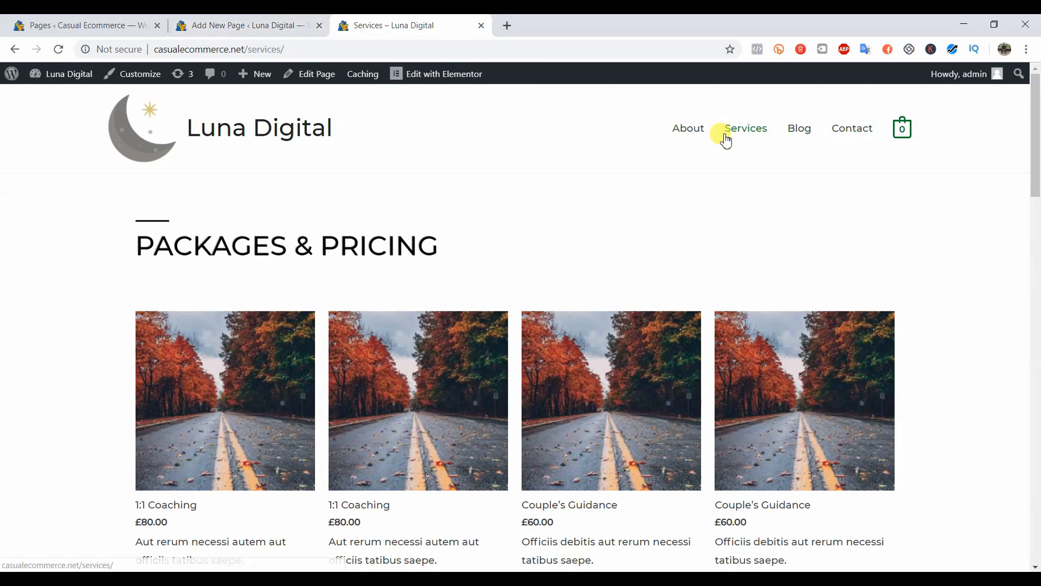
pyautogui.click(284, 22)
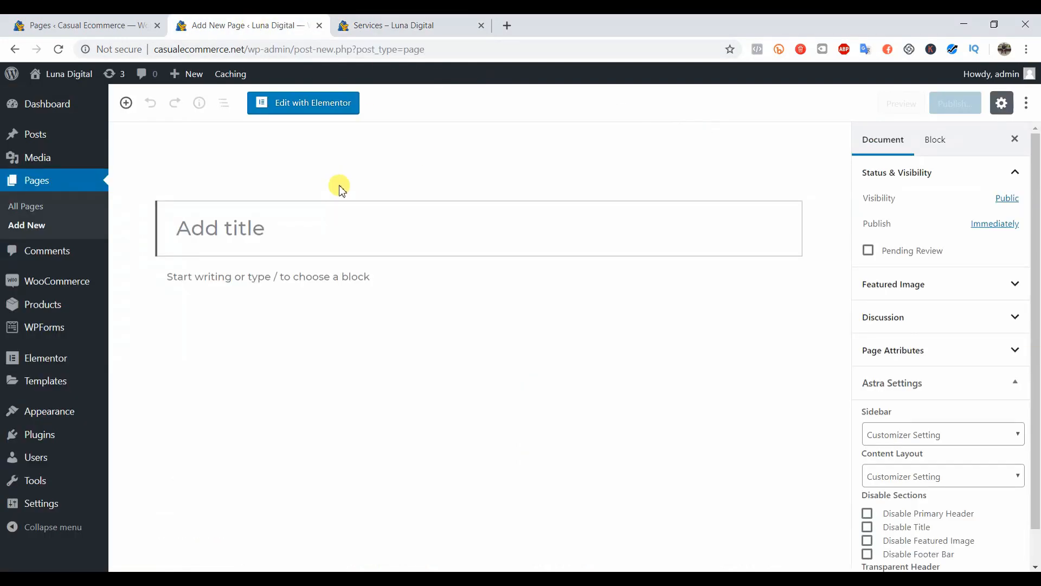
pyautogui.write('Testimonials')
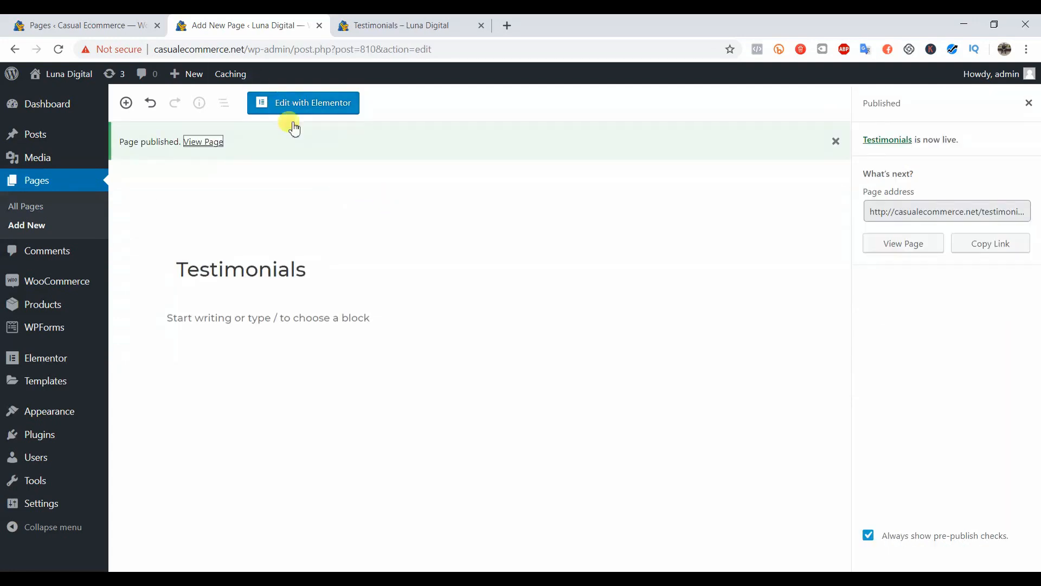
pyautogui.click(315, 104)
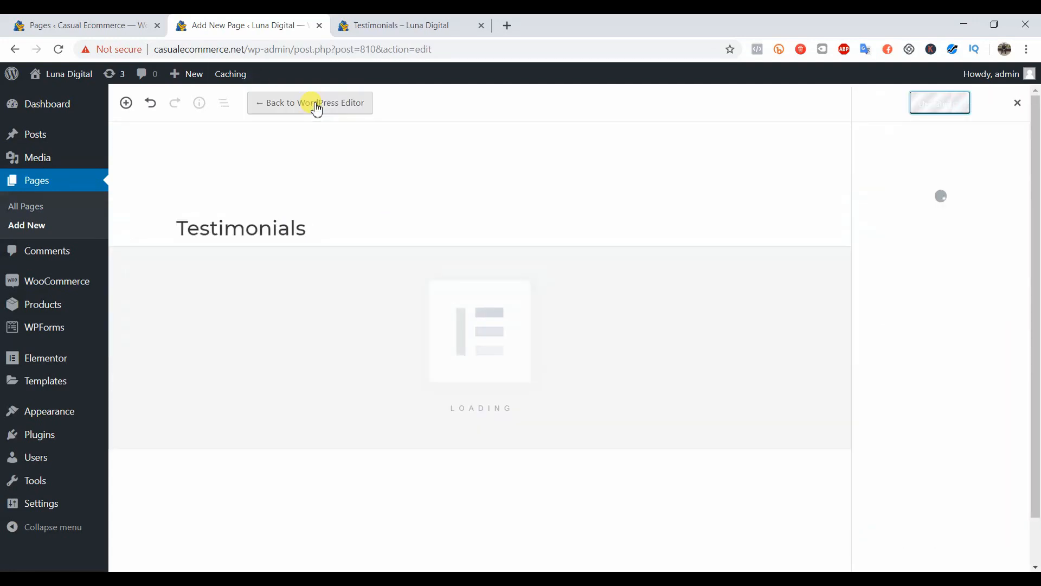
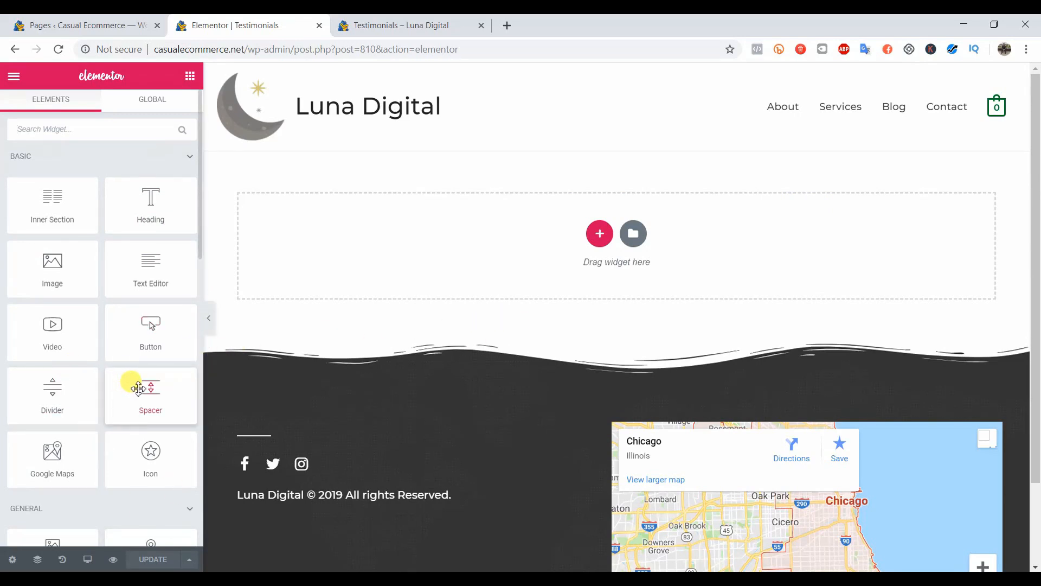
# - Drop a Heading widget onto the page, retitle it 'Testimonials' and centre-align it
pyautogui.scroll(-3, 112, 355)
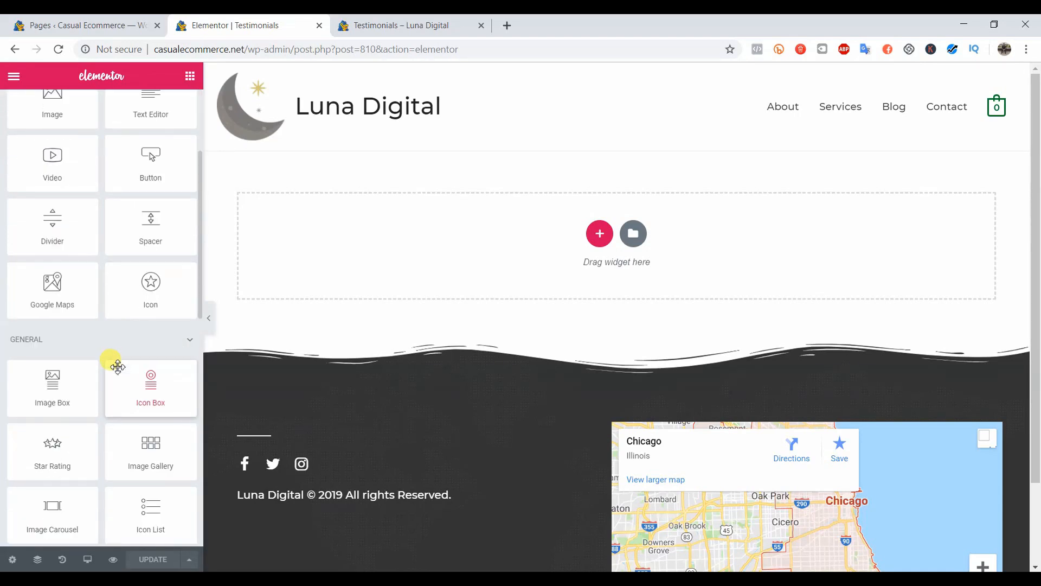
pyautogui.scroll(3, 120, 369)
pyautogui.moveTo(155, 204); pyautogui.dragTo(599, 252)
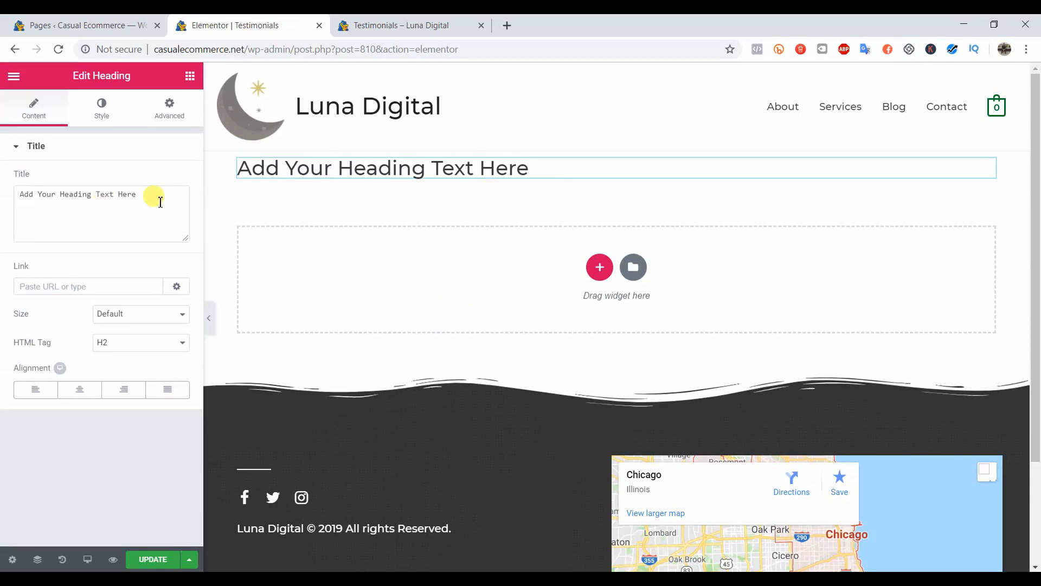
pyautogui.moveTo(160, 201); pyautogui.dragTo(2, 206)
pyautogui.write('Testimonials')
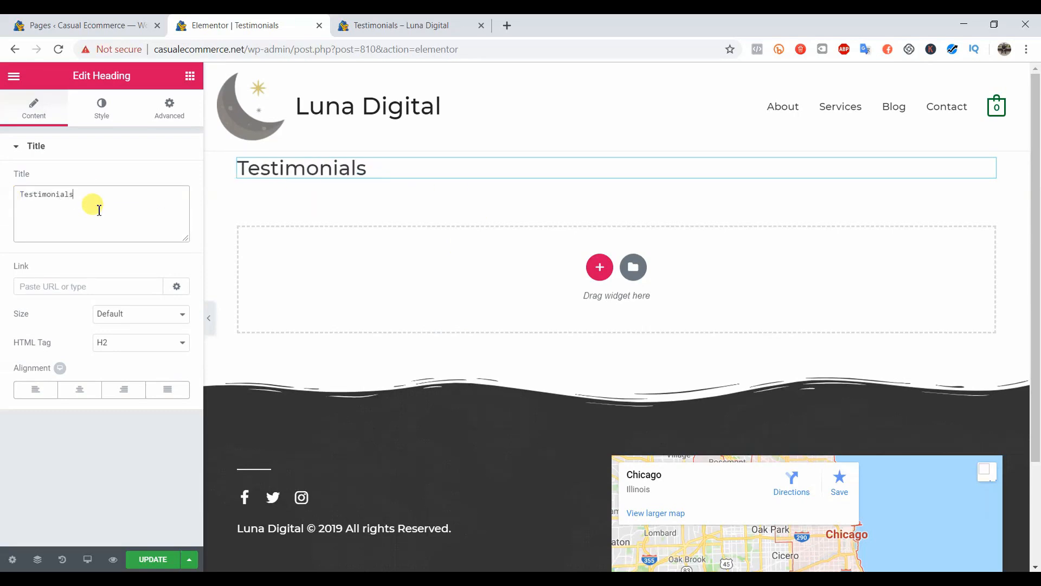
pyautogui.click(81, 390)
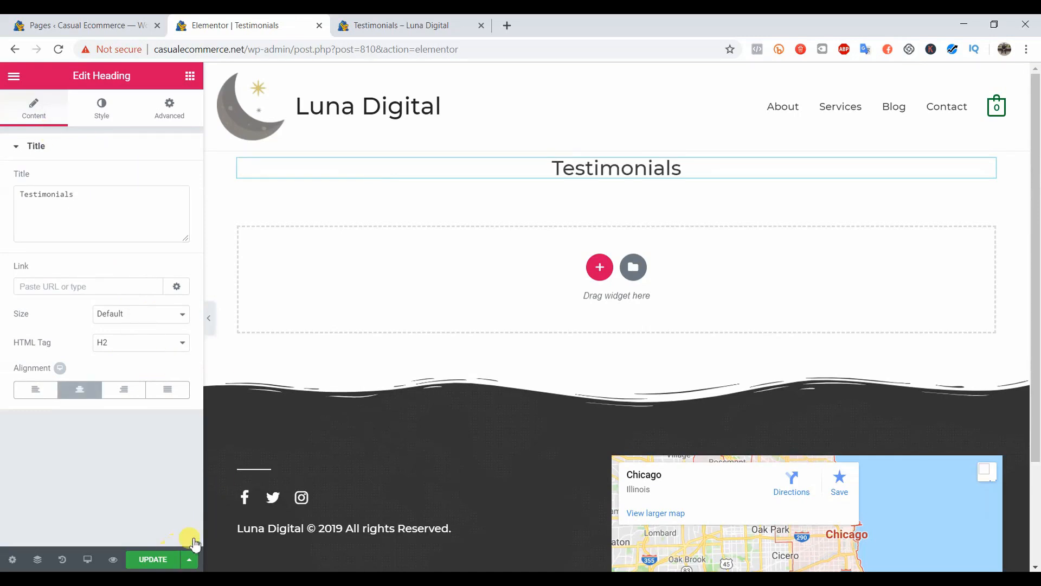
pyautogui.click(189, 76)
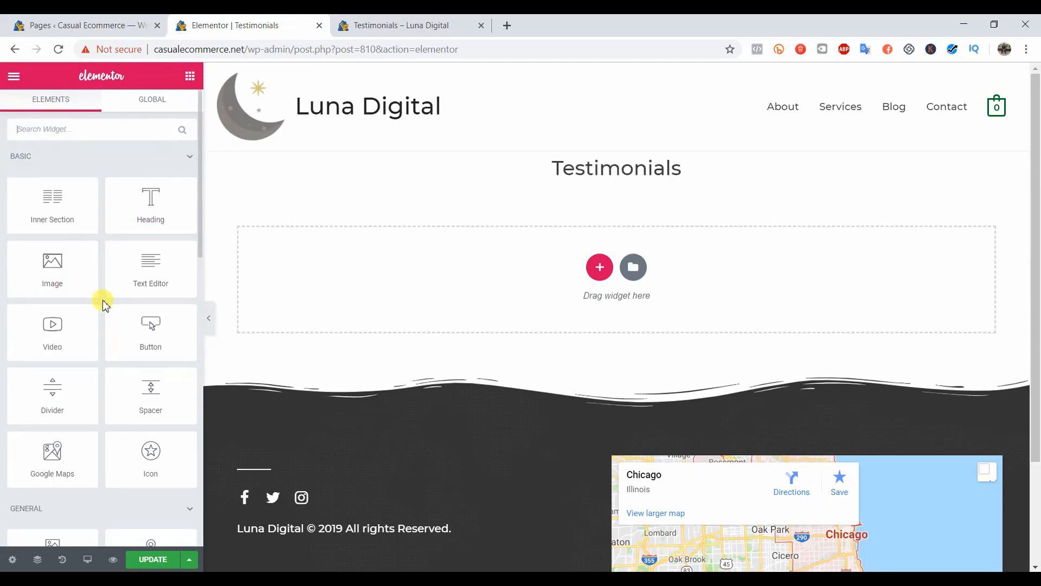
# - Add two placeholder Testimonial widgets beneath the Testimonials heading
pyautogui.scroll(-2, 102, 298)
pyautogui.scroll(-4, 103, 305)
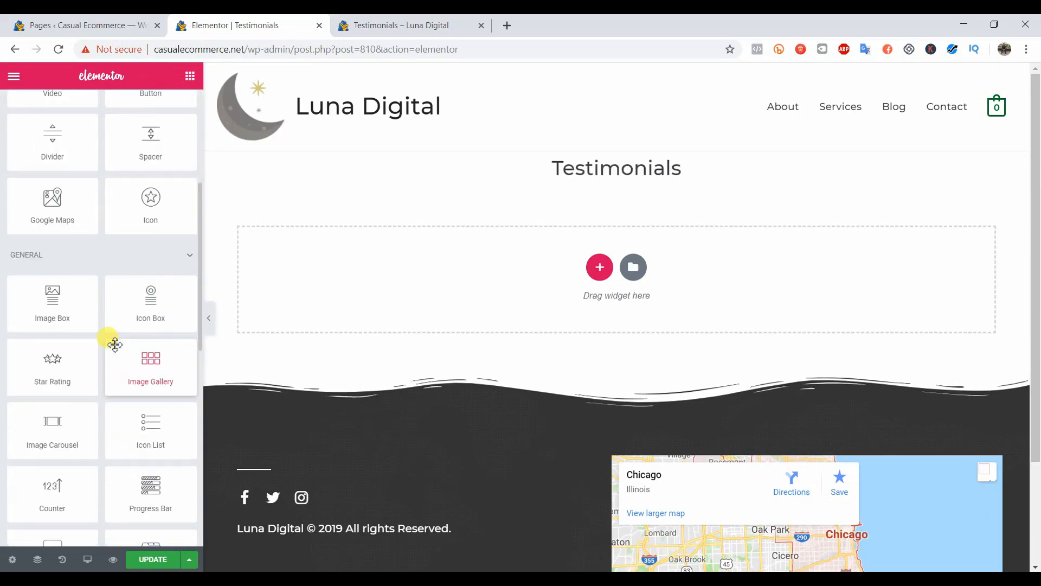
pyautogui.scroll(-2, 133, 411)
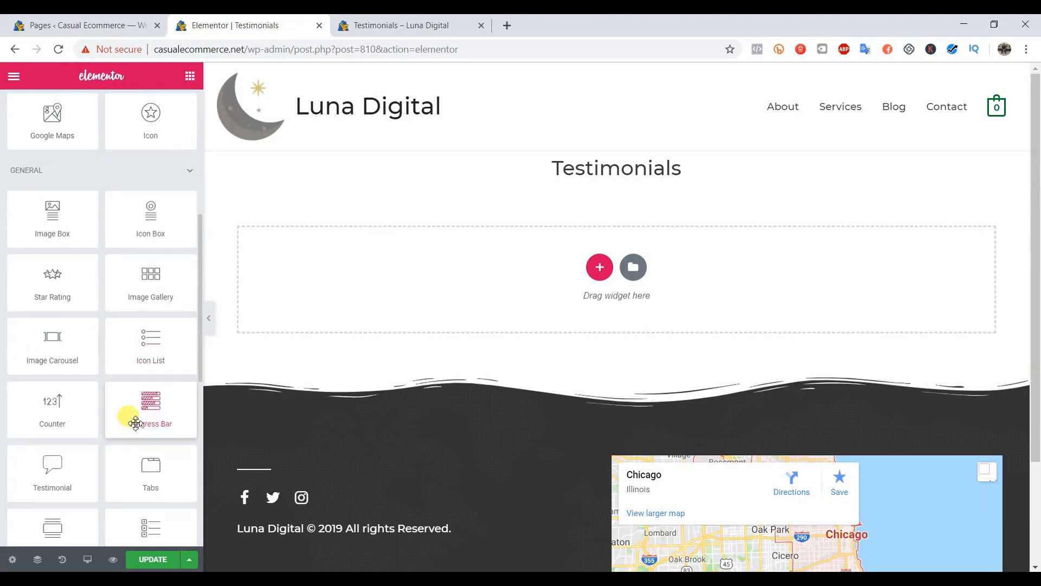
pyautogui.moveTo(51, 465); pyautogui.dragTo(613, 239)
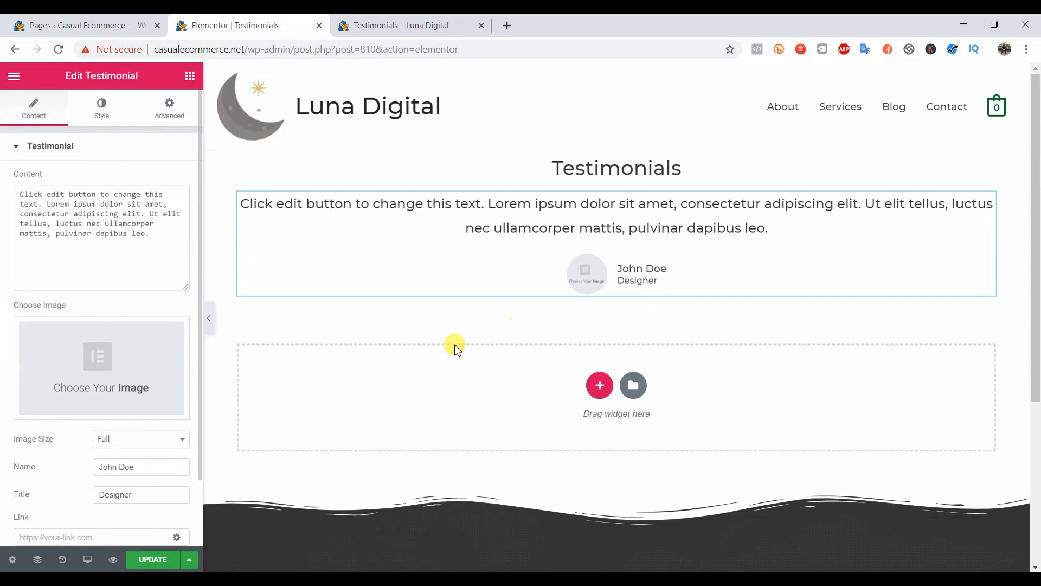
pyautogui.scroll(-2, 105, 337)
pyautogui.scroll(2, 66, 320)
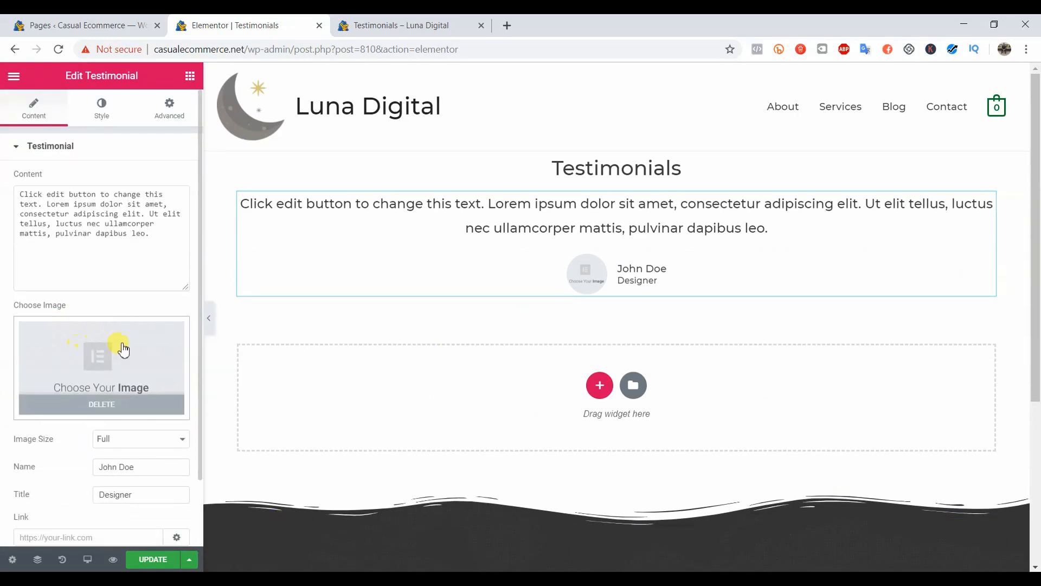
pyautogui.click(189, 76)
pyautogui.scroll(-6, 123, 365)
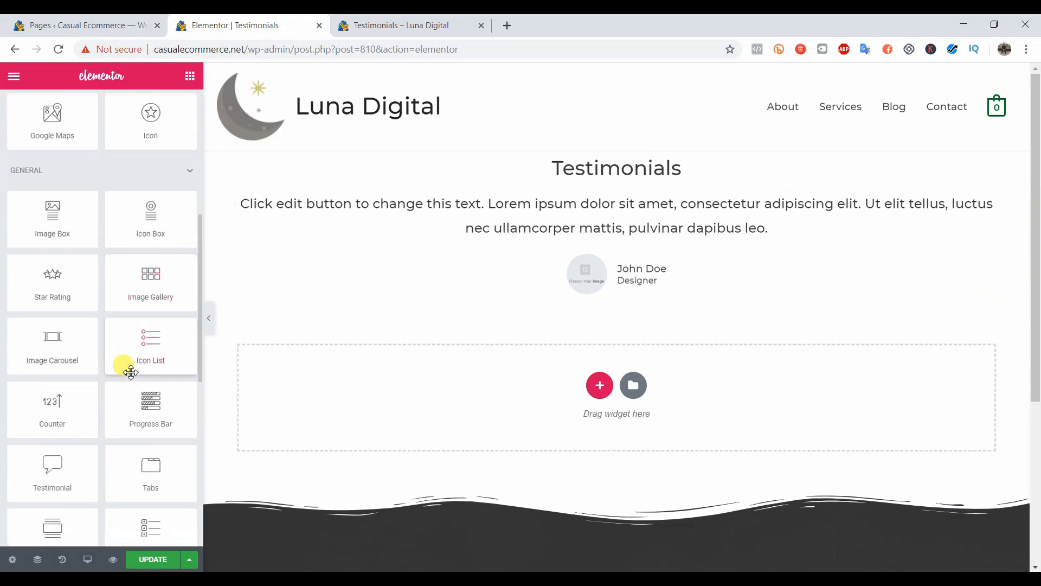
pyautogui.scroll(1, 144, 431)
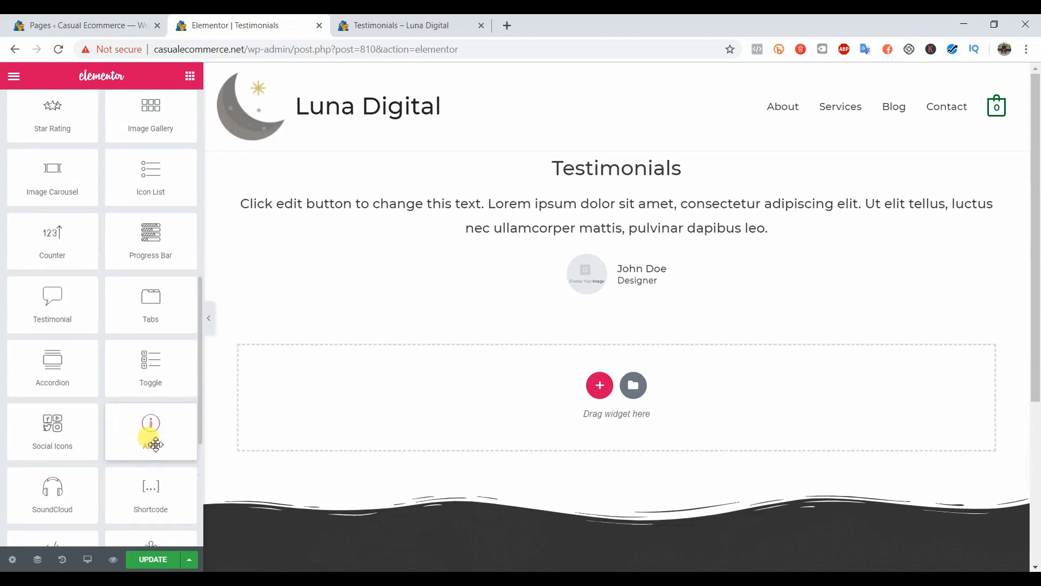
pyautogui.scroll(-4, 149, 442)
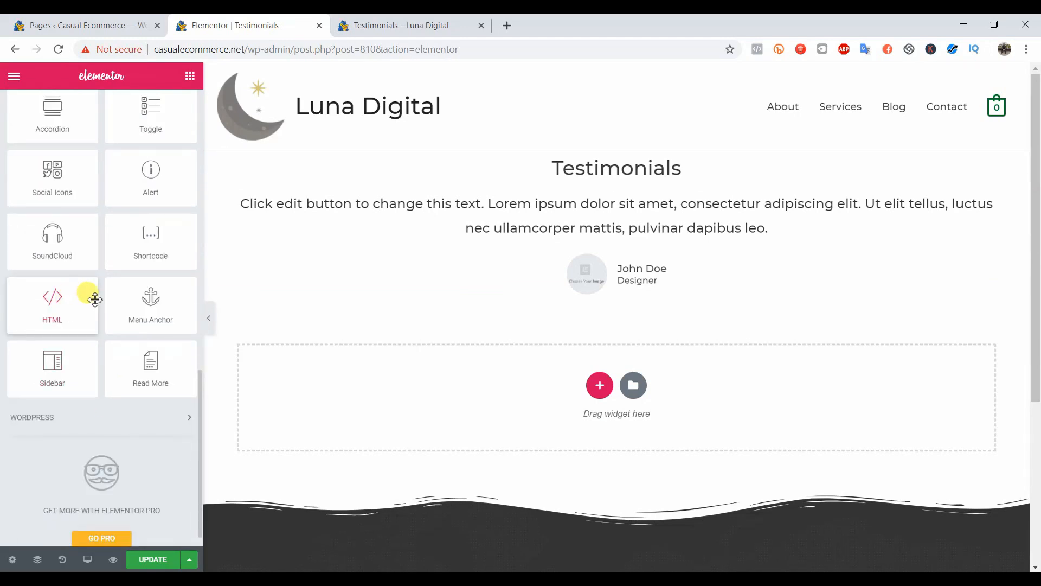
pyautogui.scroll(3, 95, 300)
pyautogui.moveTo(63, 217); pyautogui.dragTo(629, 385)
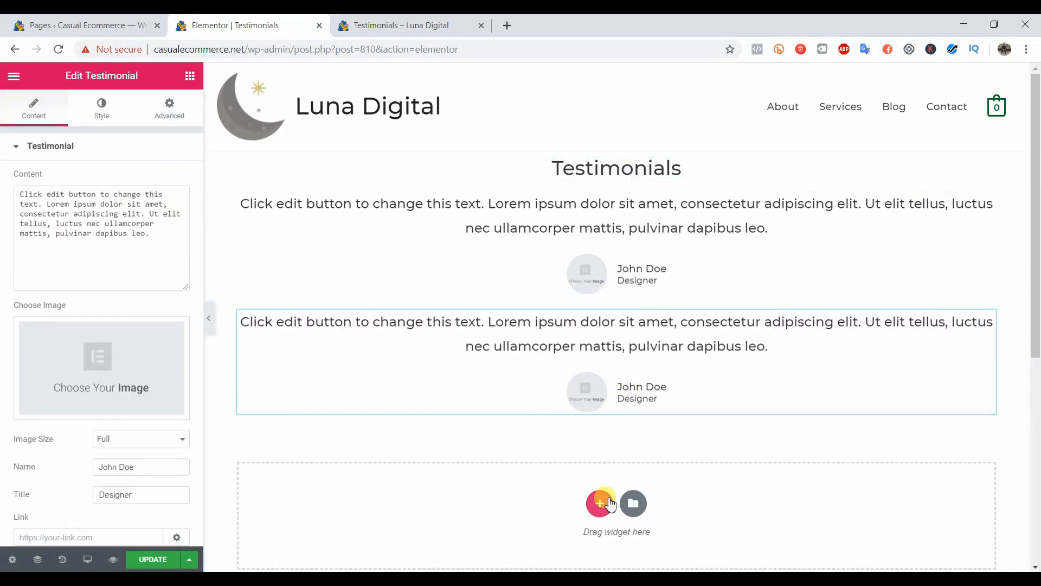
# - Add a third Testimonial widget below the other two
pyautogui.click(190, 76)
pyautogui.scroll(-3, 149, 293)
pyautogui.scroll(-10, 145, 317)
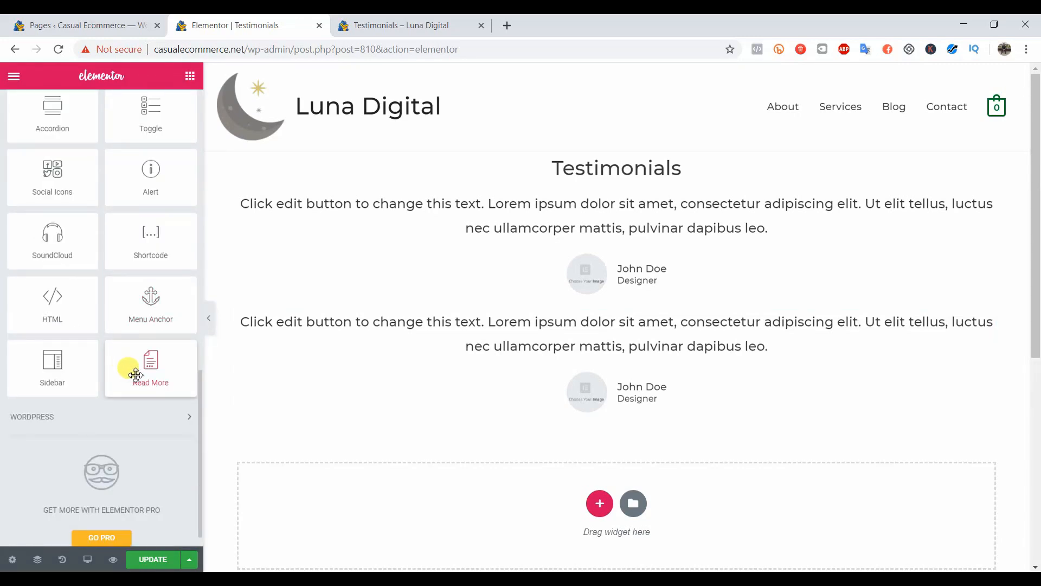
pyautogui.scroll(2, 146, 380)
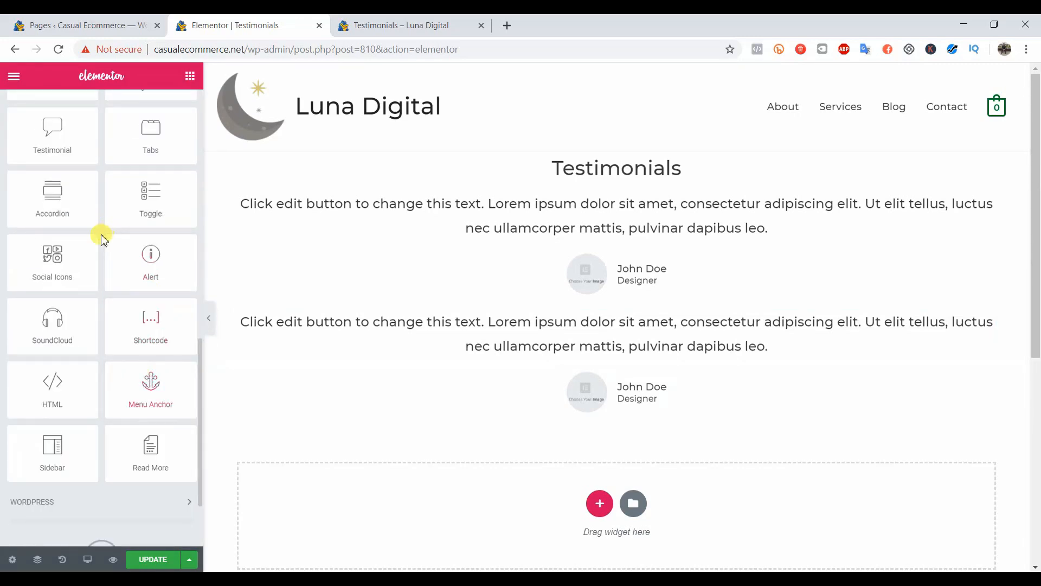
pyautogui.scroll(2, 111, 275)
pyautogui.moveTo(52, 219); pyautogui.dragTo(682, 457)
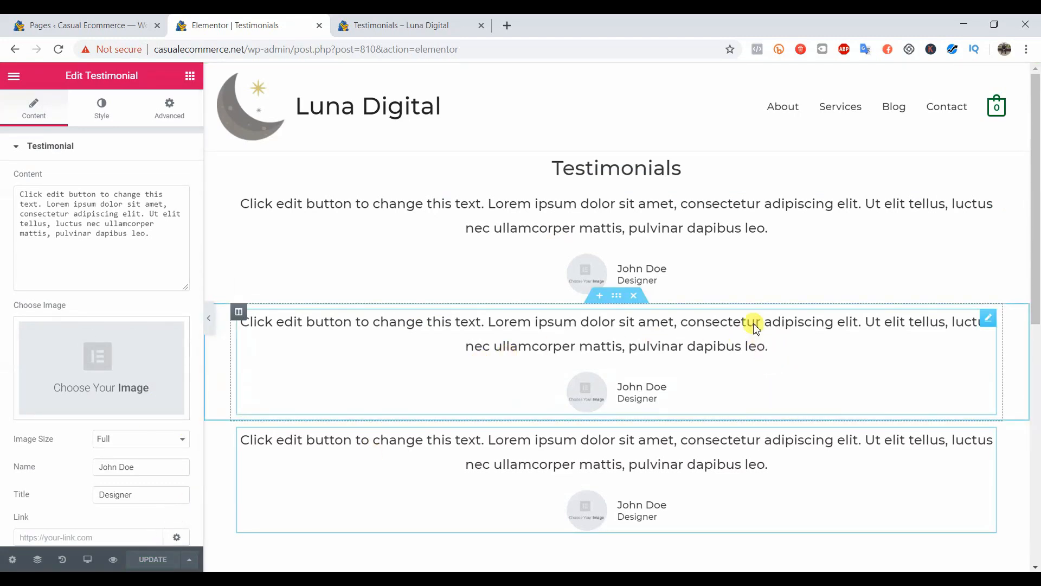
pyautogui.scroll(-5, 744, 391)
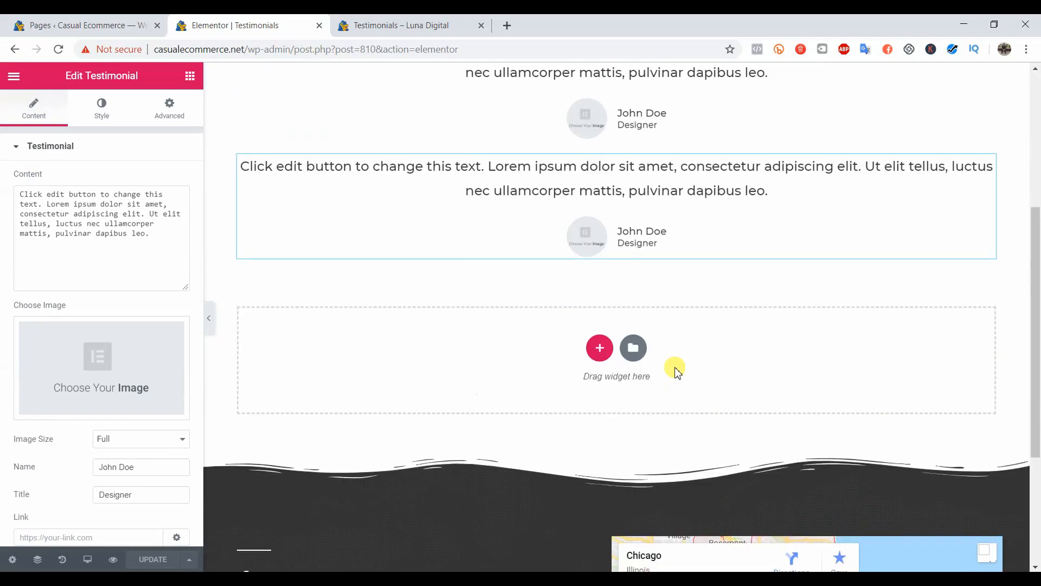
pyautogui.scroll(5, 678, 371)
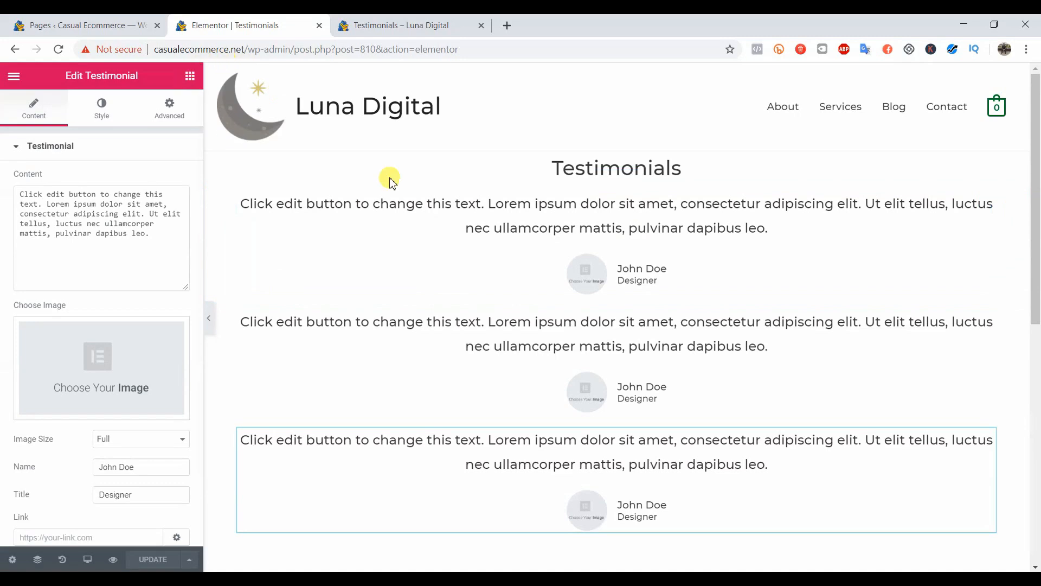
# - Insert a 50 px Spacer above the first testimonial and update the page
pyautogui.click(191, 80)
pyautogui.moveTo(172, 402); pyautogui.dragTo(691, 197)
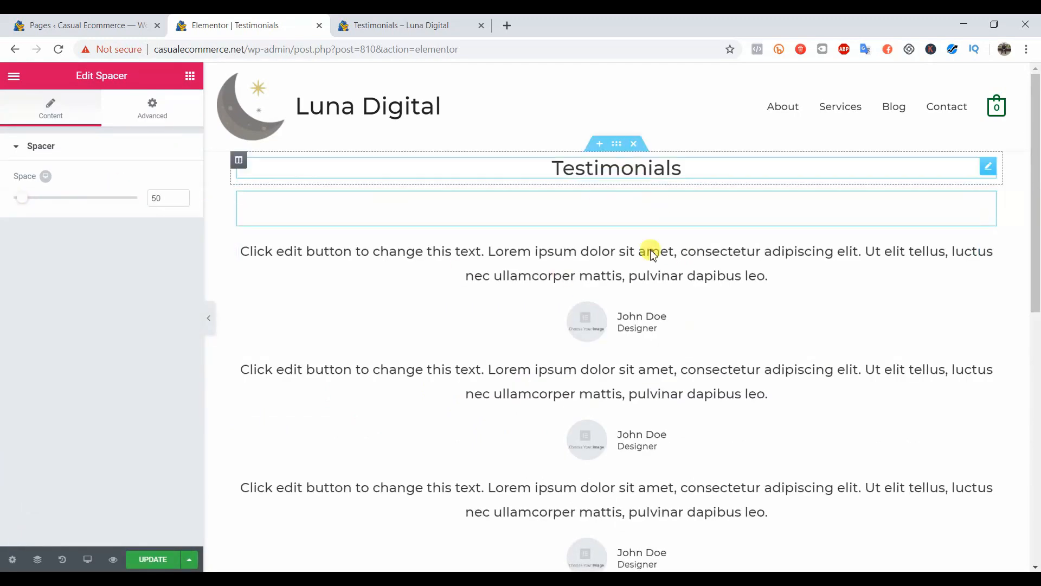
pyautogui.moveTo(33, 199)
pyautogui.mouseDown()
pyautogui.moveTo(111, 204)
pyautogui.moveTo(9, 213)
pyautogui.moveTo(24, 202)
pyautogui.mouseUp()
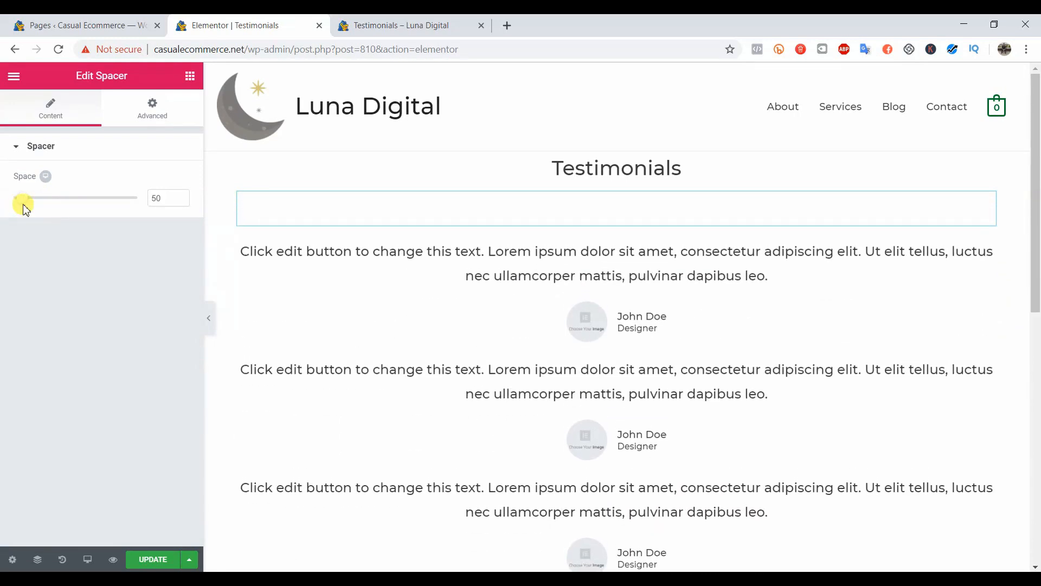
pyautogui.click(149, 559)
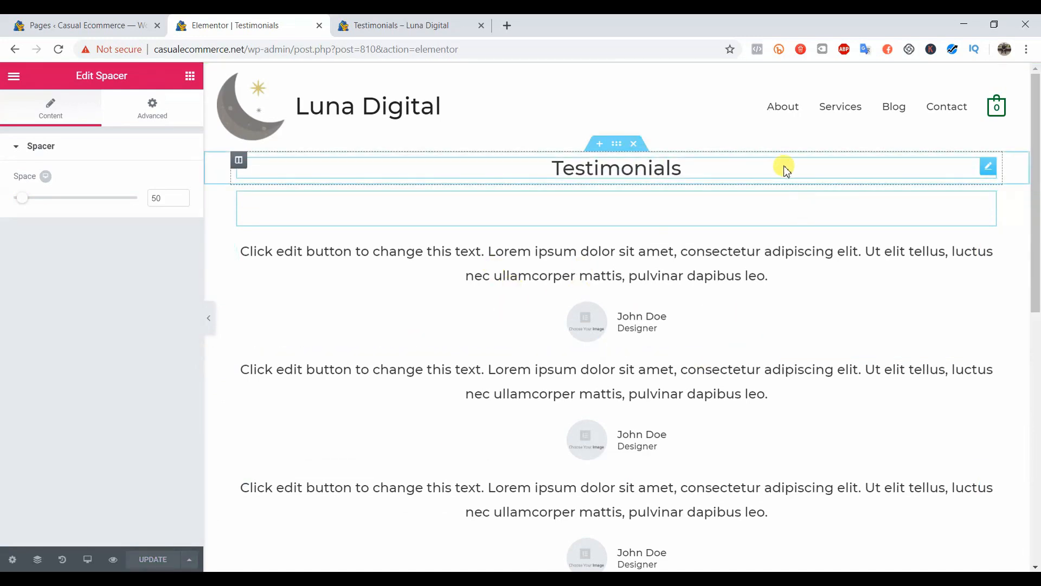
# - Set the Testimonials heading's typography size to 95 px and update the page
pyautogui.click(857, 170)
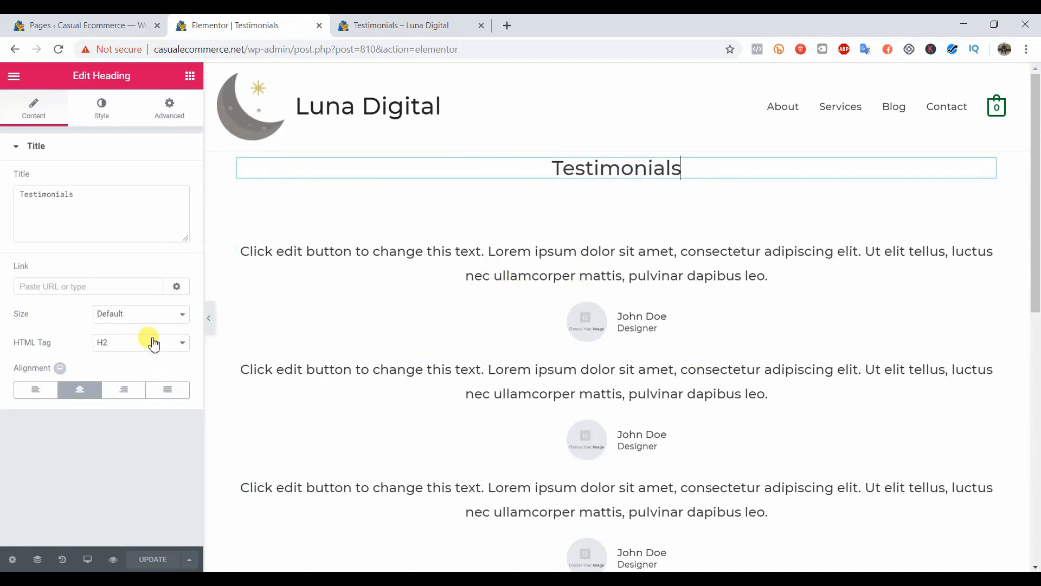
pyautogui.moveTo(88, 196); pyautogui.dragTo(3, 197)
pyautogui.click(93, 110)
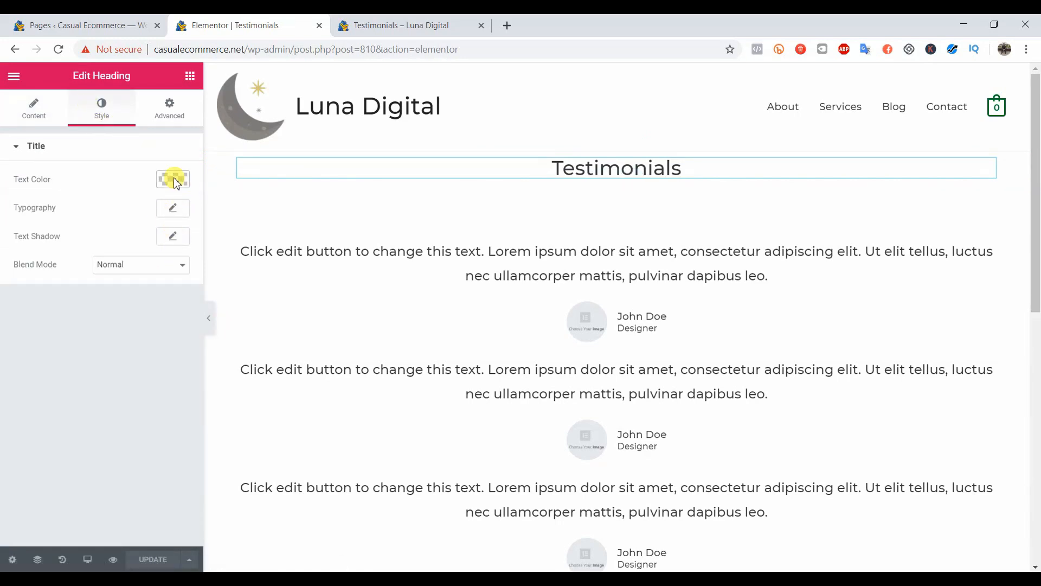
pyautogui.click(173, 210)
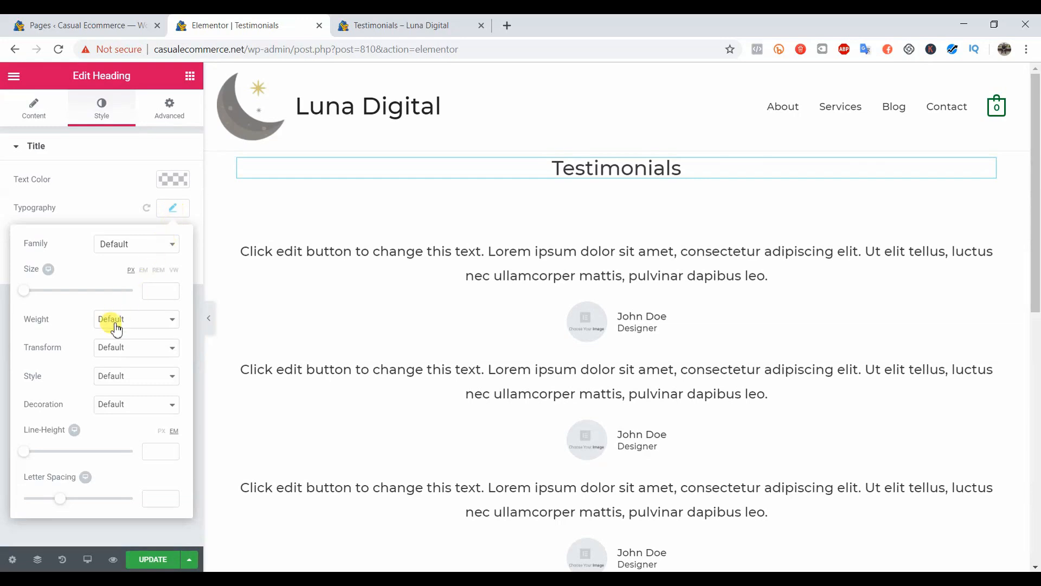
pyautogui.moveTo(29, 295); pyautogui.dragTo(79, 300)
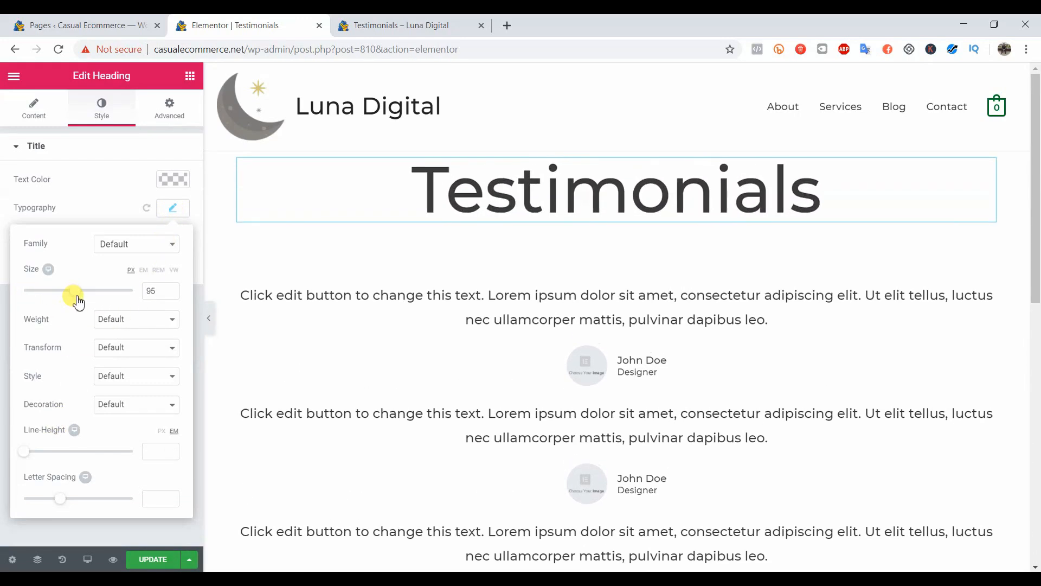
pyautogui.click(177, 558)
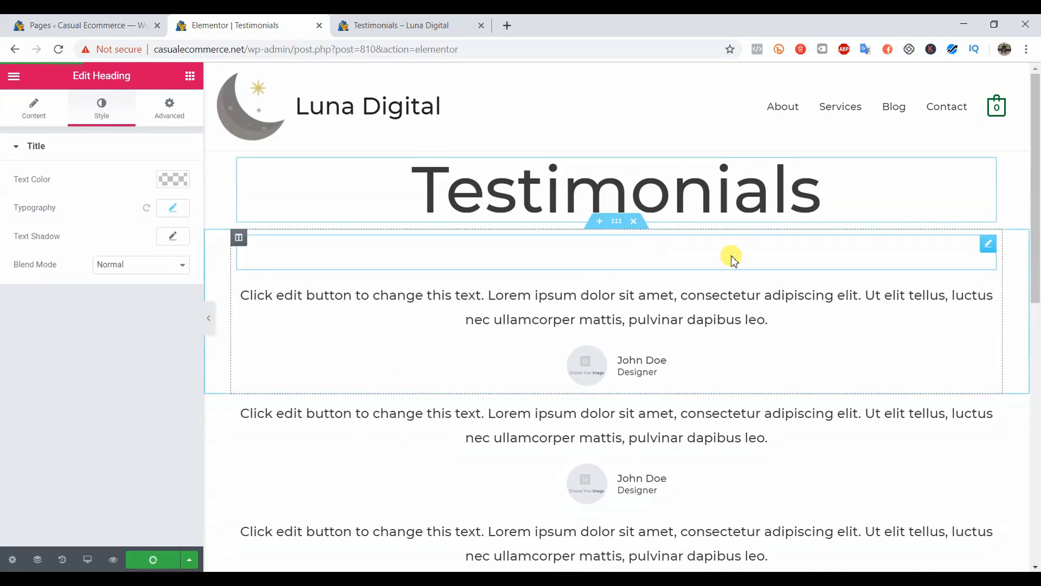
pyautogui.scroll(-5, 284, 197)
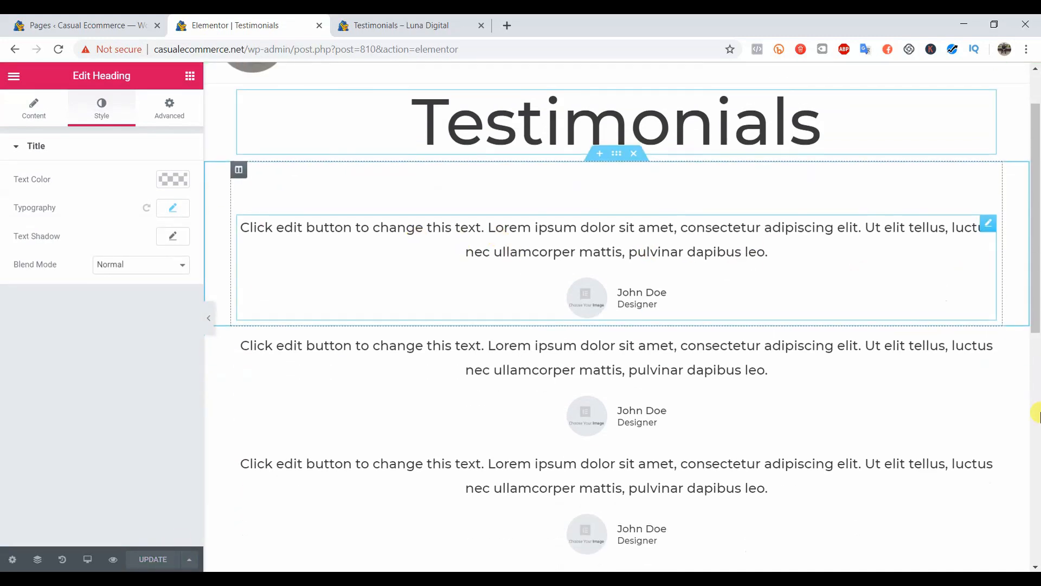
pyautogui.scroll(5, 672, 365)
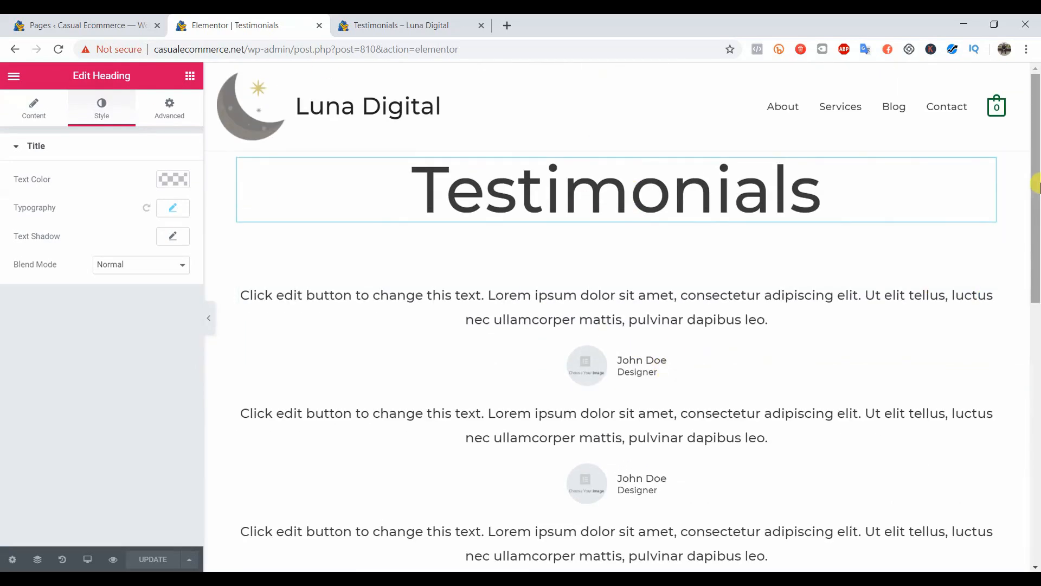
pyautogui.scroll(-2, 618, 314)
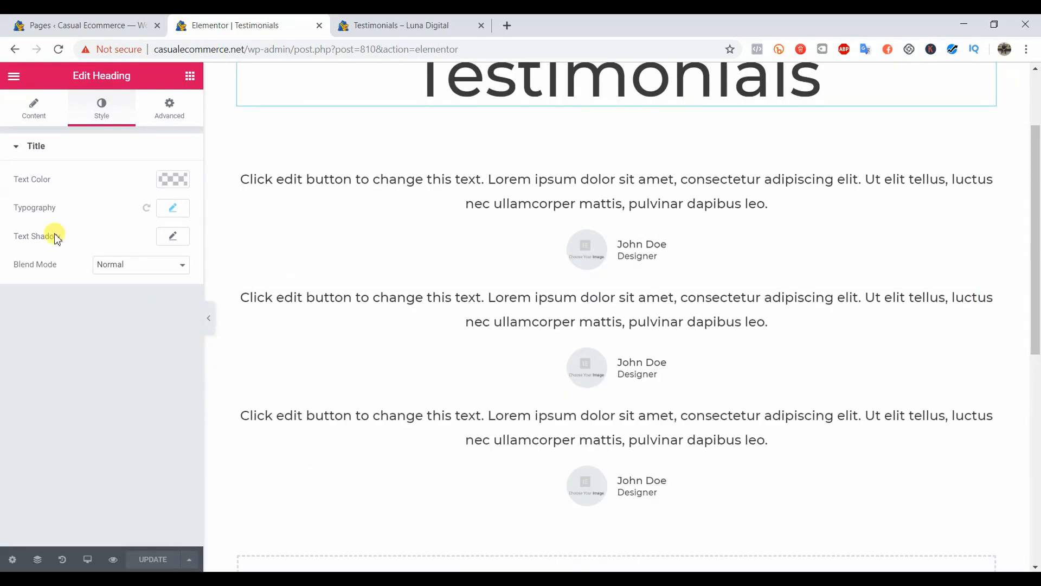
pyautogui.click(36, 149)
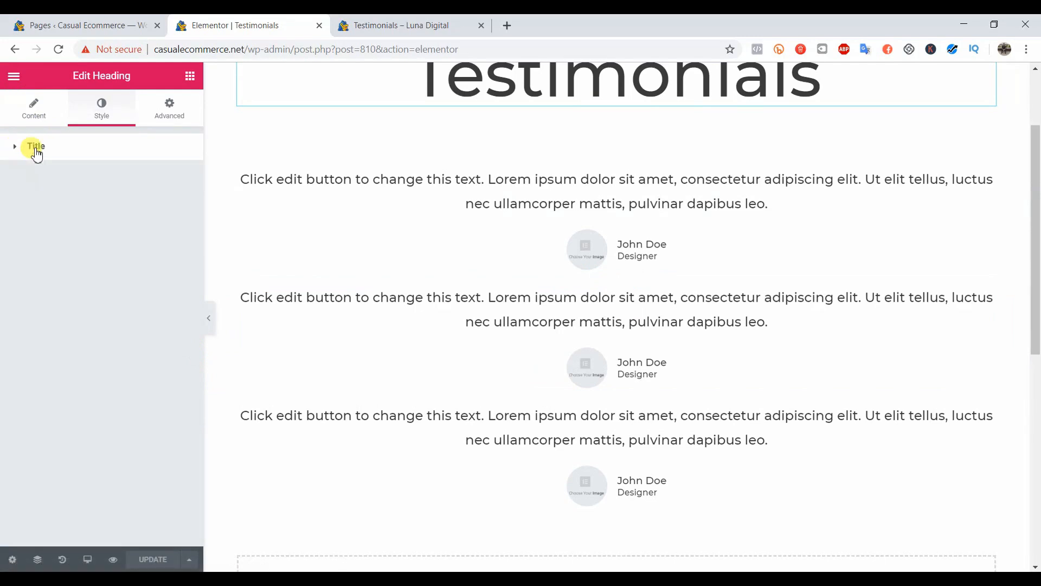
pyautogui.scroll(2, 688, 372)
# - Preview the published Testimonials page via View Page in the Elementor menu
pyautogui.scroll(-8, 609, 385)
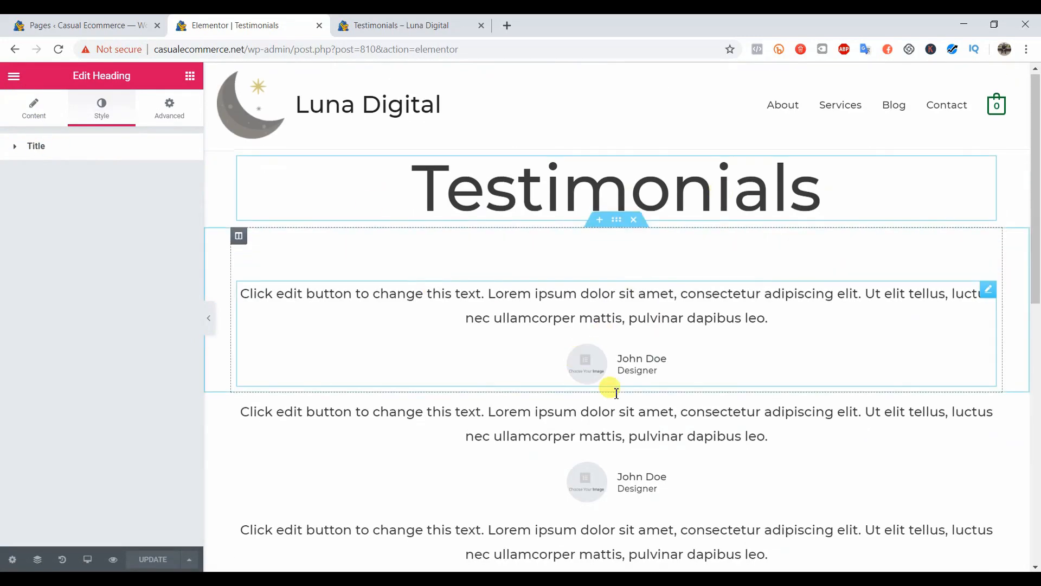
pyautogui.scroll(3, 325, 405)
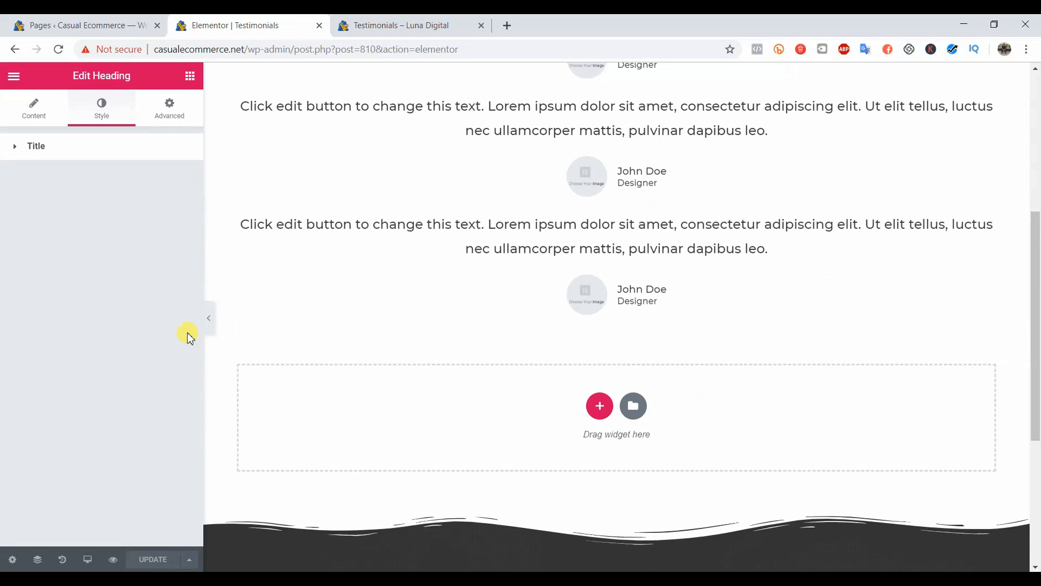
pyautogui.click(13, 76)
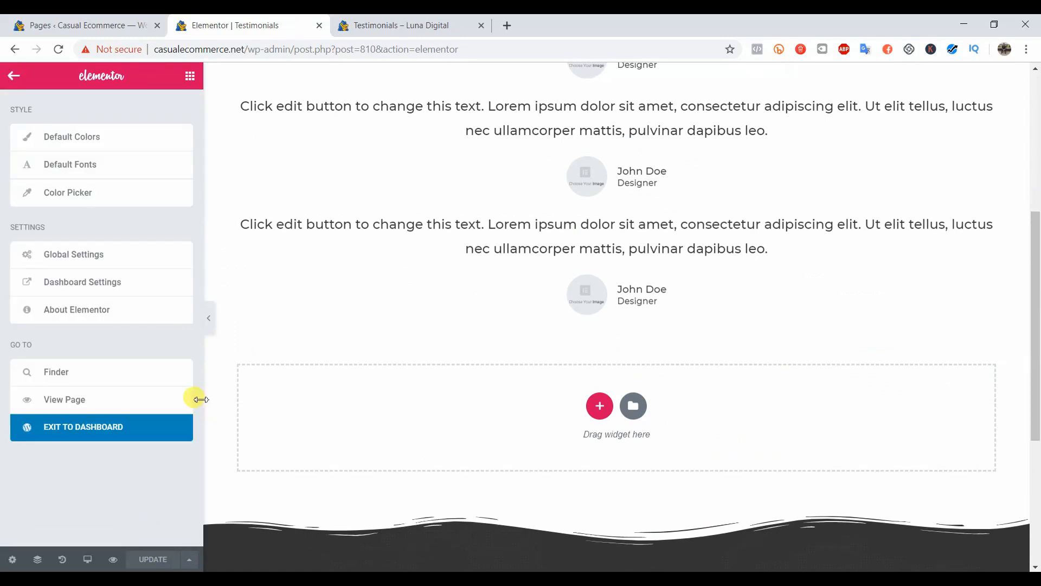
pyautogui.click(64, 399)
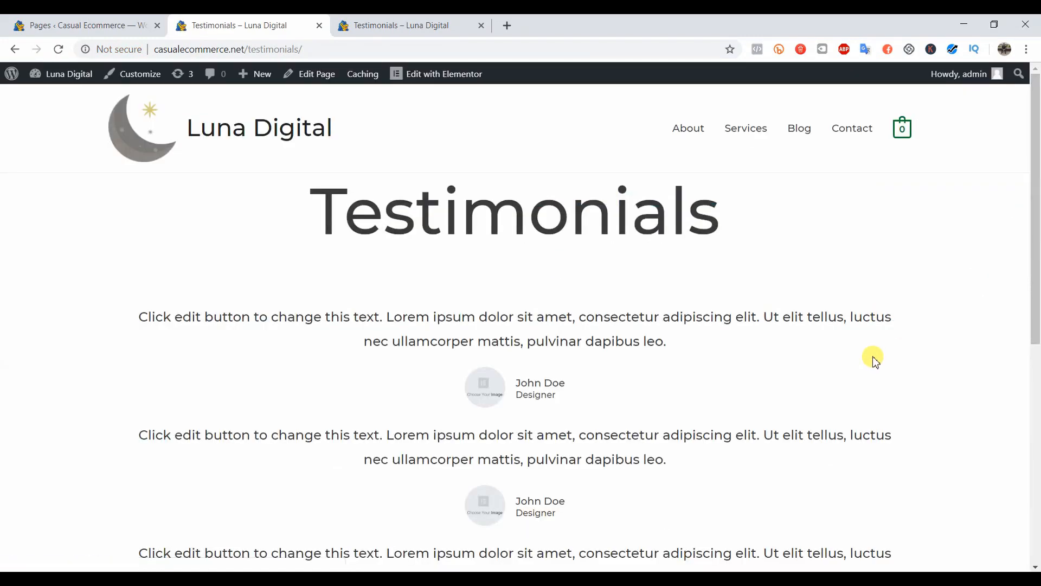
pyautogui.scroll(-3, 553, 344)
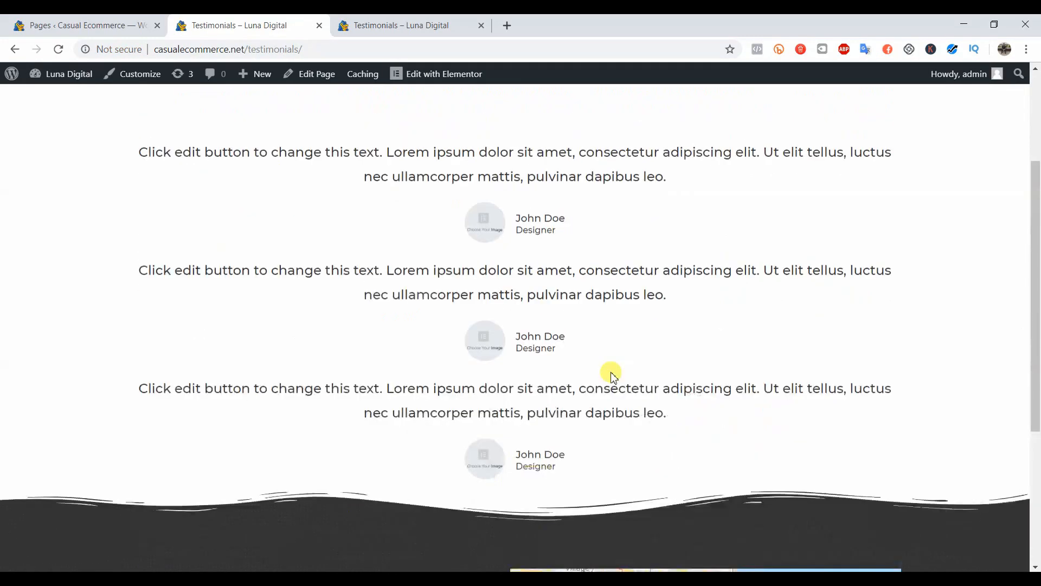
pyautogui.scroll(3, 613, 375)
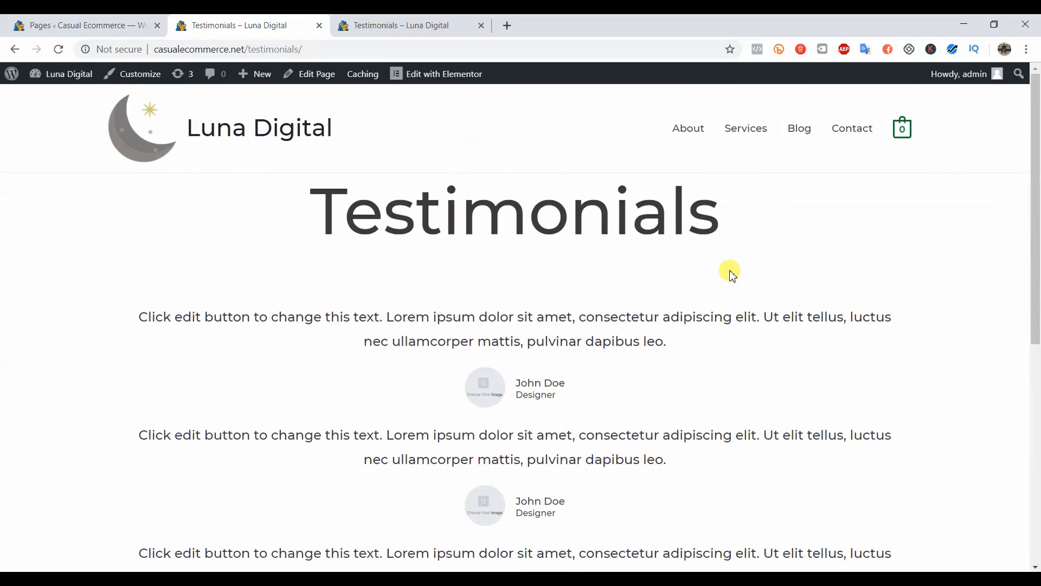
# - Reopen the page in Elementor from the admin bar and close the duplicate Testimonials tab
pyautogui.click(435, 78)
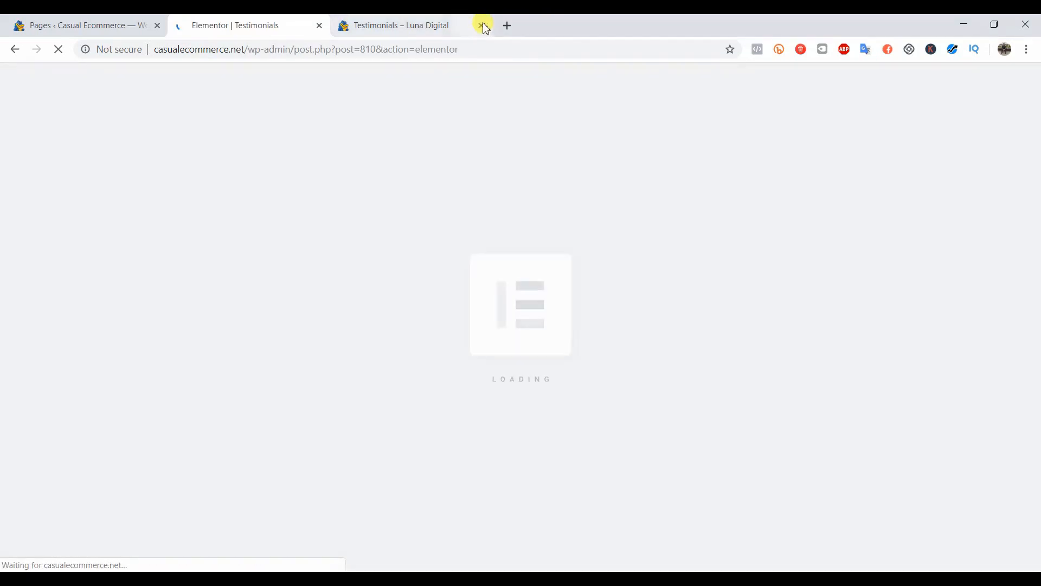
pyautogui.click(482, 26)
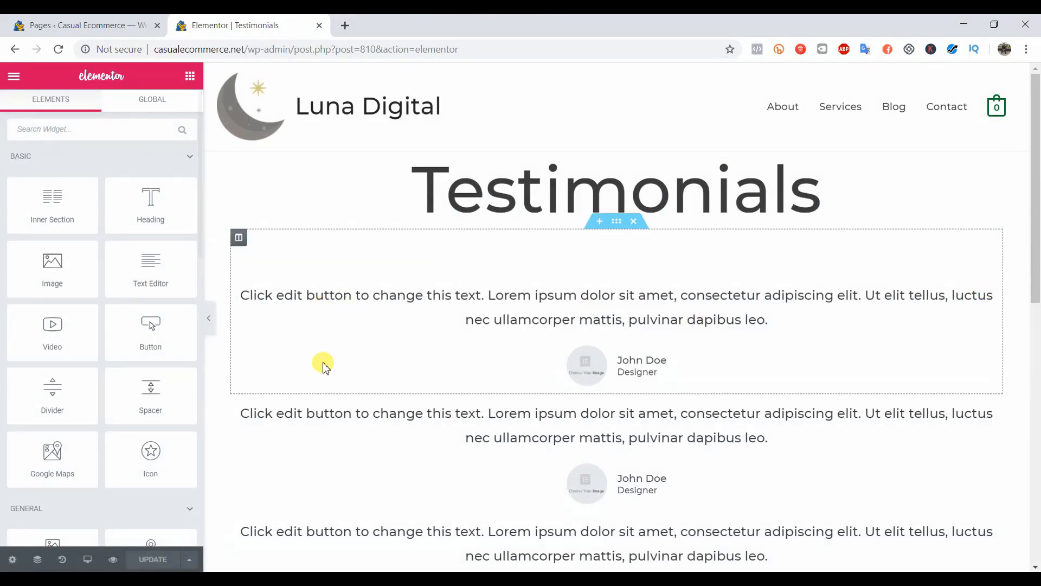
pyautogui.scroll(-5, 39, 400)
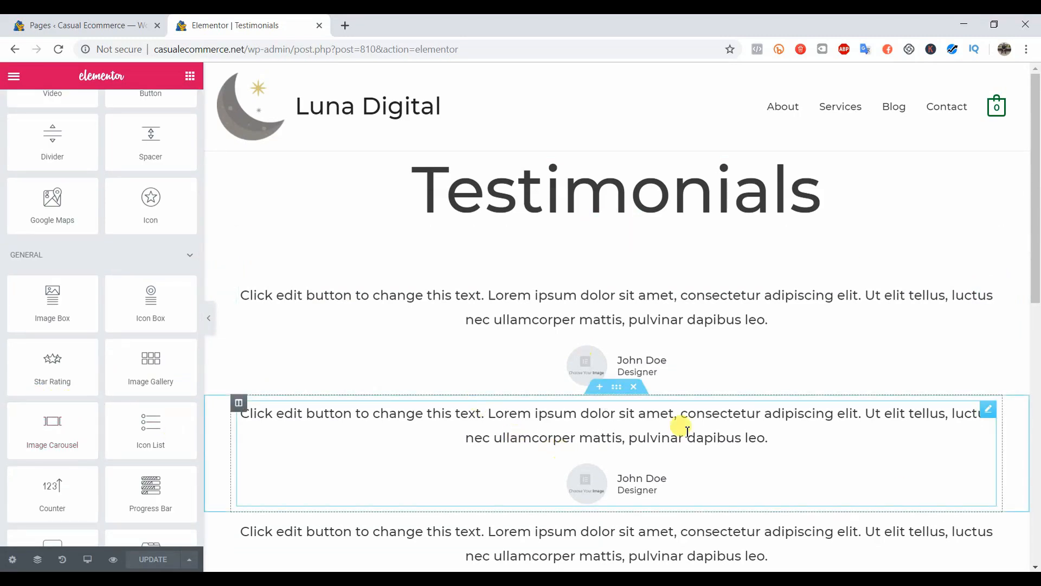
pyautogui.scroll(-3, 148, 360)
pyautogui.scroll(8, 170, 365)
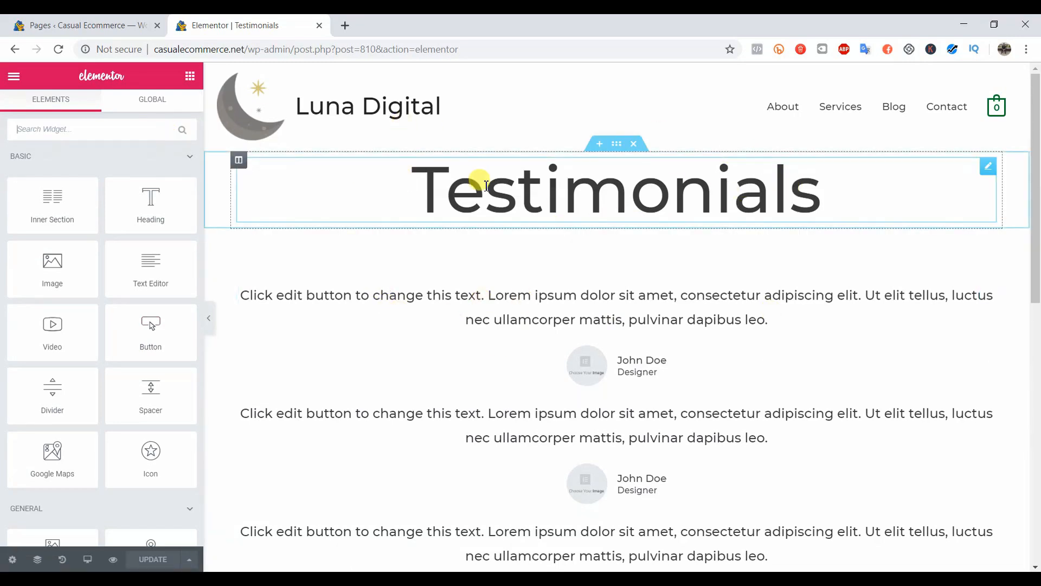
pyautogui.click(14, 76)
# - Exit to the dashboard and add the Testimonials page to the Main Menu in Appearance > Menus
pyautogui.click(85, 425)
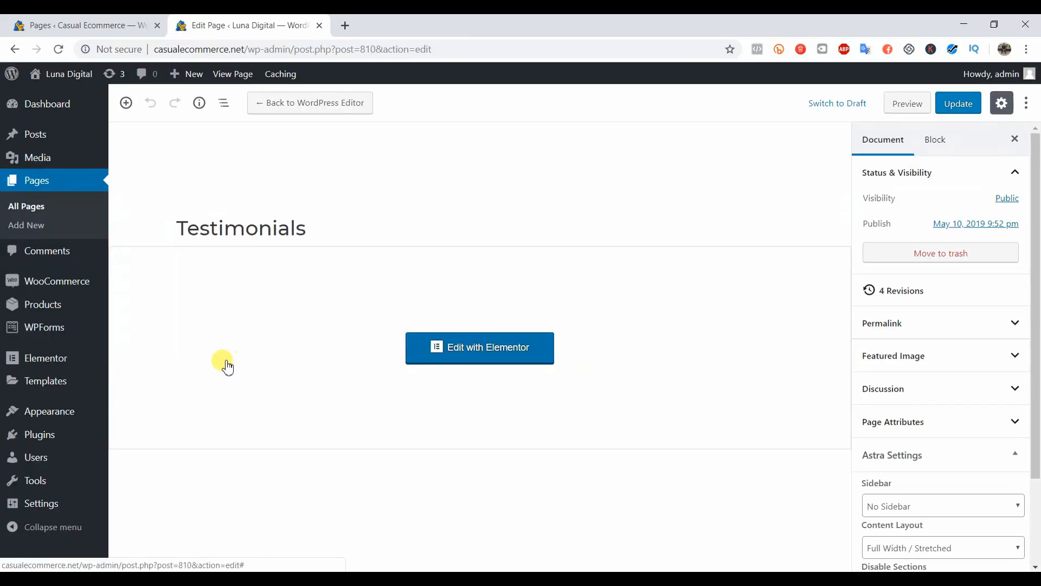
pyautogui.moveTo(76, 409)
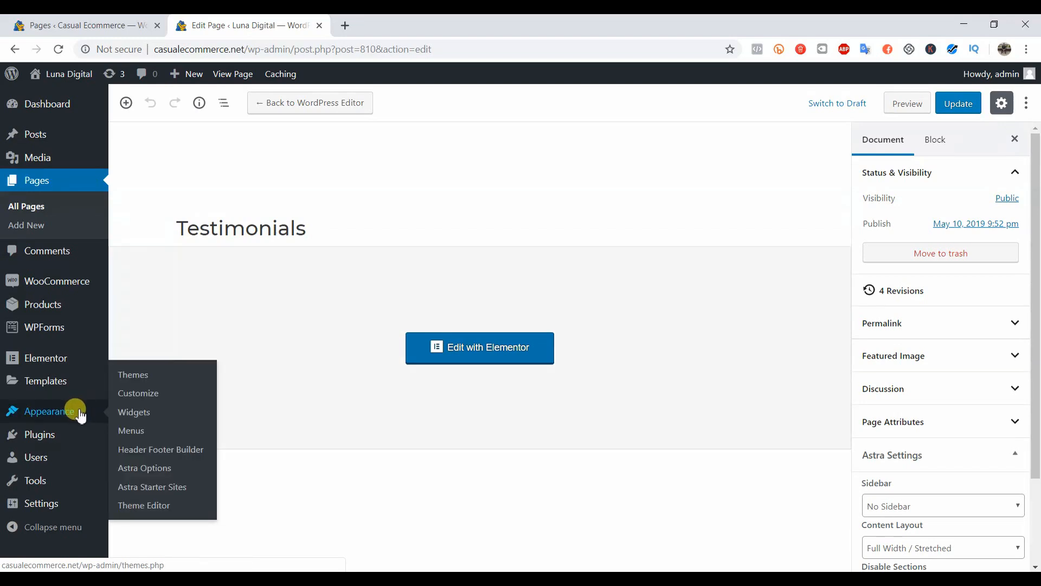
pyautogui.click(135, 430)
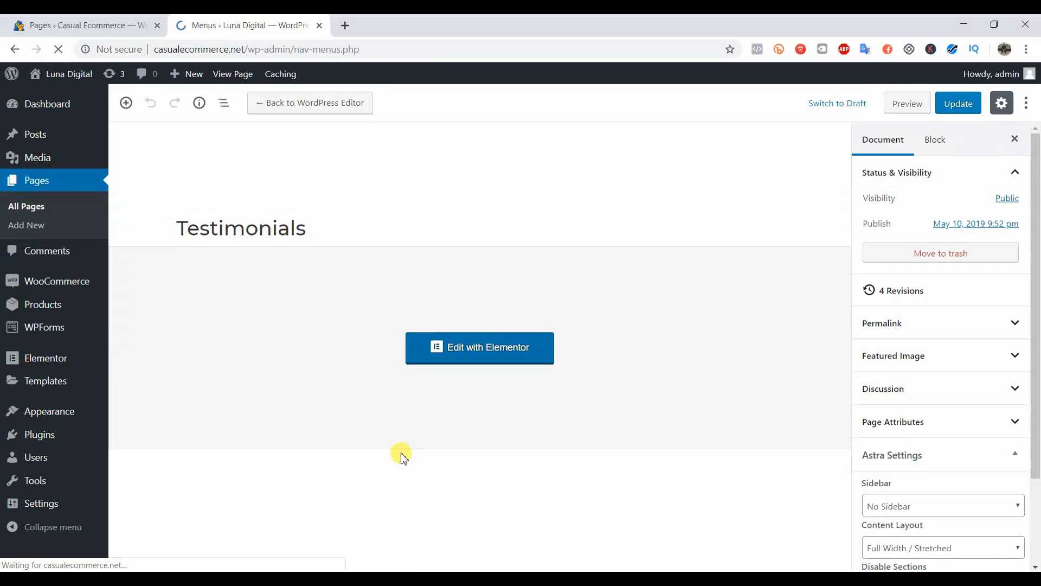
pyautogui.scroll(-3, 748, 385)
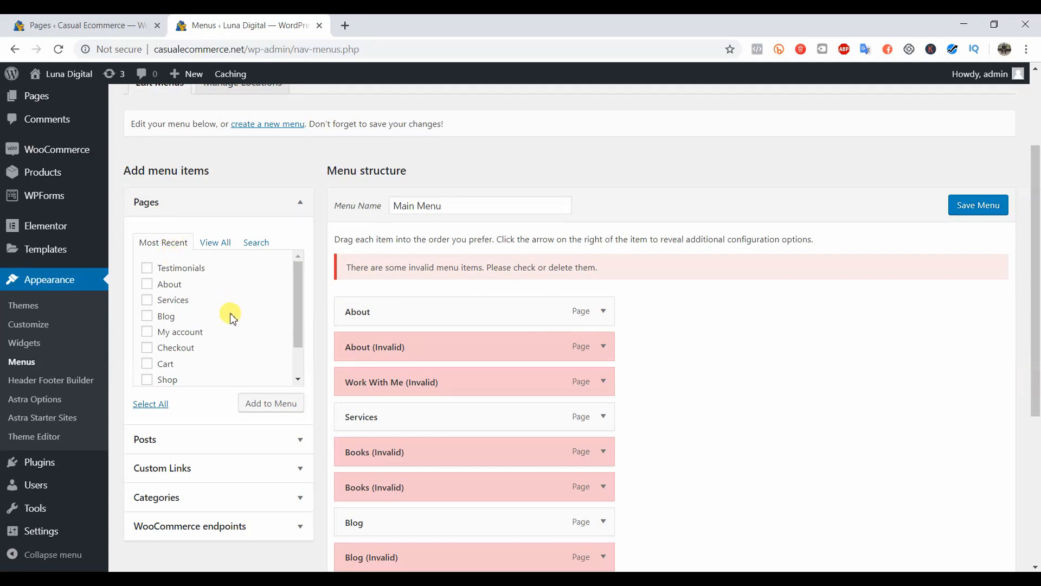
pyautogui.click(147, 268)
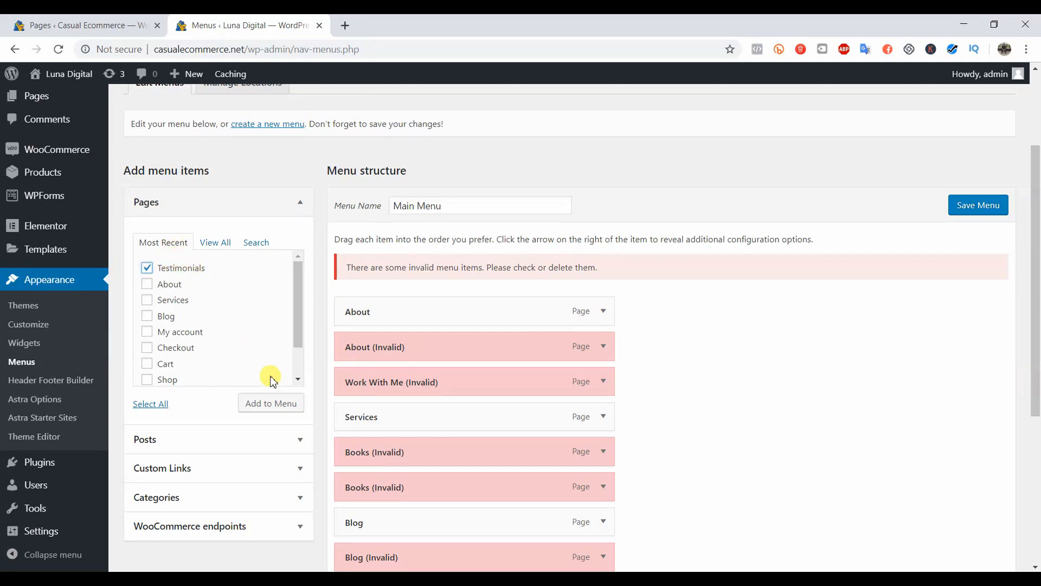
pyautogui.click(271, 402)
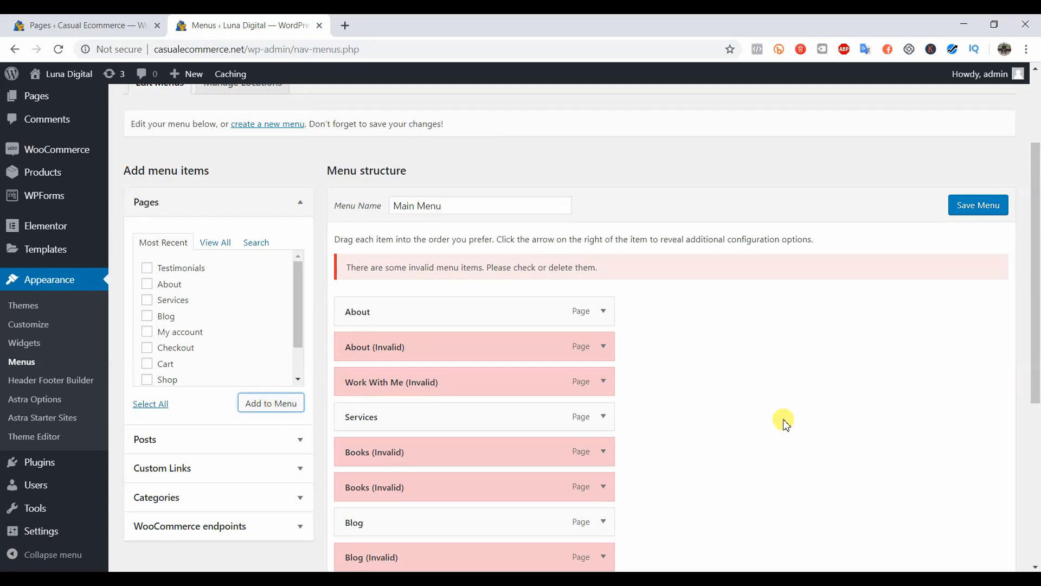
# - Reorder the Main Menu to Services, Testimonials, Blog and save the menu
pyautogui.scroll(-5, 784, 423)
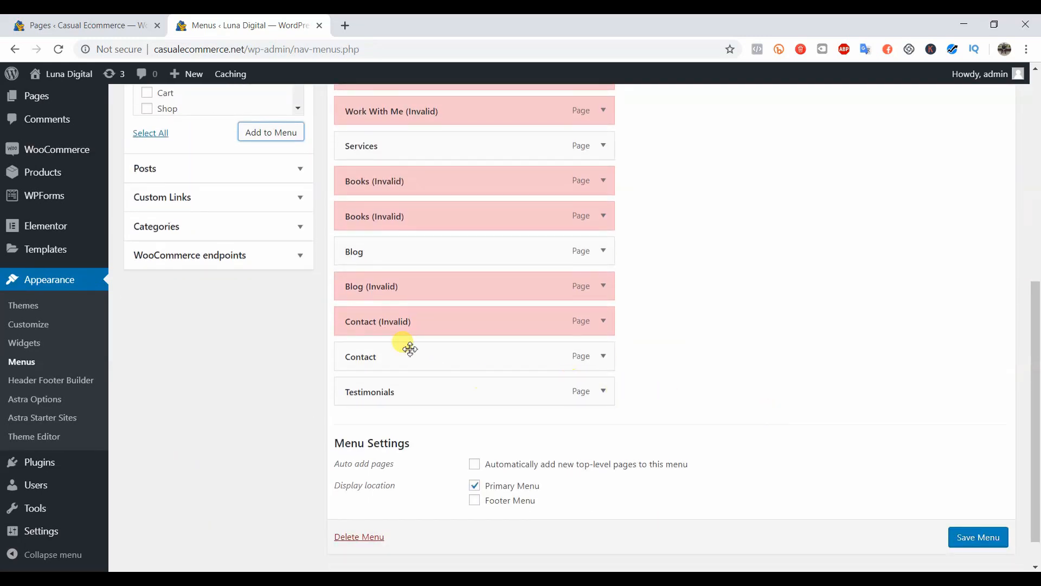
pyautogui.scroll(1, 747, 325)
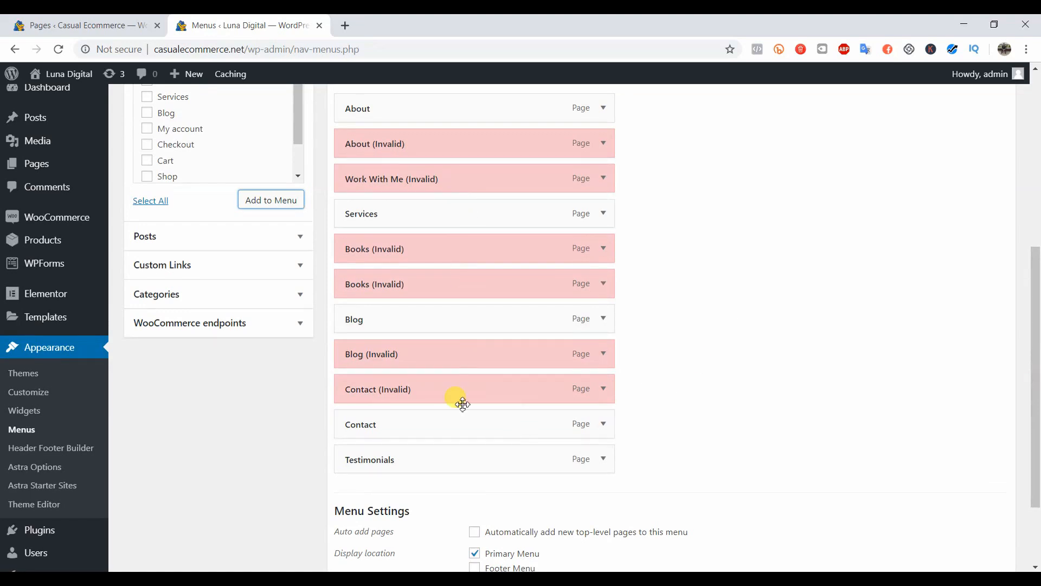
pyautogui.moveTo(431, 461); pyautogui.dragTo(434, 212)
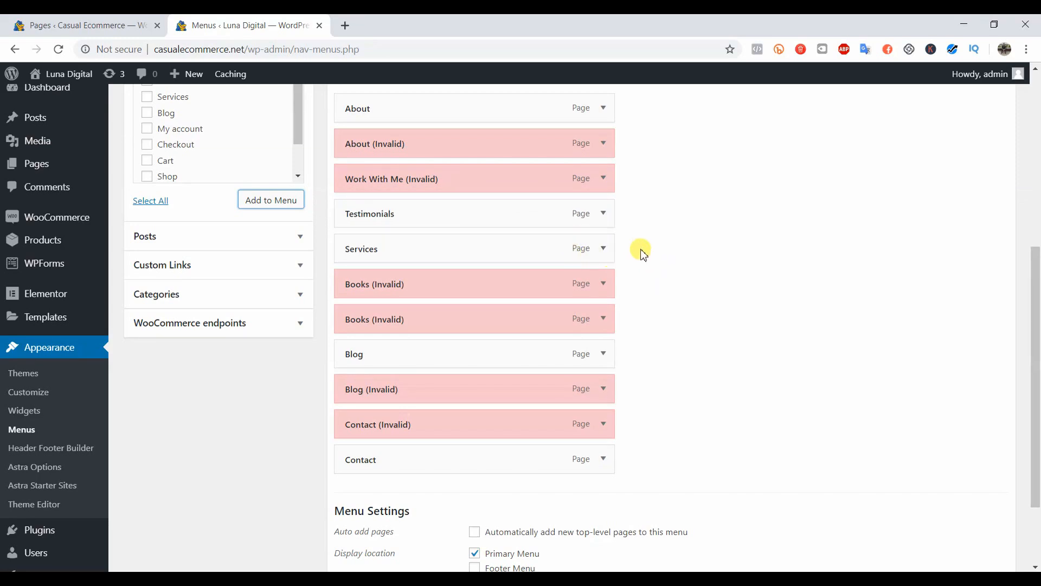
pyautogui.scroll(2, 632, 277)
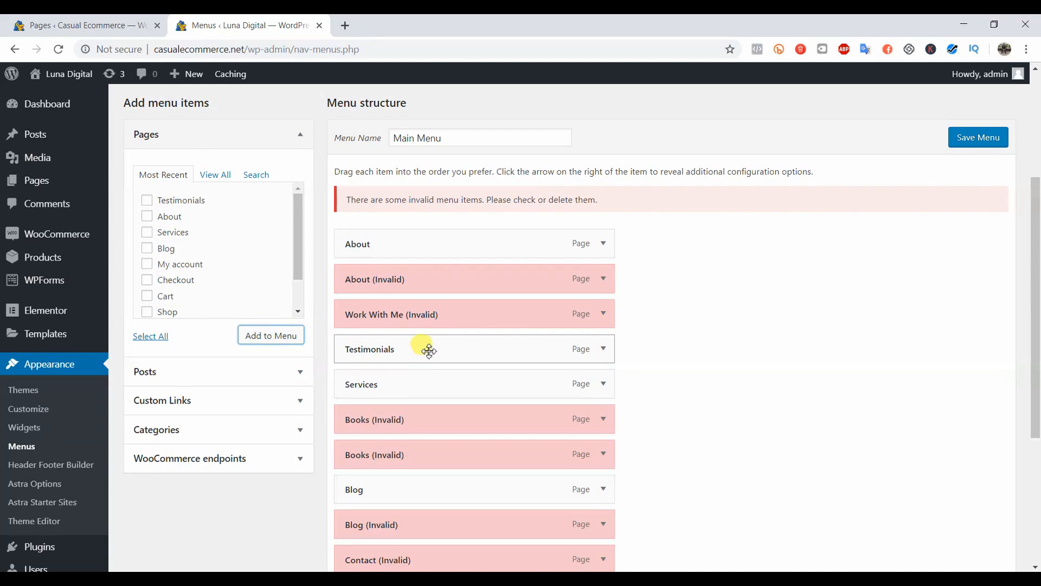
pyautogui.moveTo(422, 351); pyautogui.dragTo(415, 392)
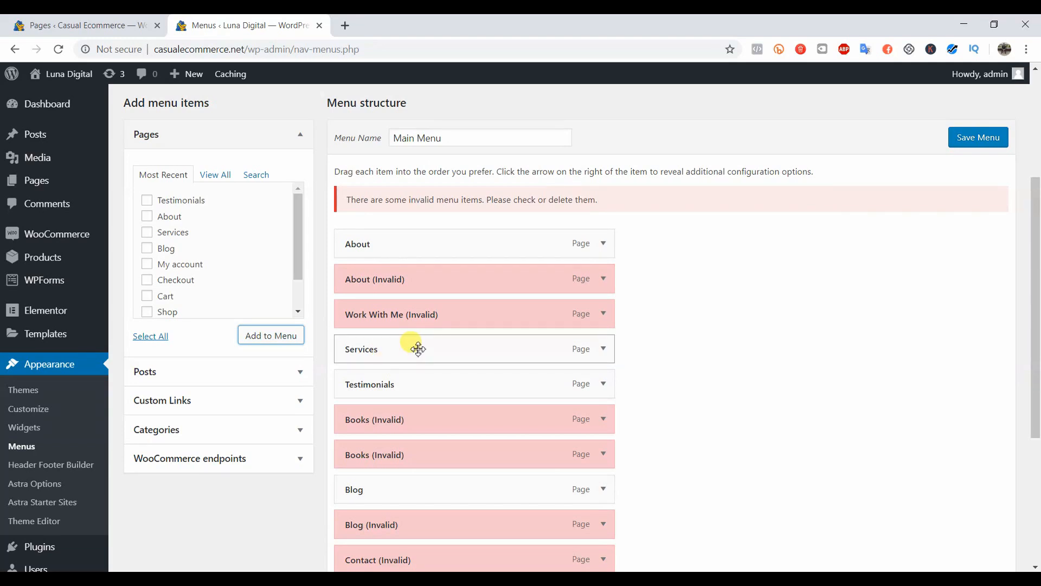
pyautogui.moveTo(383, 385); pyautogui.dragTo(404, 382)
pyautogui.moveTo(379, 488); pyautogui.dragTo(374, 382)
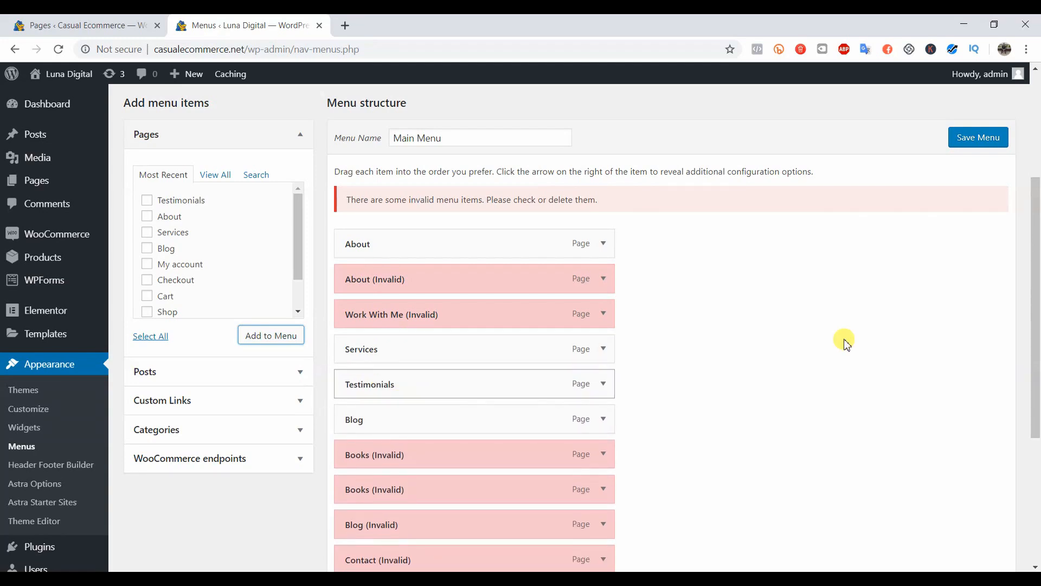
pyautogui.click(977, 137)
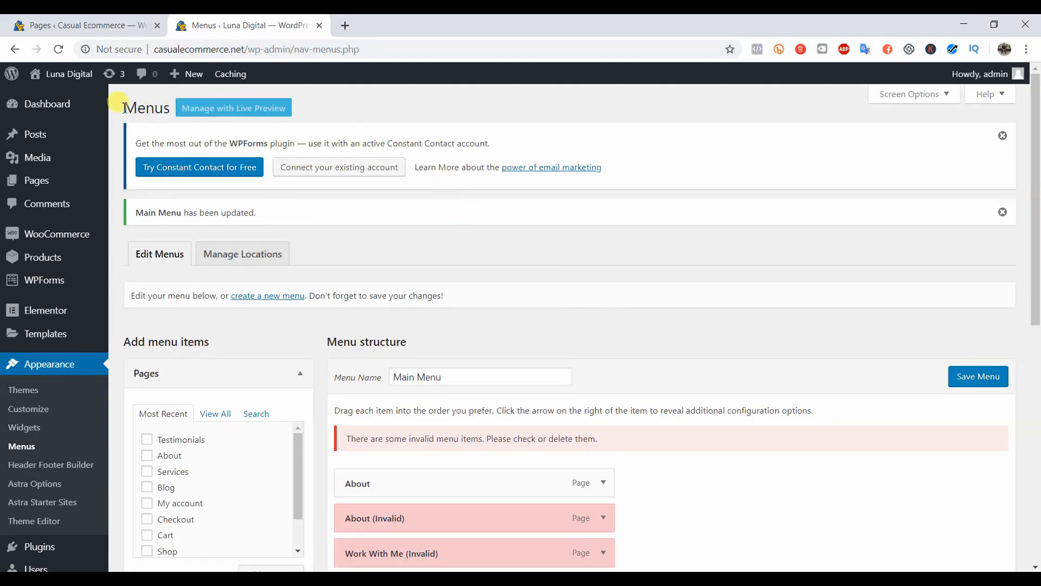
# - Open the live home page and confirm the header reads About, Services, Testimonials, Blog, Contact
pyautogui.click(52, 98)
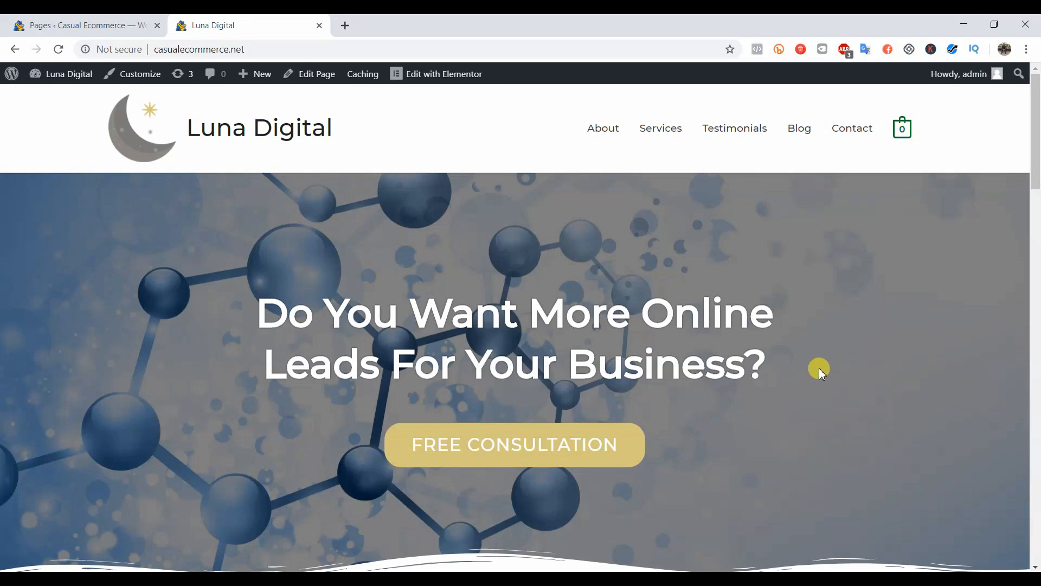
pyautogui.scroll(-2, 820, 371)
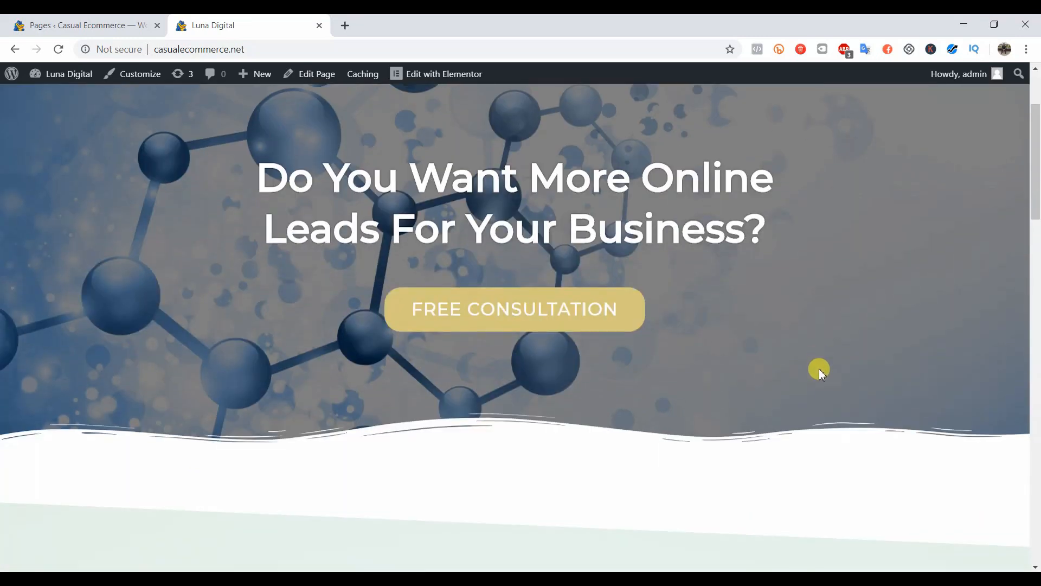
pyautogui.scroll(2, 820, 371)
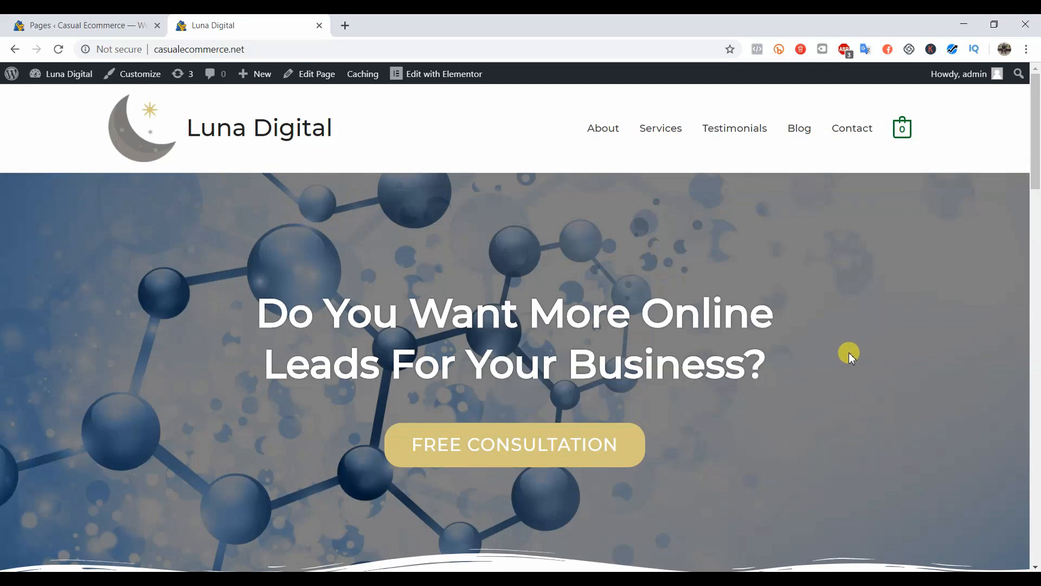
pyautogui.scroll(-1, 850, 353)
pyautogui.scroll(1, 853, 350)
pyautogui.scroll(-1, 757, 353)
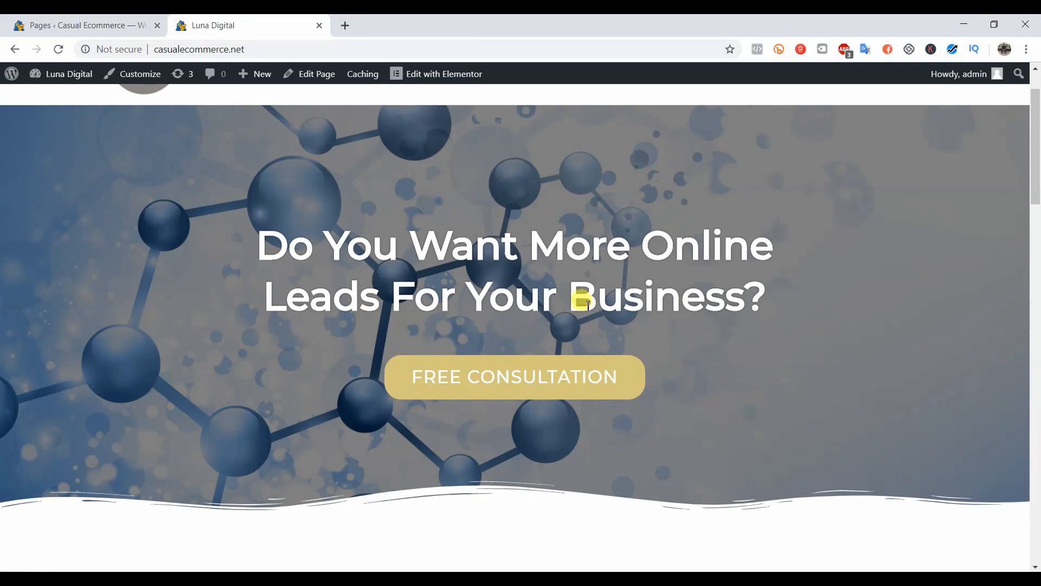
pyautogui.scroll(-1, 581, 298)
pyautogui.scroll(-12, 553, 222)
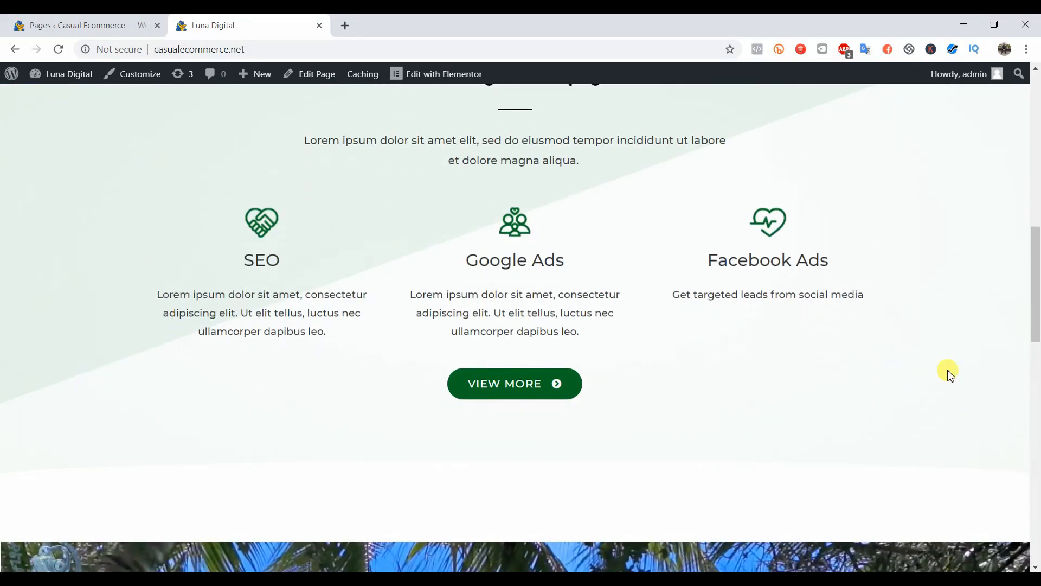
pyautogui.scroll(-8, 671, 345)
pyautogui.scroll(13, 706, 346)
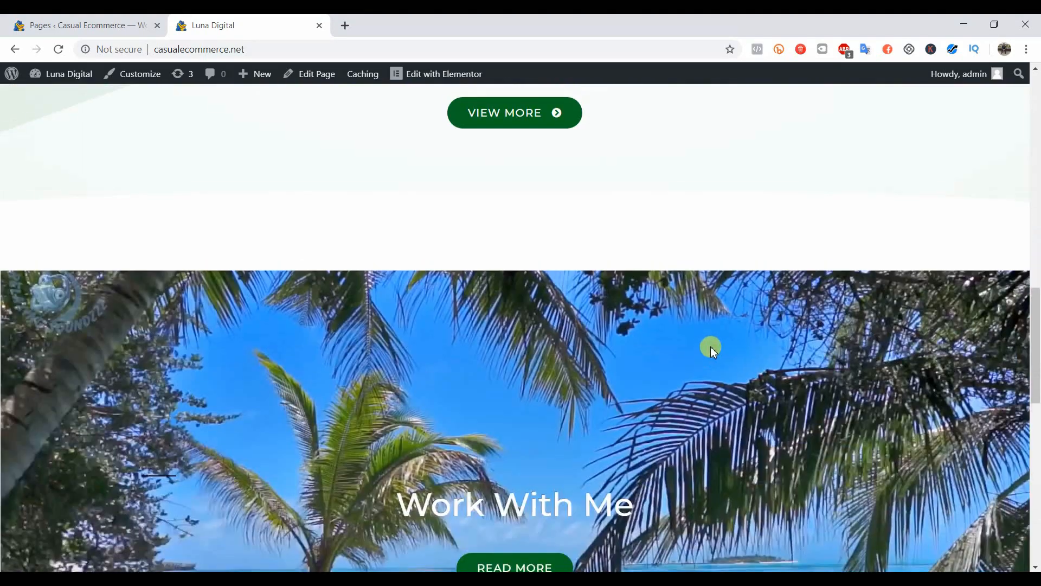
pyautogui.scroll(10, 1037, 225)
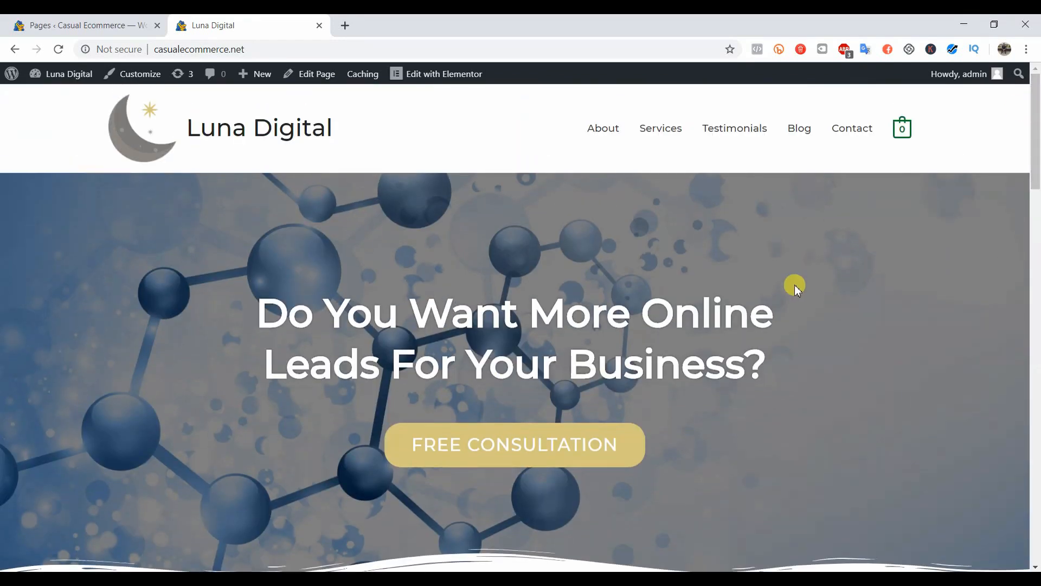